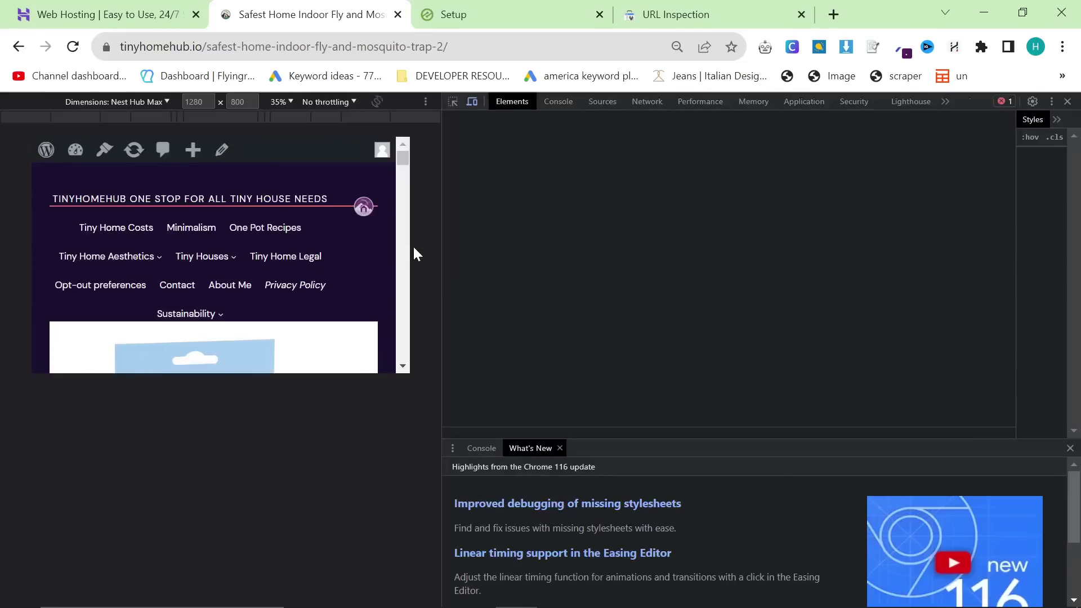
Step: Run Lighthouse on the fly-trap article, review scores of 91, 96, 92 and 98, then close DevTools
left_click(910, 101)
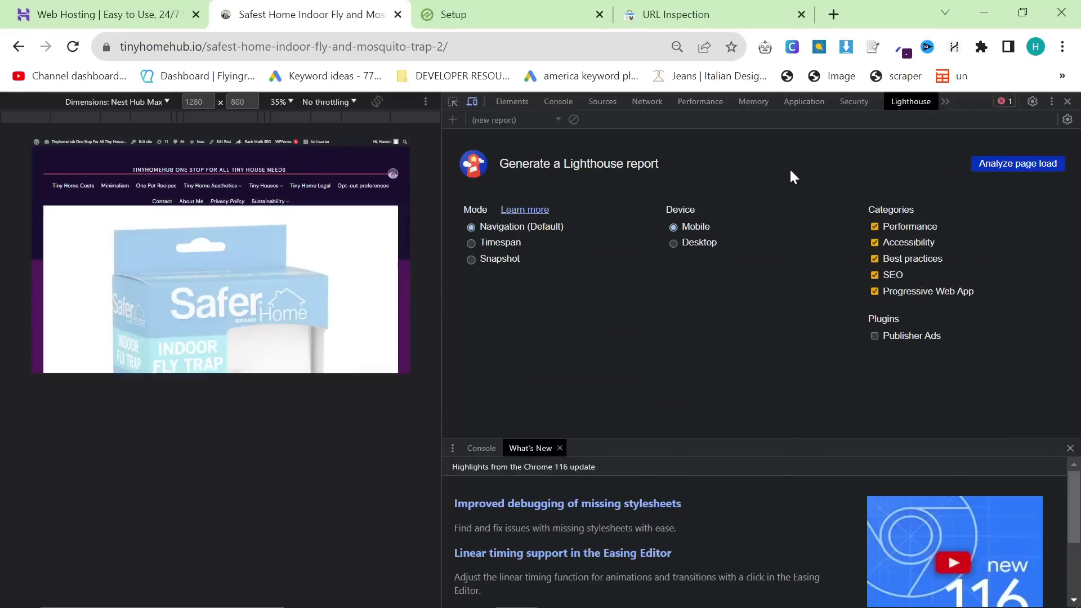
left_click(1026, 167)
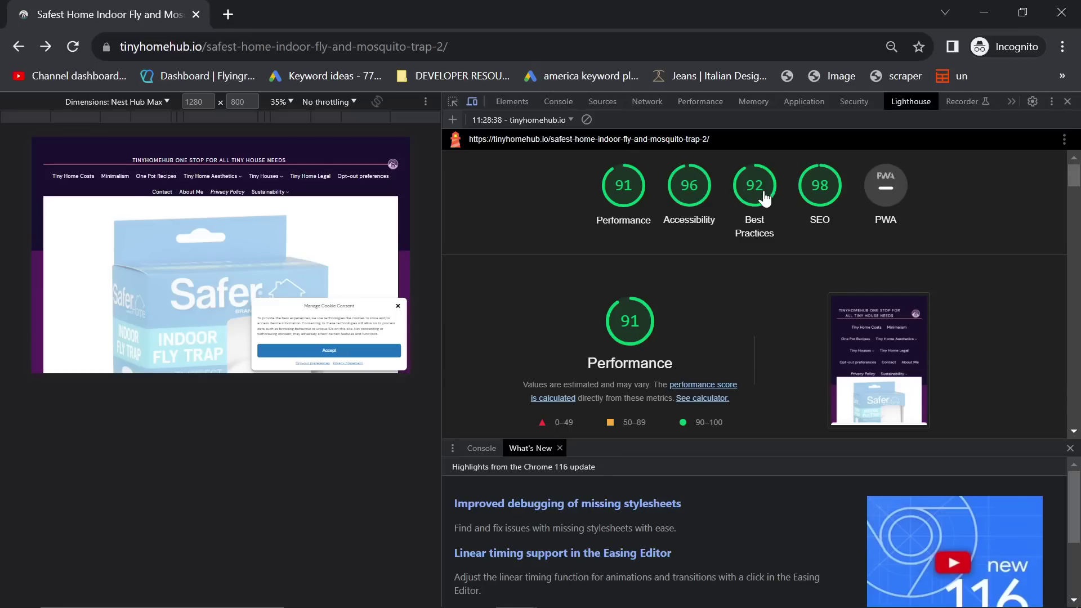
scroll(777, 304, "down", 1)
scroll(777, 304, "up", 1)
left_click(1067, 101)
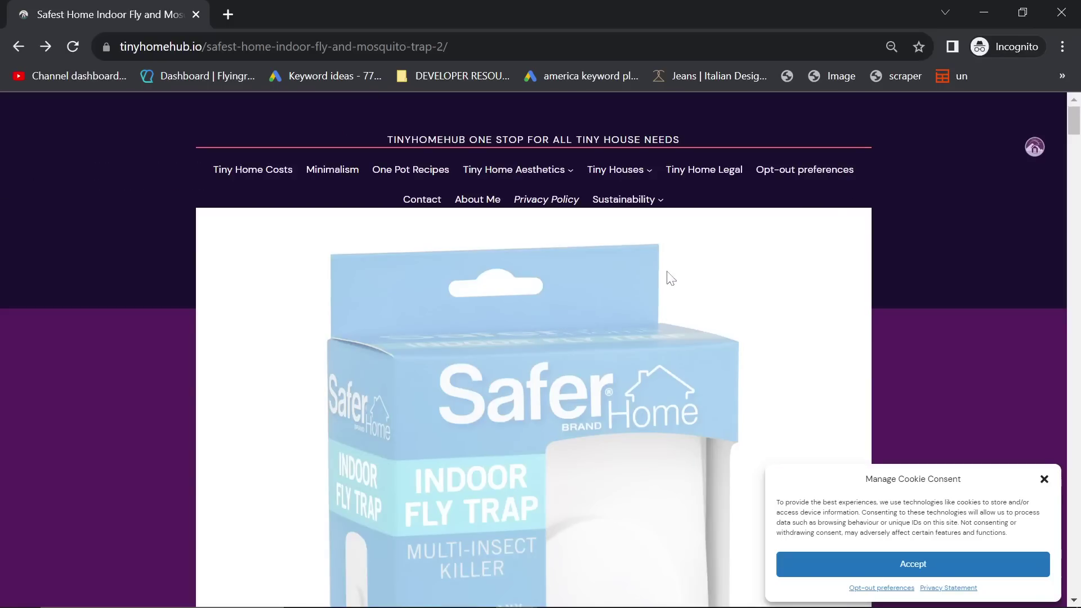
Step: Dismiss the fly-trap article's cookie notice and bring up the Ezoic Review step on the setup page
scroll(840, 256, "down", 15)
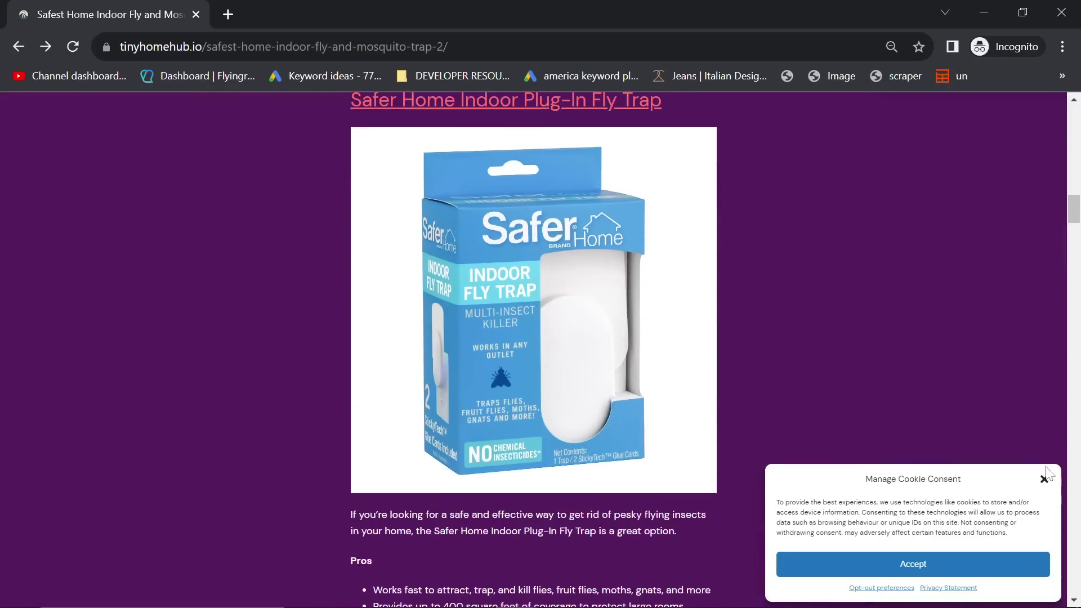
left_click(1045, 479)
key("alt+Tab")
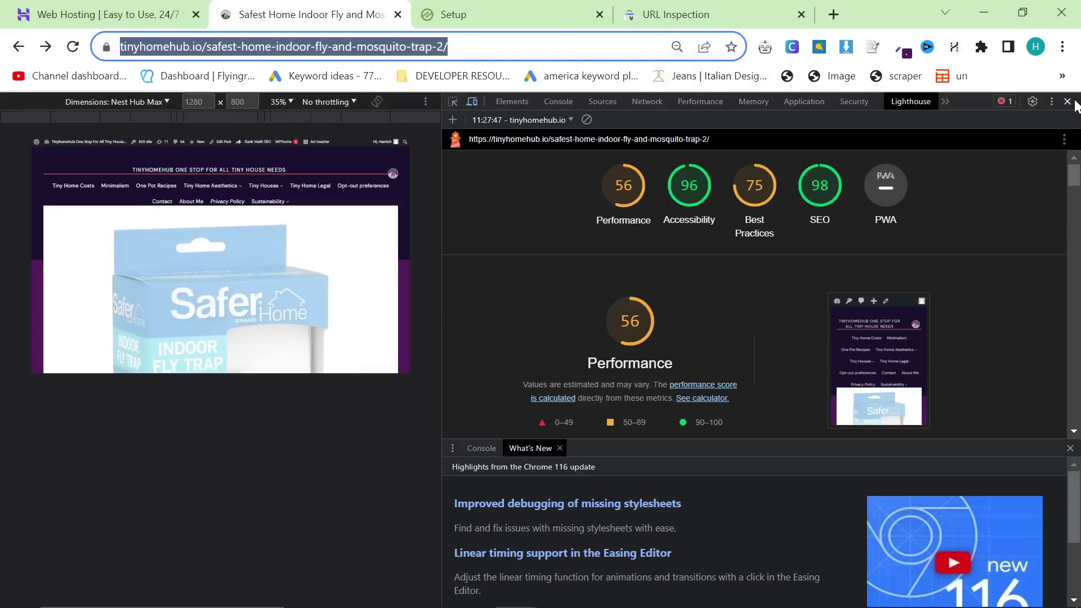
left_click(1067, 101)
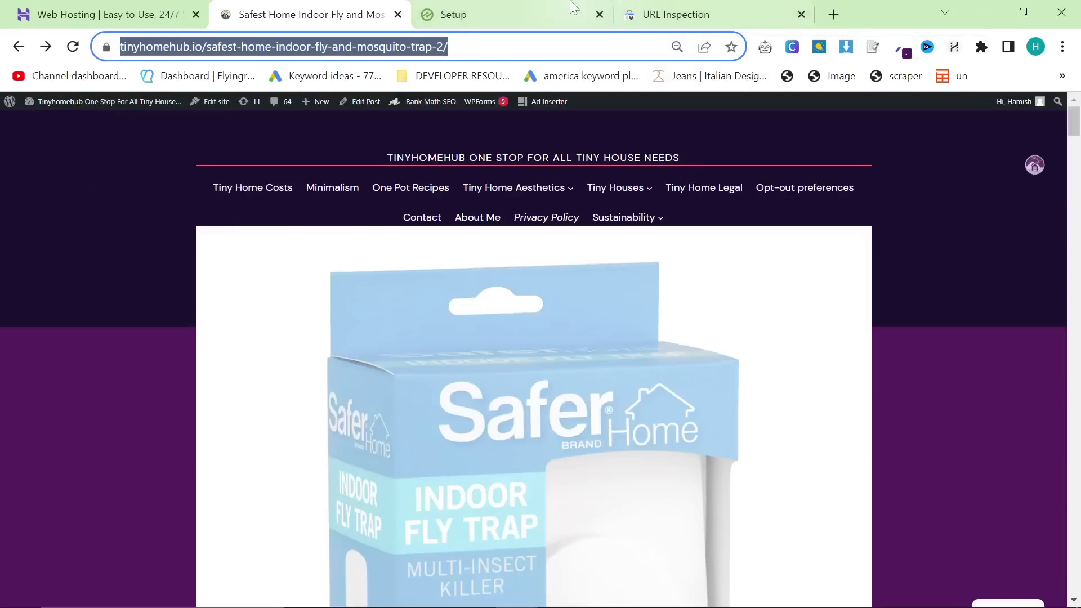
left_click(563, 14)
left_click(605, 221)
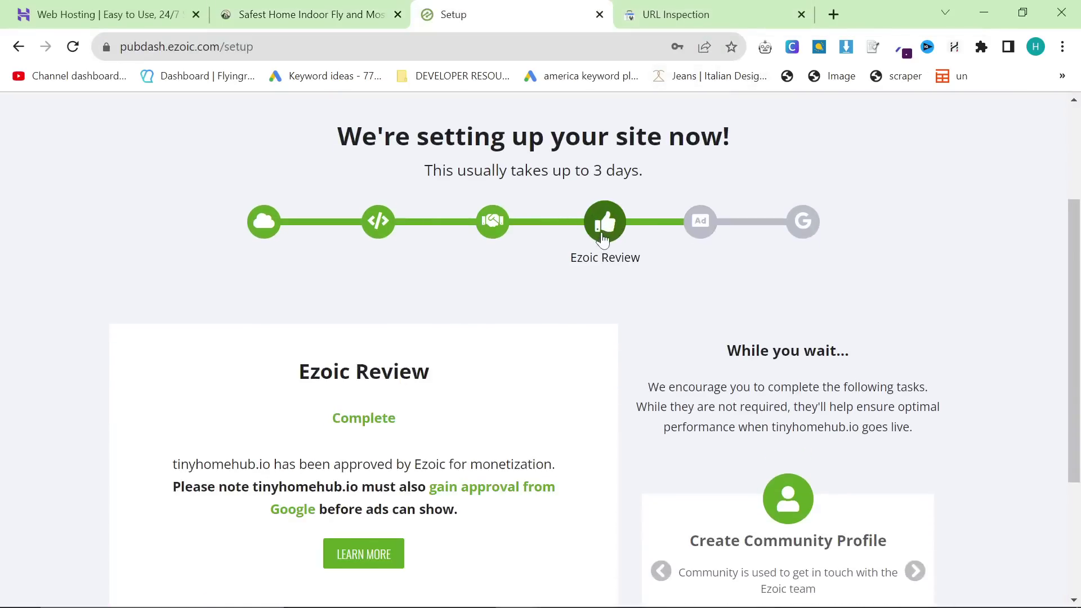
Step: Read the Ezoic Review details confirming tinyhomehub.io is approved, then go to the Hostinger hosting page
scroll(227, 321, "down", 1)
left_click_drag(227, 321, 471, 442)
left_click(486, 436)
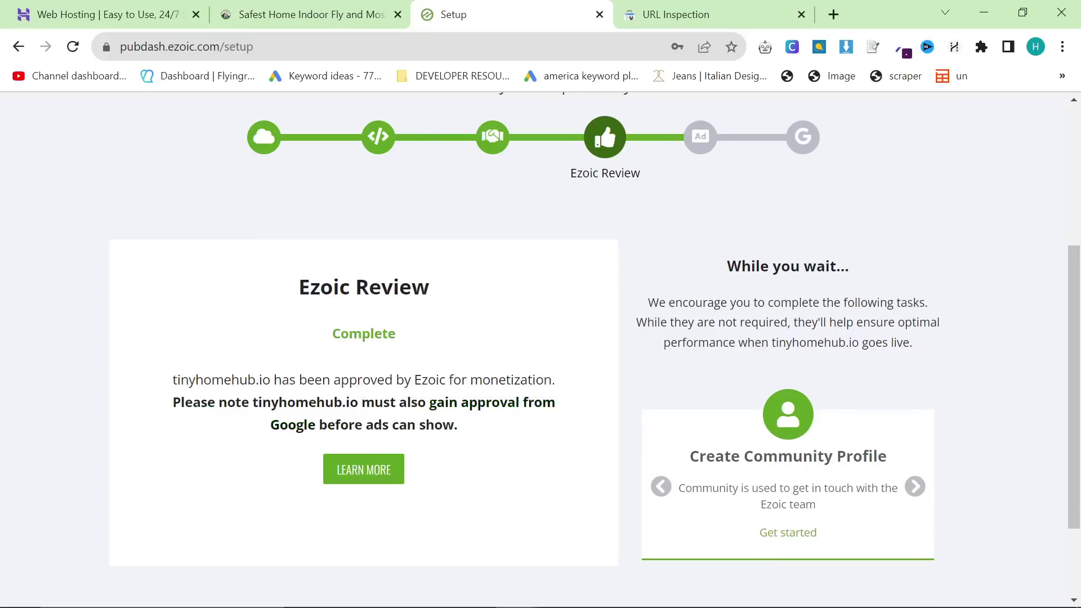
left_click_drag(273, 272, 461, 309)
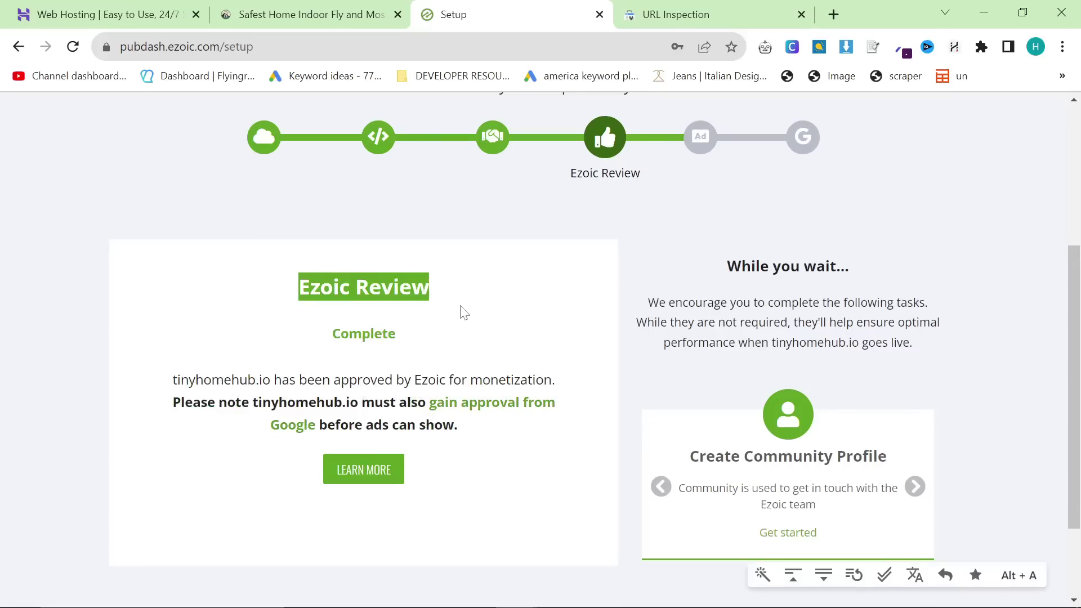
left_click(459, 313)
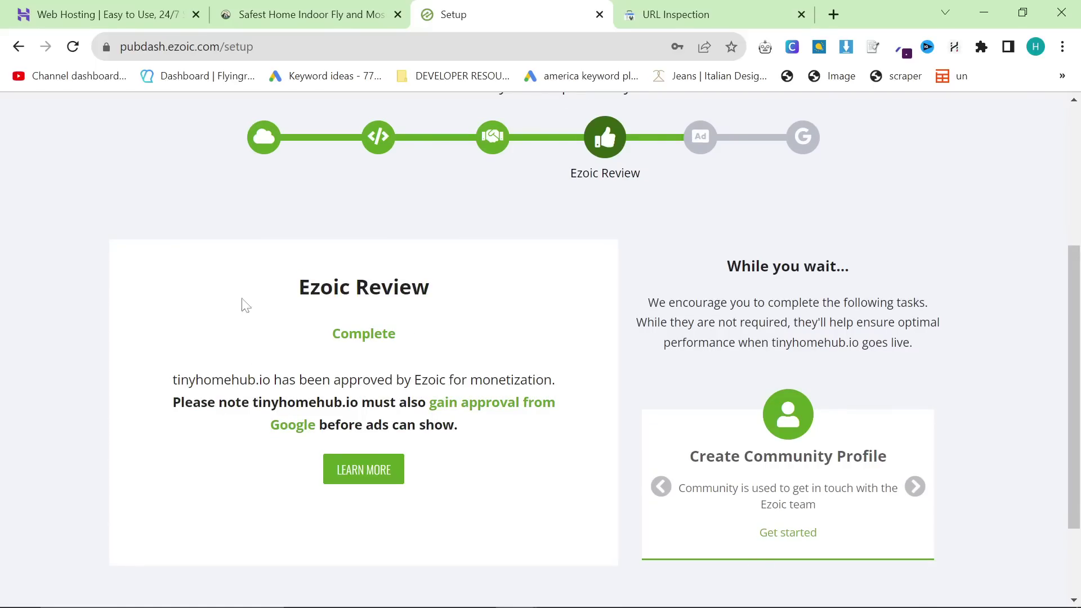
left_click(104, 14)
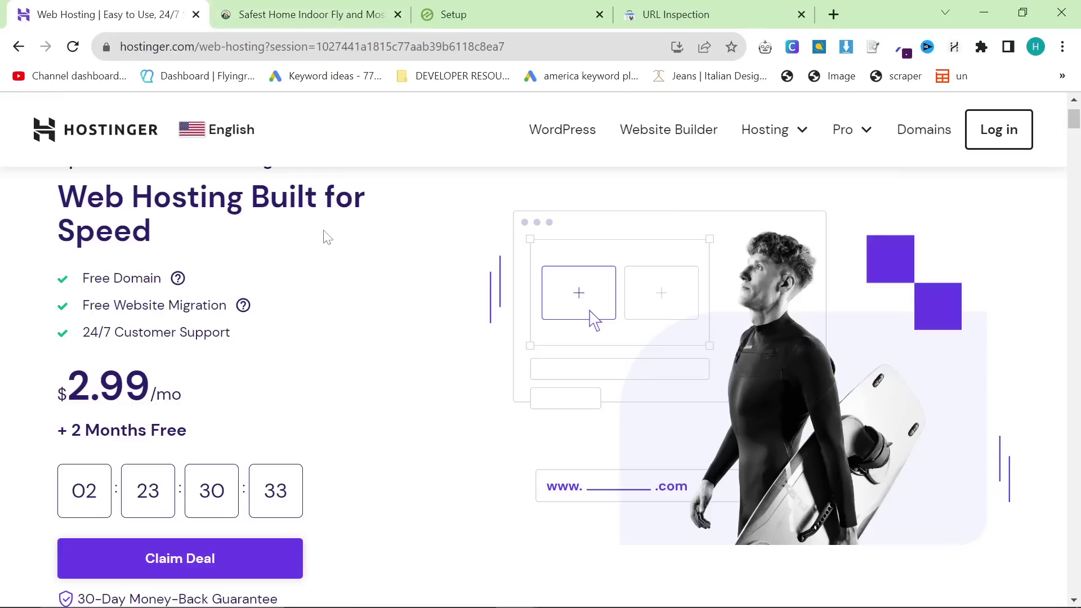
Step: Load the hostinger.com/incomestreamsurfers affiliate deal page
left_click_drag(193, 47, 642, 47)
key("BackSpace")
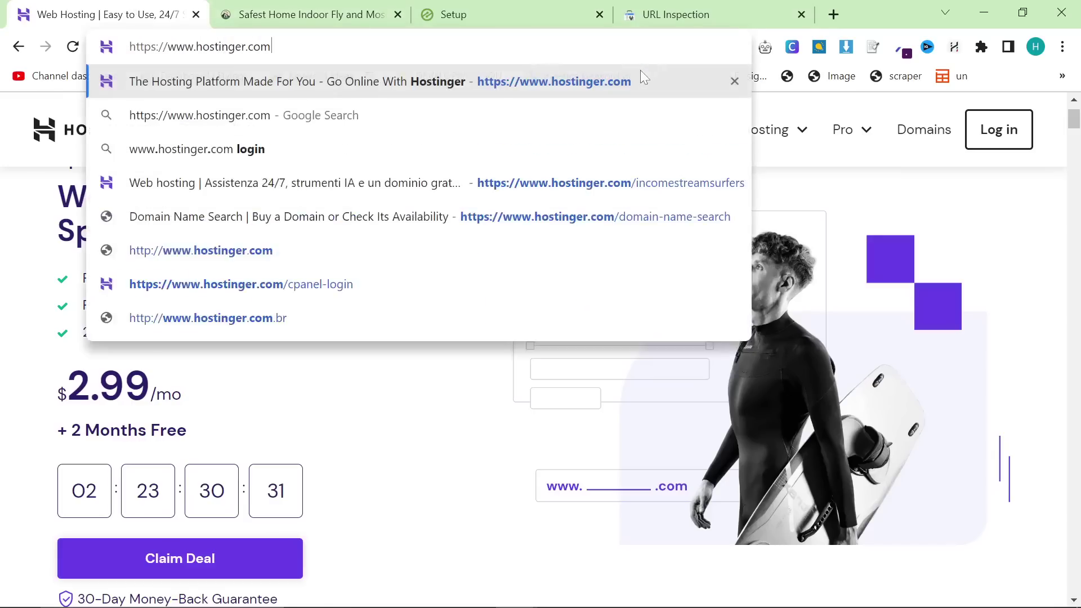
type("/incomestreamsurfers")
key("Return")
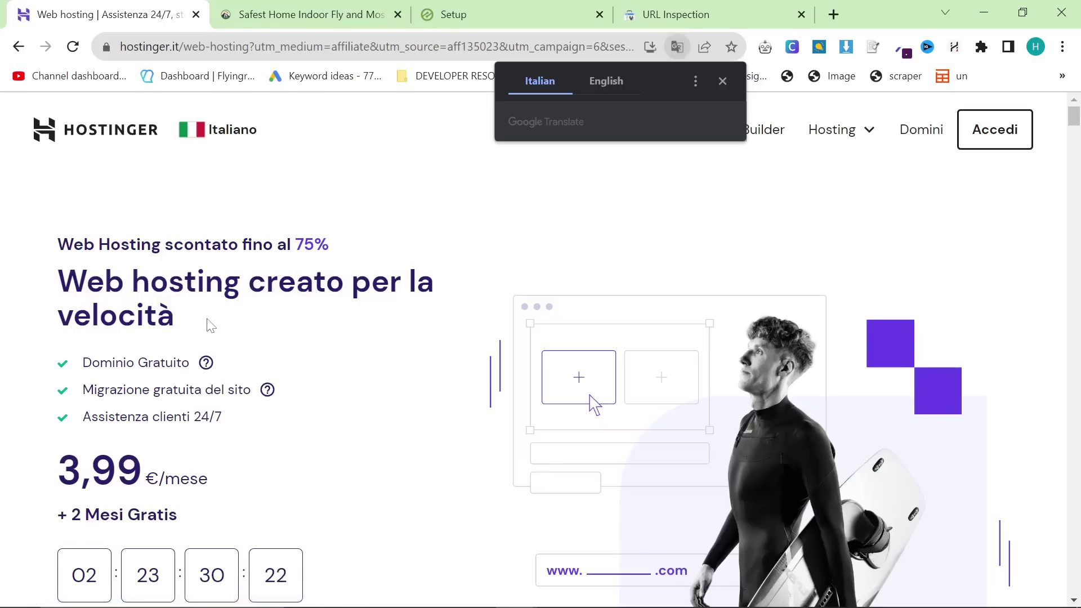
Step: Dismiss the translation offer, go to the Hostinger login, and move the URL Inspection tab forward
left_click(520, 213)
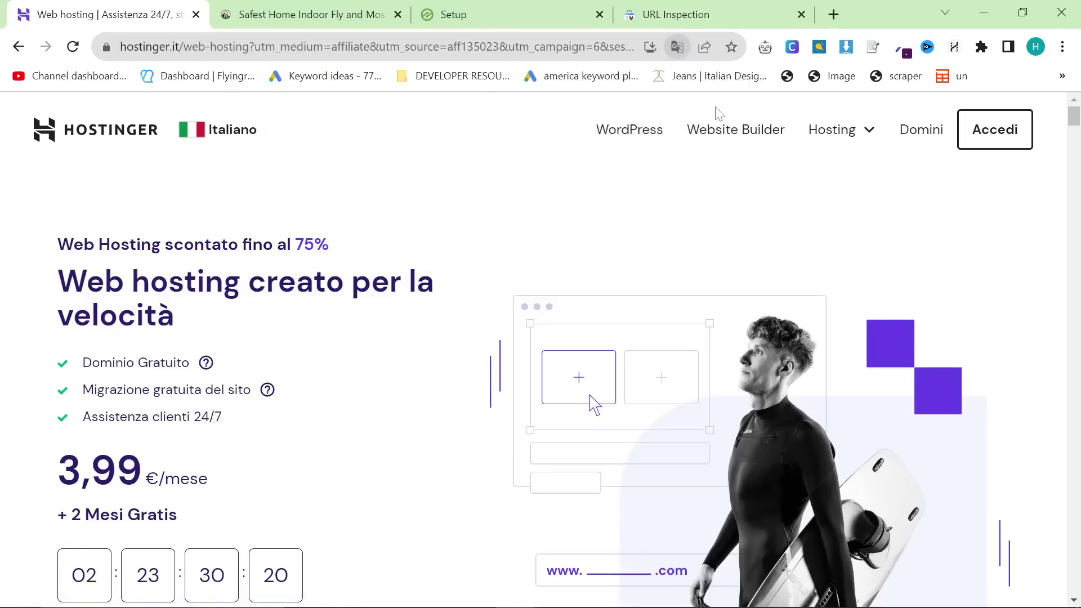
left_click(976, 151)
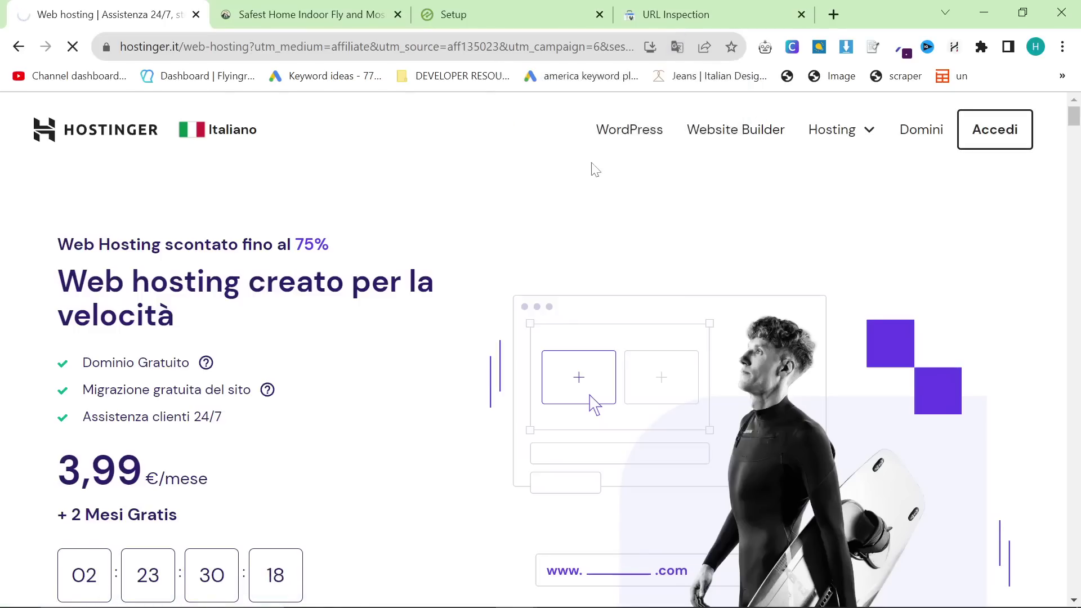
left_click_drag(676, 14, 271, 10)
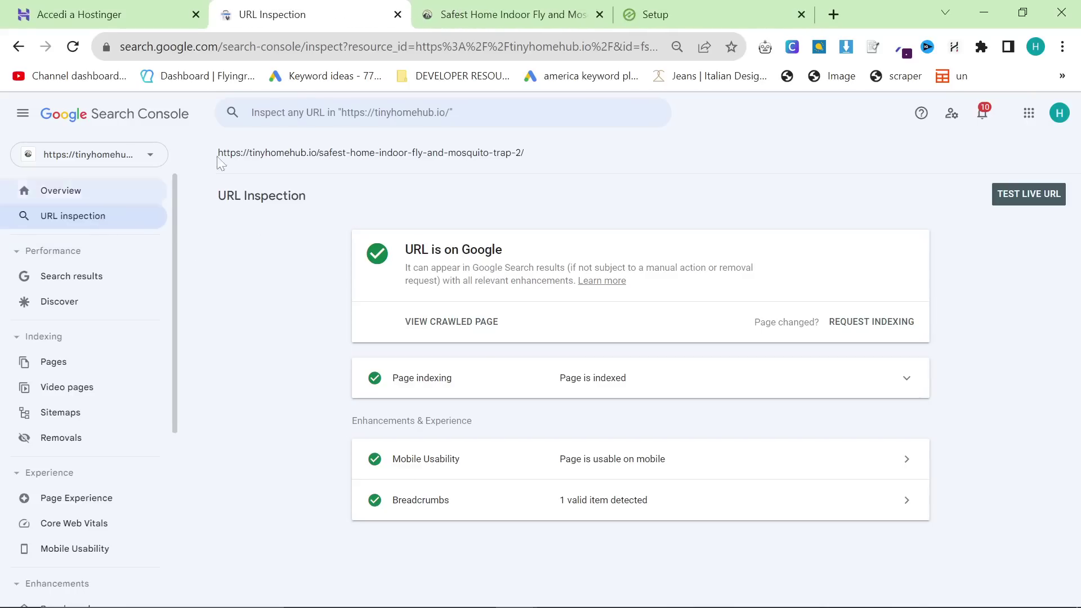
Step: Open tinyhomehub.io in a new tab and copy the fly-trap post's link address
left_click(834, 14)
type("tiny")
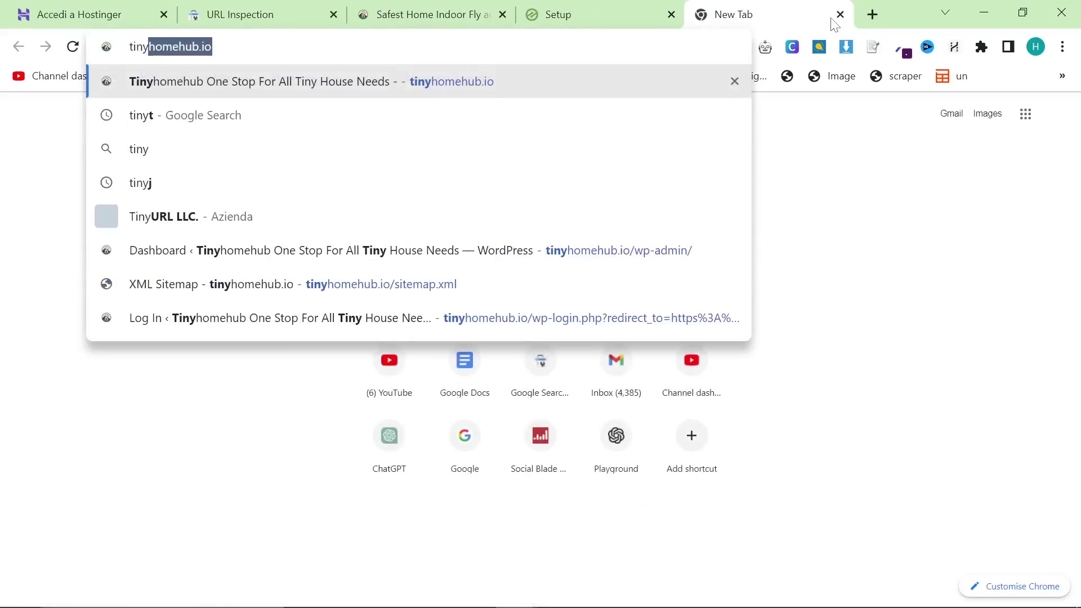
key("Return")
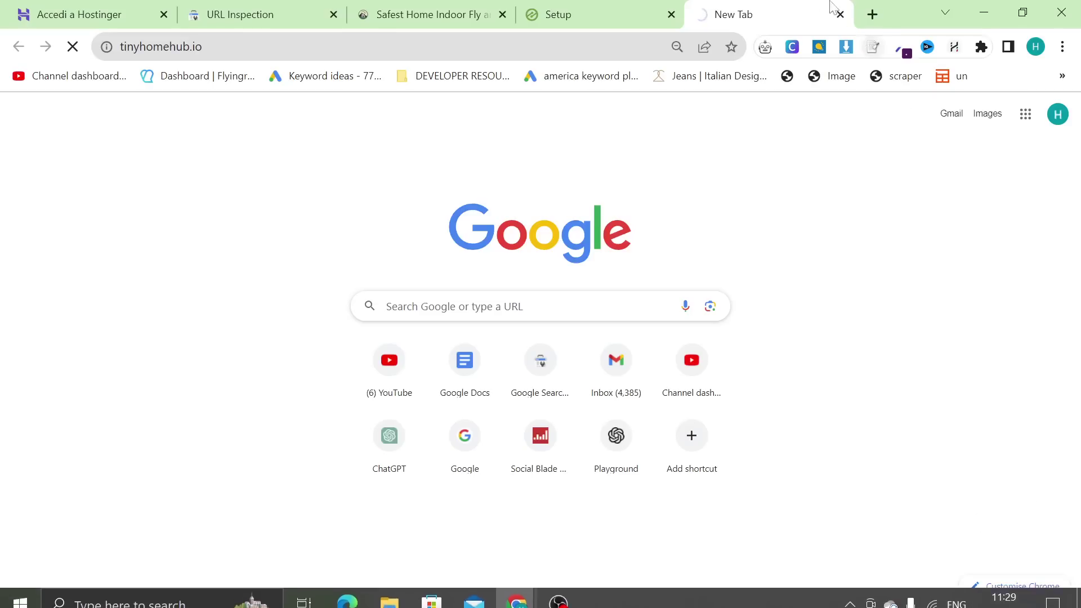
left_click_drag(732, 14, 472, 20)
right_click(317, 401)
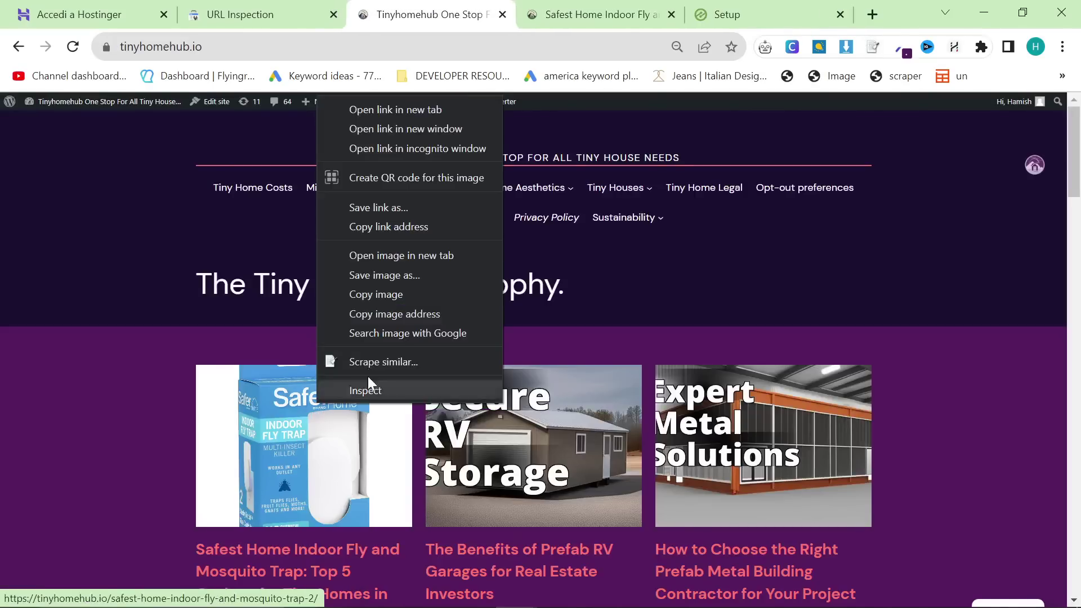
left_click(417, 227)
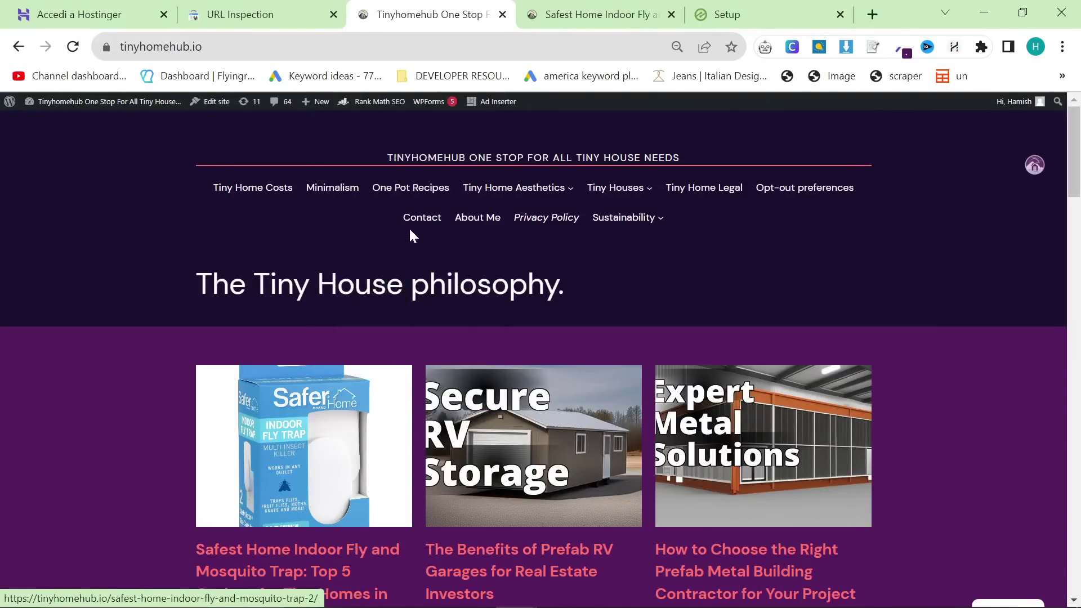
Step: Zoom in on Search Console to confirm the fly-trap article URL is indexed
key("ctrl+Page_Up")
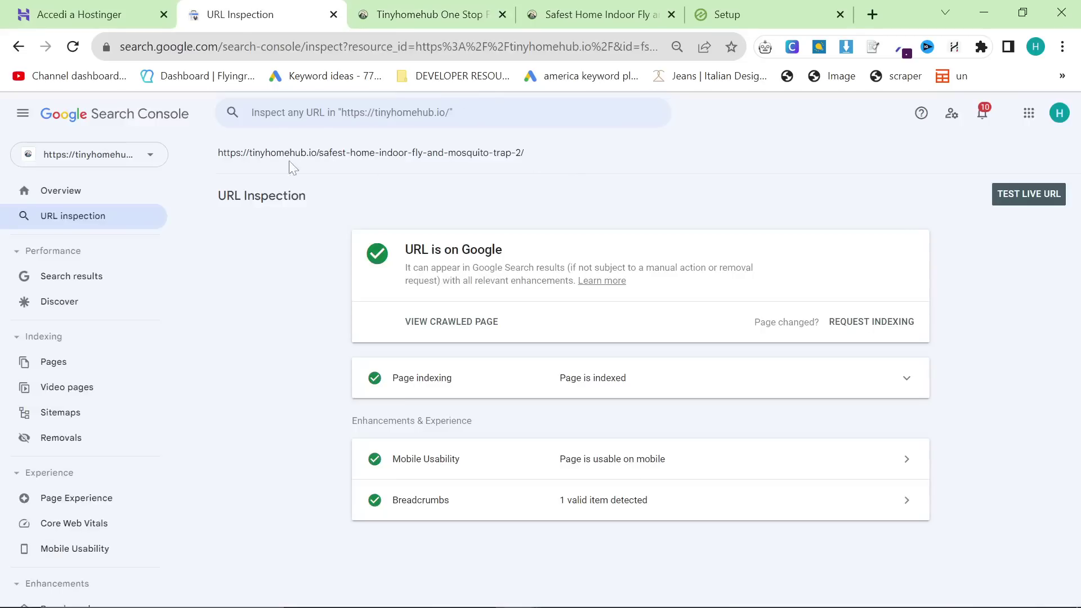
triple_click(381, 215)
key("ctrl+plus")
key("ctrl+plus")
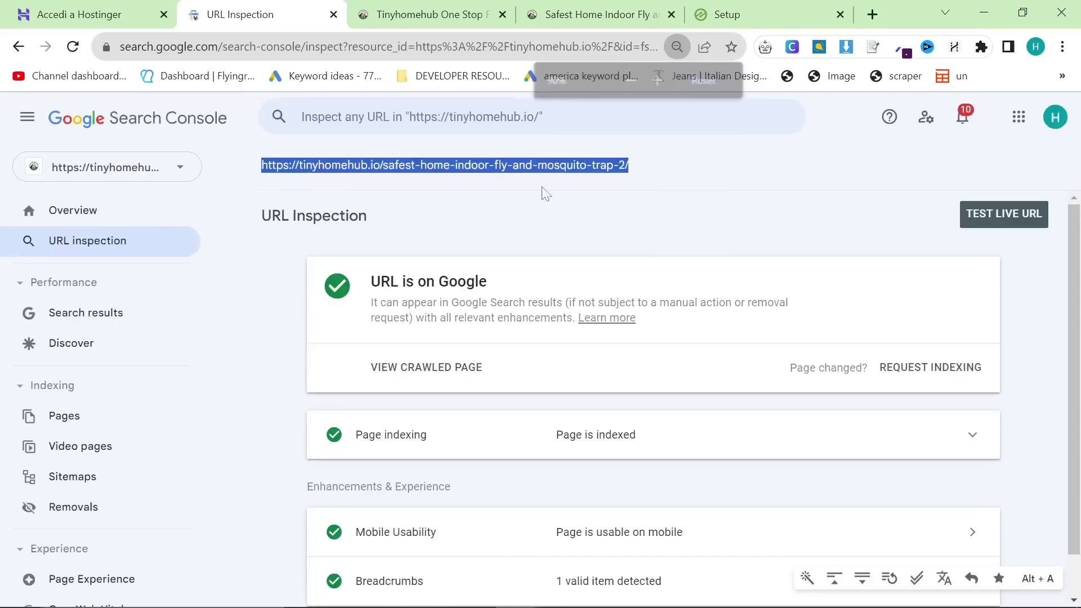
left_click(545, 194)
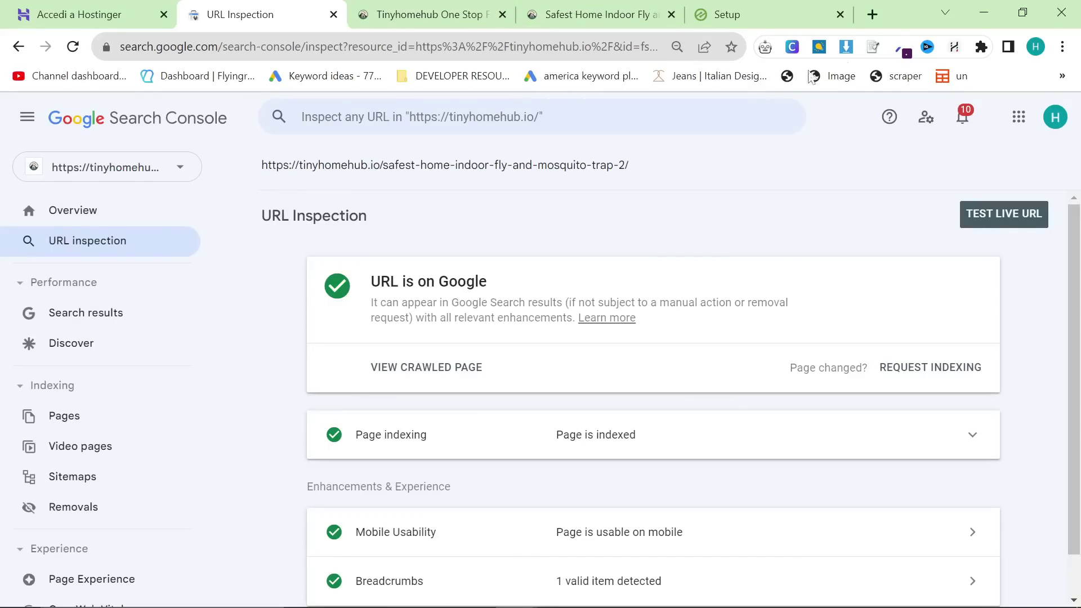
left_click(876, 18)
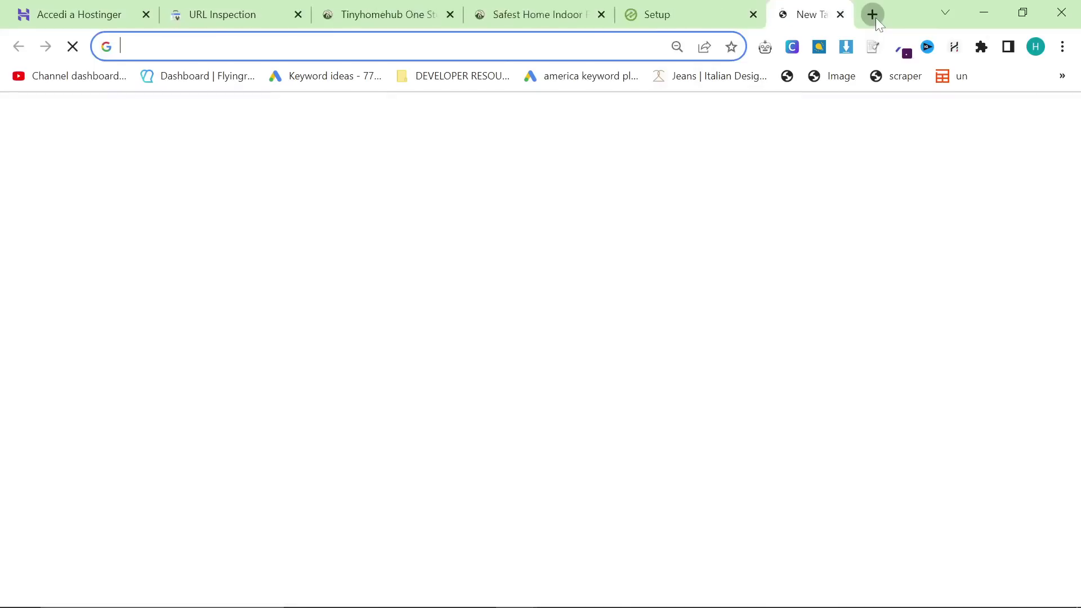
Step: Open koala.sh/writer and articlefiesta.com/create in new tabs
type("koala")
key("Return")
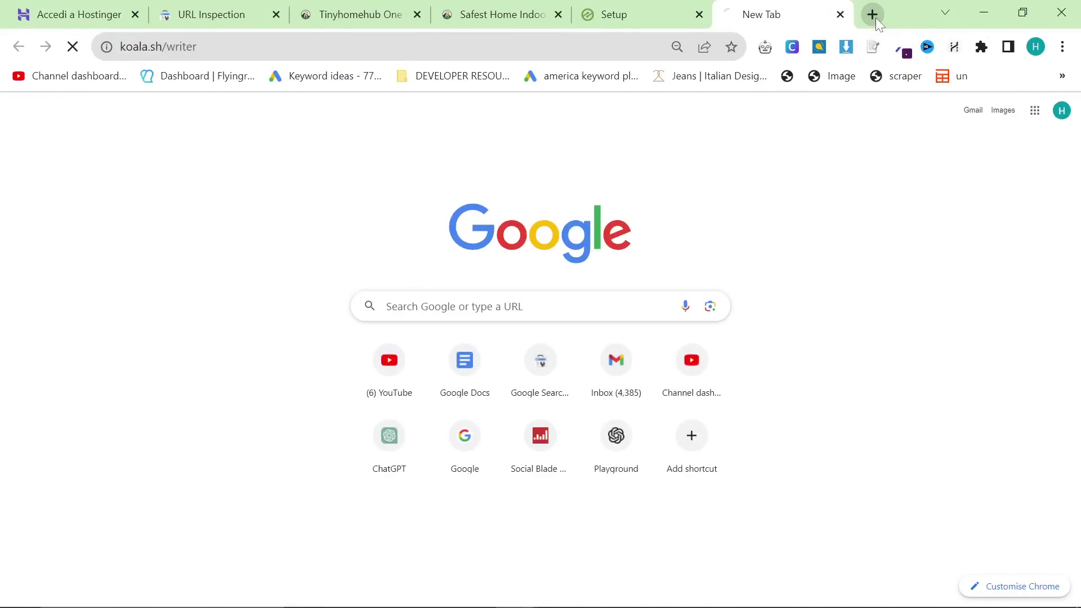
key("ctrl+t")
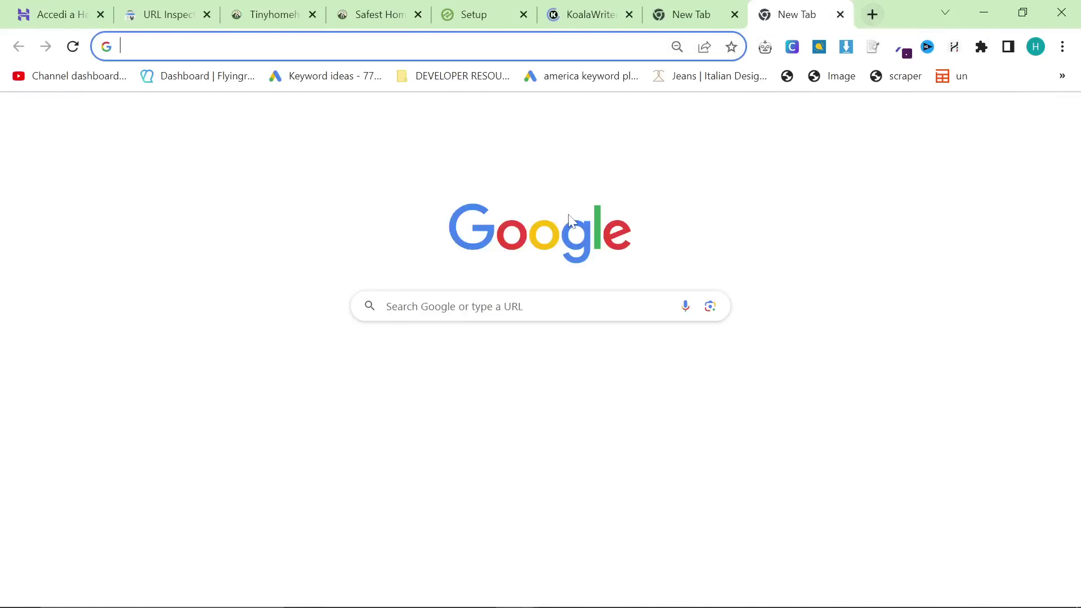
type("art")
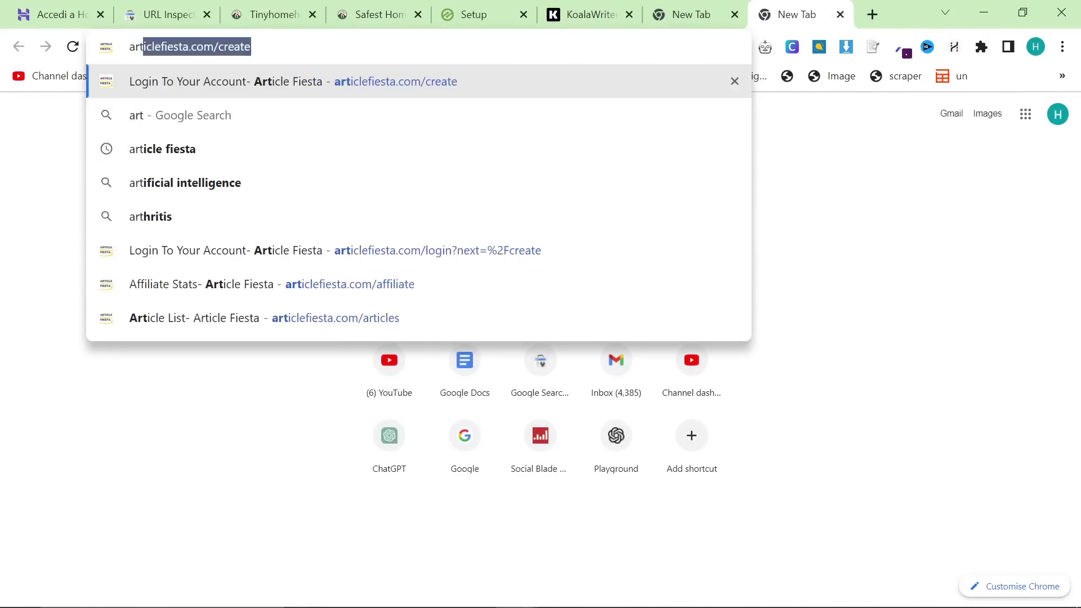
key("Return")
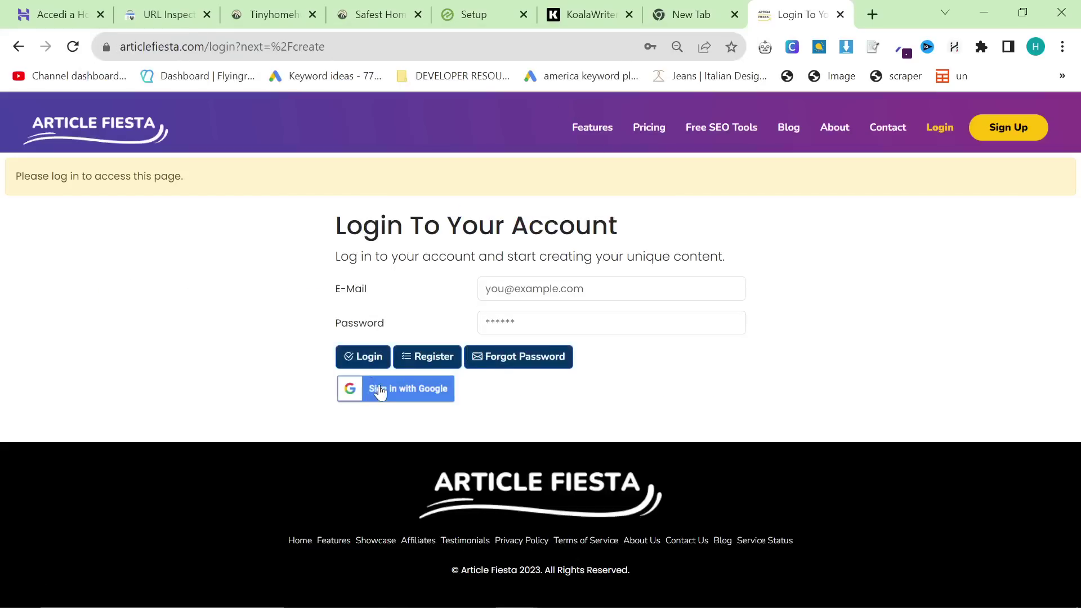
Step: Sign in to Article Fiesta with the first Google account and close the spare empty tab
left_click(379, 389)
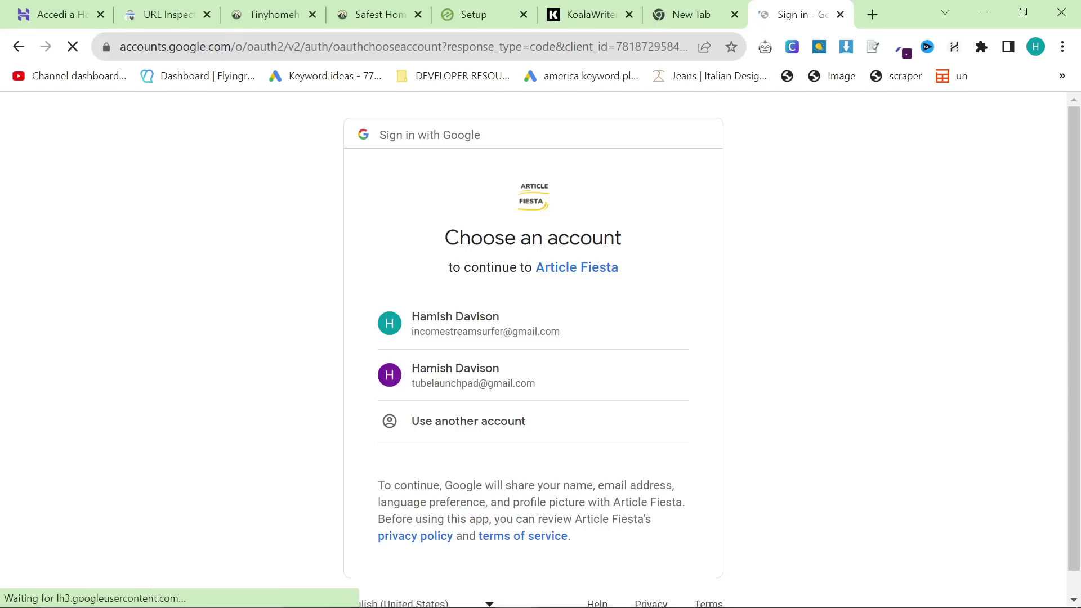
left_click(498, 343)
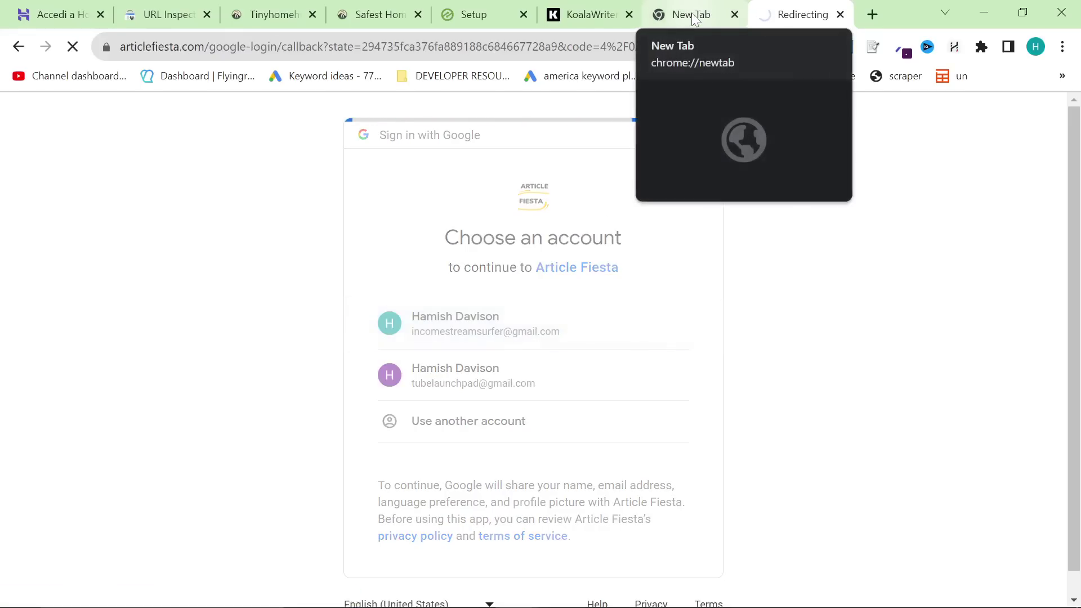
left_click(696, 20)
left_click(735, 16)
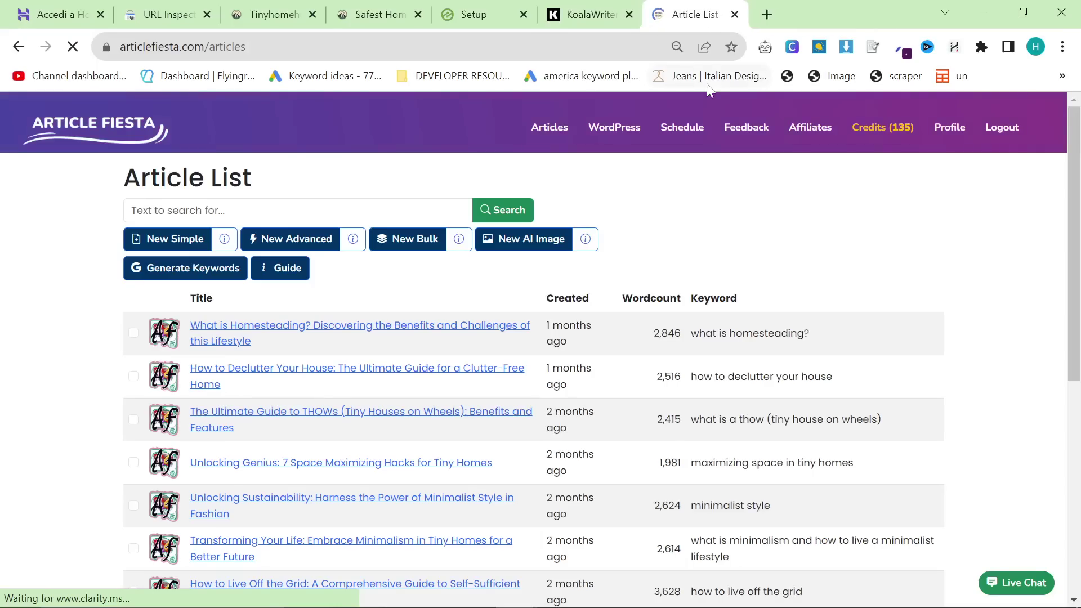
Step: Review the 'hi' schedule's 16 keywords and 12-hour interval, then return to the schedules list
left_click(692, 132)
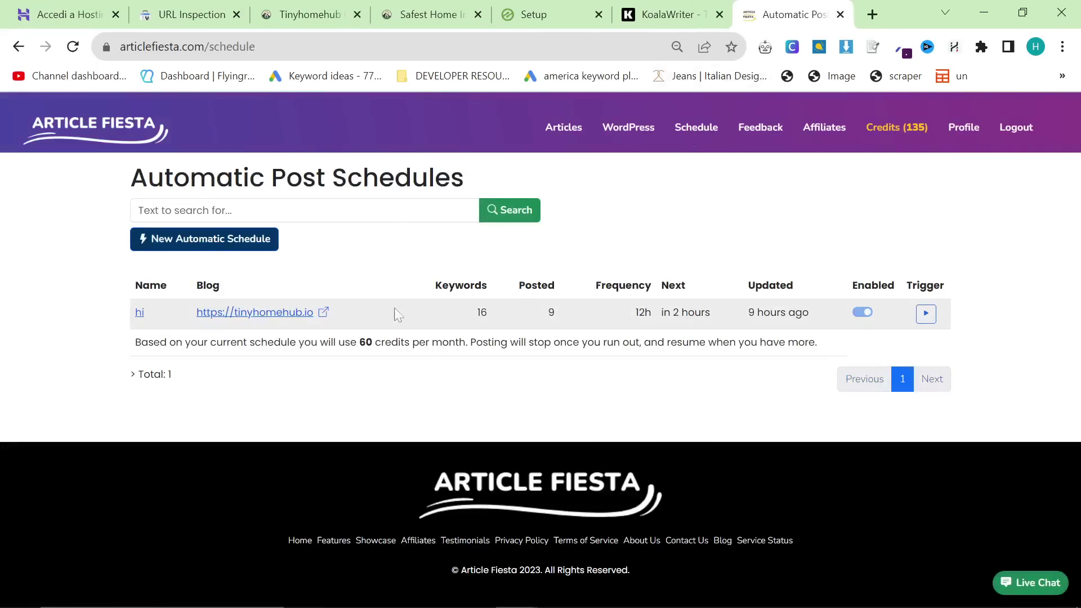
left_click_drag(548, 311, 605, 313)
left_click(488, 315)
left_click(140, 313)
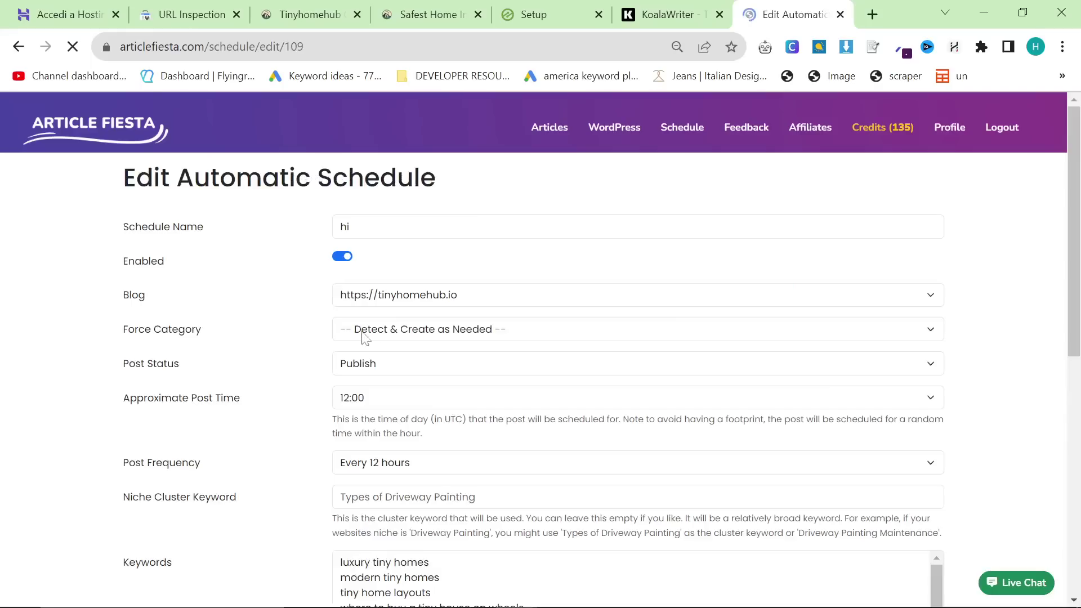
scroll(345, 369, "down", 8)
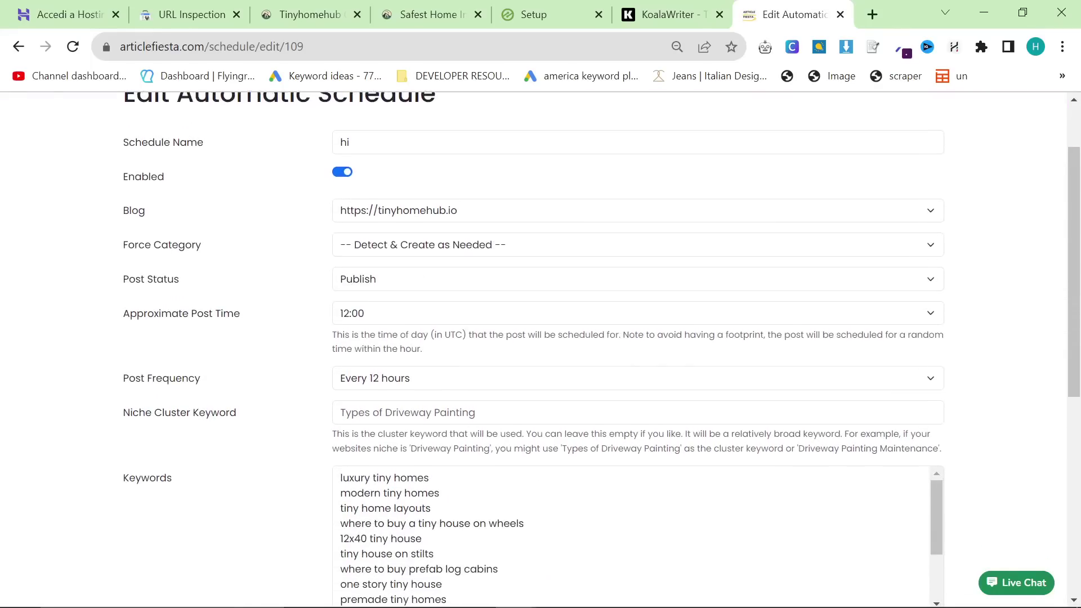
left_click(19, 46)
left_click(473, 7)
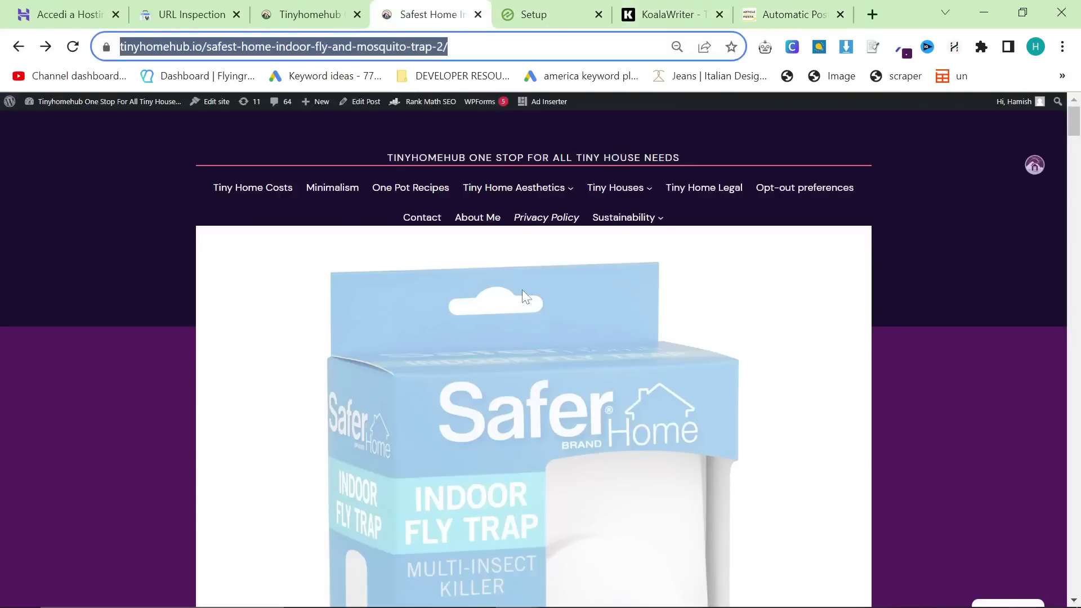
Step: Copy the RV storage post's link address from the tinyhomehub.io homepage
left_click(310, 15)
scroll(507, 276, "down", 3)
right_click(507, 277)
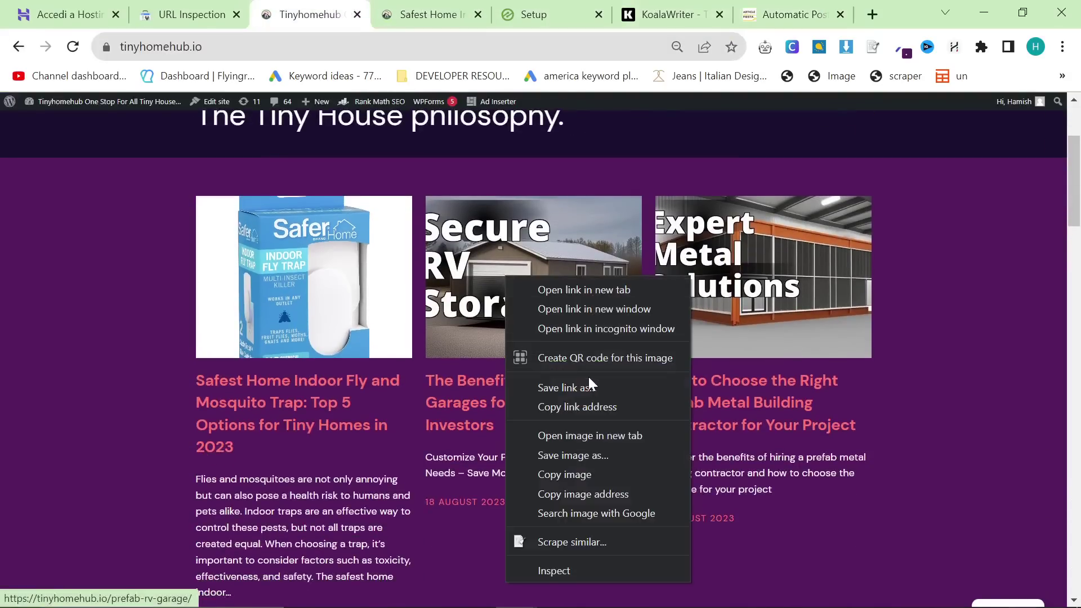
left_click(566, 411)
Step: Paste the RV garage post URL into Search Console's URL Inspection and run it
left_click(186, 14)
left_click(338, 116)
key("ctrl+v")
key("Return")
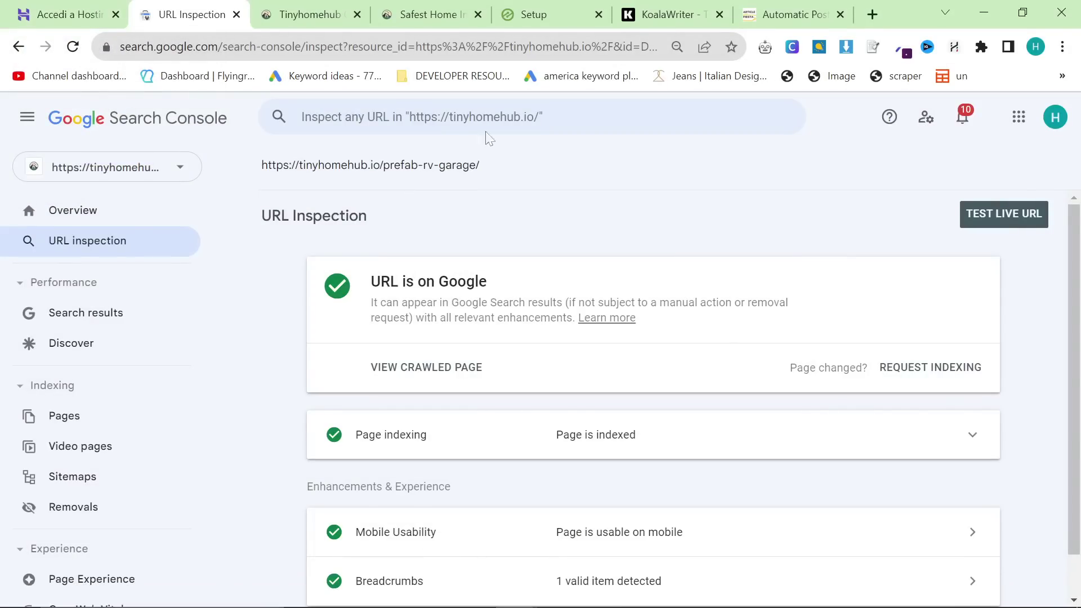
Step: Scroll through the RV garage page's indexing results, then move to the ChatGPT tab
scroll(517, 234, "down", 1)
scroll(515, 234, "up", 1)
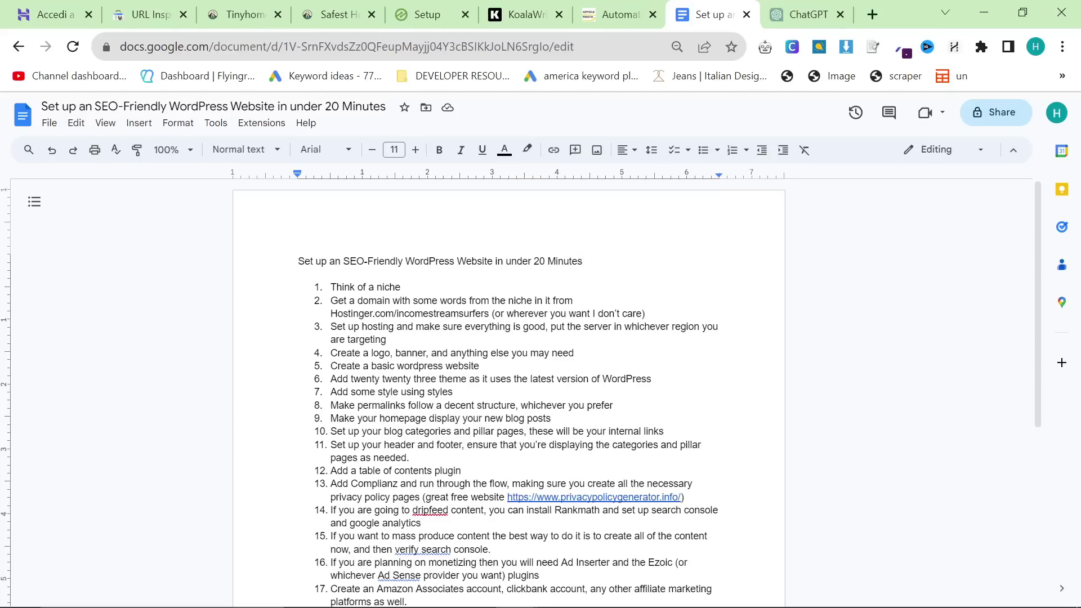
left_click(780, 13)
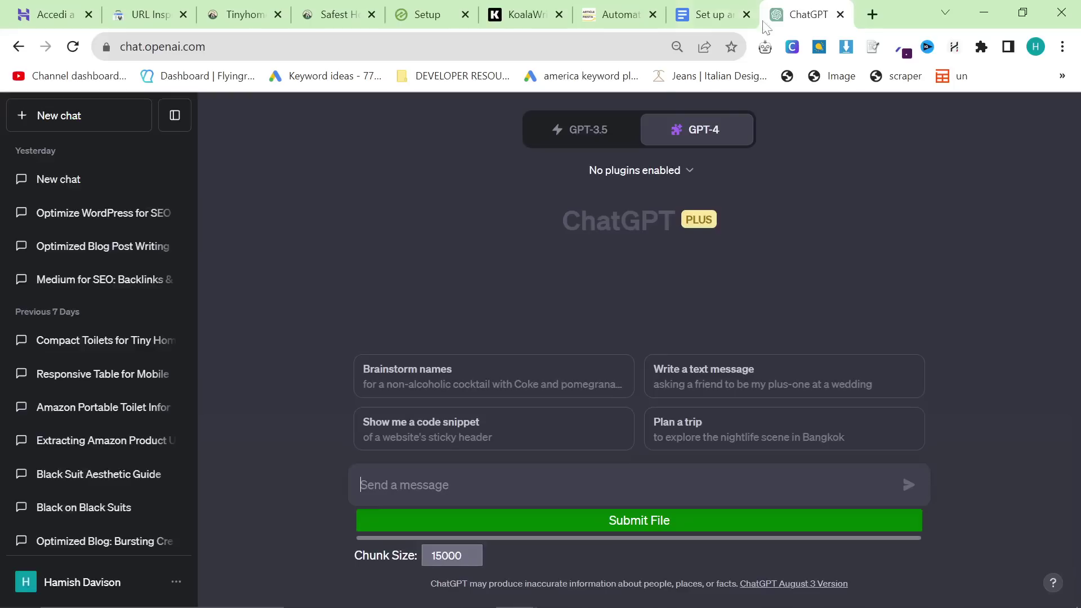
Step: Hide the chat sidebar and send GPT-4 a question about niches with AdSense traffic and Amazon sales
left_click(186, 114)
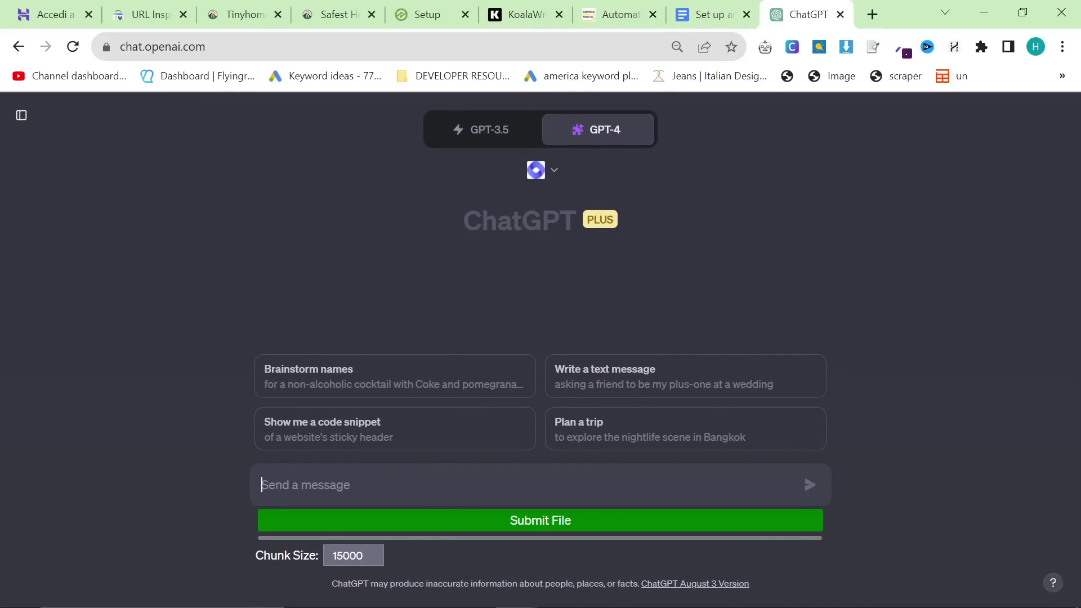
type("Canny")
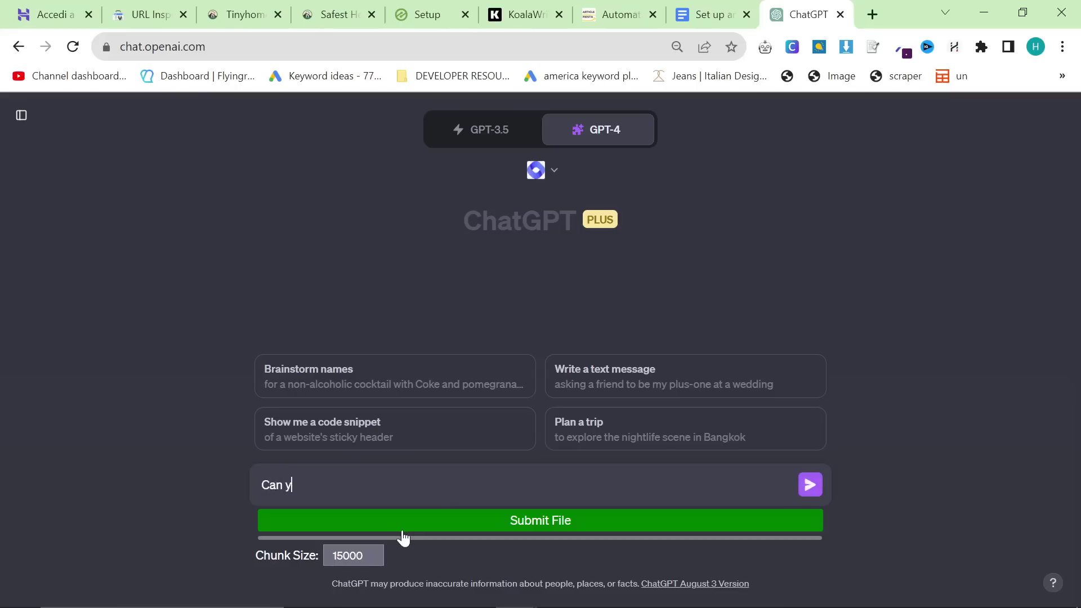
type("ou think of a niche that h")
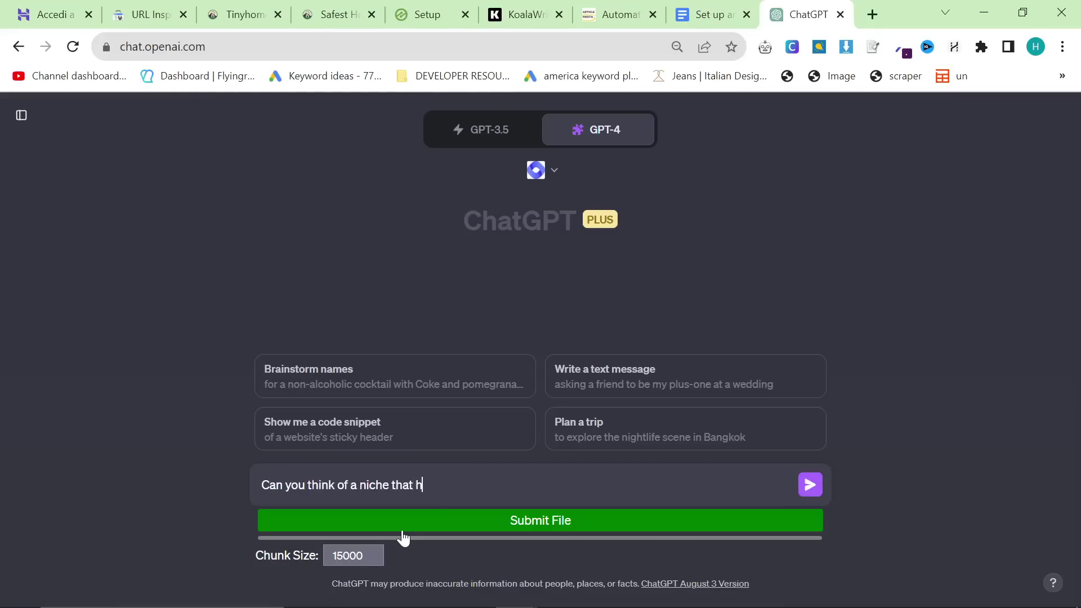
type("as good traffic for a")
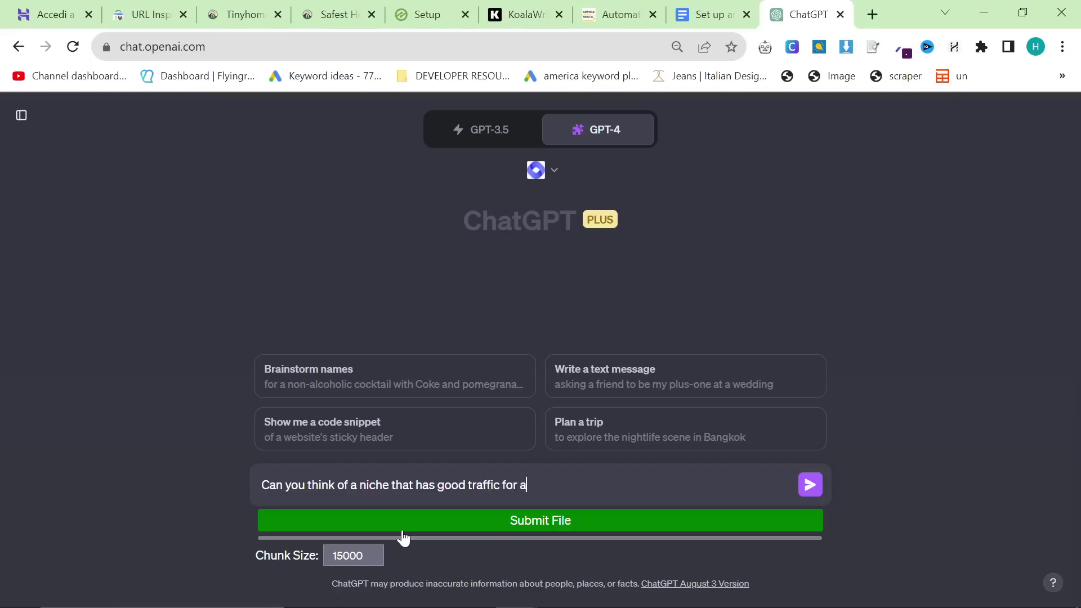
type("dsense revenue, but a")
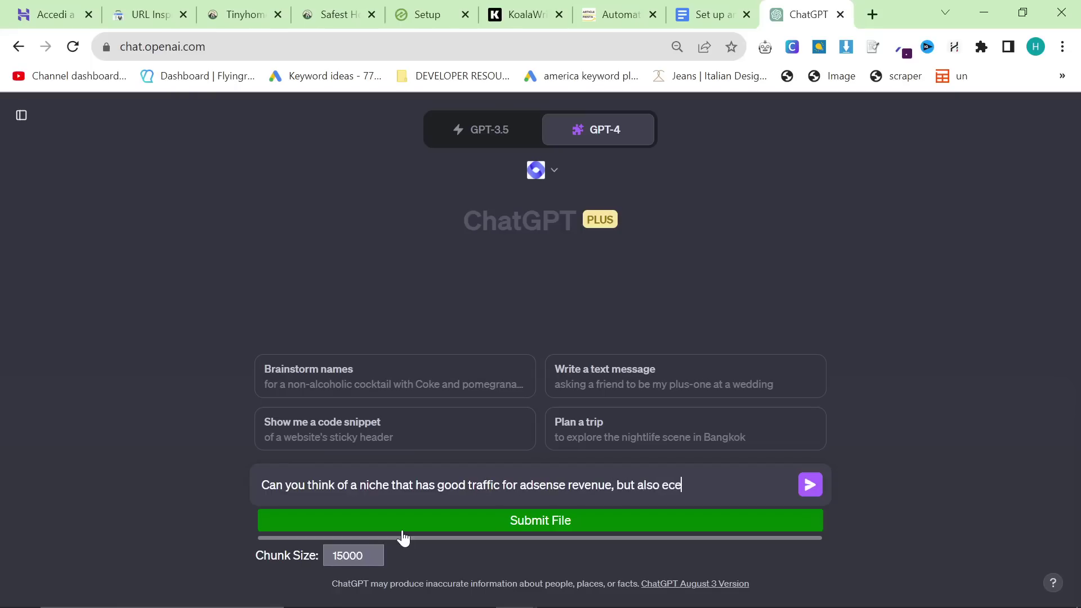
type("lso decent chances of peo")
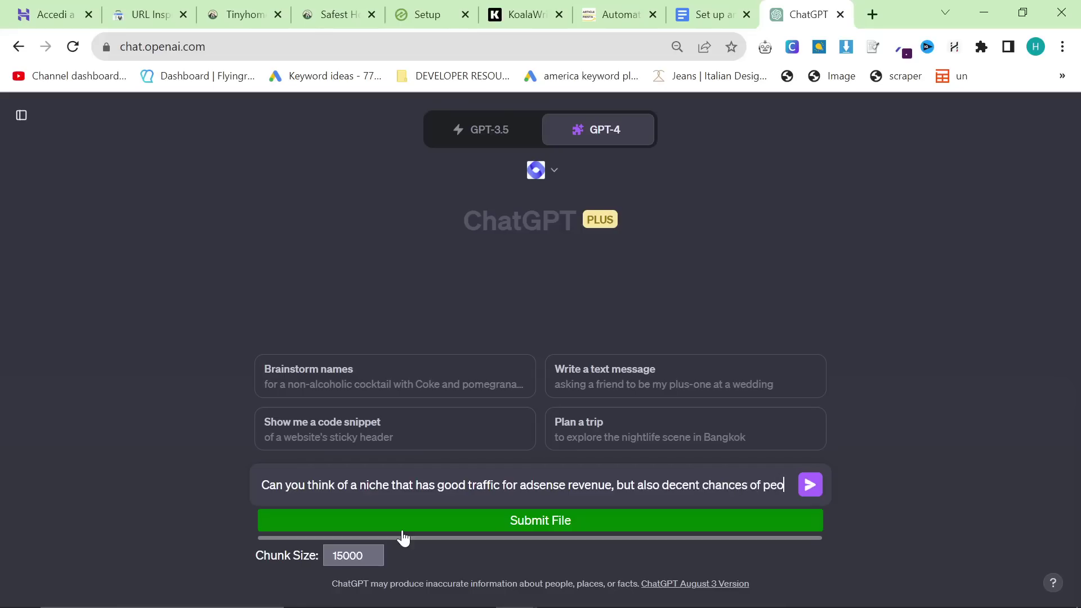
type("ple buying items from MA")
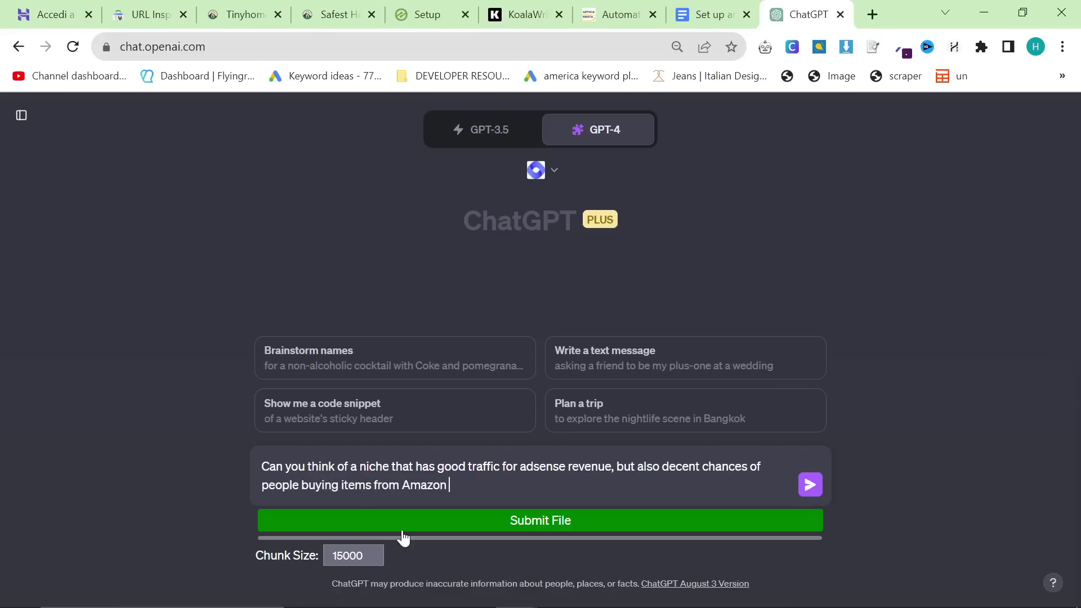
type("using affiliate links")
key("Return")
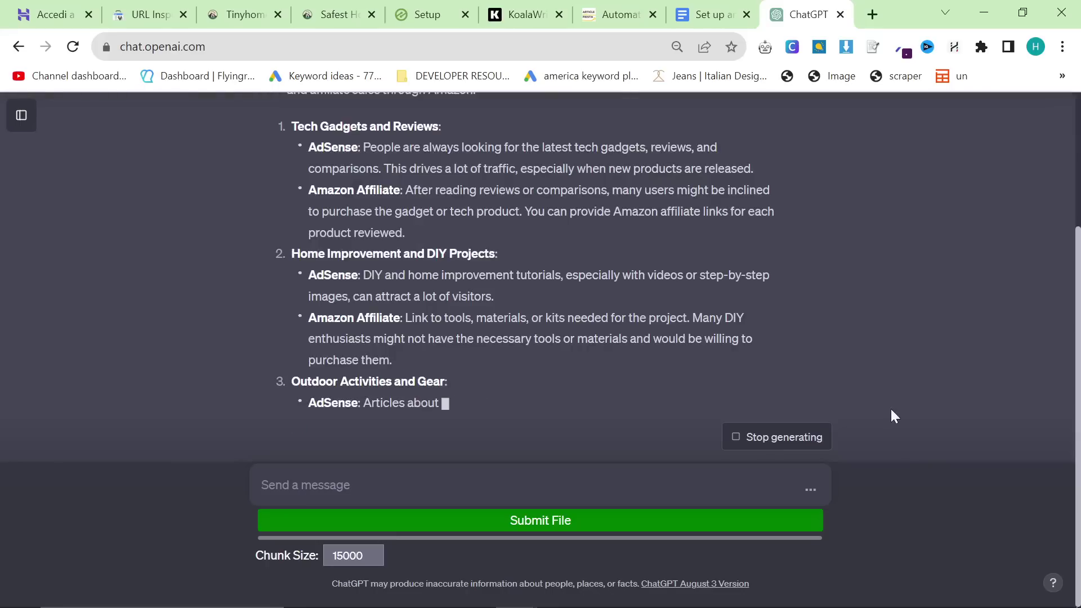
Step: Review ChatGPT's niche ideas, briefly selecting the Tech Gadgets and Reviews suggestion
scroll(679, 396, "up", 2)
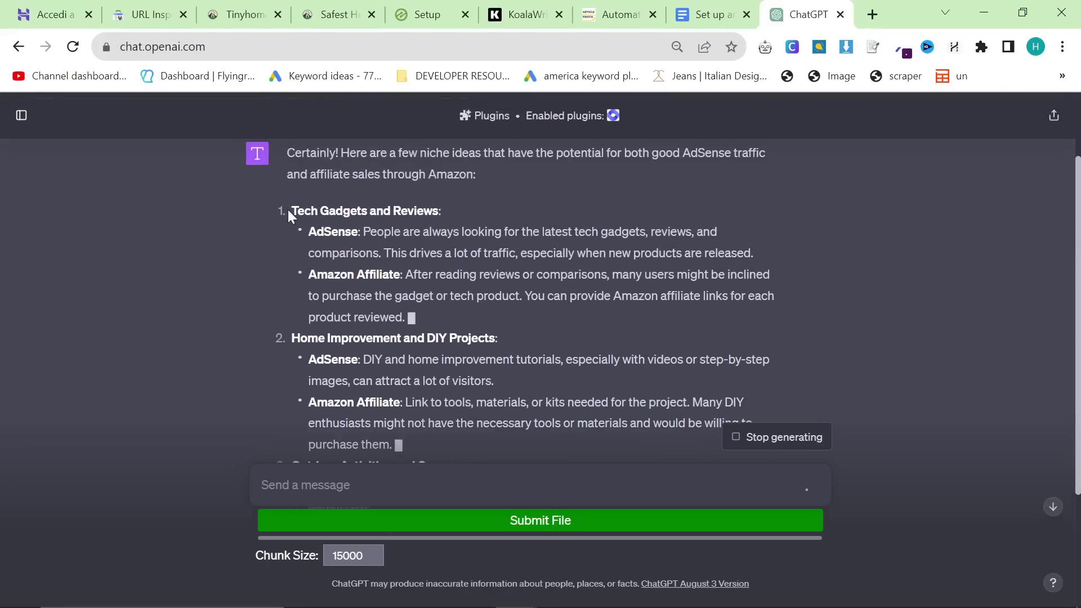
left_click_drag(291, 211, 445, 310)
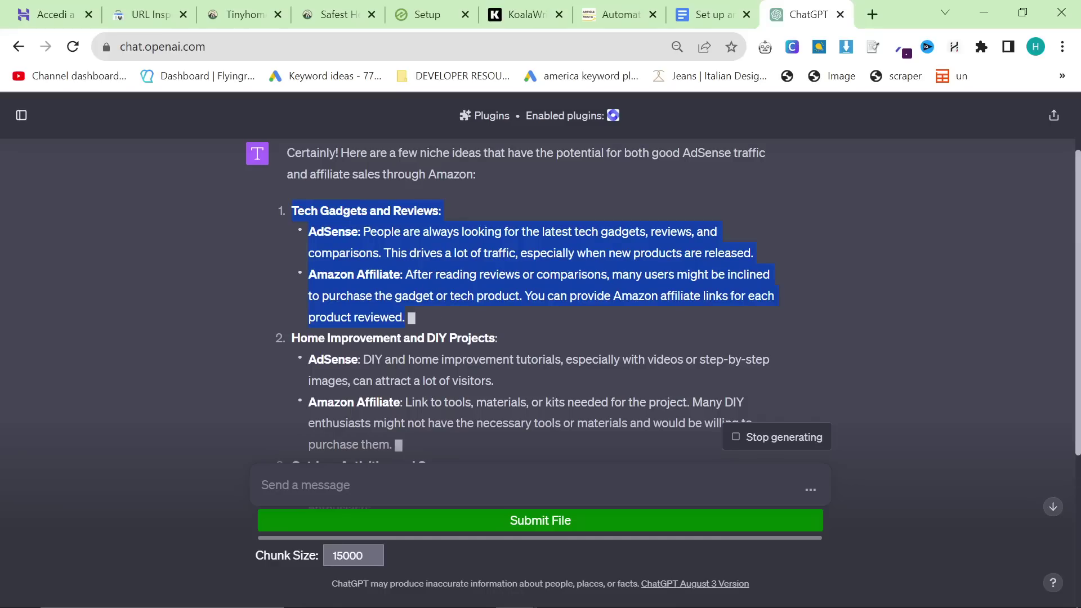
left_click(444, 260)
scroll(443, 260, "down", 5)
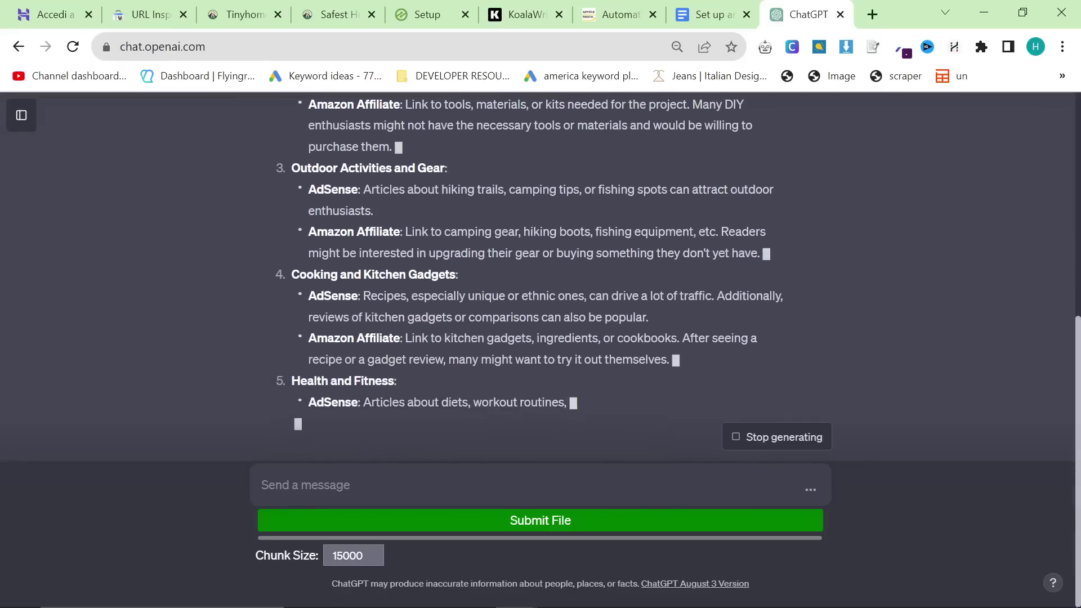
scroll(425, 298, "up", 3)
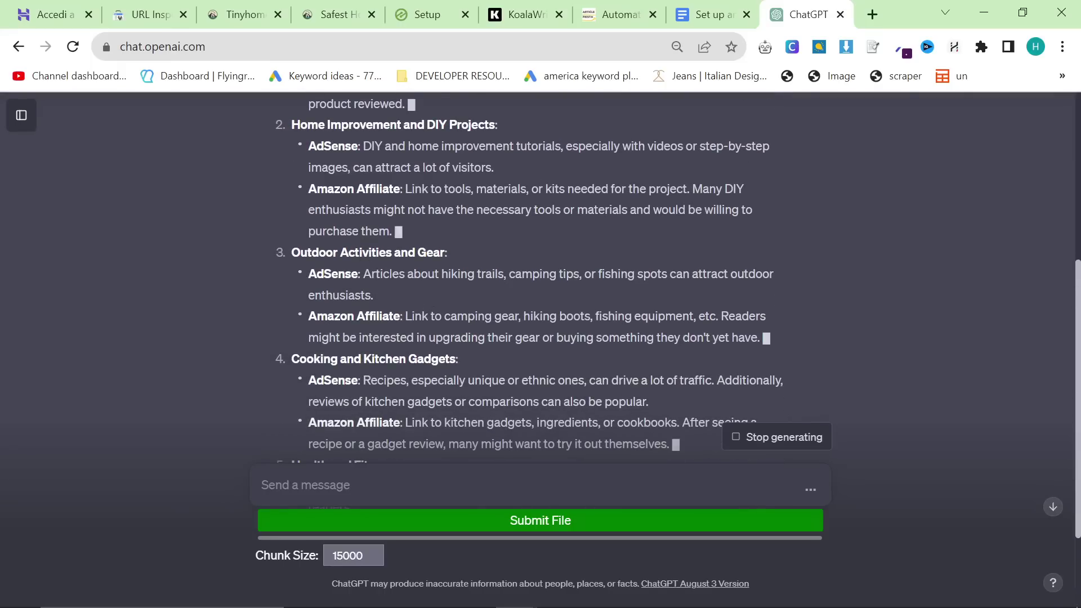
Step: Sign in to Hostinger with the Google account in the other tab
left_click(51, 14)
left_click(504, 223)
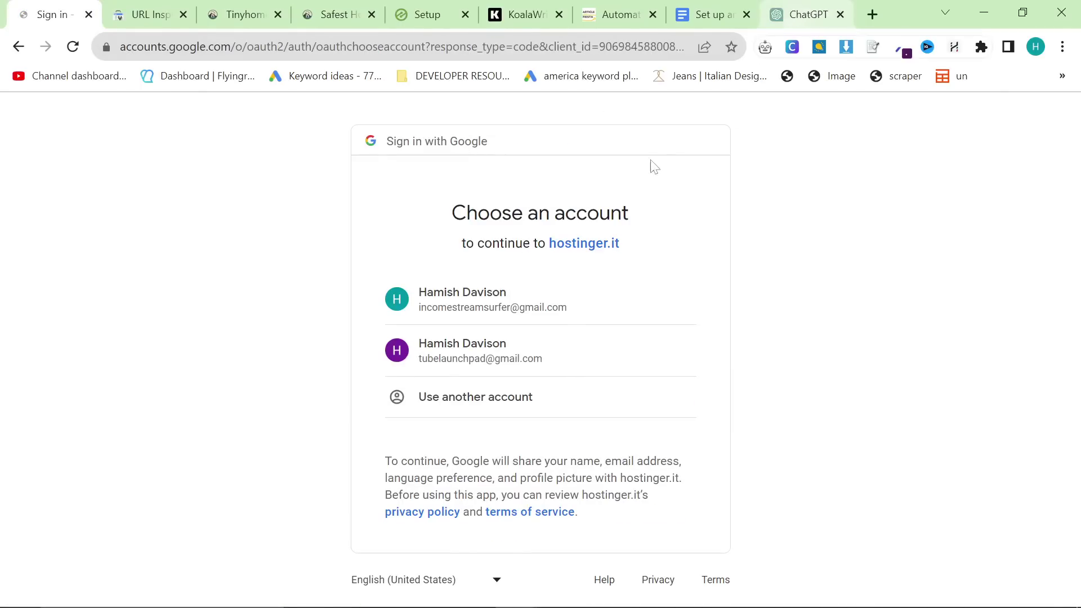
left_click(608, 298)
left_click(810, 15)
Step: Read the finished reply, then type a follow-up asking for 50 narrower niches without explanations
scroll(644, 146, "down", 3)
scroll(511, 273, "down", 2)
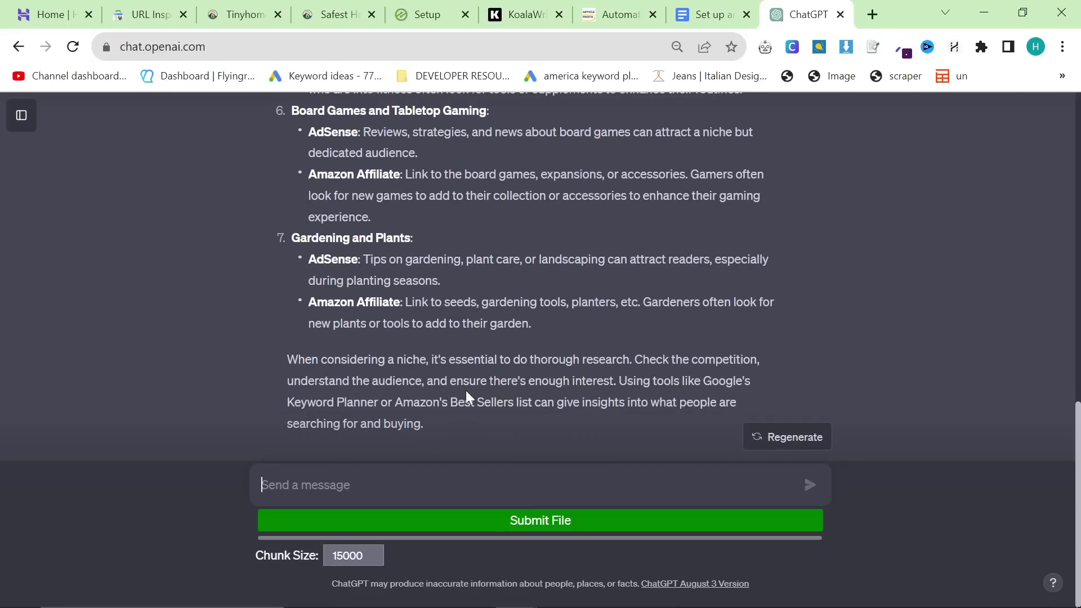
type("q")
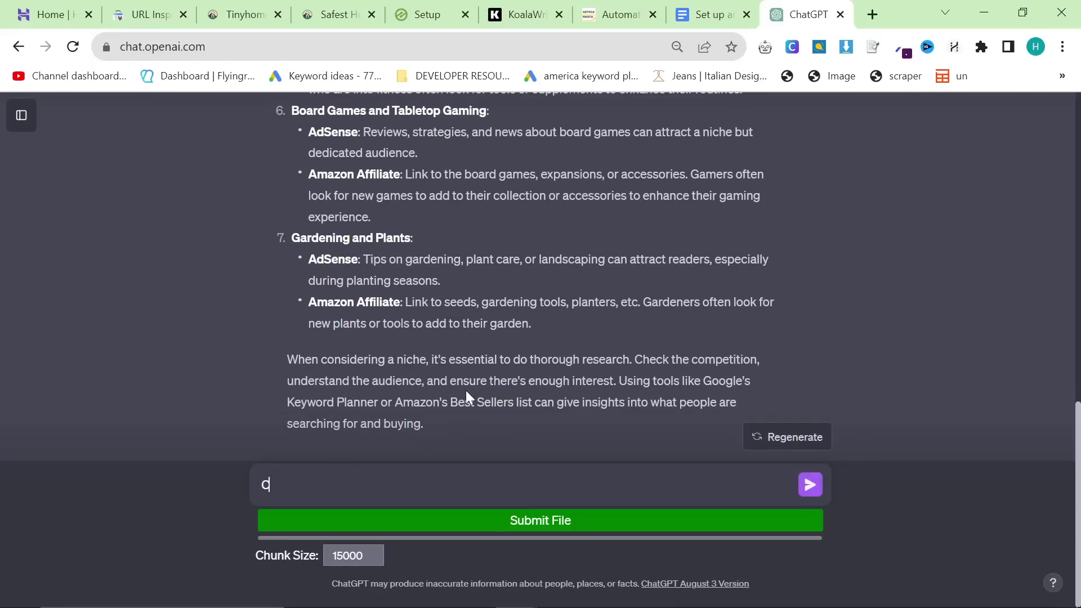
type("an you go even more niche than that, ")
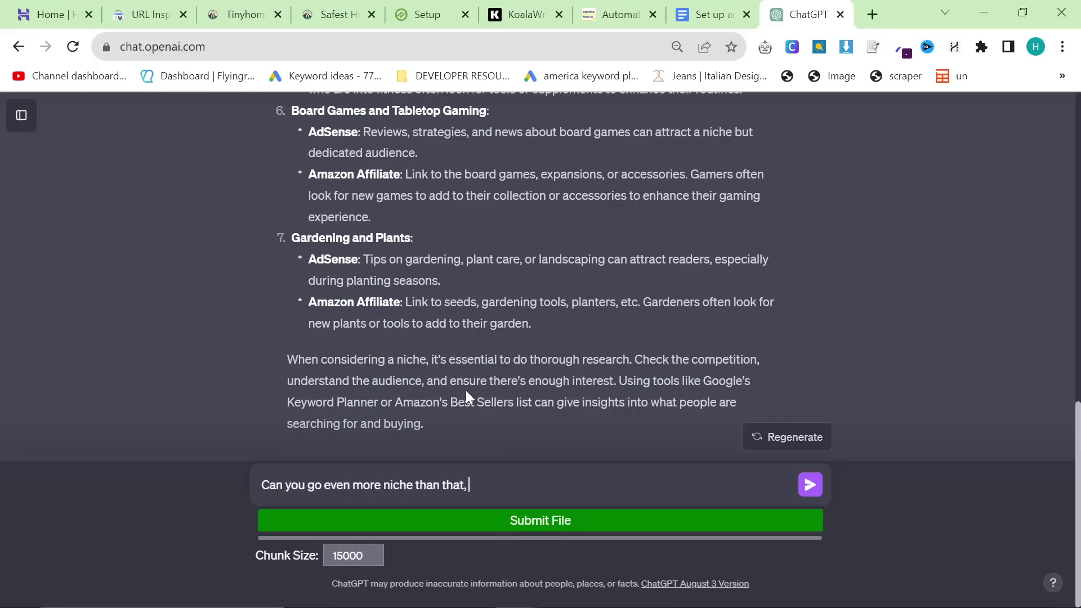
type("and just list 50 potential")
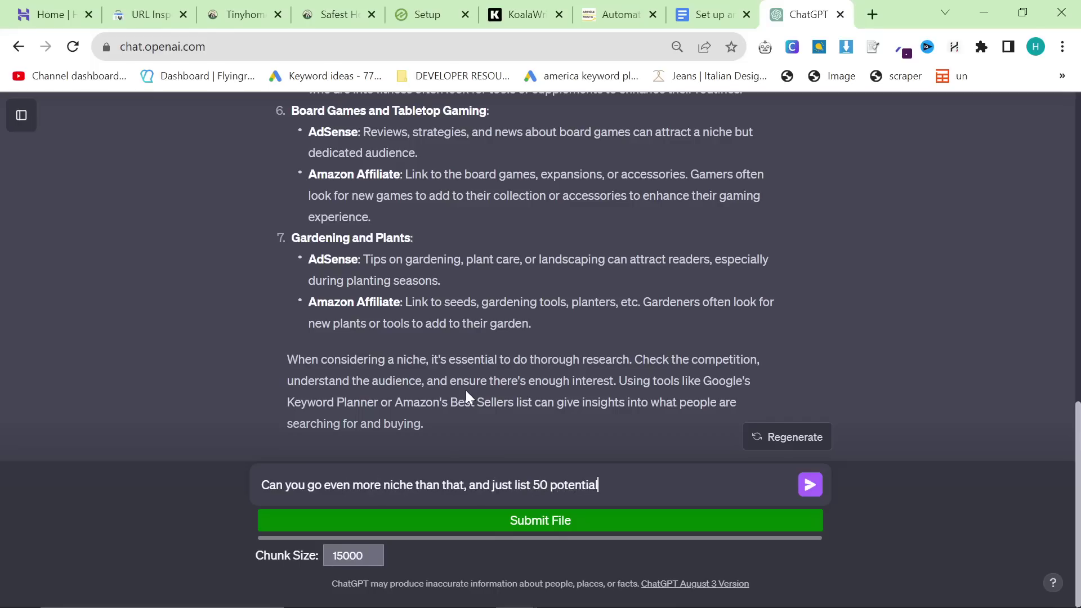
type(" niches without exp")
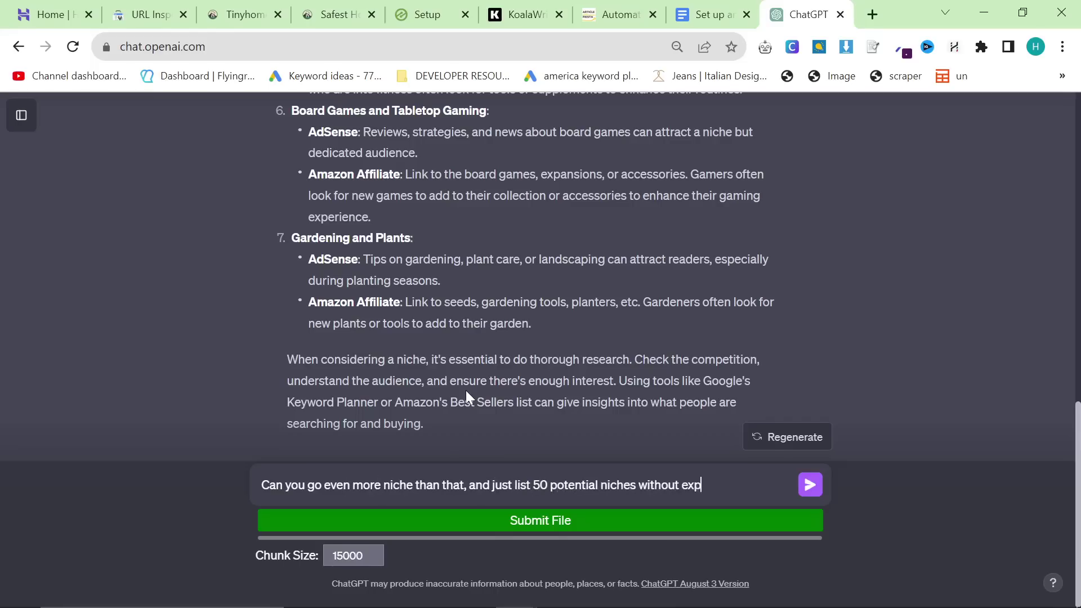
type("lanation")
Step: Send the request for 50 even more specific niches
key("Return")
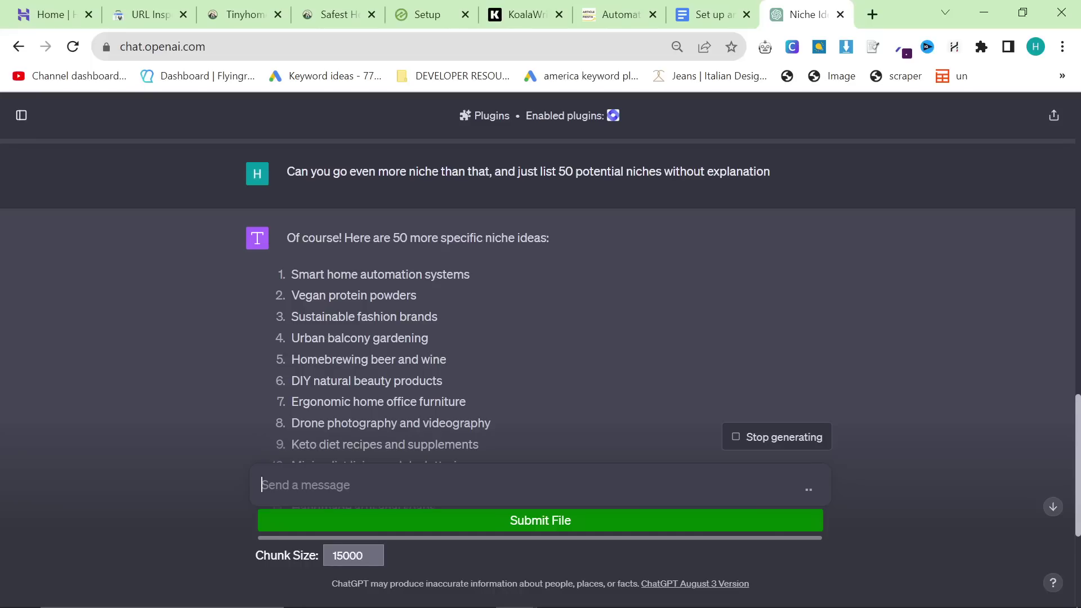
Step: Bring up the browser profile choices
left_click(1036, 47)
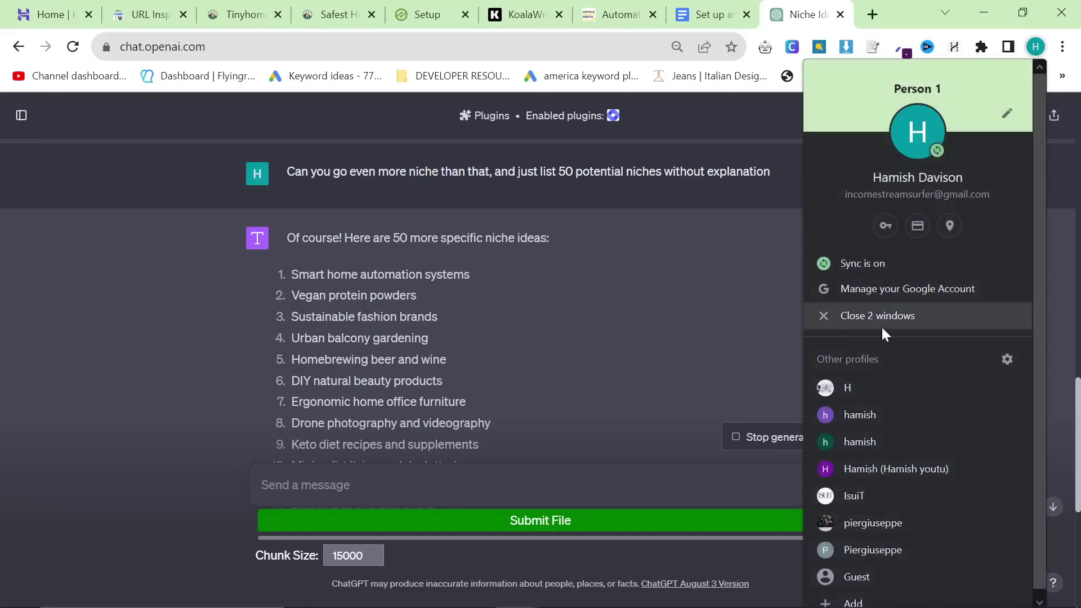
Step: Load Google Ads in a window for another browser profile
left_click(883, 414)
type("ad")
key("Return")
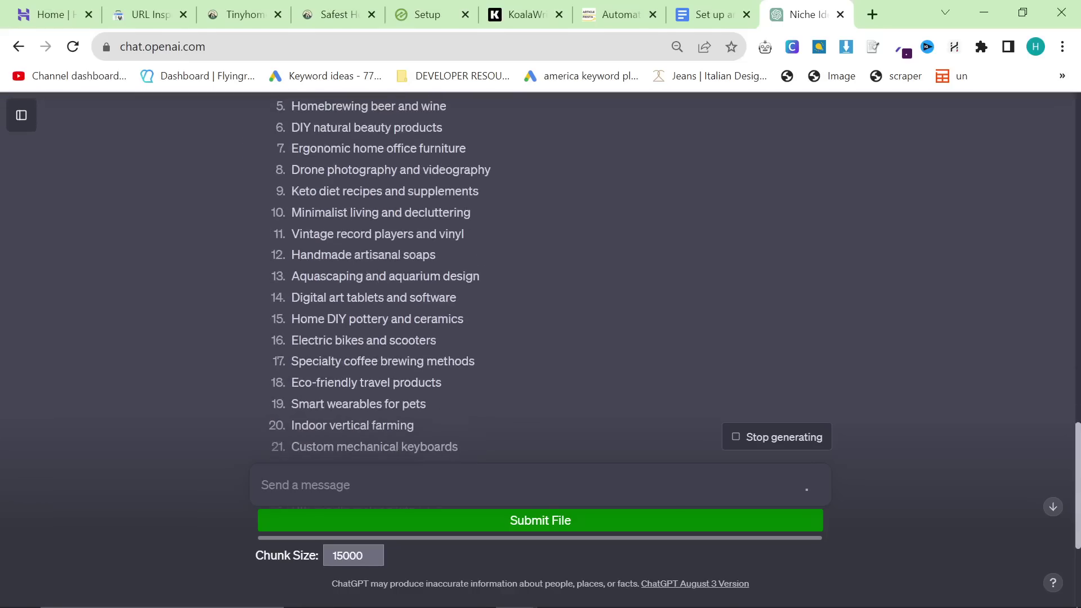
scroll(383, 370, "up", 5)
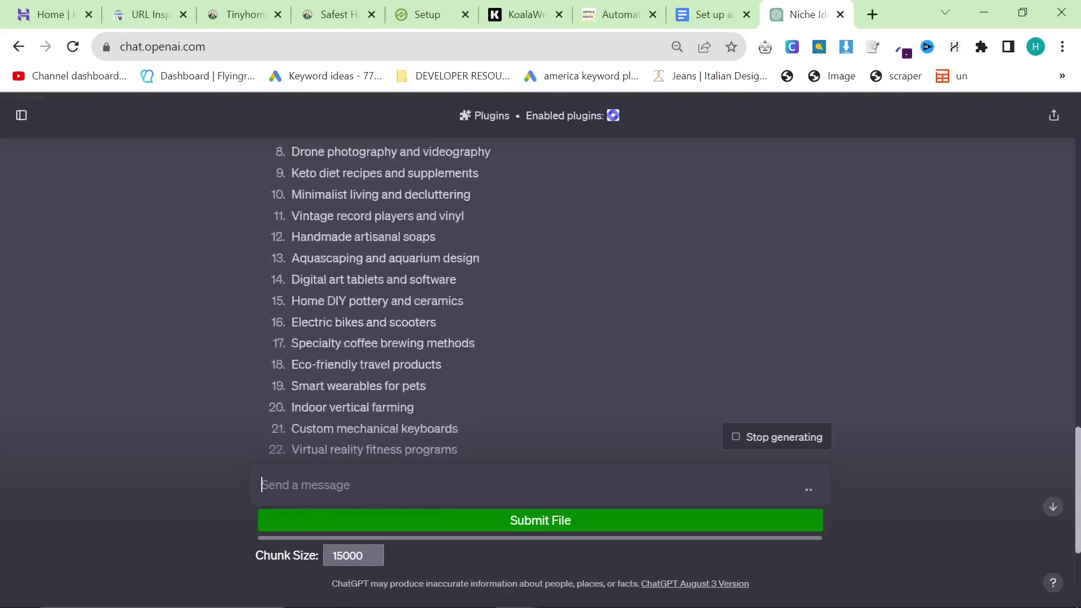
scroll(390, 377, "down", 2)
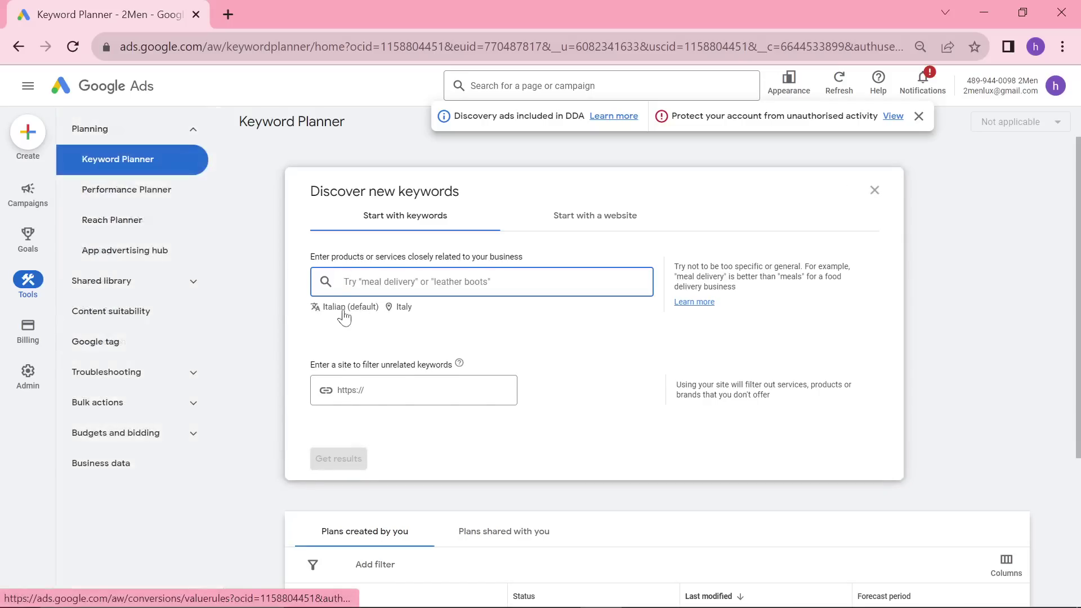
Step: Set the keyword language to English and add United States Minor Outlying Islands as a target location
left_click(337, 308)
type("English")
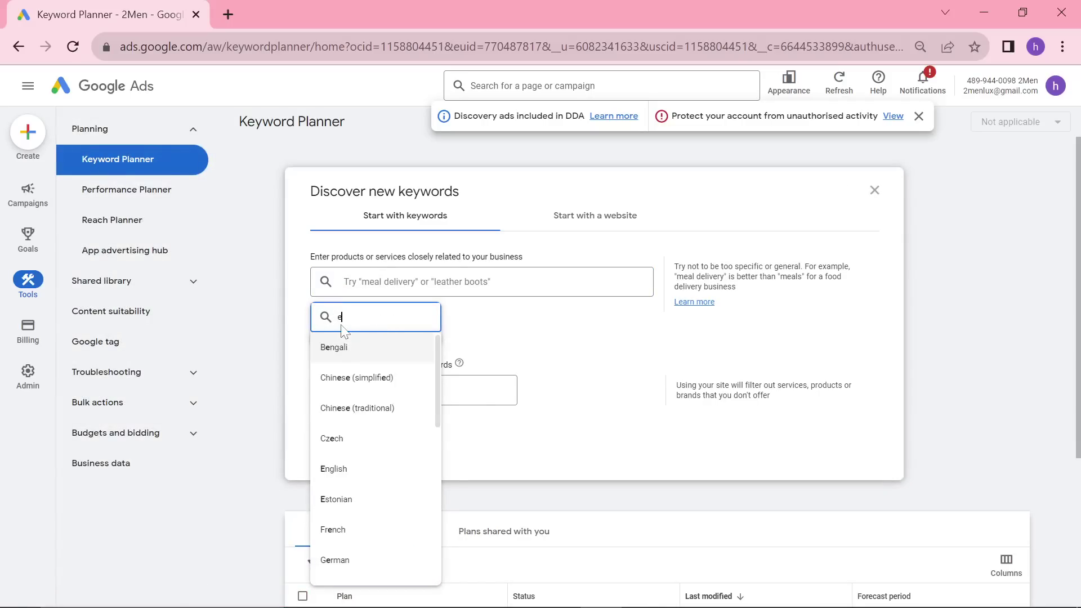
key("Return")
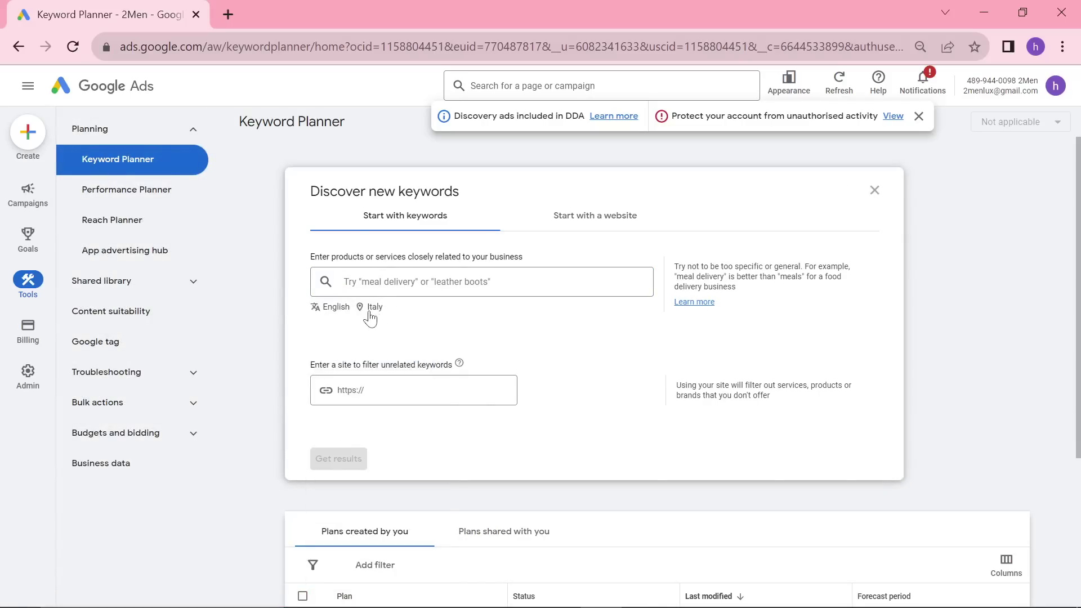
left_click(372, 307)
left_click(340, 218)
type("united ")
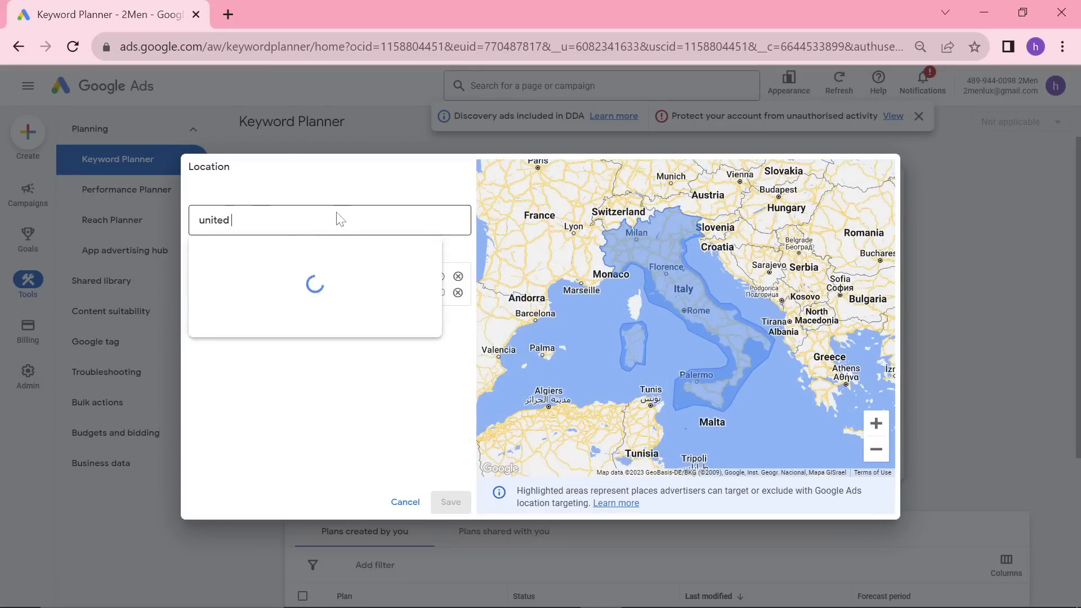
type("states")
left_click(282, 278)
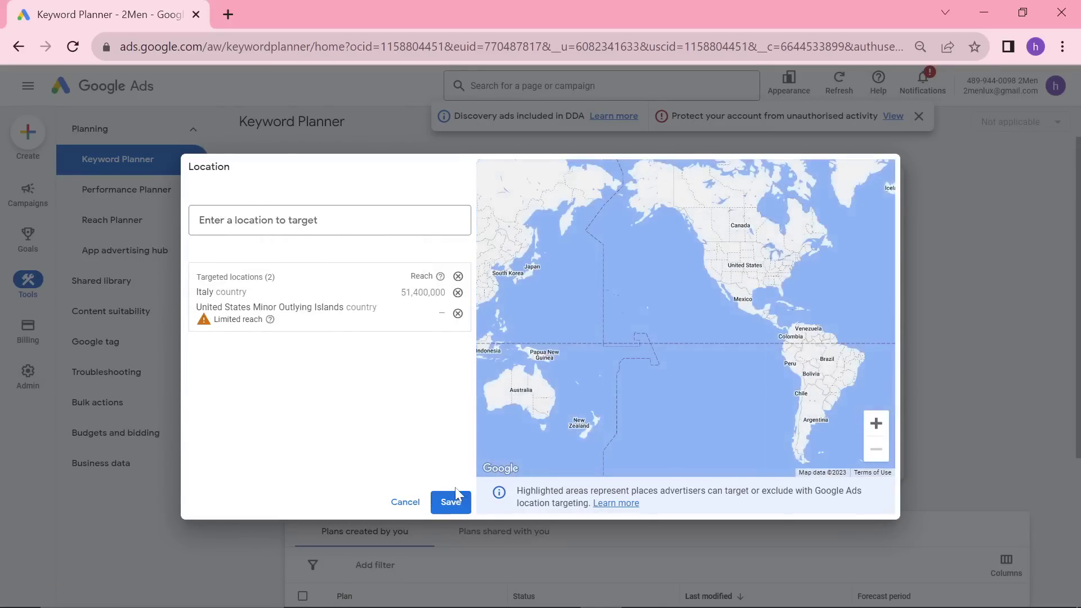
left_click(451, 501)
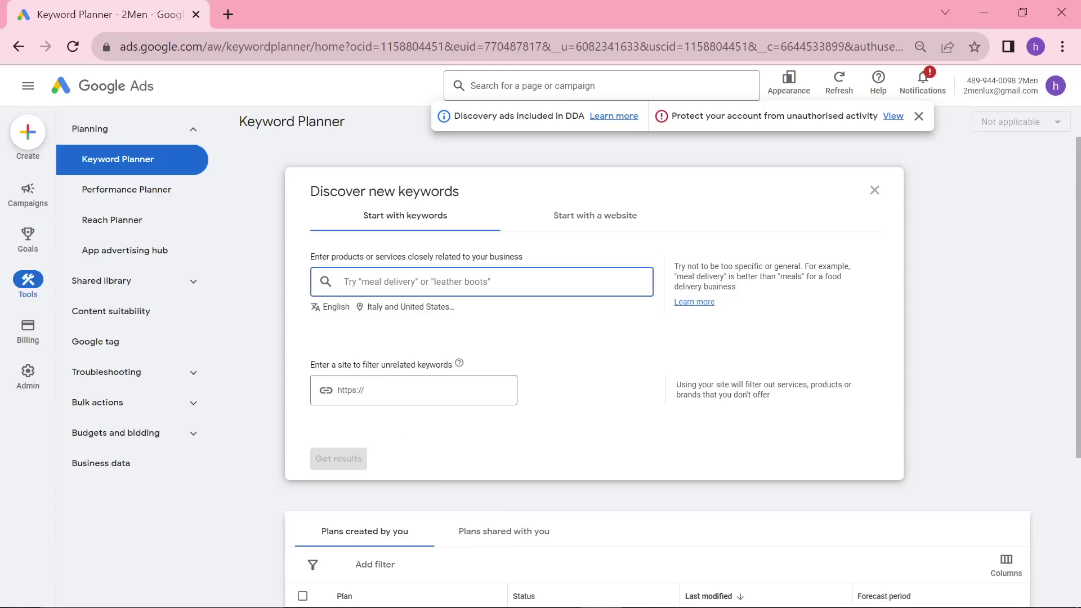
Step: Paste 'Urban balcony gardening' from ChatGPT in as the seed keyword
key("alt+Tab")
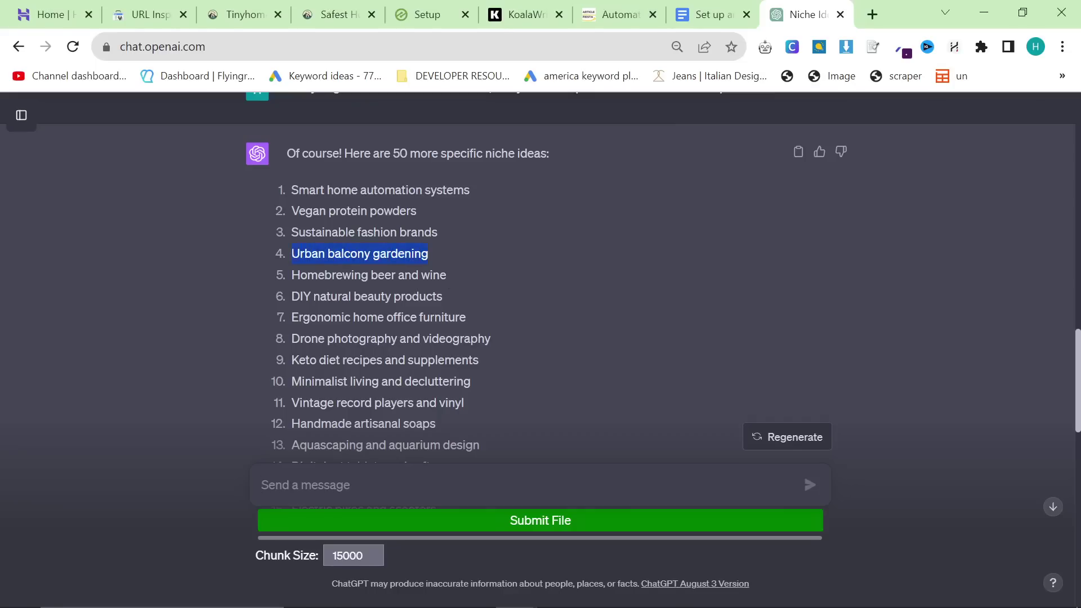
key("alt+Tab")
type("Urban balcony gardening")
key("Return")
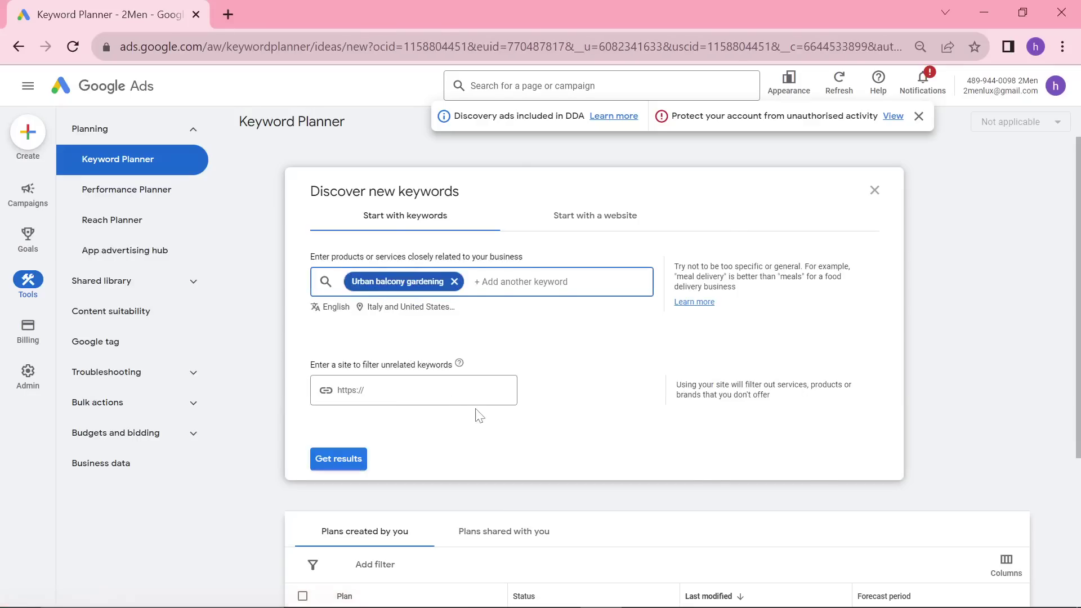
Step: Get ideas for Urban balcony gardening, then rerun the search with just 'balcony gardening'
key("Return")
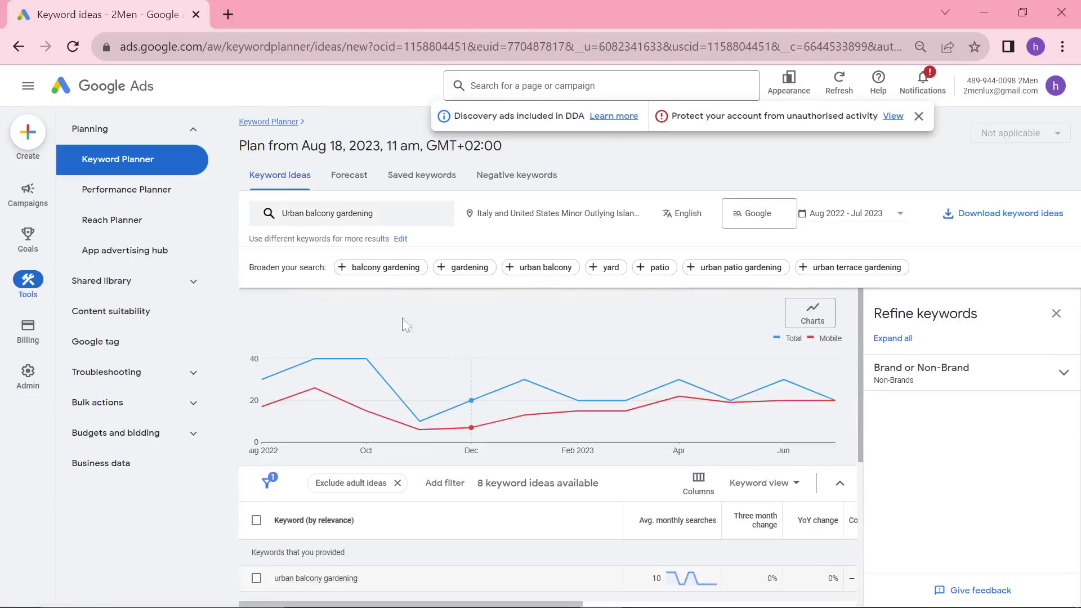
left_click(363, 224)
left_click(394, 276)
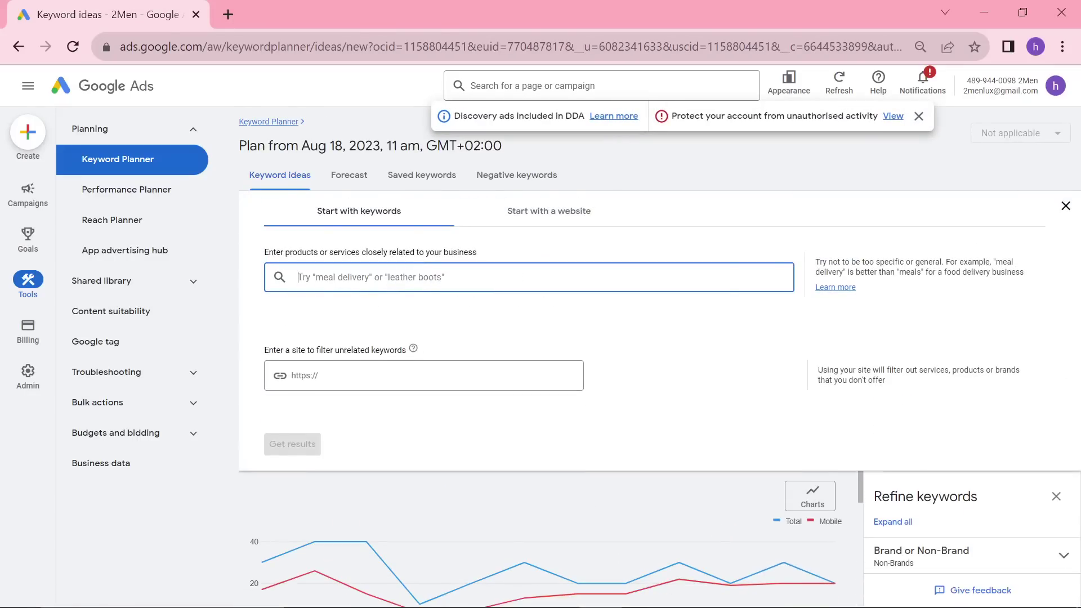
type("Urban balcony gardening")
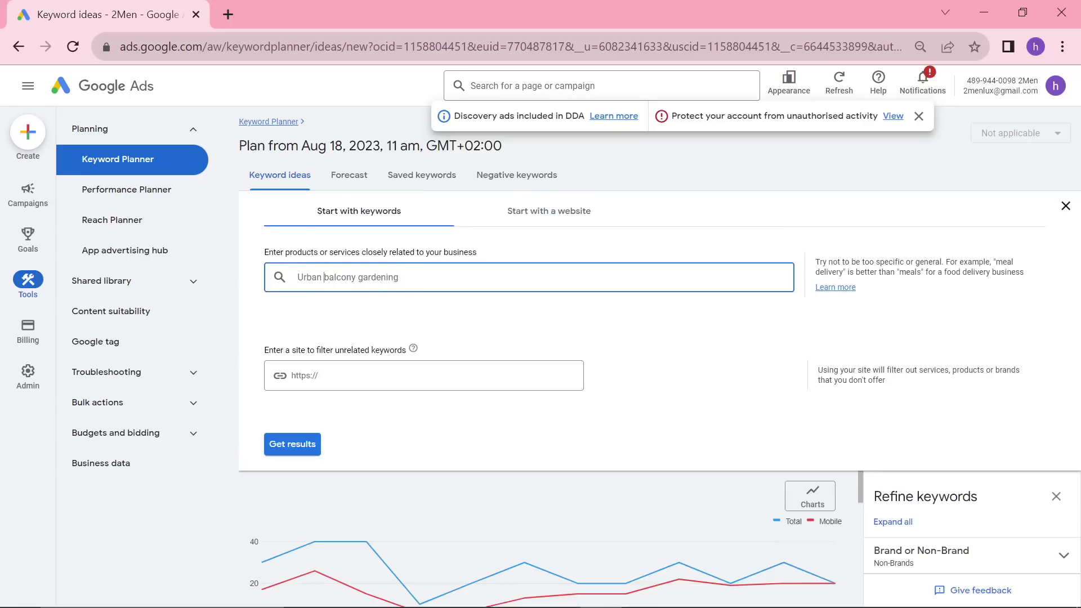
key("BackSpace")
key("BackSpace")
key("BackSpace")
key("BackSpace")
key("BackSpace")
key("Return")
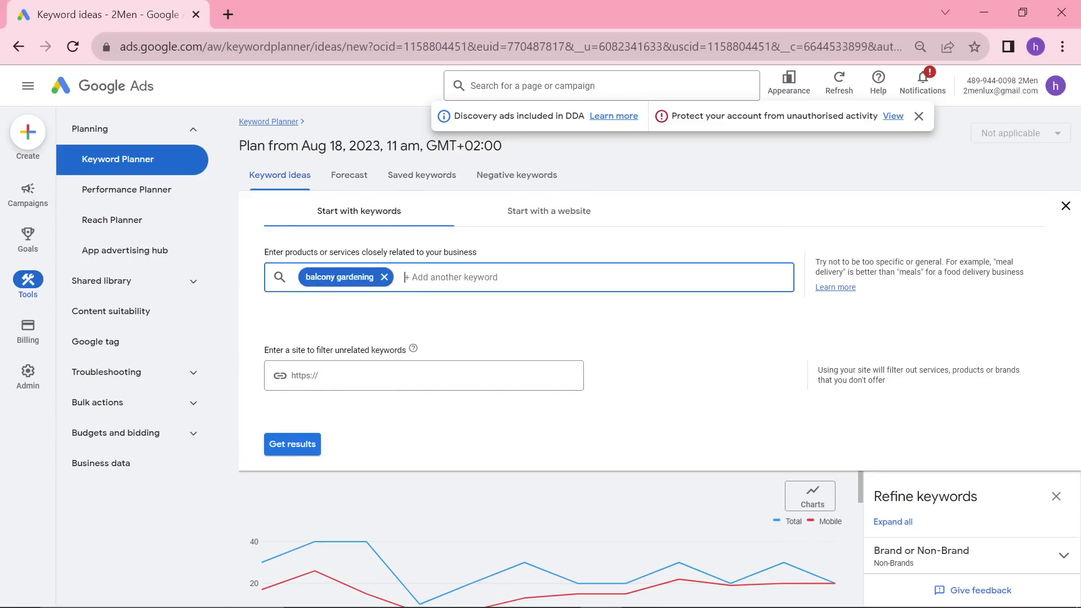
key("Return")
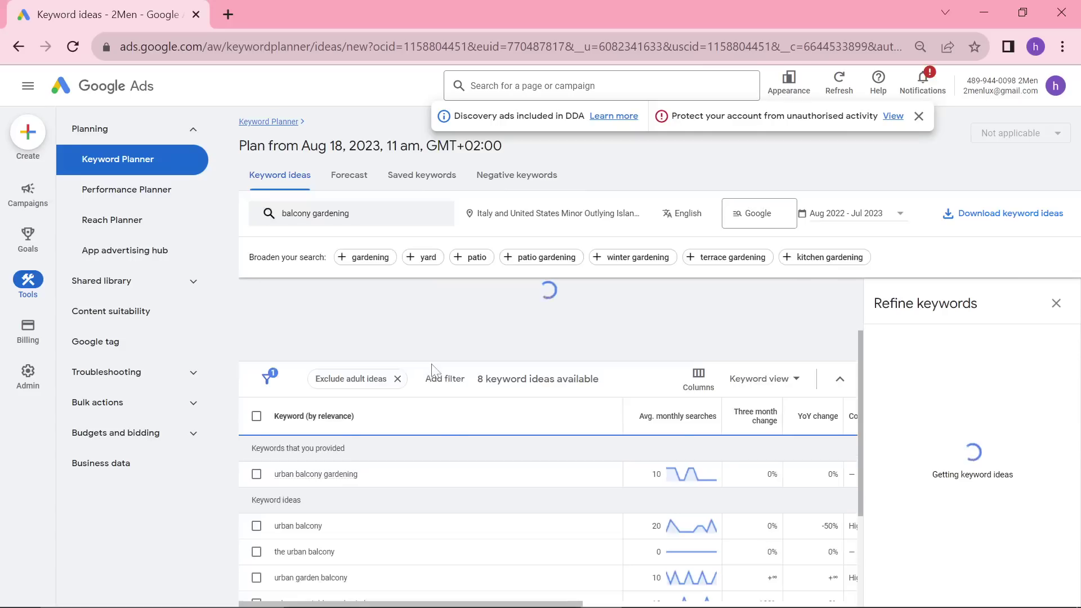
Step: Sort the balcony gardening keyword ideas by average monthly searches
scroll(459, 467, "down", 2)
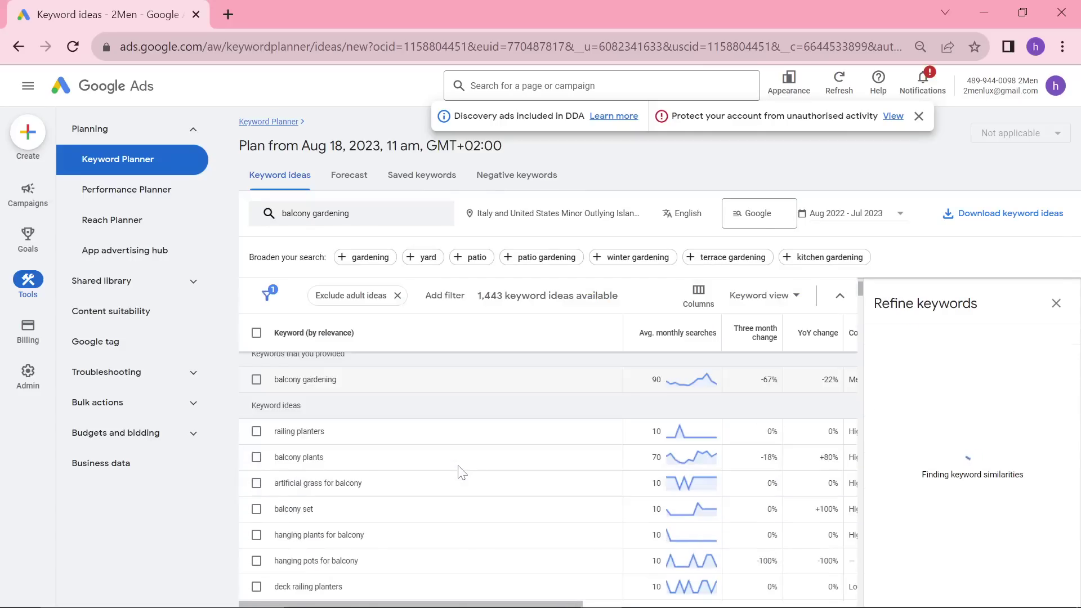
scroll(383, 438, "down", 5)
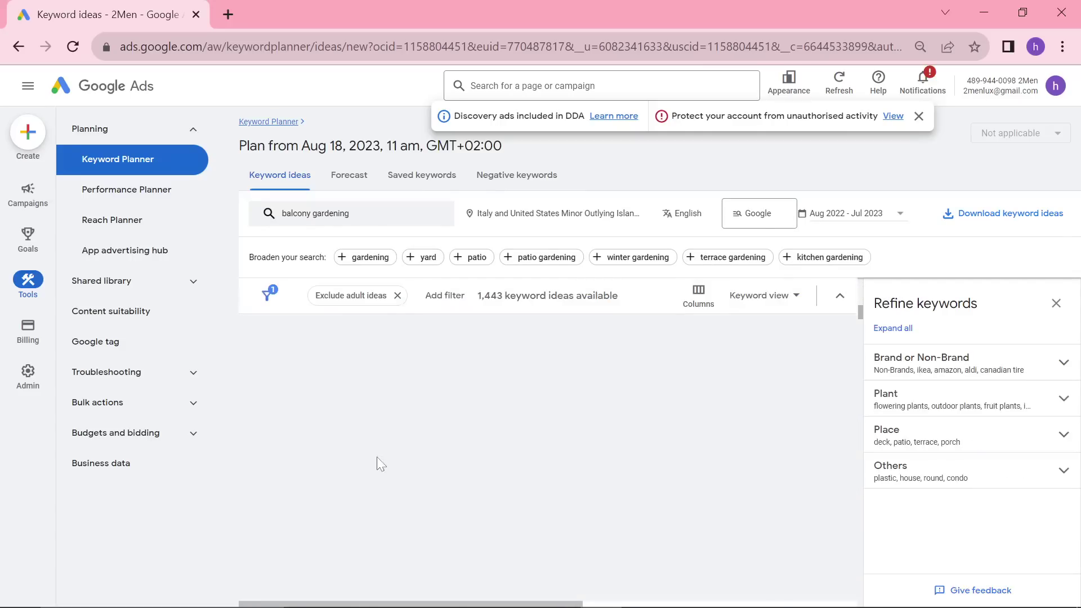
scroll(555, 467, "up", 5)
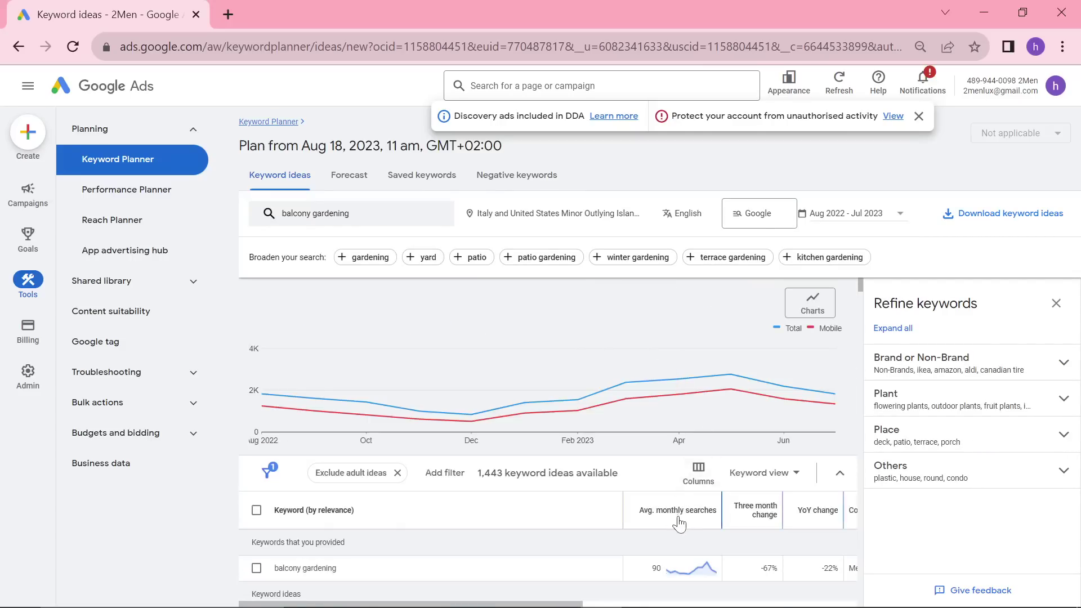
left_click(693, 442)
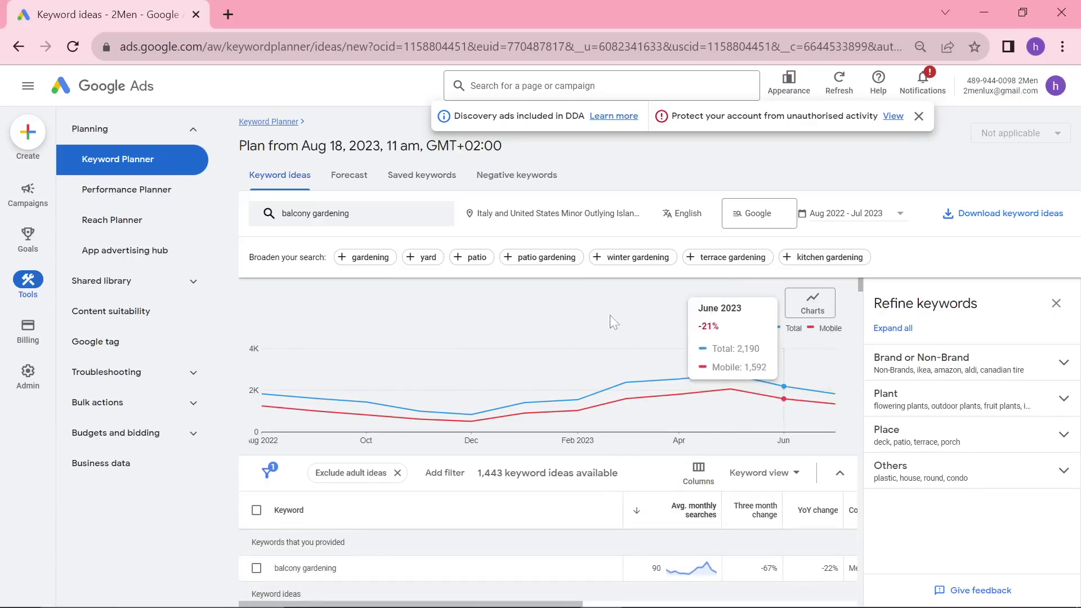
Step: Replace United States Minor Outlying Islands with United States in the target locations
left_click(623, 213)
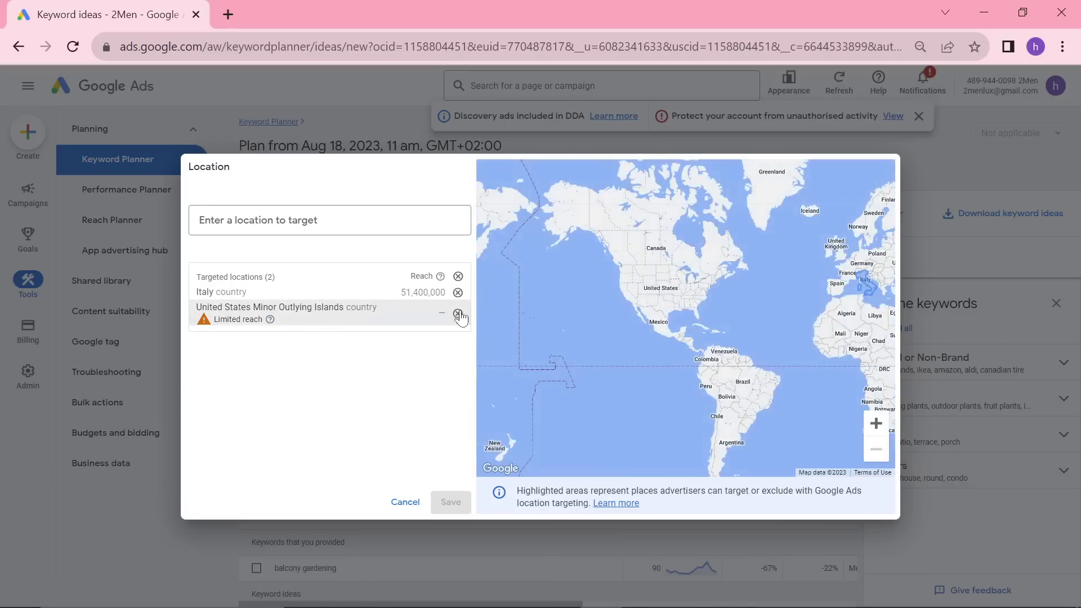
left_click(458, 313)
type("united states")
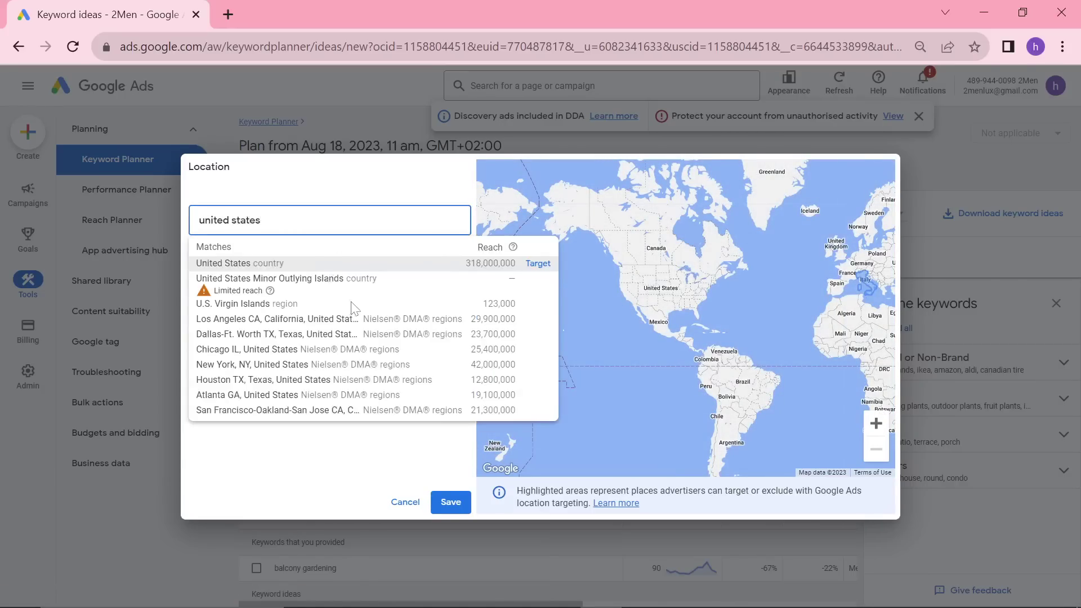
left_click(324, 263)
left_click(450, 502)
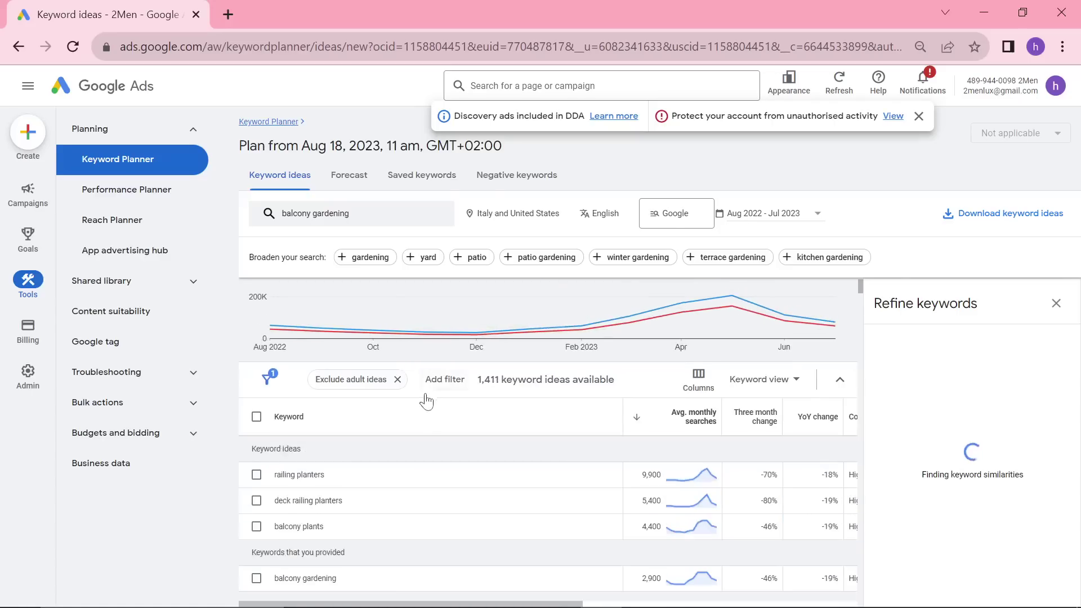
Step: Swap the keyword back to 'Urban balcony gardening' and get its keyword ideas
left_click(355, 213)
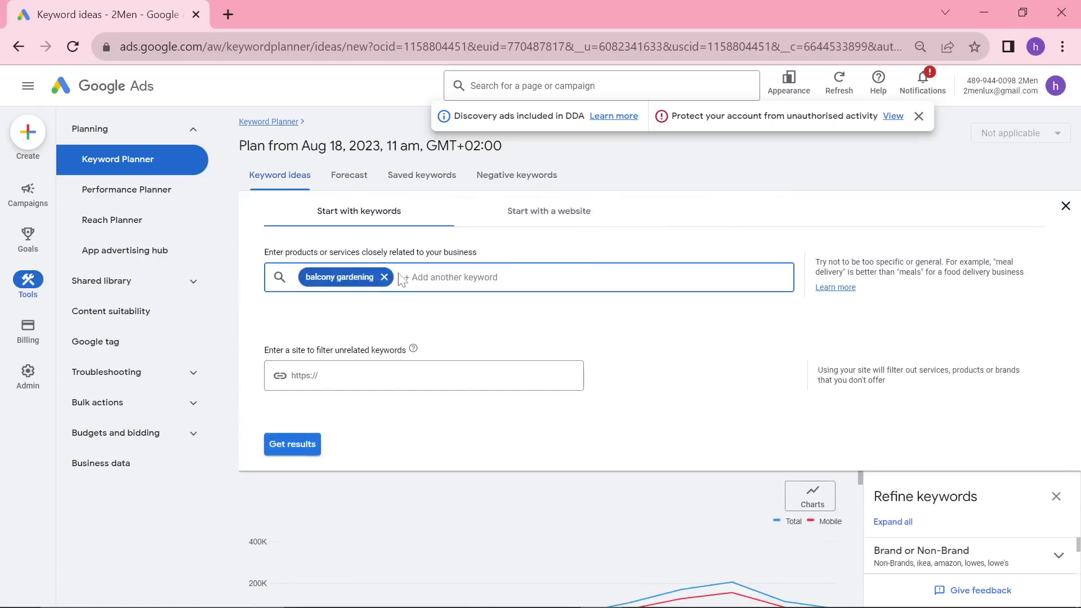
left_click(384, 277)
type("Urban balcony gardening")
key("Return")
key("Return")
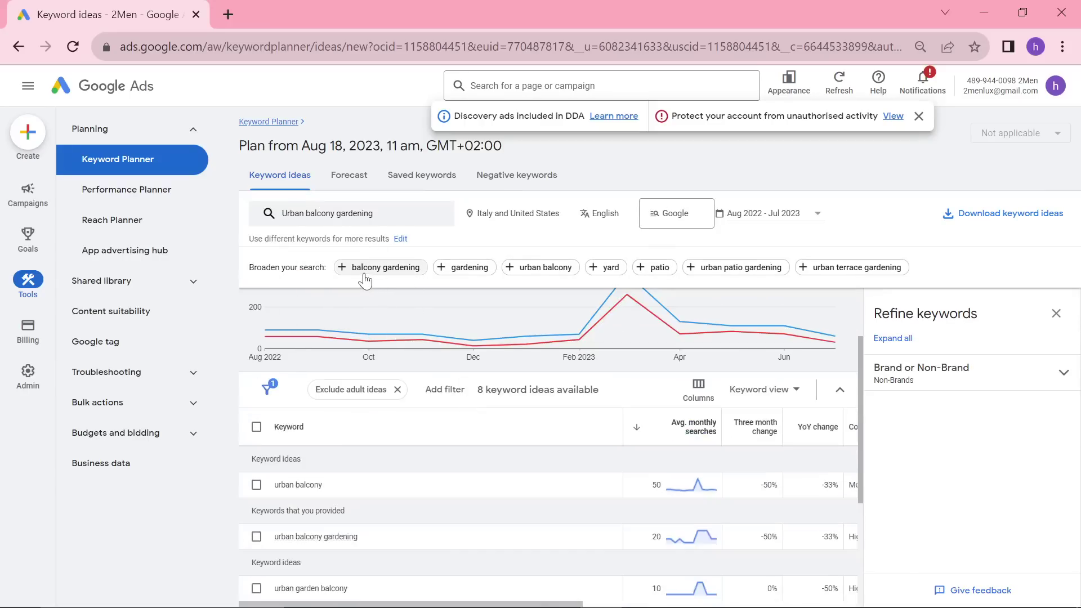
Step: Select the Ergonomic home office furniture idea in ChatGPT to use as the next keyword
key("alt+Tab")
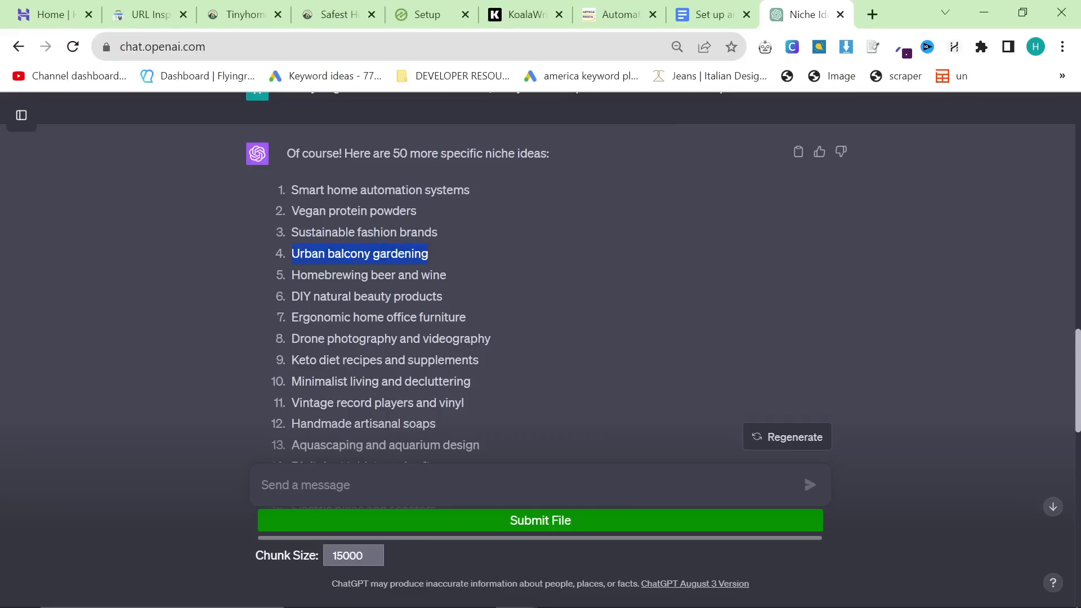
left_click(630, 415)
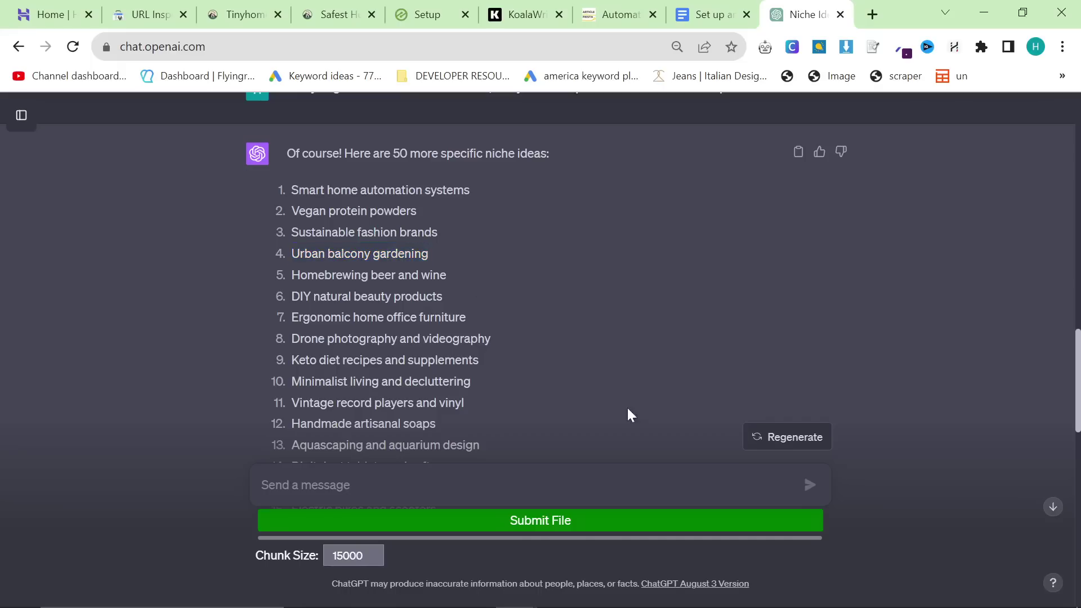
left_click_drag(470, 320, 298, 319)
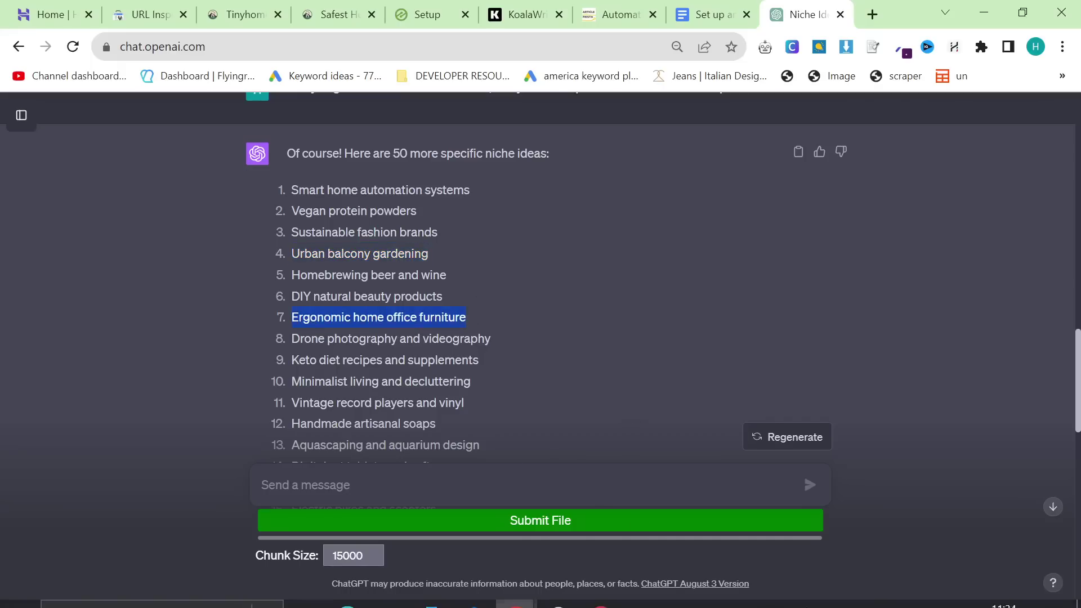
key("alt+Tab")
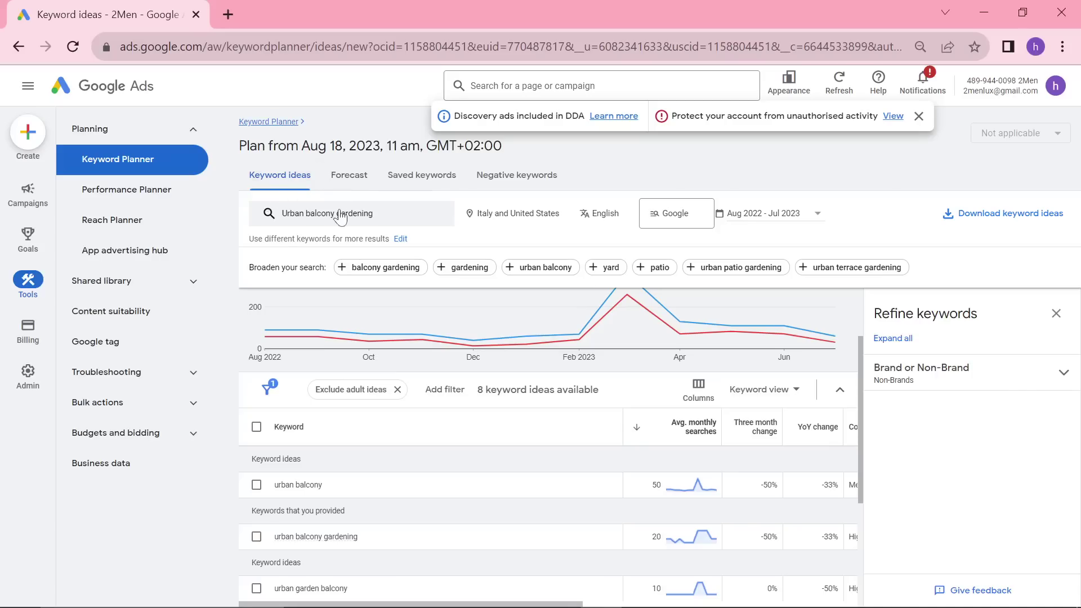
left_click(340, 215)
Step: Search keyword ideas for 'Ergonomic home office furniture', scroll the results, then go back to ChatGPT
left_click(408, 277)
type("Ergonomic home office furniture")
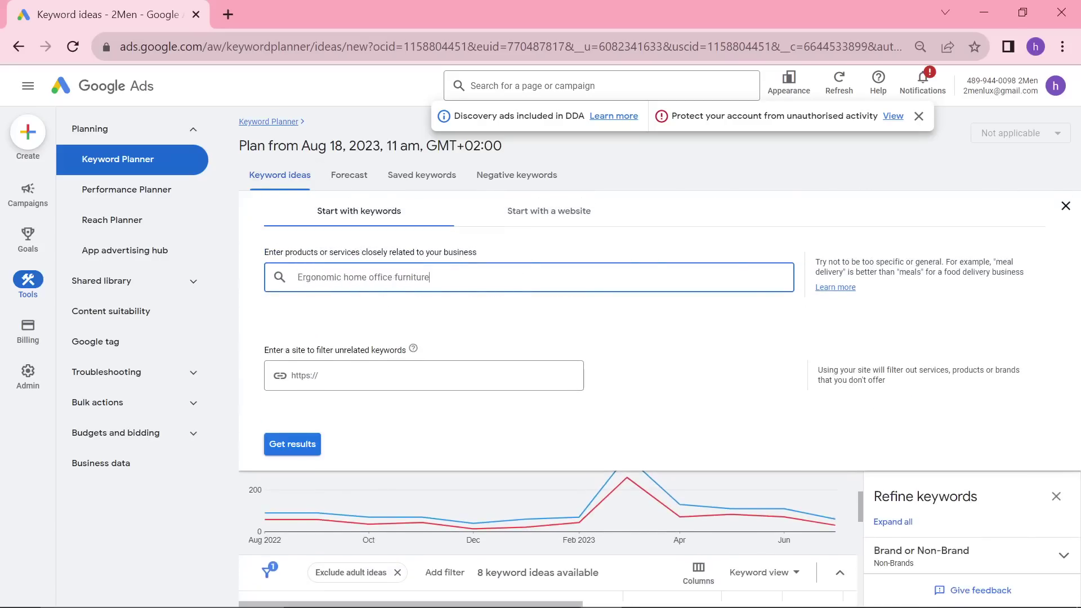
key("Return")
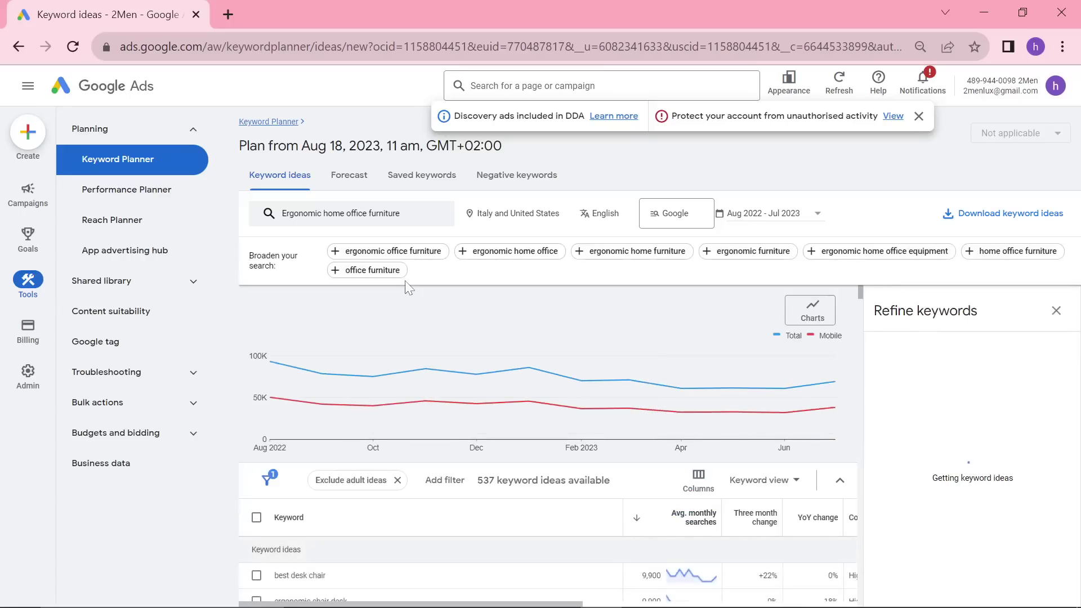
scroll(563, 419, "down", 2)
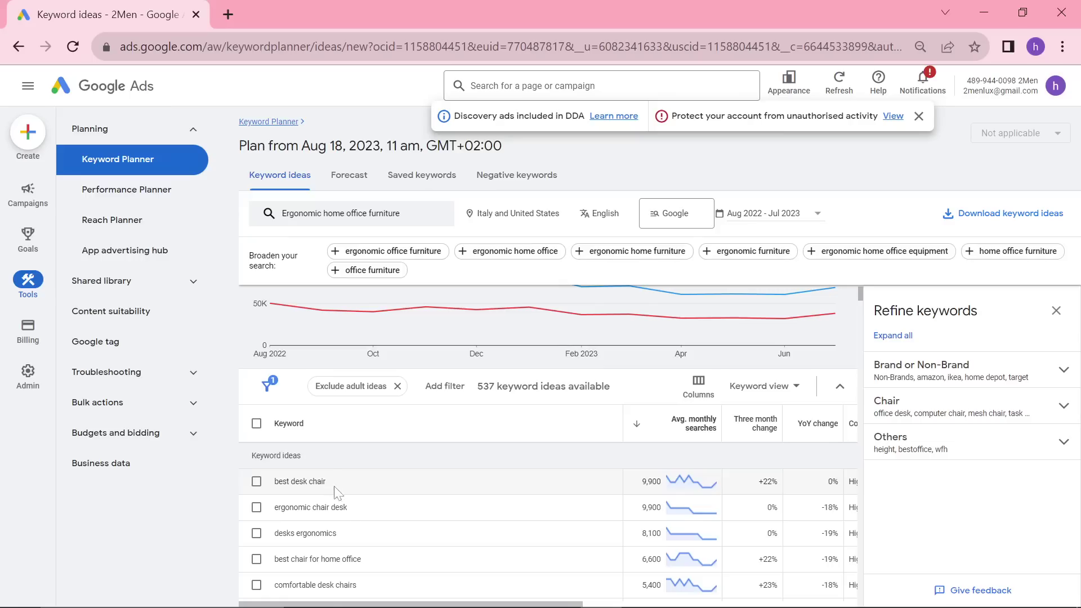
scroll(428, 507, "down", 4)
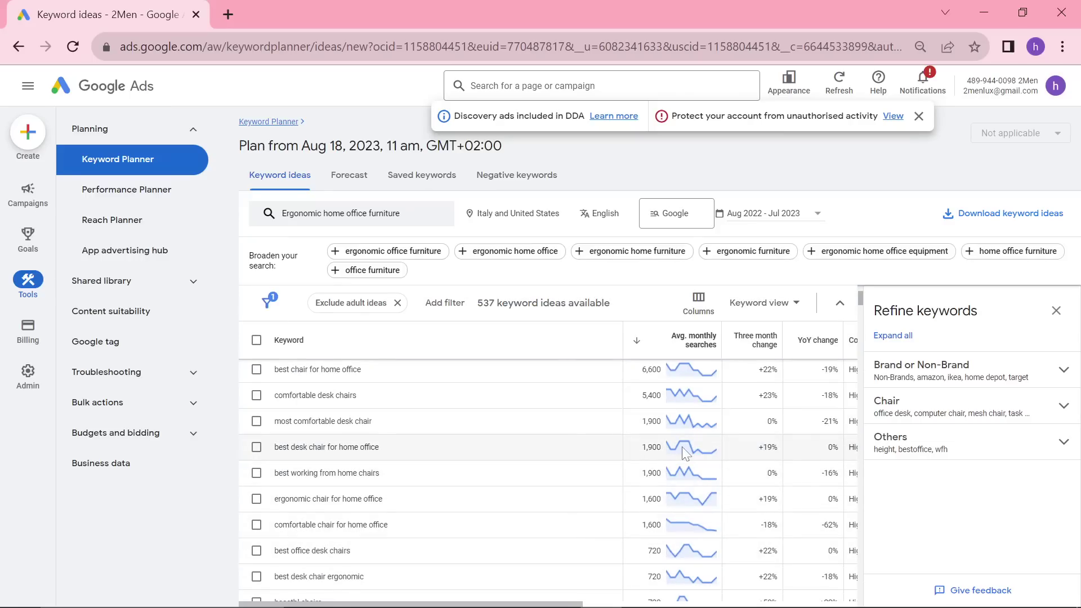
mouse_move(686, 451)
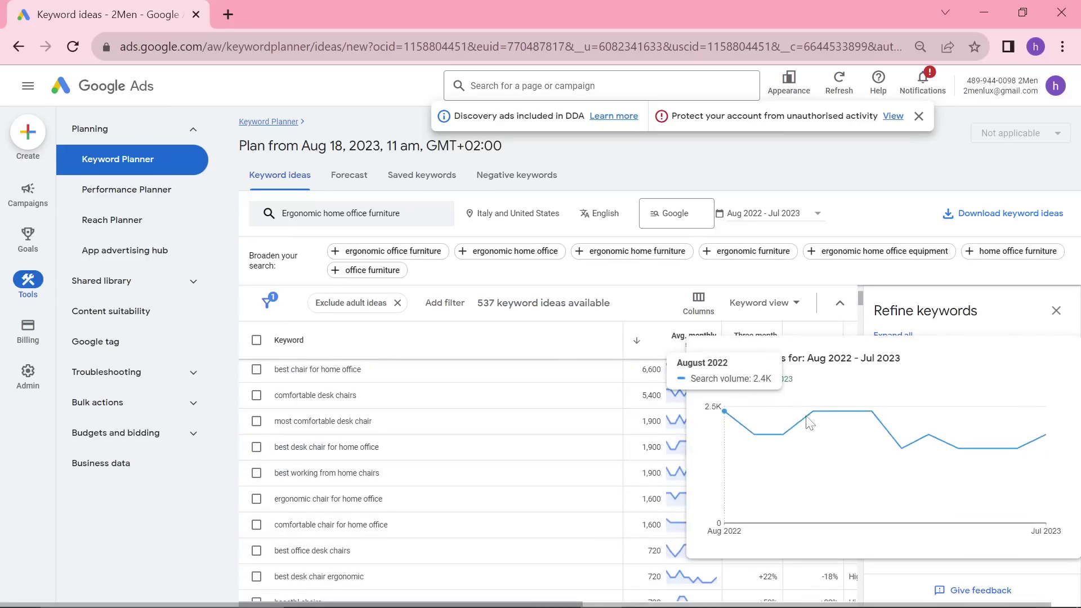
scroll(462, 456, "down", 8)
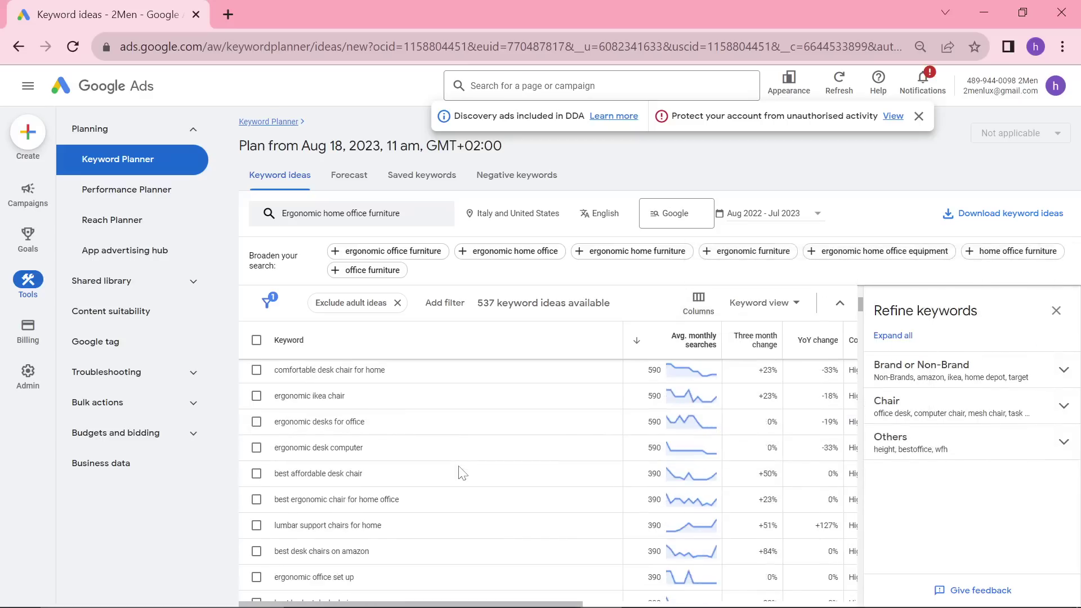
key("alt+Tab")
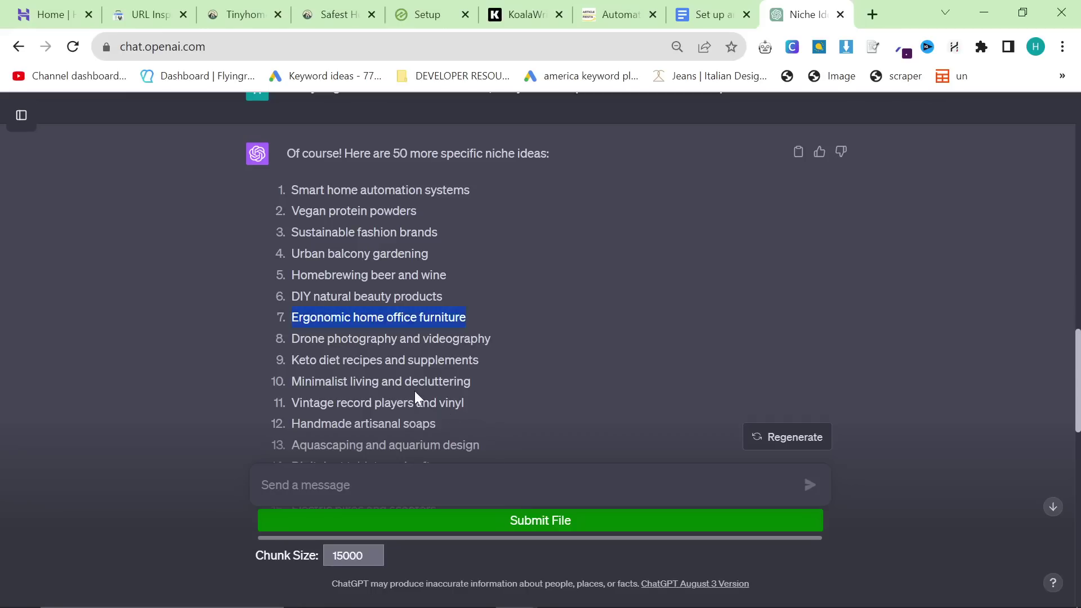
Step: Select niche ideas 7 and 8 in ChatGPT's list, glancing at Keyword Planner in between
scroll(414, 391, "down", 2)
left_click_drag(491, 254, 304, 254)
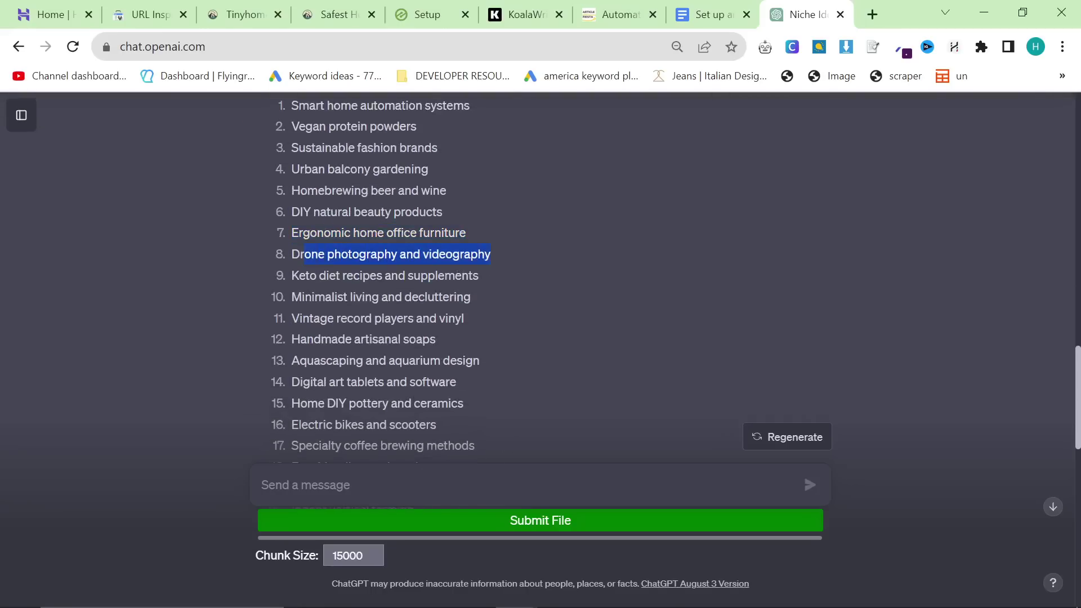
key("alt+Tab")
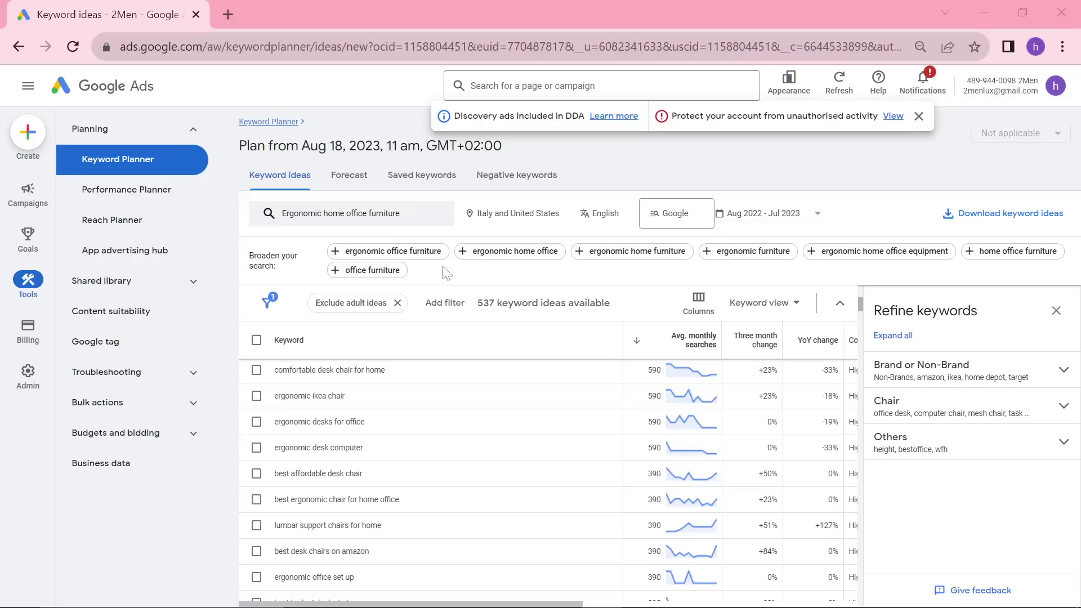
key("alt+Tab")
left_click_drag(399, 254, 283, 243)
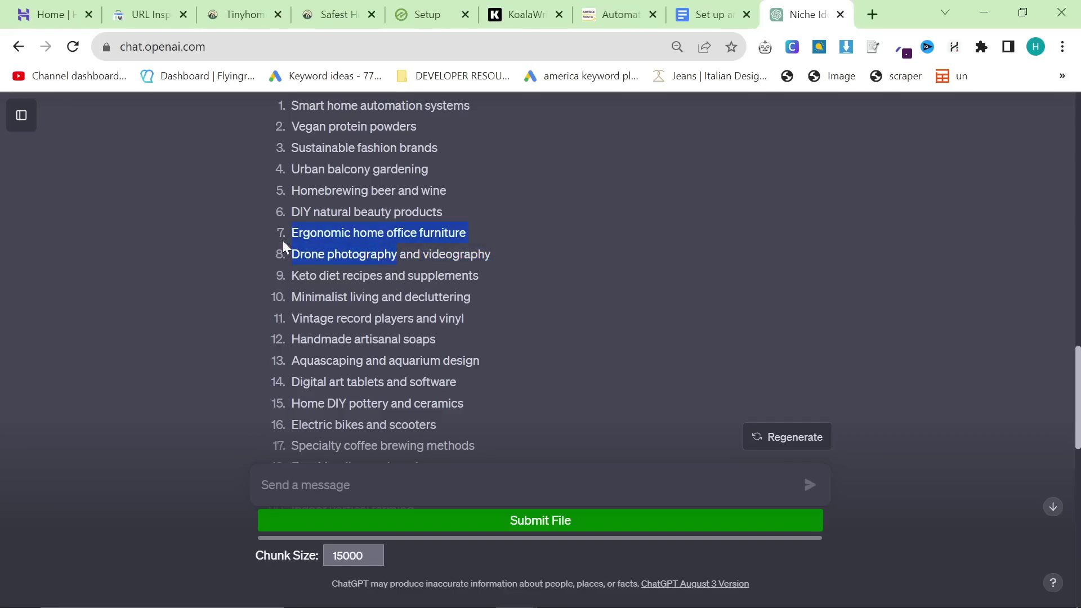
left_click(338, 248)
Step: Scroll through the rest of the 50 niches, then select 'Think of a niche' in the Docs checklist
scroll(541, 276, "down", 2)
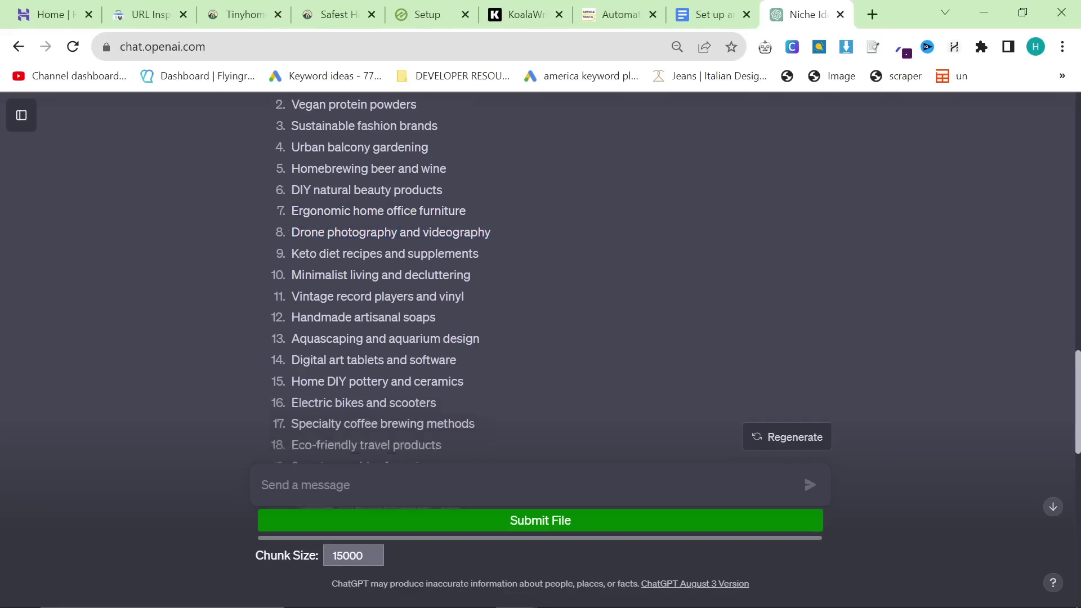
scroll(383, 336, "down", 12)
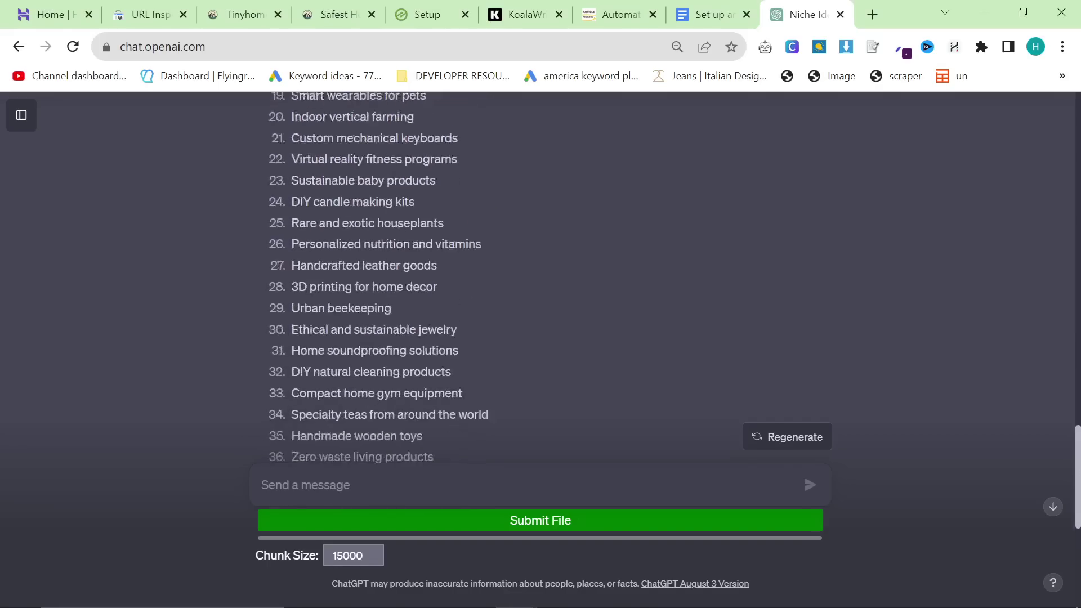
left_click_drag(509, 381, 290, 280)
scroll(338, 282, "up", 5)
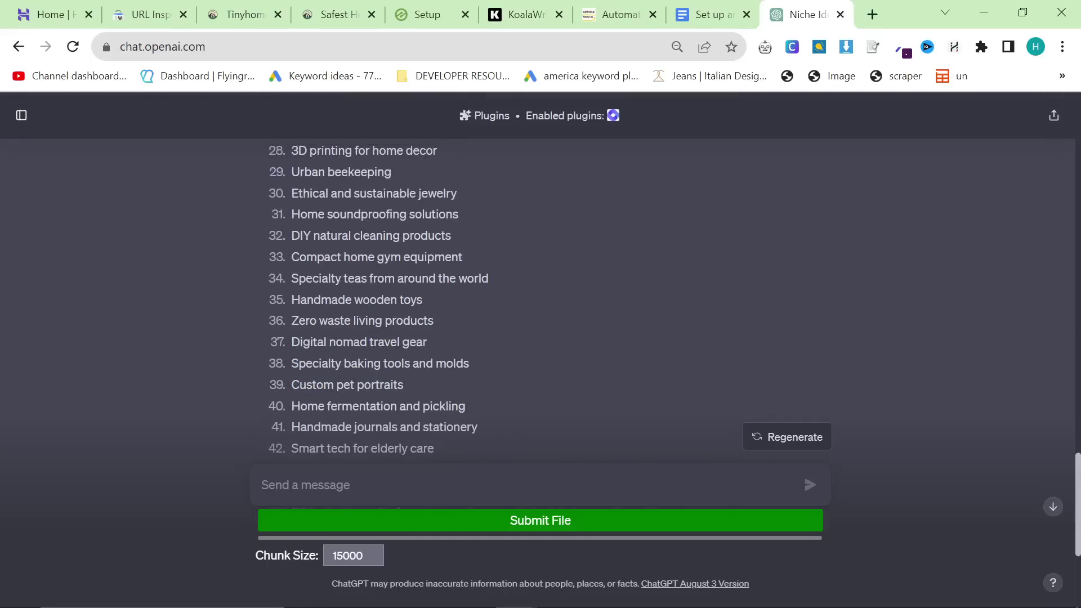
scroll(383, 298, "up", 2)
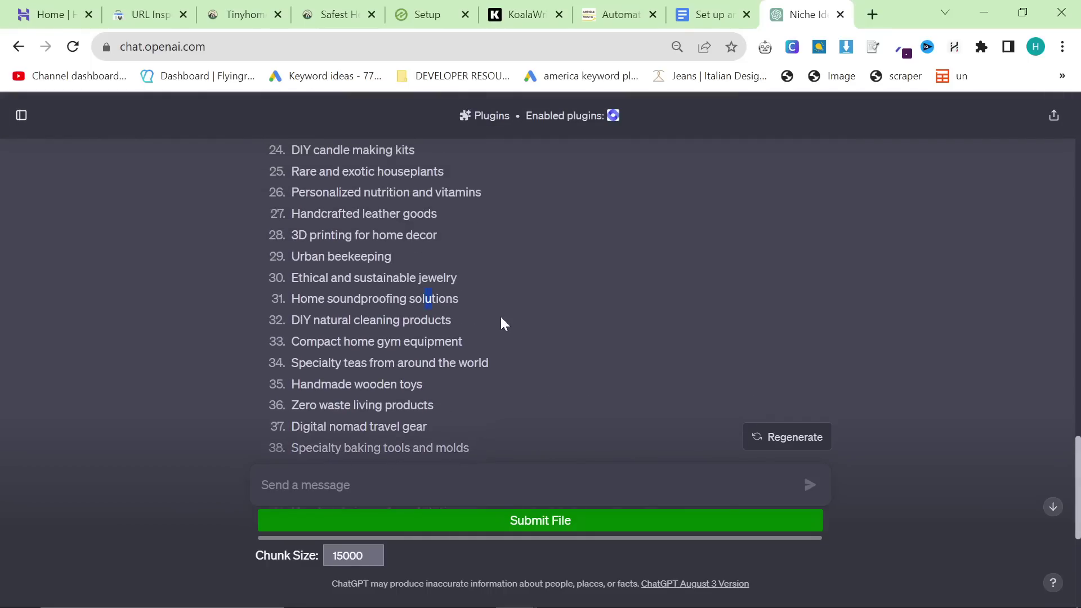
scroll(458, 401, "down", 6)
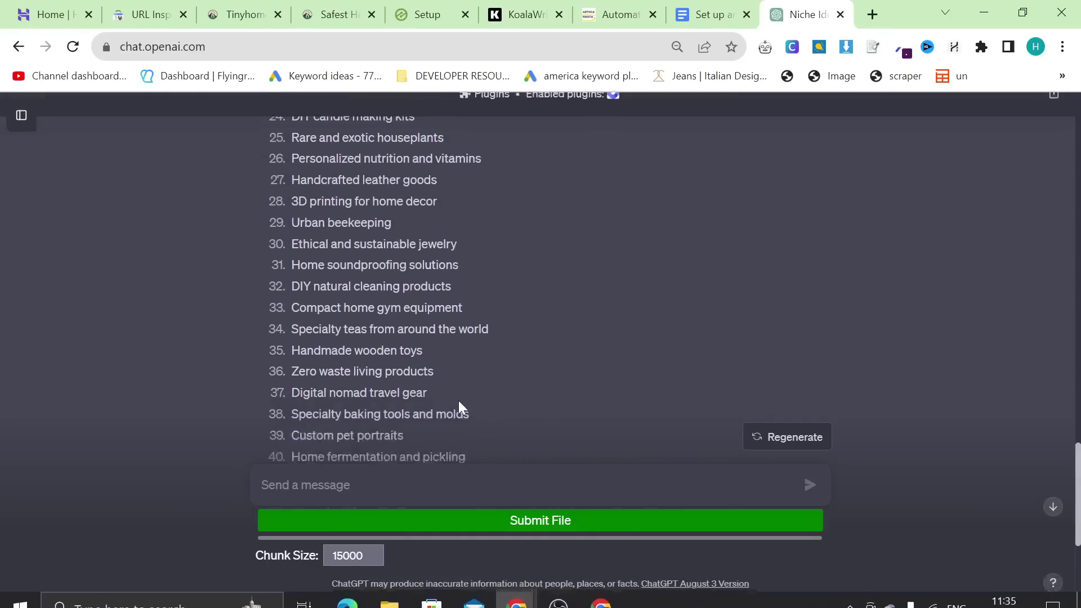
scroll(458, 401, "up", 3)
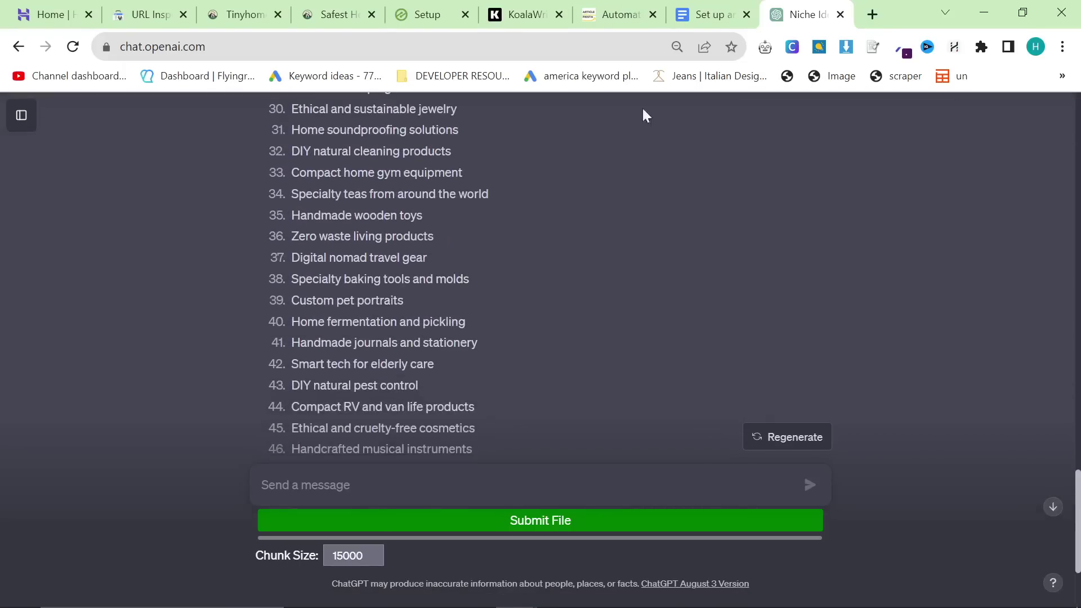
left_click(711, 14)
left_click_drag(400, 288, 343, 288)
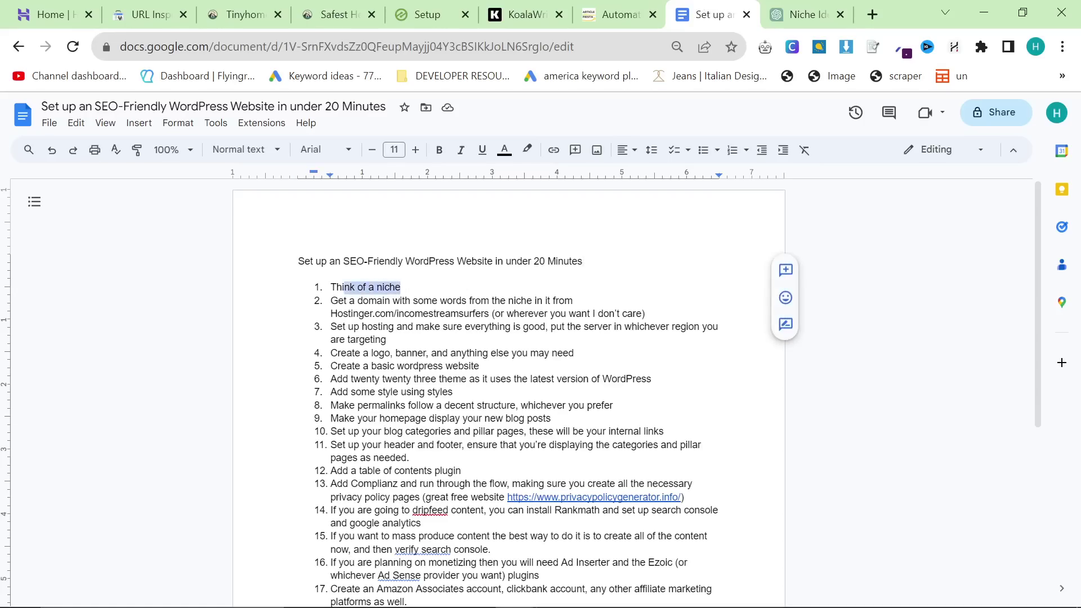
Step: Underline 'Think of a niche' and highlight it red, then return to ChatGPT
left_click(485, 151)
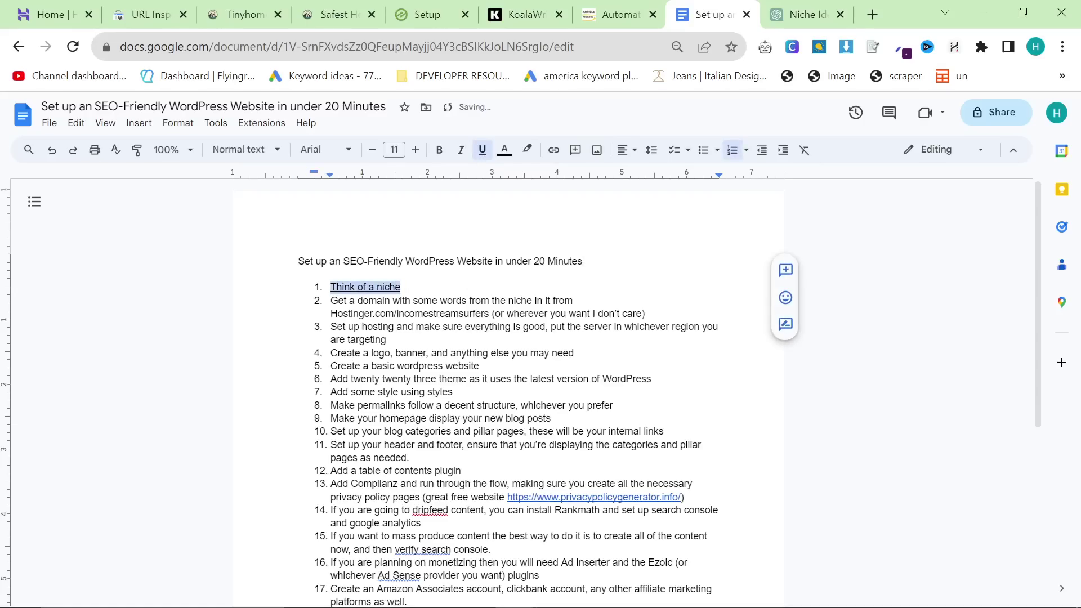
left_click(528, 153)
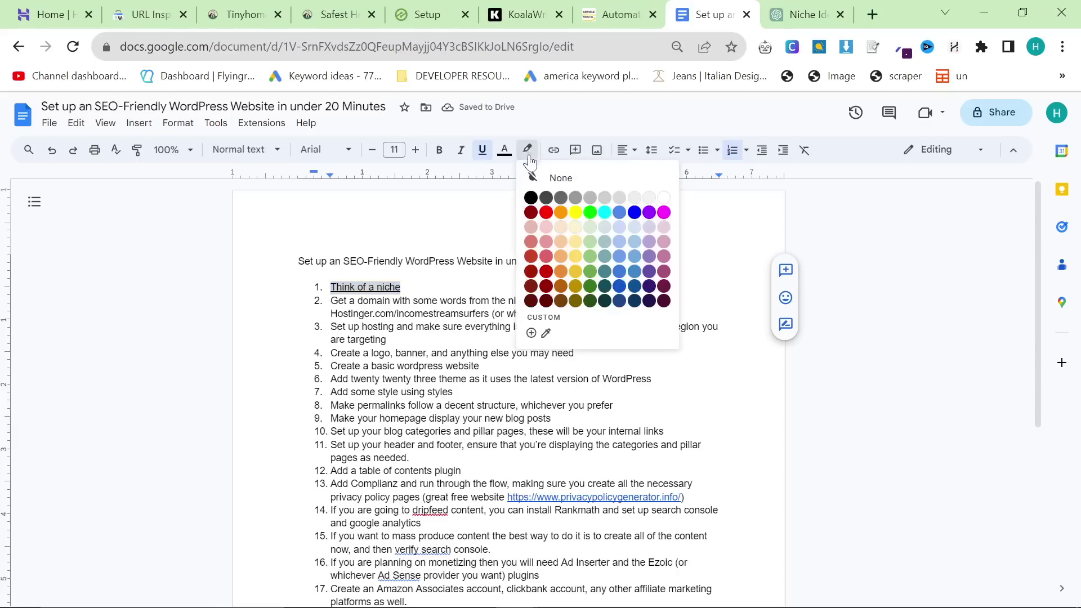
left_click(543, 214)
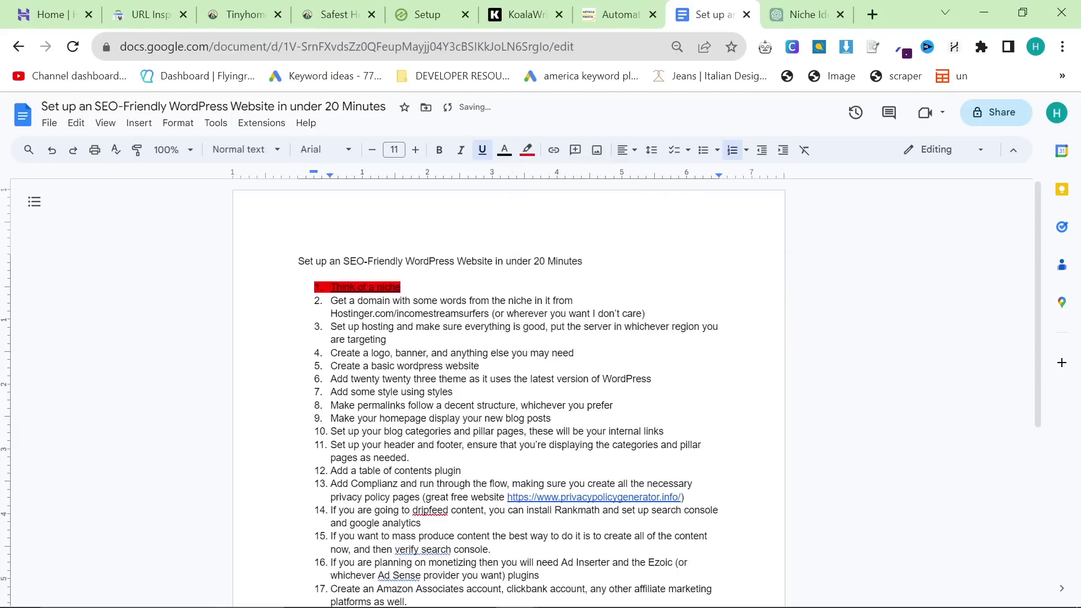
left_click(805, 14)
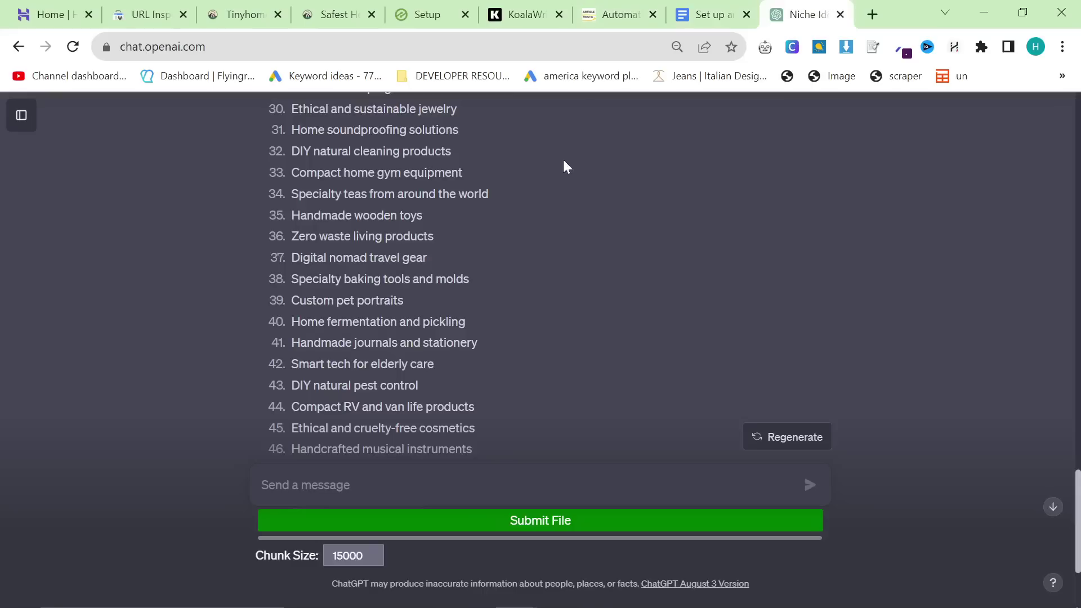
Step: Scroll up and down ChatGPT's 50 niche ideas before going back to the Docs checklist
scroll(416, 299, "up", 10)
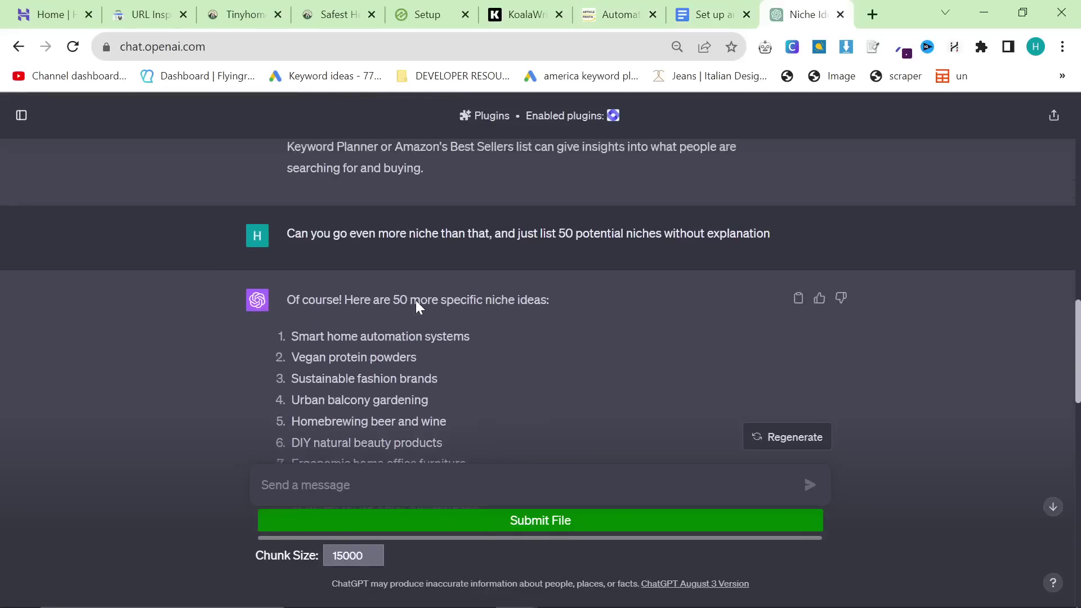
scroll(416, 302, "down", 3)
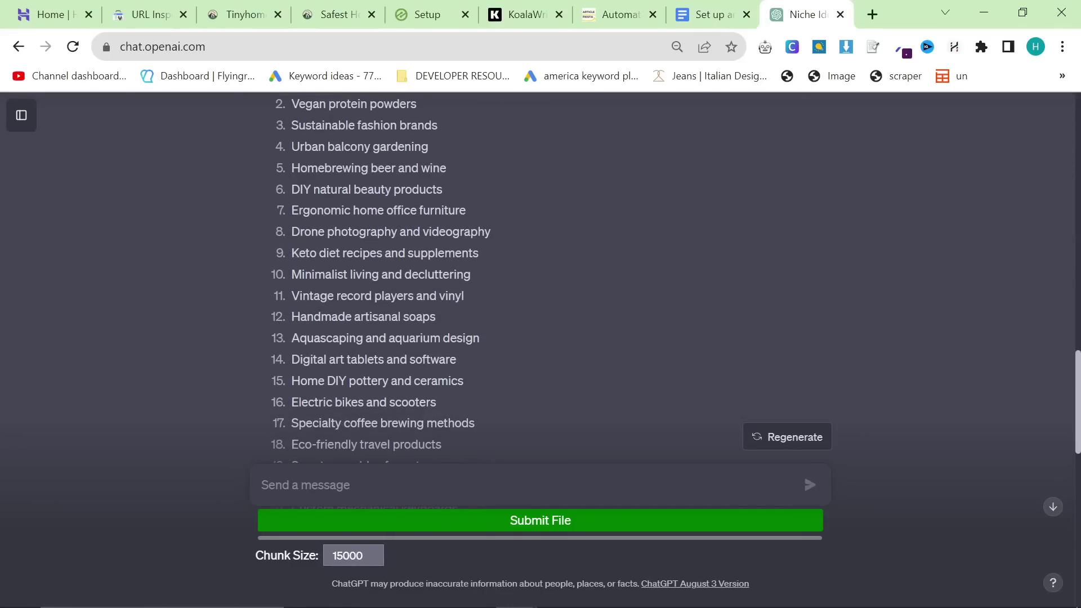
scroll(466, 307, "down", 3)
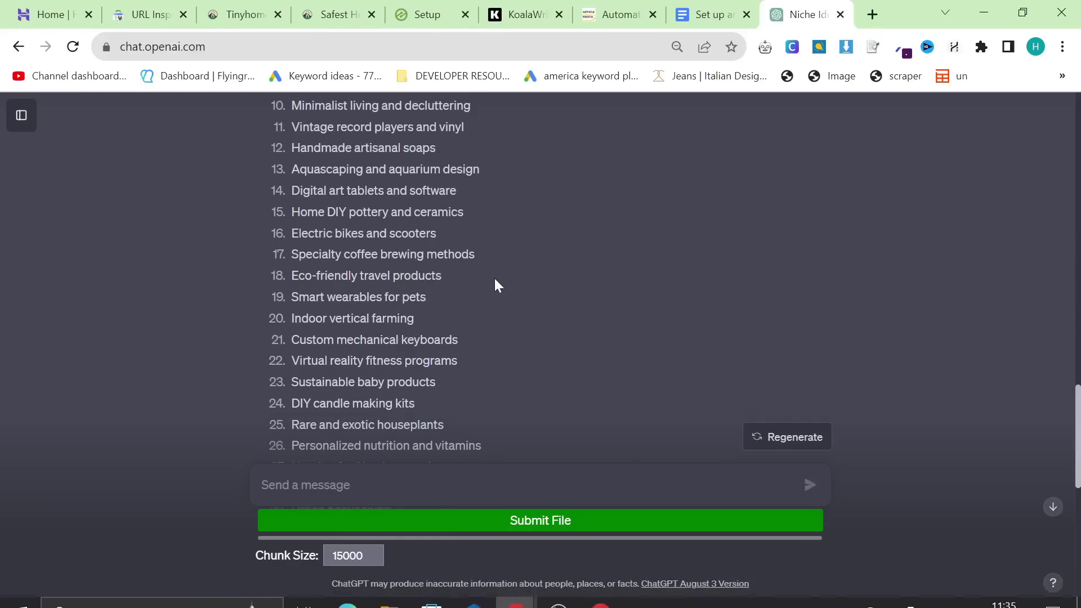
scroll(496, 280, "down", 6)
scroll(497, 285, "down", 5)
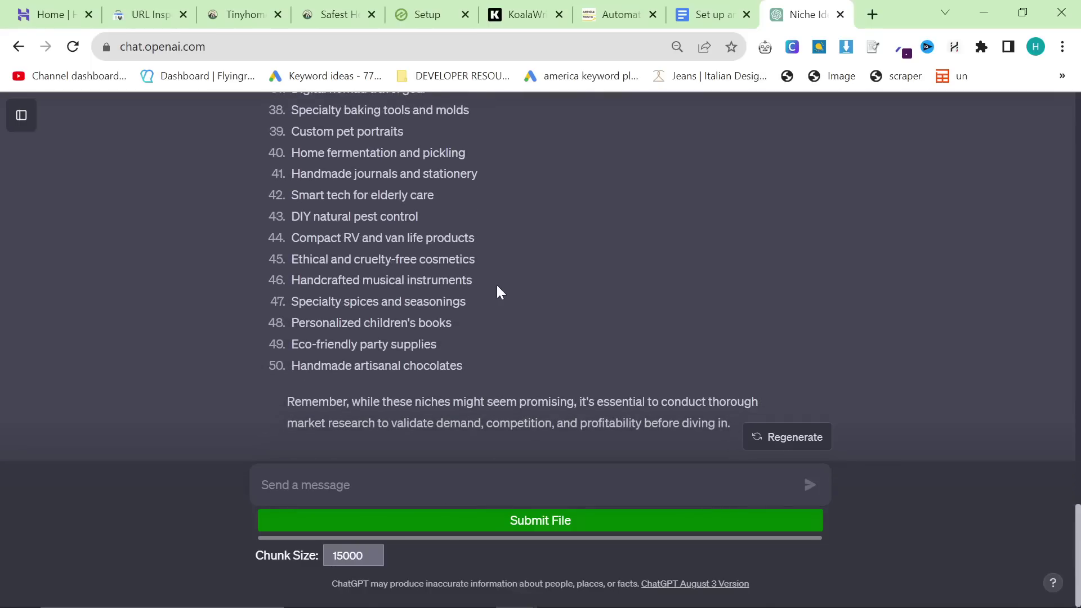
scroll(497, 285, "up", 13)
scroll(396, 268, "up", 3)
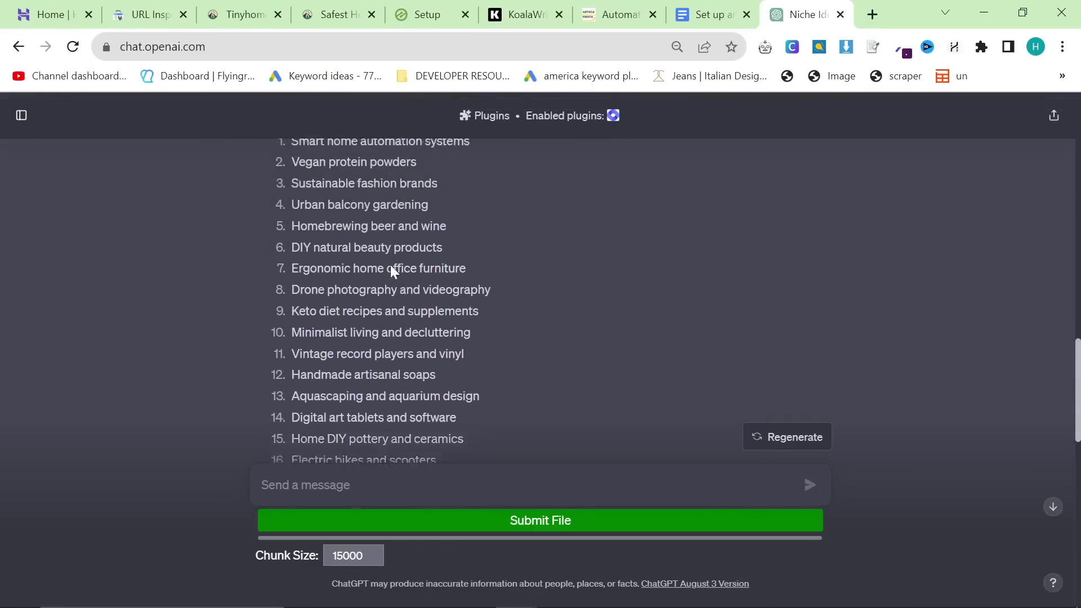
scroll(415, 290, "down", 4)
left_click(698, 13)
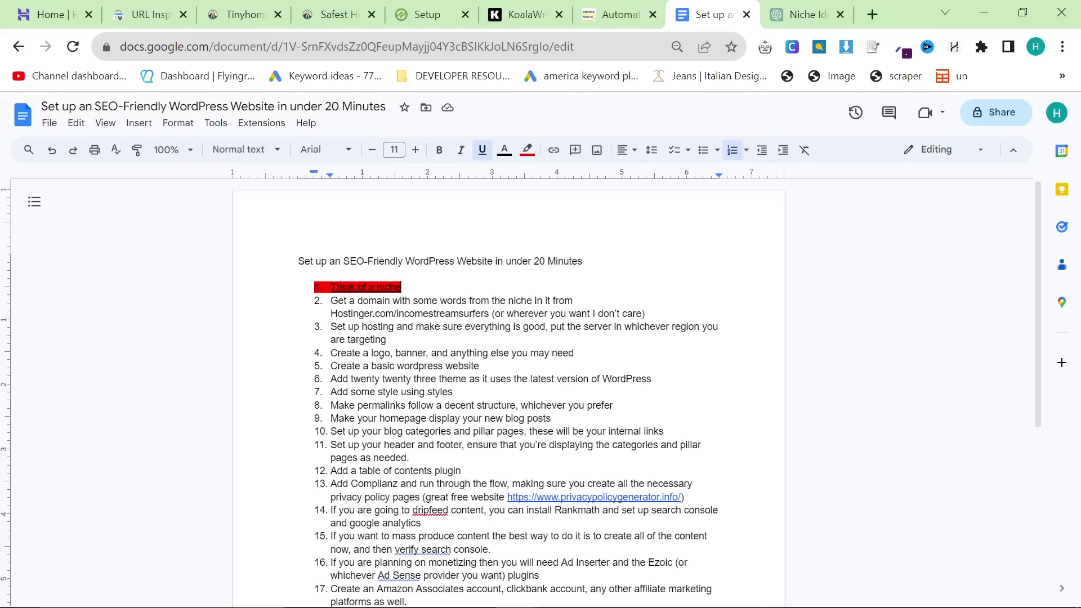
Step: Copy the Hostinger.com/incomestreamsurfers link from the checklist and open it in a new tab
left_click_drag(491, 314, 331, 314)
key("ctrl+c")
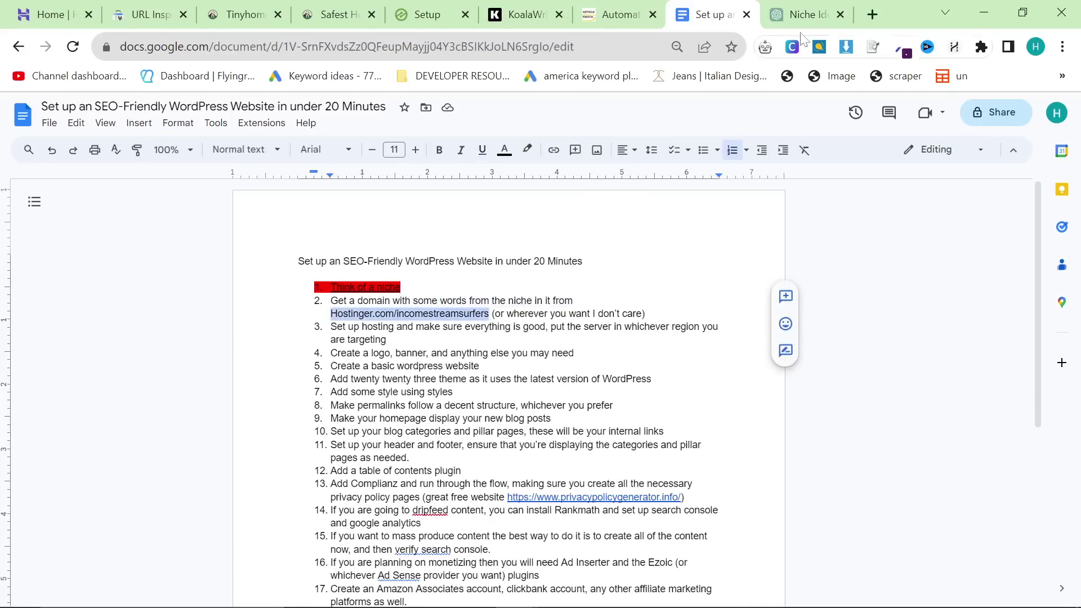
left_click(872, 14)
key("ctrl+v")
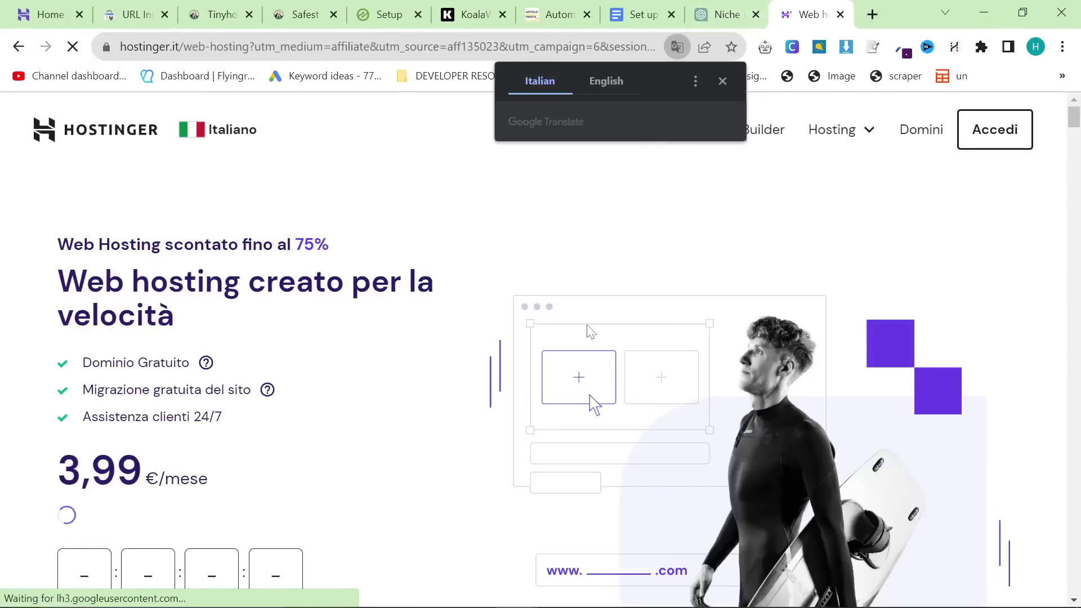
Step: Sign in to Hostinger using the Google account
left_click(993, 125)
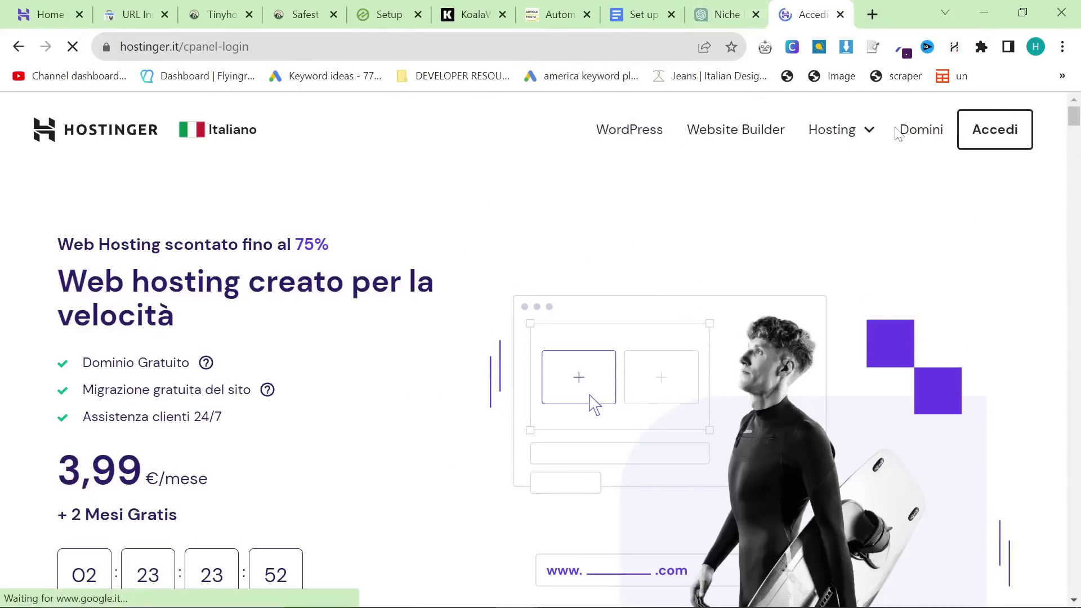
left_click(485, 215)
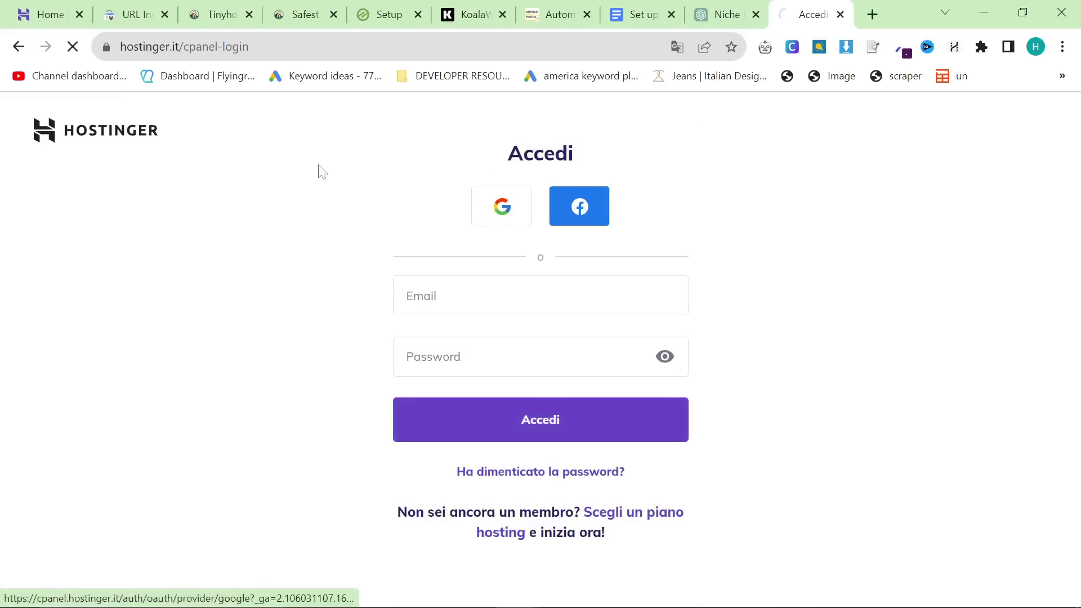
left_click(460, 308)
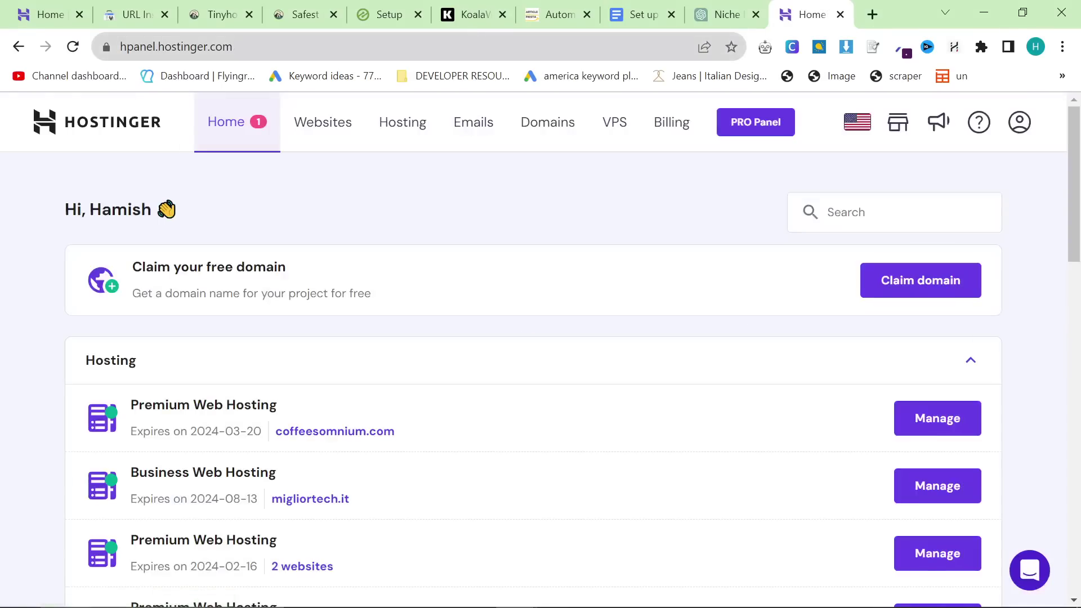
Step: Check the hPanel dashboard and the ChatGPT niche list, ending on ChatGPT
left_click(726, 14)
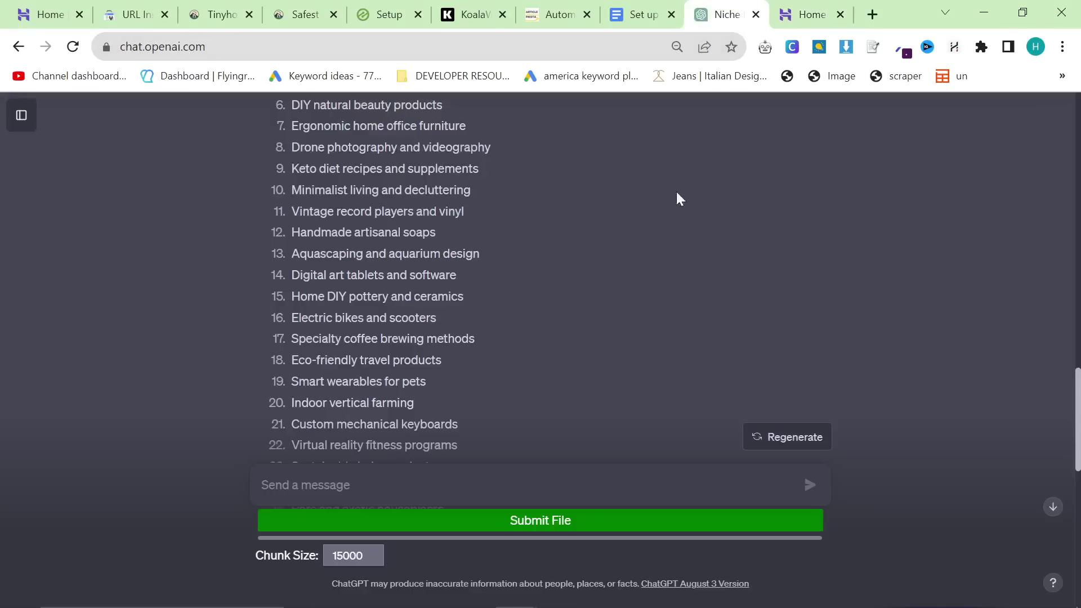
scroll(537, 303, "up", 1)
left_click(812, 14)
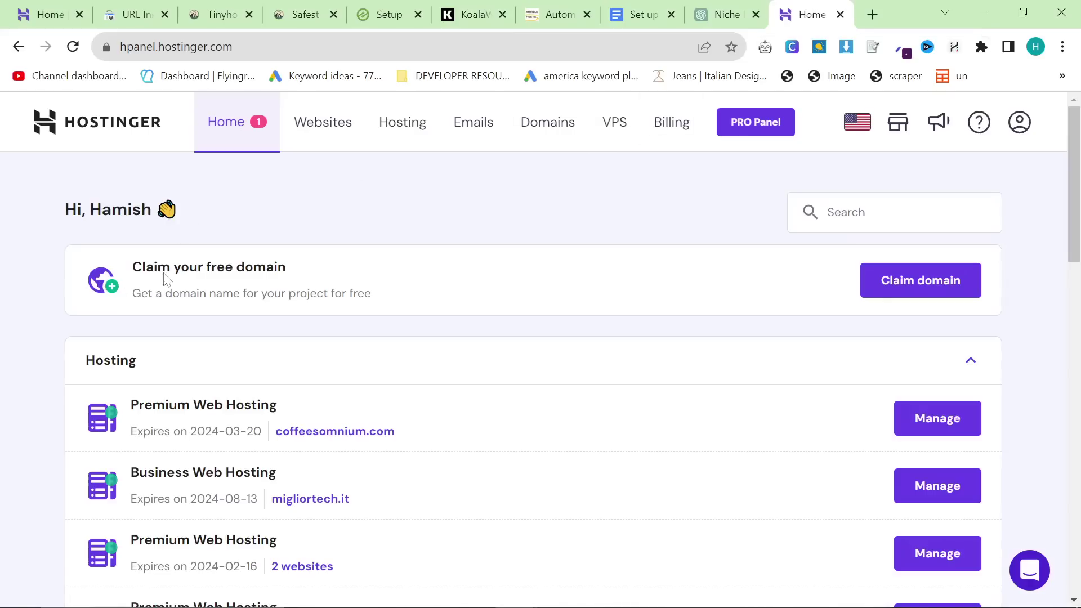
scroll(514, 345, "down", 5)
scroll(514, 345, "up", 5)
key("ctrl+shift+Tab")
scroll(458, 316, "up", 4)
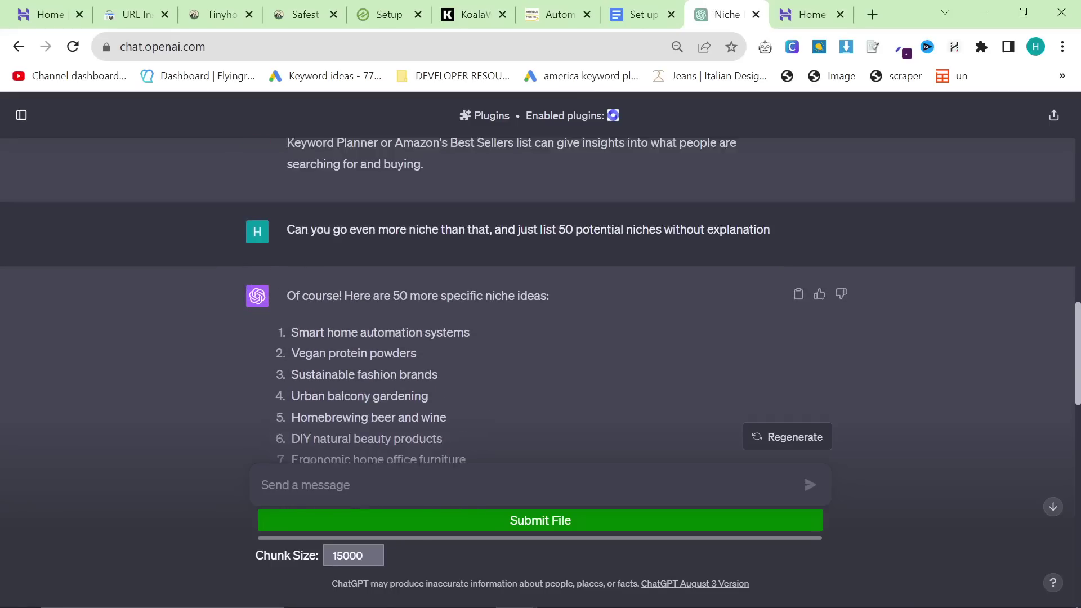
Step: Select the Drone photography idea in ChatGPT and return to Keyword Planner's keyword box
scroll(457, 326, "down", 2)
scroll(456, 331, "down", 2)
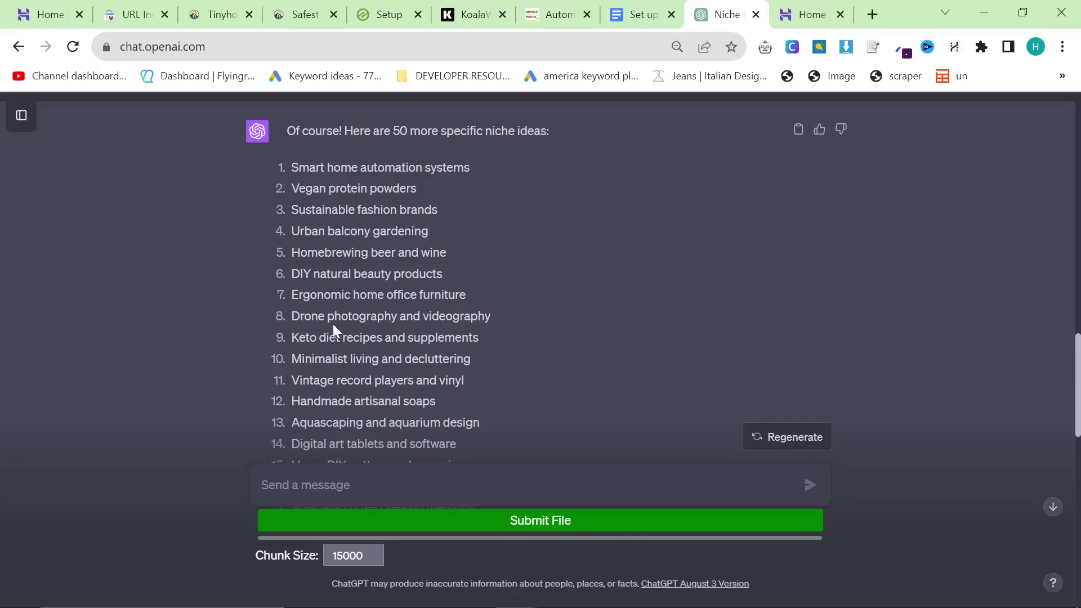
left_click_drag(351, 316, 392, 317)
left_click(392, 317)
key("alt+Tab")
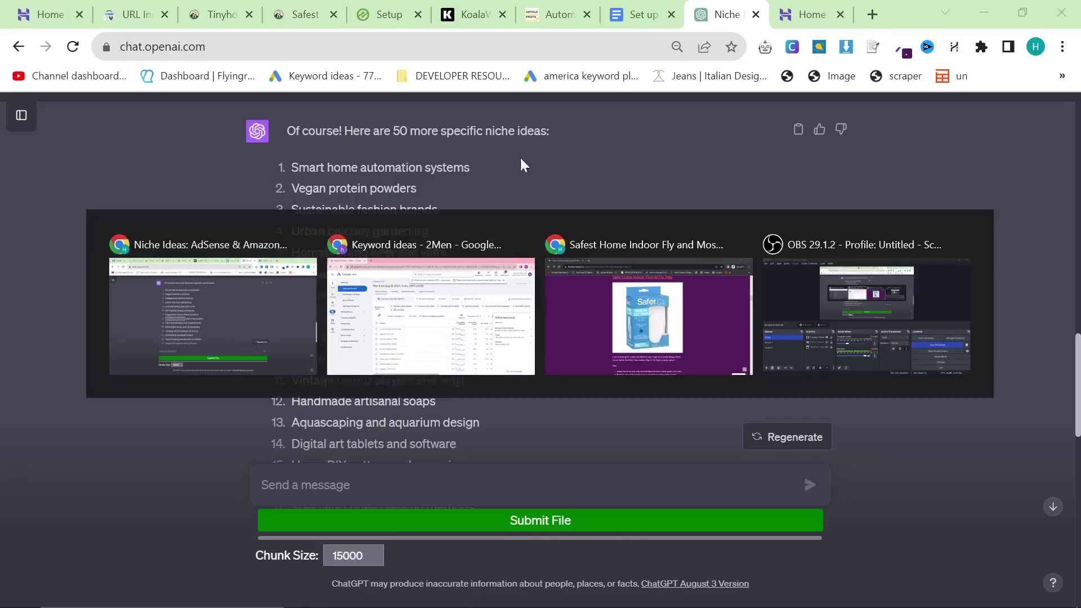
scroll(414, 273, "up", 2)
left_click(413, 278)
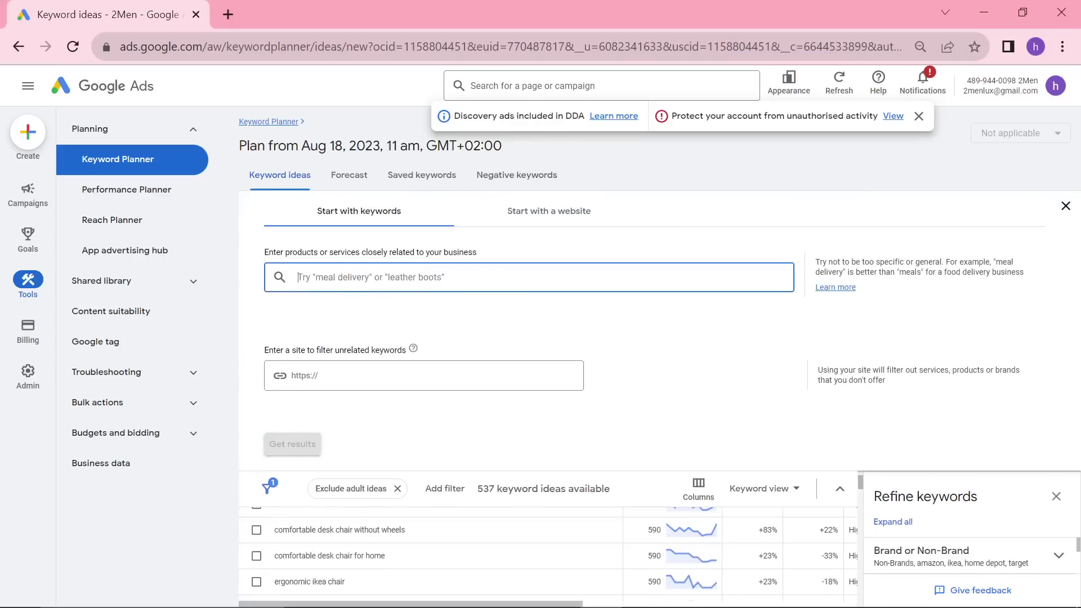
Step: Search Keyword Planner for Drone photography (8,100 monthly searches), then return to the ChatGPT list
type("Drone photography")
key("Return")
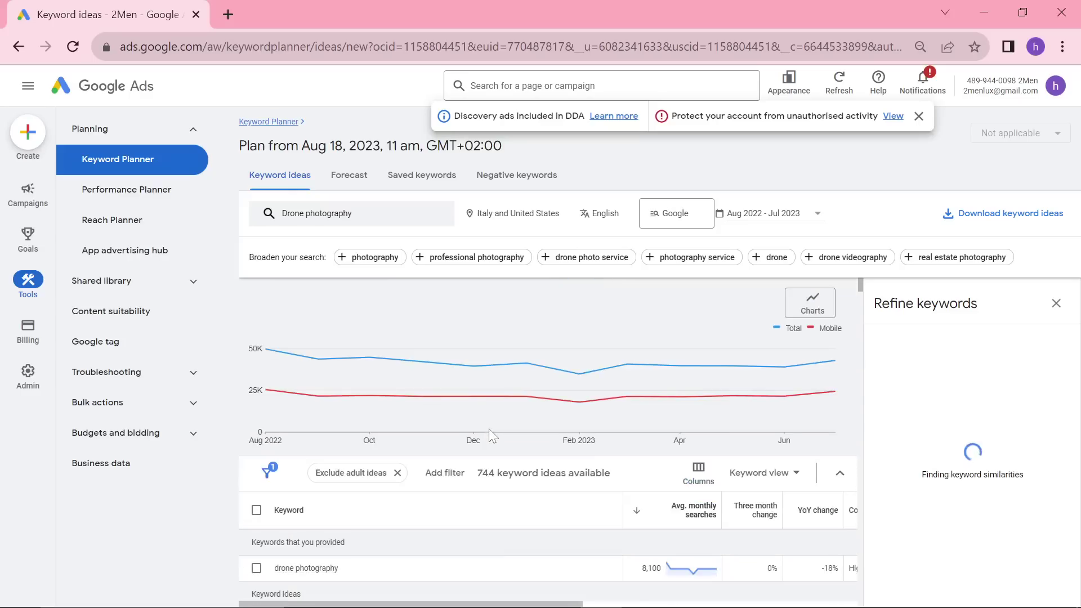
key("alt+Tab")
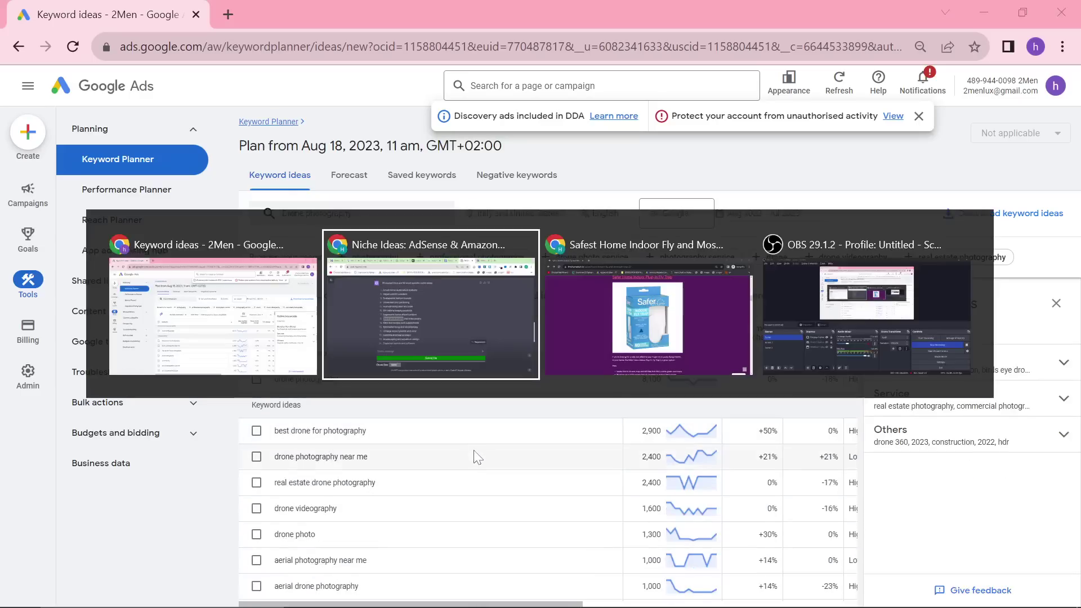
left_click(412, 367)
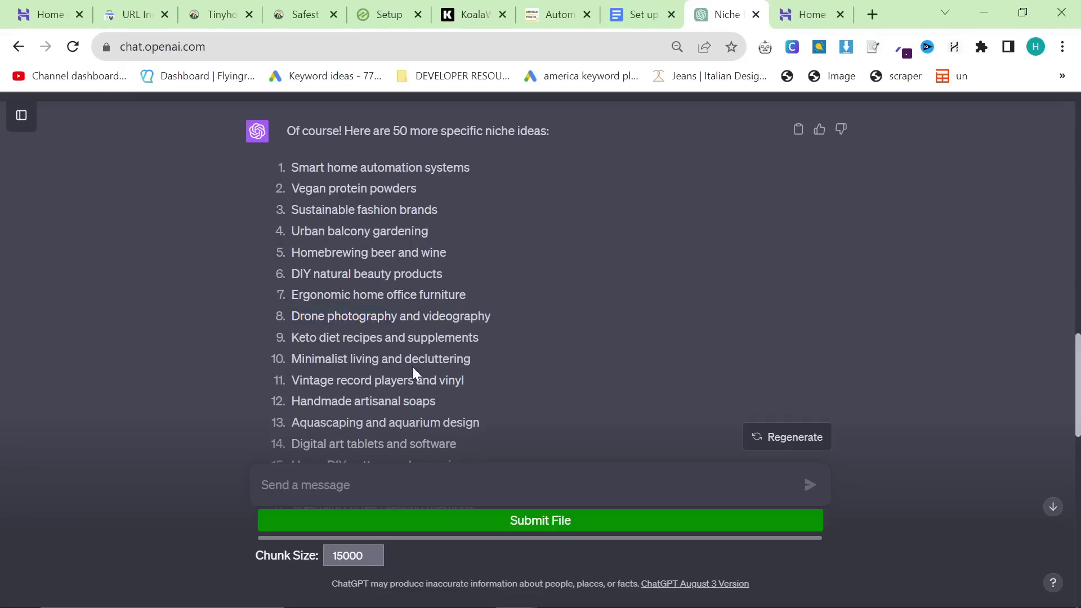
triple_click(413, 362)
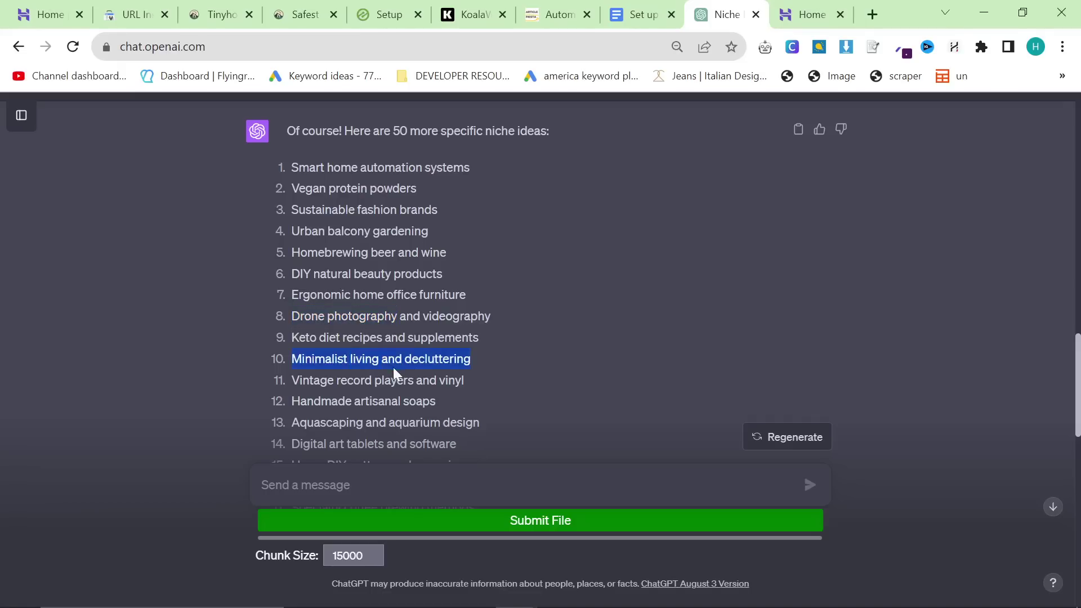
scroll(397, 369, "down", 2)
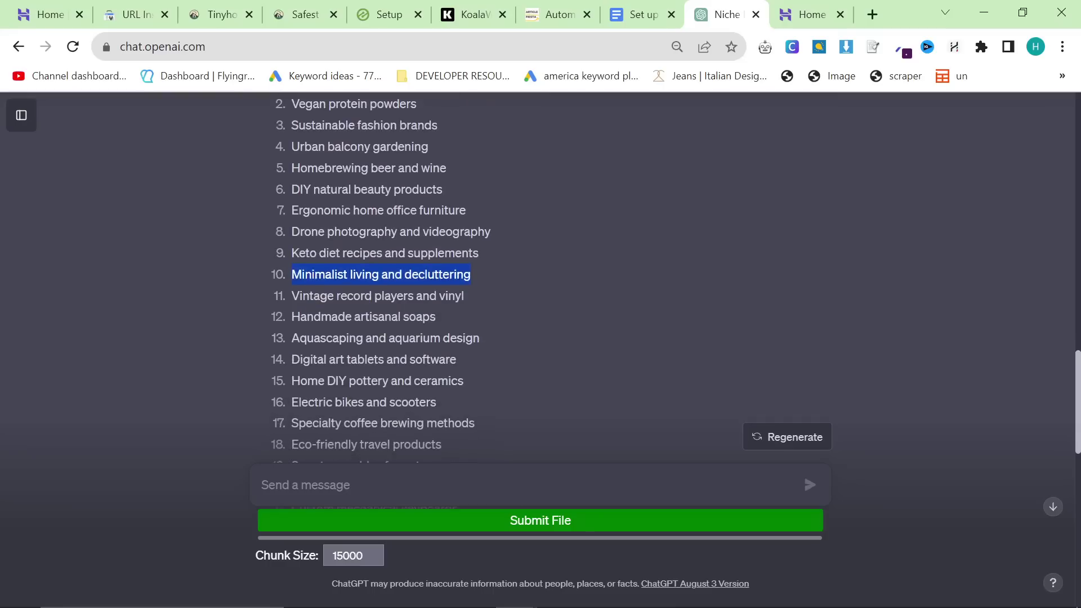
triple_click(397, 296)
left_click(398, 296)
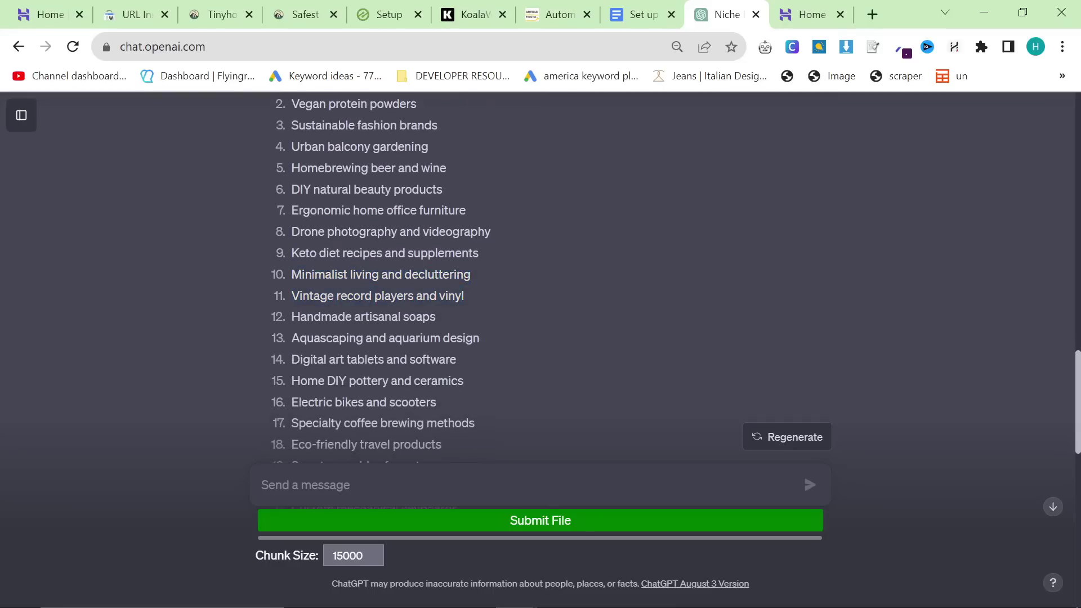
triple_click(376, 317)
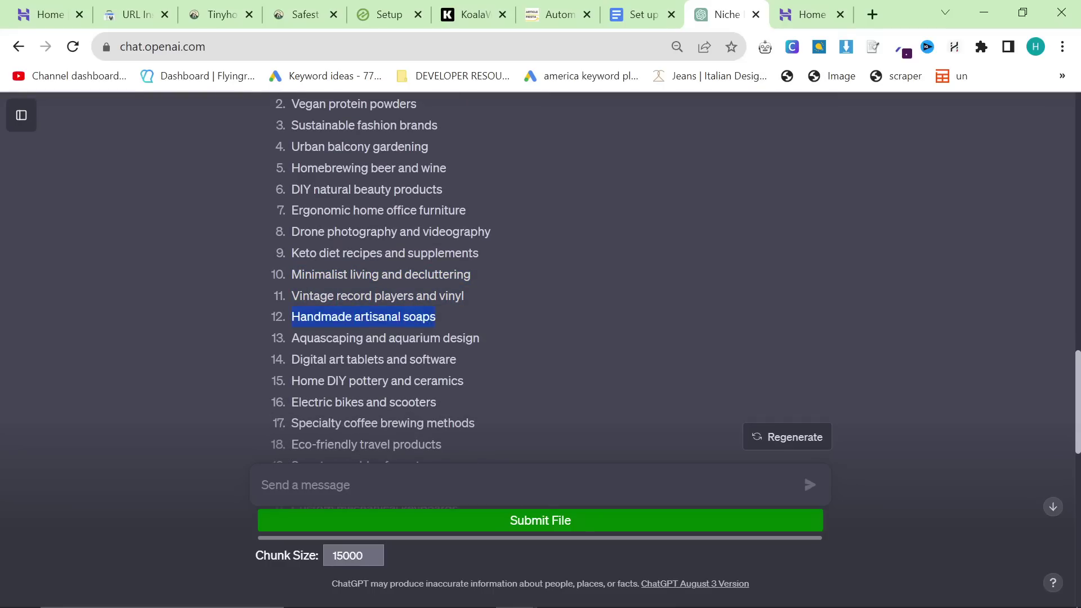
Step: Replace Drone photography with Aquascaping in Keyword Planner, showing 27,100 monthly searches
double_click(326, 339)
key("ctrl+c")
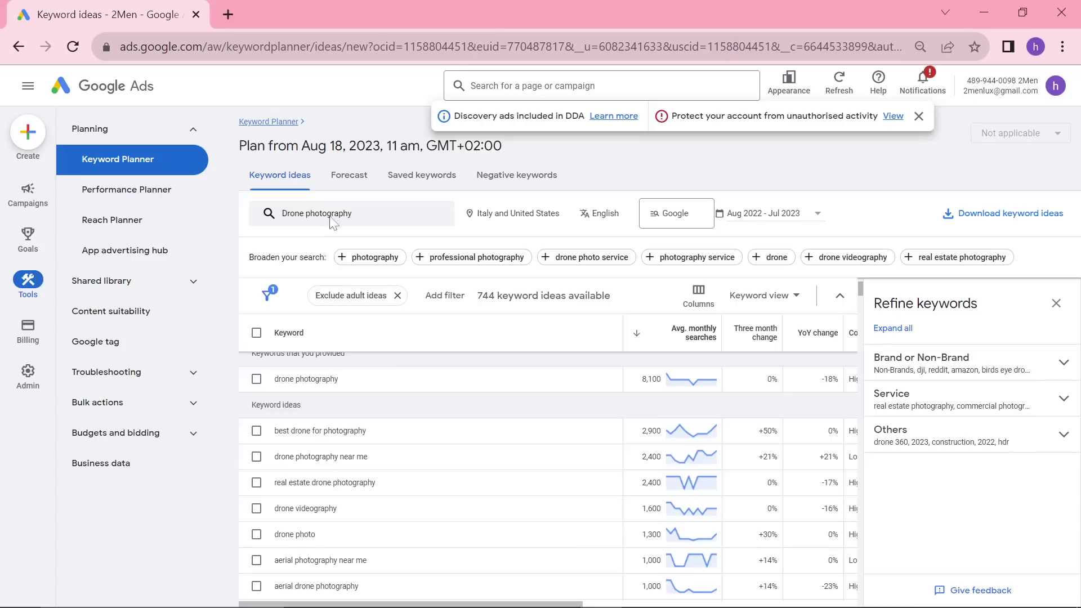
left_click(332, 222)
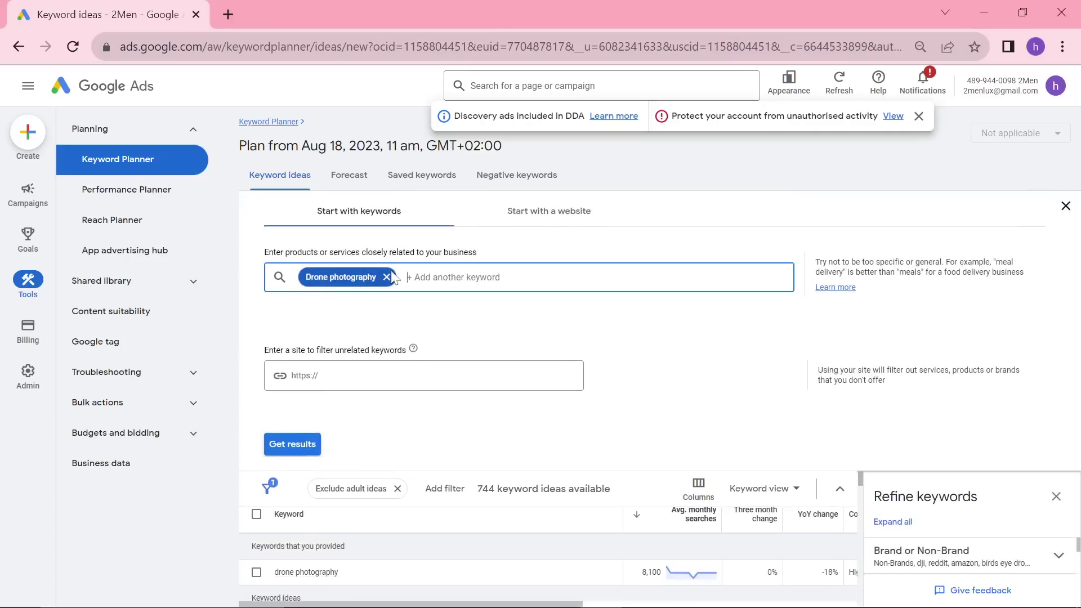
left_click(384, 276)
key("ctrl+v")
key("Return")
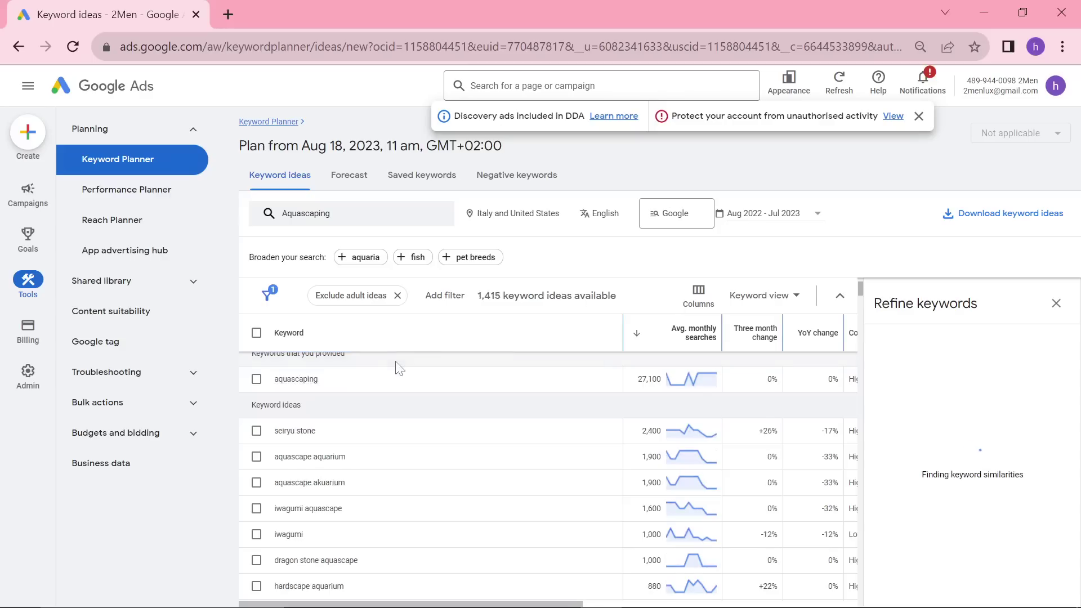
scroll(585, 338, "up", 3)
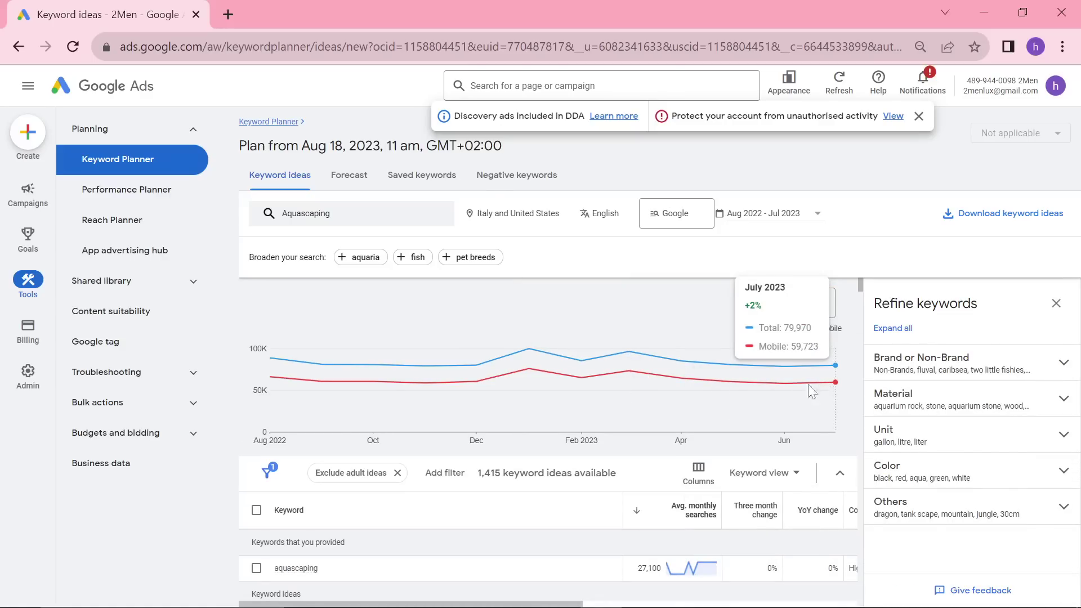
scroll(490, 380, "down", 3)
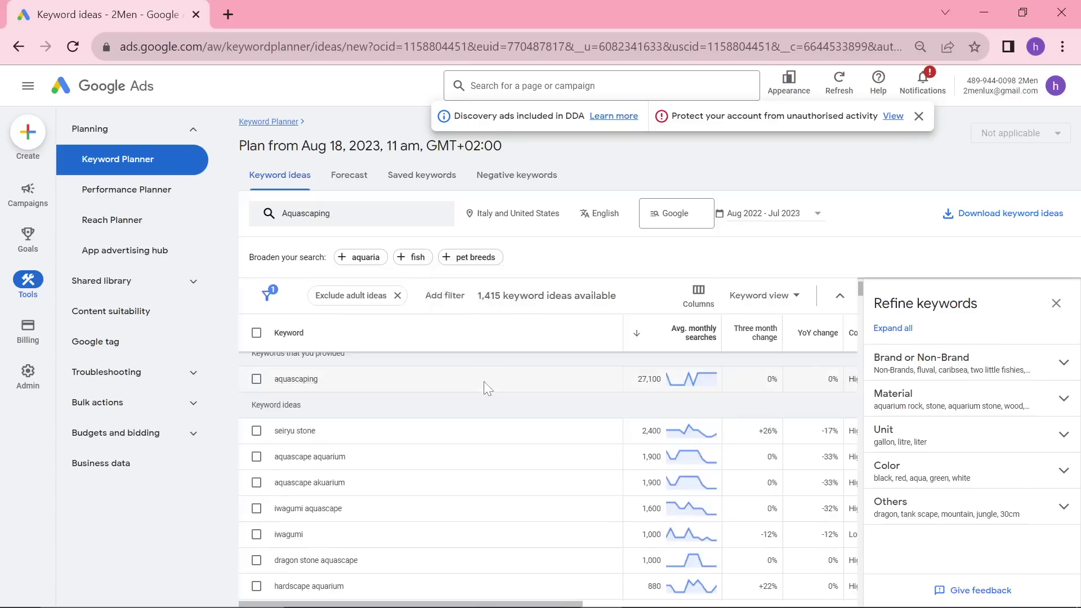
scroll(479, 394, "down", 4)
scroll(475, 401, "up", 6)
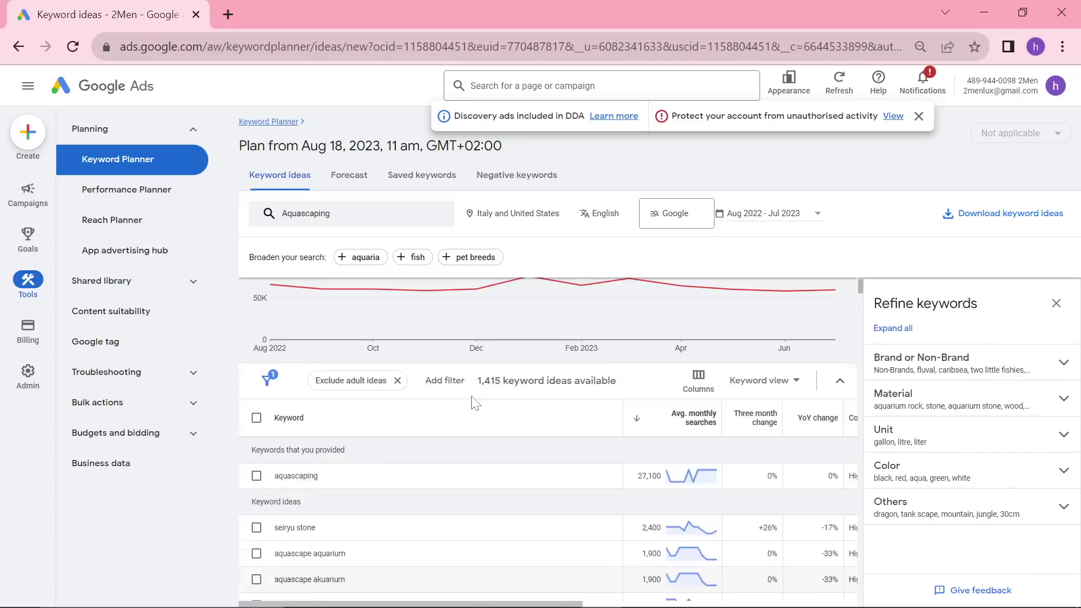
Step: Search Keyword Planner for Indoor vertical farming from the ChatGPT list, returning 263 ideas
key("alt+Tab")
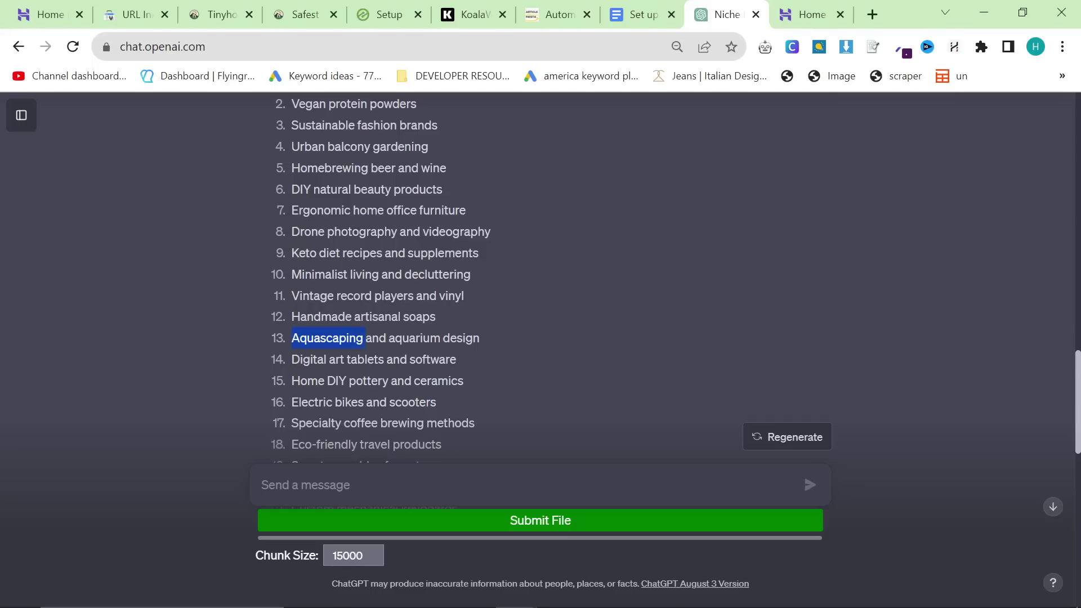
scroll(540, 282, "down", 1)
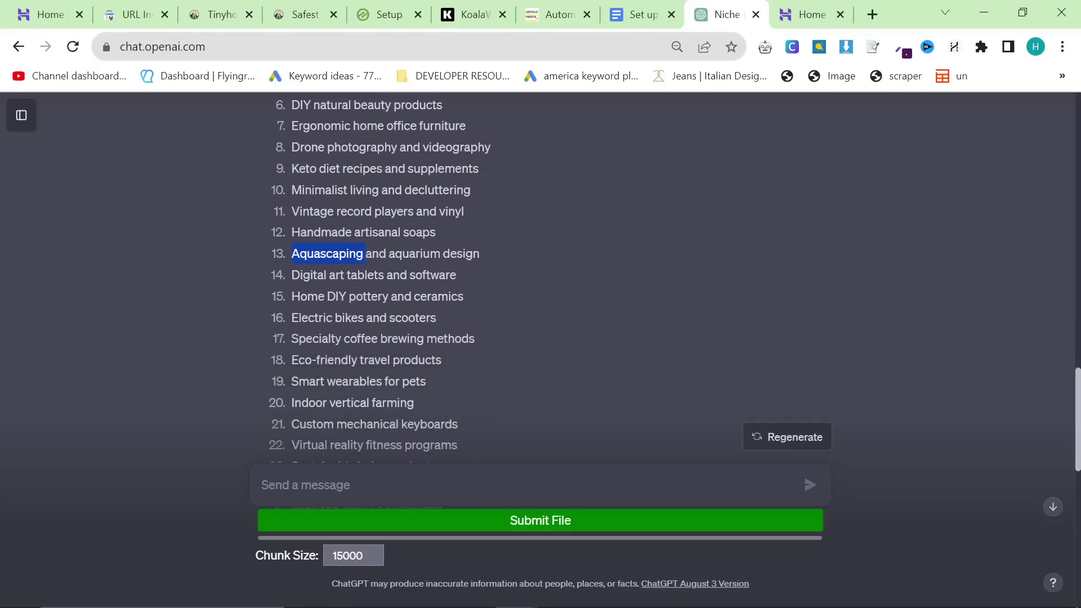
scroll(541, 282, "down", 1)
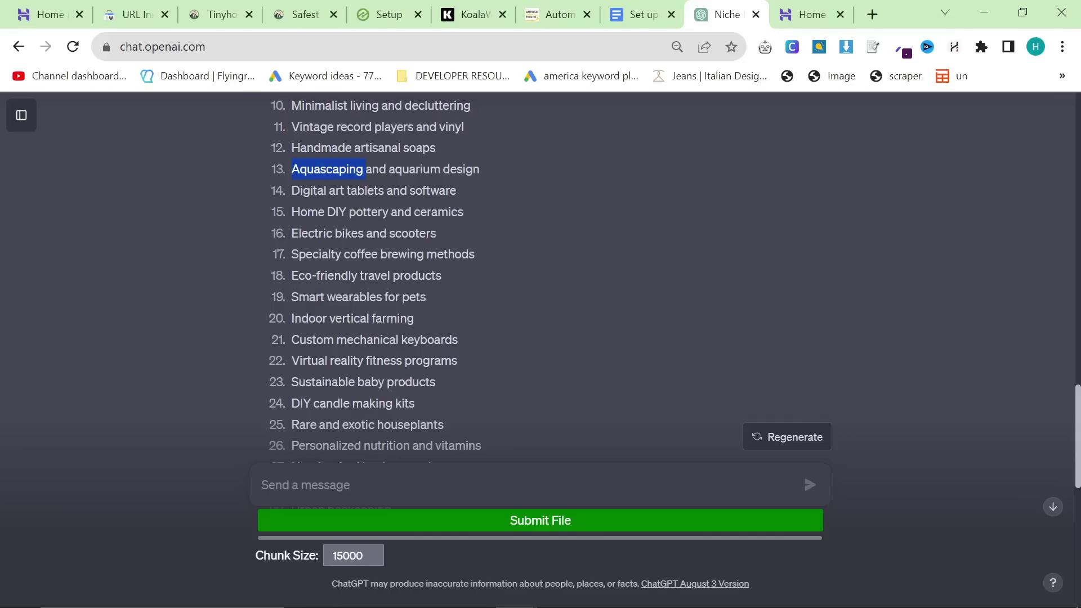
triple_click(345, 316)
key("ctrl+c")
key("alt+Tab")
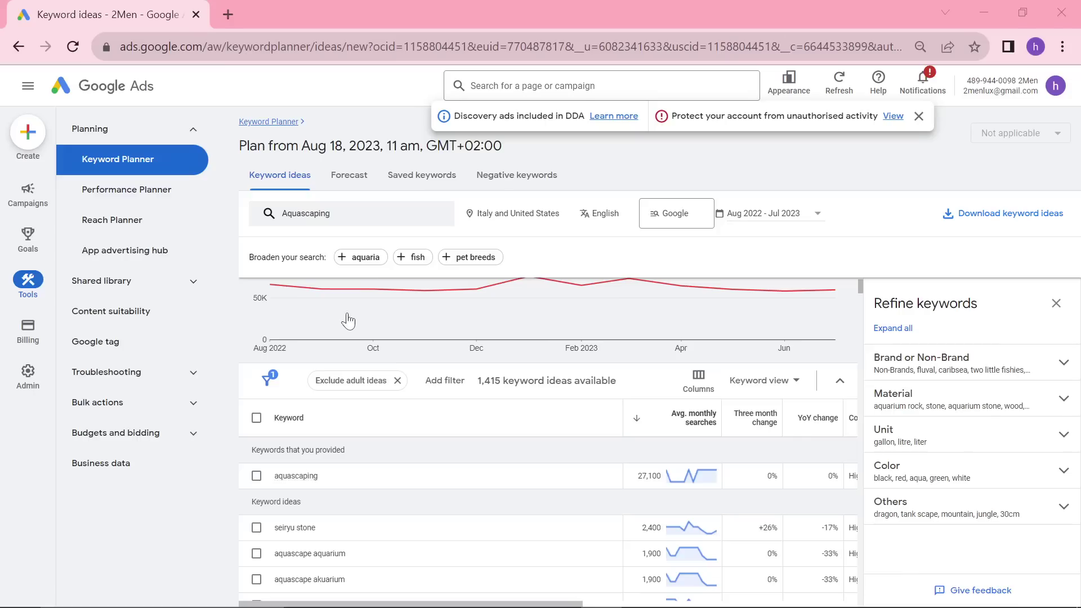
left_click(372, 210)
left_click(366, 278)
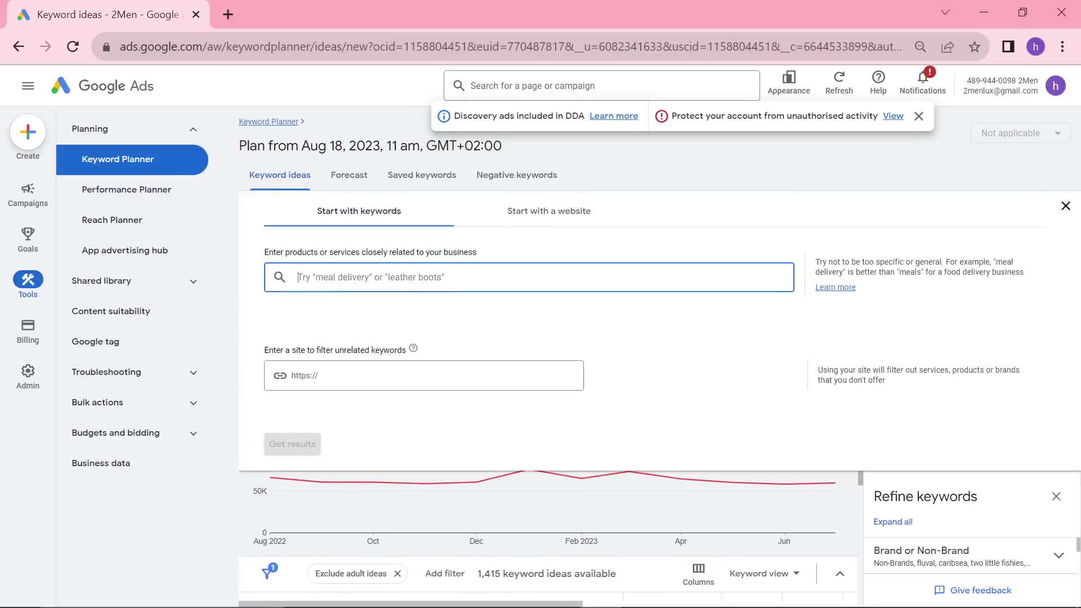
key("ctrl+v")
key("Return")
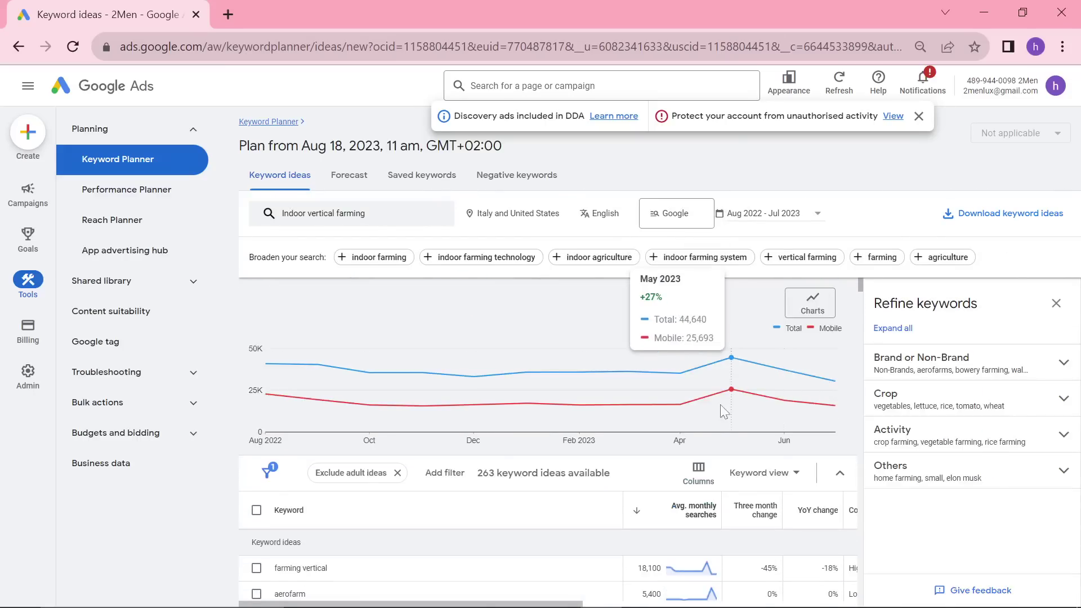
key("alt+Tab")
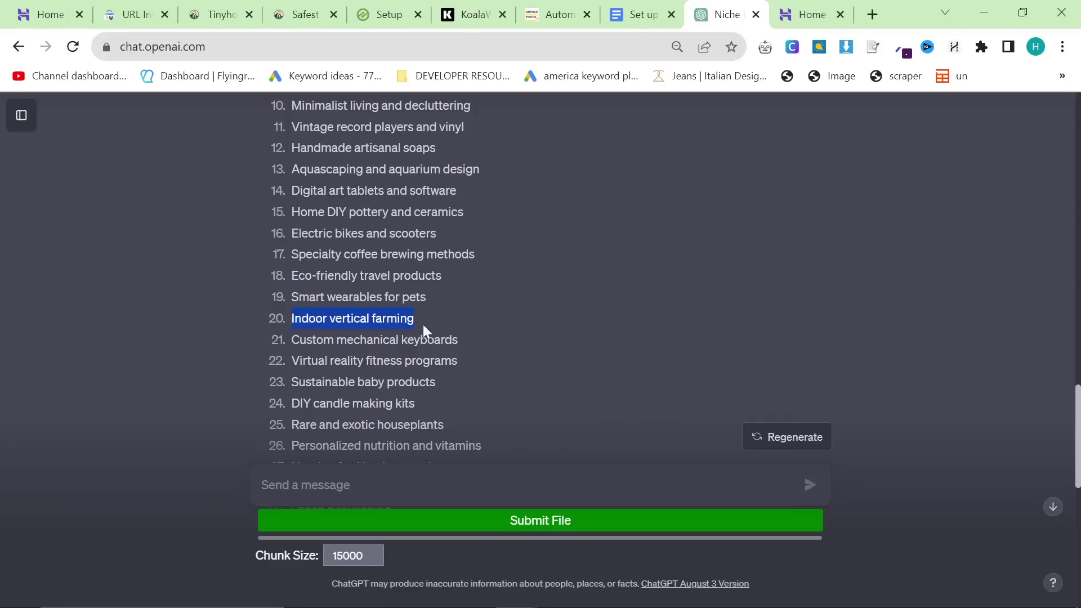
Step: Ask ChatGPT 'Can you give me another 50' for more niche ideas
scroll(419, 329, "down", 1)
left_click(502, 314)
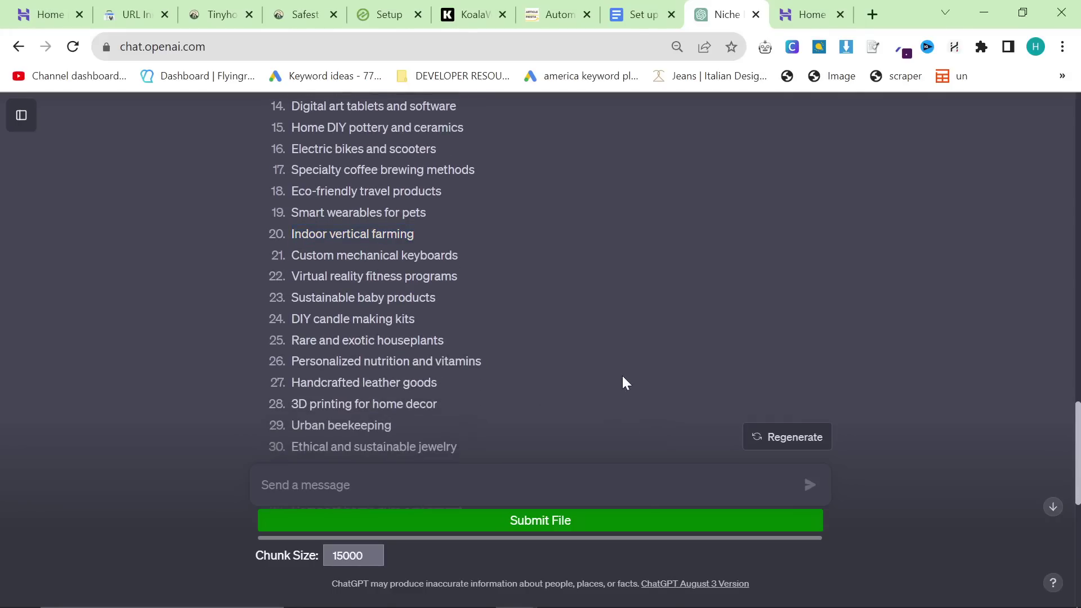
scroll(455, 314, "down", 10)
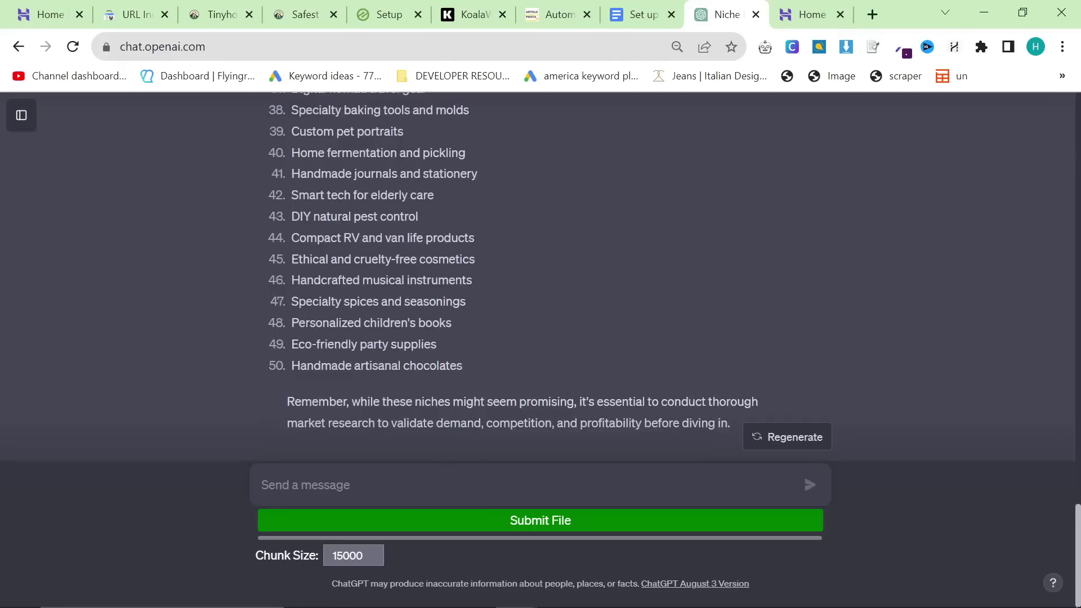
left_click(507, 485)
type("Can you give me another 50")
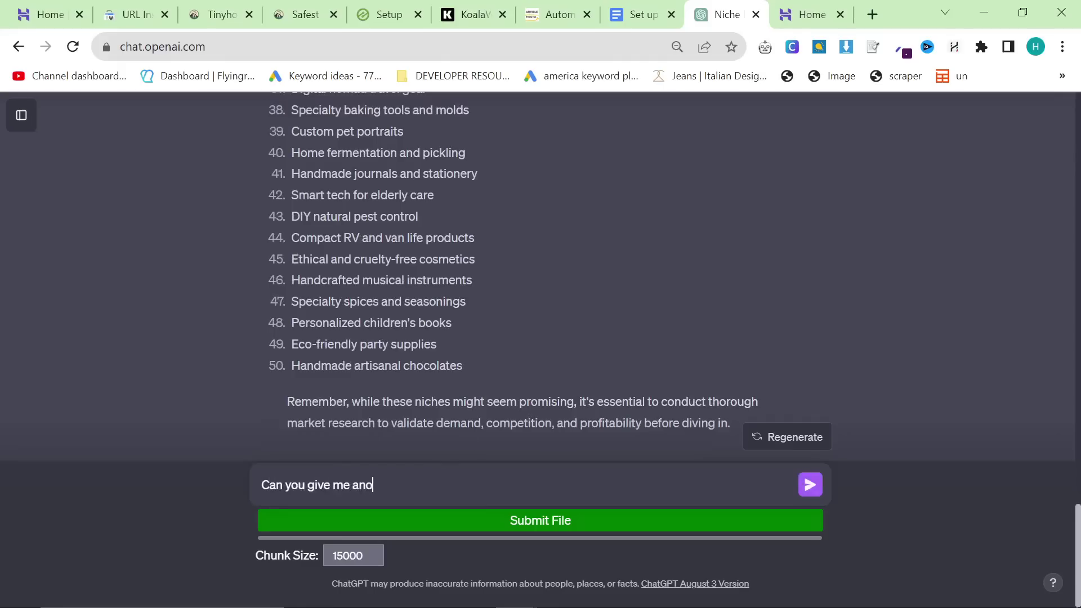
key("Return")
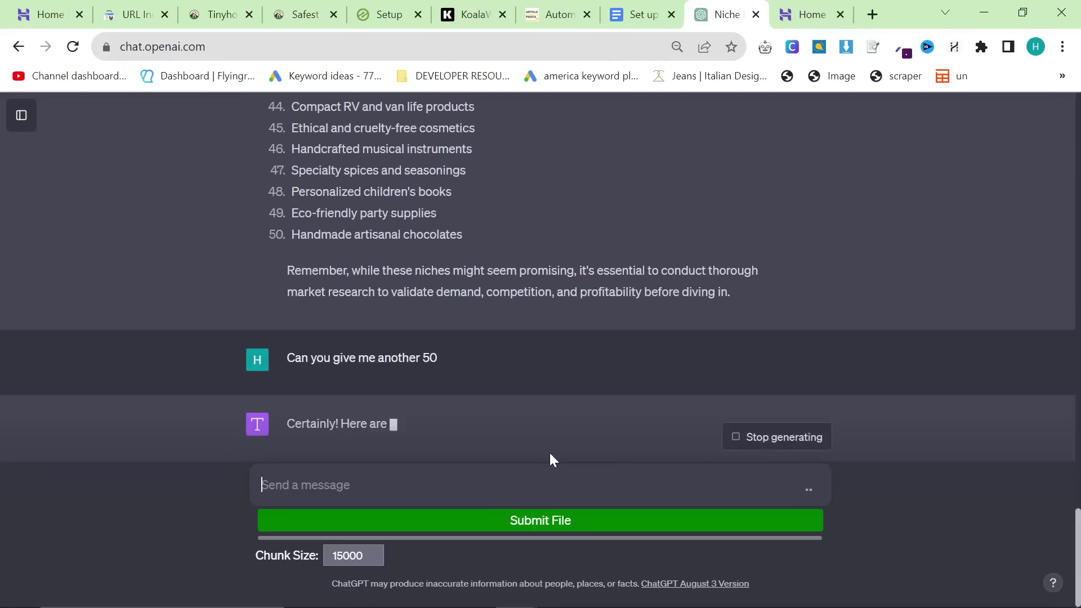
Step: Pick the Eco-friendly kids' toys idea from the new list for Keyword Planner
mouse_move(873, 605)
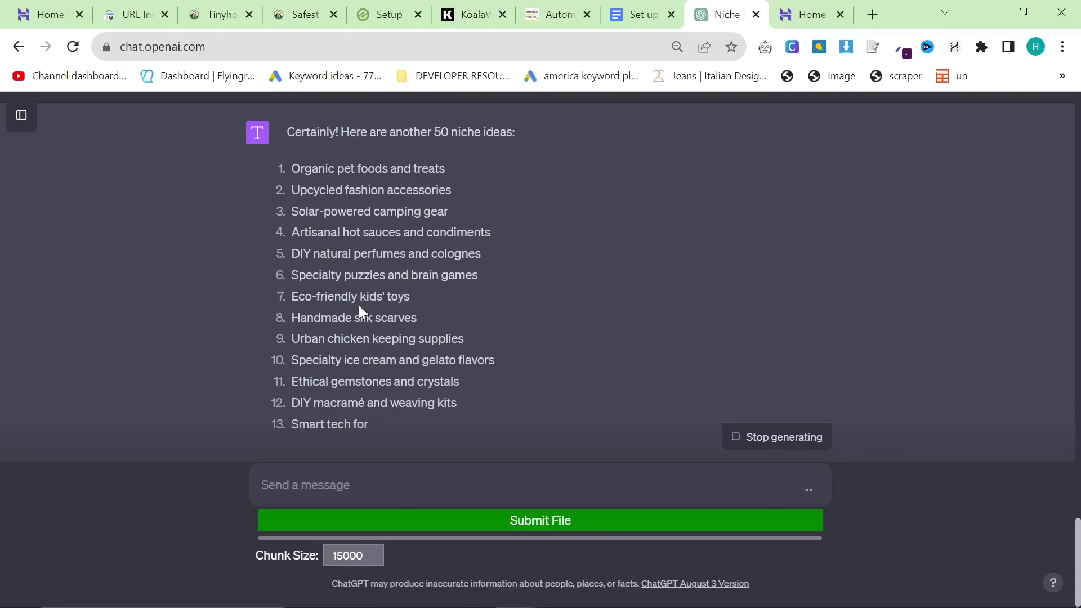
double_click(360, 309)
key("alt+Tab")
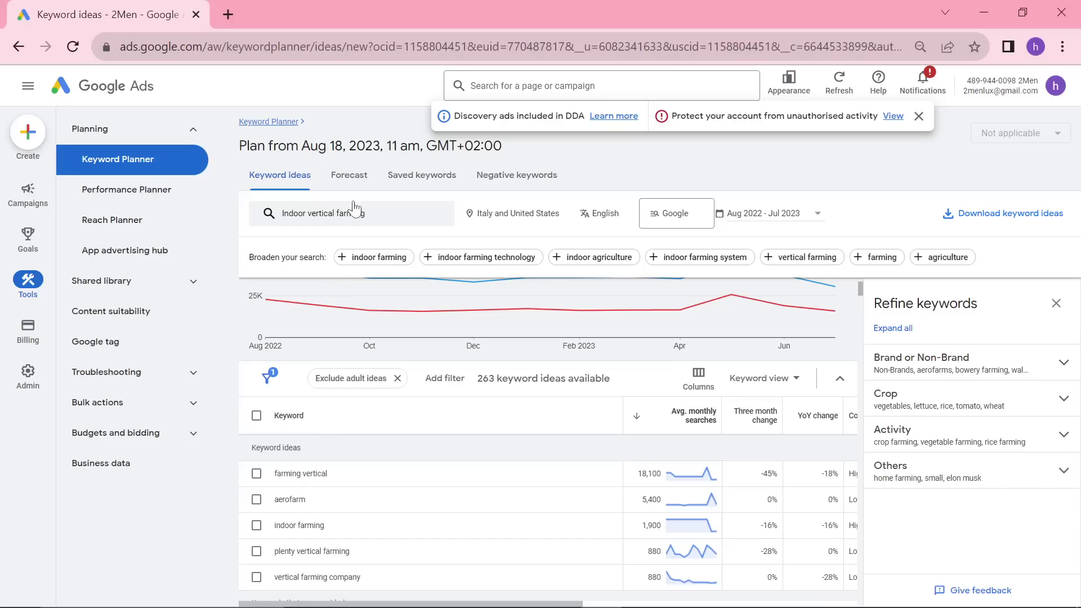
Step: Replace Indoor vertical farming with 'eco-friendly kids toys' in Keyword Planner and search
left_click(355, 209)
left_click(393, 278)
type("eco-friendly")
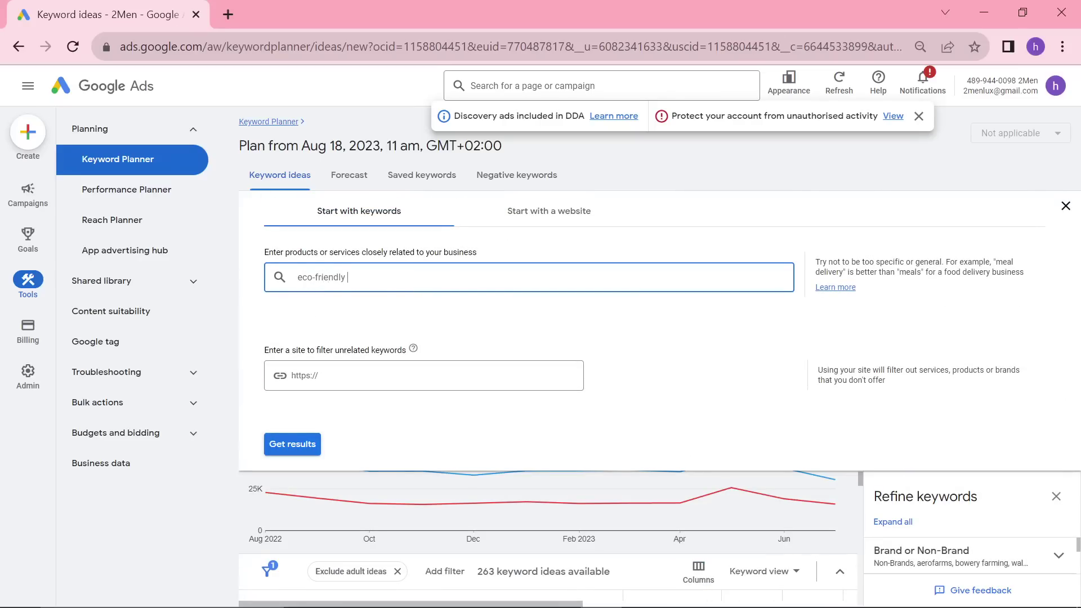
type(" kids toys")
key("Return")
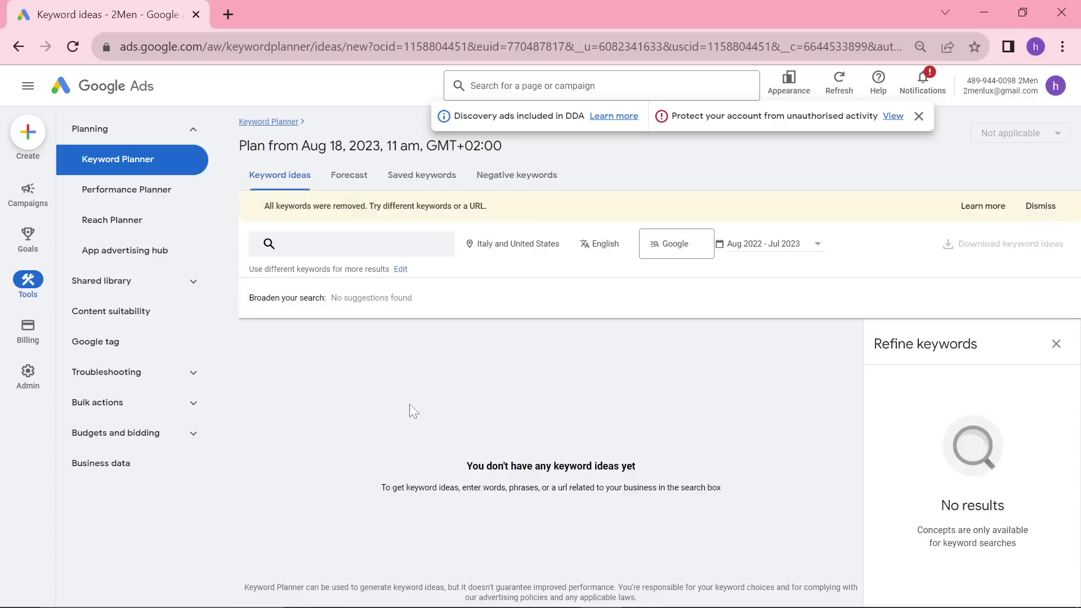
key("alt+Tab")
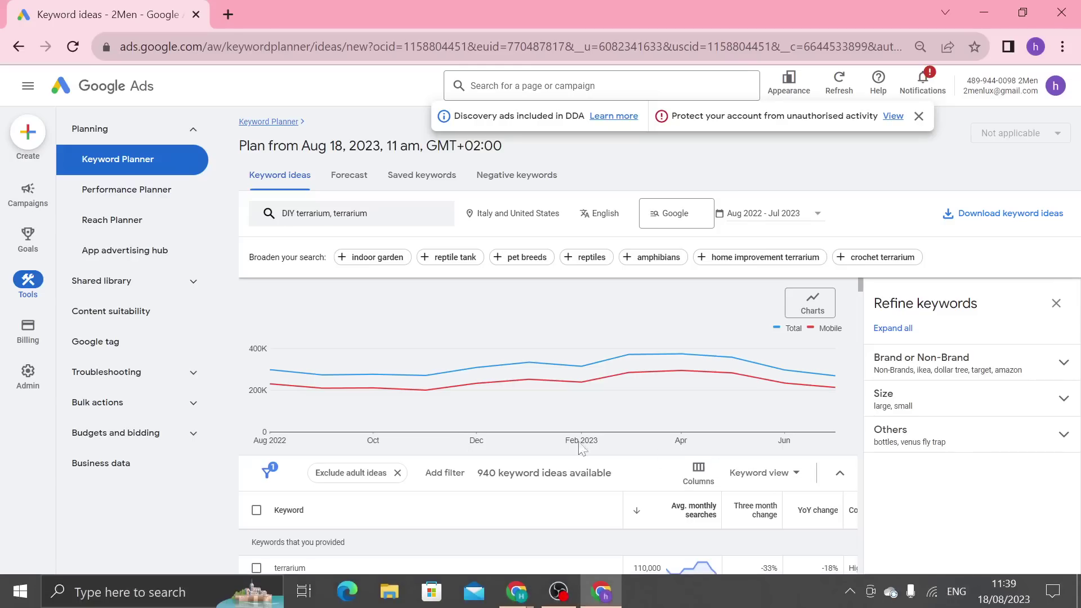
Step: Search Google for 'terrarium' in a new tab and skim the results
left_click(228, 14)
type("terrarium")
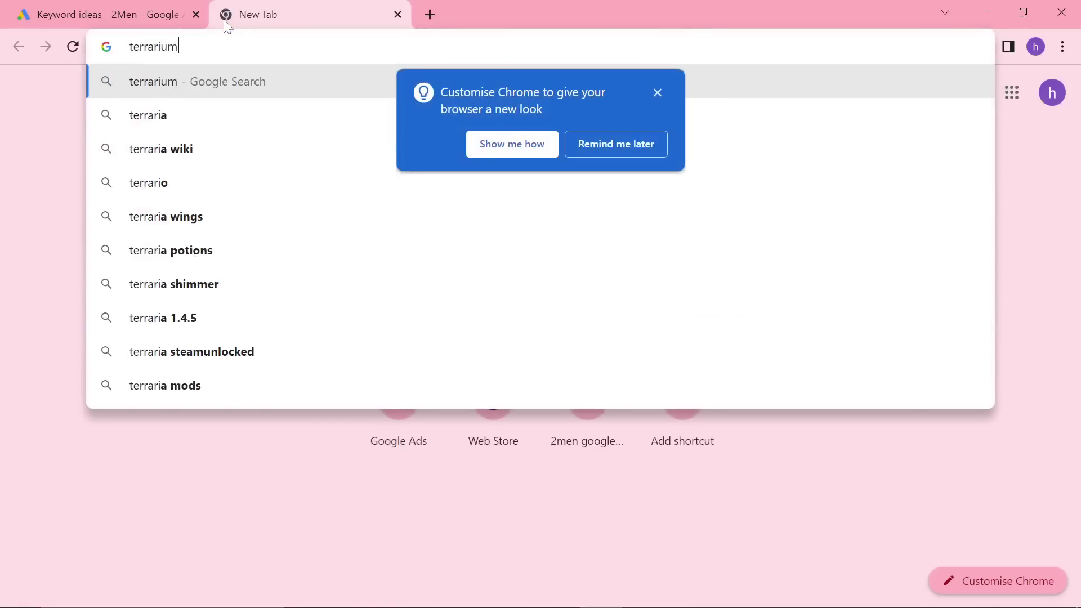
key("Return")
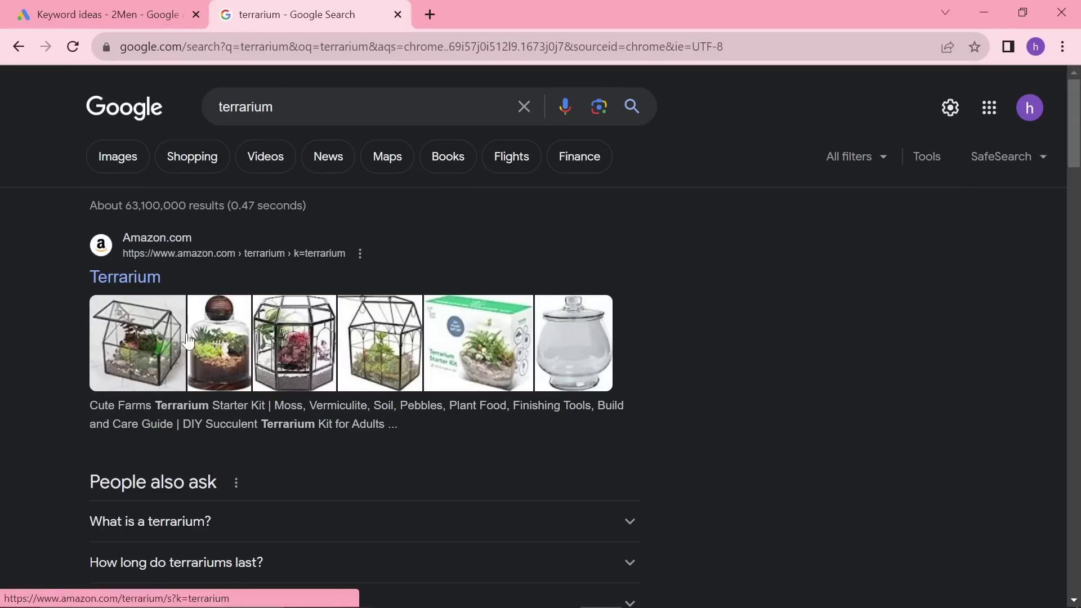
scroll(152, 358, "down", 6)
scroll(142, 357, "down", 2)
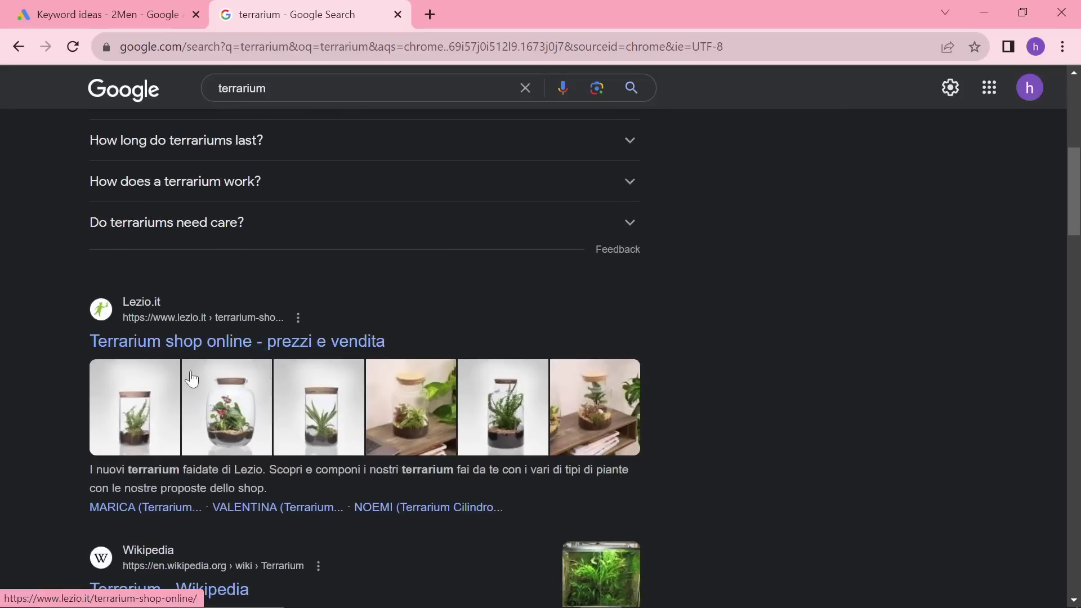
scroll(191, 381, "up", 7)
Step: Pick out the word 'terrarium' in ChatGPT's idea 29, DIY terrarium and mini-garden kits
left_click(138, 15)
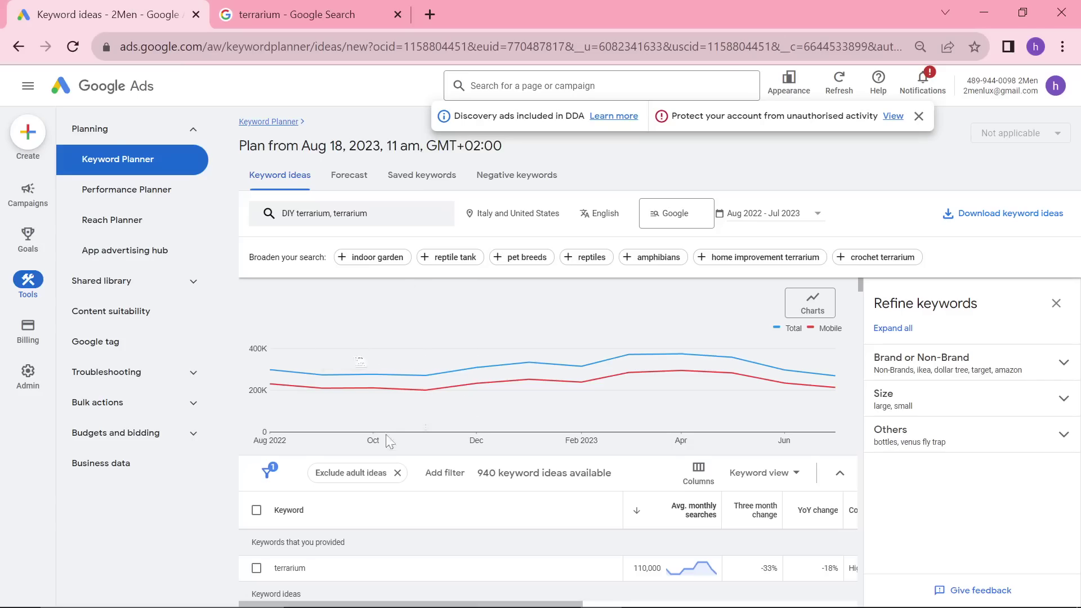
key("alt+Tab")
double_click(339, 402)
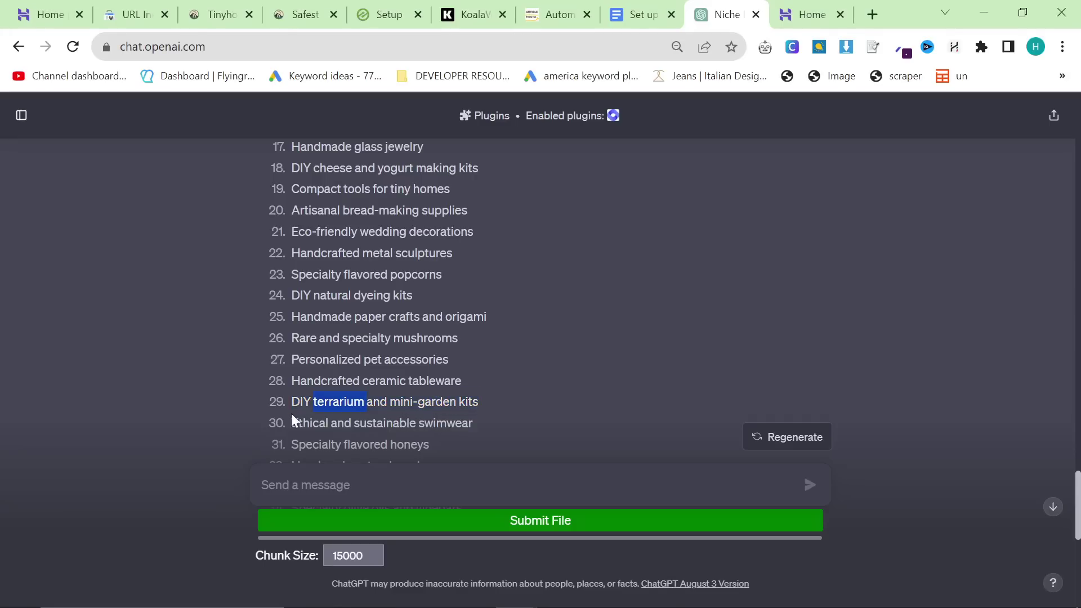
Step: Copy the DIY terrarium idea and start claiming Hostinger's free domain with the .com extension
left_click_drag(292, 402, 478, 402)
key("ctrl+c")
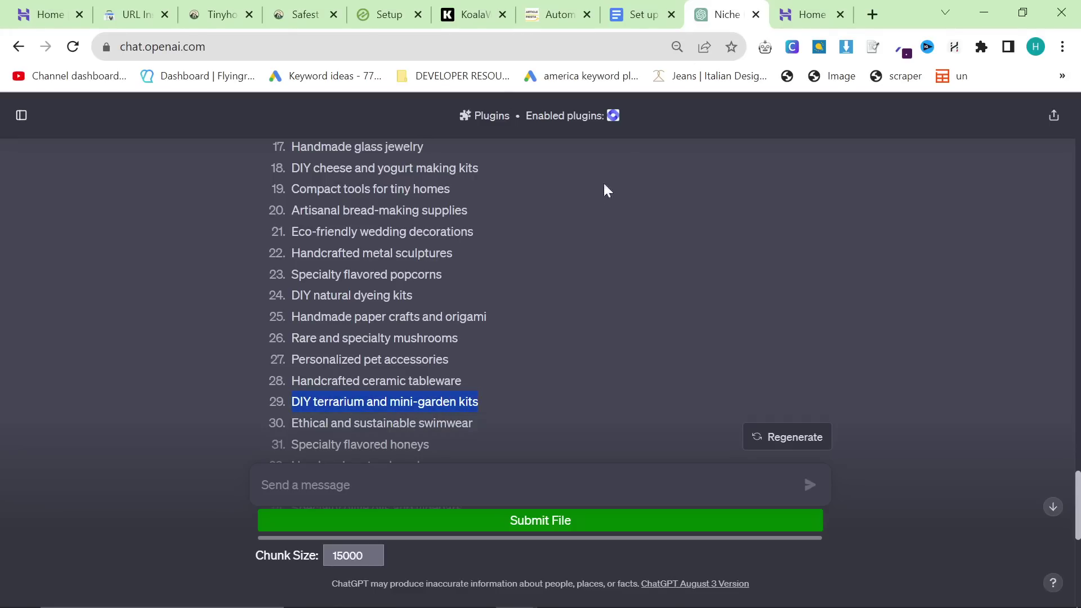
left_click(778, 9)
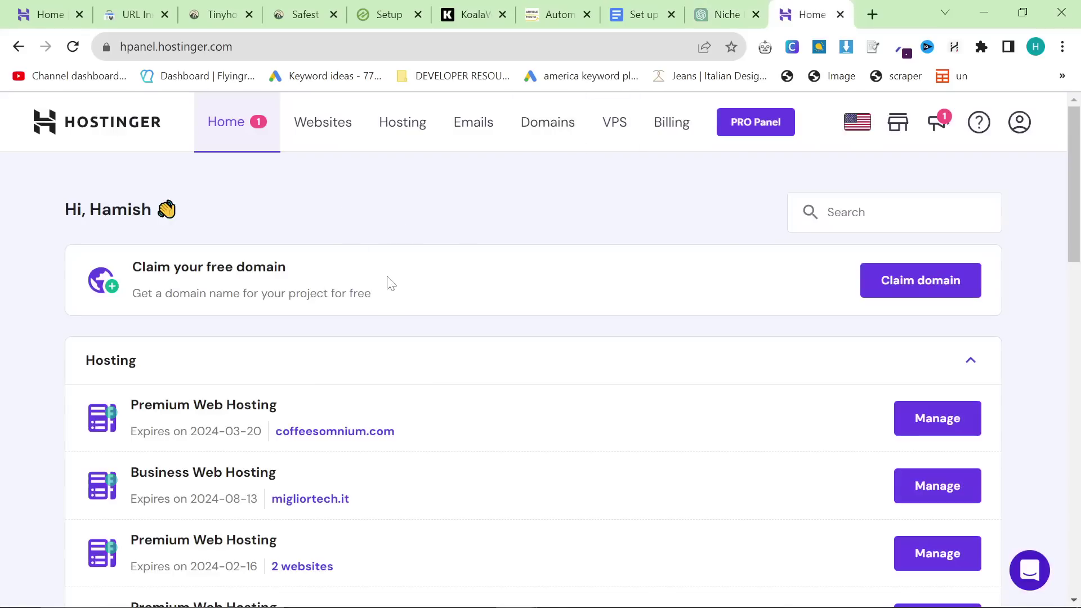
left_click(872, 285)
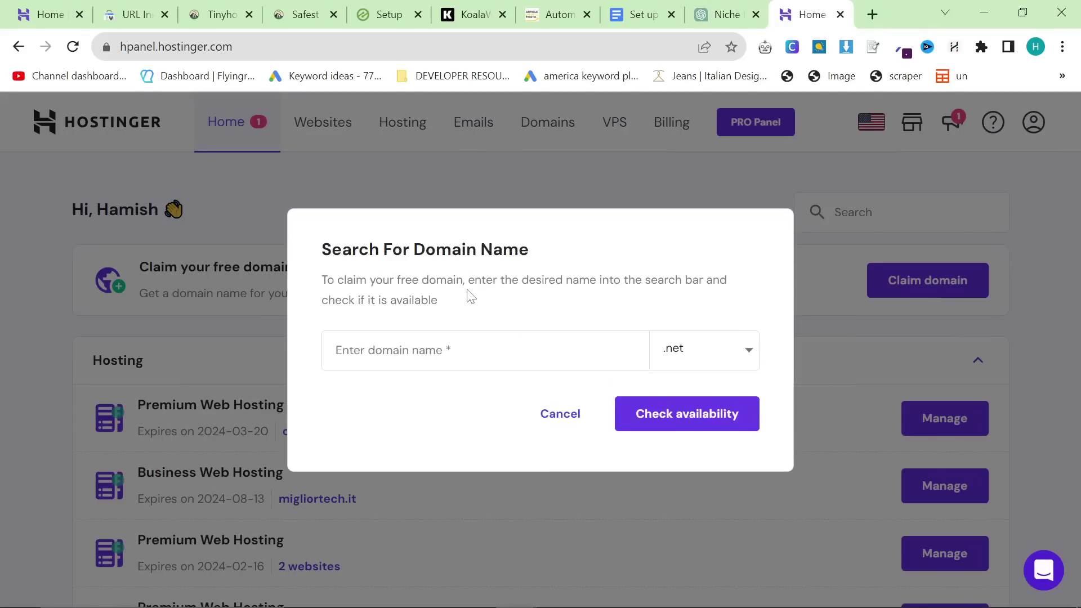
left_click(722, 359)
scroll(700, 439, "down", 2)
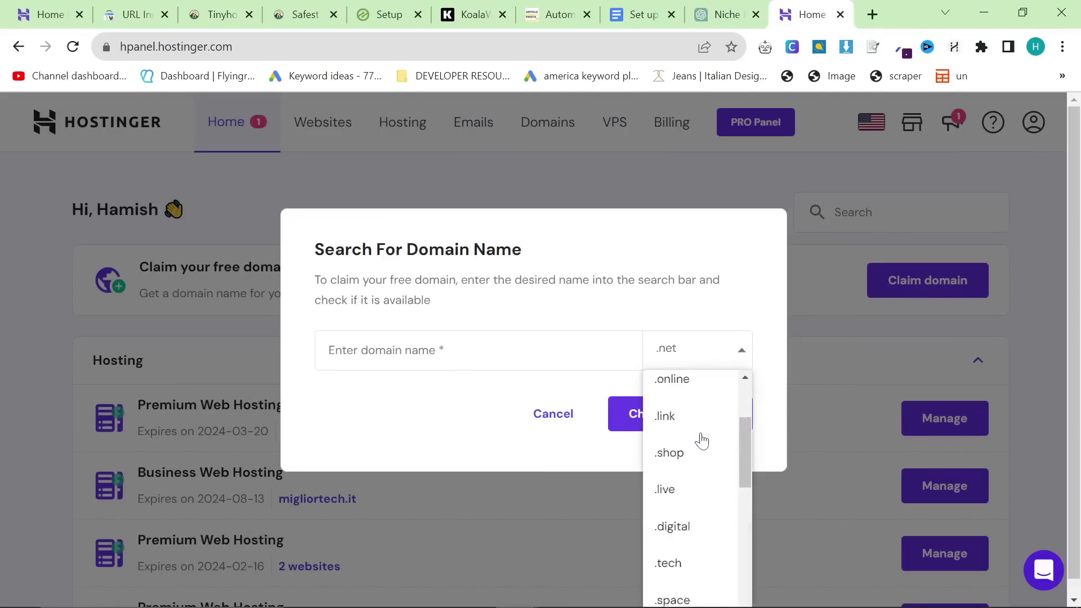
scroll(668, 461, "up", 2)
left_click(670, 461)
Step: Enter diyterrarium as the domain name and check availability, finding diyterrarium.com taken
left_click(485, 350)
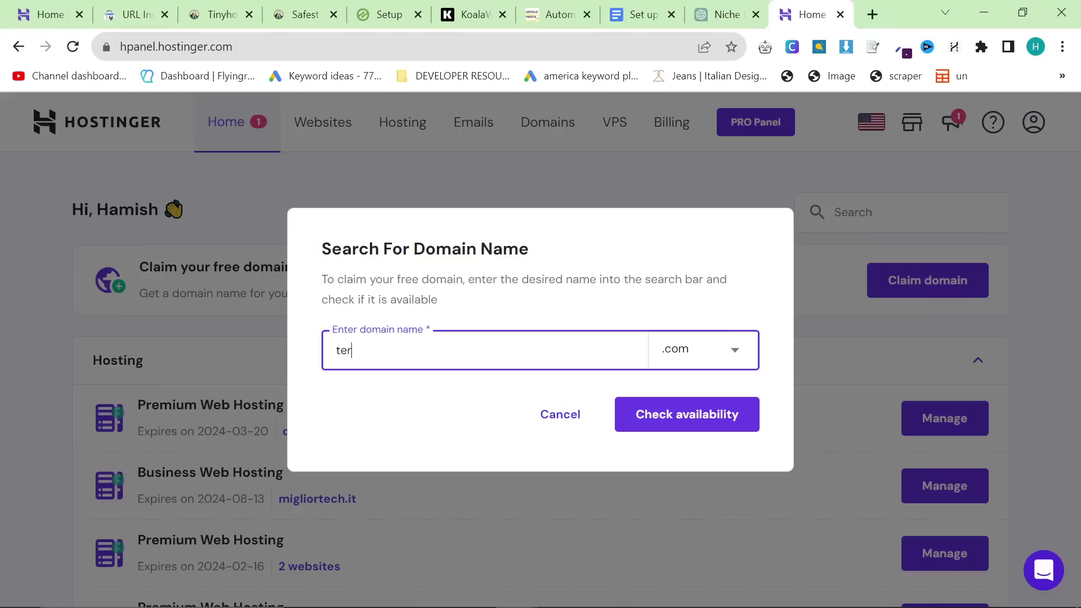
type("ter")
key("ctrl+a")
key("ctrl+v")
key("BackSpace")
key("BackSpace")
key("BackSpace")
key("BackSpace")
key("BackSpace")
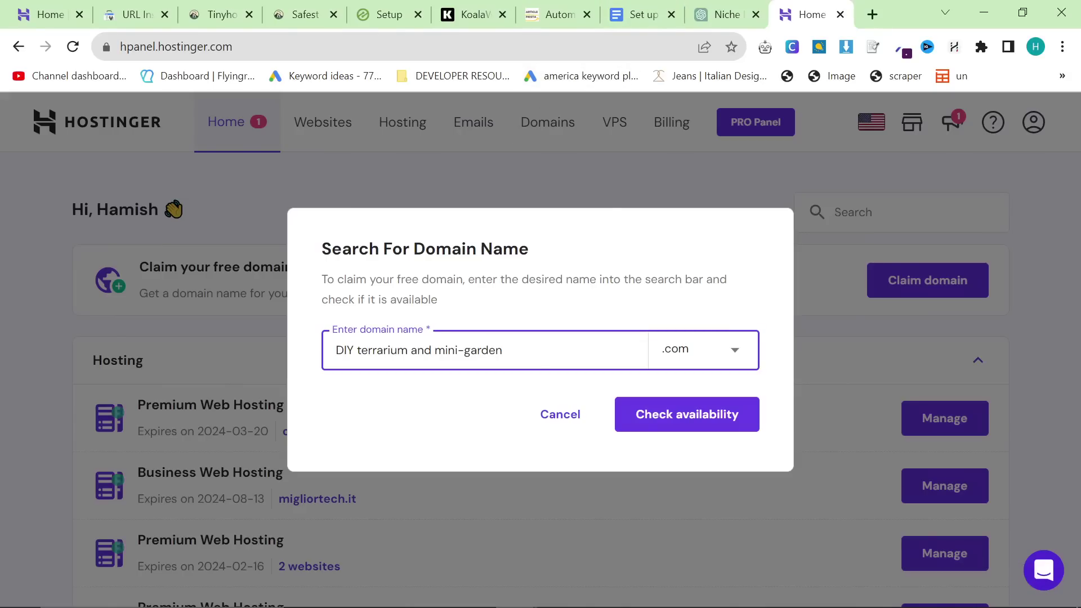
key("BackSpace")
key("shift+End")
key("Delete")
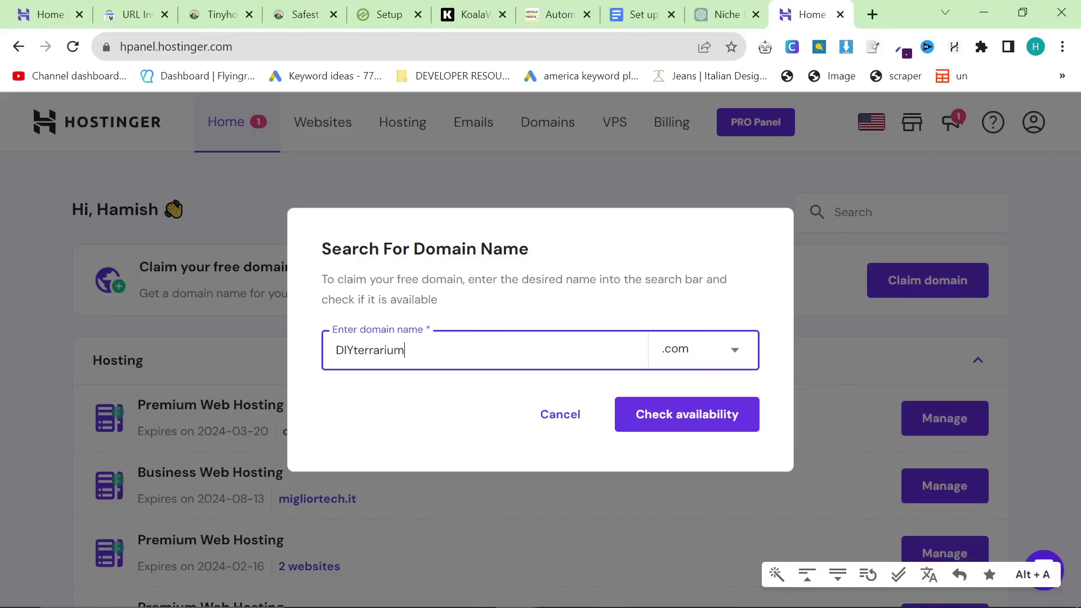
left_click(353, 350)
key("BackSpace")
key("BackSpace")
key("BackSpace")
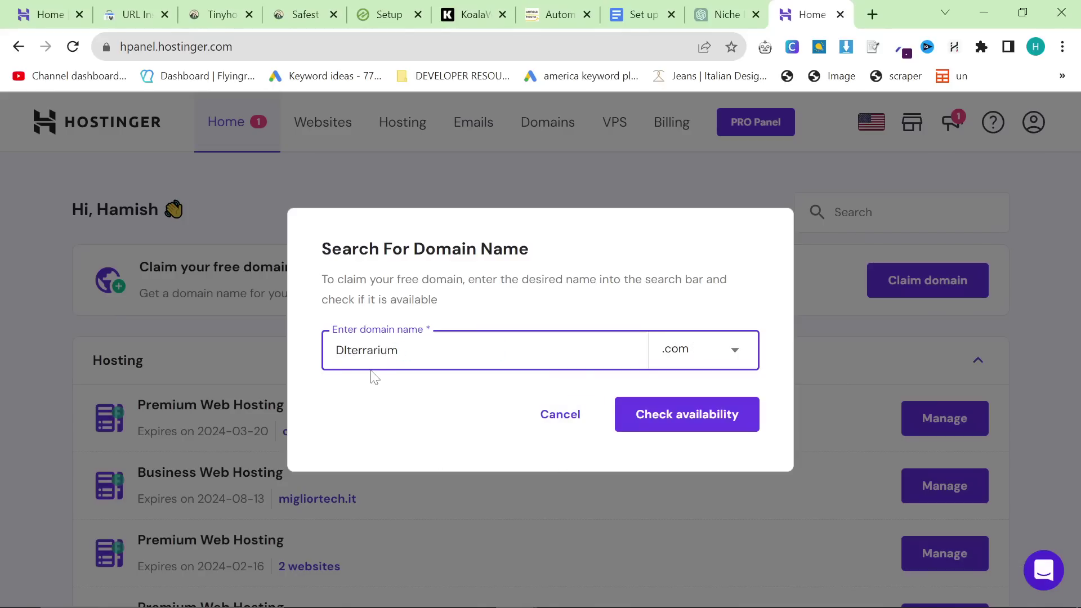
type("dy")
key("BackSpace")
type("iy")
left_click(704, 419)
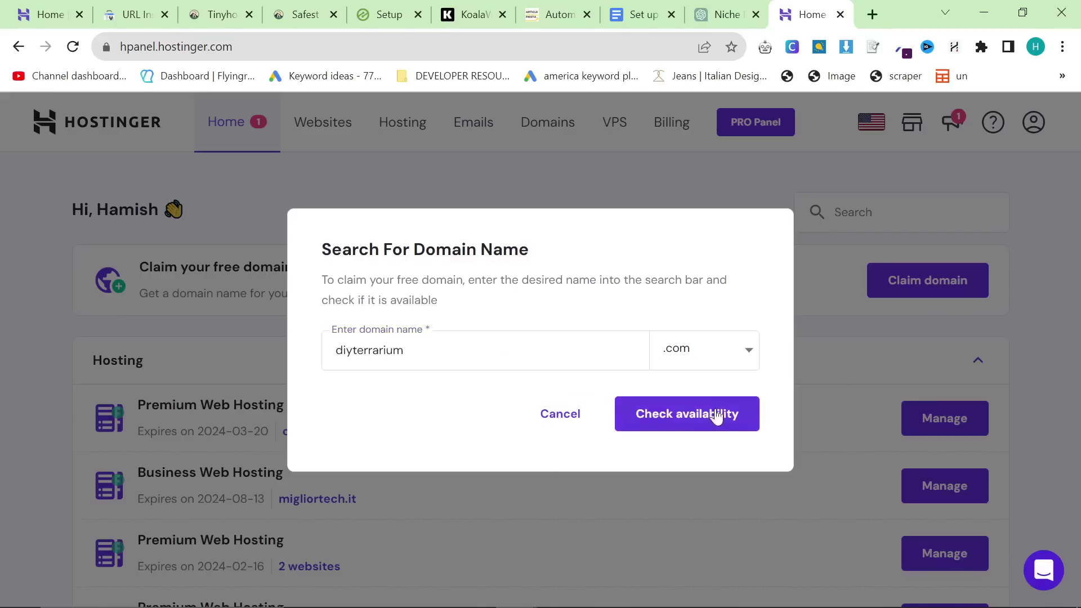
Step: Bring up the Google Docs website setup checklist
left_click(434, 325)
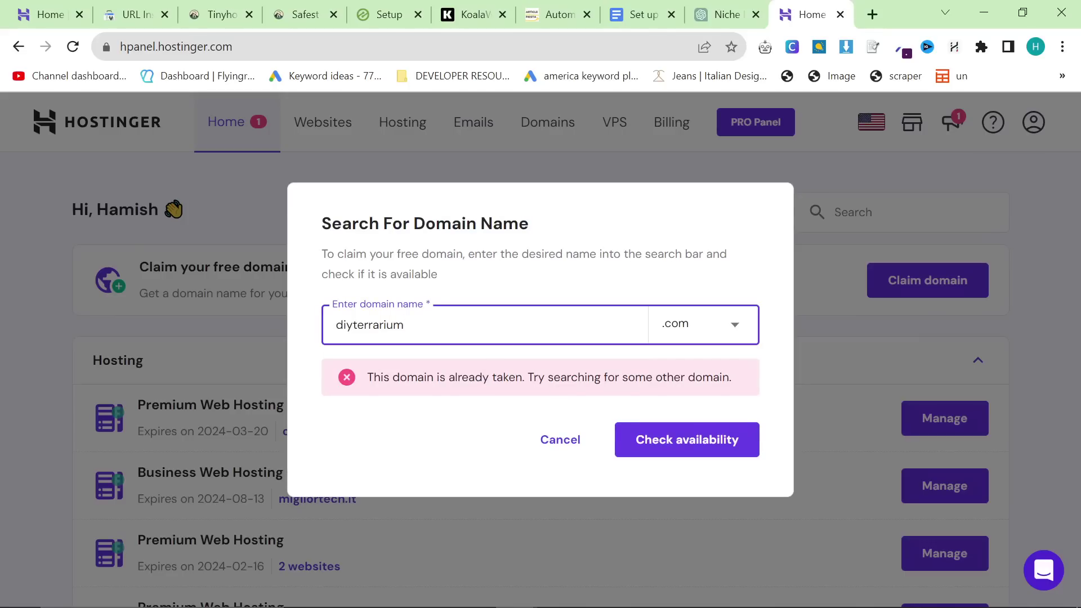
left_click(642, 14)
left_click(374, 327)
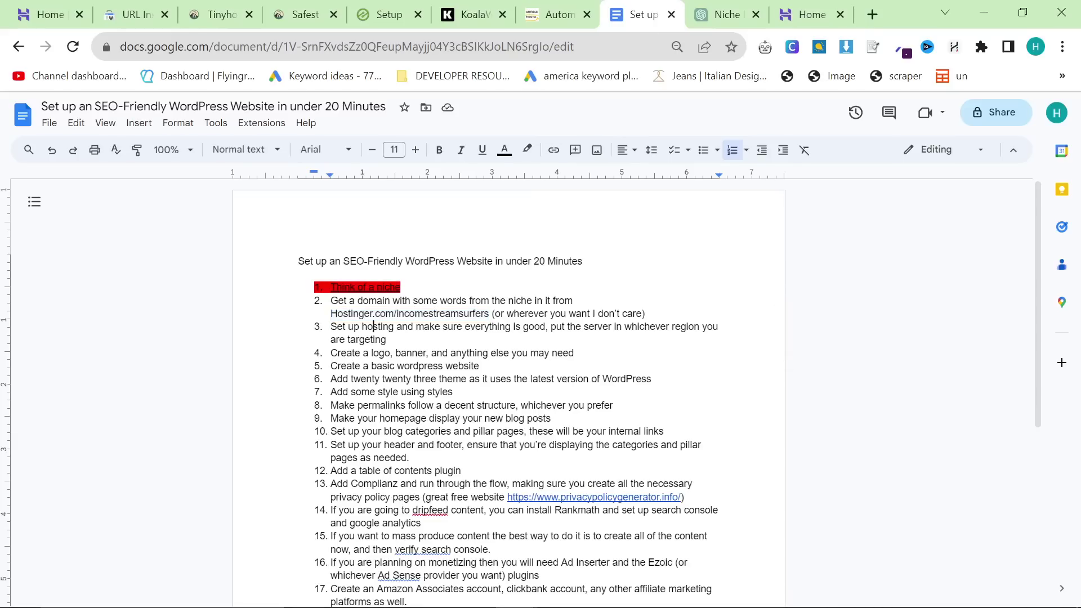
Step: Review the checklist's domain step and select the diyterrarium name in Hostinger's field
left_click_drag(331, 300, 648, 313)
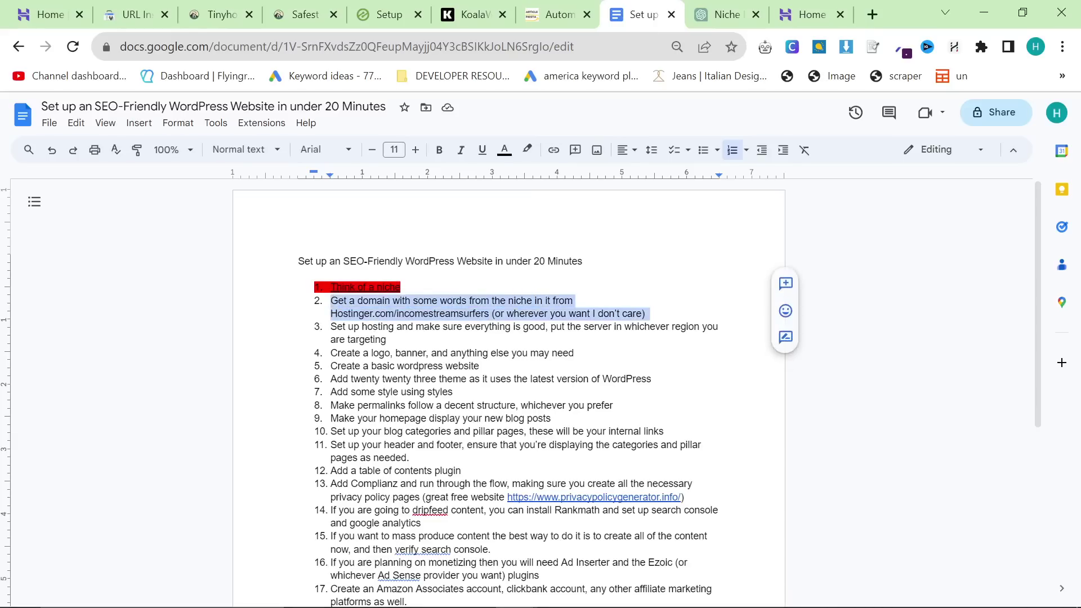
left_click(731, 13)
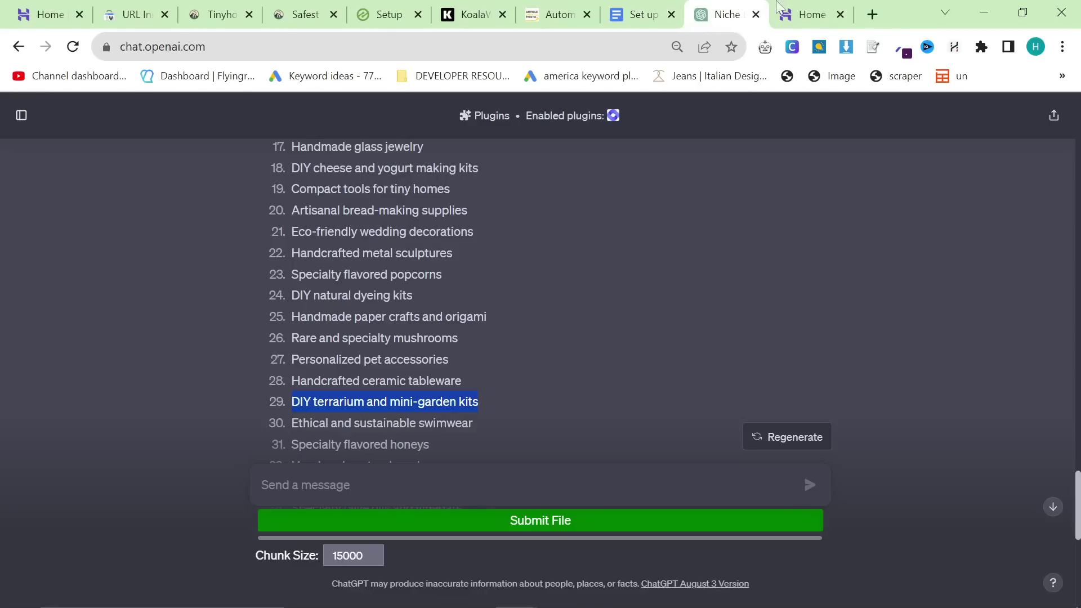
left_click(789, 10)
left_click_drag(405, 325, 296, 330)
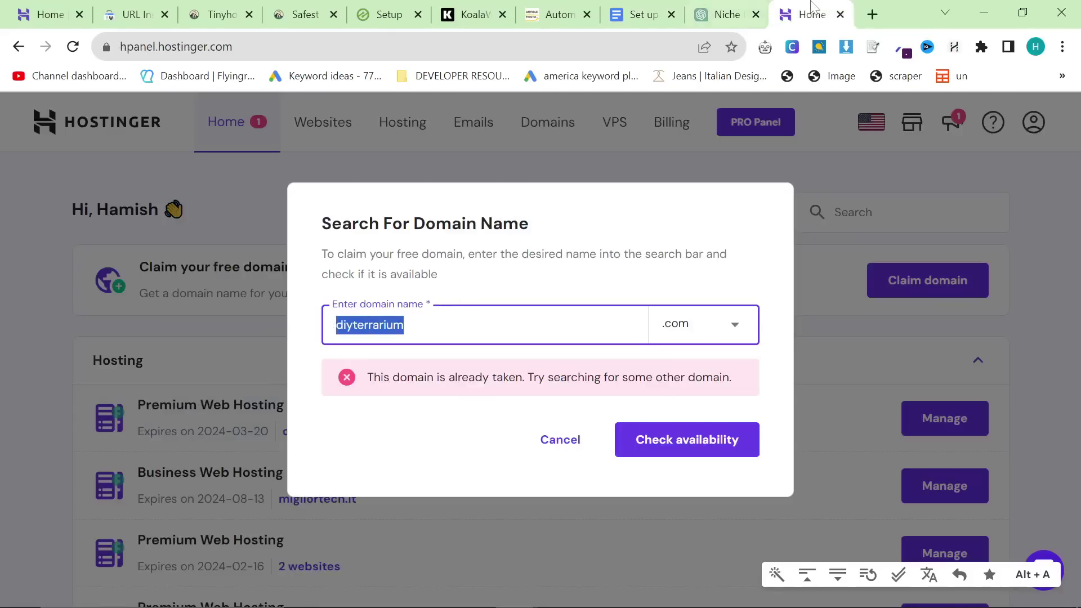
Step: Add mini garden kits to the terrarium keyword search in Keyword Planner
key("alt+Tab")
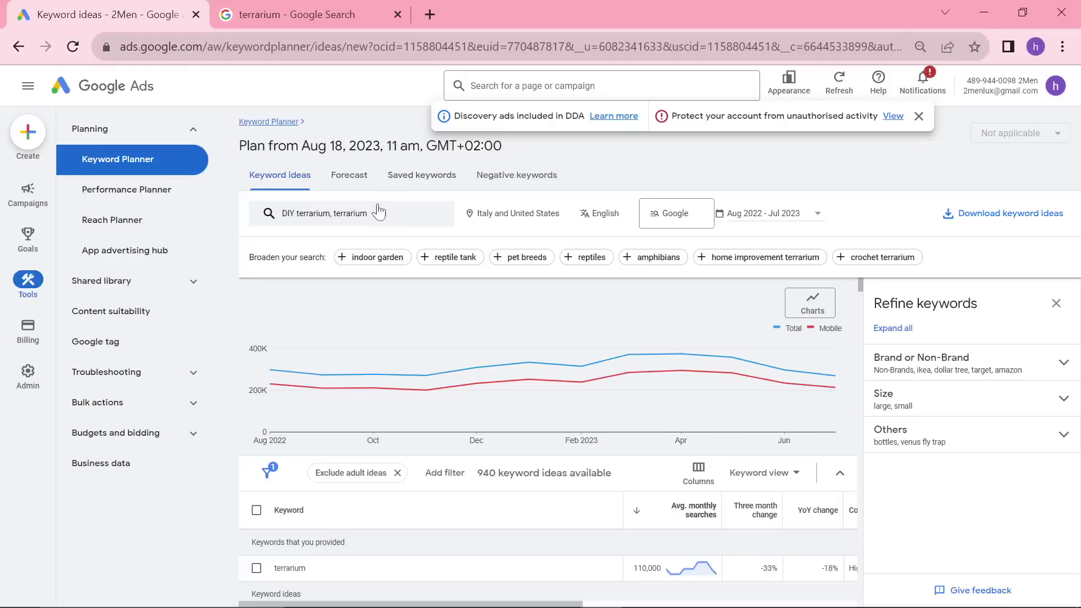
left_click(379, 213)
type("mini garden kits")
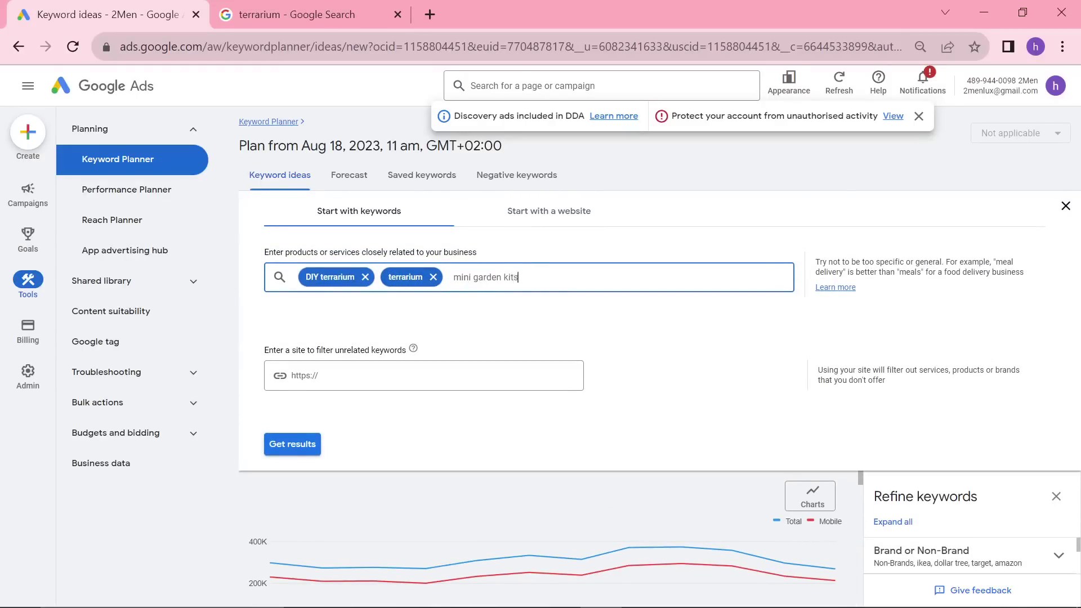
key("Return")
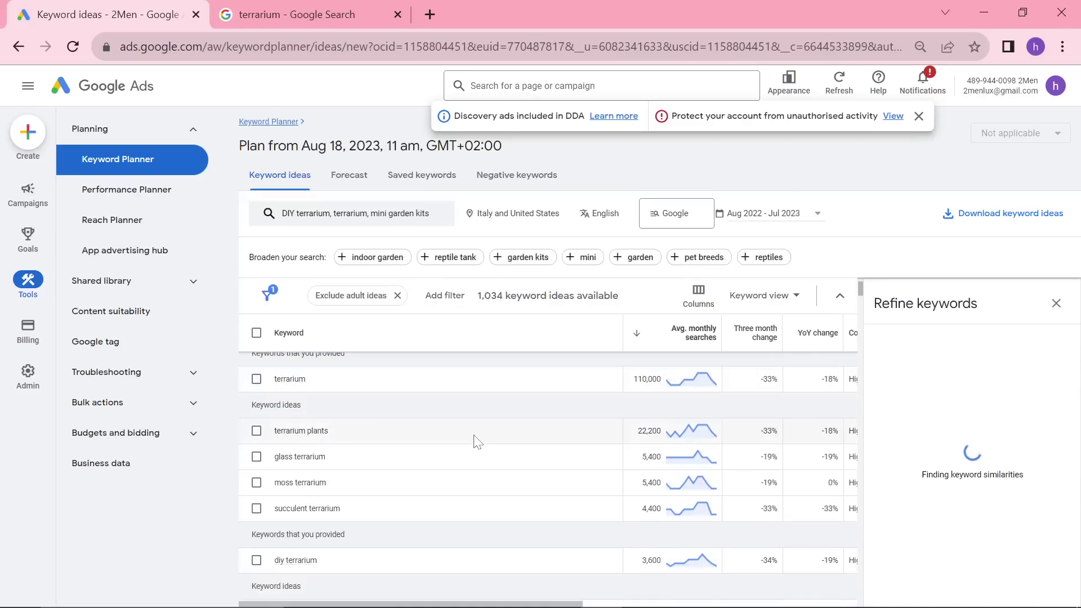
Step: Review the 1,034 keyword ideas, terrarium topping 110,000 monthly searches, alongside Google's terrarium results
left_click(267, 11)
left_click(84, 5)
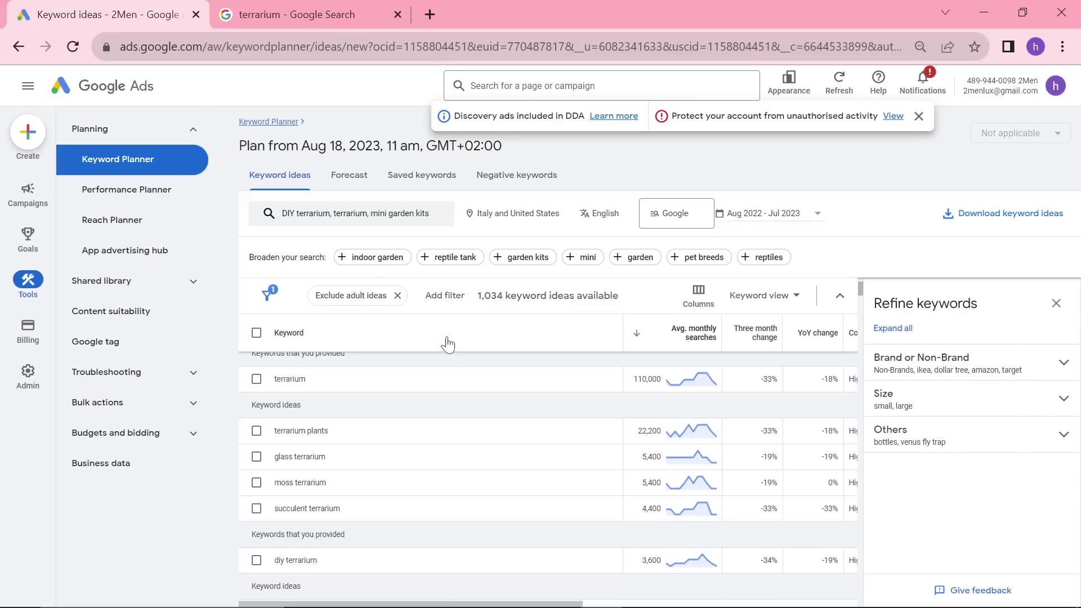
scroll(489, 468, "down", 2)
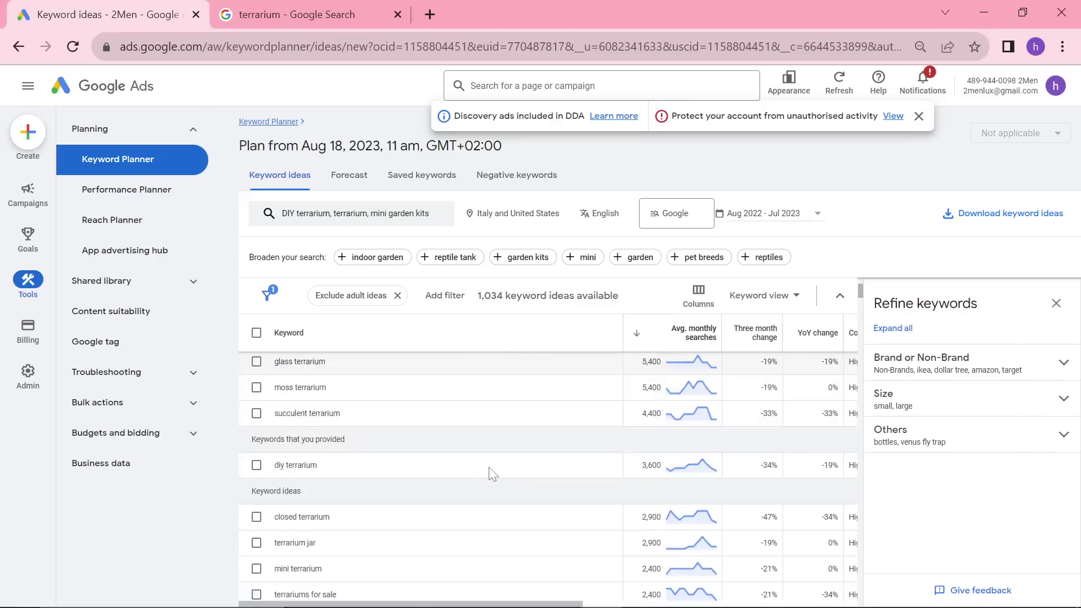
scroll(496, 473, "up", 5)
scroll(457, 481, "down", 2)
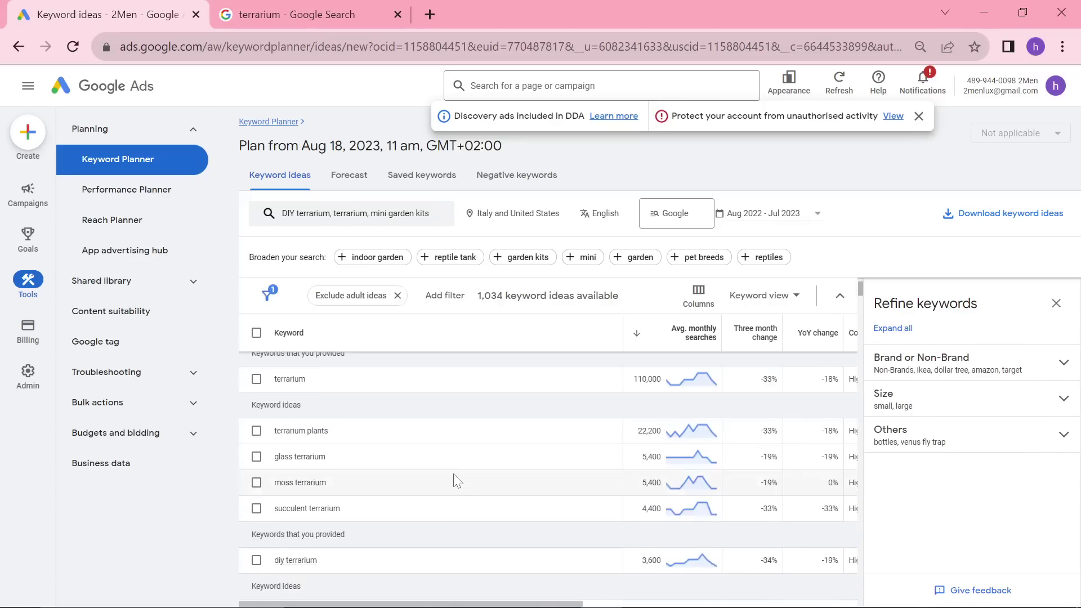
scroll(457, 481, "down", 3)
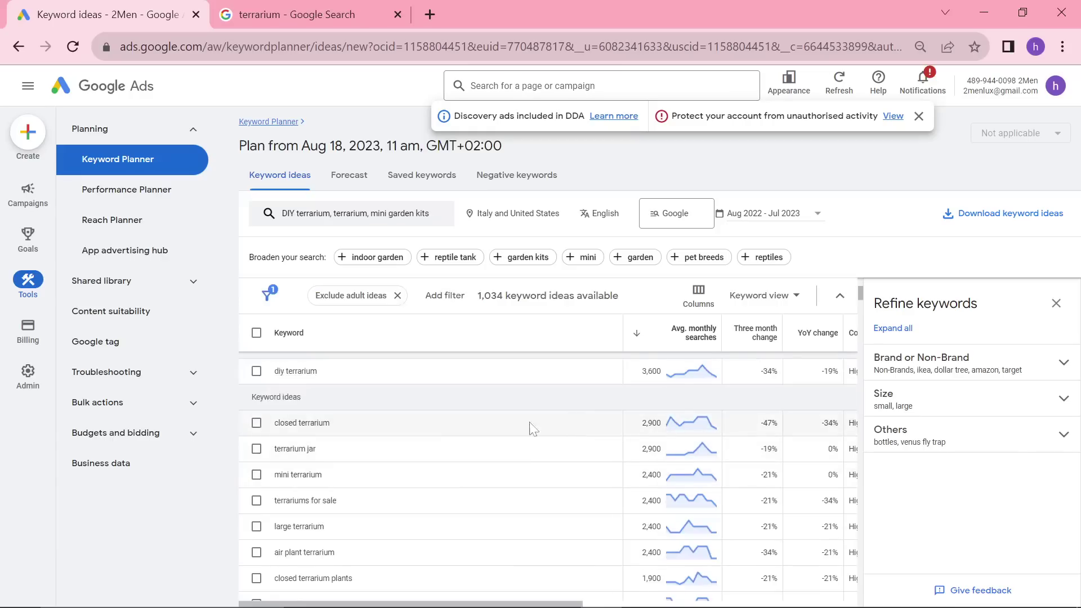
scroll(431, 482, "up", 3)
scroll(427, 483, "down", 5)
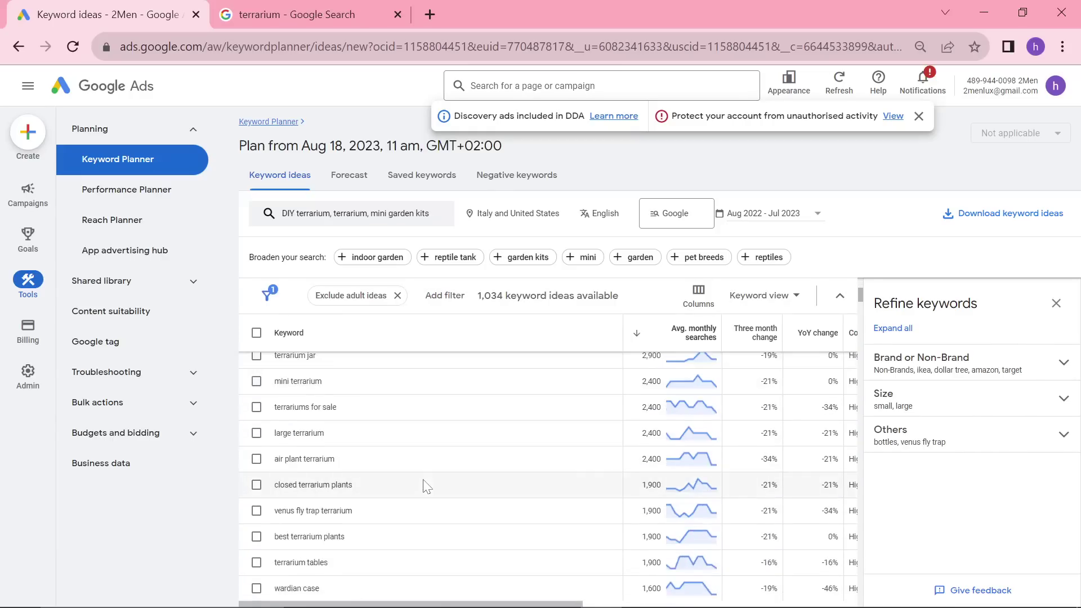
scroll(426, 487, "up", 2)
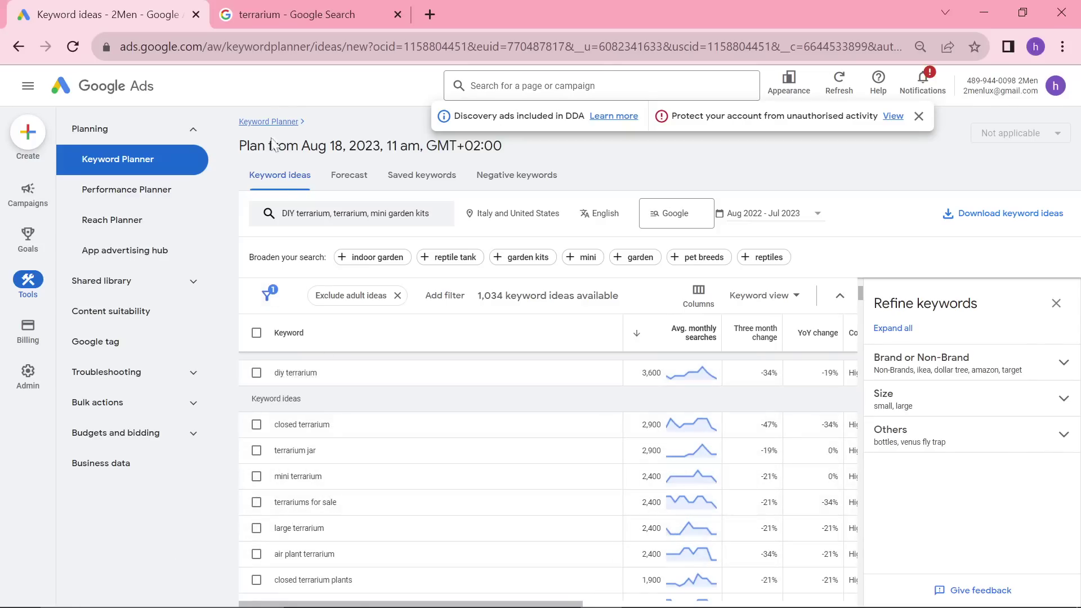
left_click(299, 15)
Step: Change the domain name to everythingterrarium and check everythingterrarium.com's availability
left_click(110, 15)
key("alt+Tab")
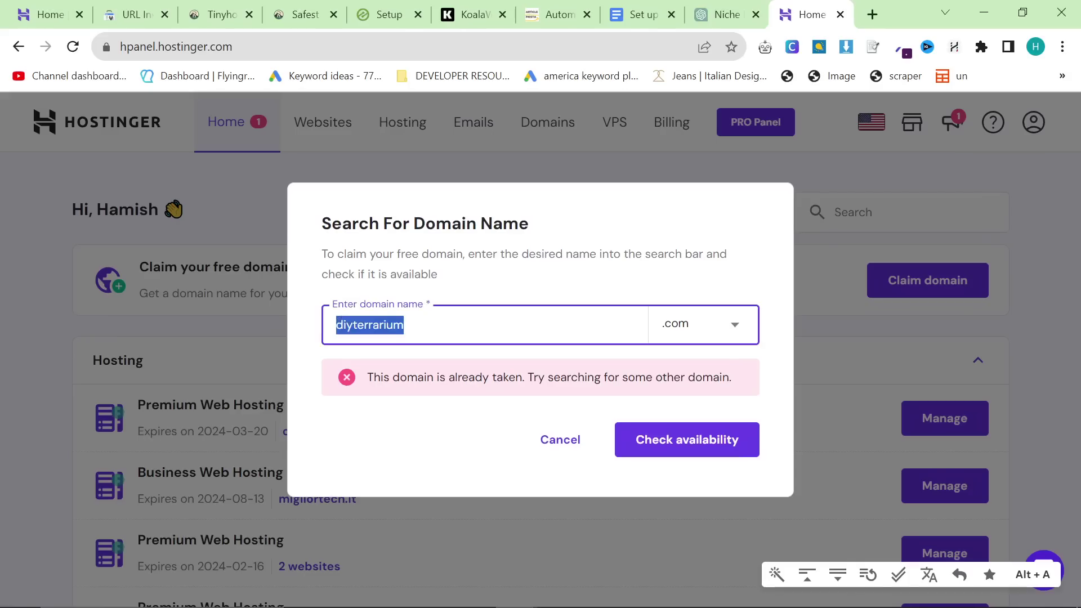
key("Left")
key("shift+Right")
key("shift+Right")
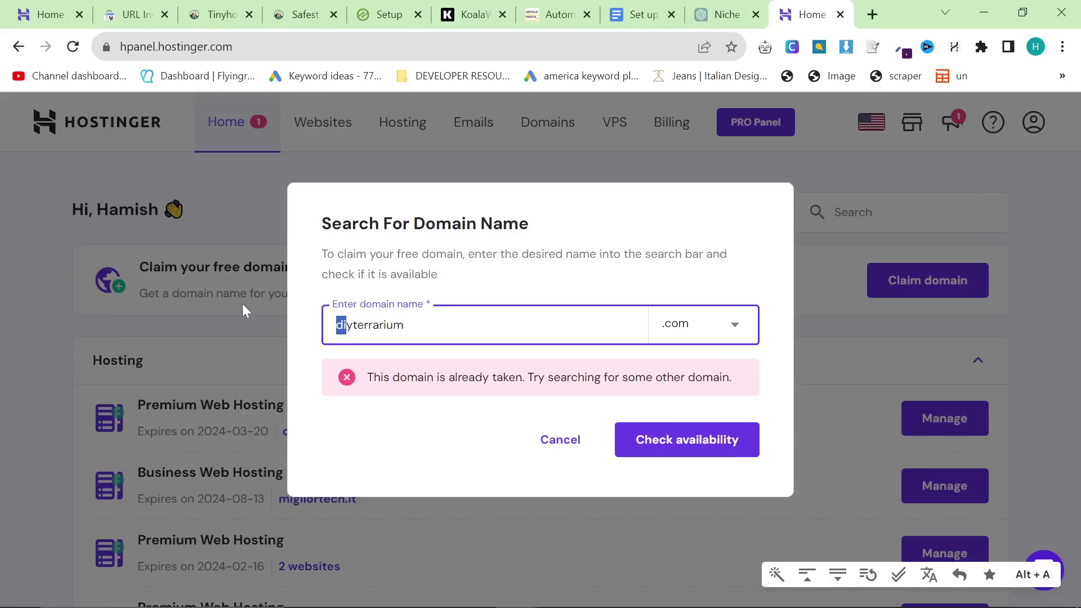
key("Right")
key("Delete")
key("BackSpace")
key("BackSpace")
type("everythin")
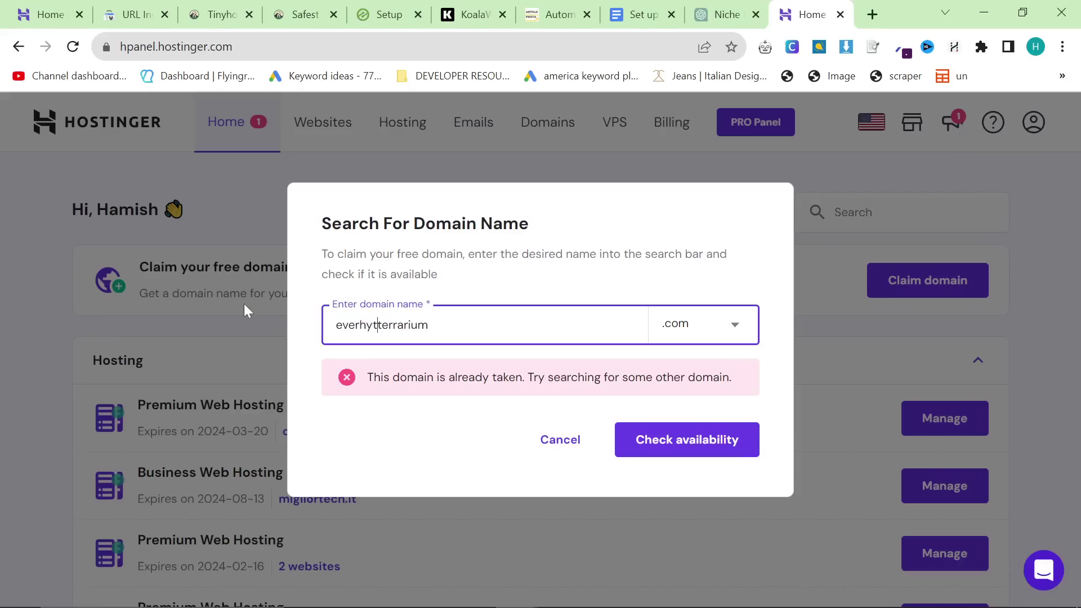
type("g")
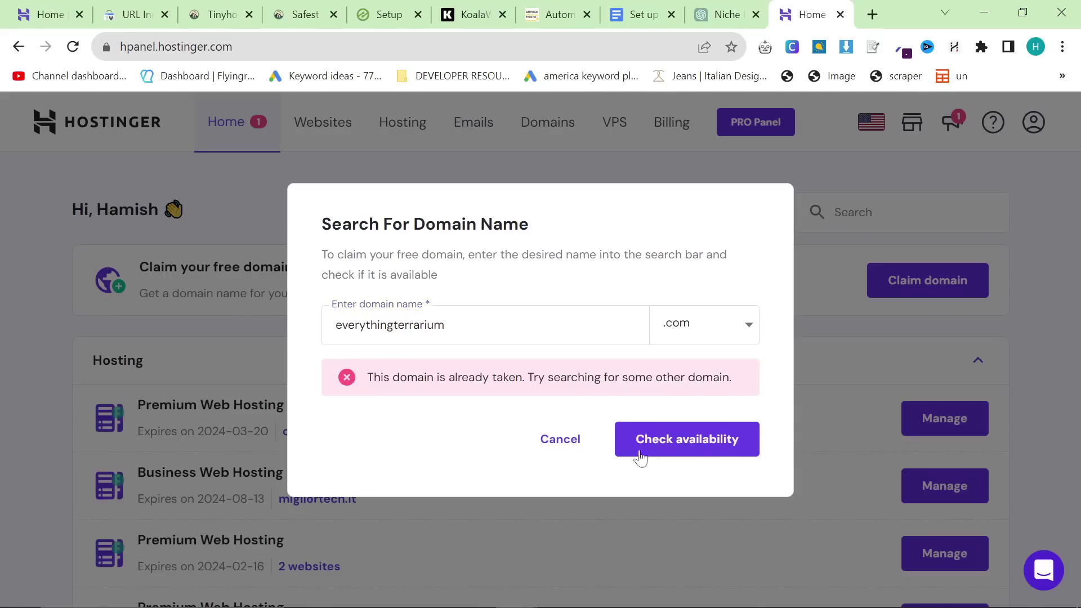
left_click(715, 447)
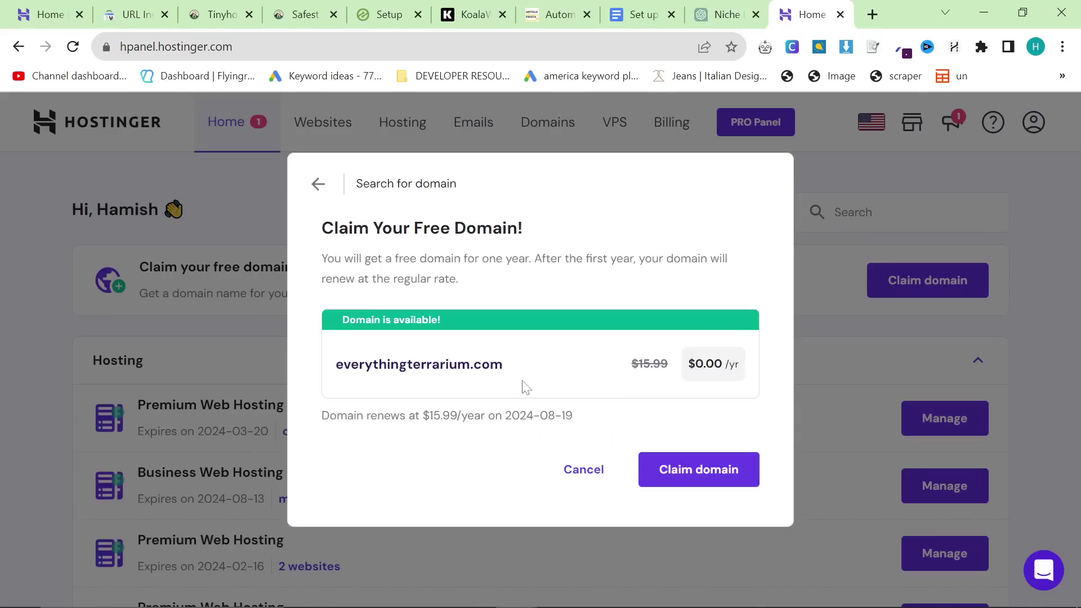
Step: Inspect the everythingterrarium.com result by highlighting the domain name
left_click_drag(328, 366, 499, 383)
left_click(507, 388)
left_click_drag(406, 366, 334, 371)
left_click(573, 401)
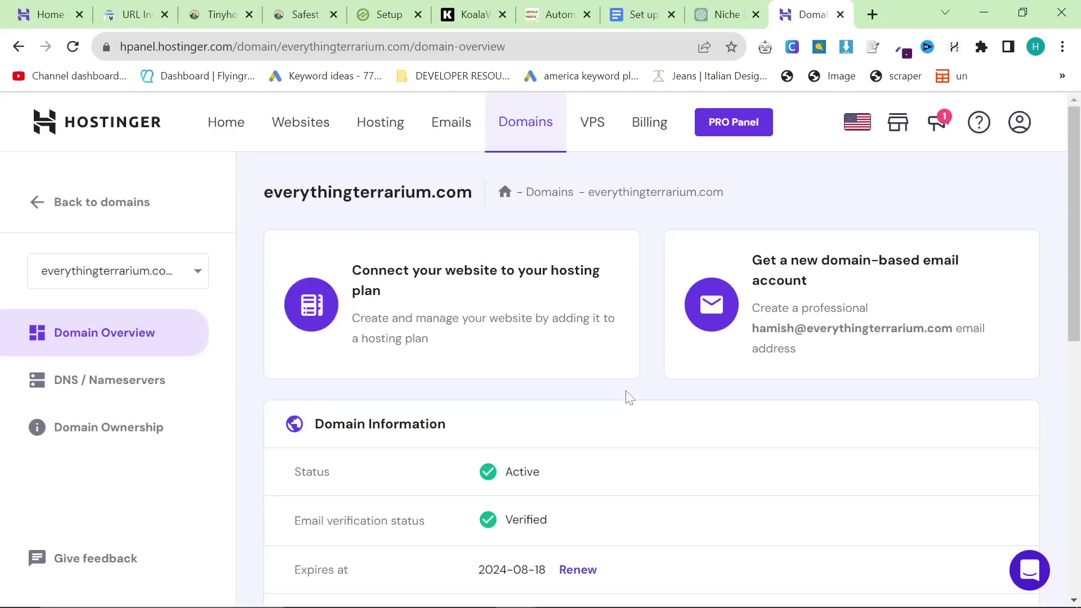
Step: Connect a website to the Business Web Hosting - migliortech.it plan
left_click(512, 321)
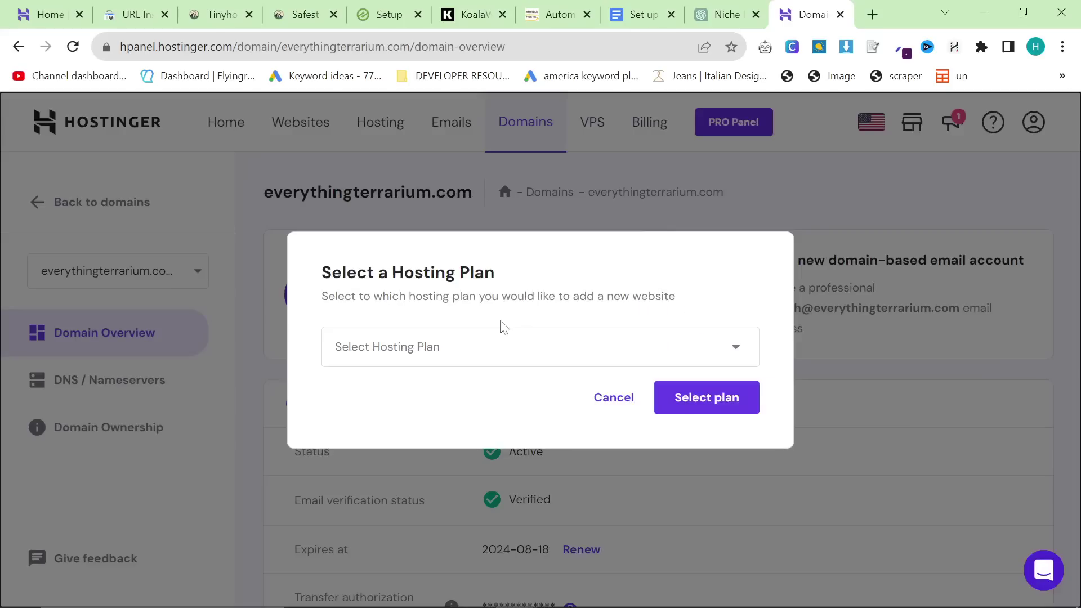
left_click(487, 352)
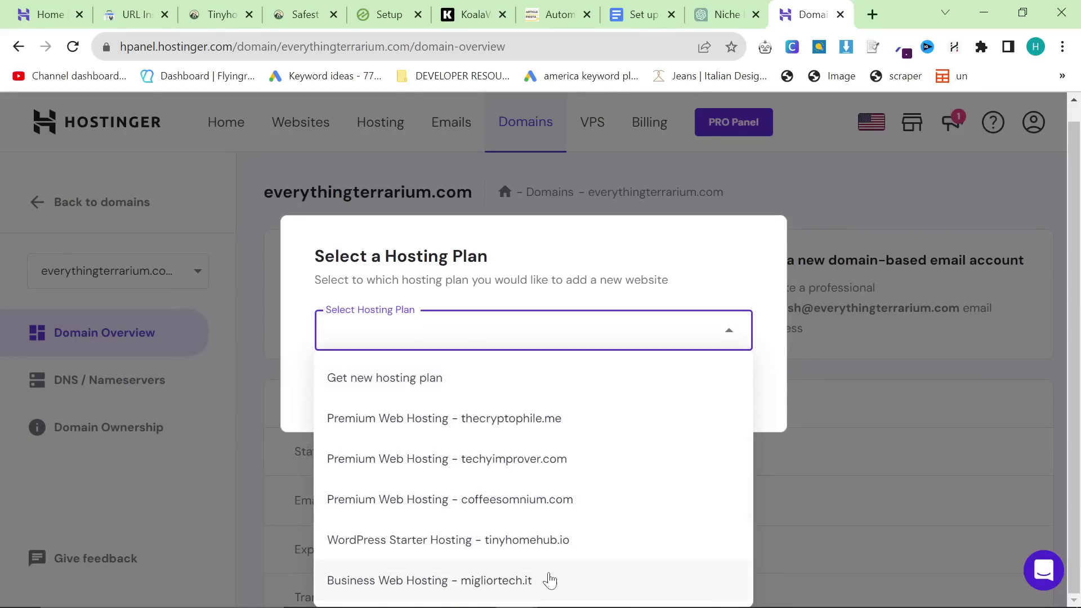
left_click(549, 585)
left_click(674, 400)
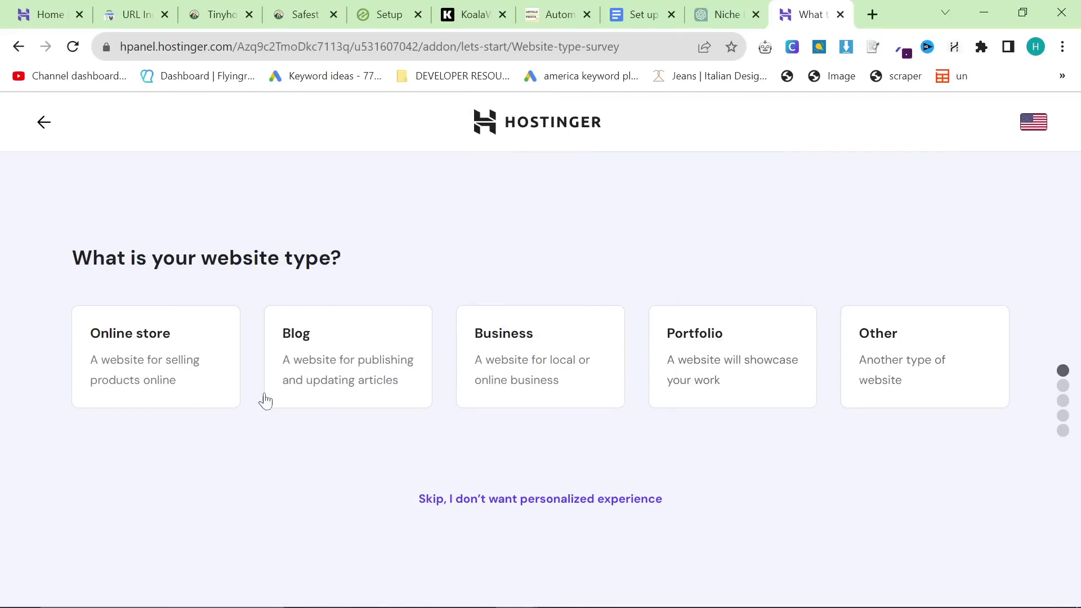
Step: Choose a Blog website, created new, built with WordPress
left_click(382, 377)
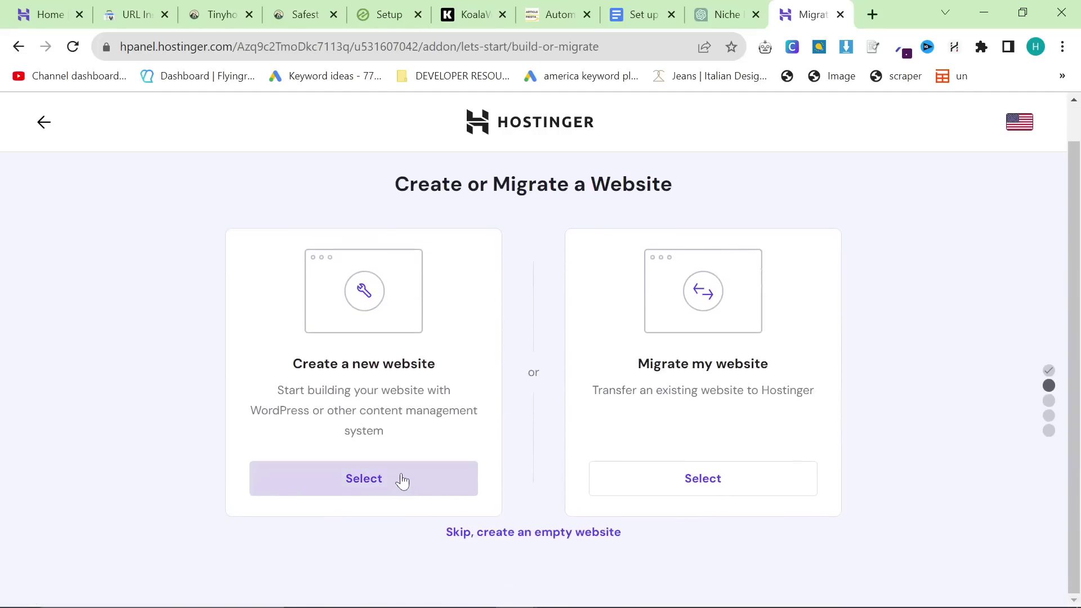
left_click(402, 481)
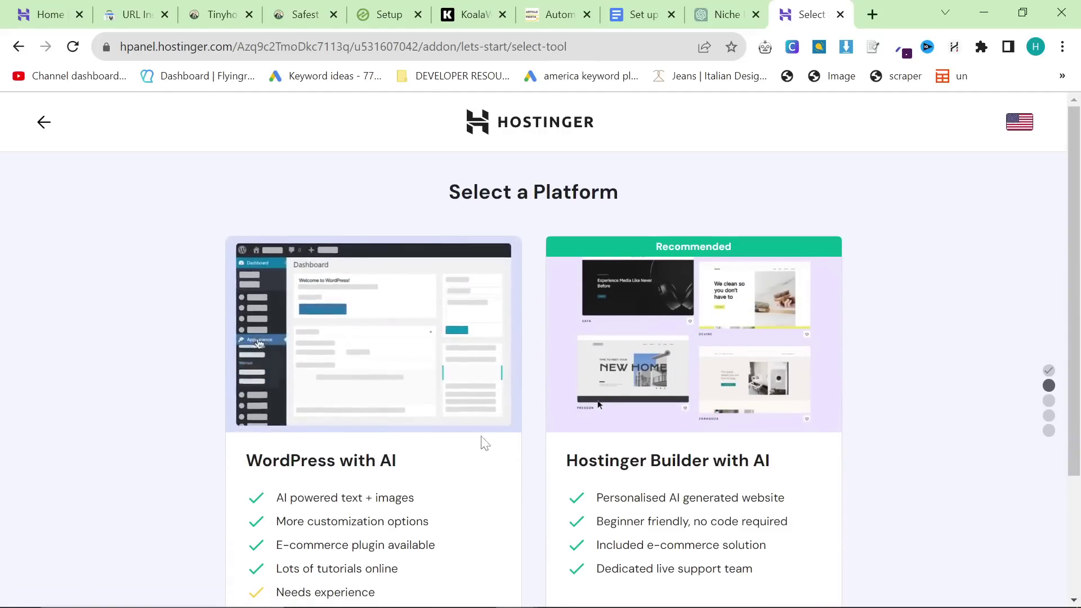
scroll(485, 443, "down", 3)
left_click(414, 475)
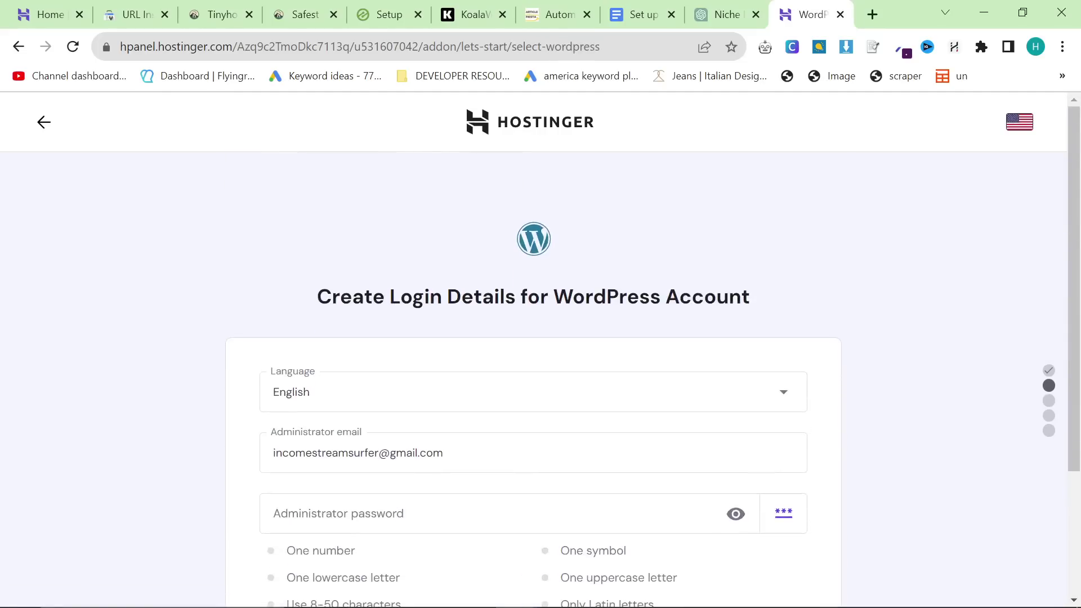
scroll(533, 394, "down", 3)
Step: Replace the administrator password with a stronger one and submit the WordPress login details
left_click(496, 345)
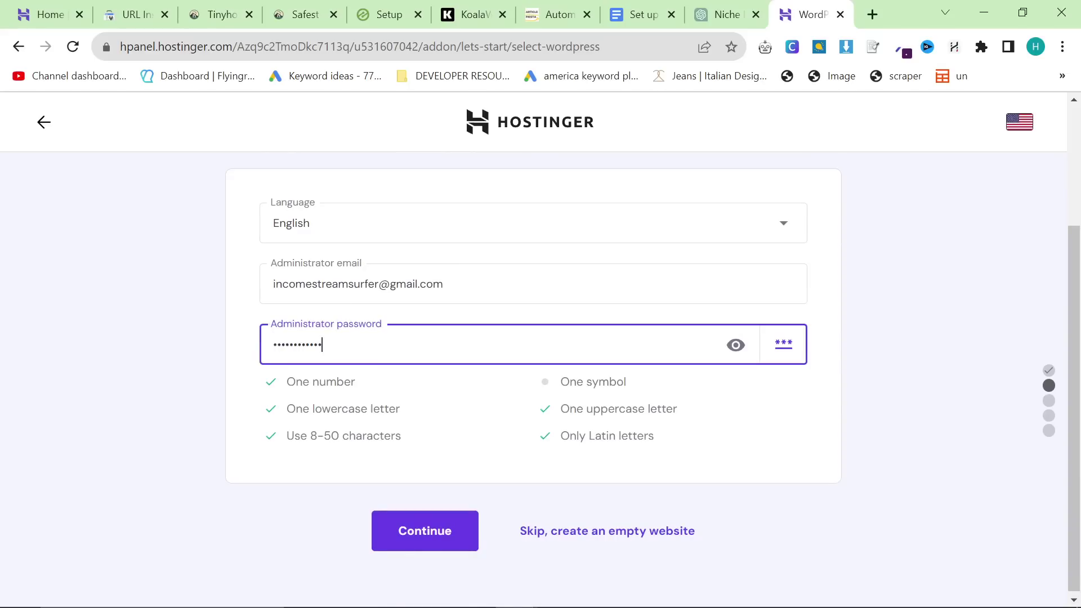
key("ctrl+a")
type("•")
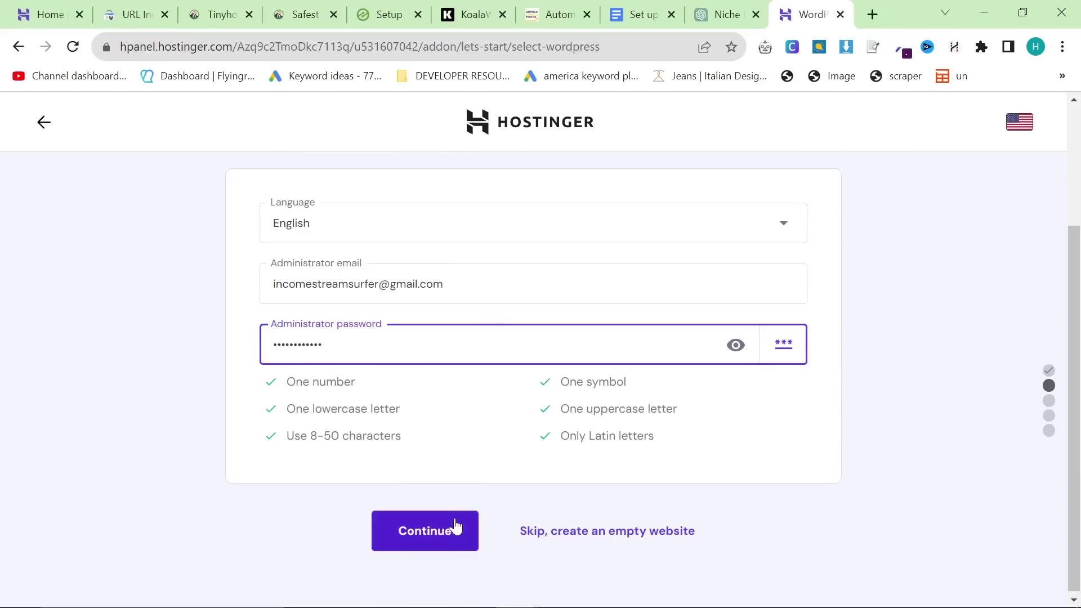
left_click(465, 503)
Step: Untick MonsterInsights, OptinMonster, All in one SEO and WPForms, continuing without plugins
scroll(361, 410, "down", 3)
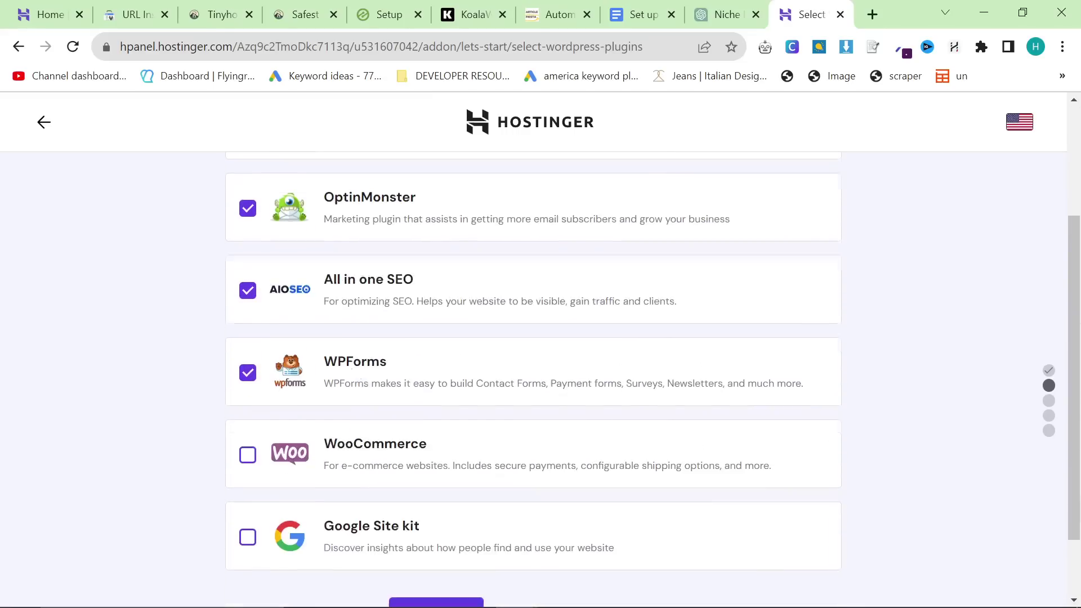
scroll(316, 366, "up", 3)
left_click(248, 296)
left_click(248, 377)
left_click(248, 460)
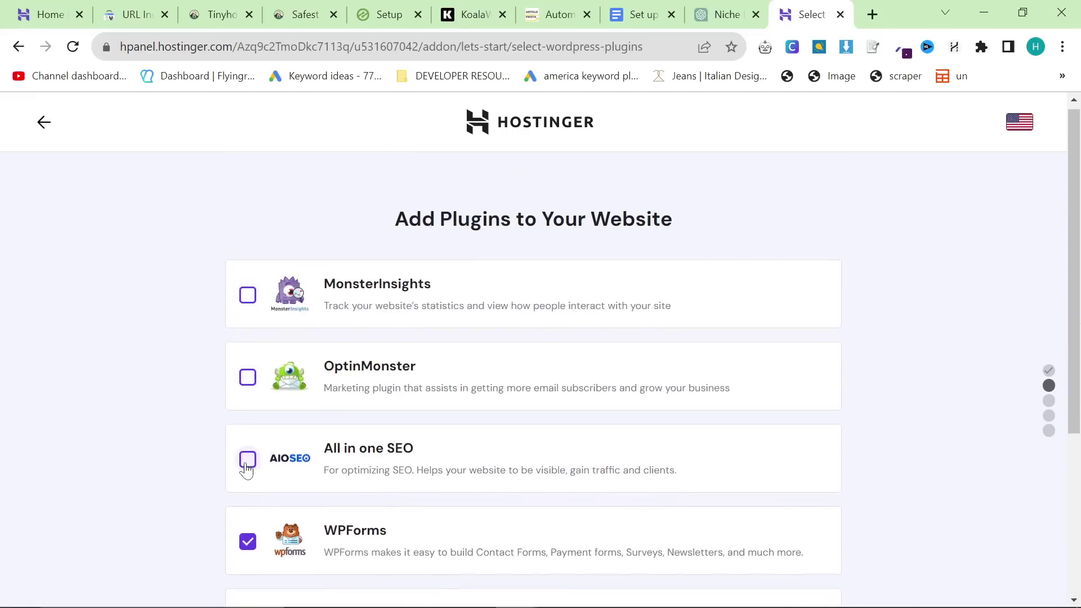
scroll(248, 428, "down", 3)
left_click(247, 372)
scroll(338, 451, "down", 2)
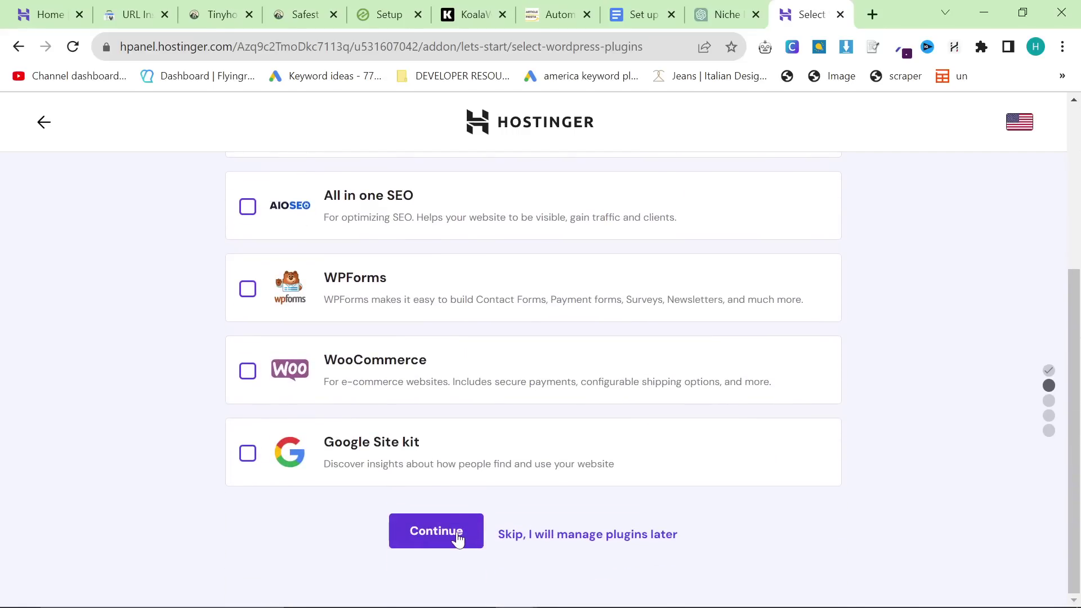
left_click(458, 538)
Step: Preview the default design zoomed out, then browse more templates in the gallery
scroll(407, 482, "down", 4)
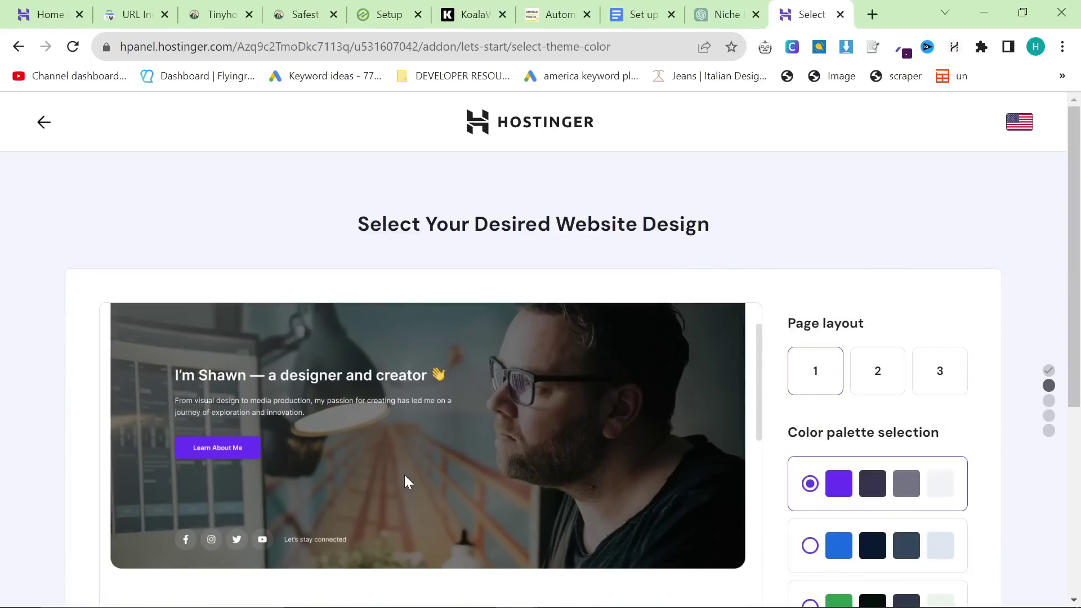
scroll(405, 482, "up", 3)
scroll(213, 459, "down", 3)
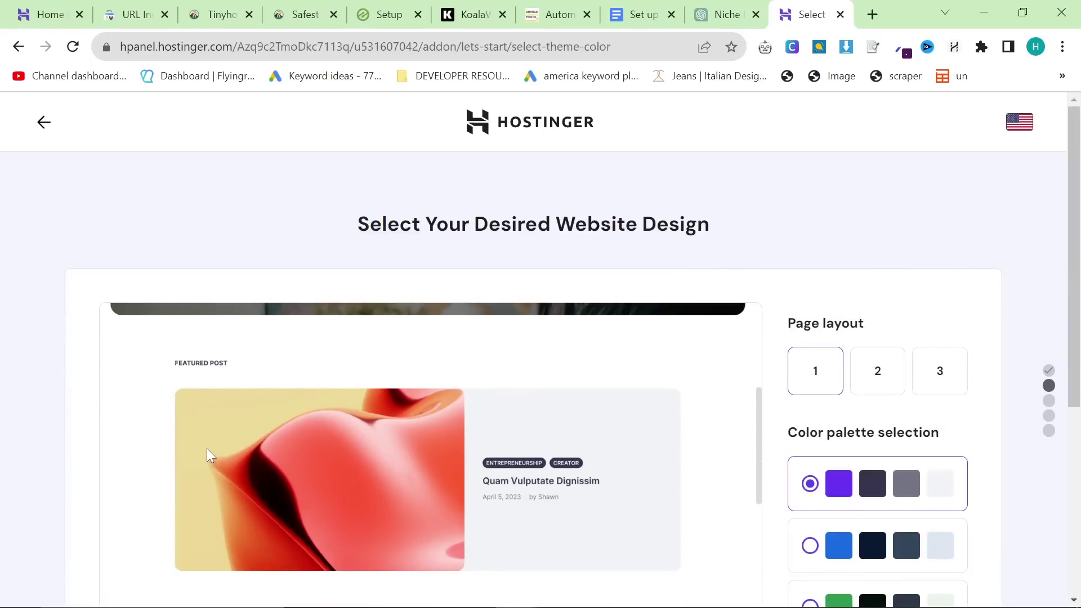
key("ctrl+minus")
key("ctrl+minus")
key("ctrl+minus")
scroll(325, 459, "down", 5)
scroll(438, 448, "down", 3)
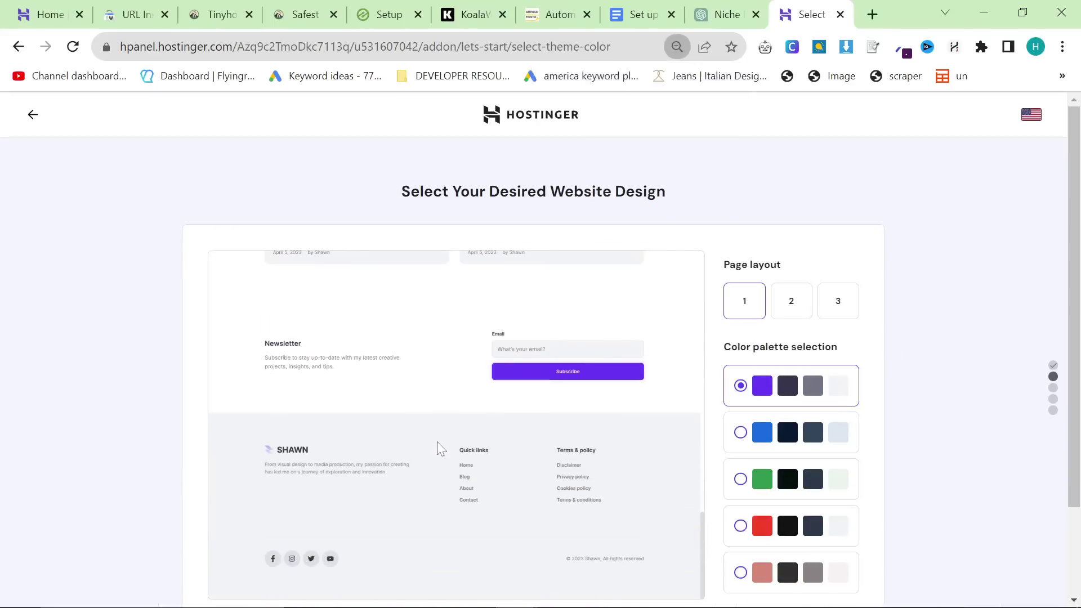
scroll(437, 447, "up", 10)
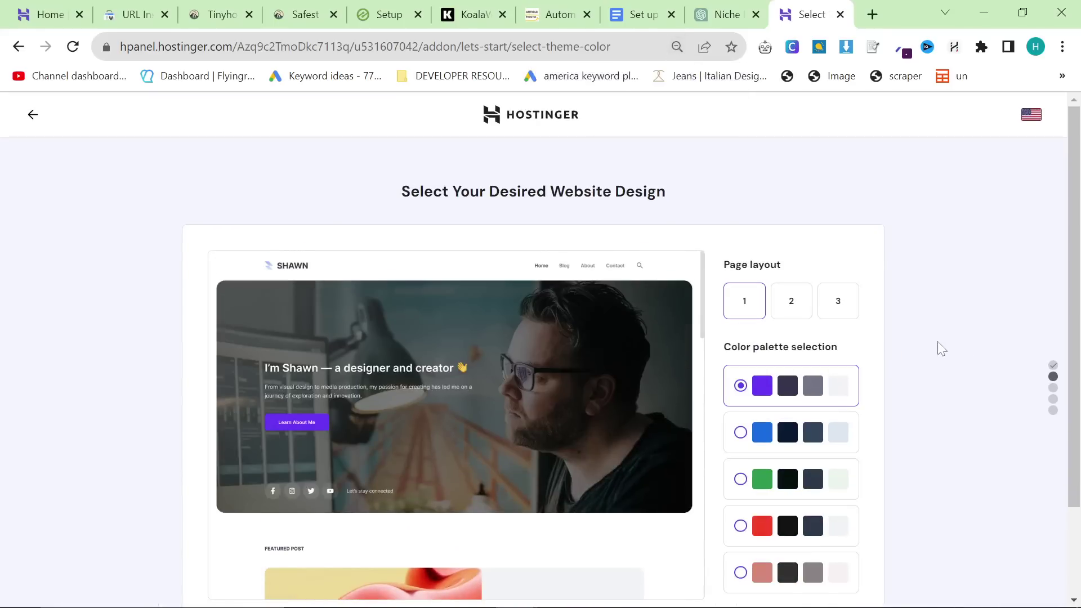
scroll(793, 342, "down", 2)
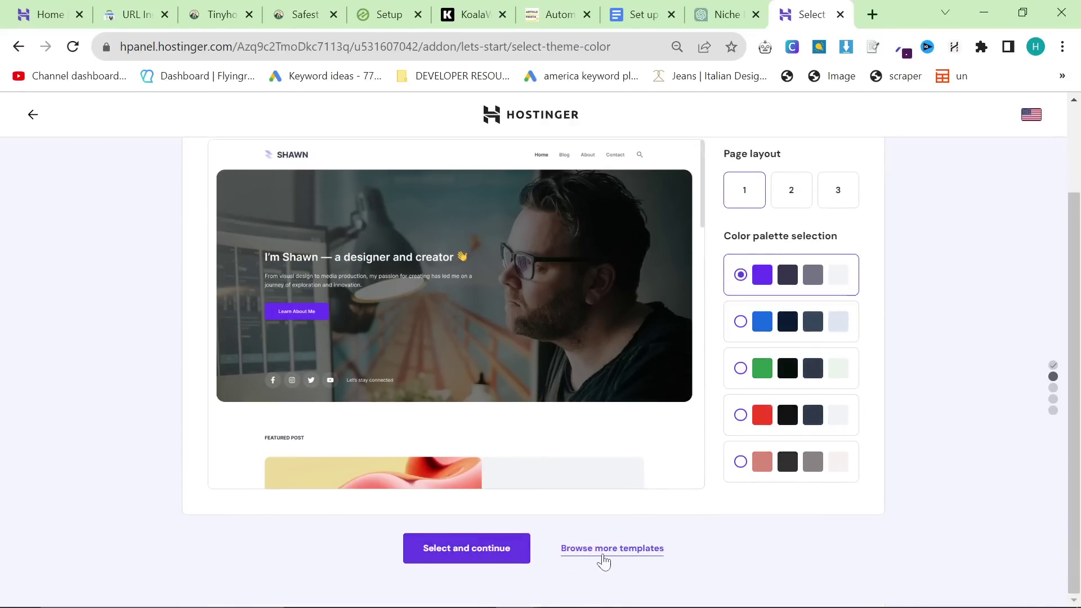
left_click(478, 557)
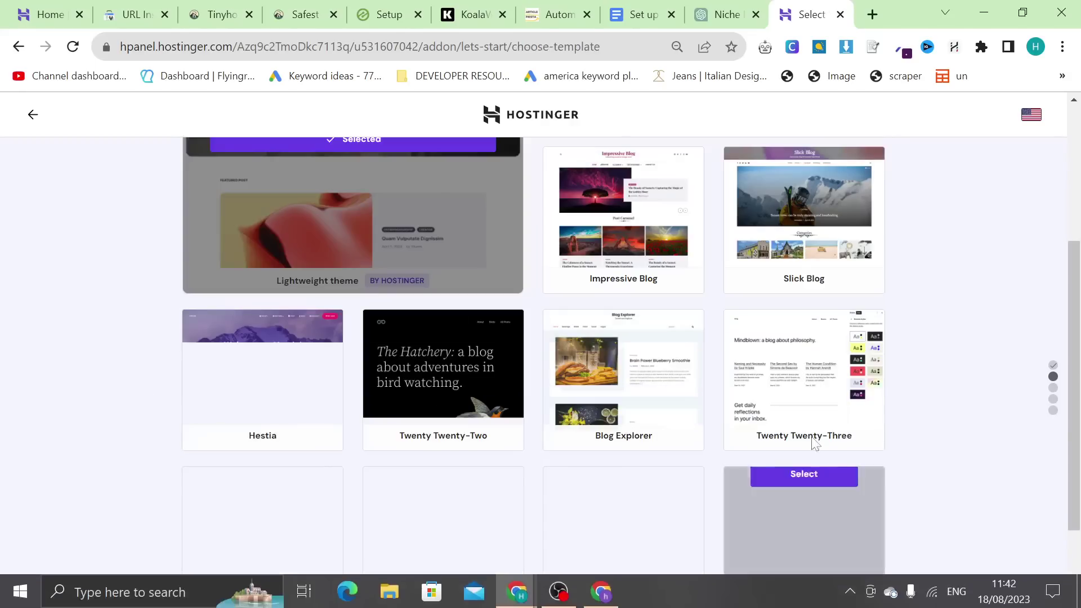
Step: Choose the Twenty Twenty-Three theme and enter 'Everything Terrarium' as the brand name
left_click(813, 357)
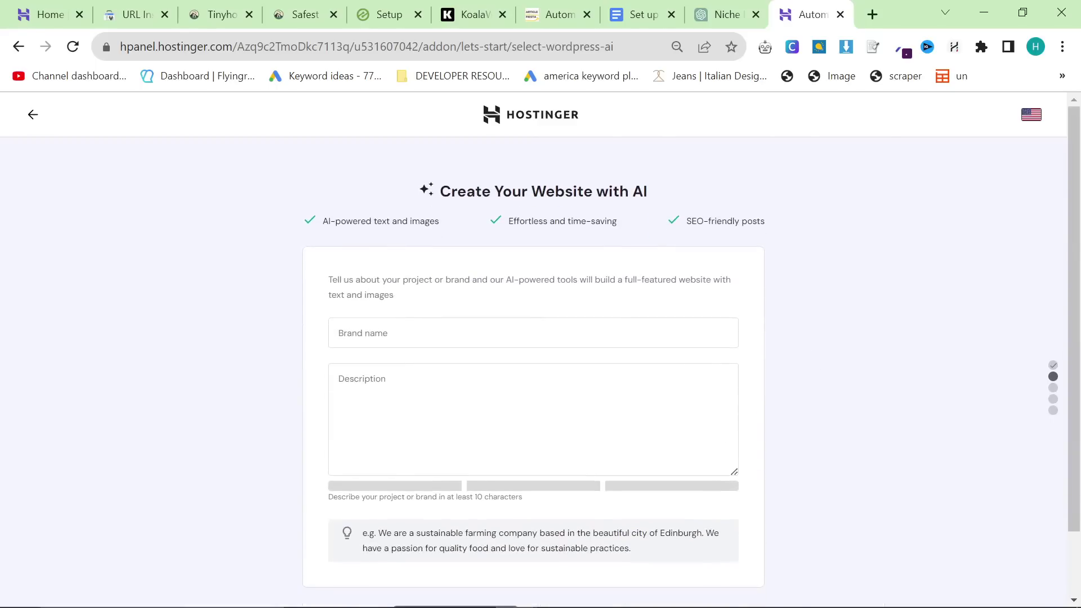
scroll(533, 349, "down", 2)
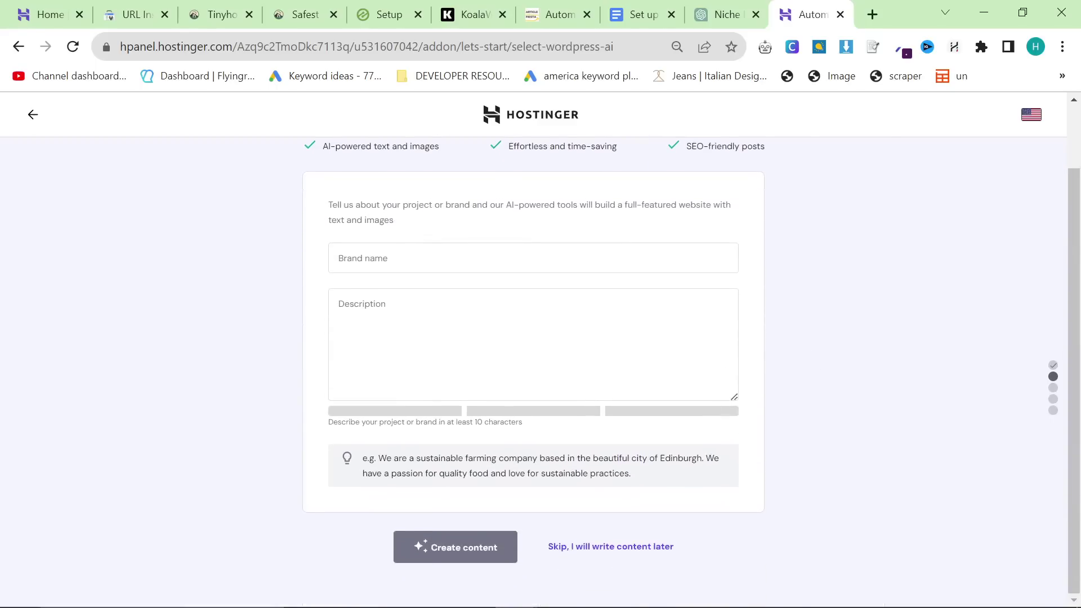
left_click(442, 258)
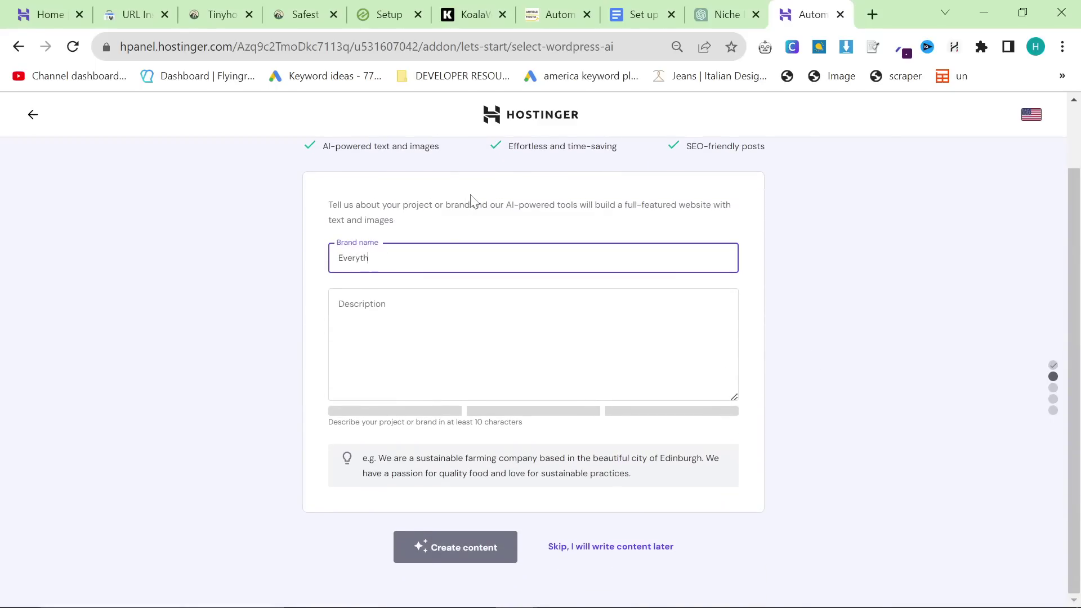
type("Everything Terrarium")
key("alt+Tab")
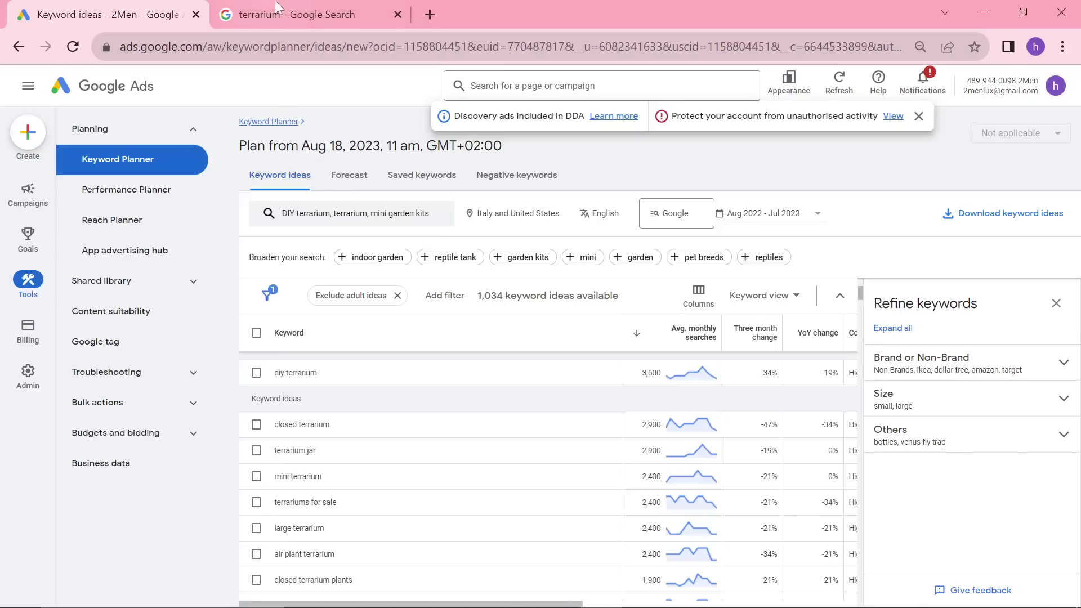
left_click(274, 7)
left_click_drag(275, 107, 235, 107)
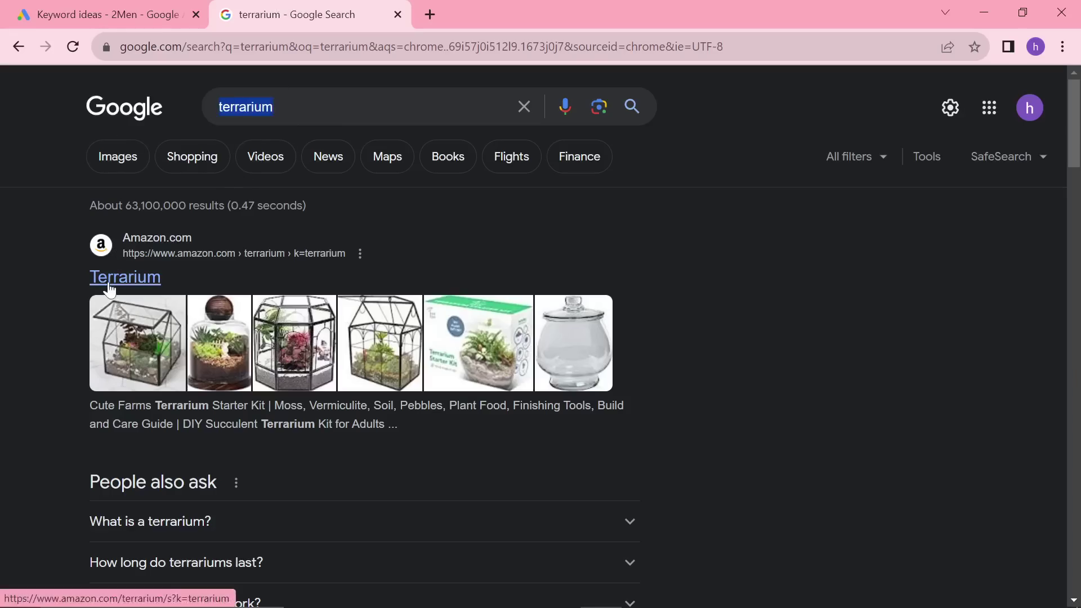
key("alt+Tab")
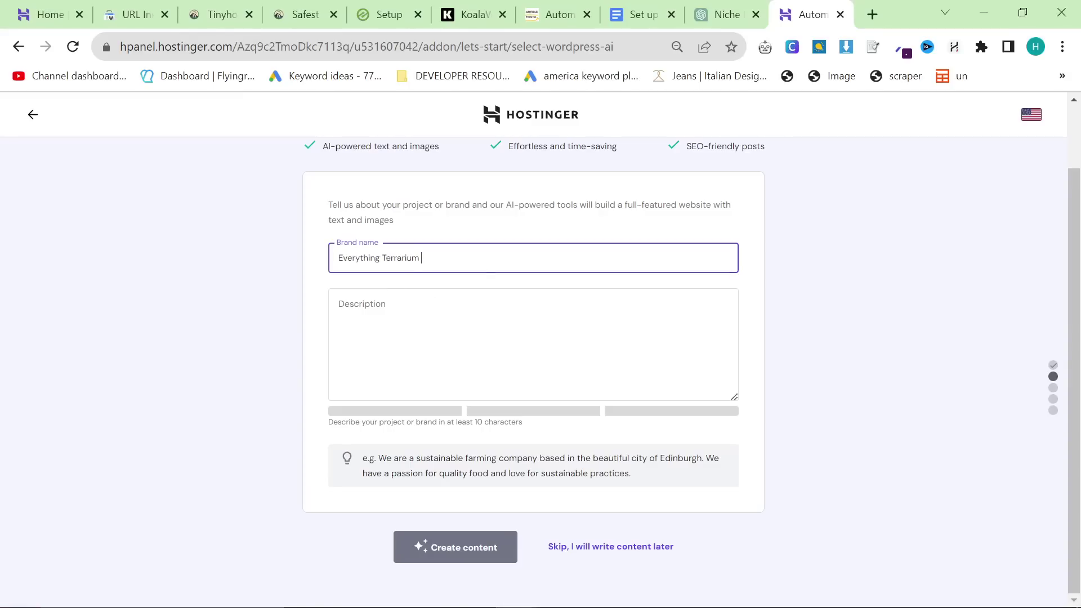
Step: Write the Everything Terrarium site description, generate content, and assign everythingterrarium.com as the domain
left_click(584, 291)
type("EVery")
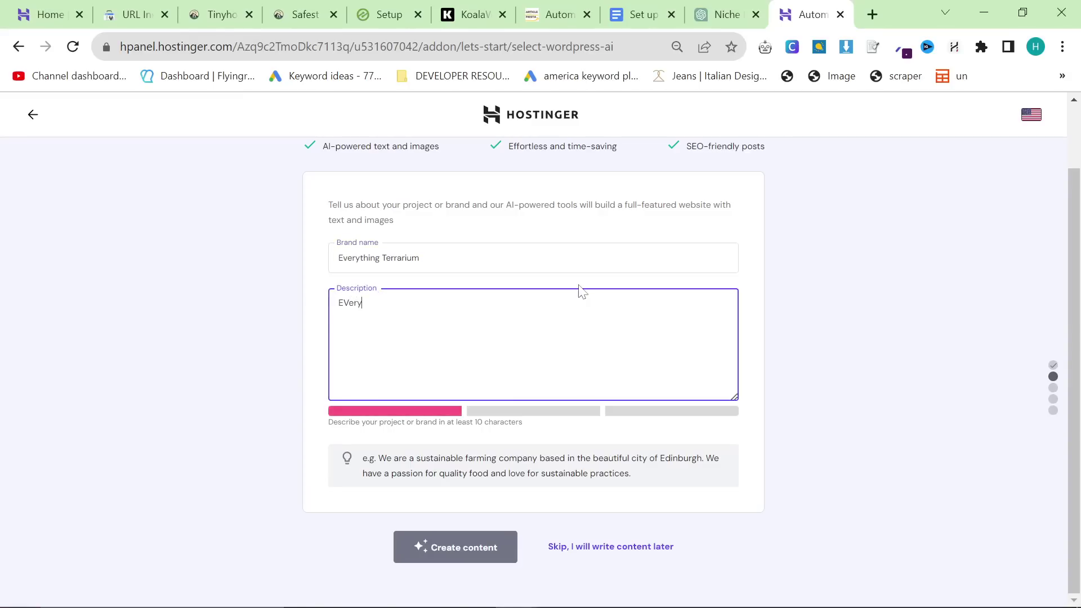
key("BackSpace")
key("BackSpace")
key("BackSpace")
key("BackSpace")
key("BackSpace")
type("Everything Terrarium is a niche website which")
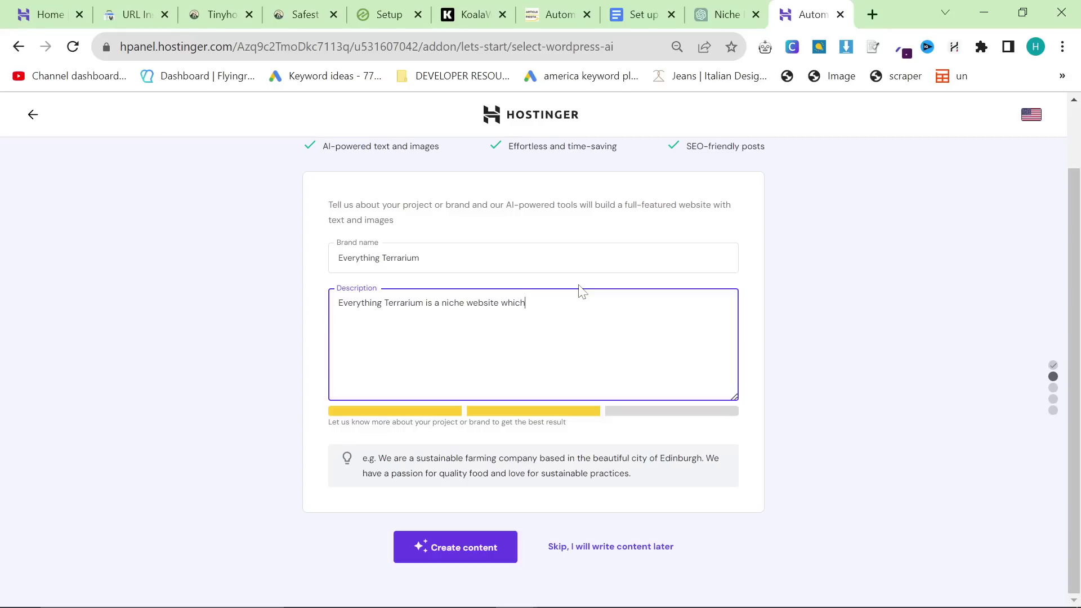
type("cus")
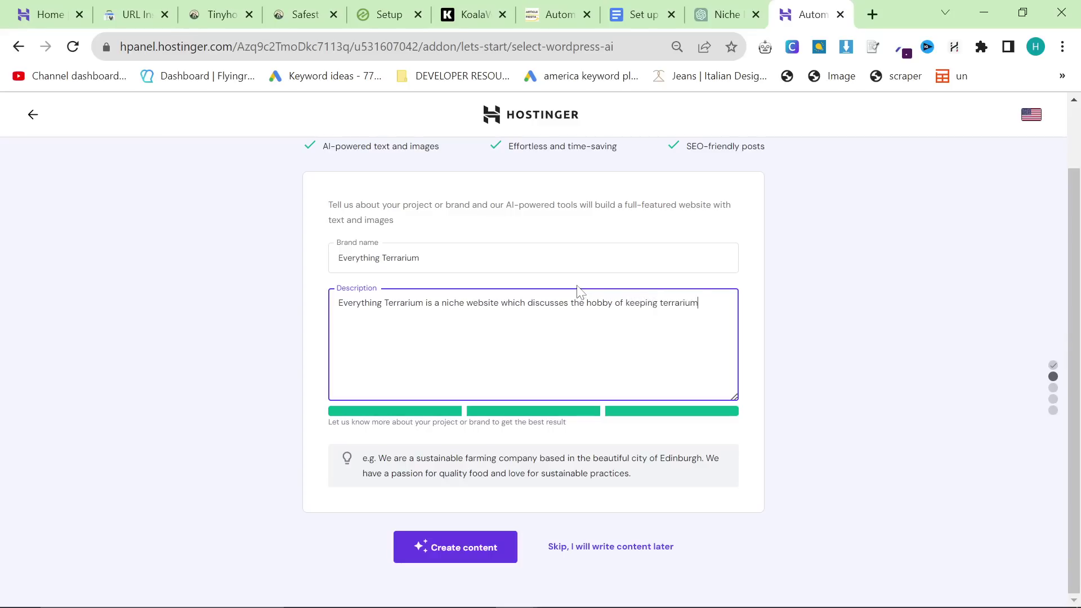
left_click(662, 303)
key("BackSpace")
type("T")
left_click(493, 549)
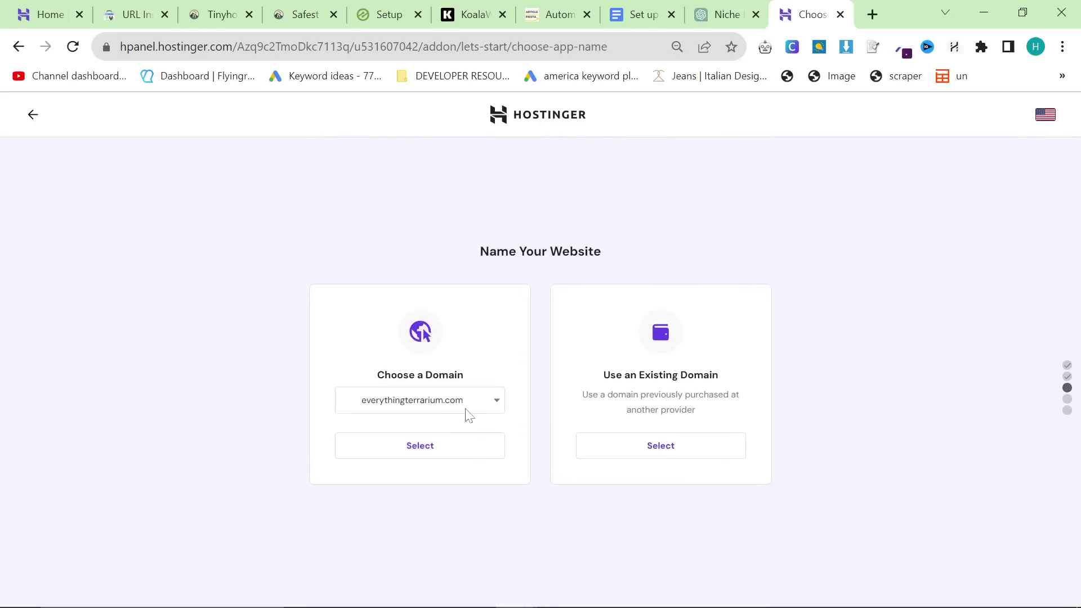
left_click(428, 445)
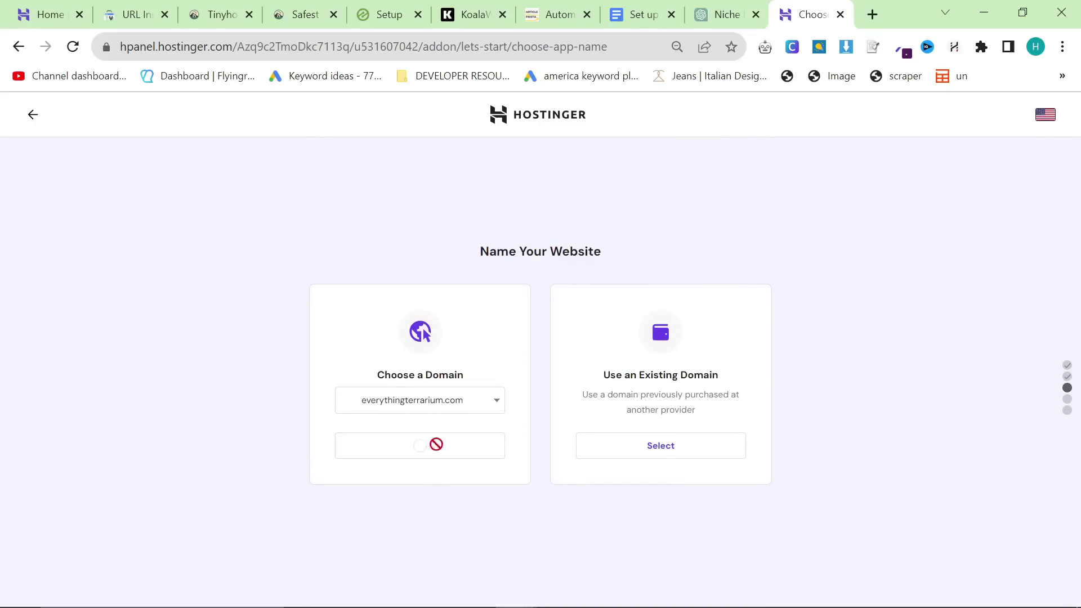
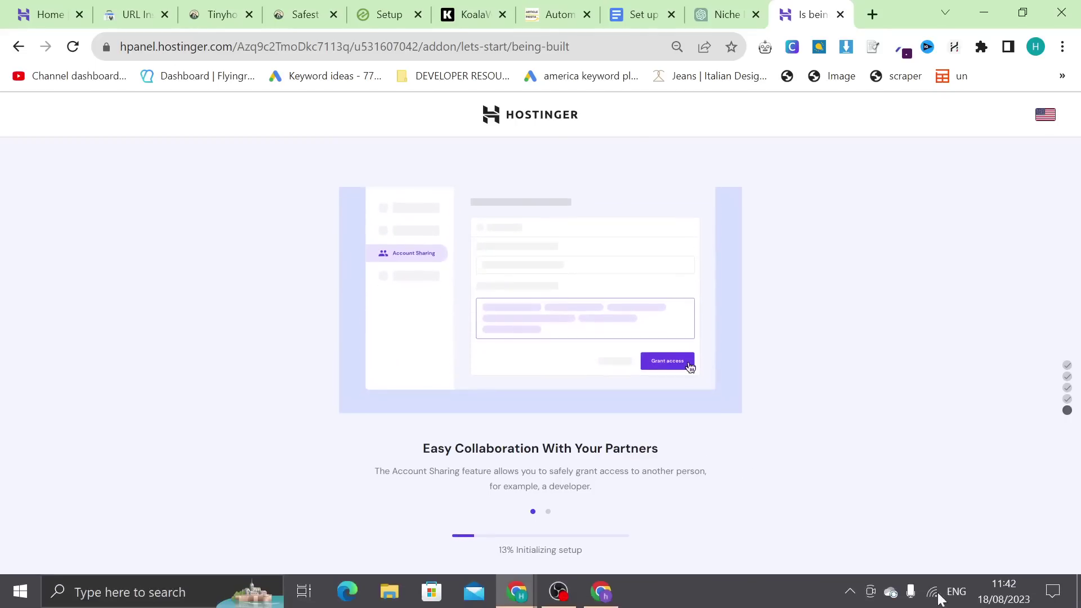
Step: Highlight checklist item 2 in red to mark it done
left_click(648, 11)
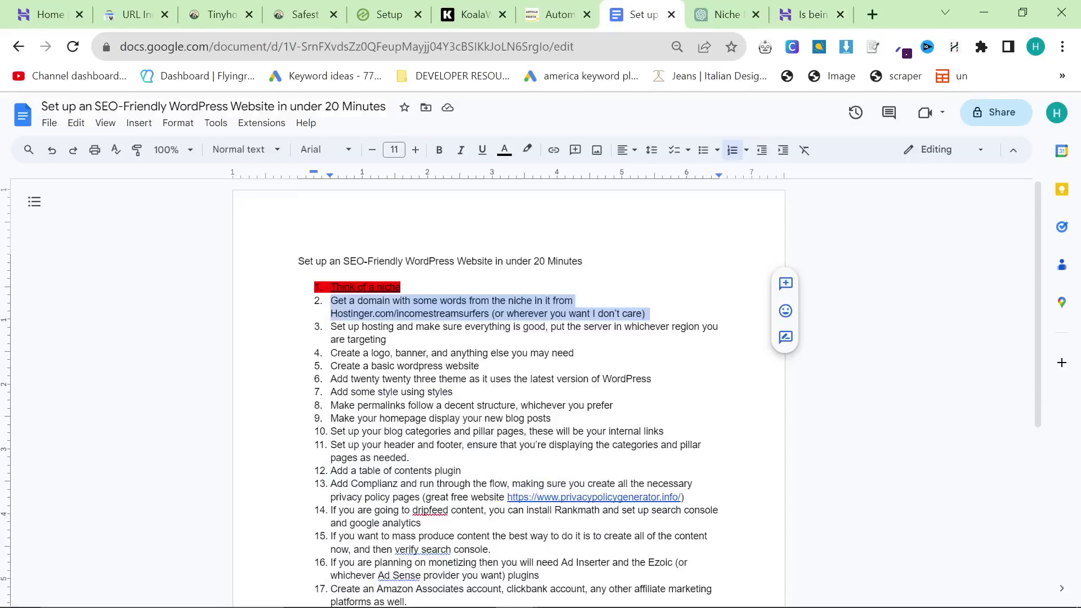
left_click(527, 149)
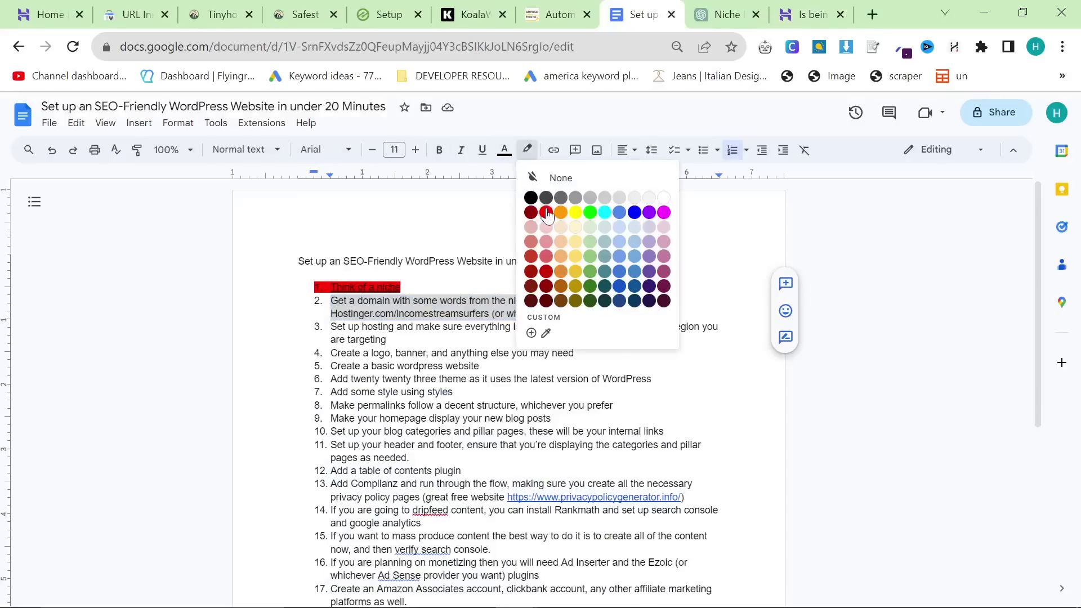
left_click(546, 212)
Step: Select all of checklist item 3 and highlight it in red
triple_click(376, 327)
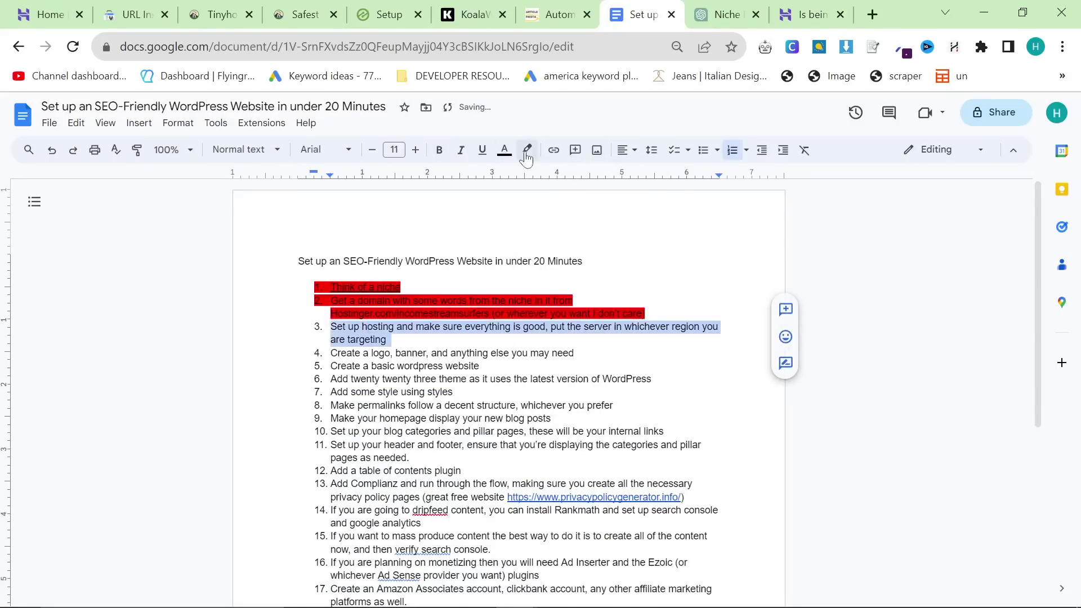
left_click(526, 153)
left_click(546, 213)
double_click(410, 353)
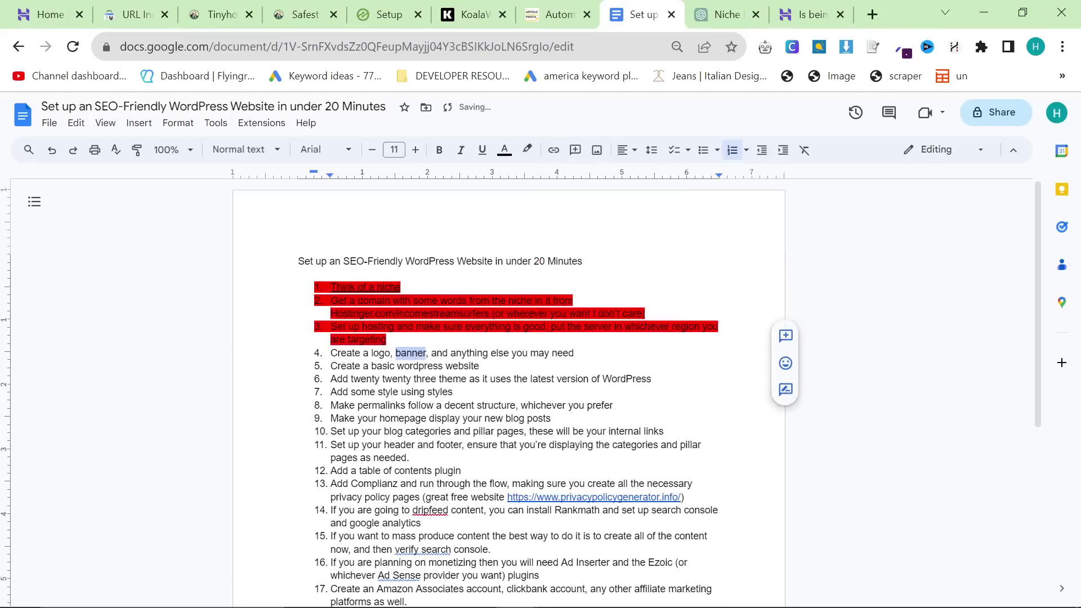
left_click(482, 366)
key("super")
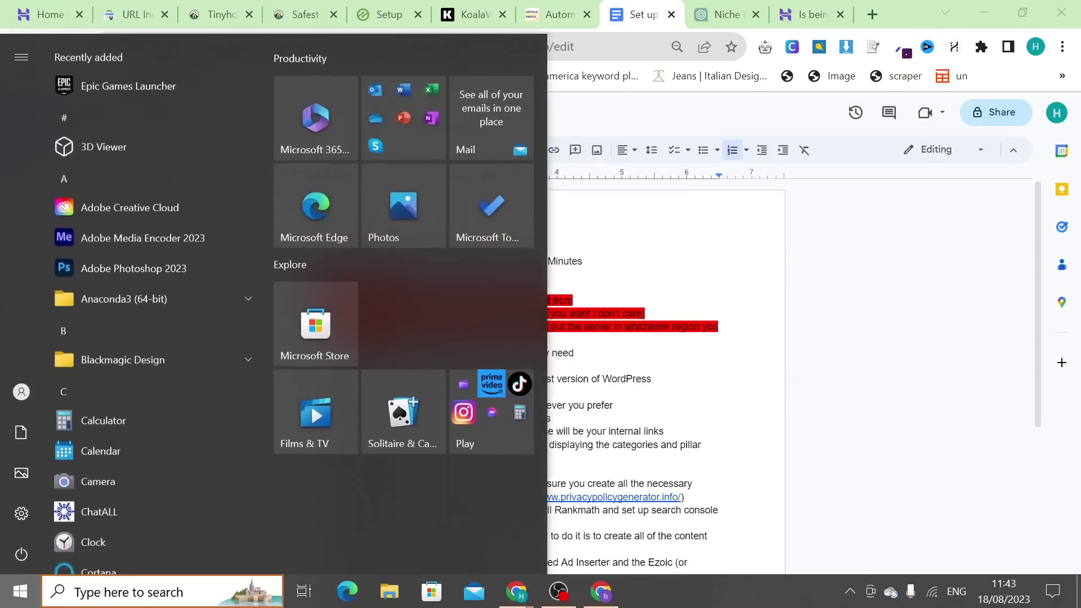
Step: Launch Discord and open the Midjourney Bot direct message
key("alt+Tab")
key("super")
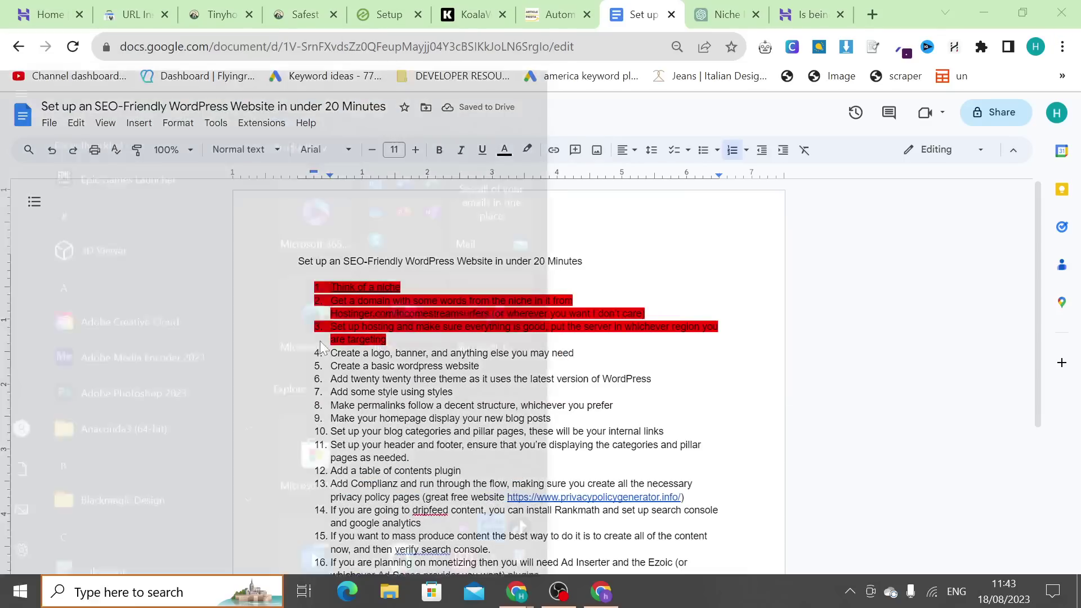
type("discord")
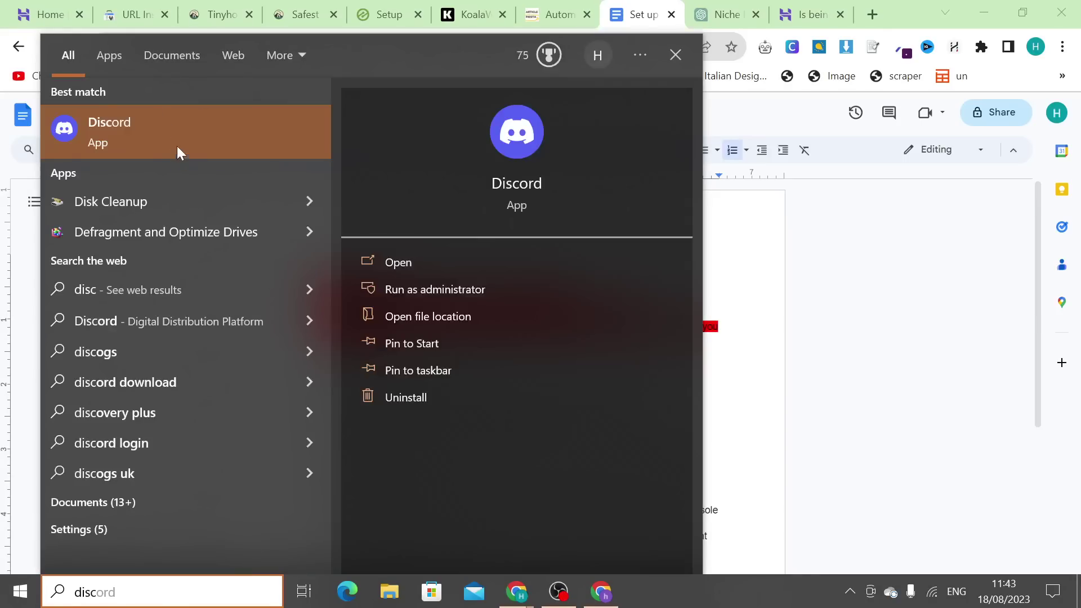
left_click(177, 150)
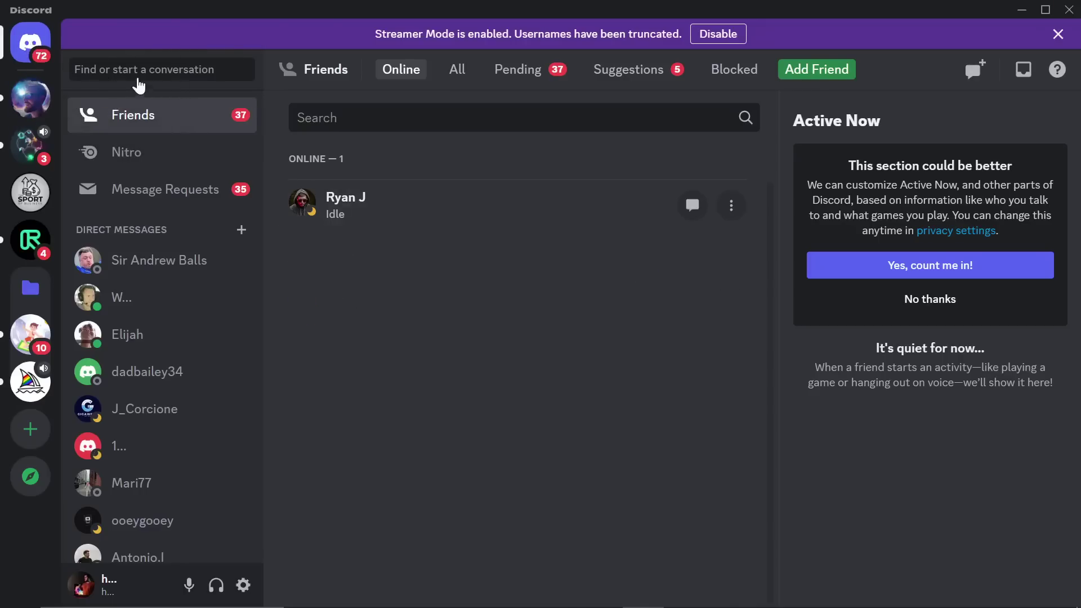
left_click(141, 74)
type("midjou")
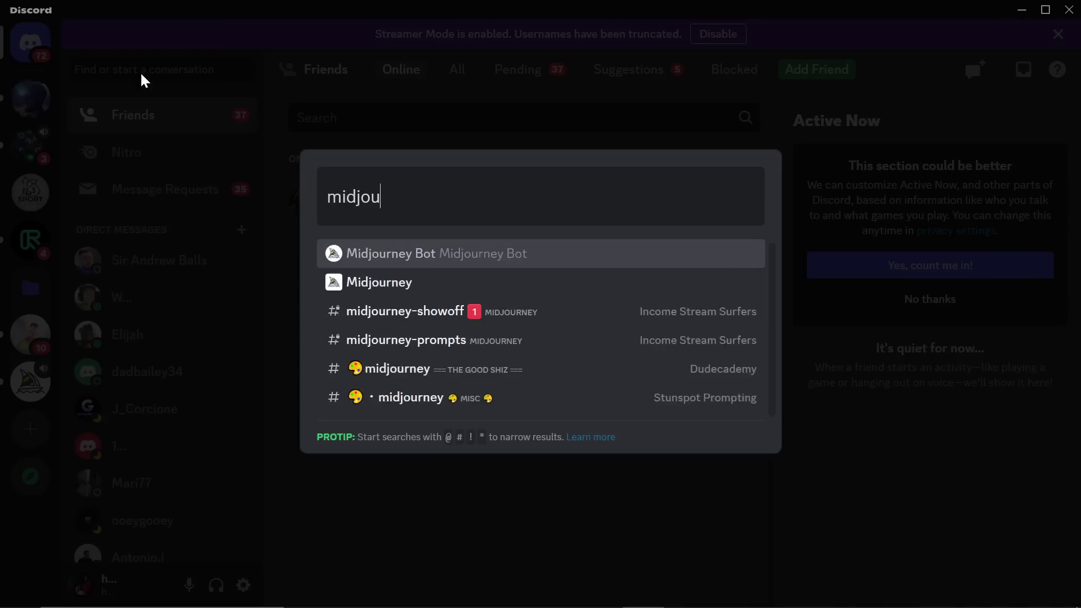
left_click(420, 268)
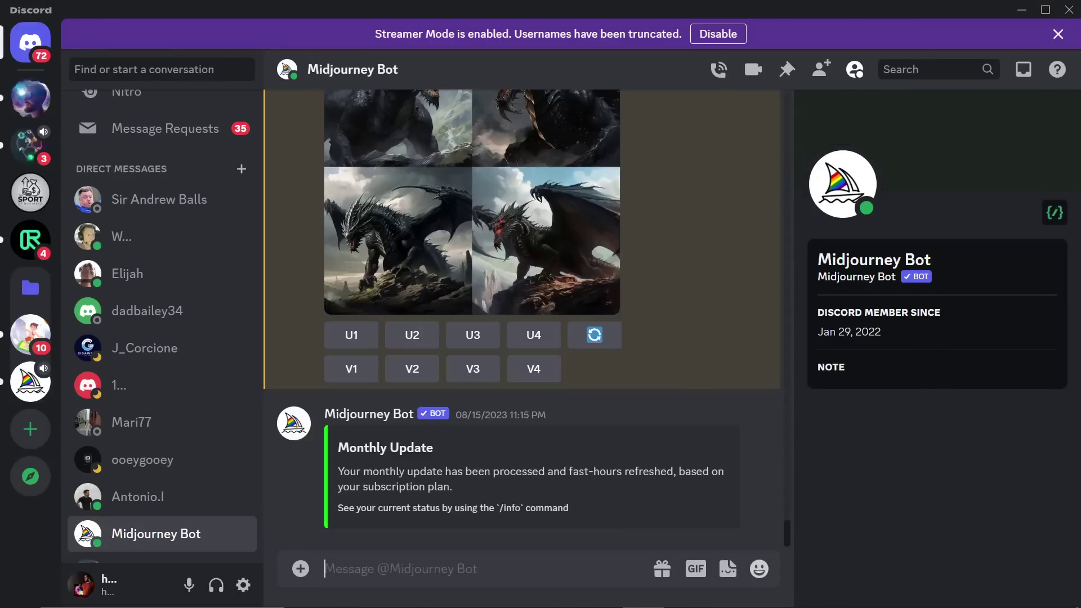
Step: Send /imagine with the prompt 'a glass terrarium with a venus fly trap inside, cartoon logo'
type("/imagine")
key("Tab")
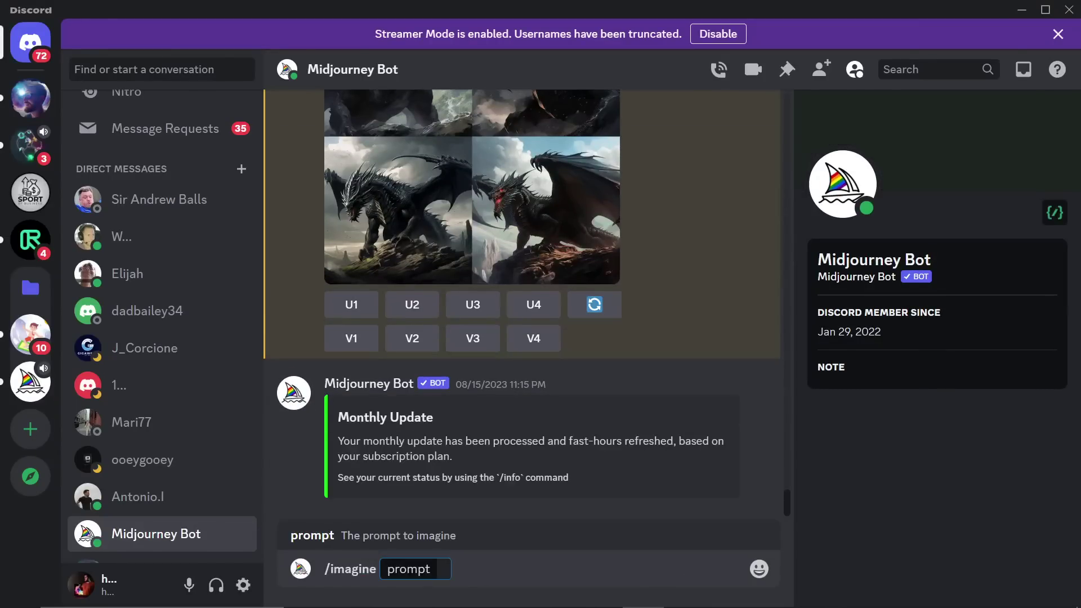
type("a glass")
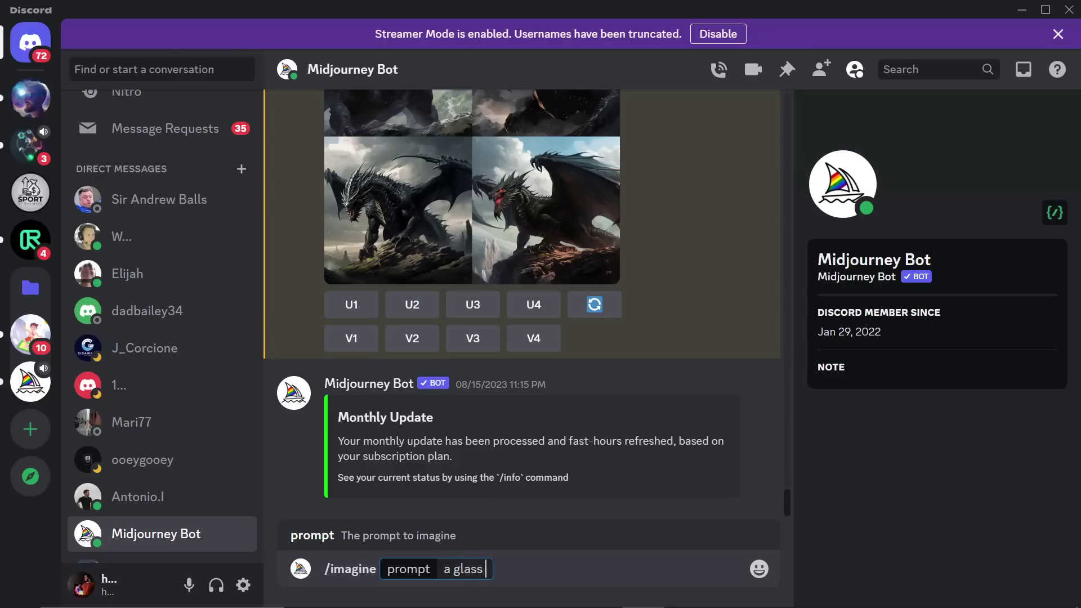
type(" terrarium with")
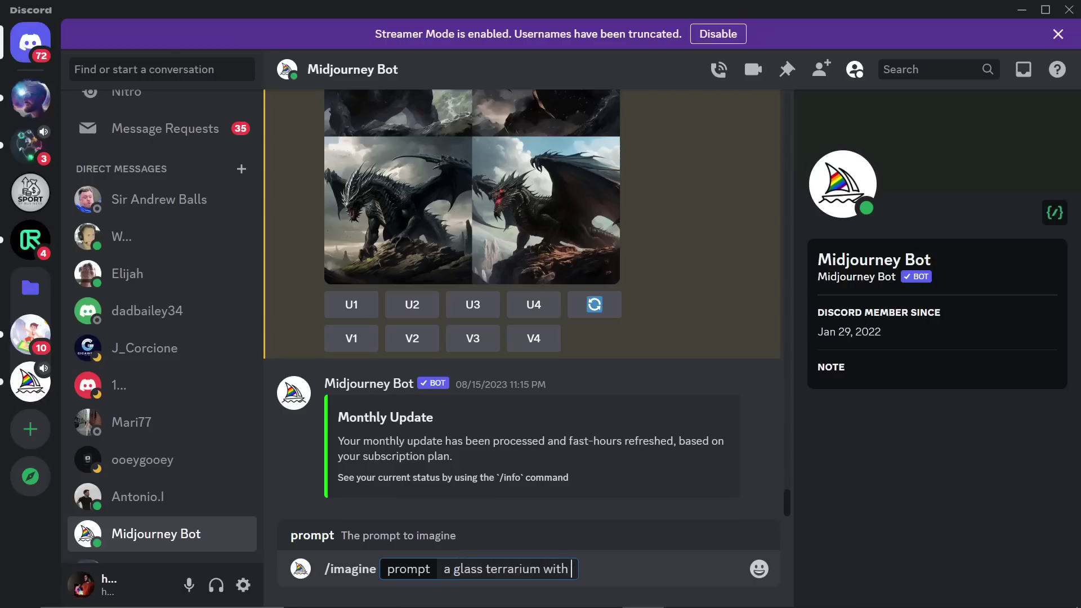
type(" a venus")
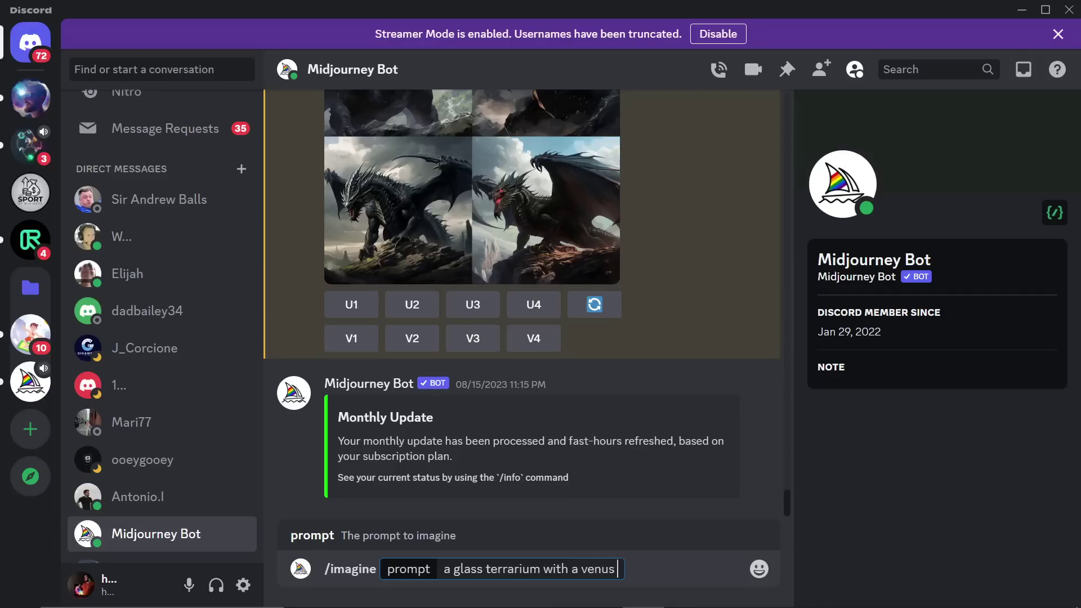
type(" fly trap inside, c")
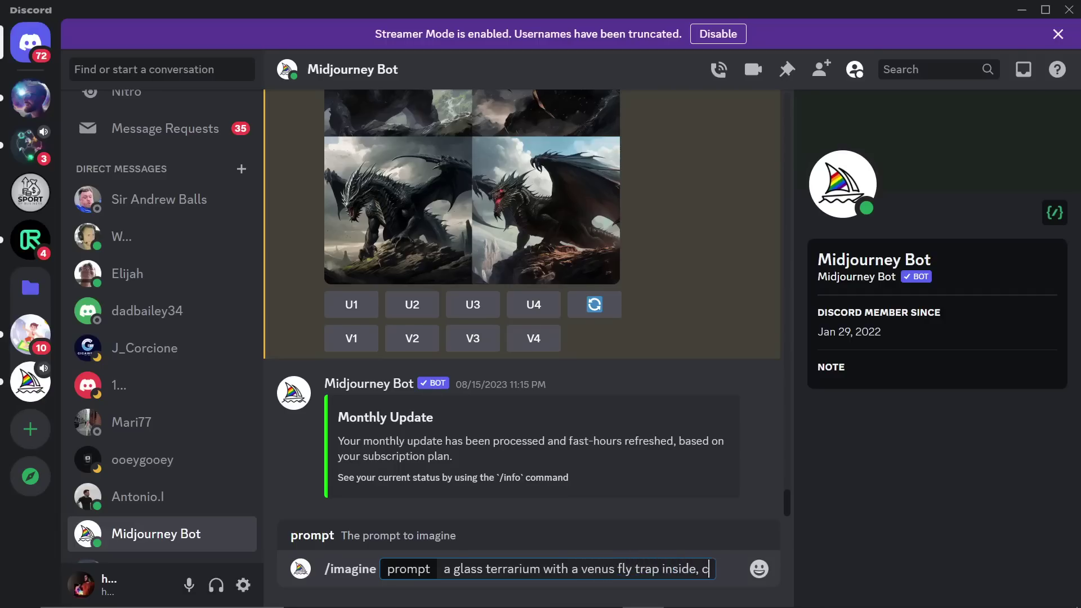
type("artoon logo")
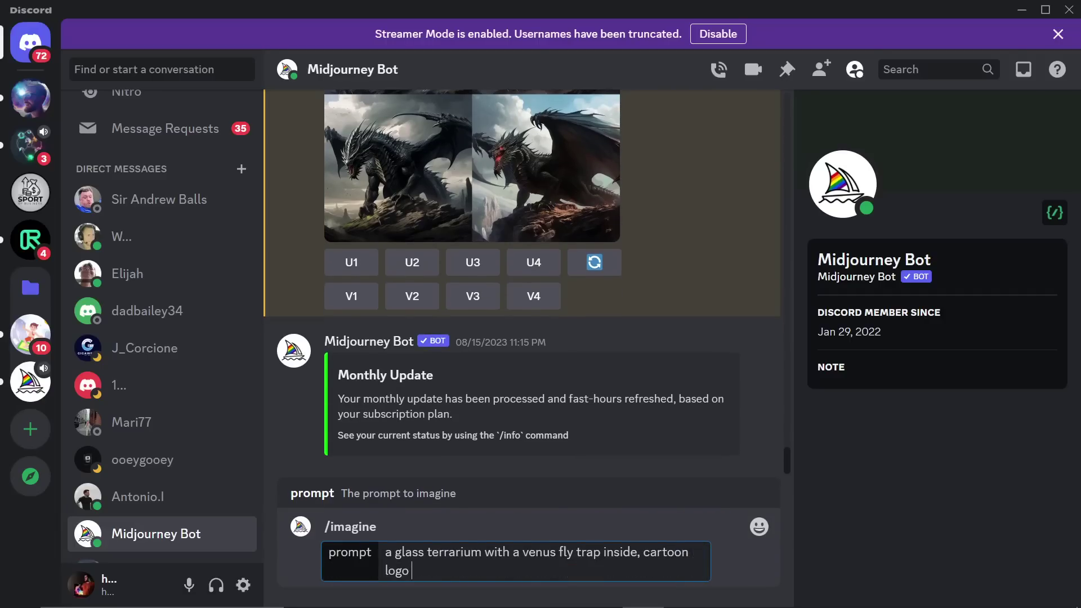
key("Return")
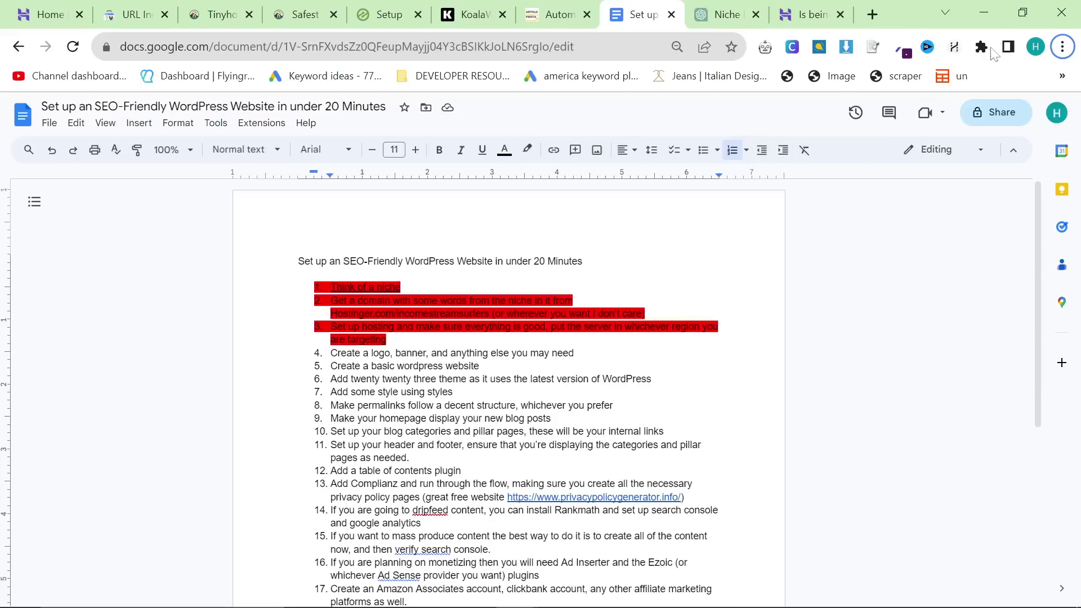
Step: Open the Canva website in a new window under another Chrome profile
left_click(1035, 46)
left_click(907, 379)
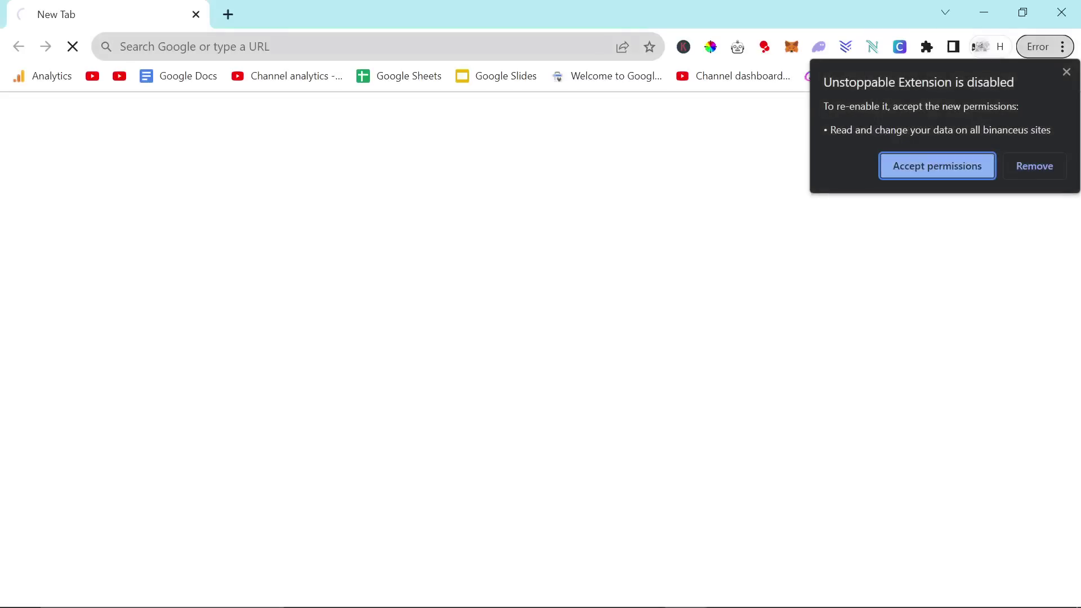
type("canva")
key("Return")
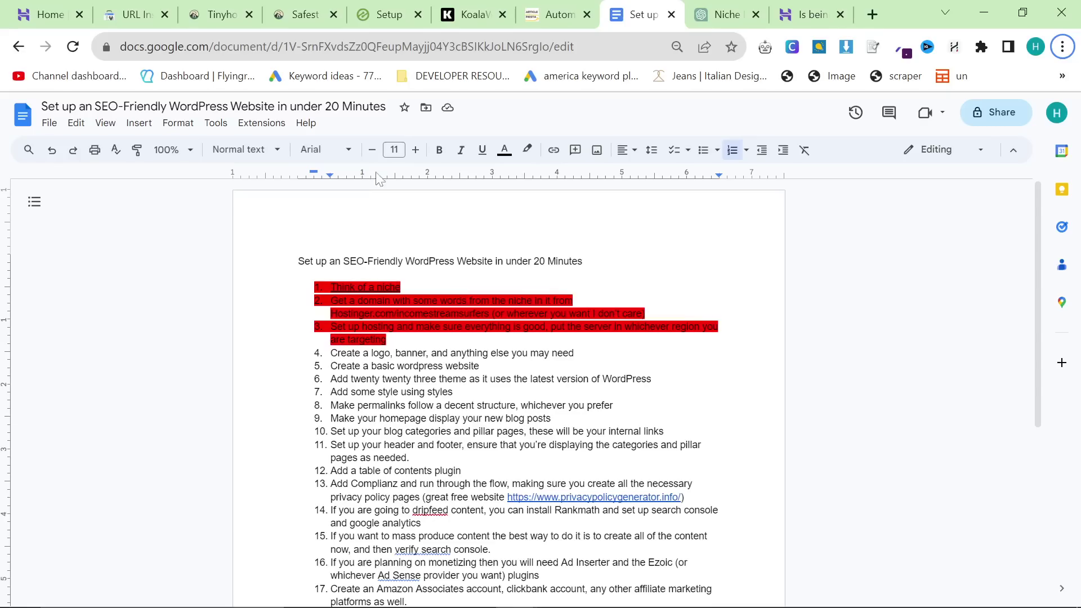
Step: Check on the Midjourney Bot chat while the logo images generate
left_click(462, 327)
key("alt+Tab")
key("Tab")
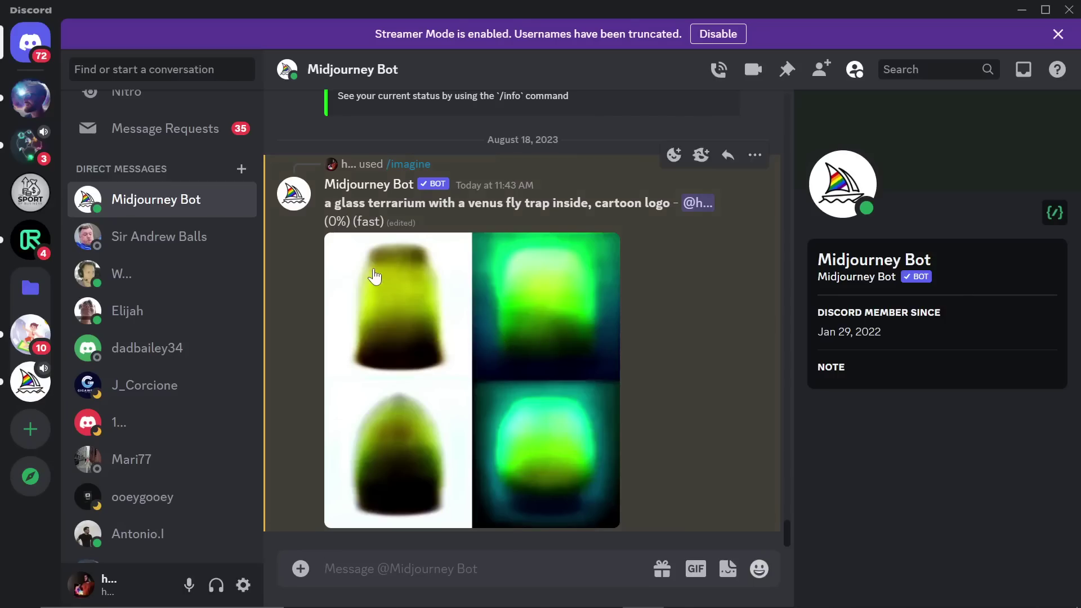
key("alt+Tab")
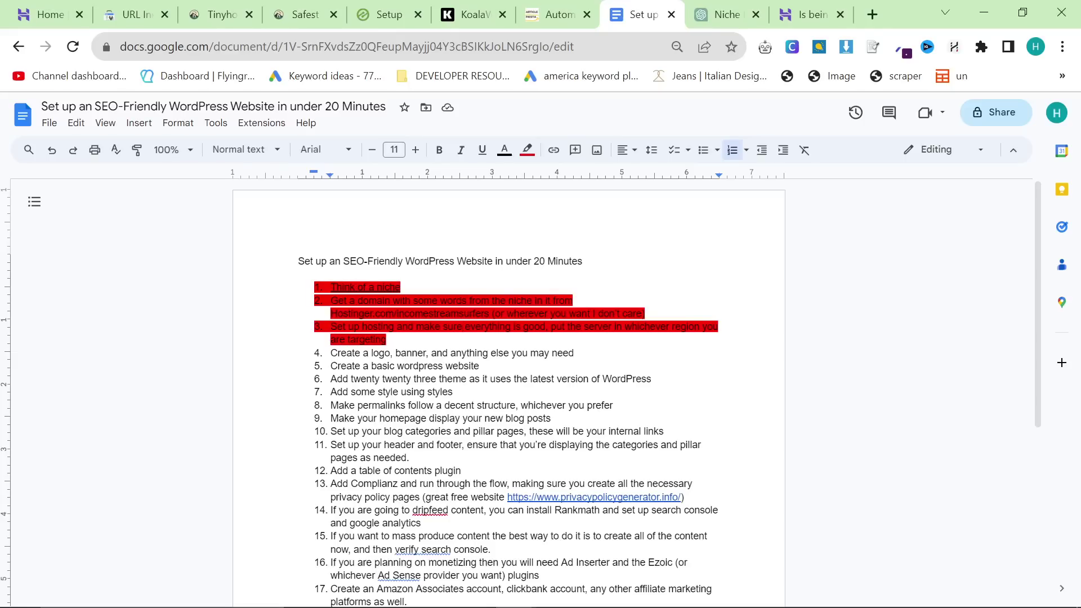
key("alt+Tab")
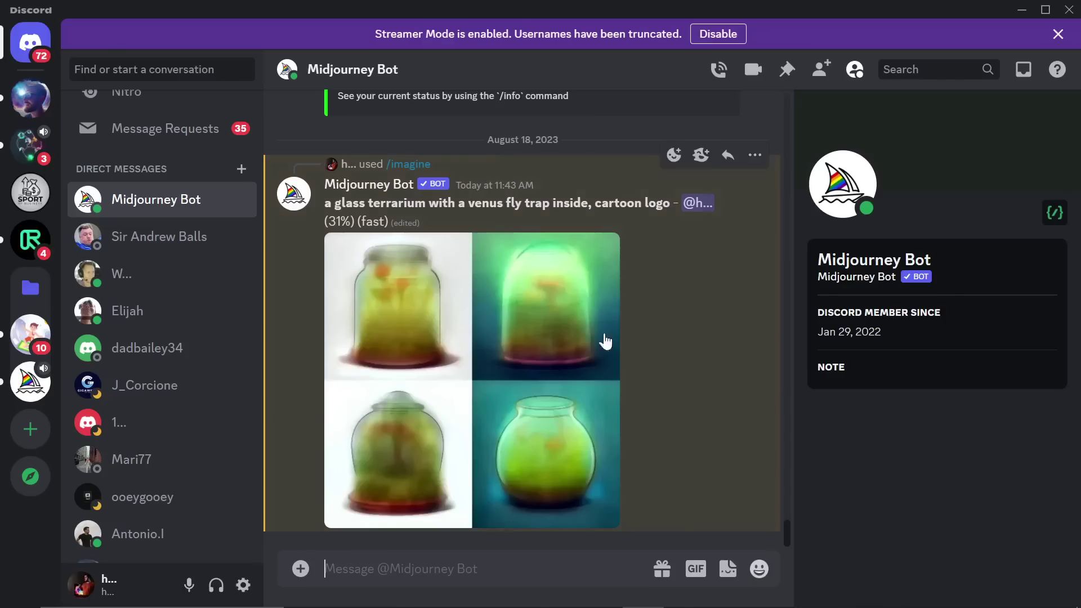
key("alt+Tab")
key("alt+Tab")
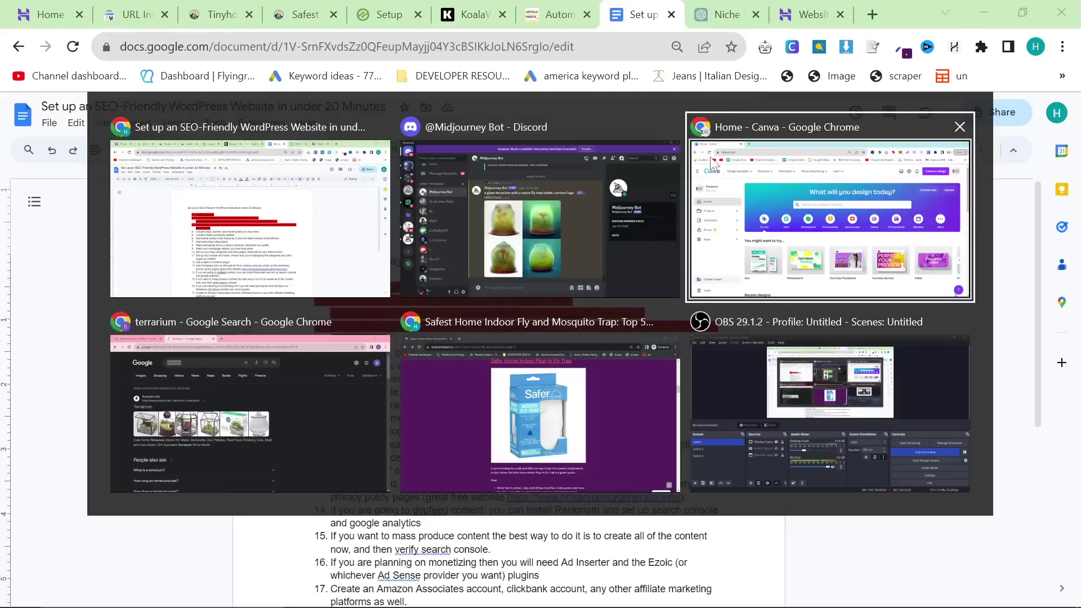
Step: Start a new Logo design by searching Canva's design types for 'logo'
left_click(714, 164)
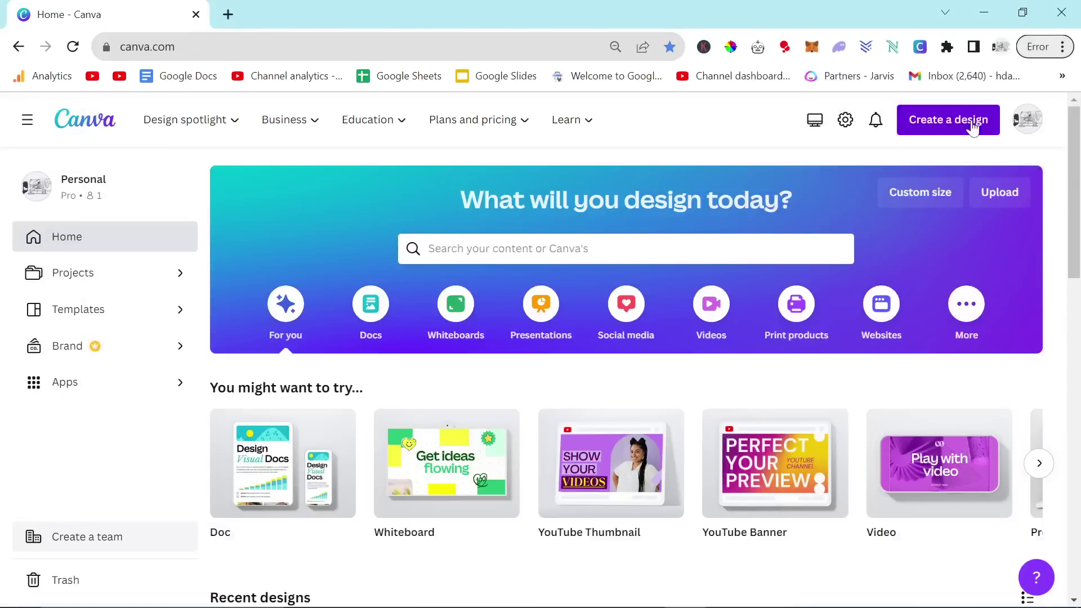
left_click(973, 127)
type("logo")
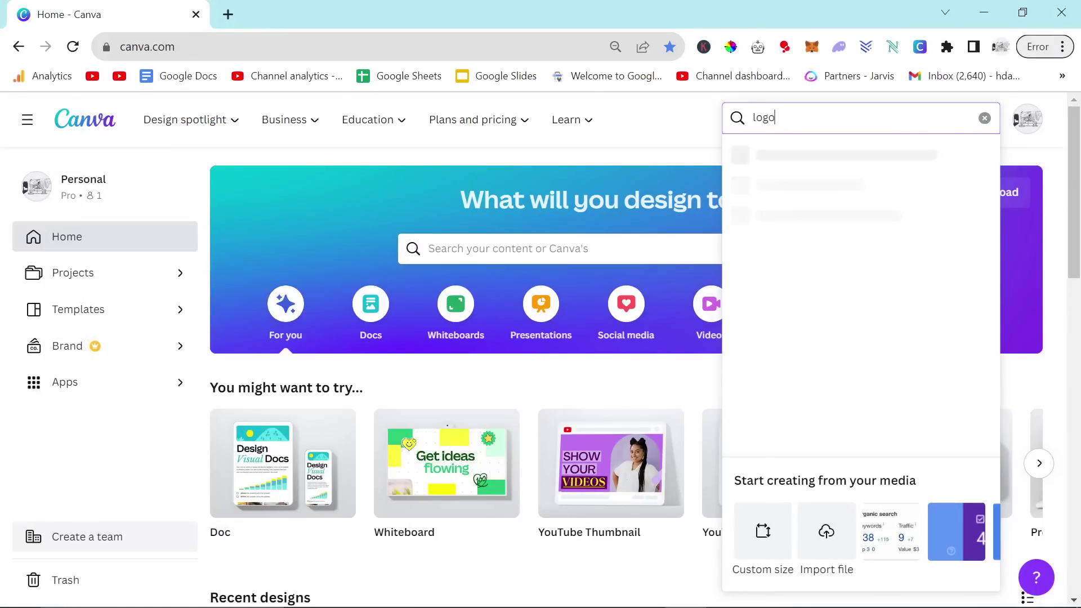
left_click(758, 158)
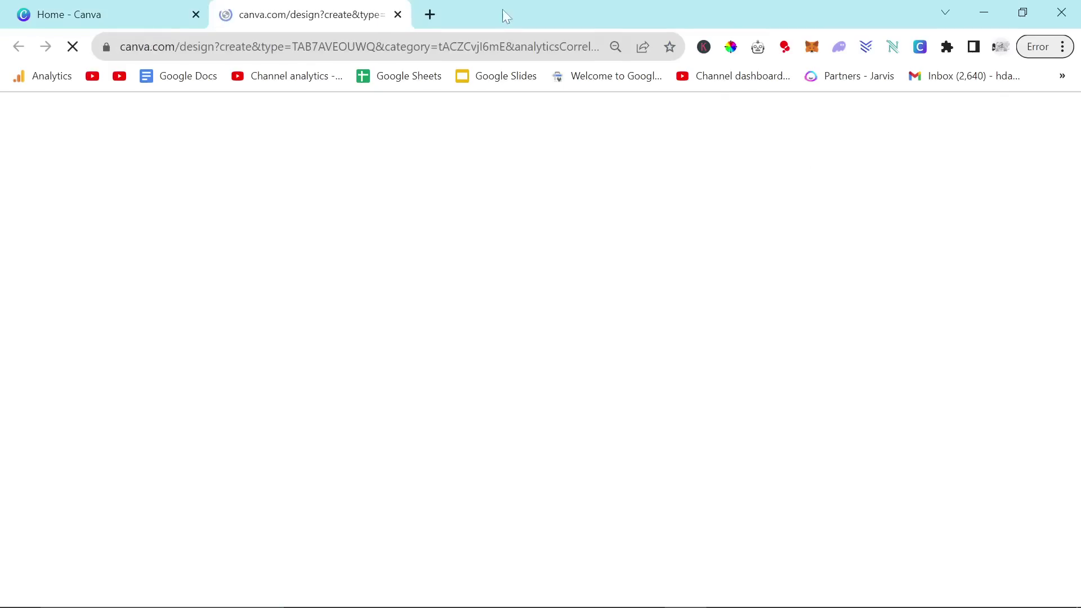
key("alt+Tab")
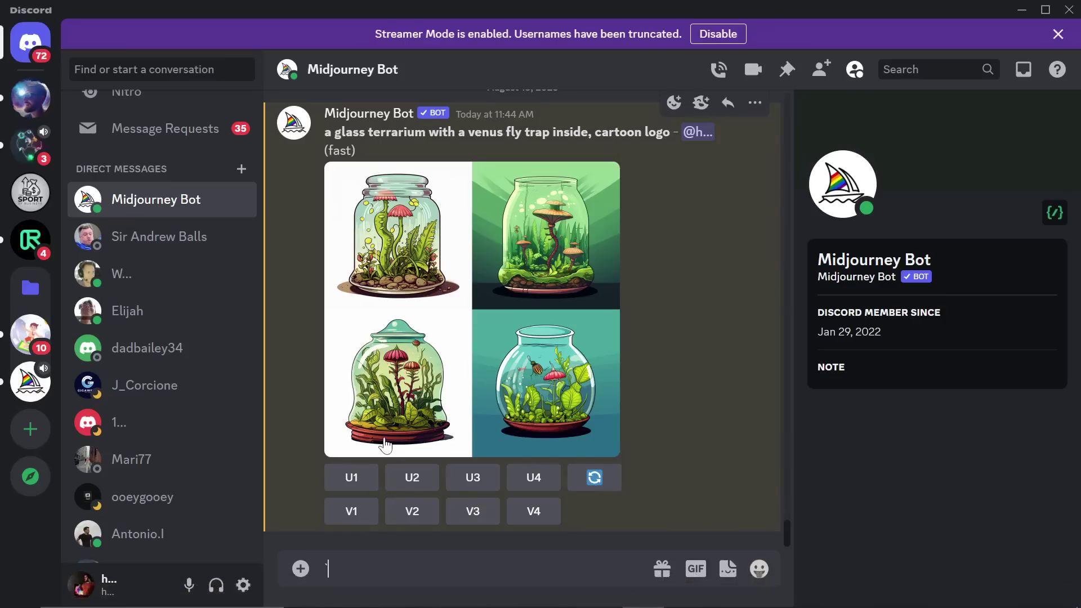
Step: Upscale the second terrarium image from the Midjourney grid
left_click(417, 480)
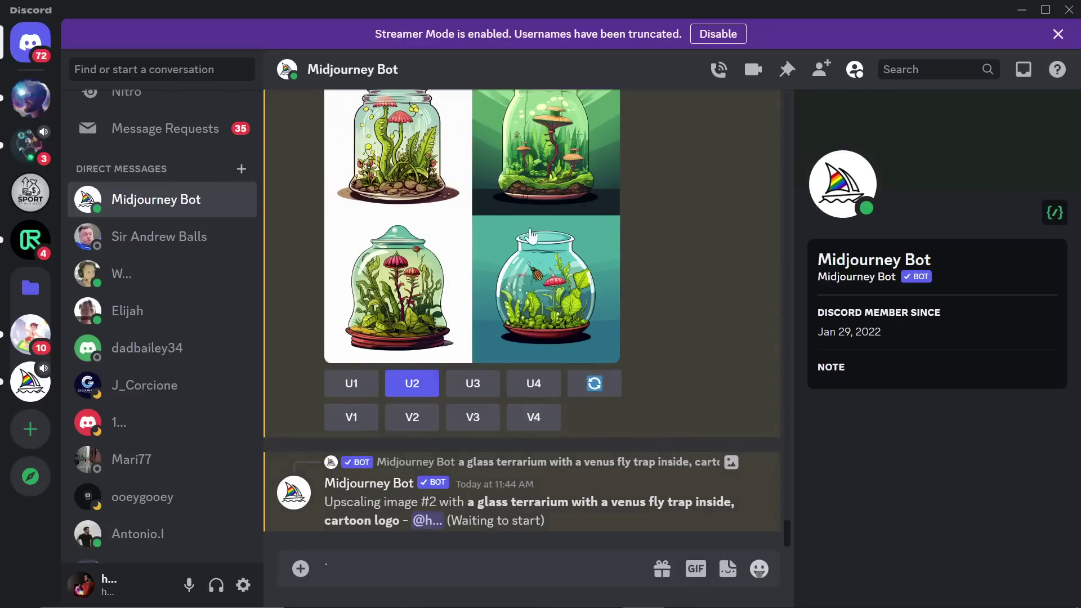
scroll(602, 231, "up", 3)
scroll(552, 372, "down", 3)
scroll(502, 364, "up", 2)
Step: Save the upscaled terrarium image to Downloads with a .png file name
left_click(504, 349)
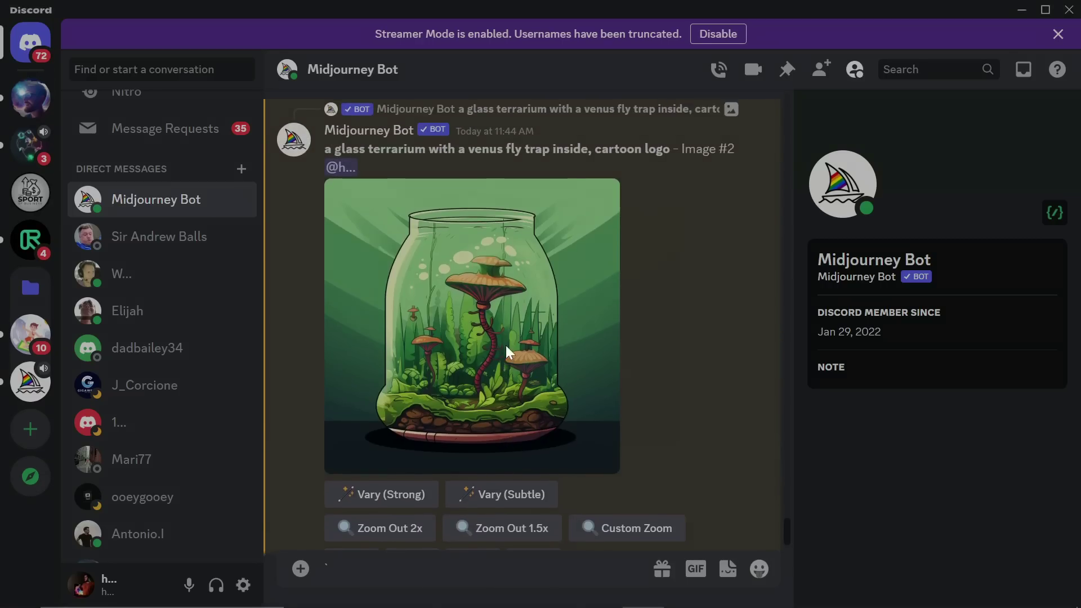
right_click(560, 299)
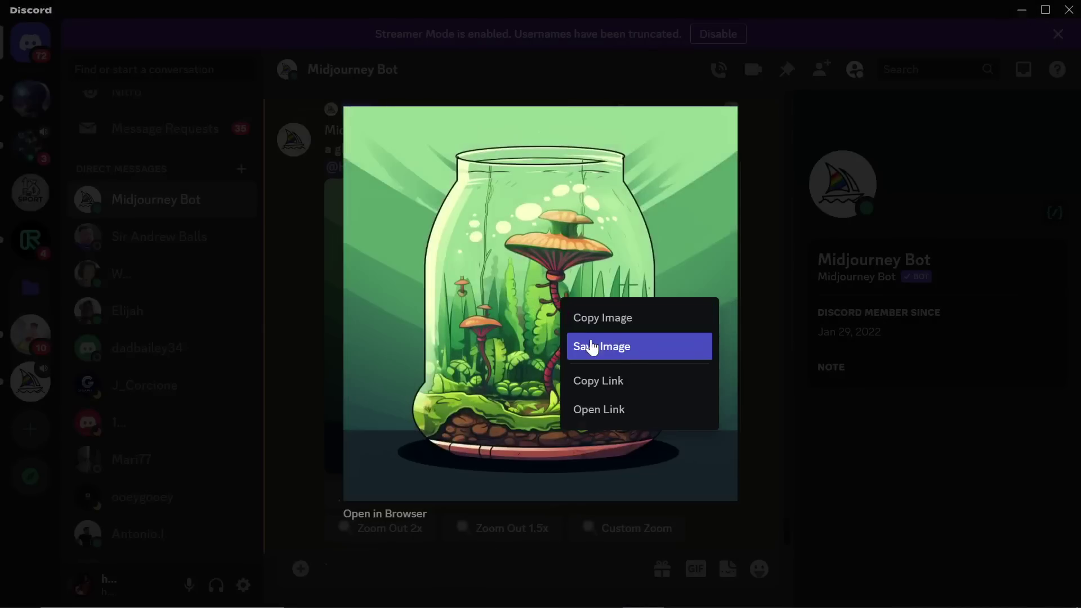
left_click(589, 345)
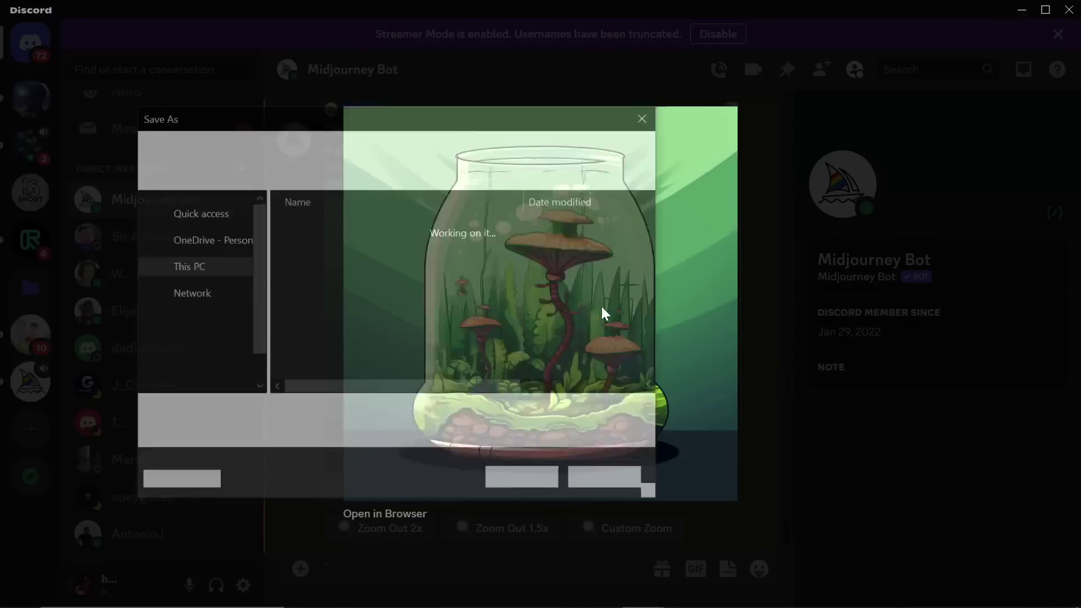
right_click(601, 307)
left_click(450, 417)
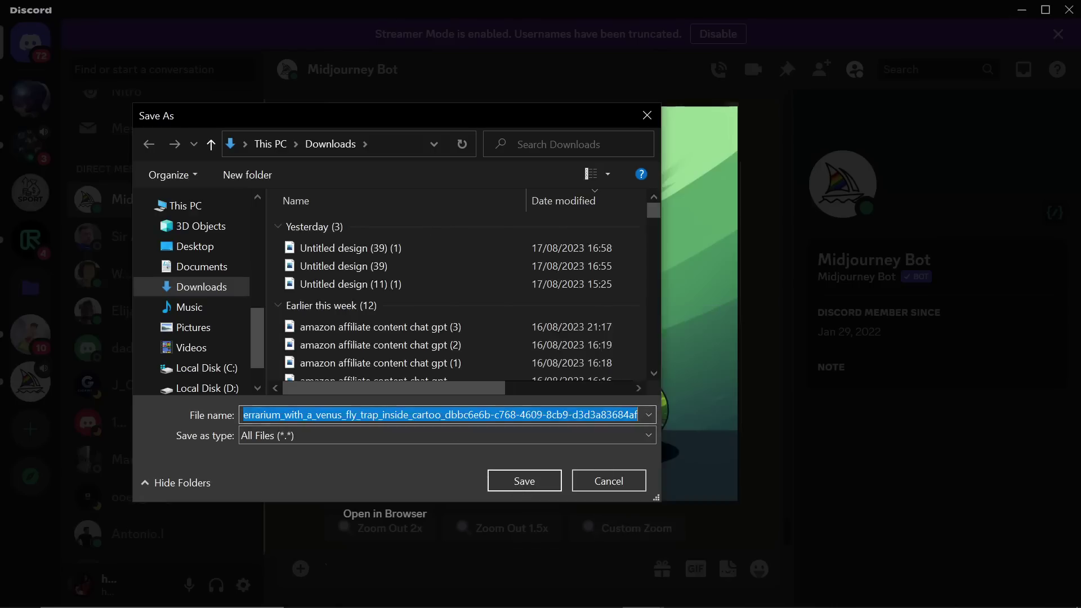
key("Right")
type(".png")
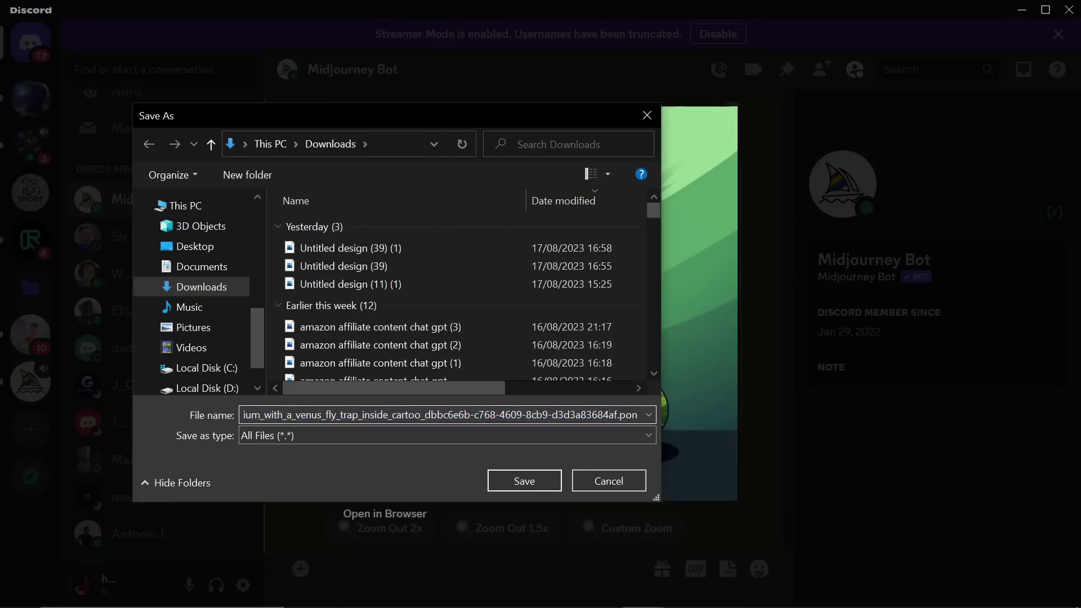
key("Return")
key("alt+Tab")
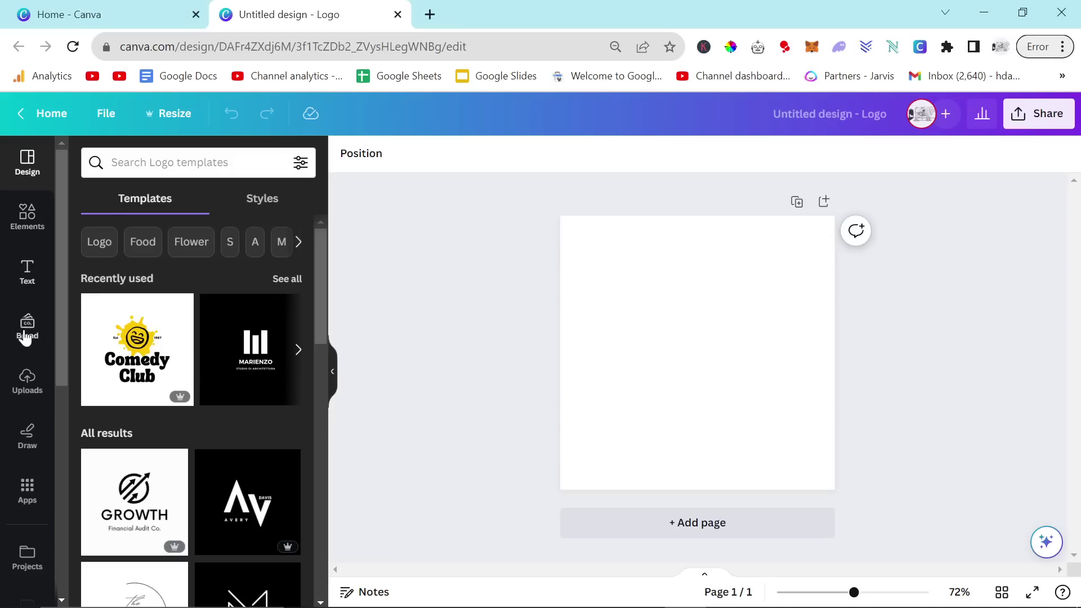
Step: Apply the Comedy Club logo template and delete its smiley, Est, splat and 1987 elements
left_click(171, 375)
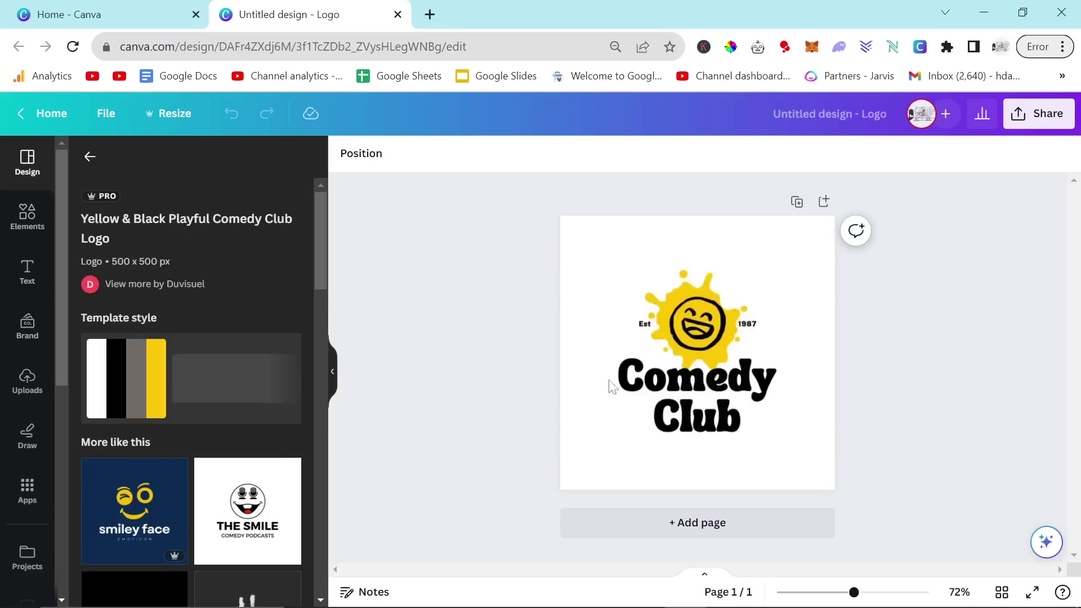
left_click(703, 326)
key("Delete")
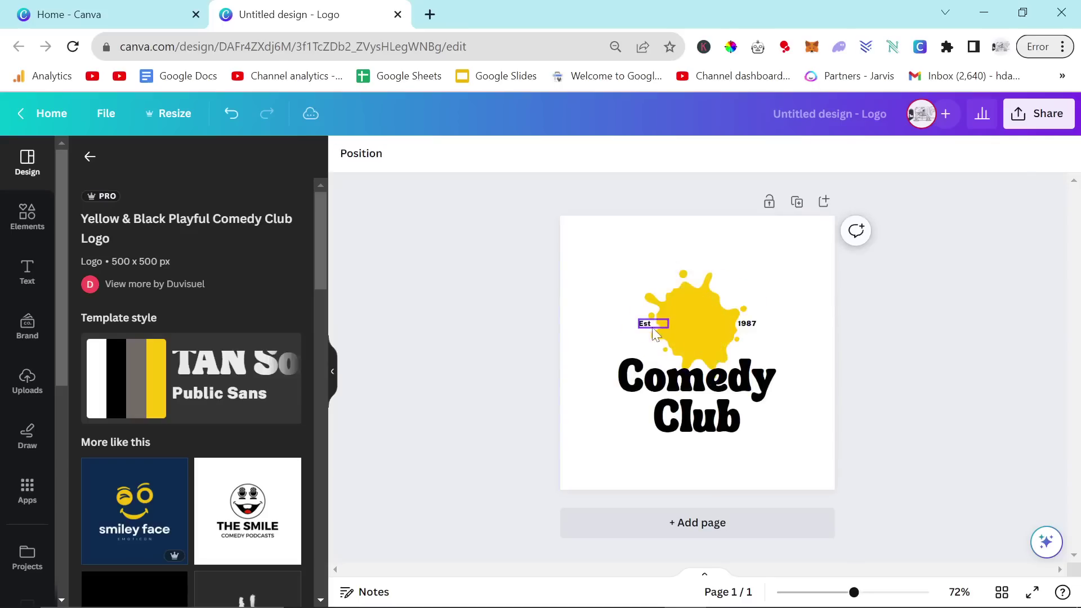
left_click(651, 327)
key("Delete")
left_click(714, 327)
key("Delete")
left_click(753, 327)
key("Delete")
left_click_drag(703, 405, 703, 455)
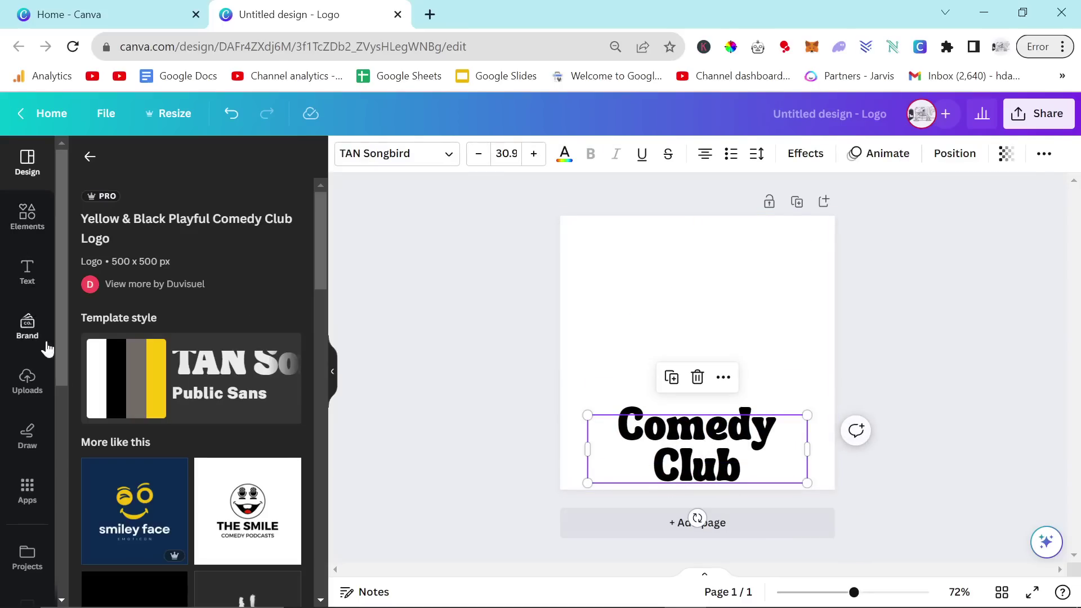
Step: Upload the saved terrarium image and set it as the page background
left_click(27, 380)
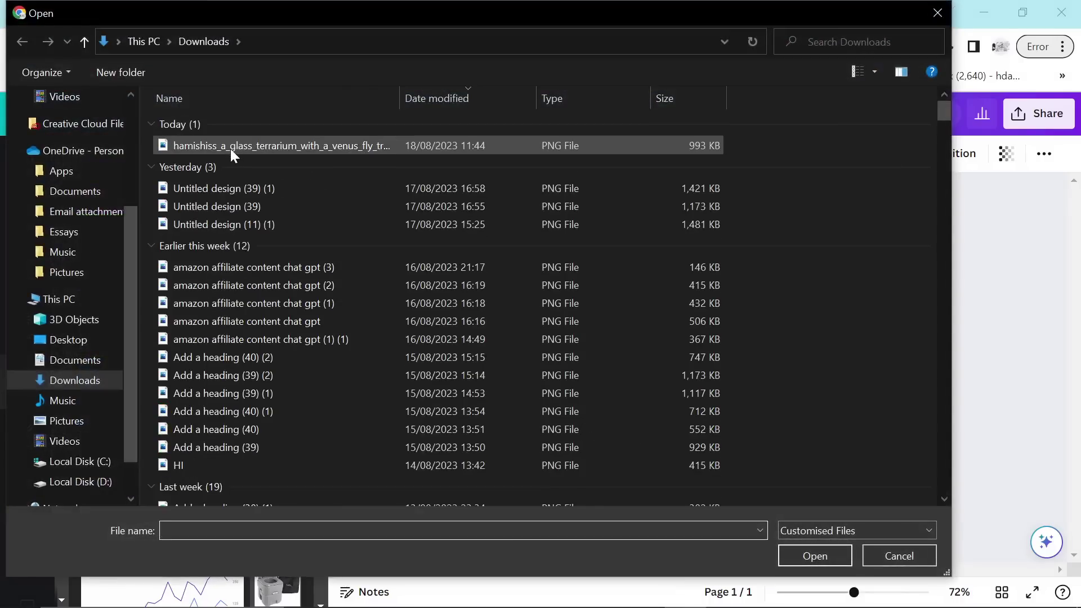
left_click(231, 149)
double_click(229, 150)
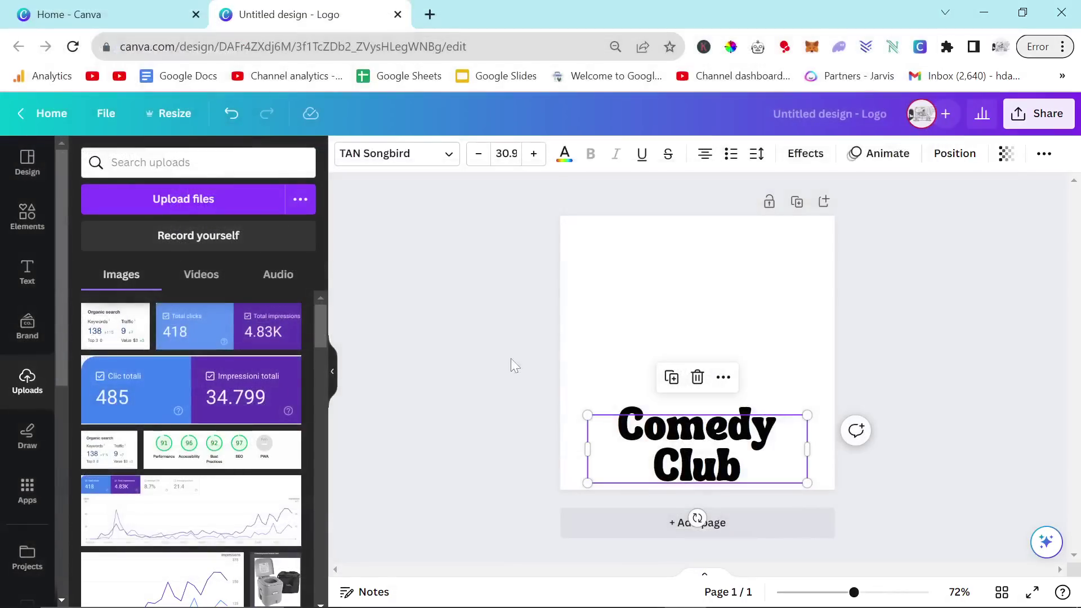
left_click(106, 325)
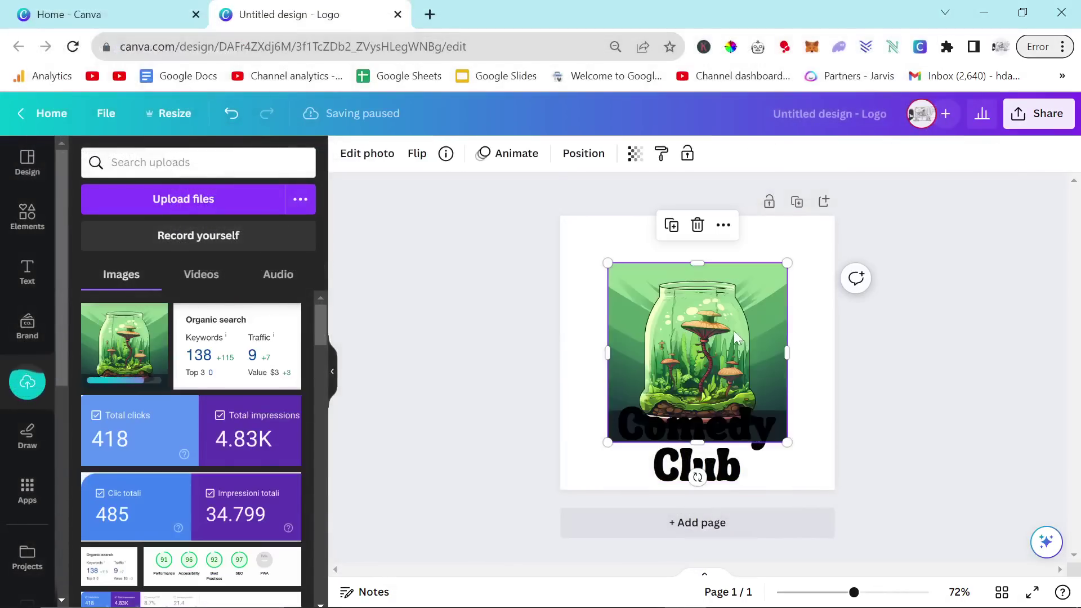
right_click(734, 333)
left_click(807, 551)
Step: Make the Comedy Club title text white
left_click(707, 471)
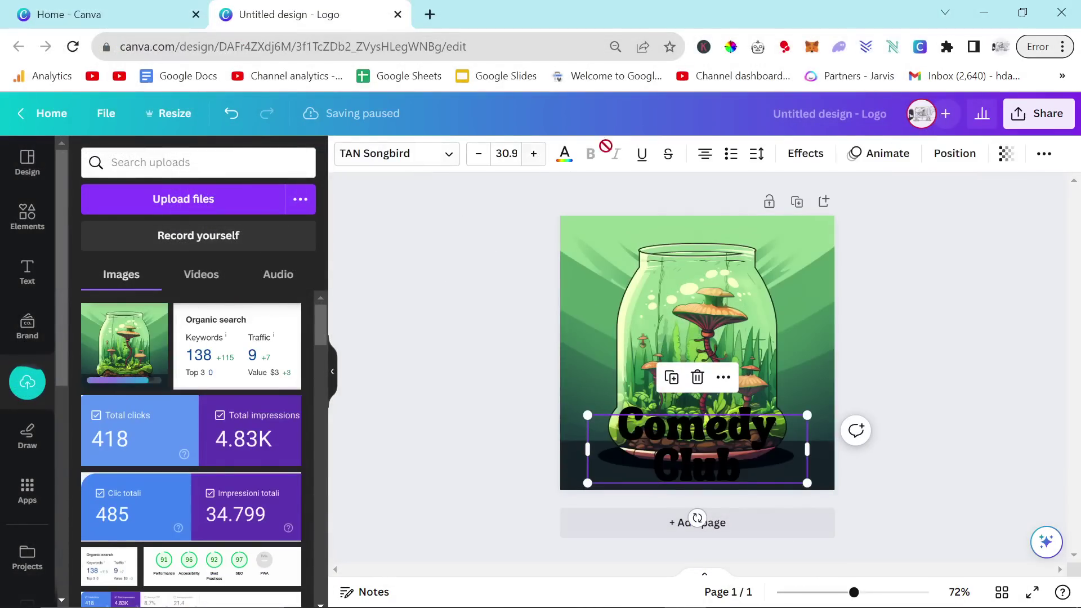
left_click(564, 153)
left_click(172, 258)
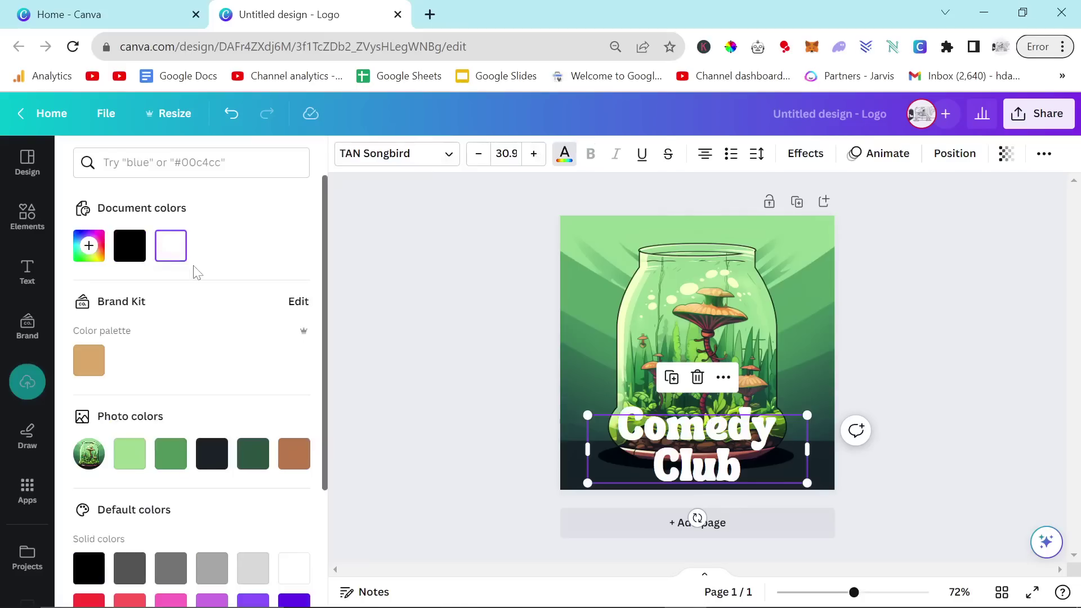
key("Return")
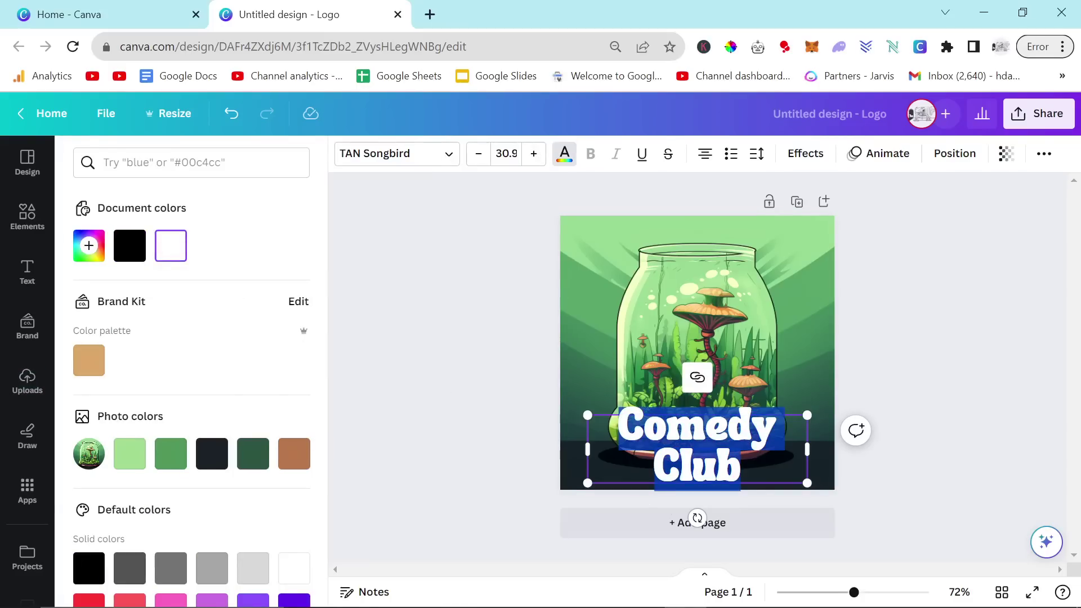
Step: Retype the title as 'Everything Terrarium' at a smaller font size and nudge it lower
double_click(697, 428)
type("EE")
type("erything")
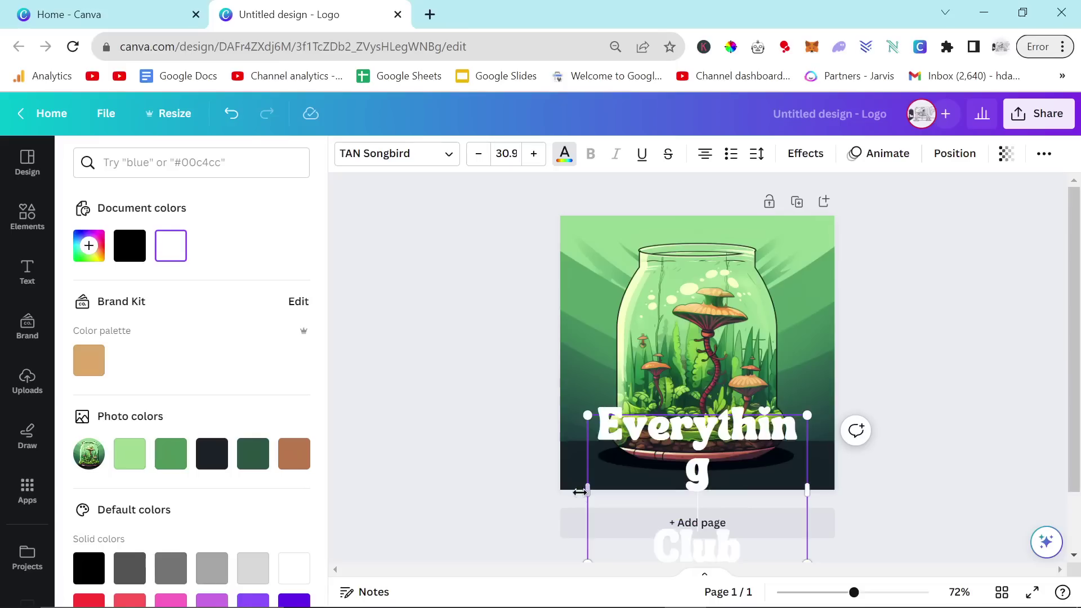
key("ctrl+a")
left_click(478, 153)
left_click(478, 153)
left_click(478, 153)
left_click(479, 154)
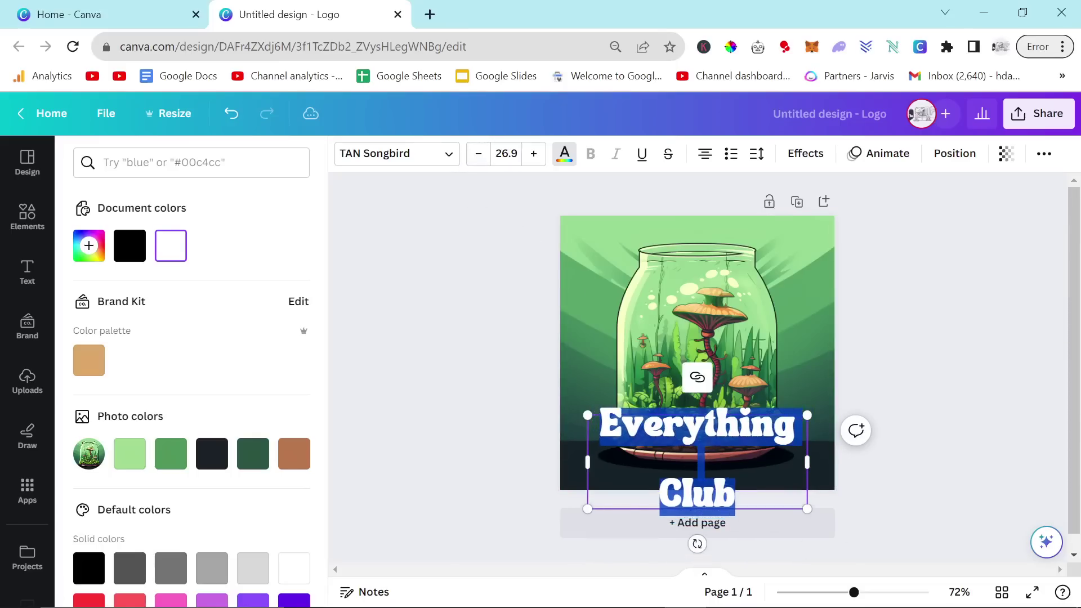
left_click(697, 462)
key("BackSpace")
double_click(711, 462)
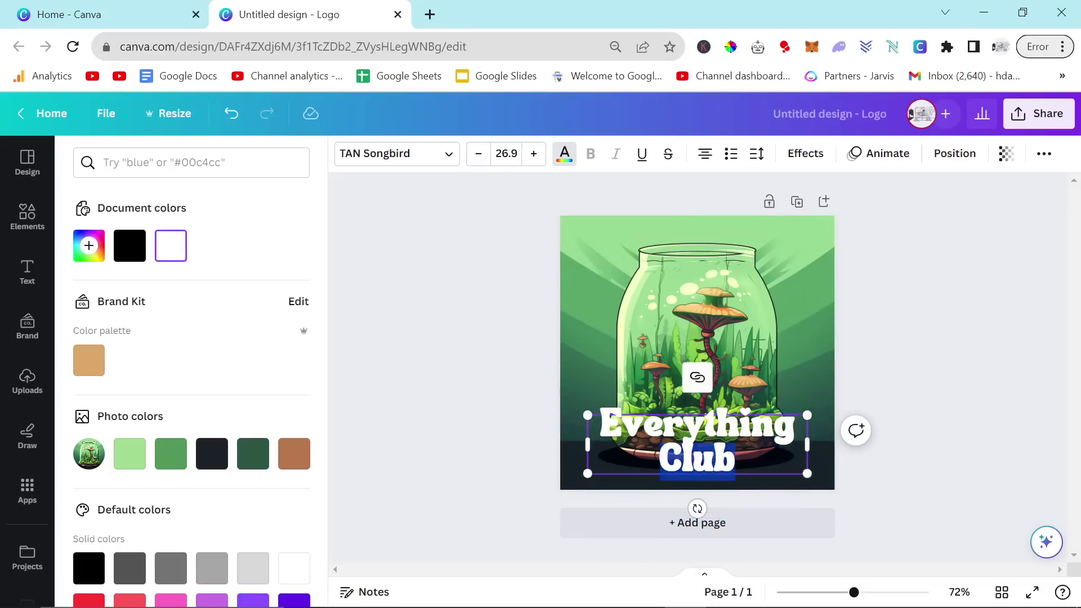
type("Terrarium")
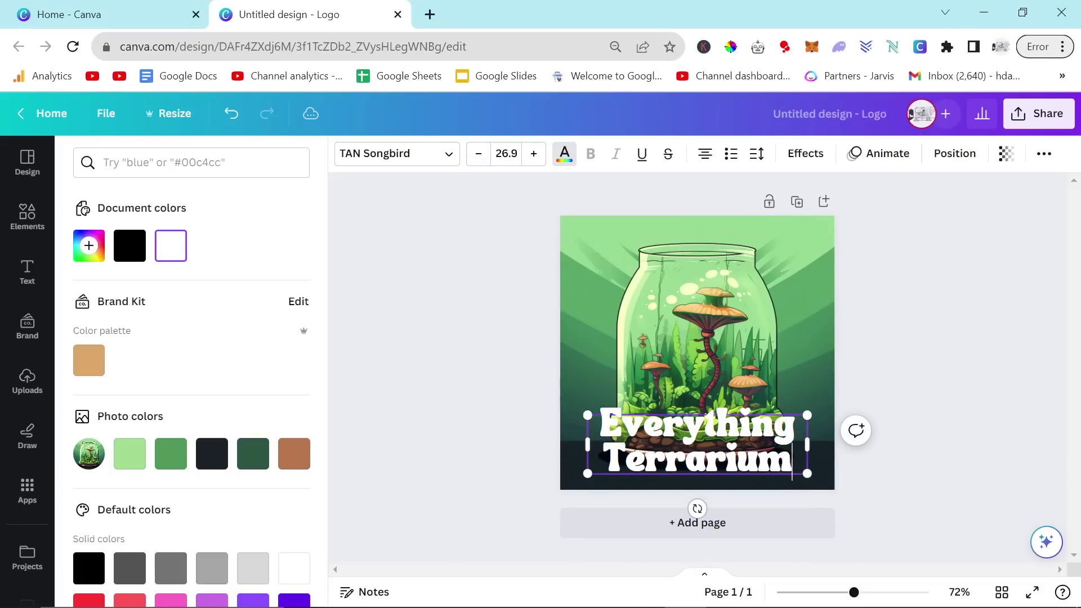
left_click(793, 461)
left_click(949, 319)
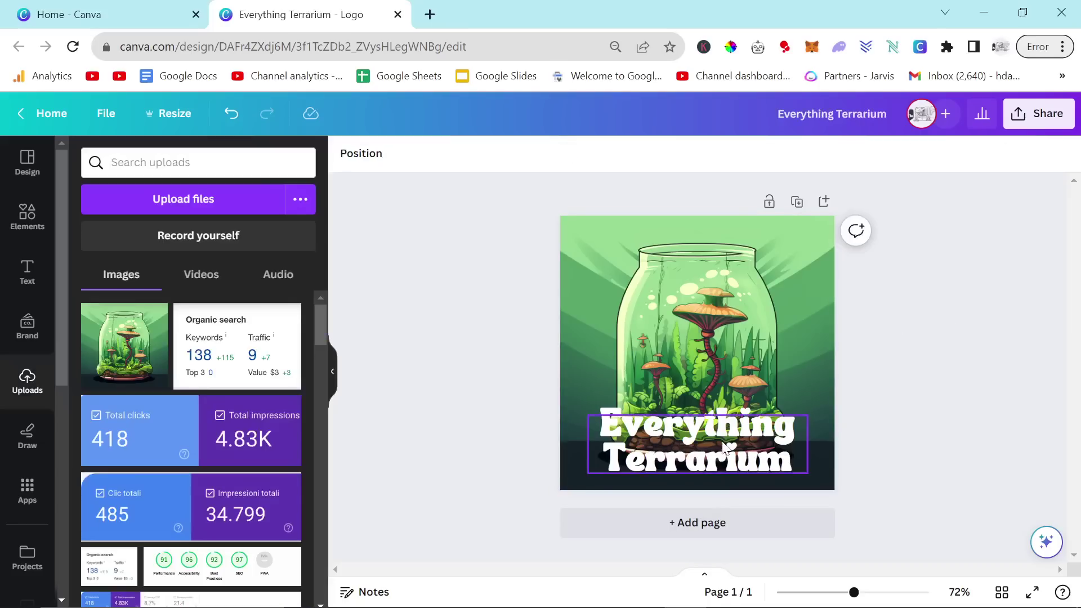
left_click_drag(725, 442, 725, 449)
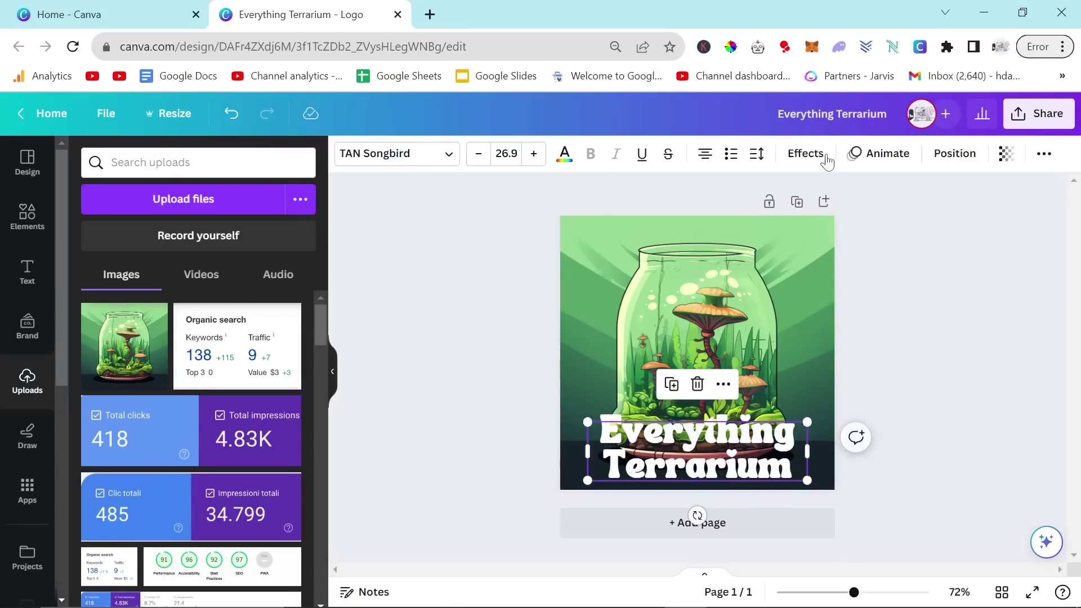
Step: Add a black Outline effect with thickness 110 to the Everything Terrarium title
left_click(806, 154)
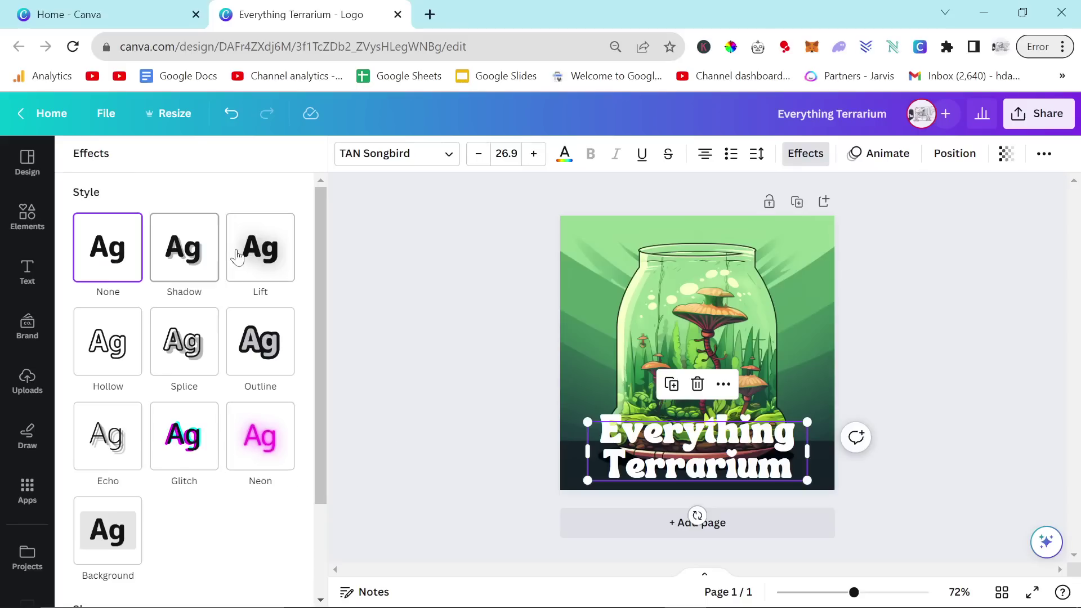
left_click(251, 361)
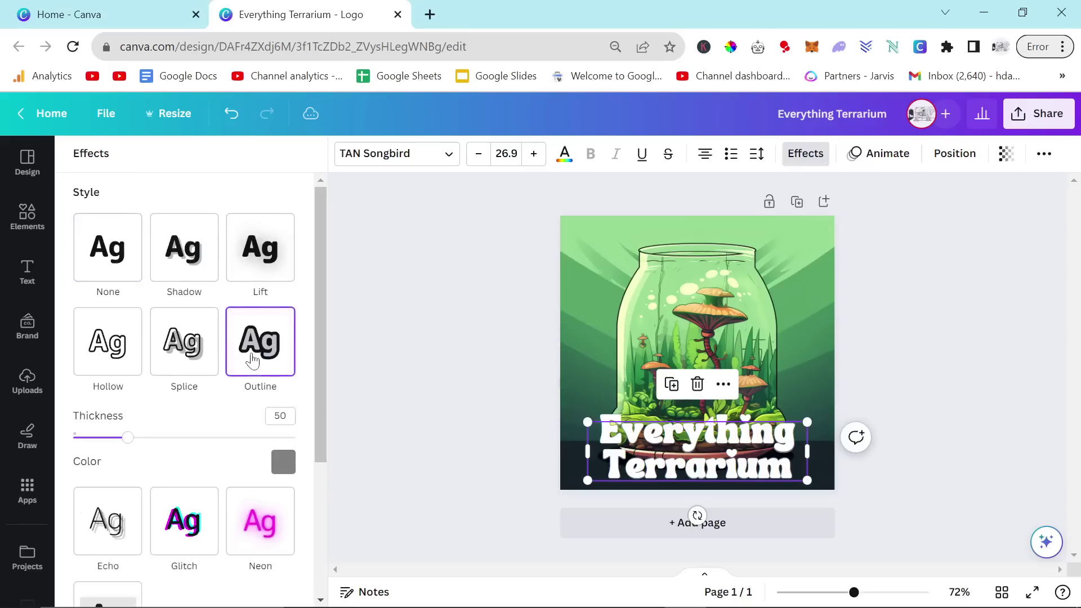
left_click(286, 464)
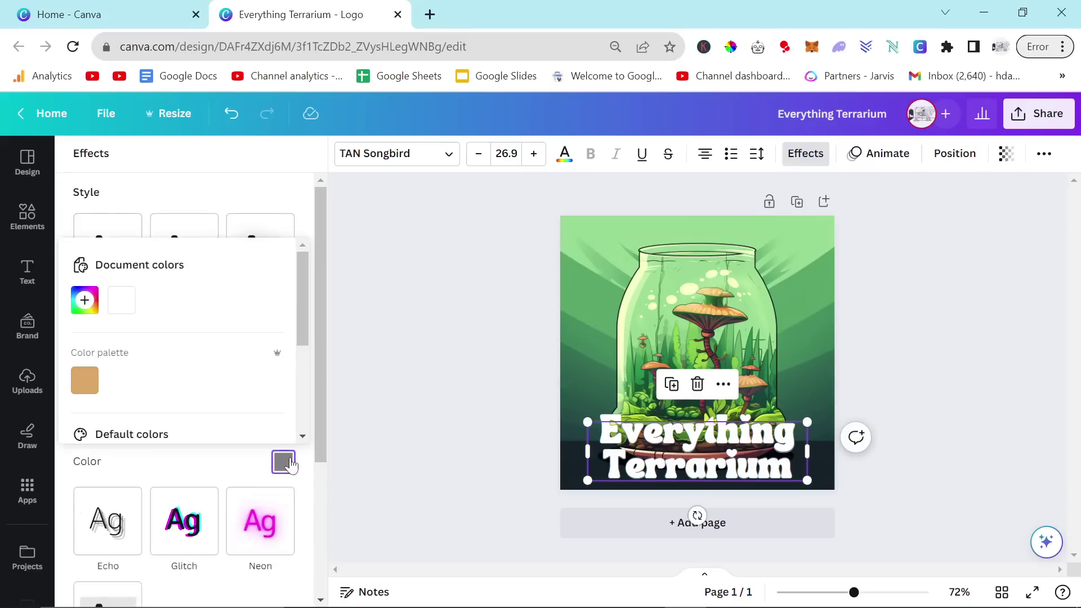
left_click(86, 381)
left_click(283, 462)
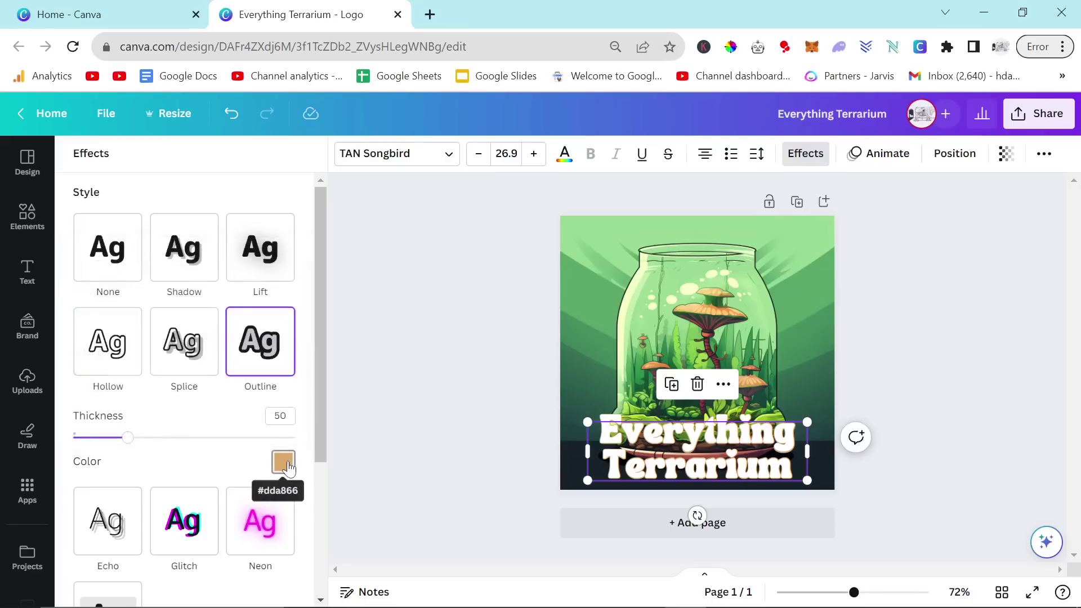
left_click(283, 462)
left_click(97, 303)
left_click_drag(196, 345, 68, 465)
left_click(307, 212)
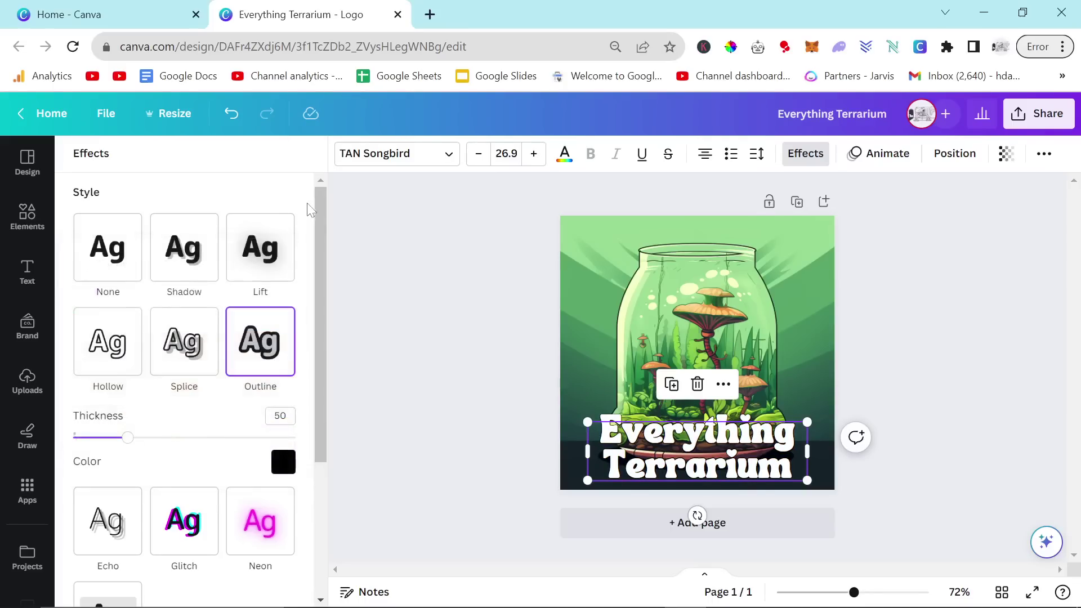
left_click_drag(164, 445, 197, 446)
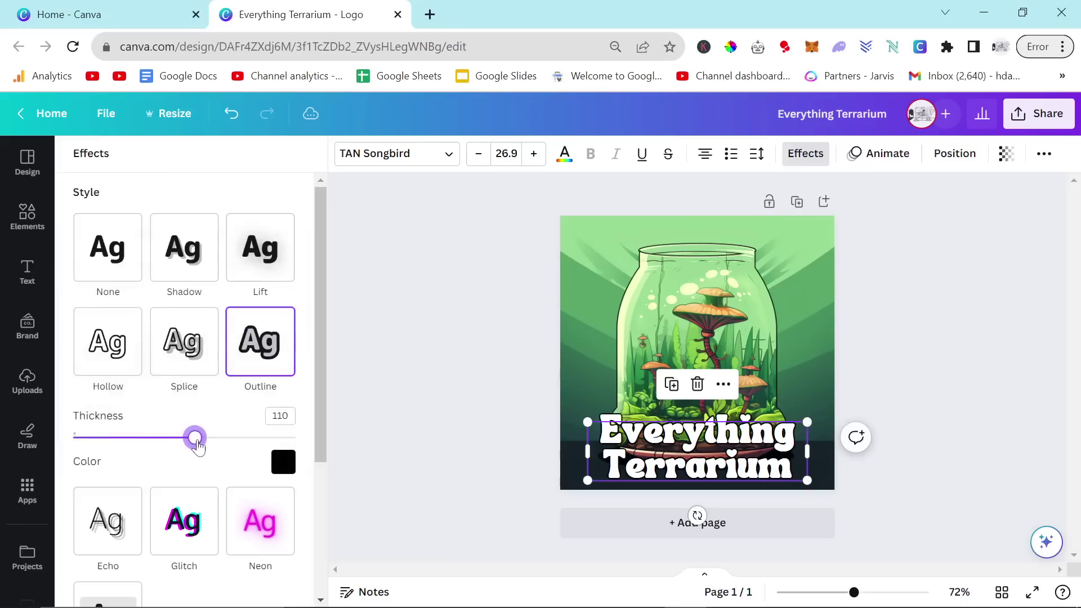
left_click(407, 361)
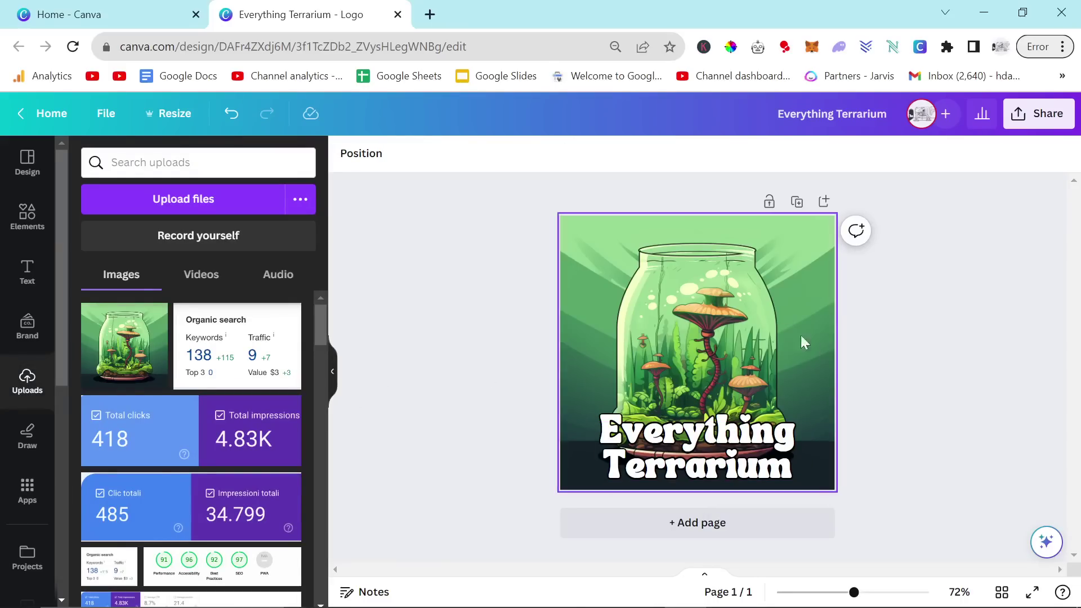
Step: Add a circle frame, place the terrarium background image inside it, and enlarge it
left_click(27, 215)
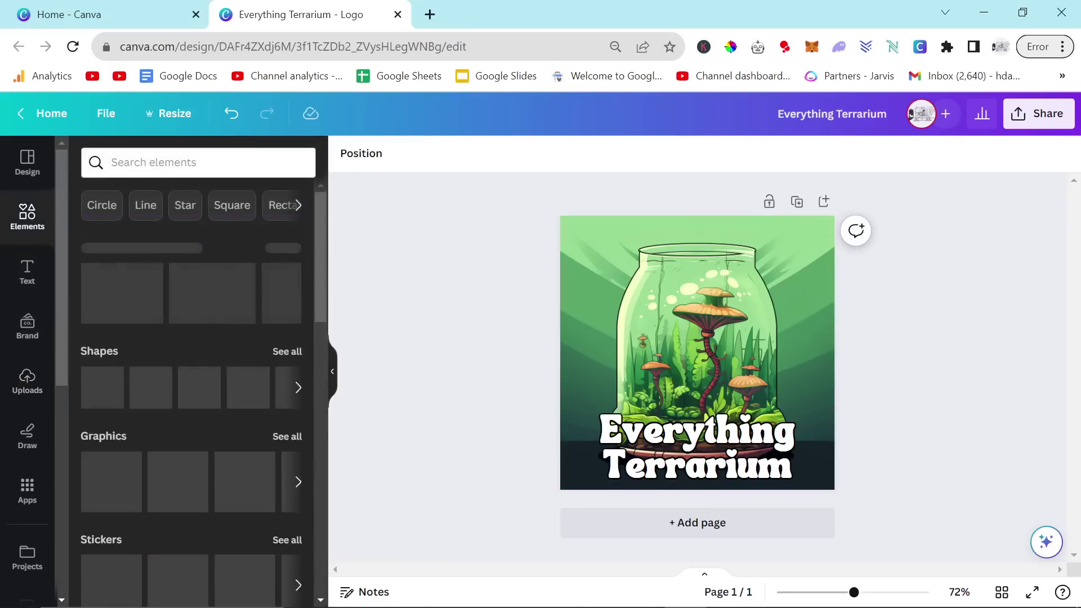
left_click(168, 162)
type("frame")
key("Return")
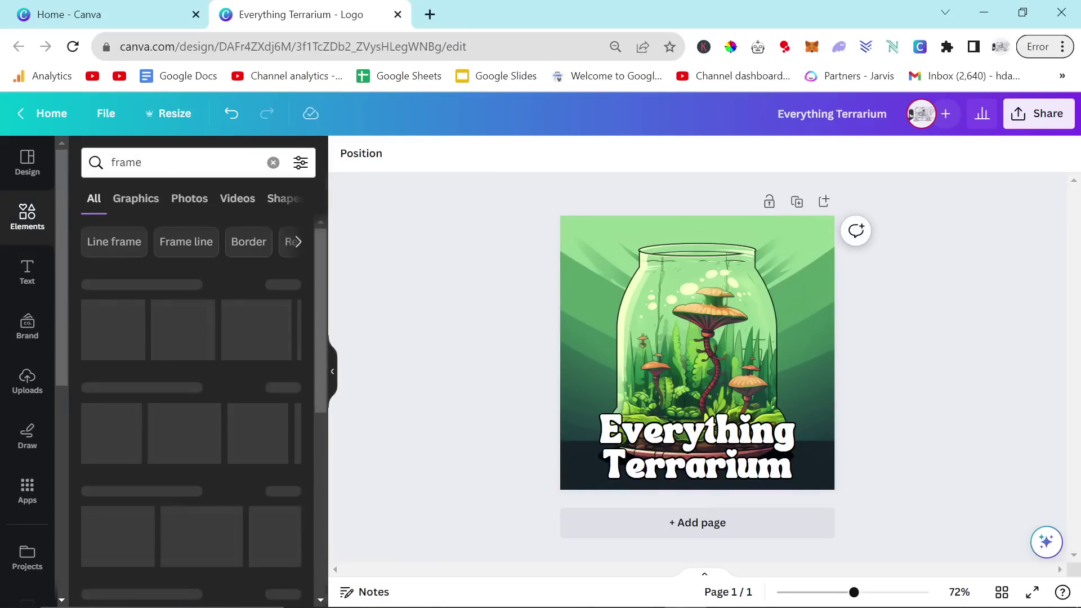
left_click(113, 328)
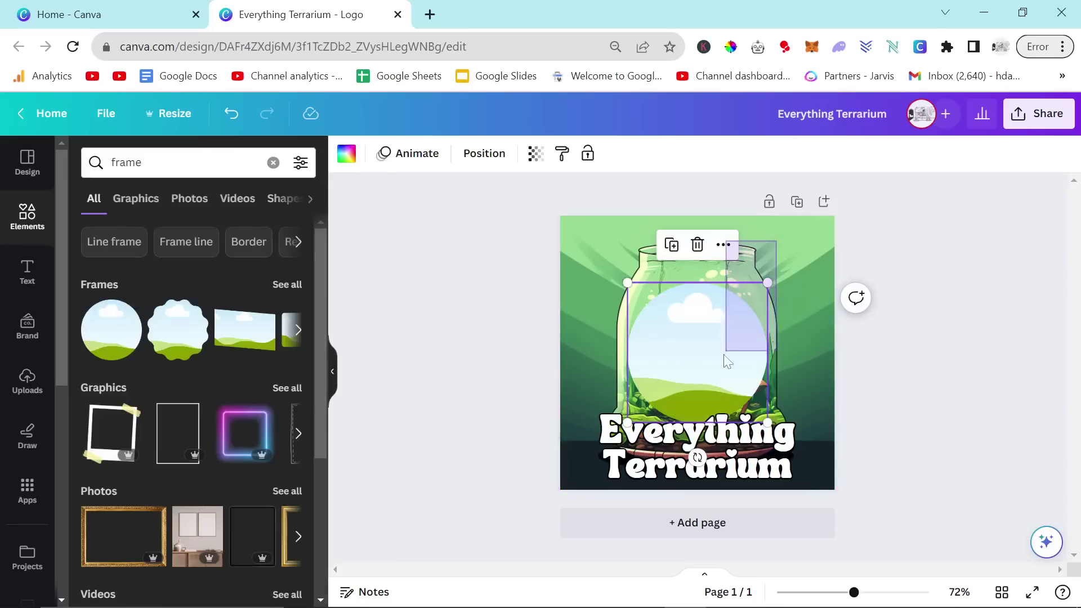
left_click(805, 253)
left_click_drag(798, 245, 682, 308)
right_click(776, 243)
left_click(847, 476)
left_click_drag(728, 382, 711, 358)
Step: Shrink the title to about half size and centre it along the circle's bottom
left_click_drag(729, 455, 731, 434)
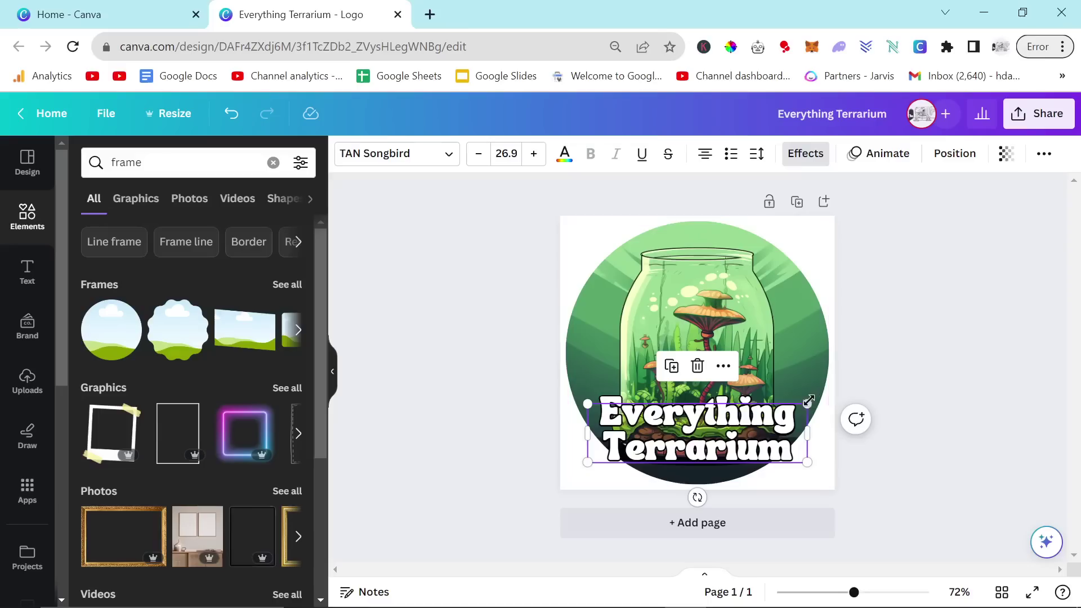
left_click_drag(808, 407, 700, 428)
left_click_drag(648, 452, 702, 468)
left_click(888, 434)
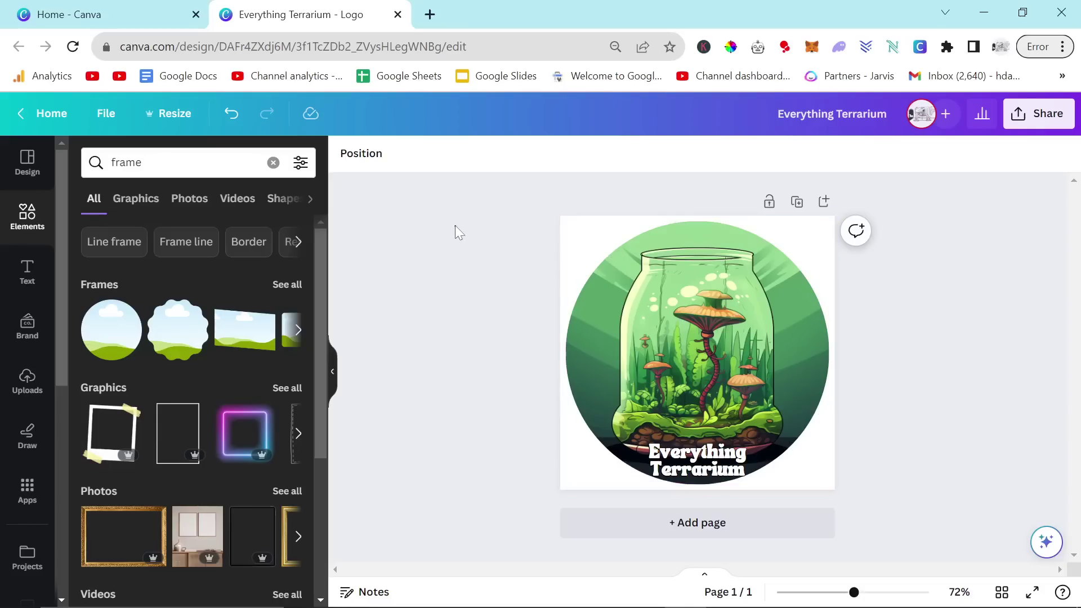
left_click(1039, 113)
left_click(877, 507)
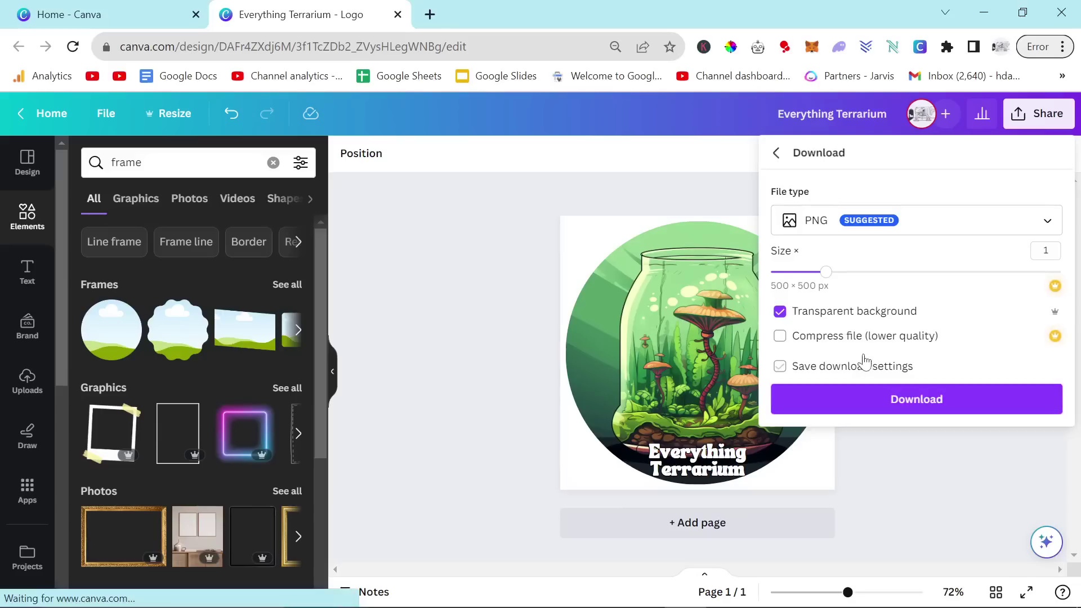
Step: Download the logo as Everything Terrarium.png with a transparent background
left_click(882, 401)
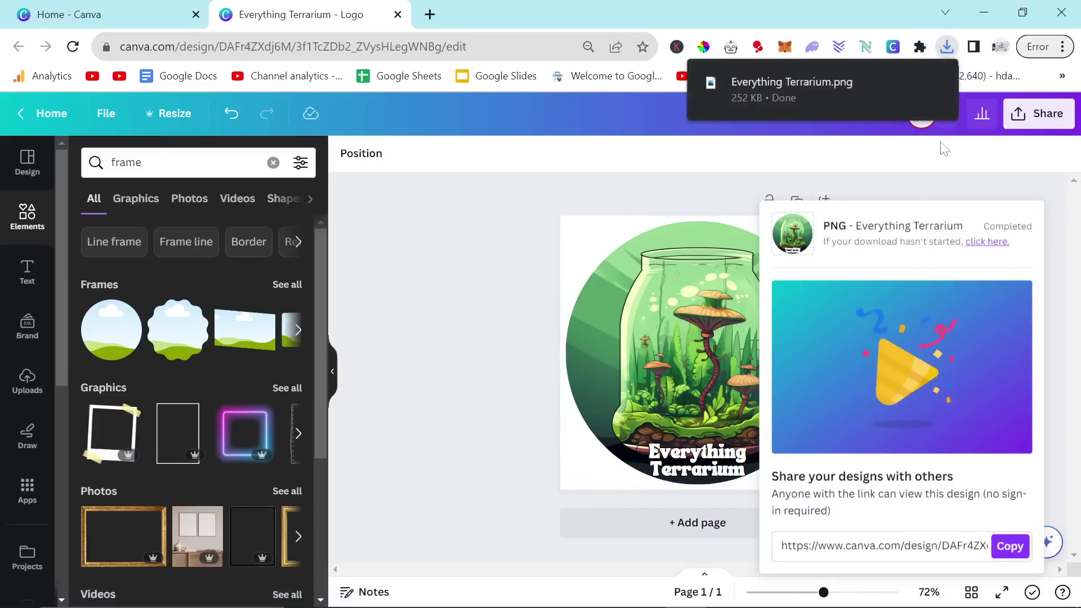
key("alt+Tab")
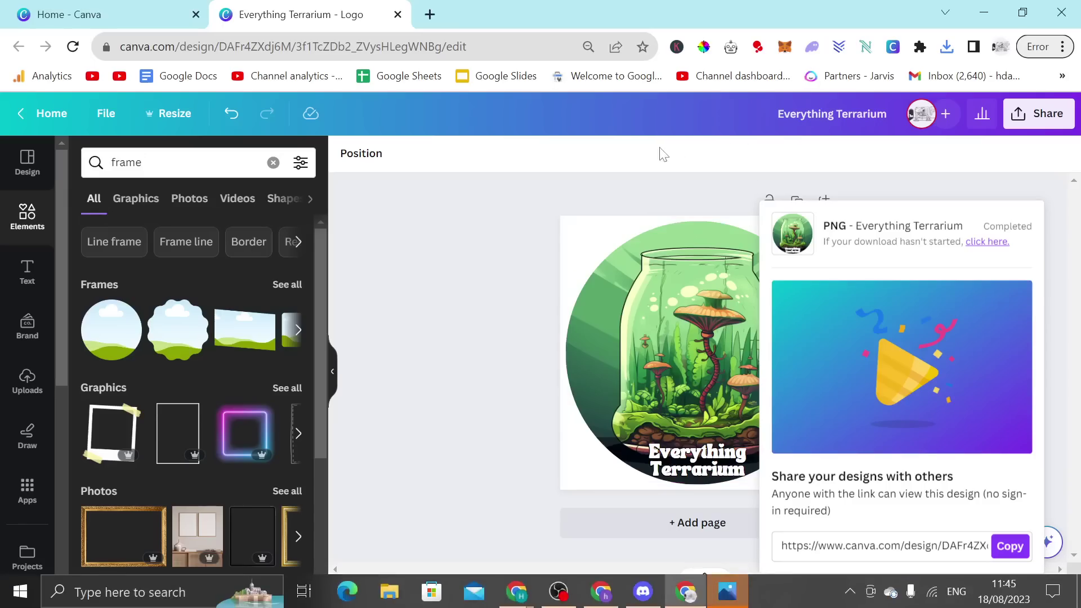
key("alt+Tab")
key("alt+Tab")
key("alt+Tab")
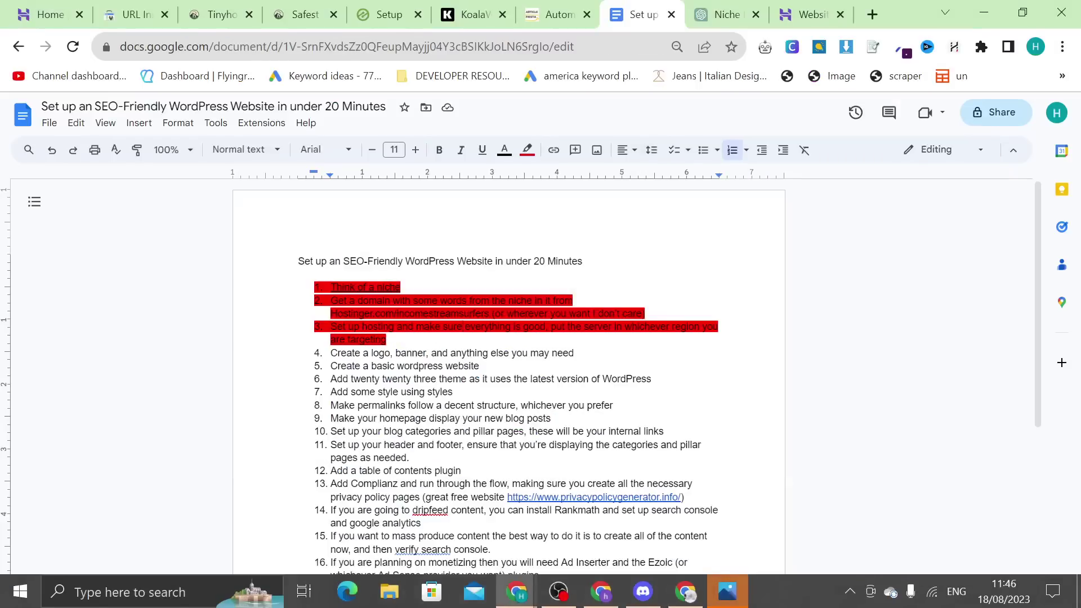
Step: Scroll through the everythingterrarium.com blog home page to review it
left_click_drag(811, 14, 720, 4)
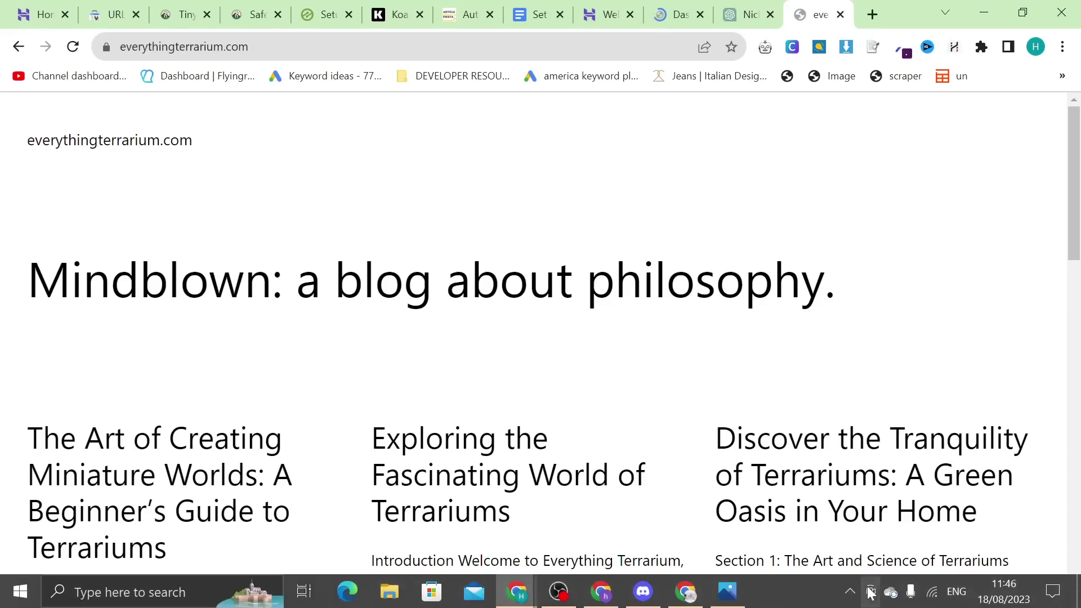
scroll(709, 449, "down", 3)
scroll(709, 449, "down", 10)
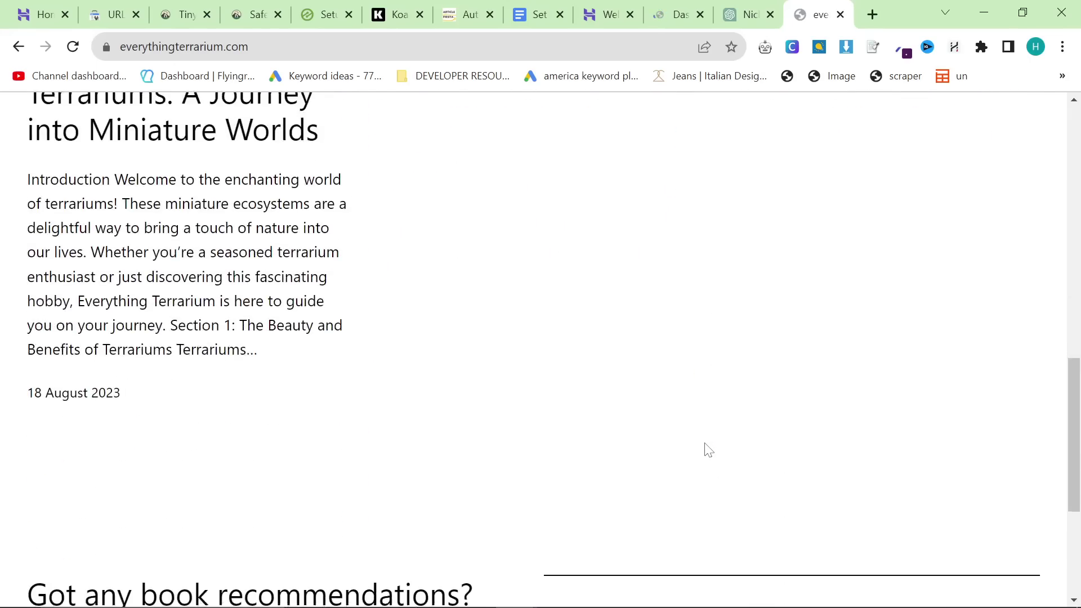
scroll(709, 449, "up", 12)
scroll(709, 449, "down", 10)
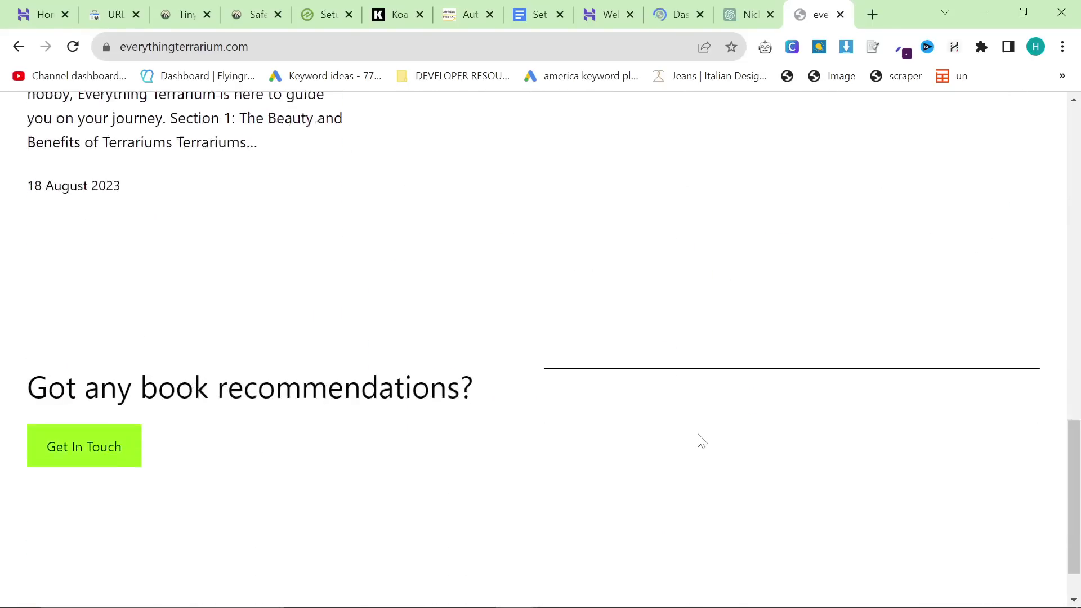
scroll(704, 442, "up", 5)
Step: Open the WordPress dashboard by appending /wp-admin to the site address
key("ctrl+l")
key("End")
type("/w")
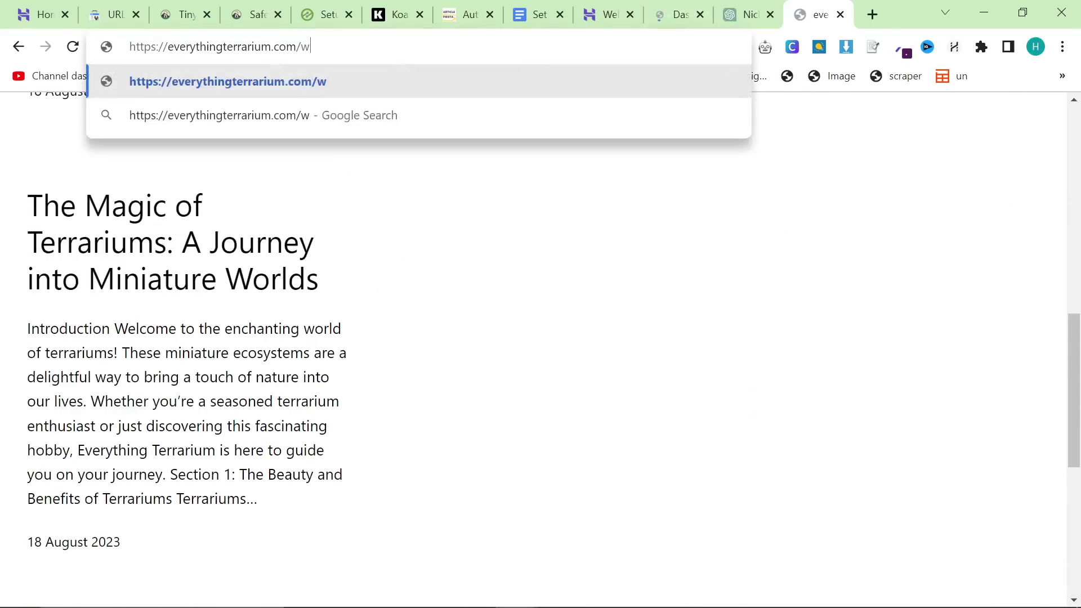
type("p-admin")
key("Return")
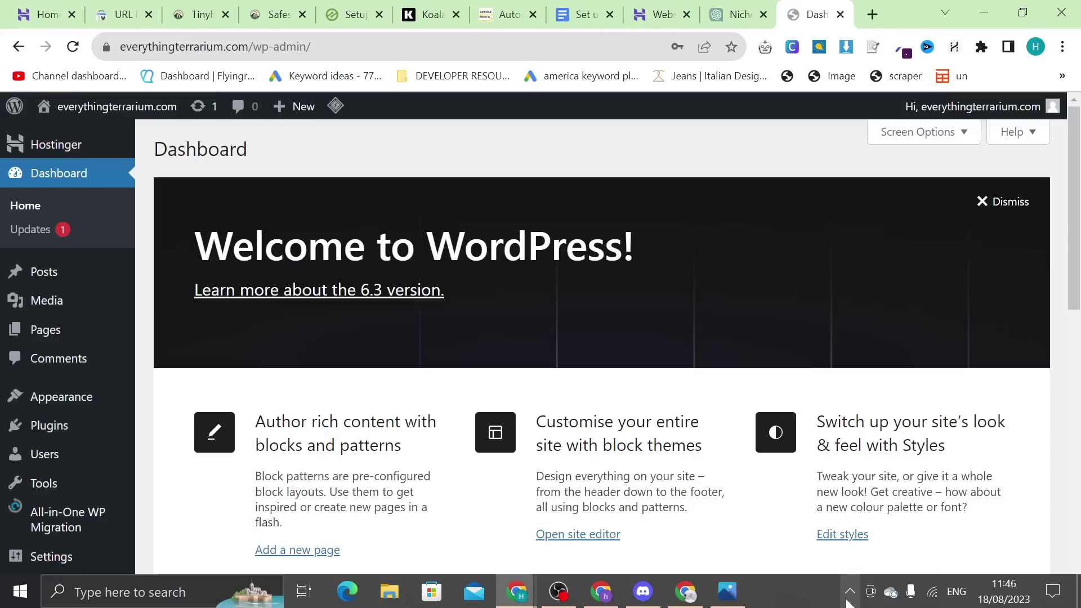
left_click(607, 5)
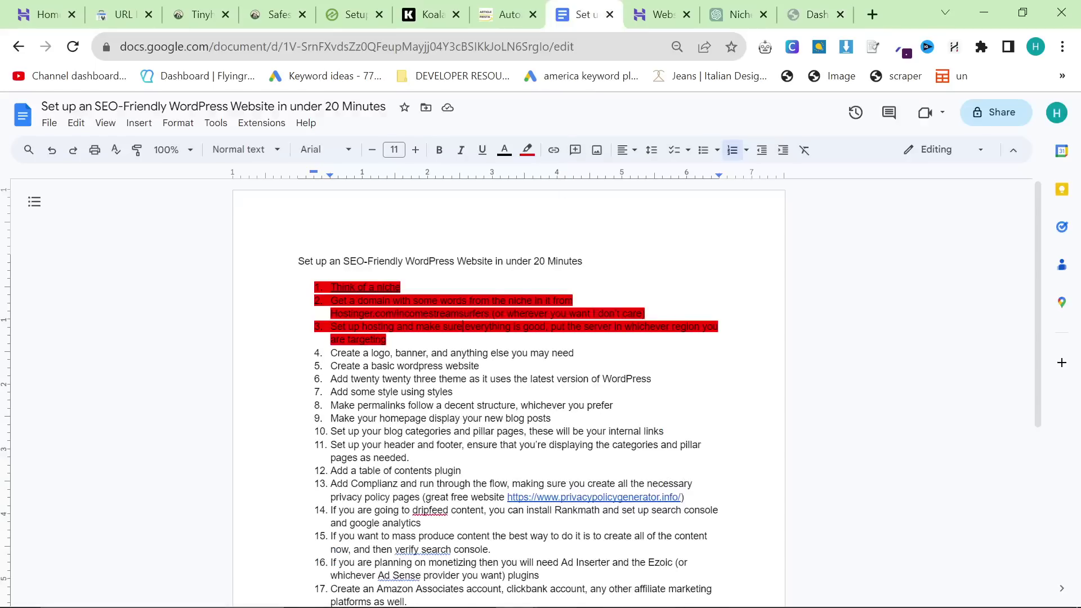
Step: Highlight checklist item 4, the logo and banner step, in red, then return to the WordPress dashboard
triple_click(411, 353)
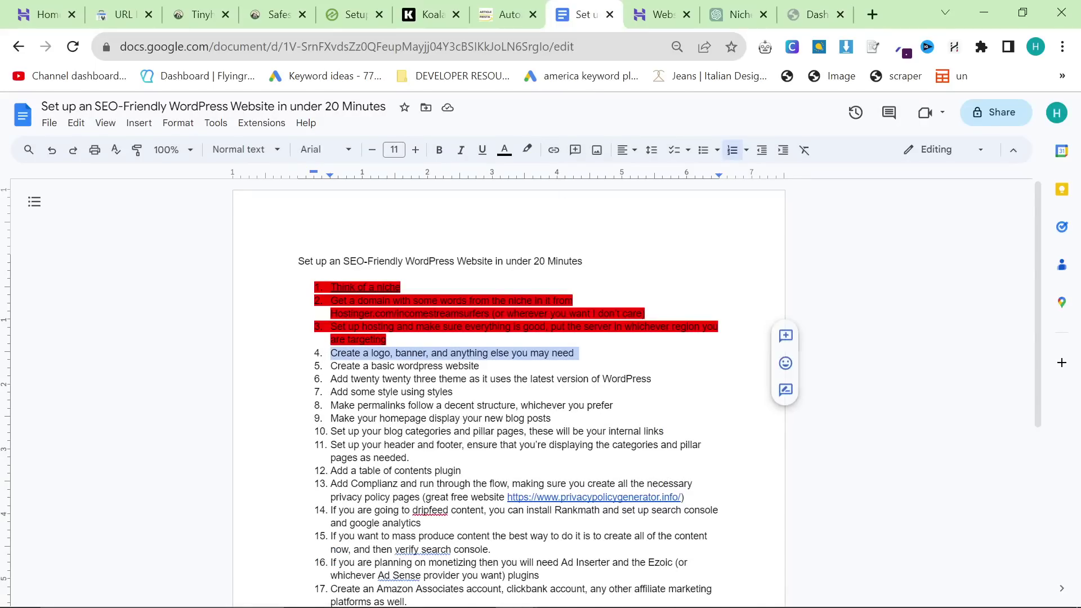
left_click(527, 151)
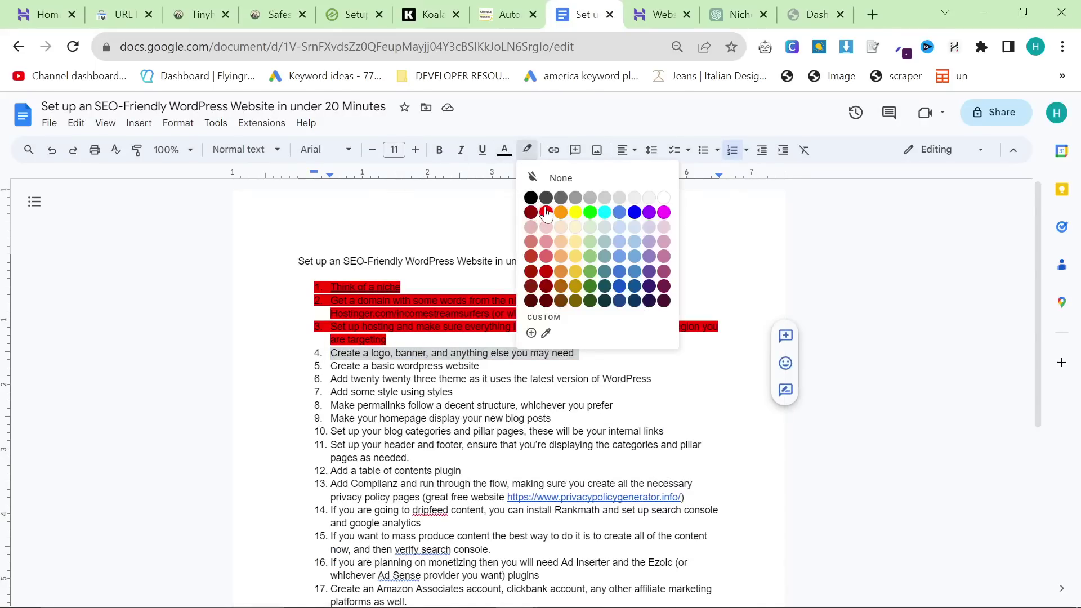
left_click(547, 214)
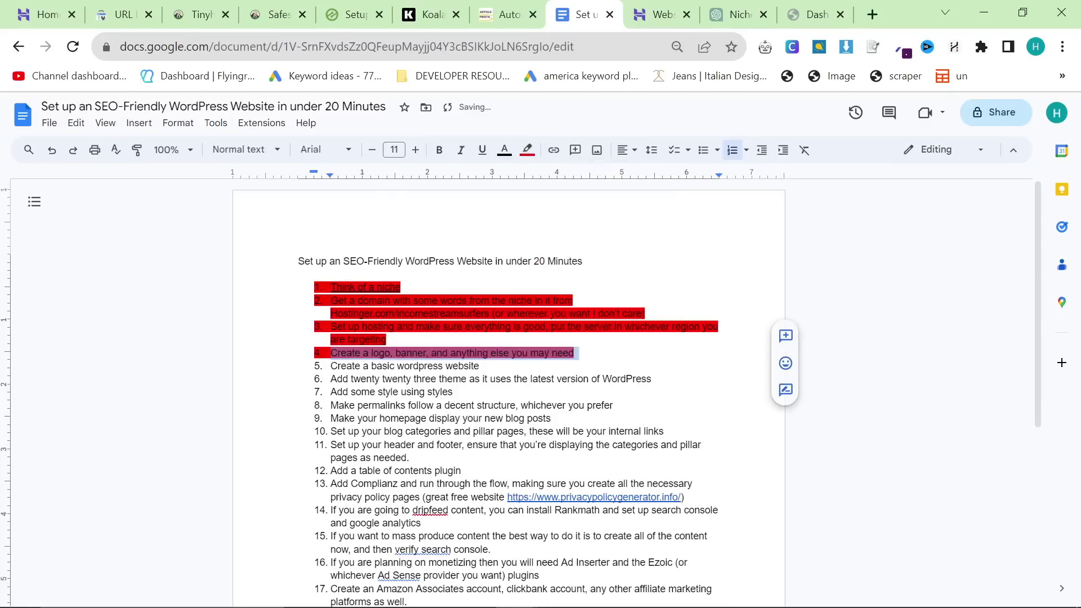
left_click(481, 366)
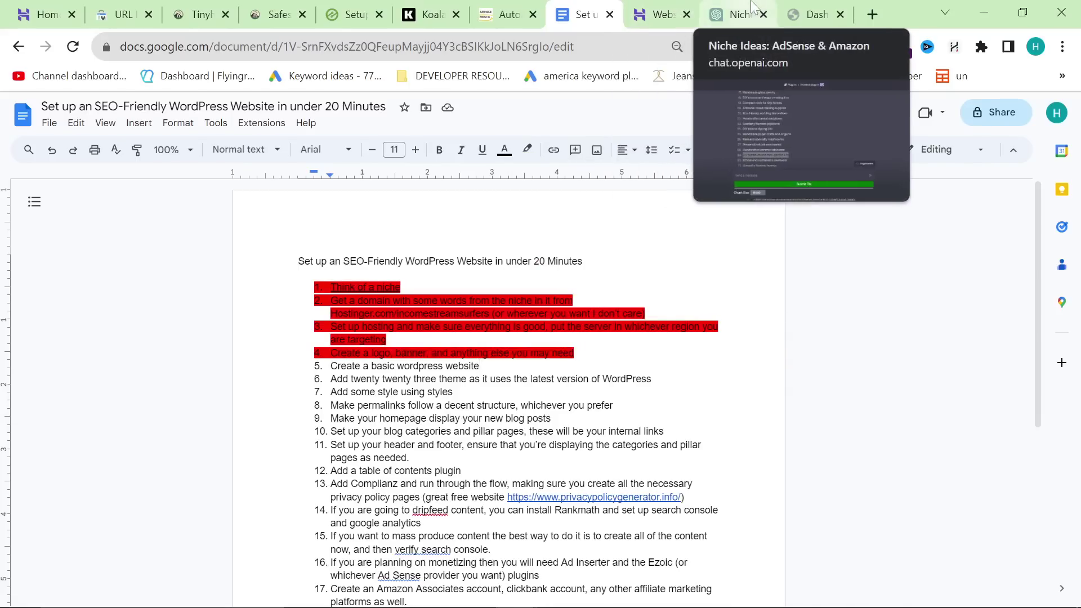
left_click(789, 15)
left_click_drag(751, 5, 648, 8)
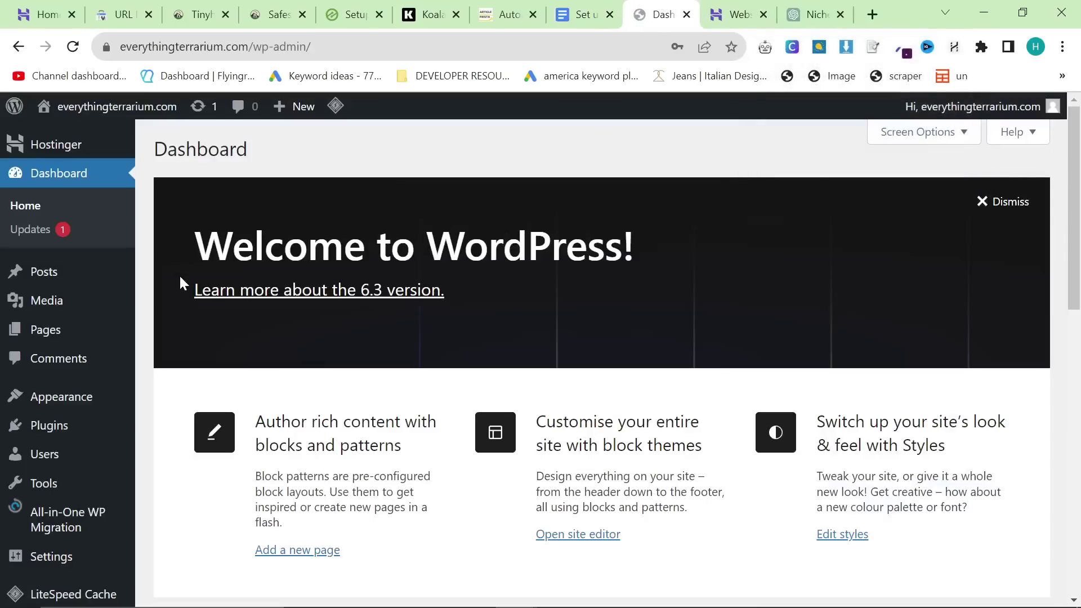
left_click(555, 310)
left_click_drag(181, 281, 231, 249)
left_click(231, 249)
scroll(608, 281, "down", 10)
scroll(609, 282, "up", 6)
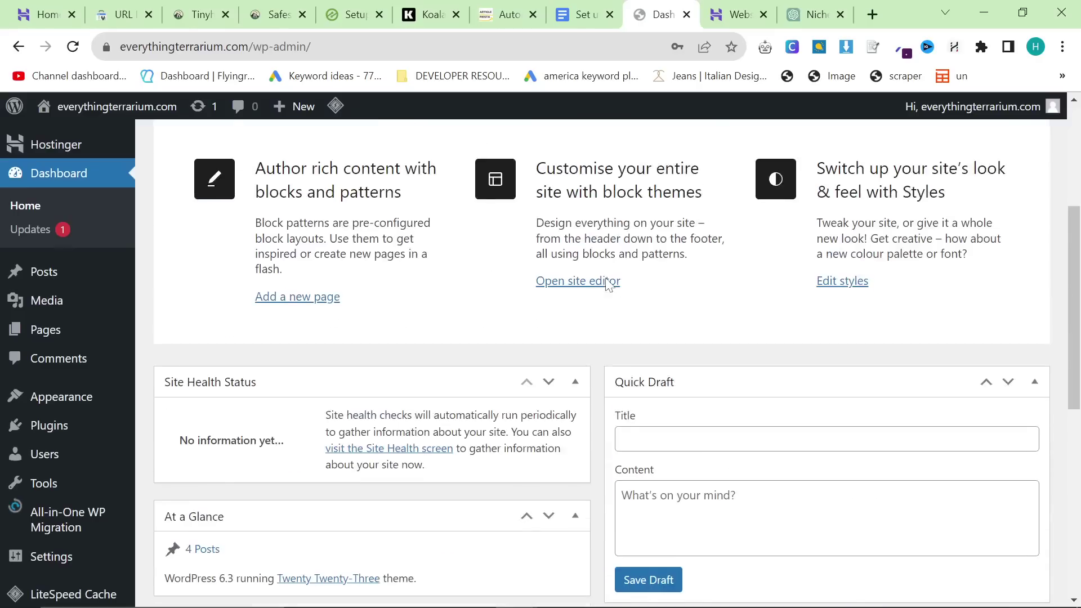
scroll(608, 283, "up", 5)
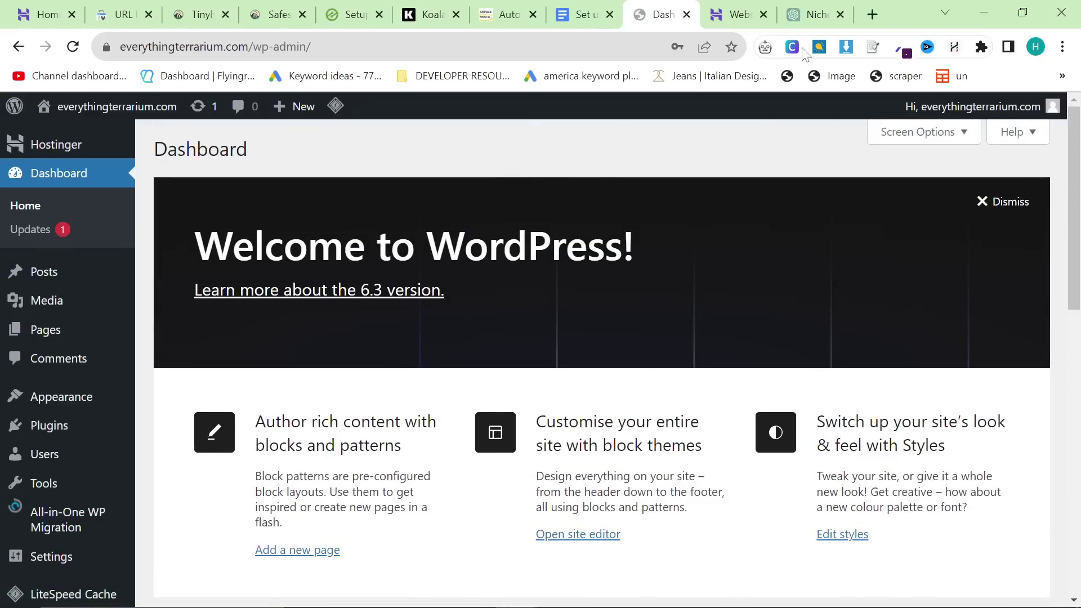
left_click(809, 6)
Step: Ask the Niche Ideas chat for 10 pillar page ideas for a terrarium niche website
scroll(580, 261, "down", 5)
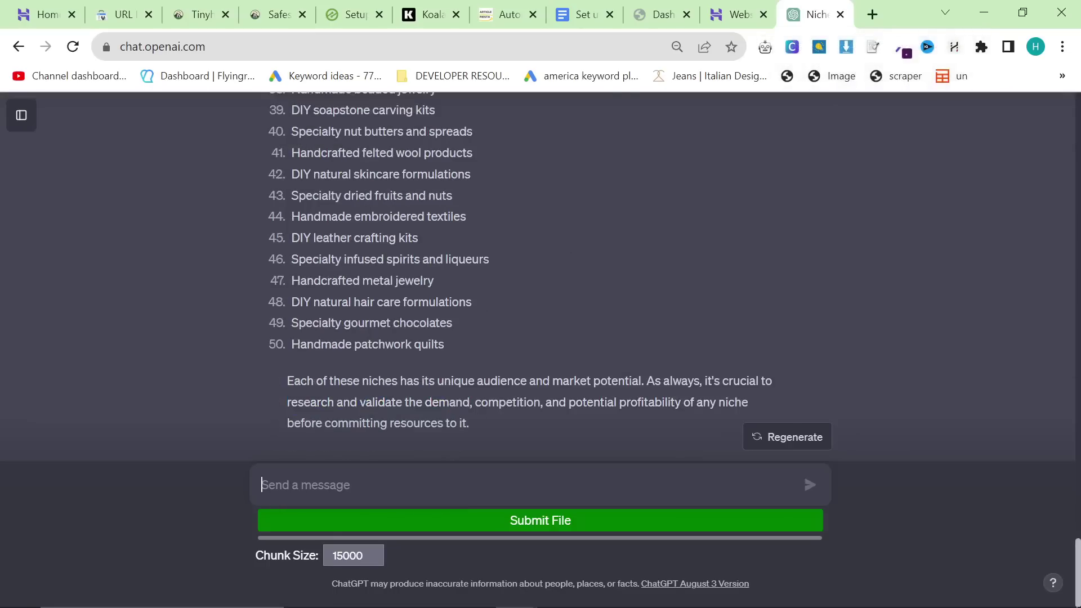
left_click(443, 479)
type("I chose terrariums as a niche, can you give me 10 pillar pages for this website")
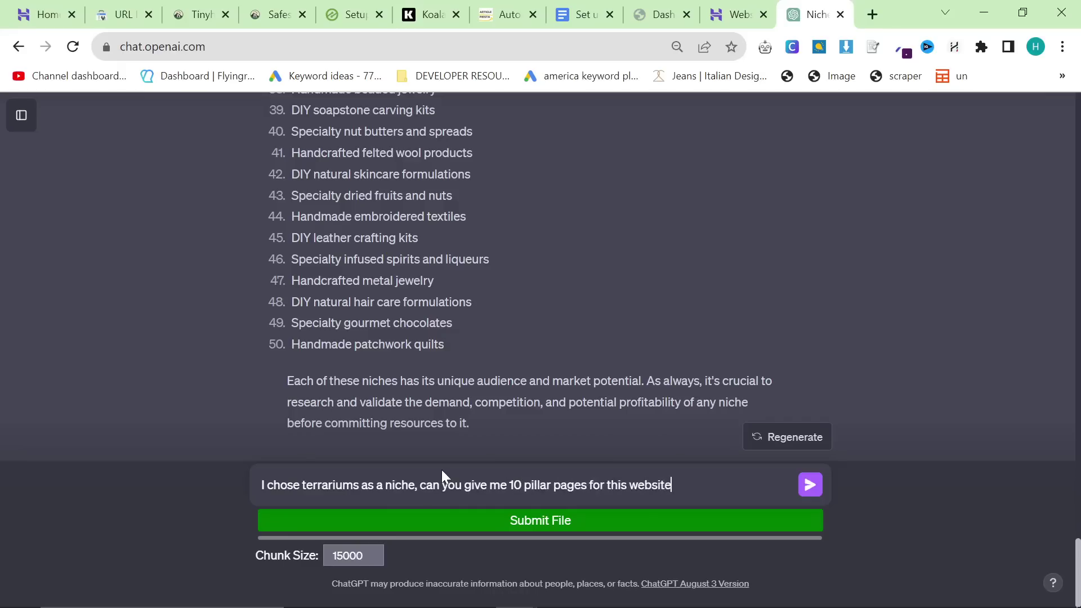
key("Return")
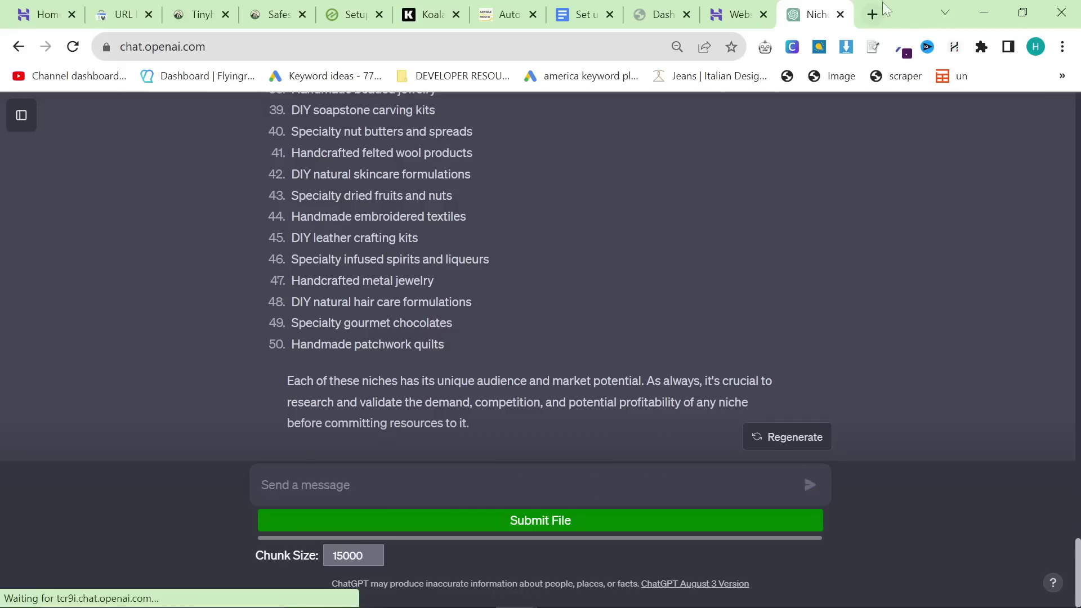
Step: Search Google for 'terrarium' in a new browser tab
left_click(872, 14)
type("terrarium")
key("Return")
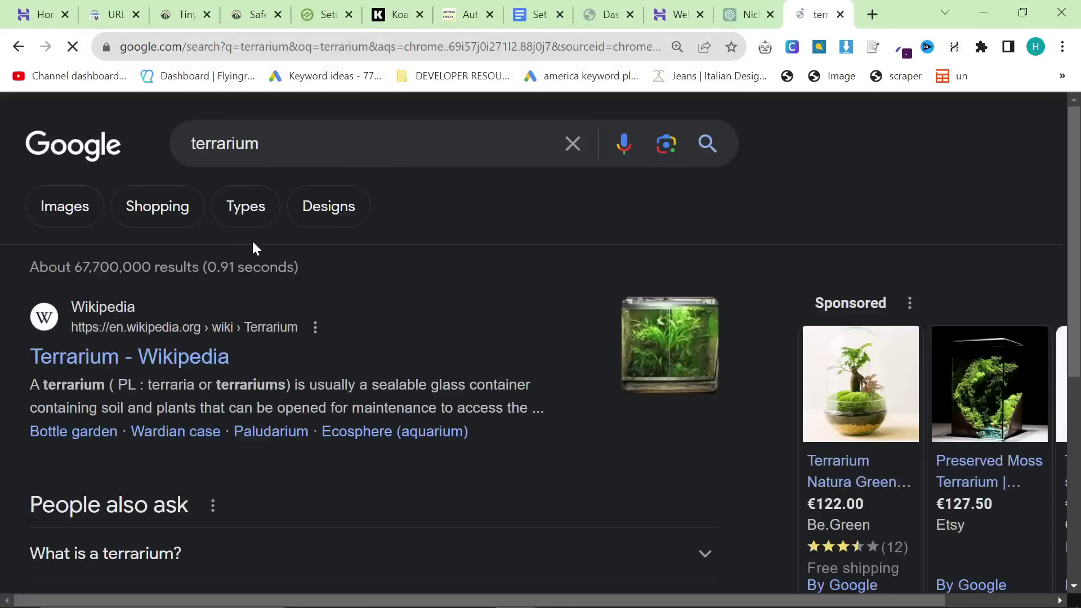
Step: Open The Spruce and Terrarium Tribe terrarium guides from the results in background tabs
scroll(276, 316, "down", 3)
scroll(280, 326, "up", 3)
scroll(280, 327, "down", 5)
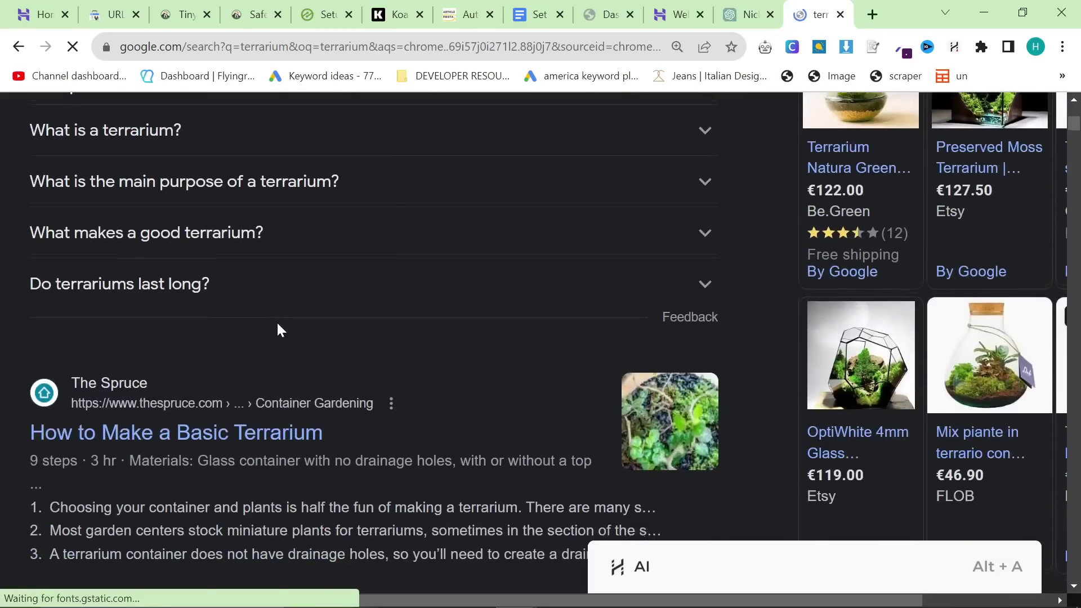
scroll(256, 349, "down", 1)
middle_click(259, 267)
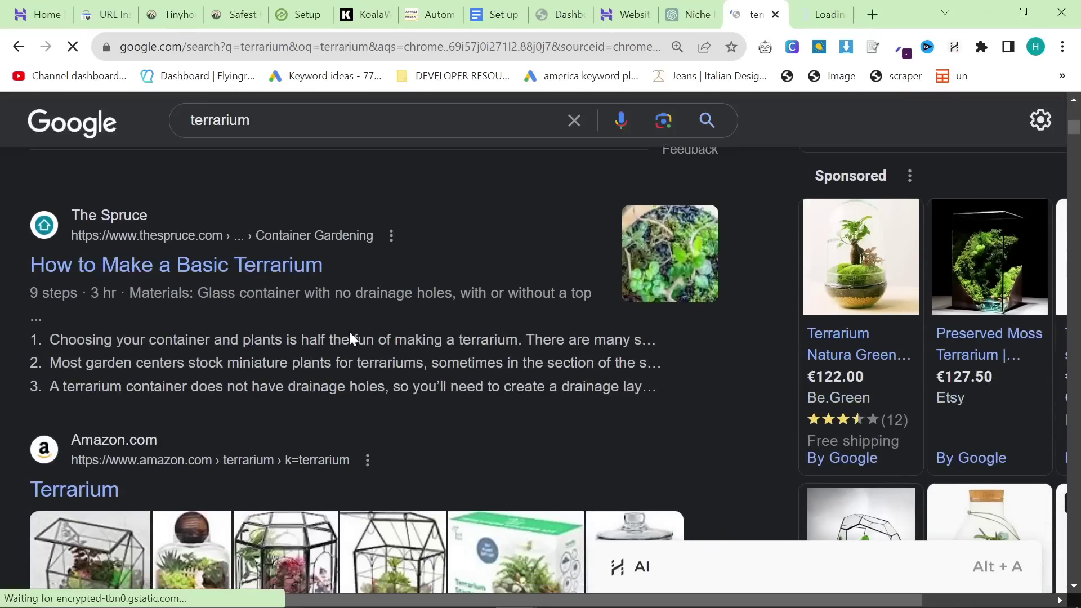
scroll(350, 338, "down", 5)
scroll(326, 355, "down", 5)
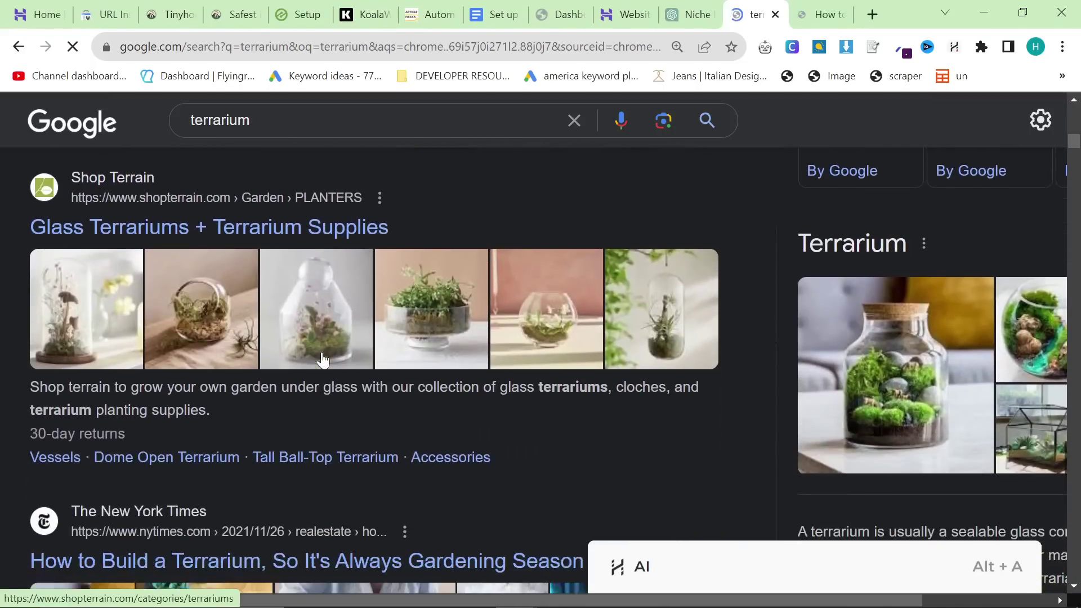
scroll(323, 360, "down", 12)
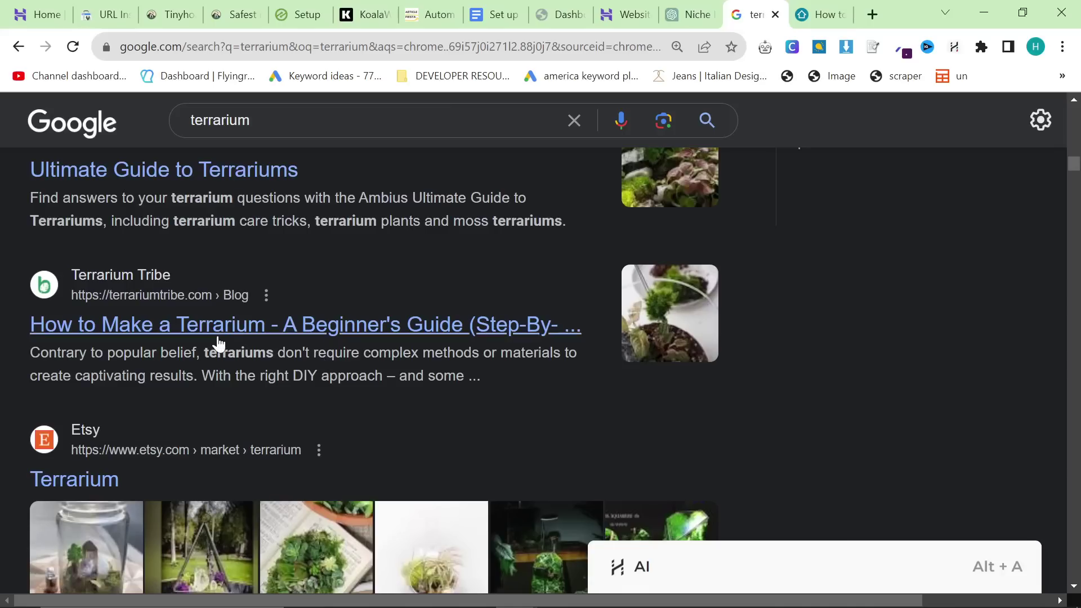
middle_click(220, 343)
Step: Accept cookies and study the Terrarium Tribe guide's menu, then return to the results
left_click(761, 15)
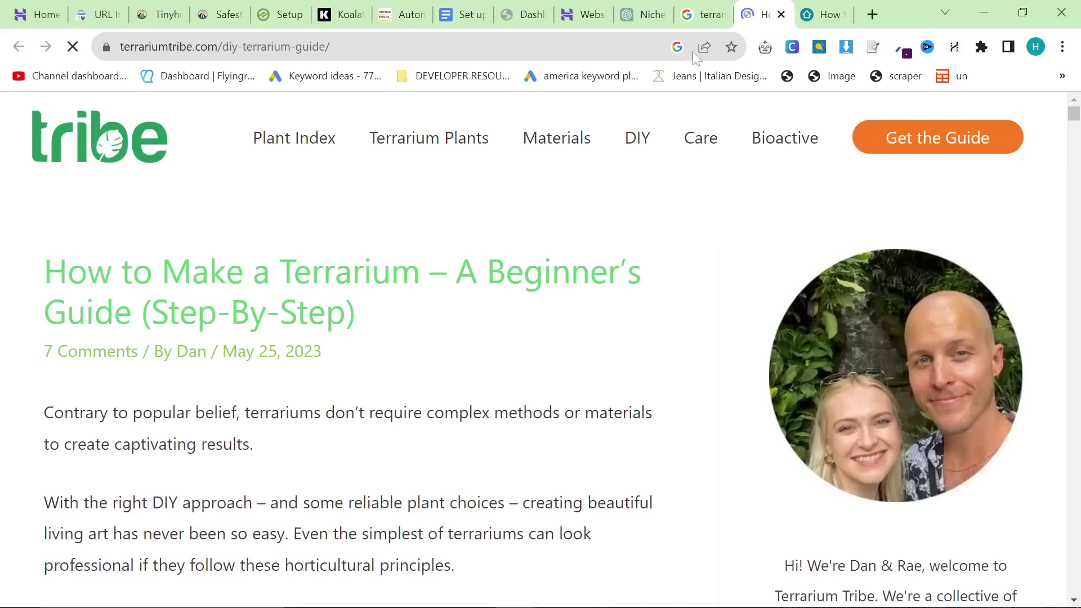
left_click(682, 491)
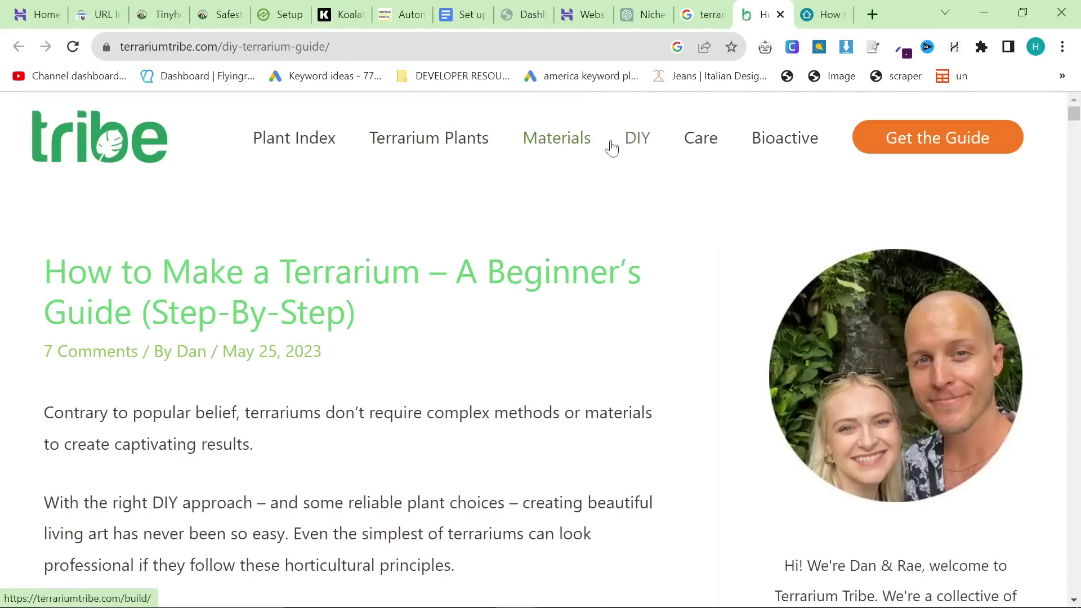
scroll(603, 265, "down", 8)
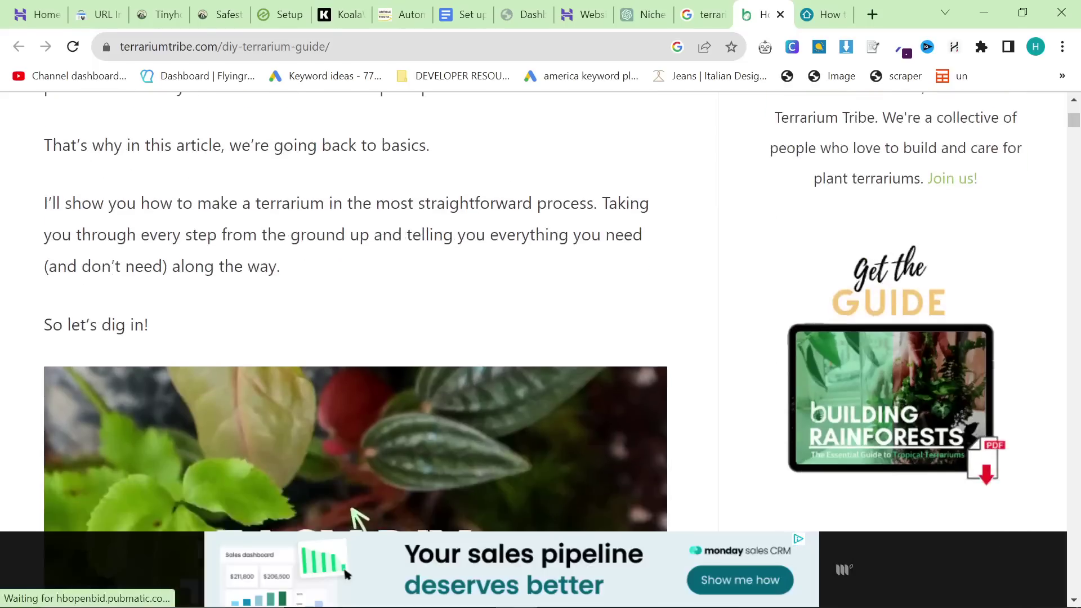
scroll(562, 268, "down", 10)
scroll(563, 266, "up", 16)
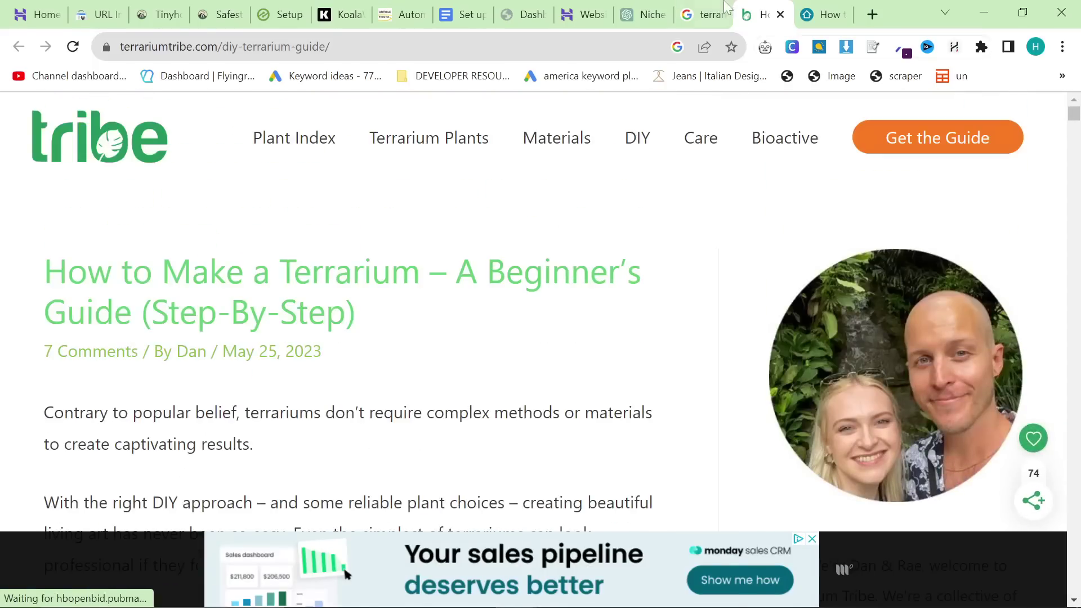
left_click(726, 8)
scroll(514, 307, "down", 8)
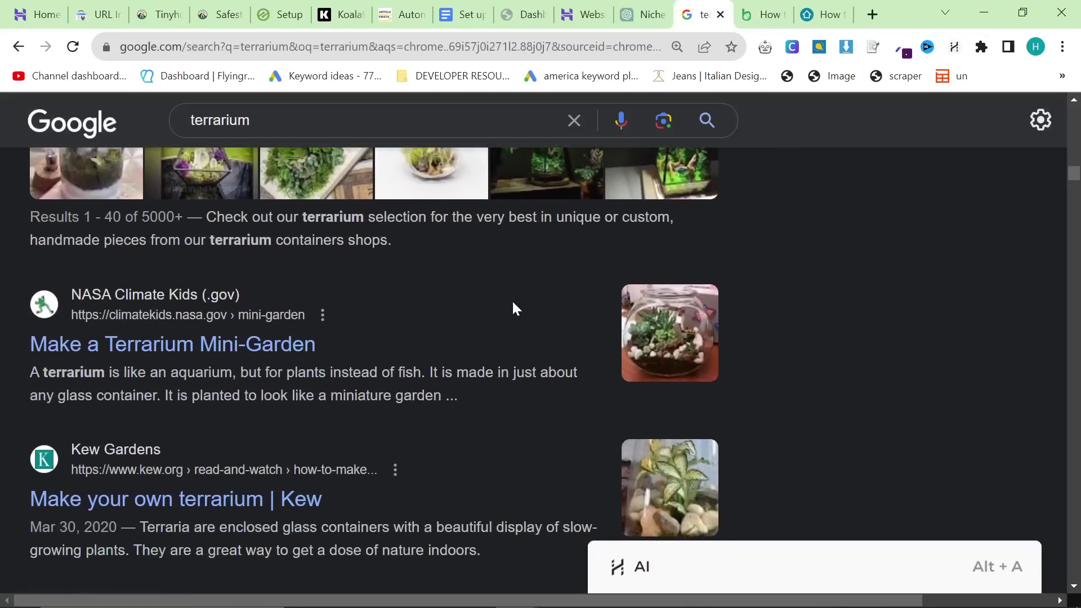
Step: Ask ChatGPT for 5 terrarium category pages instead of pillar pages
left_click(642, 14)
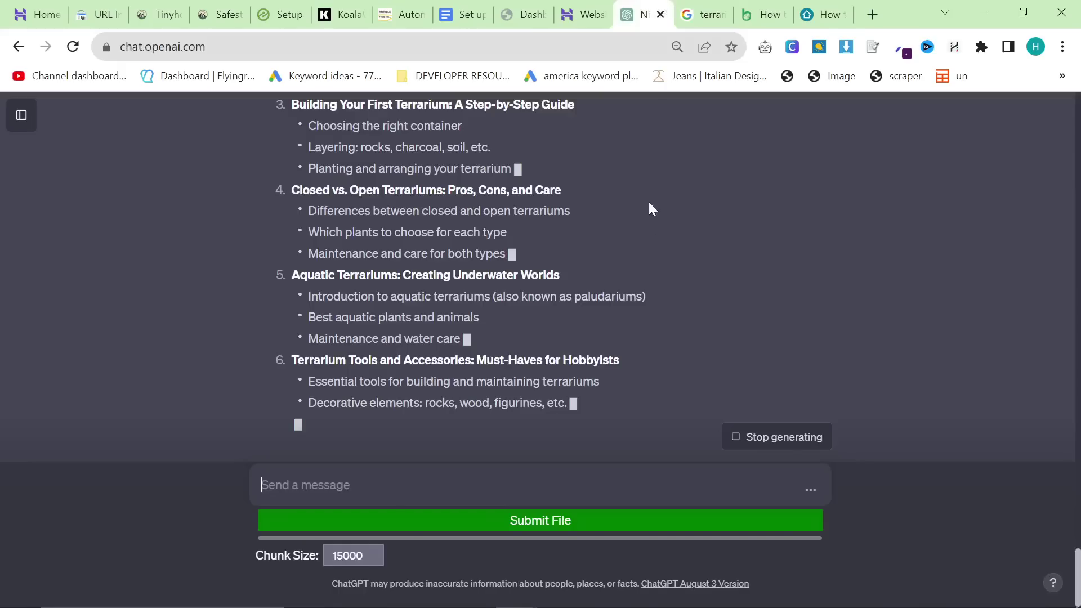
scroll(647, 208, "up", 1)
scroll(589, 311, "up", 5)
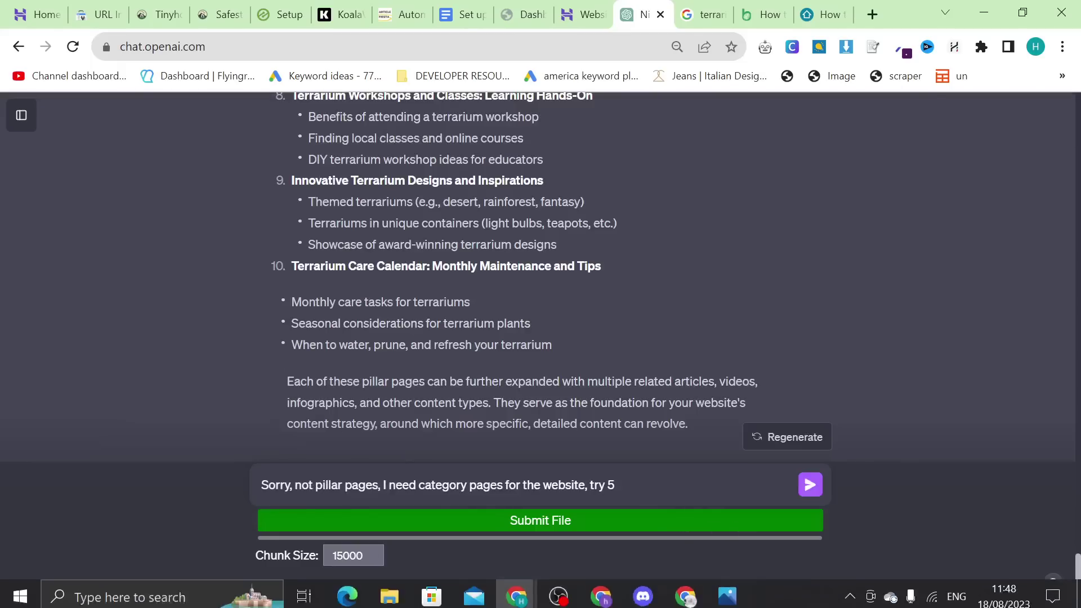
key("Return")
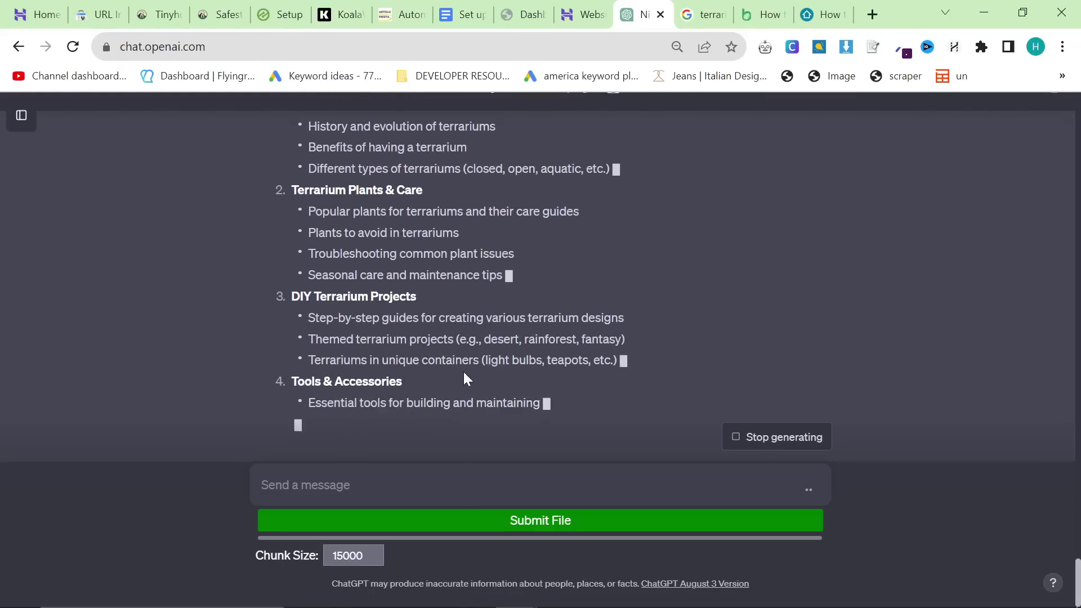
Step: Check the Terrarium Tribe guide, then ask ChatGPT 'Can you give me another 5'
scroll(467, 379, "up", 2)
scroll(466, 379, "down", 3)
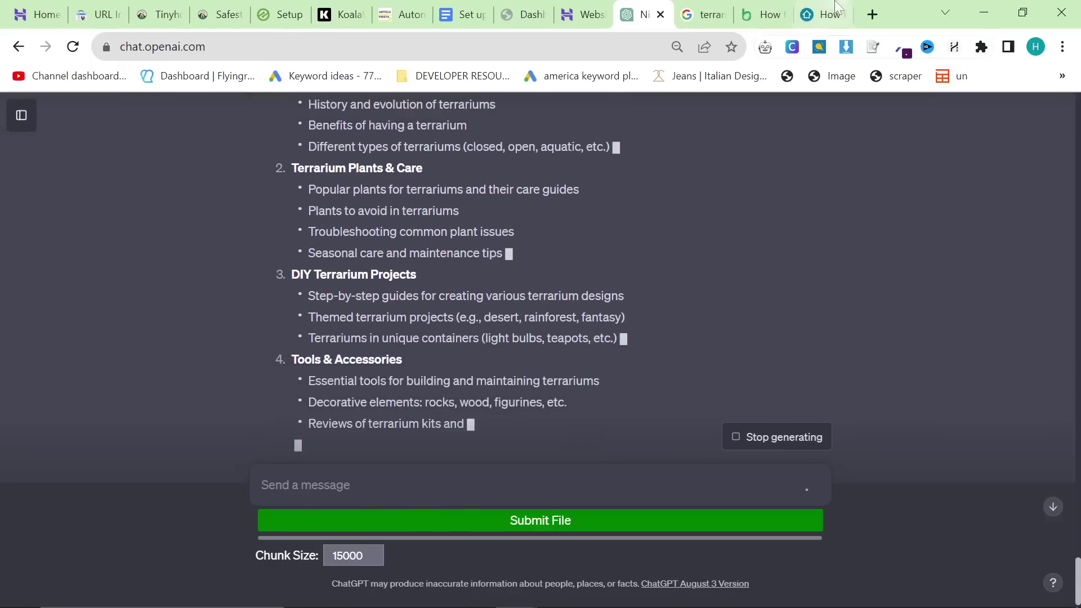
left_click_drag(766, 15, 704, 14)
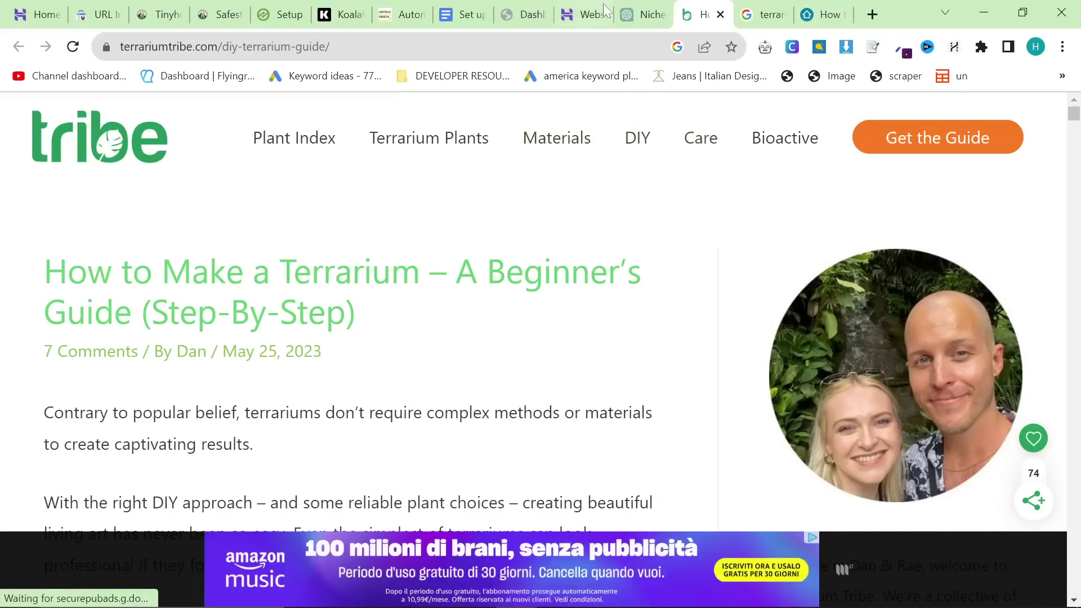
left_click(639, 14)
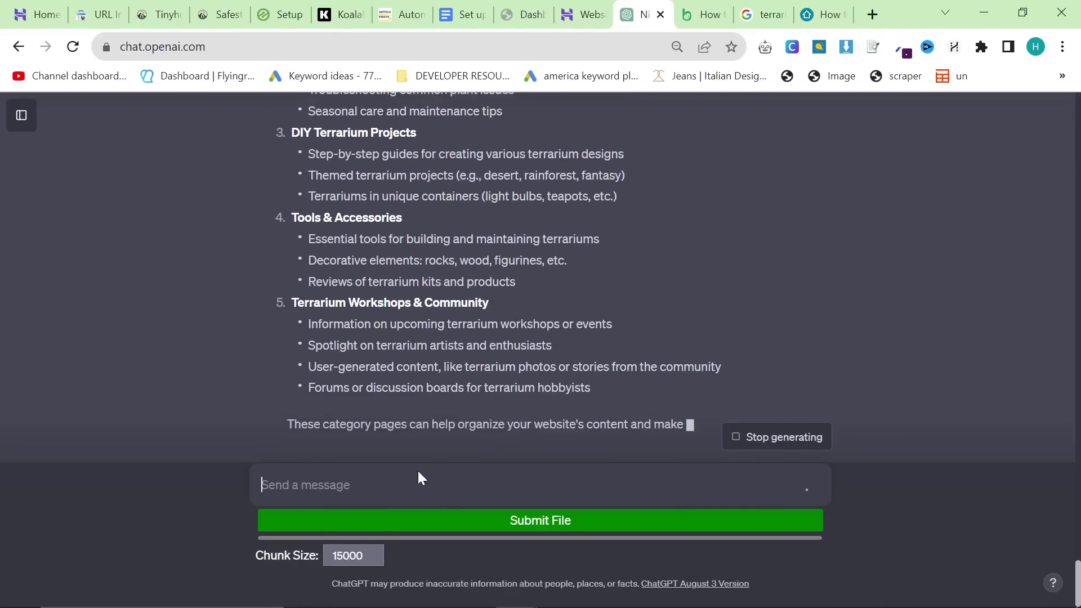
type("Can you give me anothe")
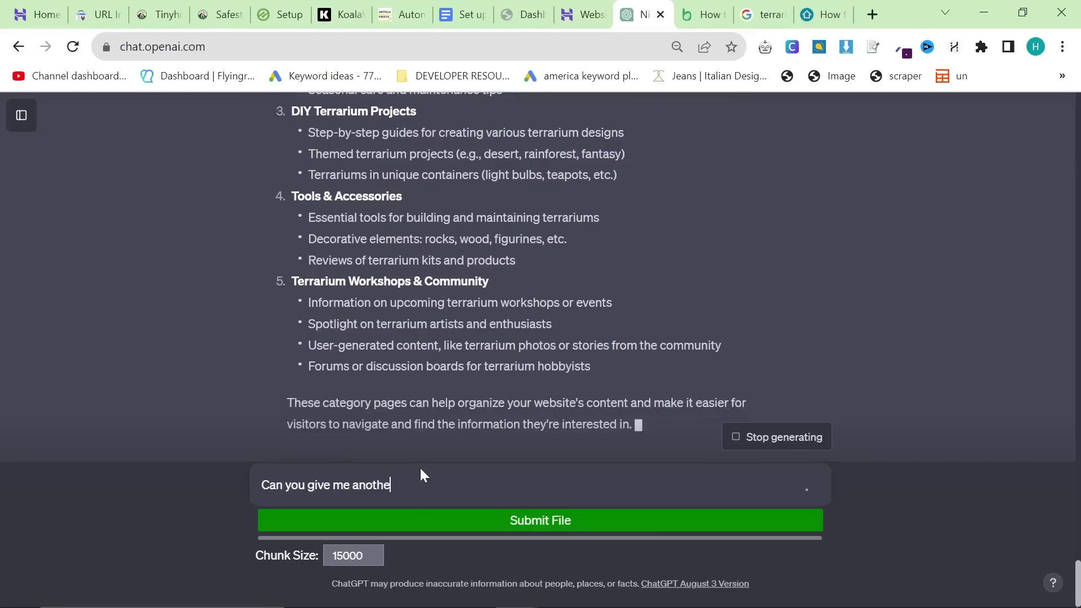
type("r 5")
key("Return")
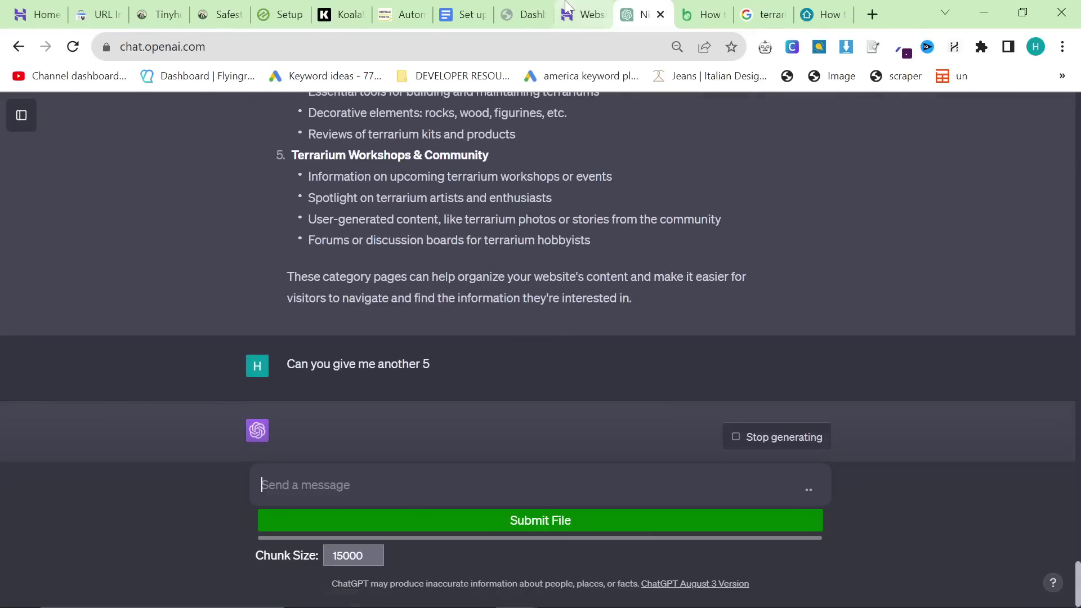
Step: Close the Hostinger setup tab and switch to the WordPress dashboard
left_click(580, 15)
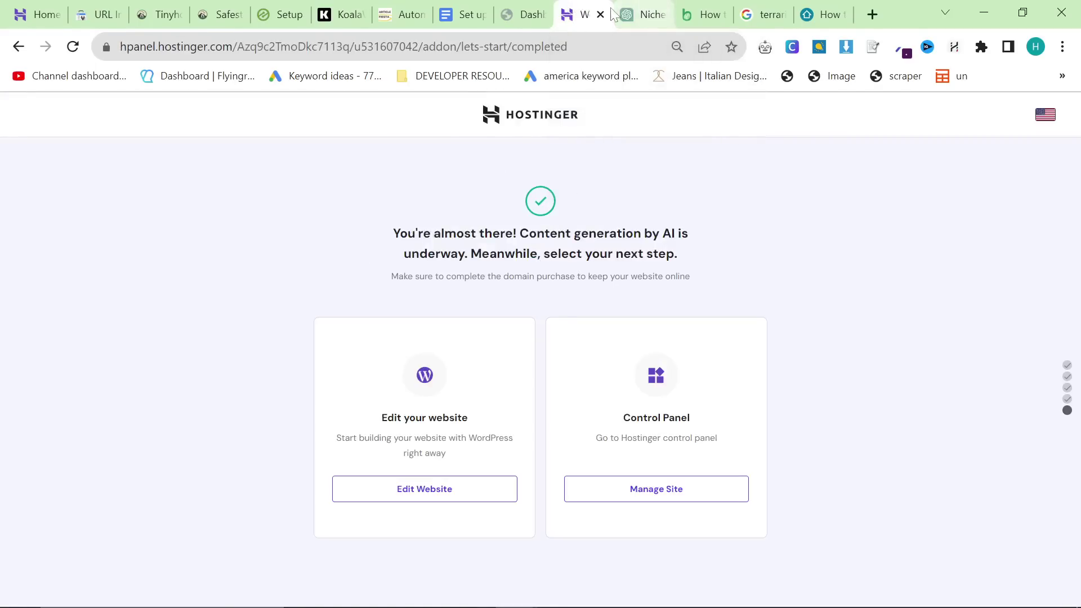
left_click(600, 14)
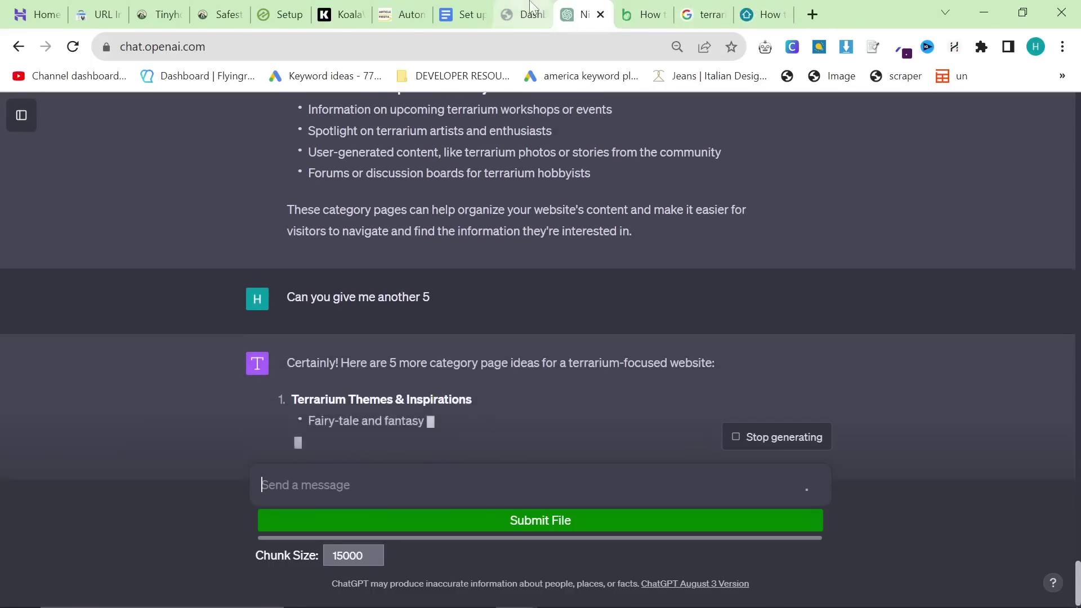
left_click(529, 5)
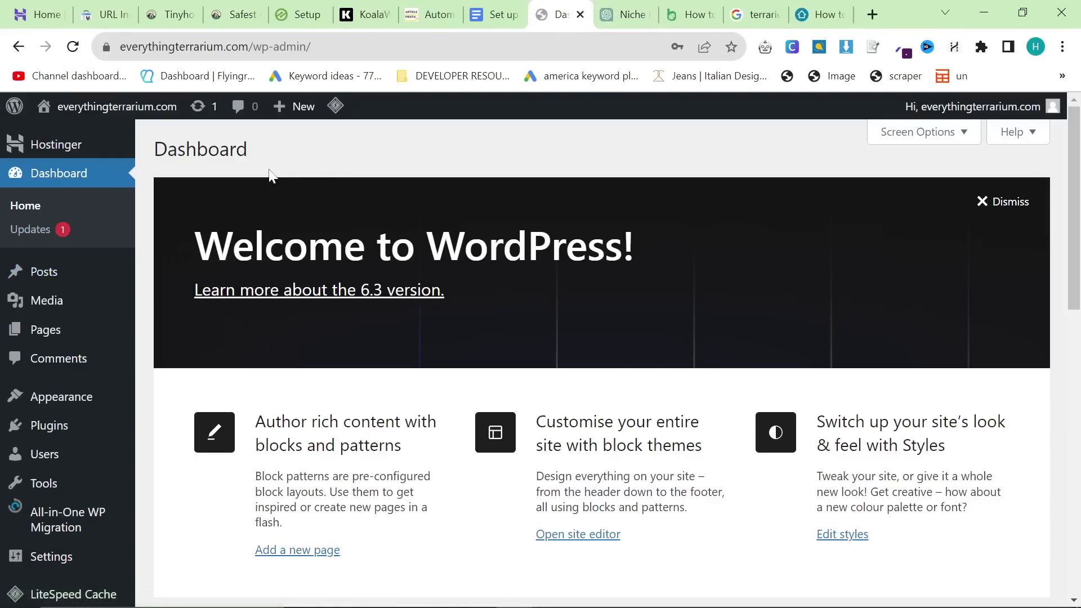
Step: Apply the Marigold style variation to the active theme and save the change
mouse_move(70, 407)
left_click(156, 403)
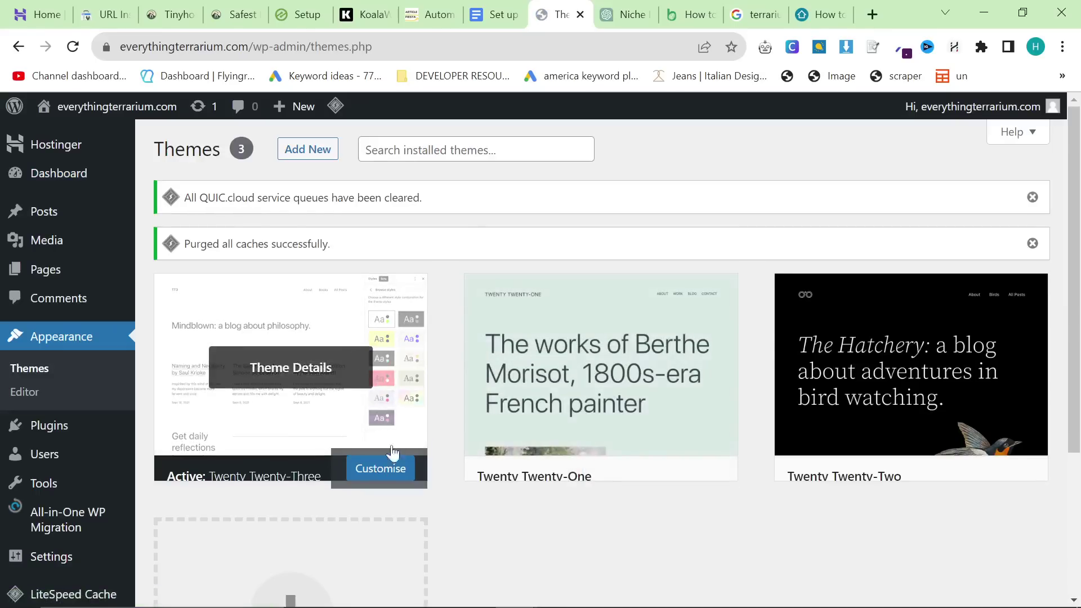
left_click(396, 459)
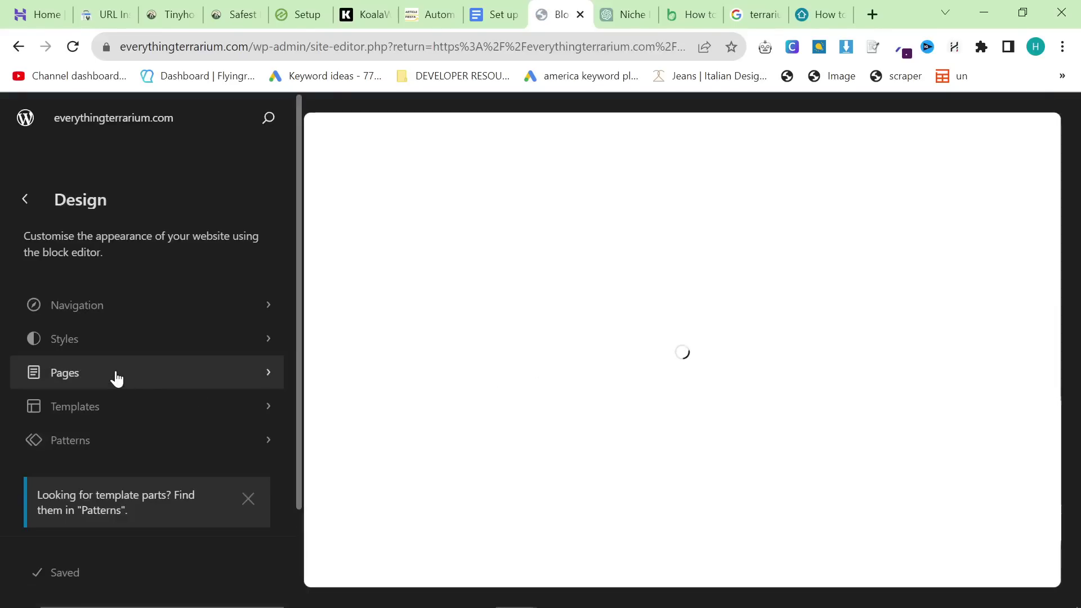
left_click(121, 342)
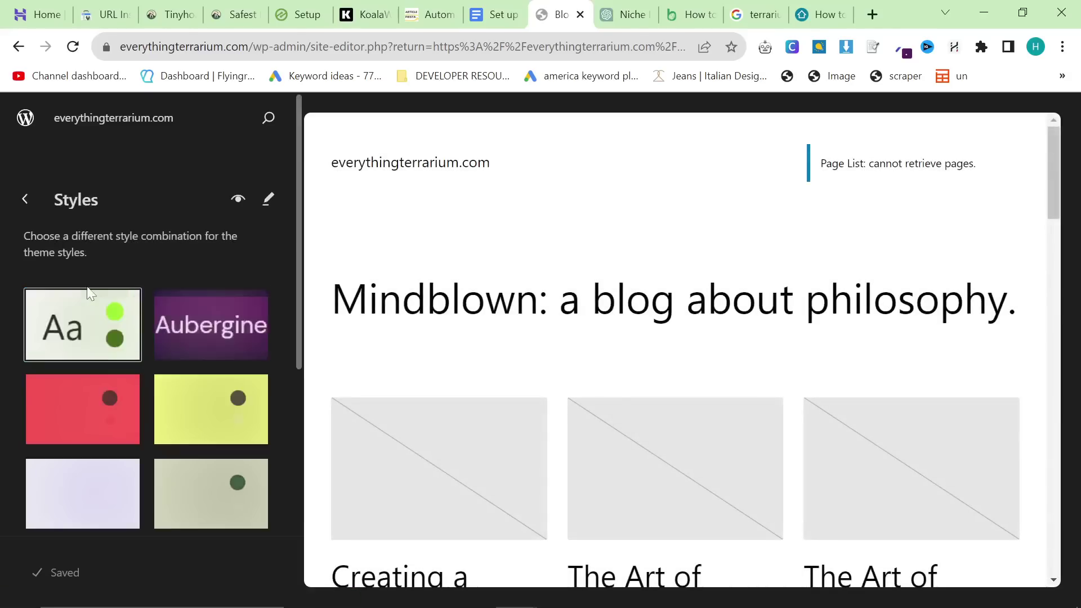
scroll(158, 462, "down", 2)
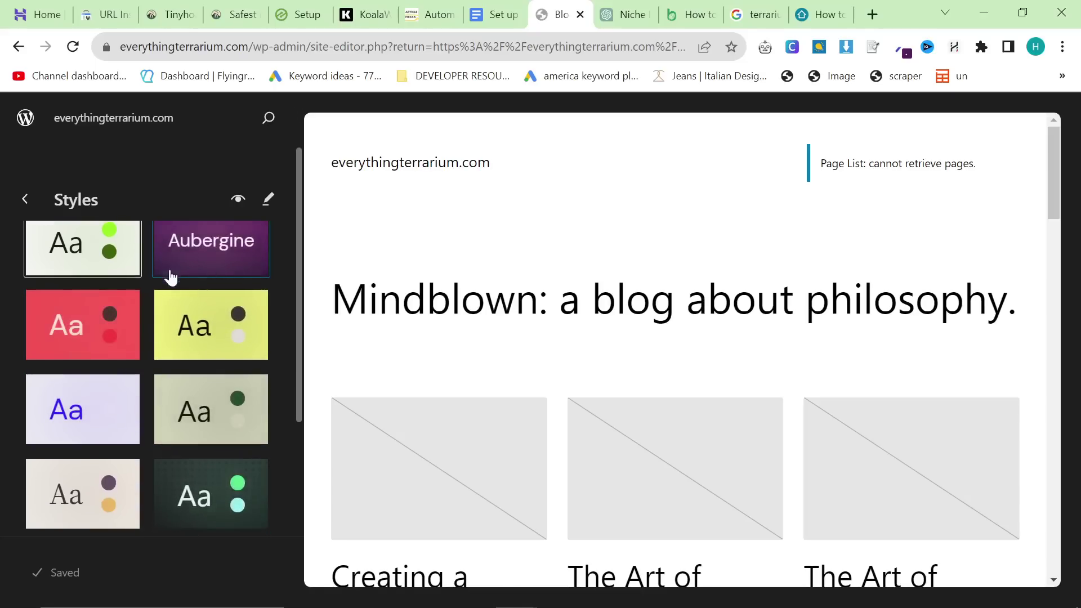
left_click(94, 478)
scroll(519, 338, "down", 10)
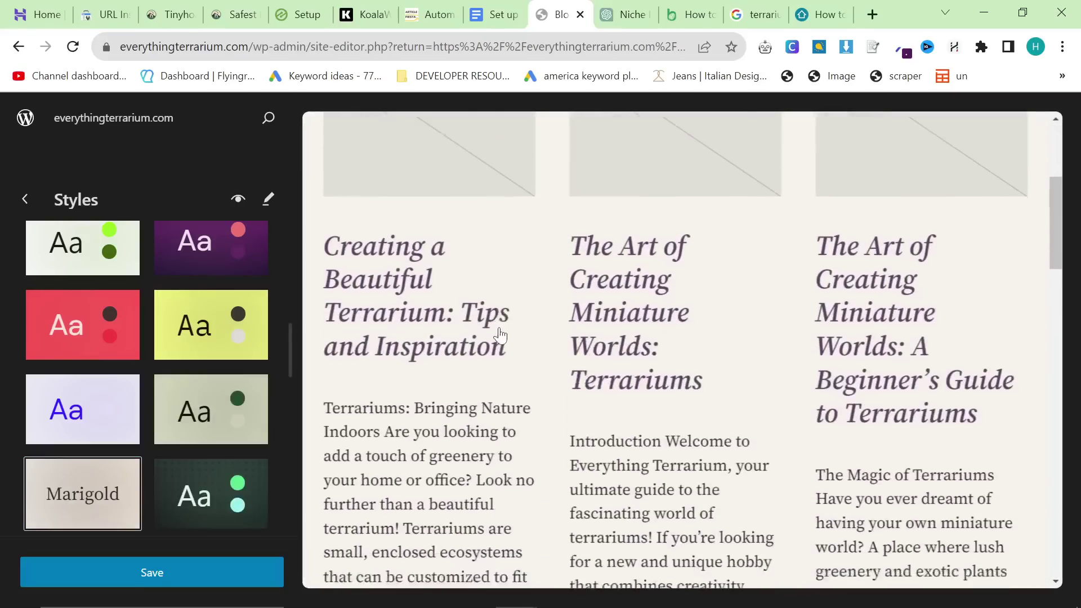
scroll(530, 446, "up", 10)
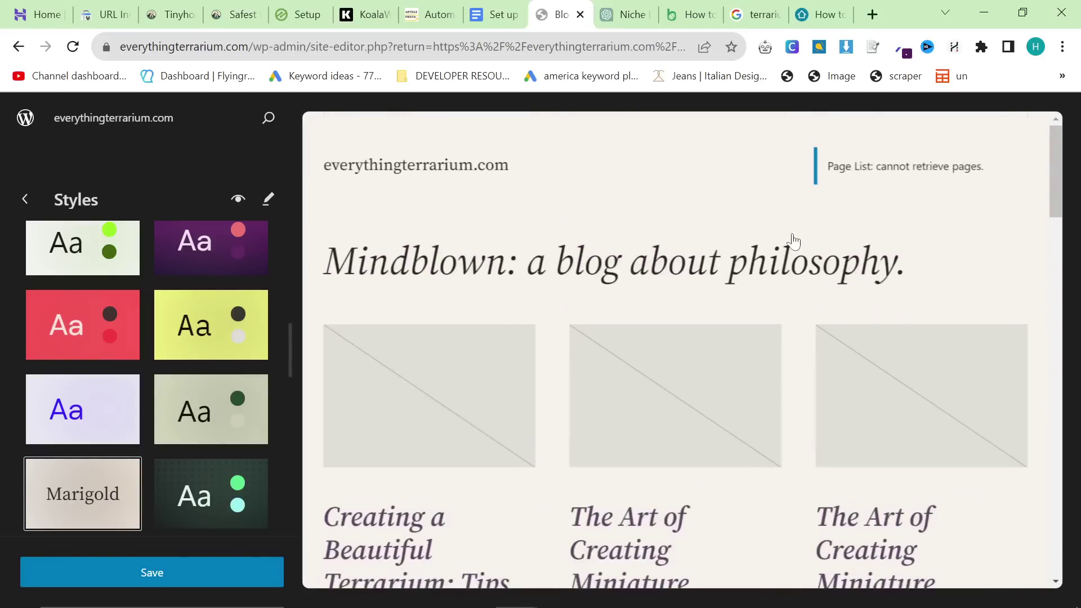
left_click(23, 199)
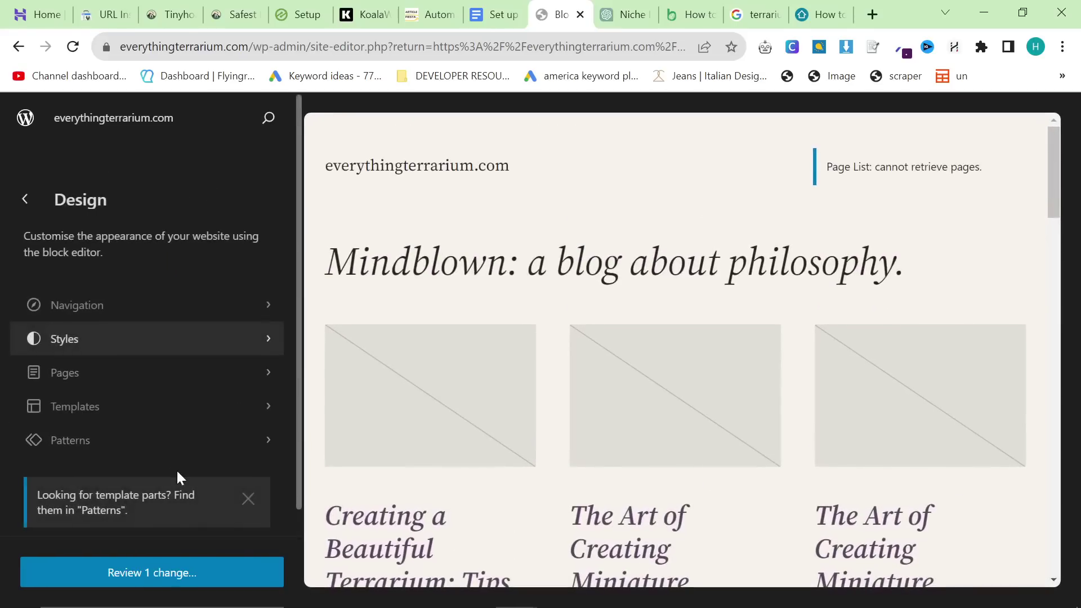
left_click(181, 574)
left_click(490, 275)
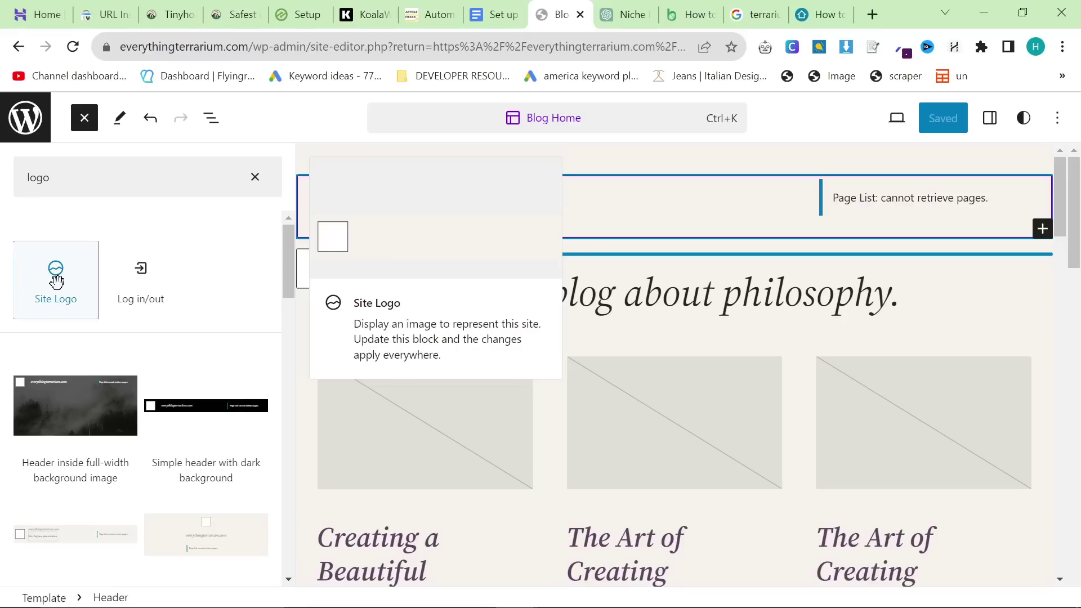
Step: Insert a Site Logo block into the header beside the page navigation
left_click(56, 280)
left_click(573, 201)
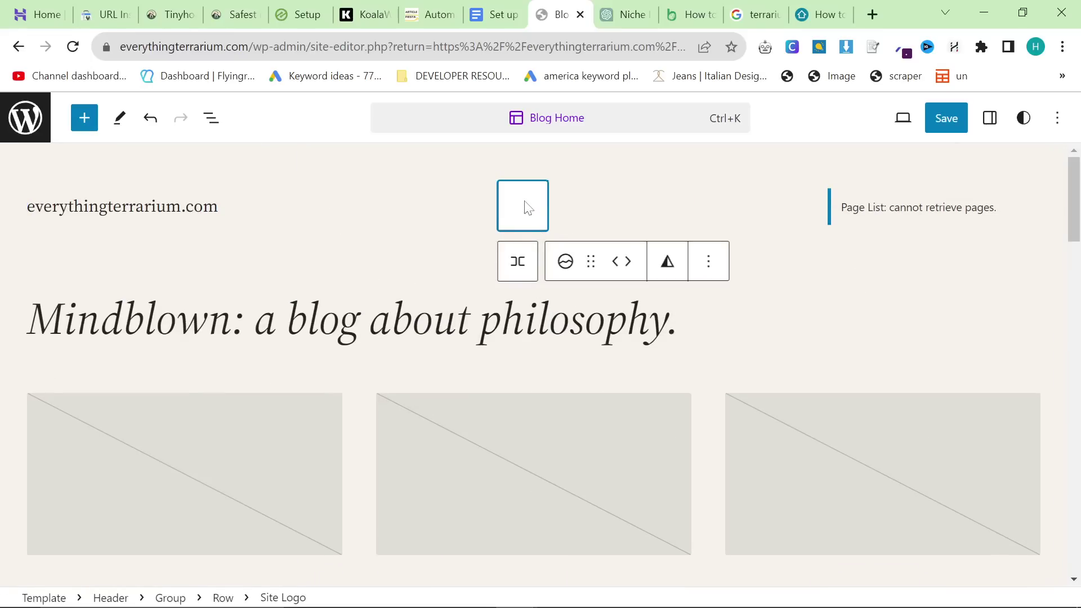
left_click(636, 198)
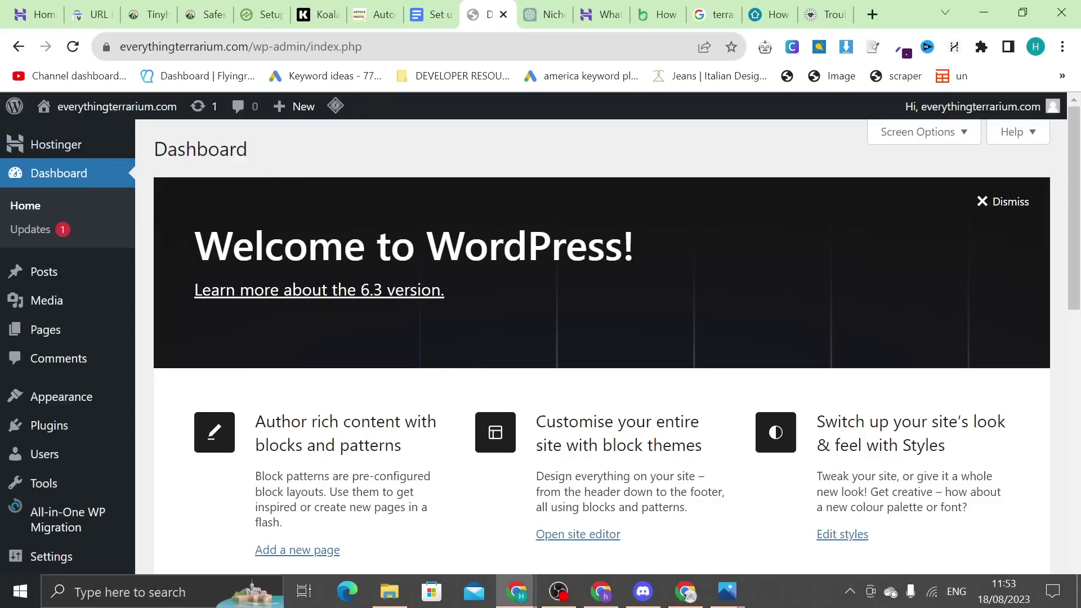
Step: Upload the Everything Terrarium image to the media library via the checklist's Upload an image step
mouse_move(61, 148)
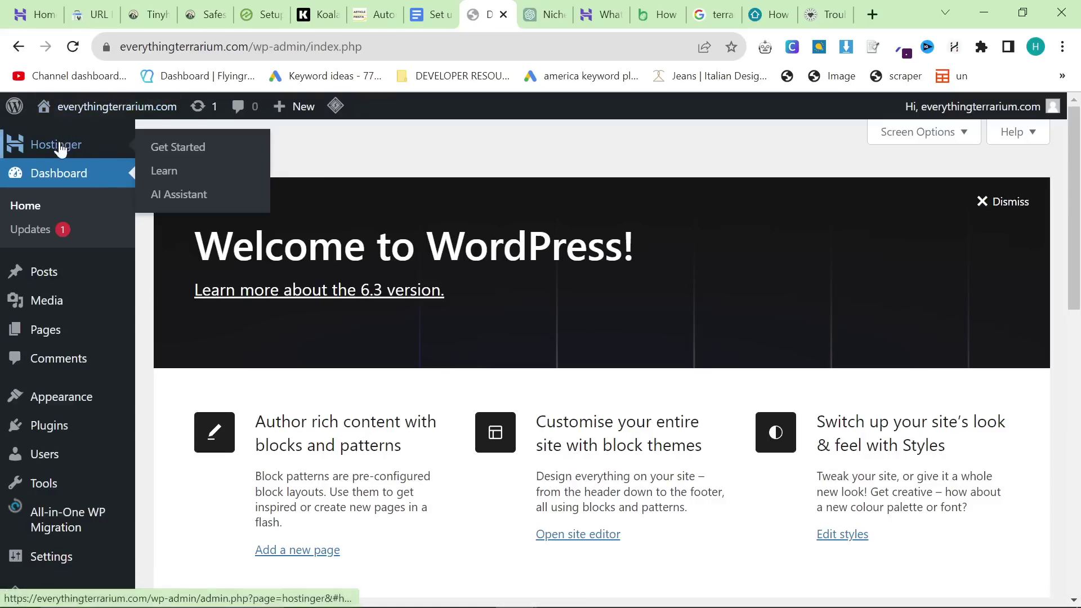
left_click(164, 156)
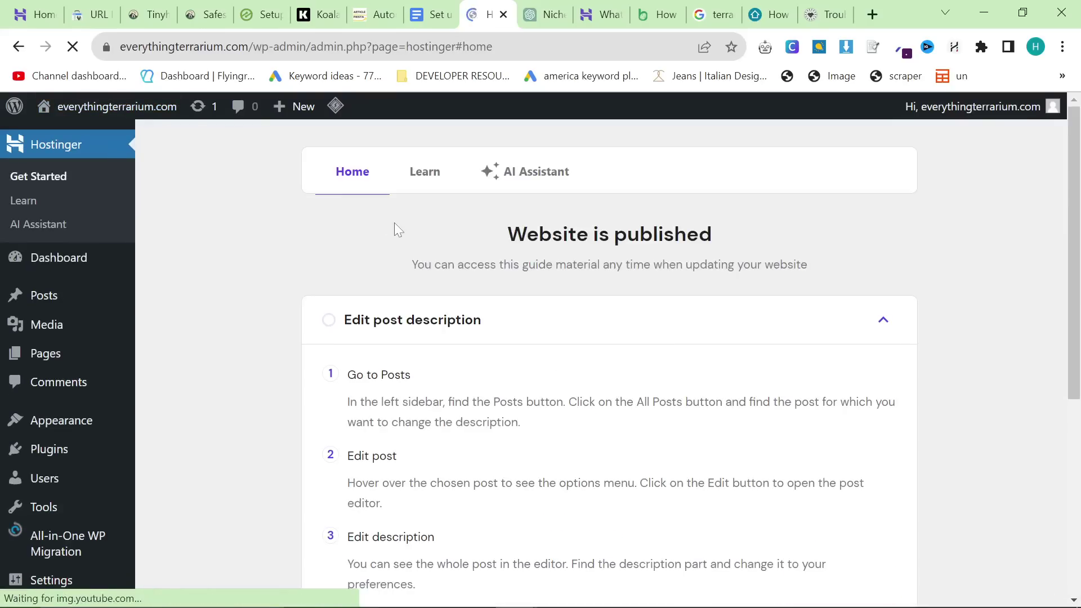
scroll(394, 225, "down", 5)
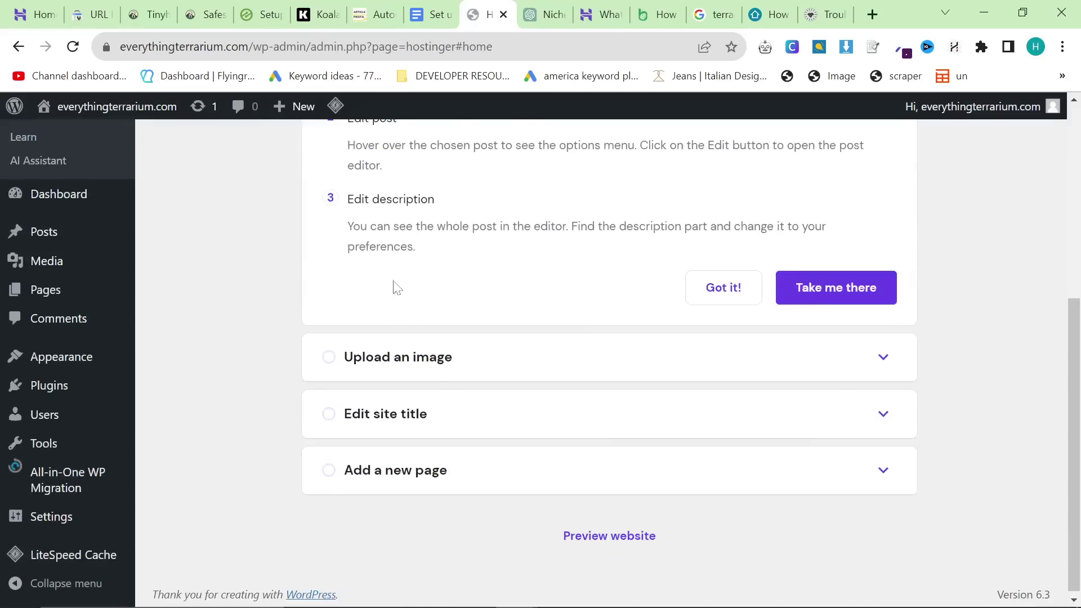
scroll(441, 398, "up", 5)
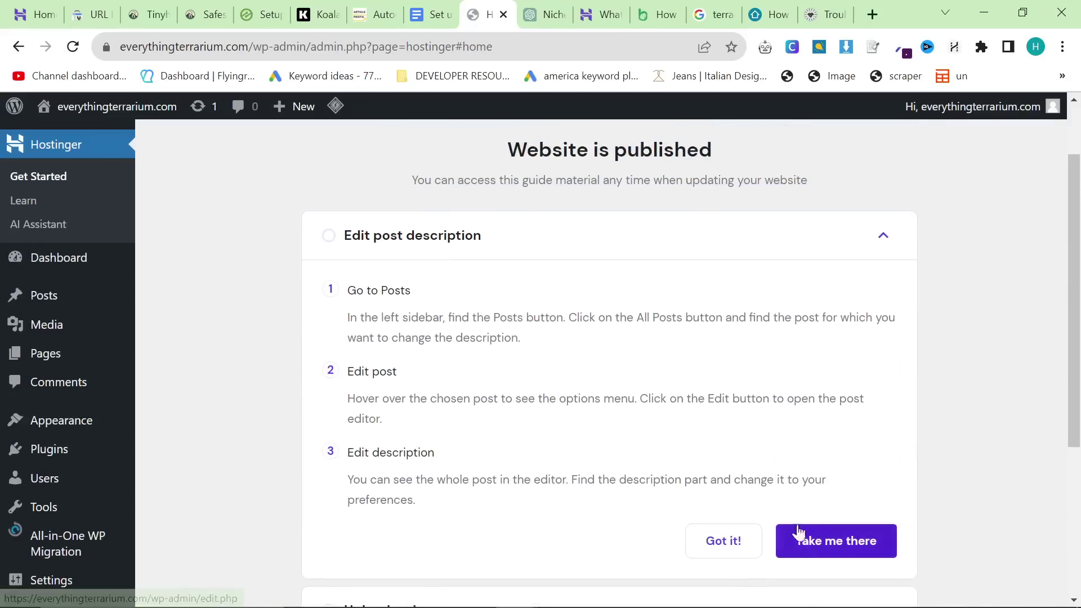
left_click(822, 552)
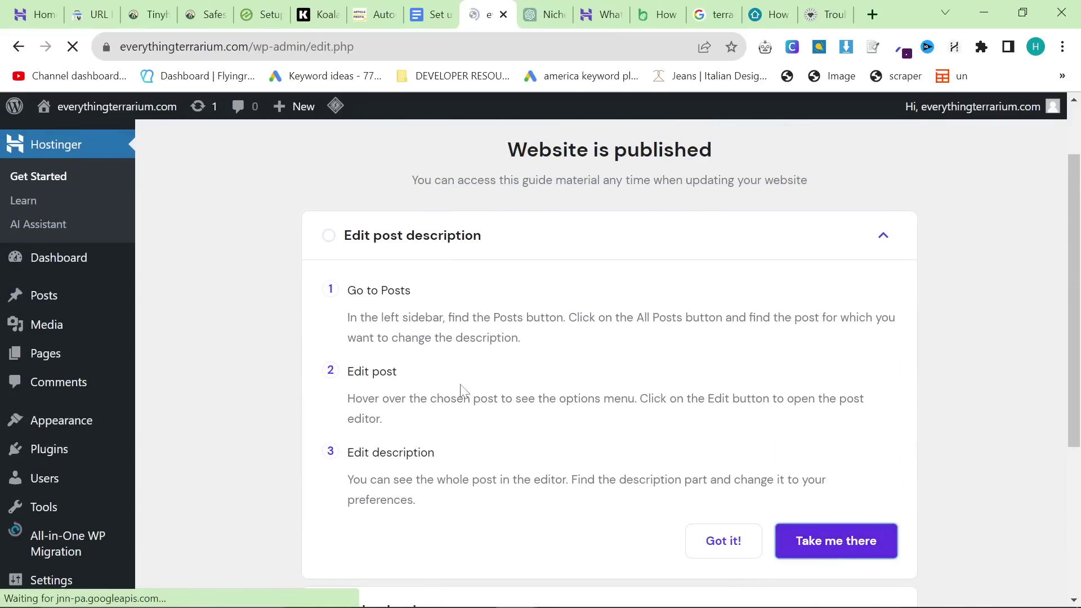
left_click(17, 48)
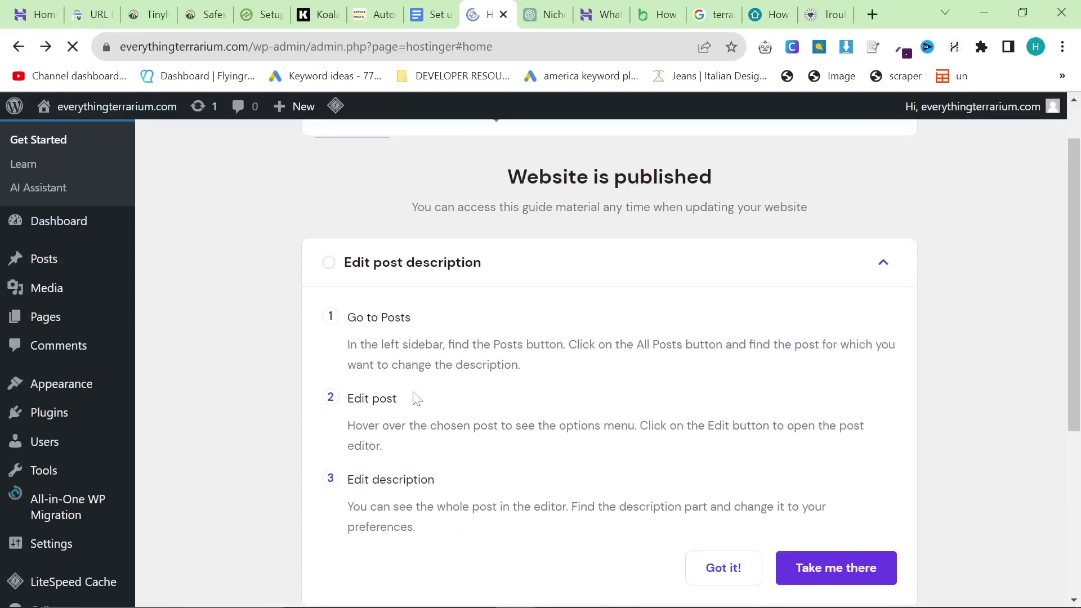
scroll(411, 399, "down", 5)
left_click(430, 372)
scroll(451, 383, "down", 3)
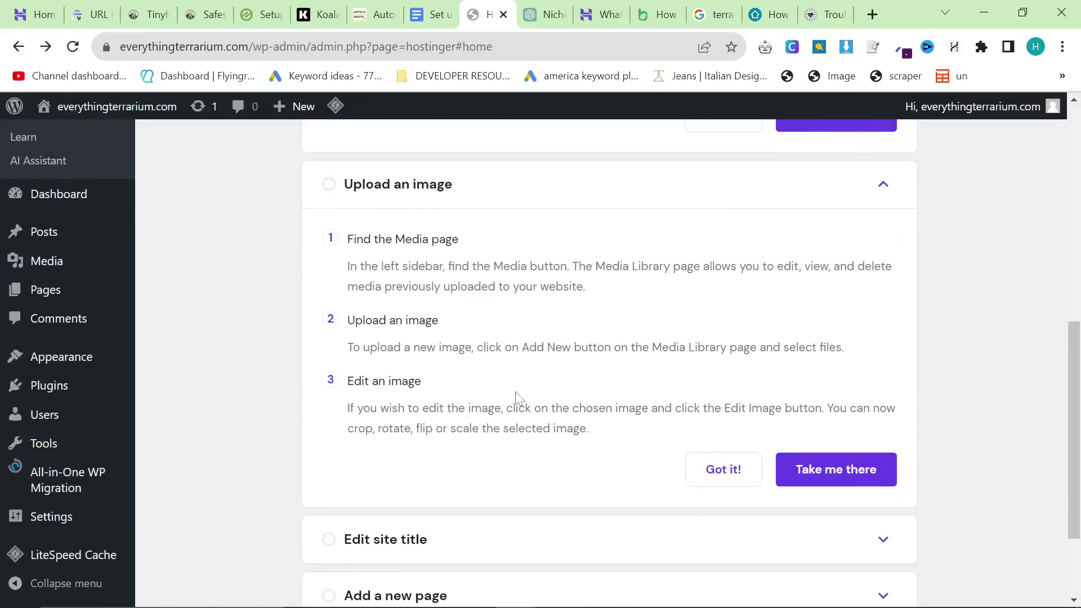
left_click(832, 462)
left_click(609, 304)
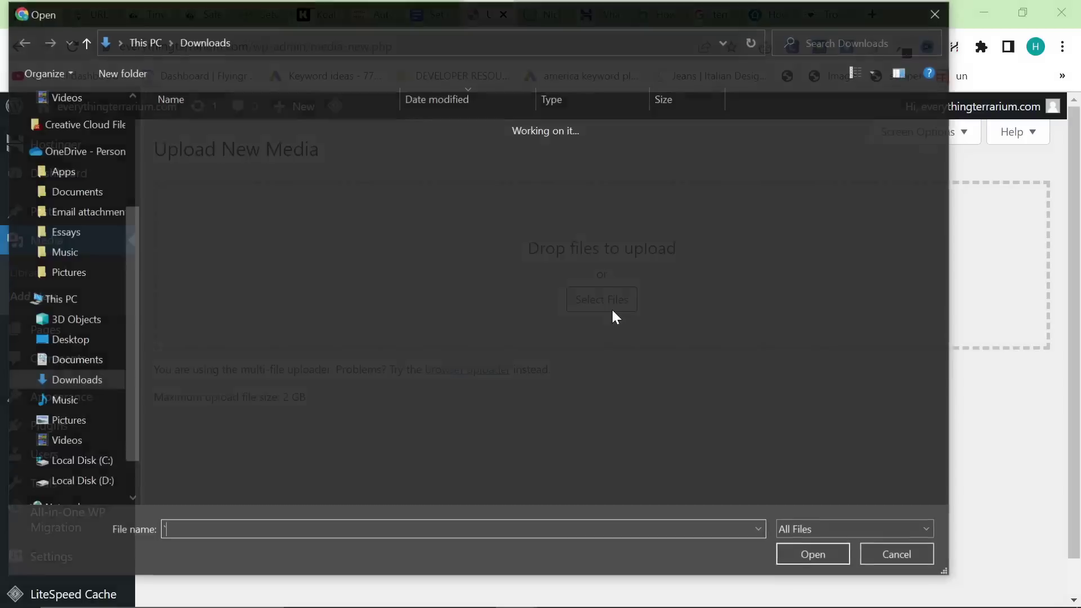
double_click(211, 151)
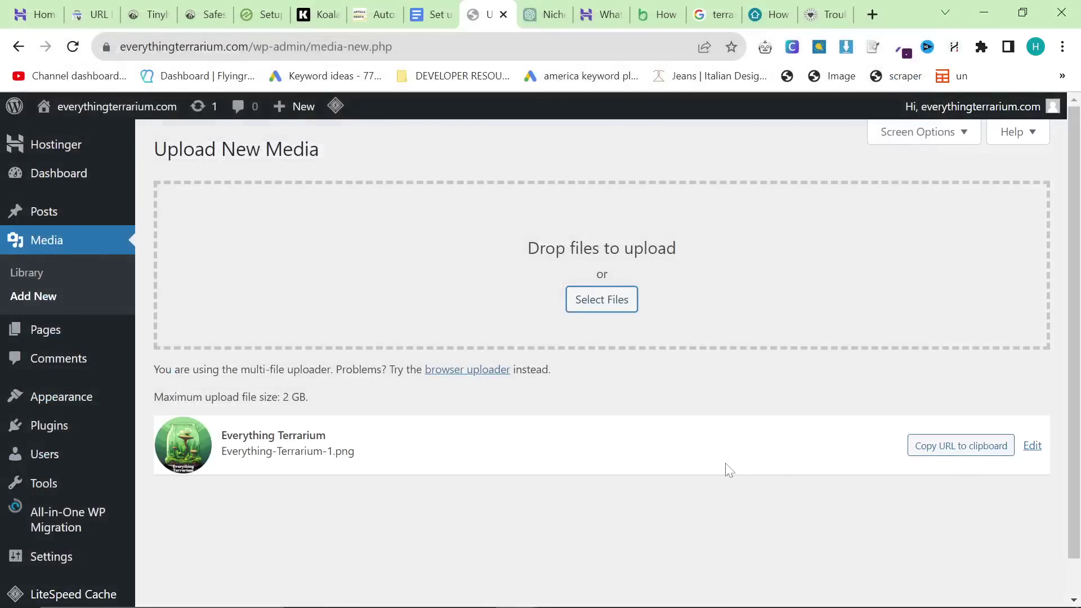
Step: Return to the Hostinger setup guide and go to the Edit site title step's settings
scroll(449, 398, "down", 1)
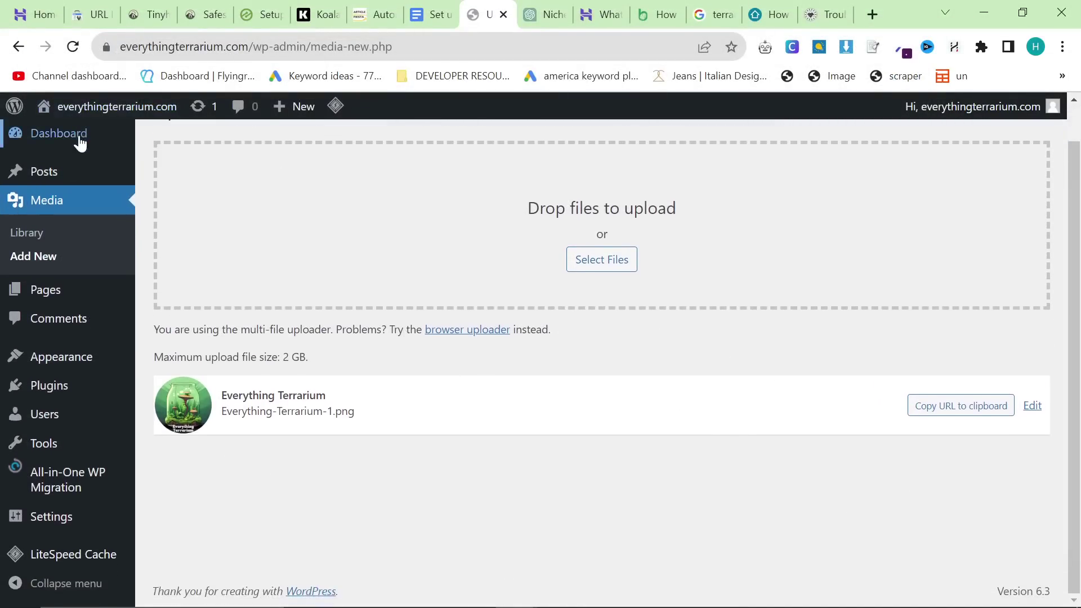
scroll(80, 143, "up", 1)
left_click(86, 168)
left_click(31, 147)
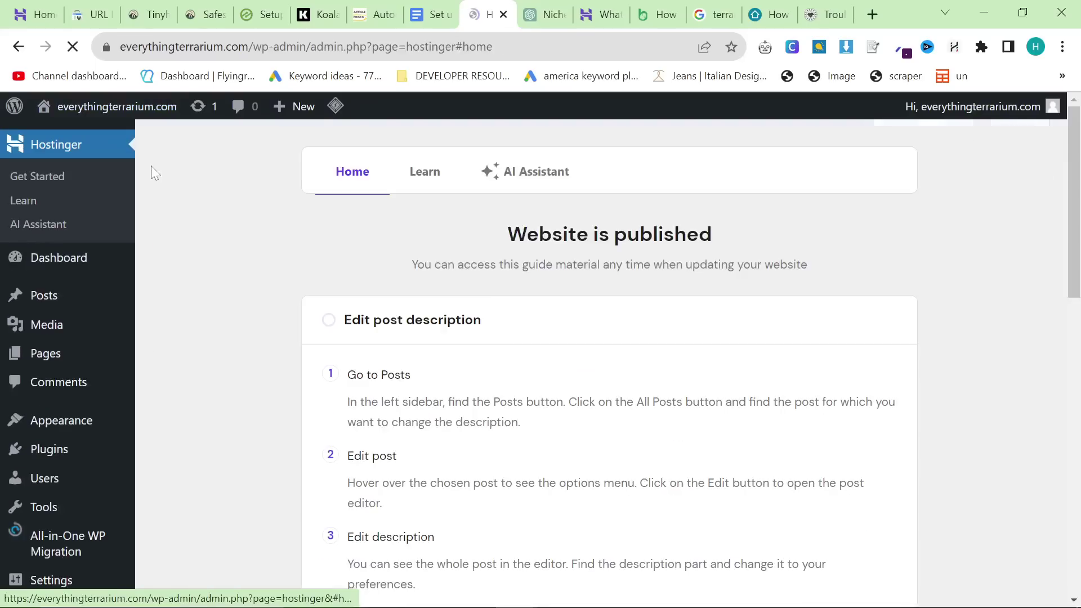
scroll(403, 349, "down", 5)
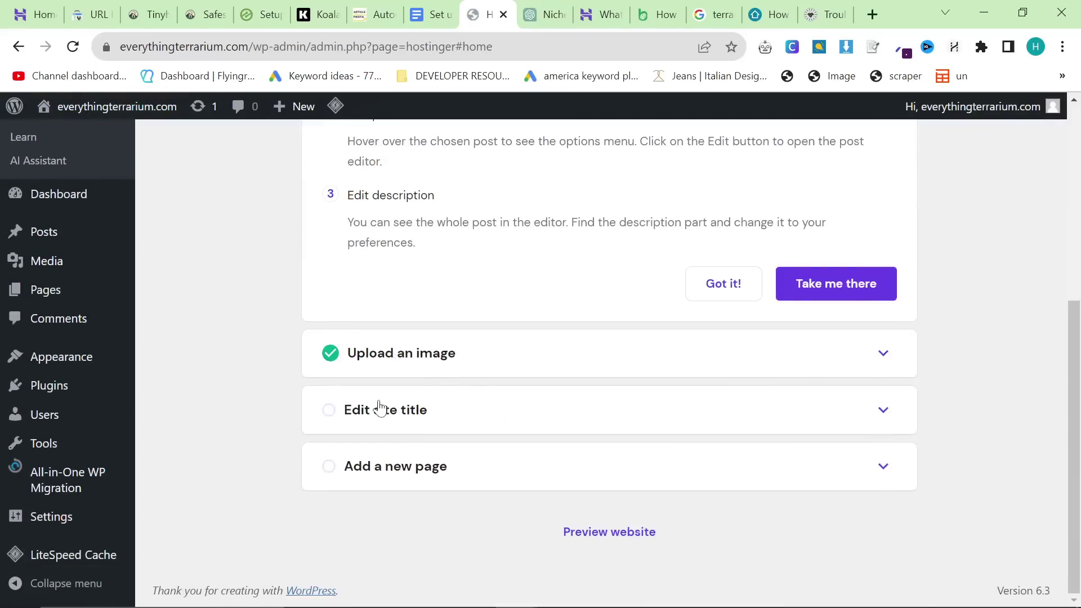
left_click(379, 408)
scroll(473, 442, "down", 3)
left_click(854, 465)
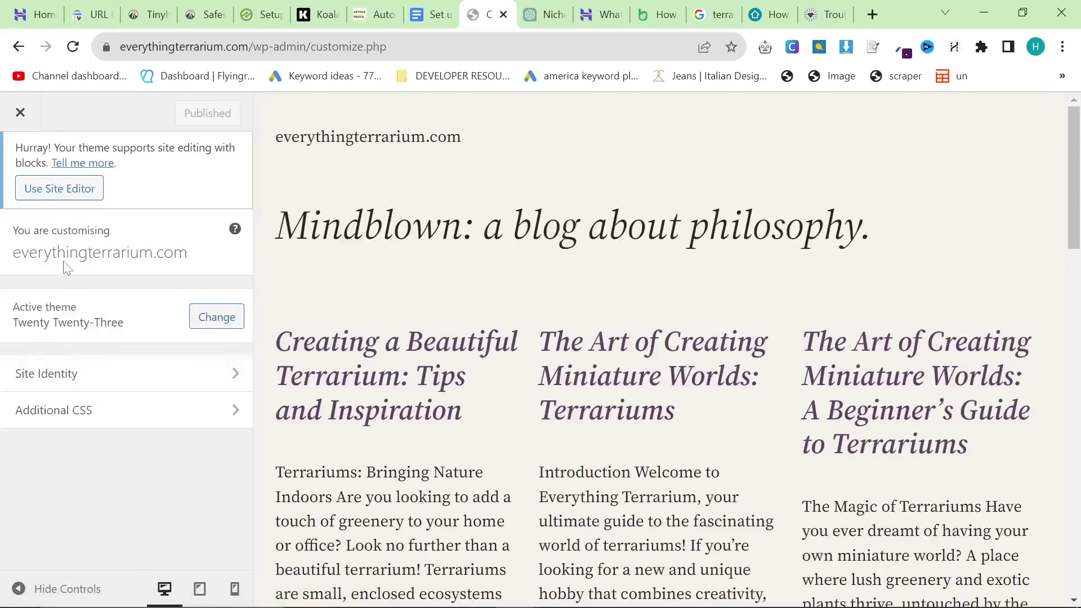
Step: Set the Site Identity title to 'Everything Terrarium', publish it, and view the live site
left_click(100, 383)
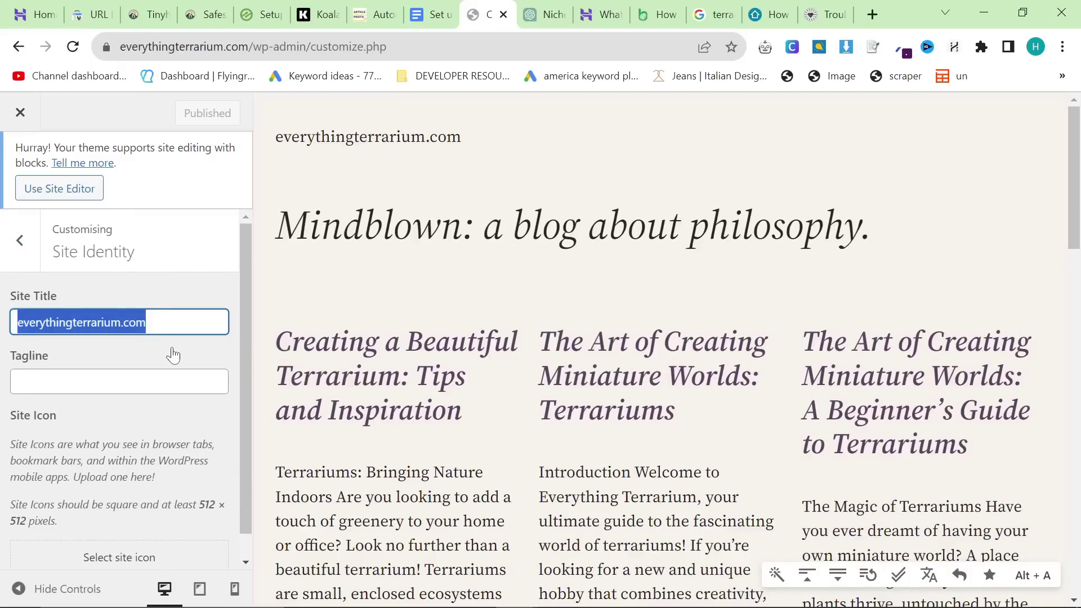
type("WoE")
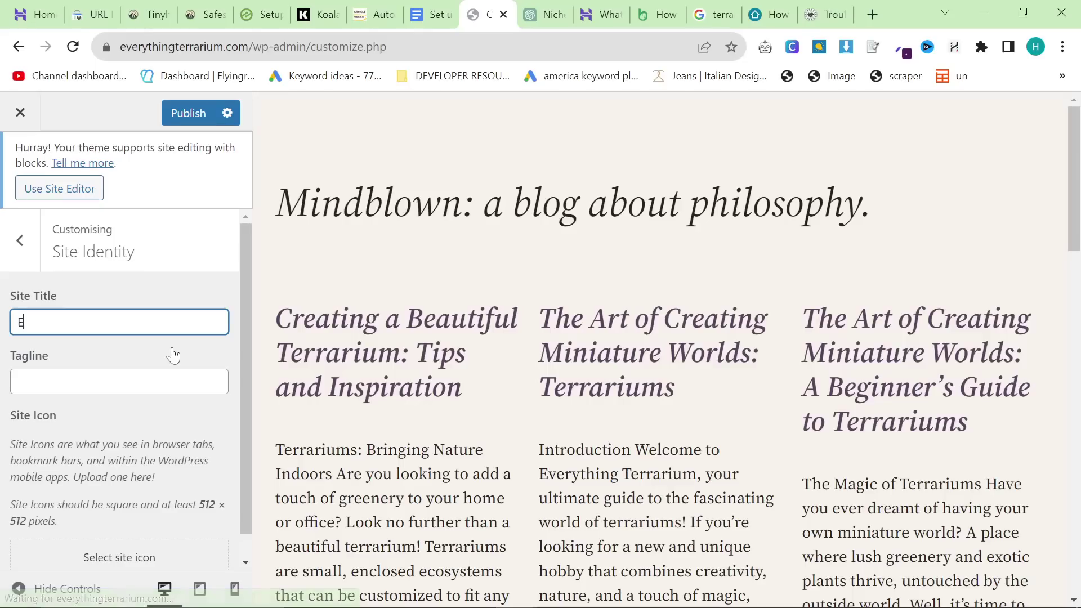
type("verything T")
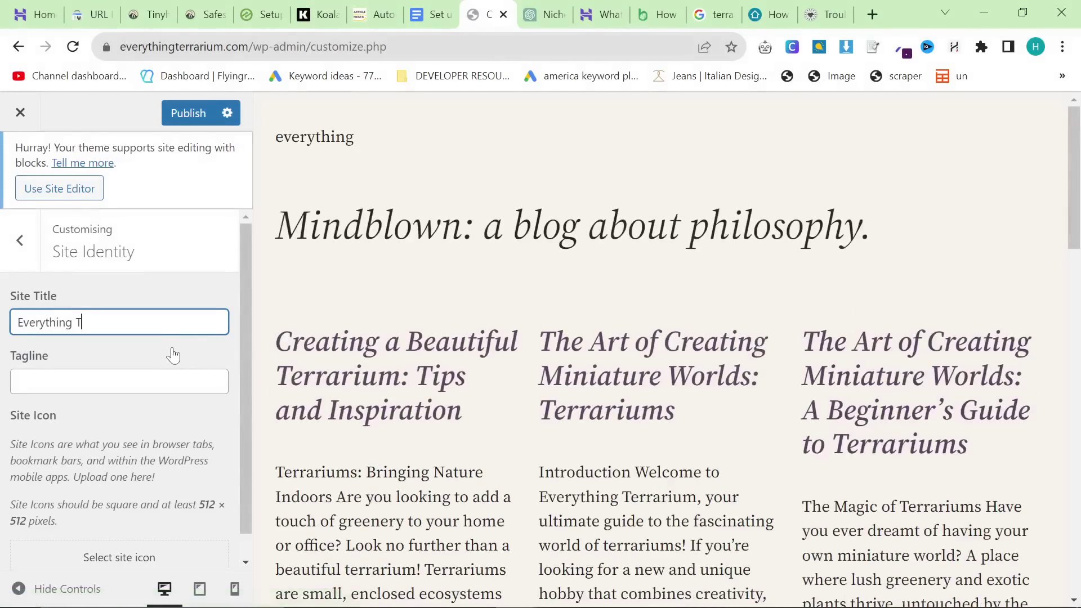
type("erramium")
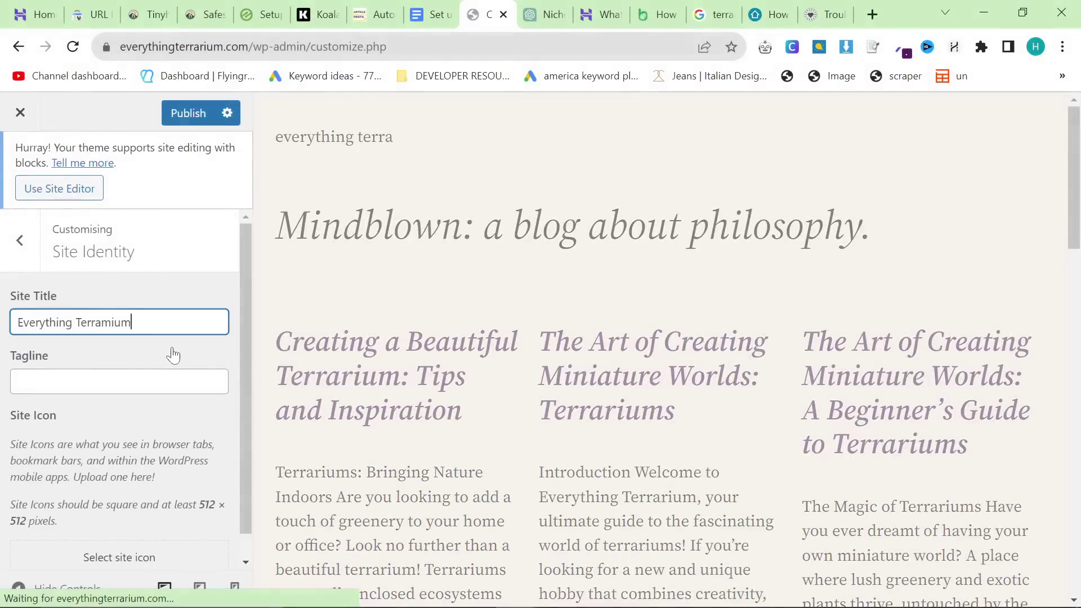
key("ctrl+shift+Left")
type("Ter")
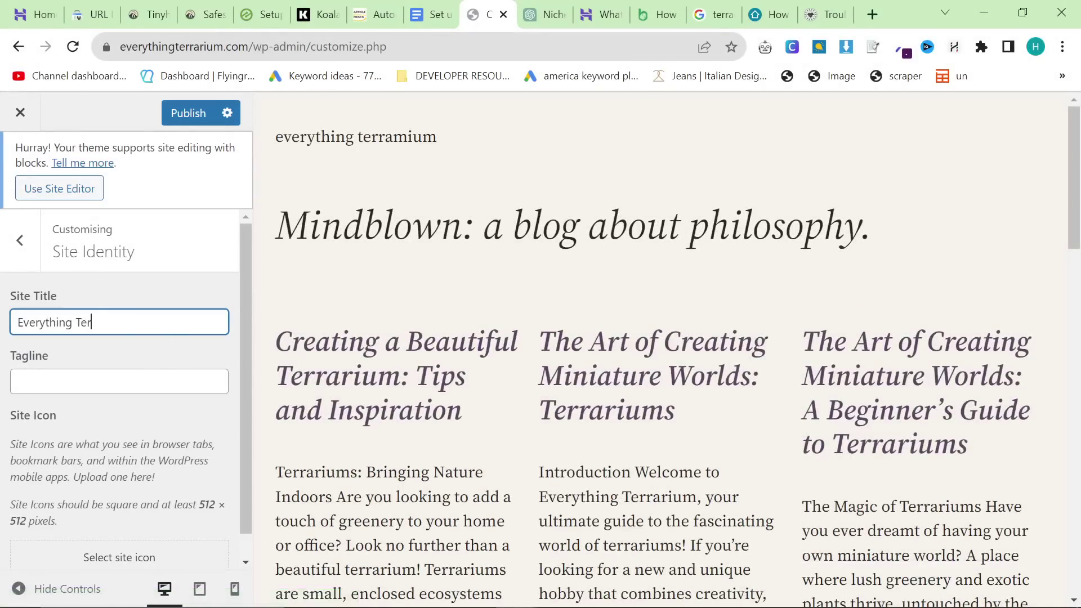
type("rarium")
key("Tab")
left_click(168, 112)
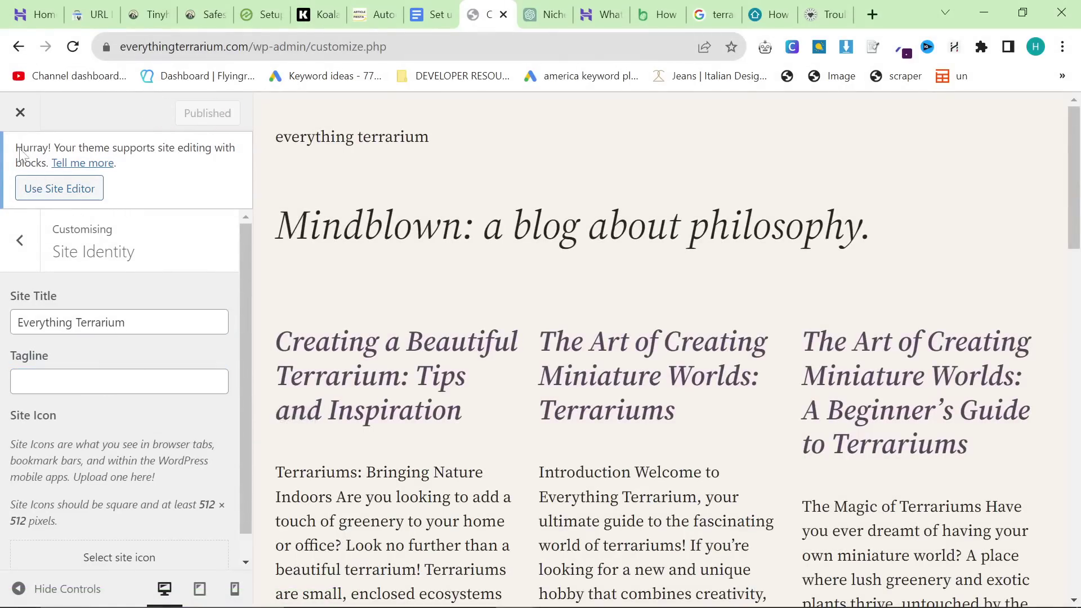
left_click(20, 112)
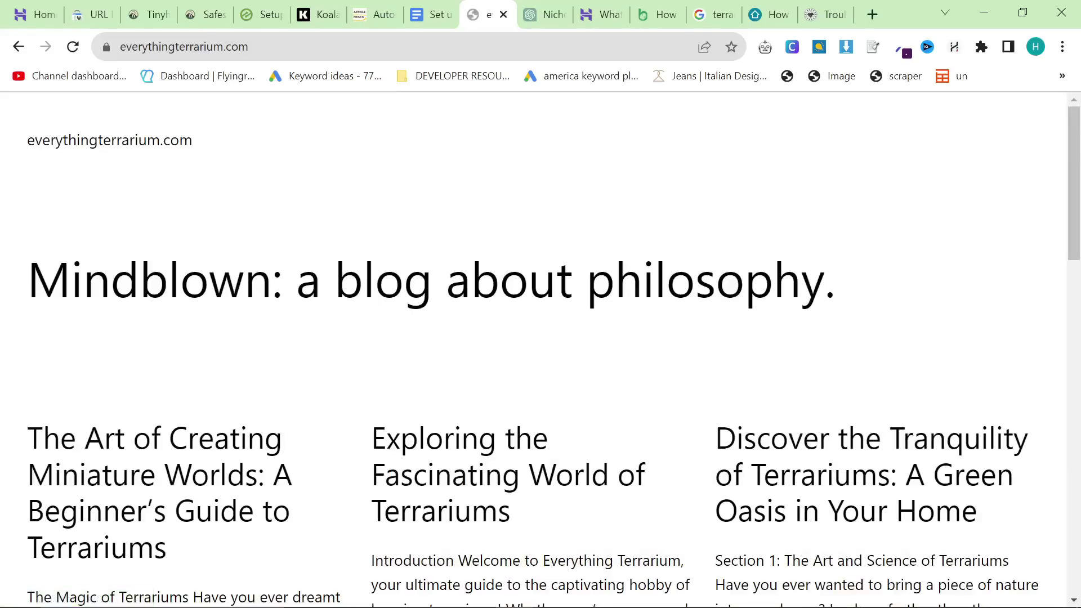
Step: Go to the site's /wp-admin dashboard, correcting the mistyped address
left_click(188, 56)
key("Right")
type("/w")
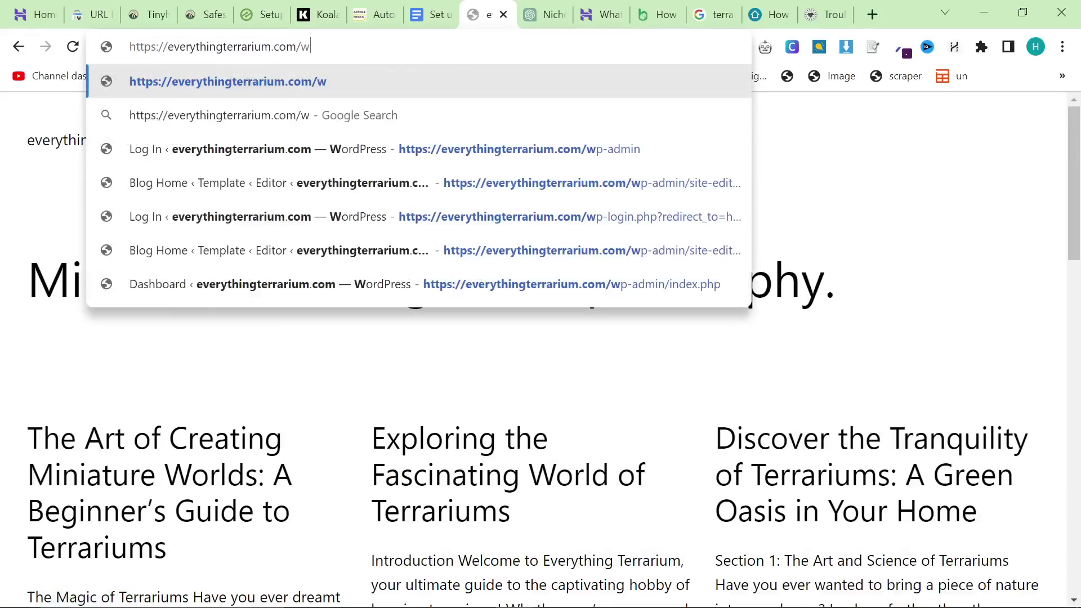
type("p-admi")
key("Return")
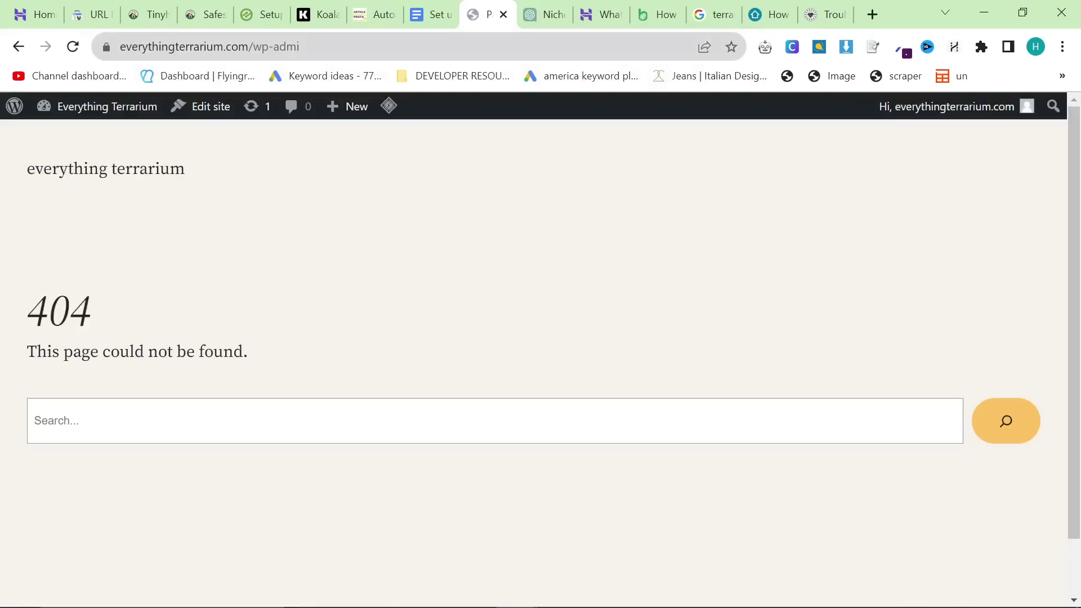
key("ctrl+l")
key("Right")
type("n")
key("Return")
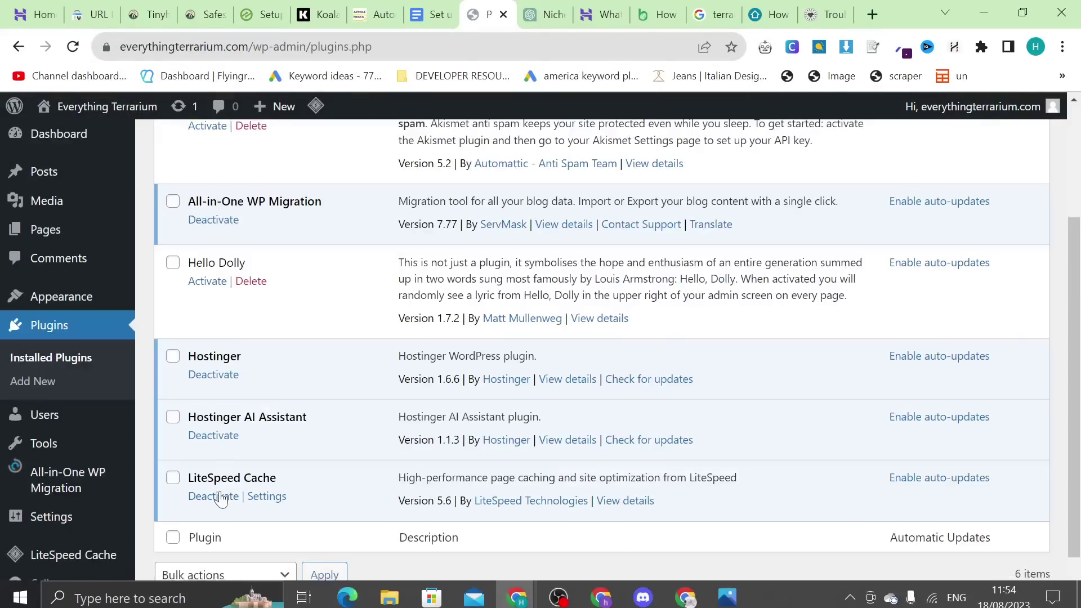
Step: Deactivate the LiteSpeed Cache, Hostinger AI Assistant and Hostinger plugins
left_click(220, 498)
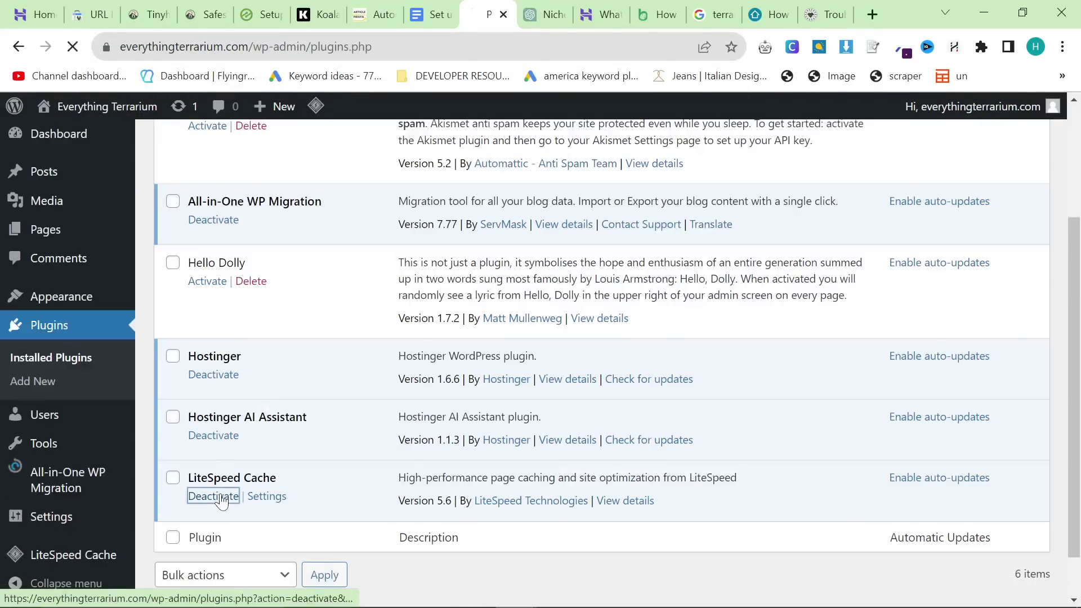
scroll(241, 486, "down", 2)
scroll(243, 486, "down", 2)
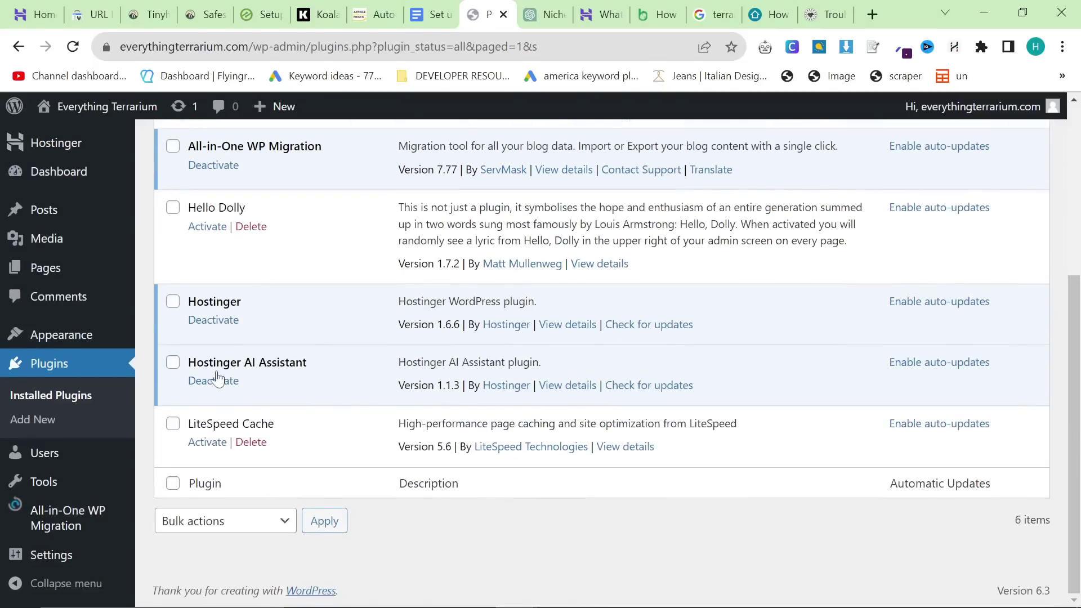
left_click(213, 381)
scroll(344, 406, "down", 6)
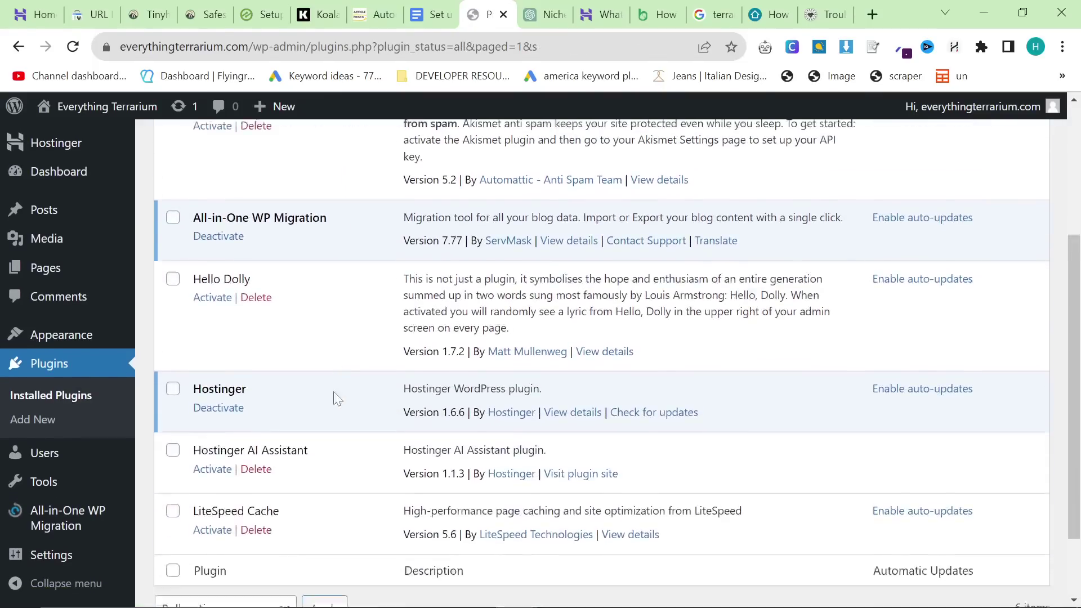
left_click(213, 316)
scroll(180, 383, "down", 3)
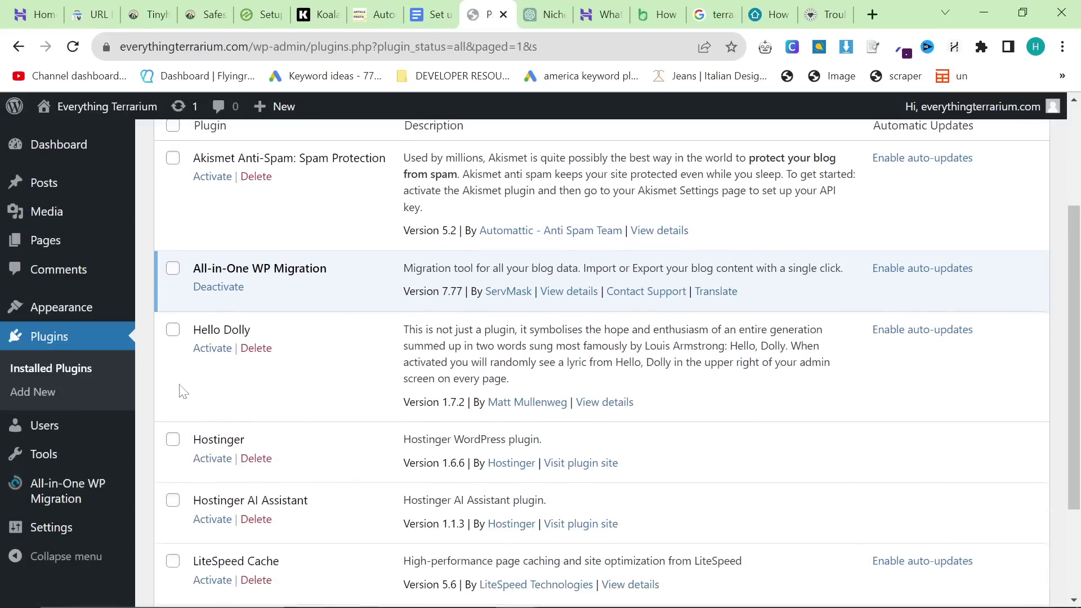
scroll(316, 483, "down", 2)
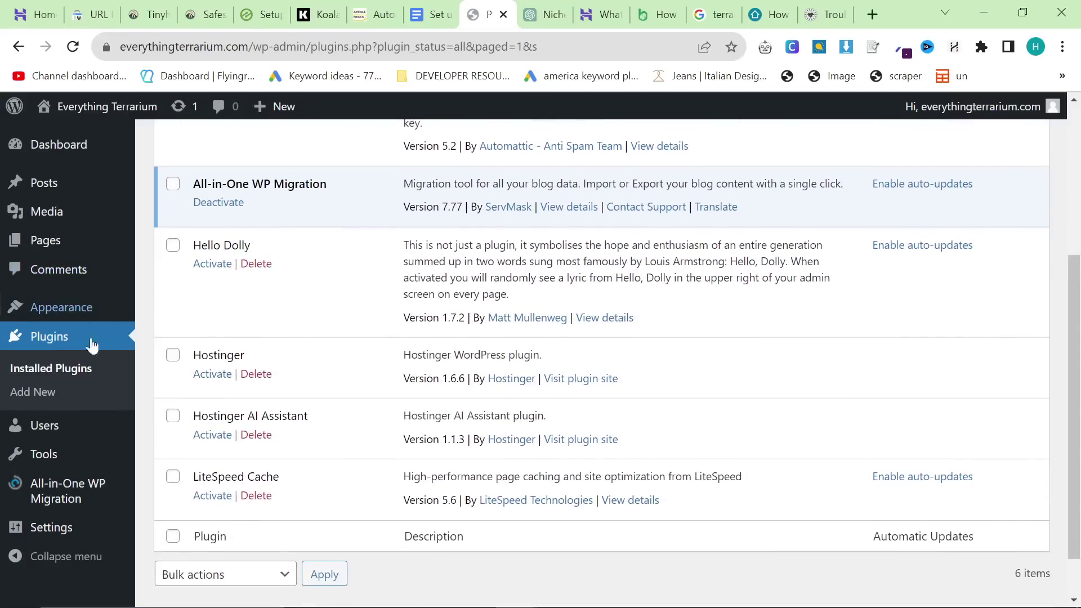
mouse_move(51, 307)
left_click(163, 310)
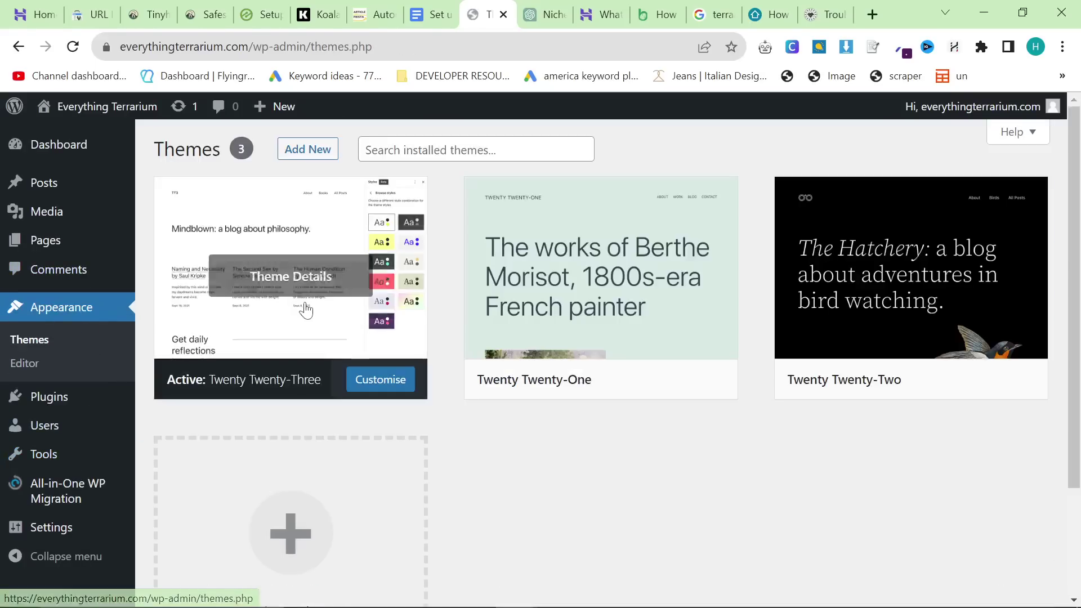
Step: Add a Site Logo block to the Blog Home template's header in the site editor
left_click(381, 379)
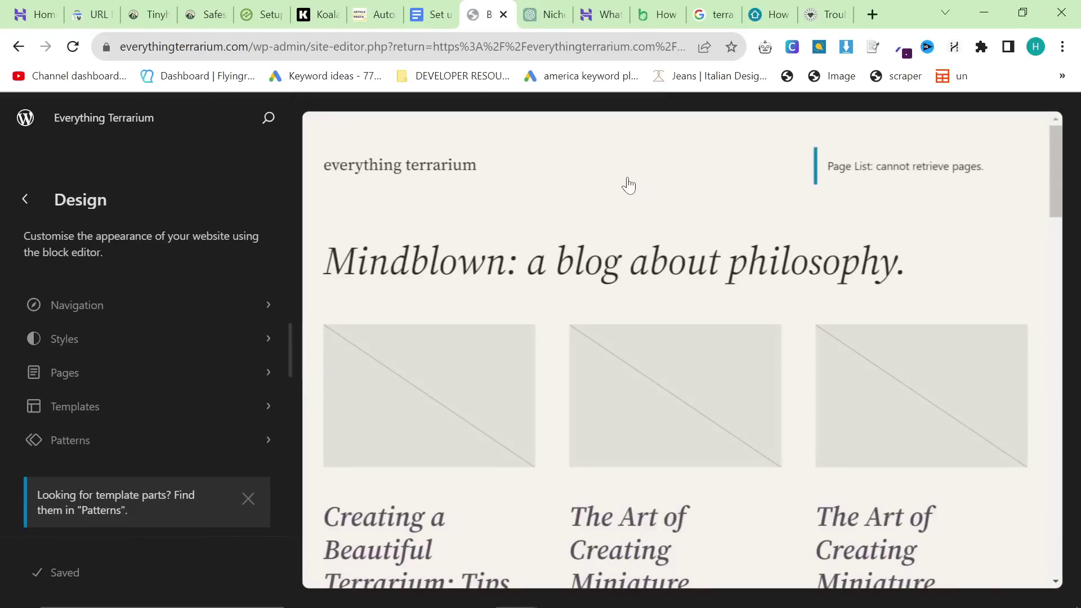
left_click(627, 179)
left_click(515, 204)
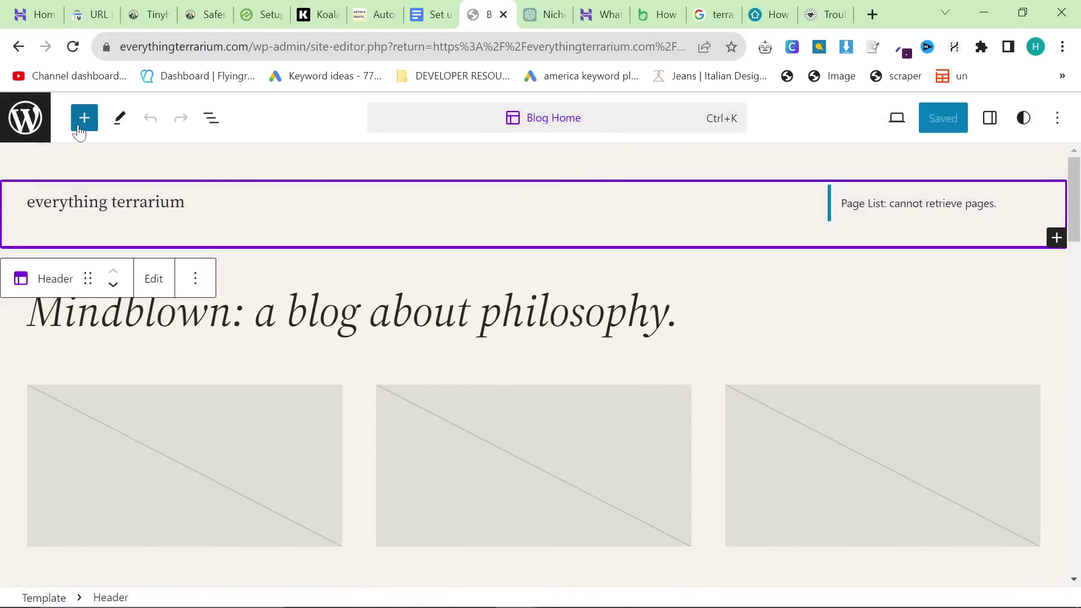
left_click(84, 118)
type("logo")
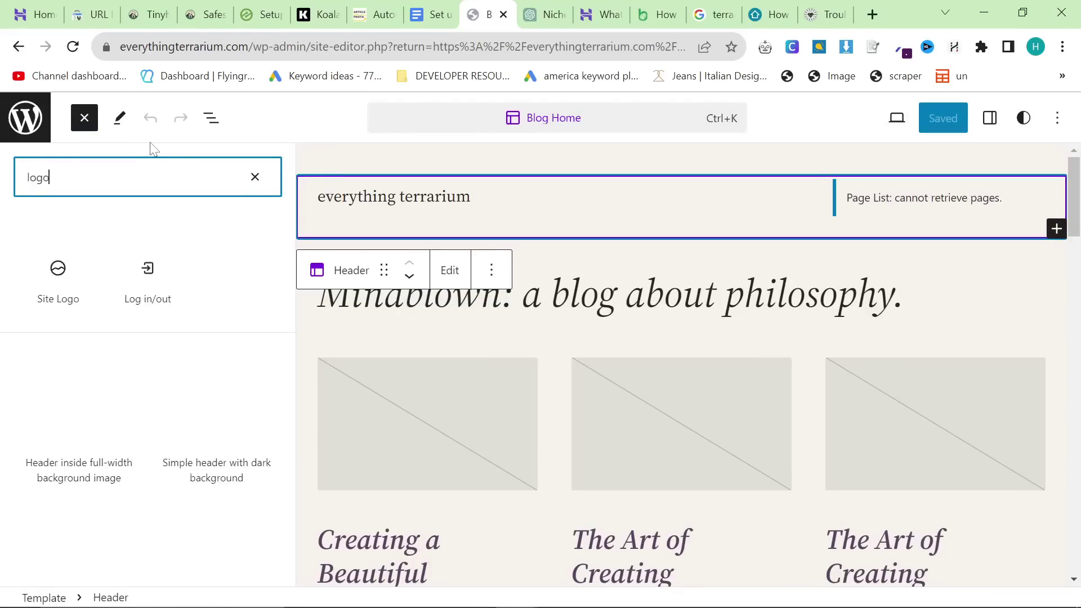
left_click_drag(56, 298, 633, 210)
Step: Choose the first Everything Terrarium jar image from the Media Library as the logo
left_click(508, 207)
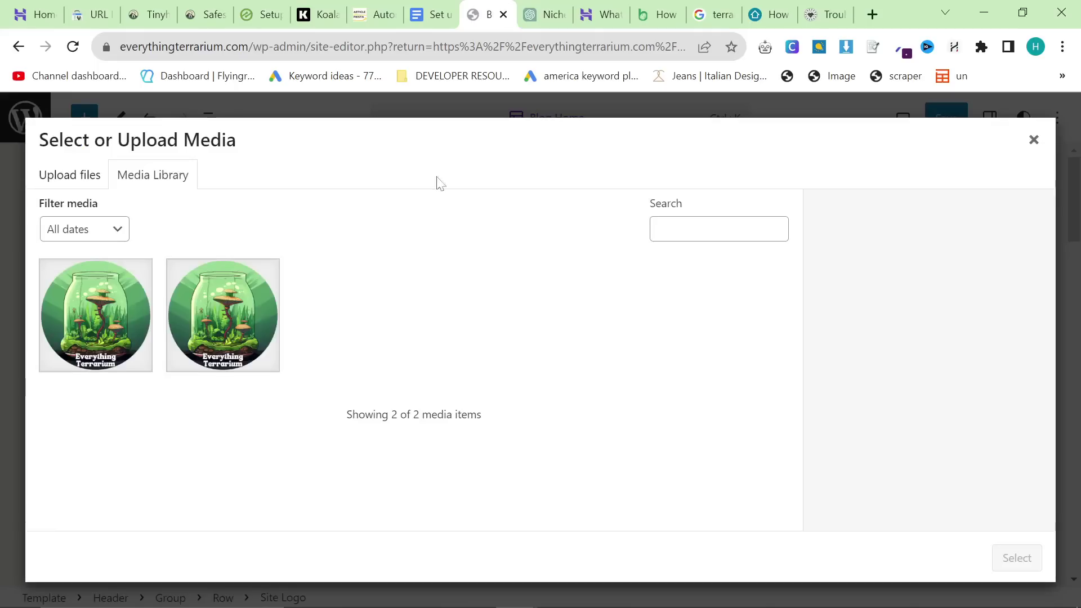
left_click(102, 296)
left_click(1014, 563)
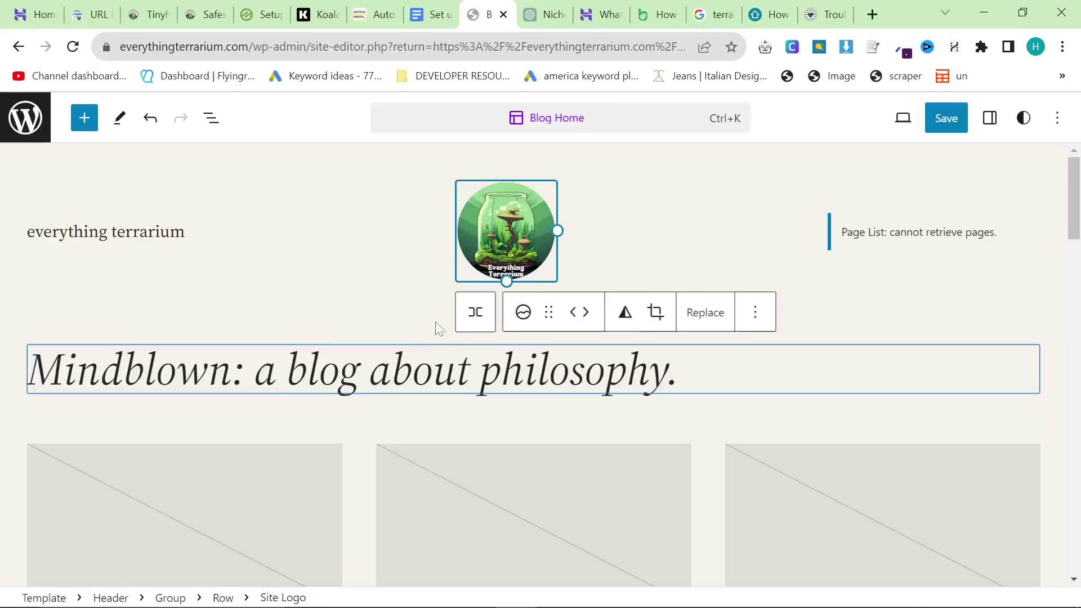
left_click(559, 169)
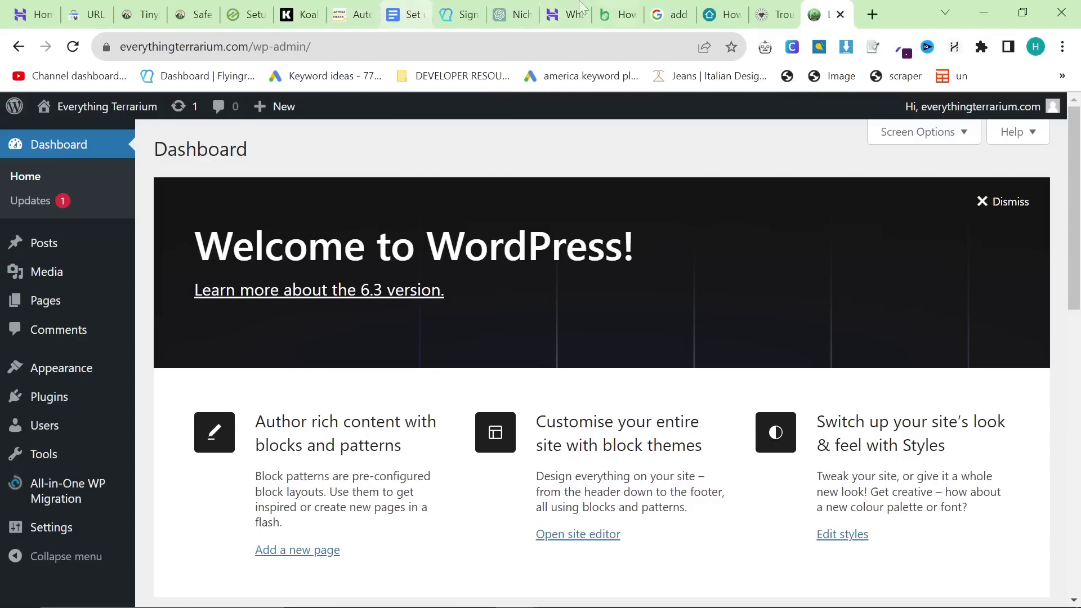
Step: Switch the permalink structure to Post name in Settings > Permalinks and save
left_click(412, 11)
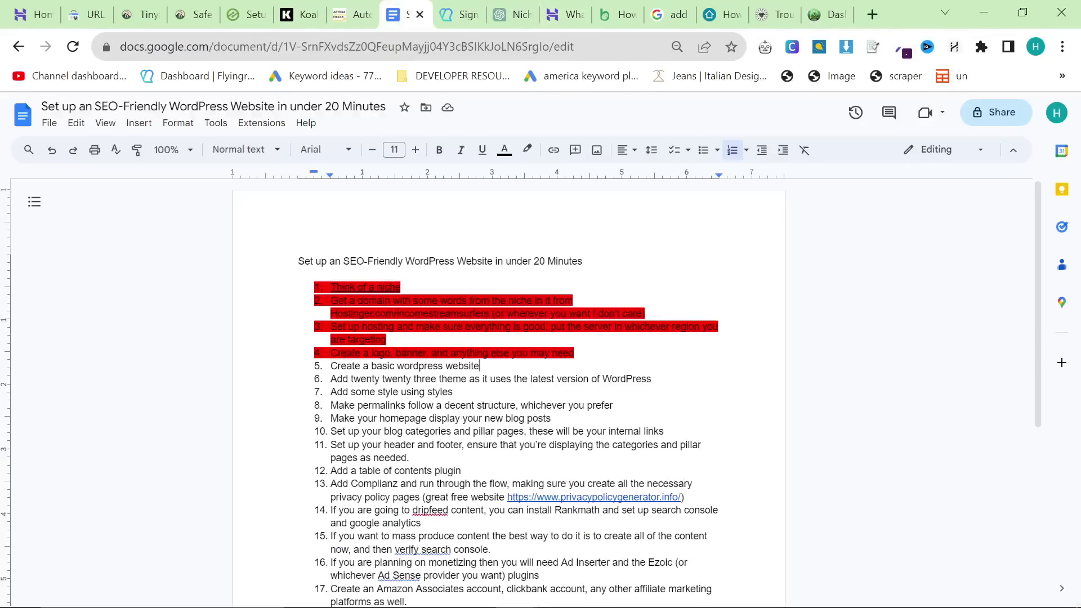
key("ctrl+9")
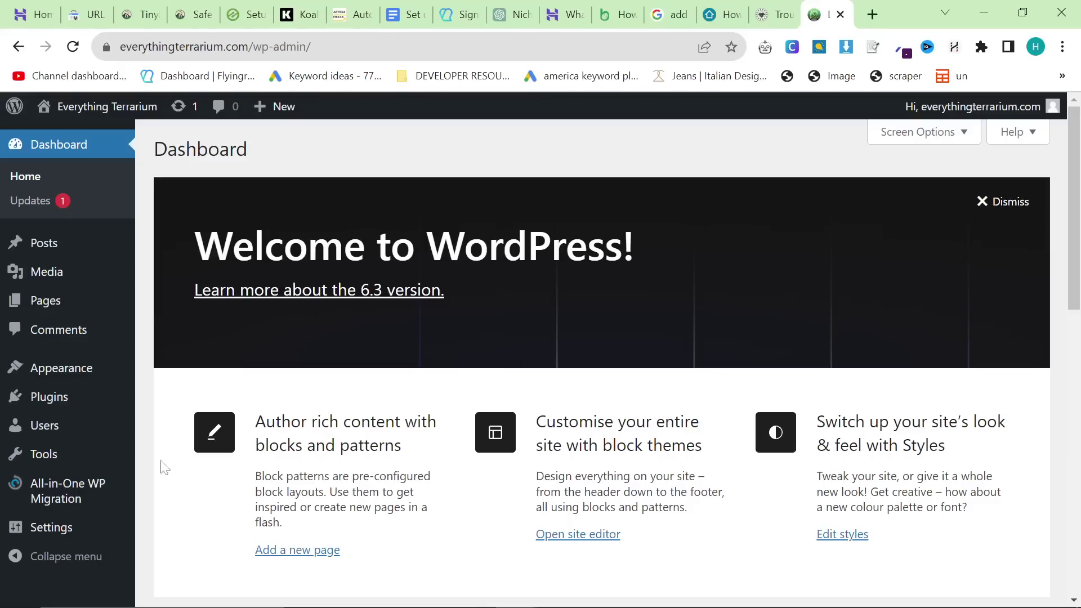
mouse_move(73, 528)
scroll(186, 463, "down", 6)
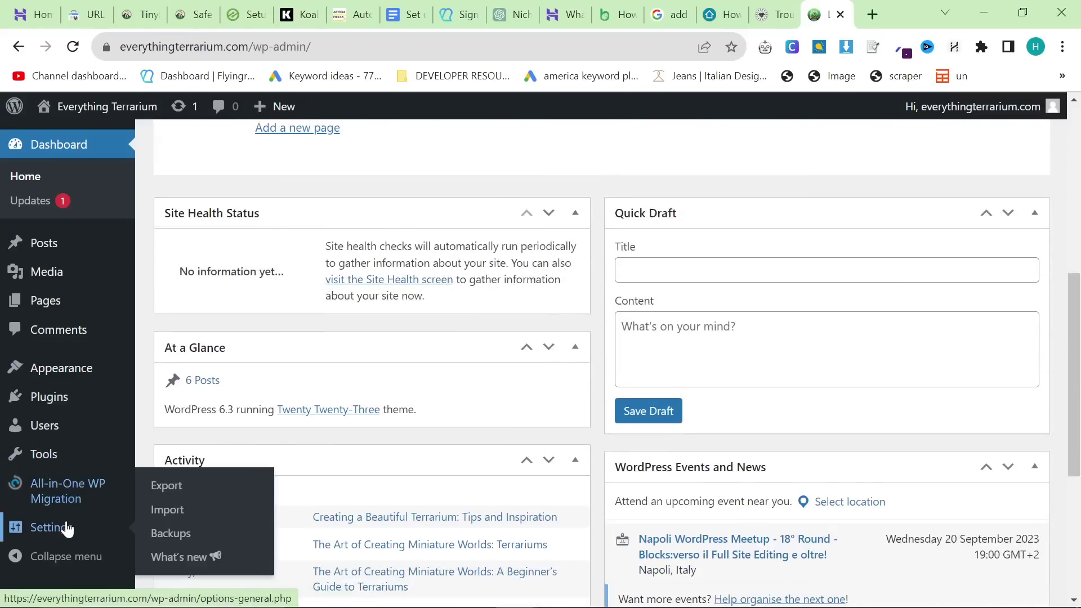
left_click(181, 535)
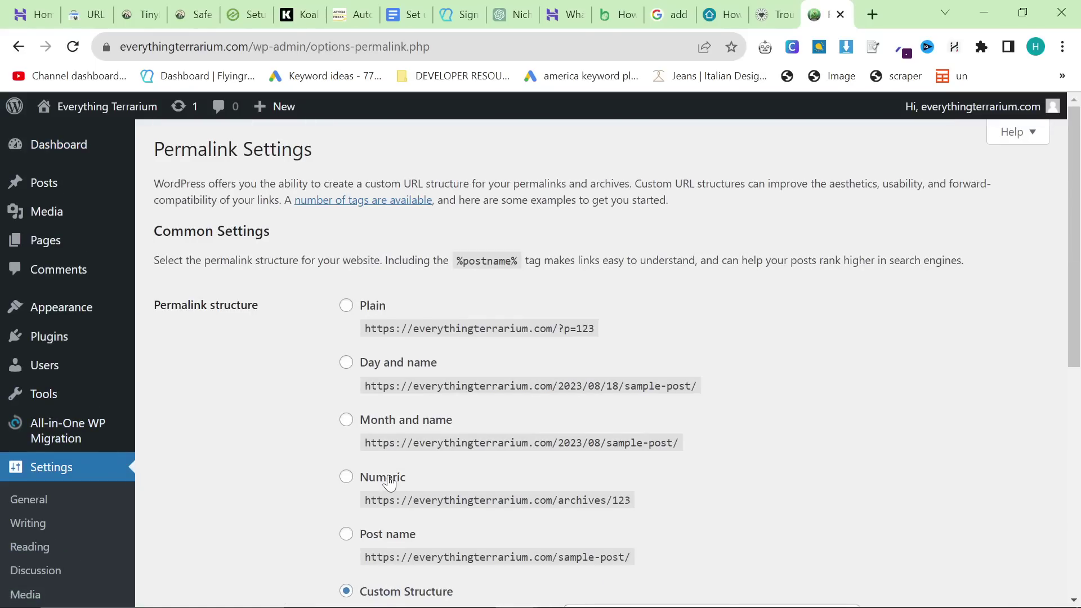
scroll(386, 482, "down", 2)
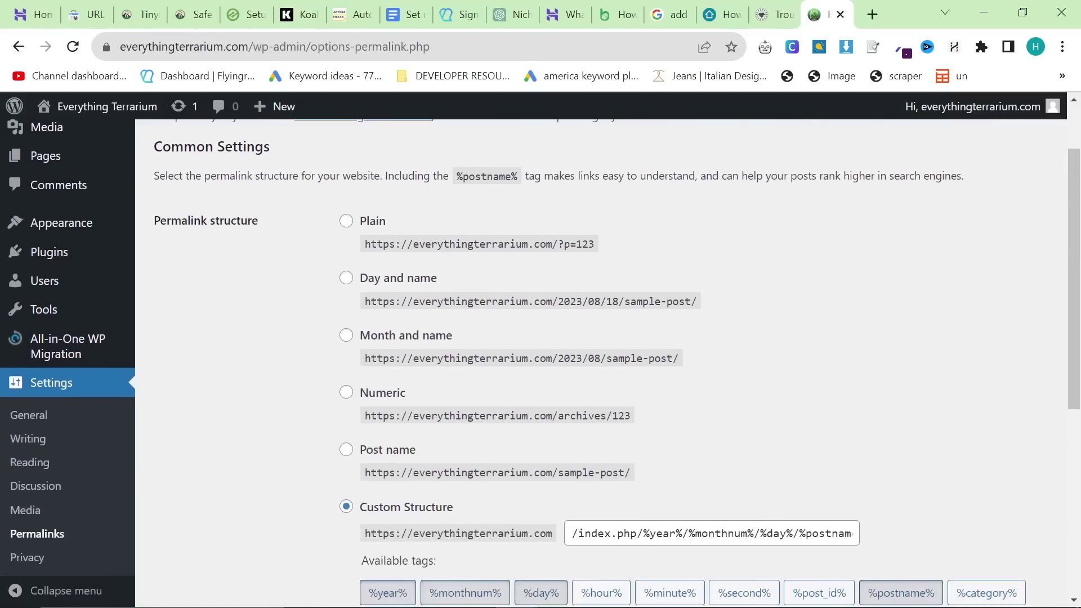
left_click(346, 451)
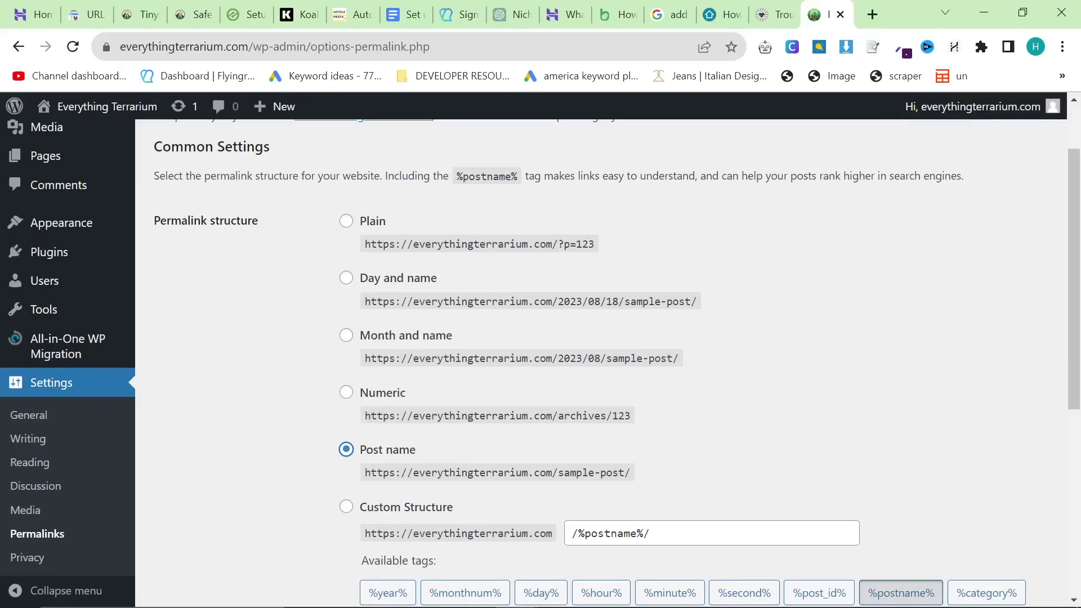
scroll(502, 470, "down", 6)
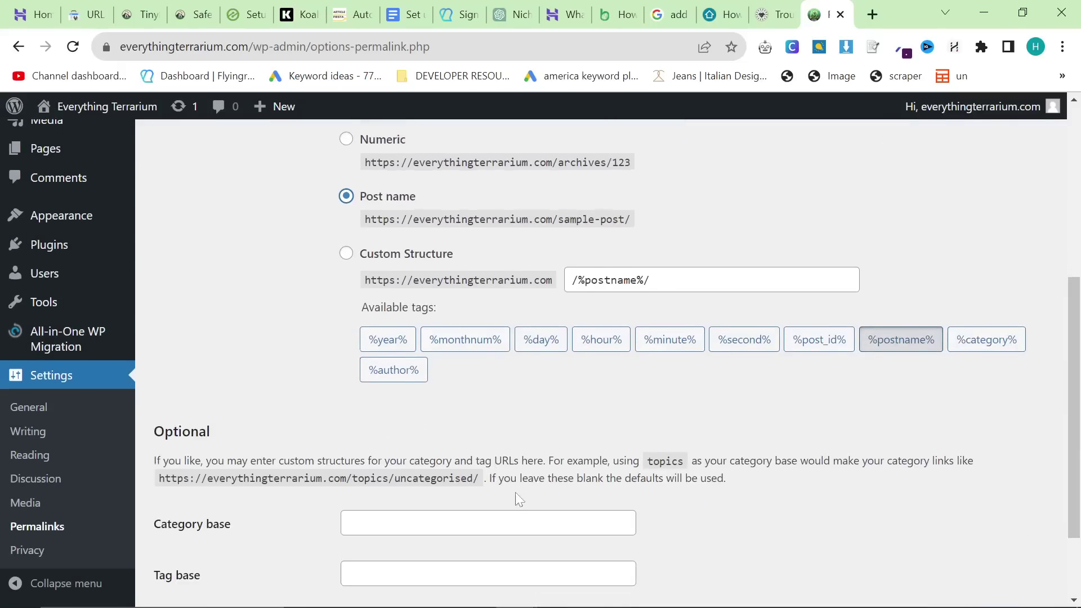
left_click(164, 522)
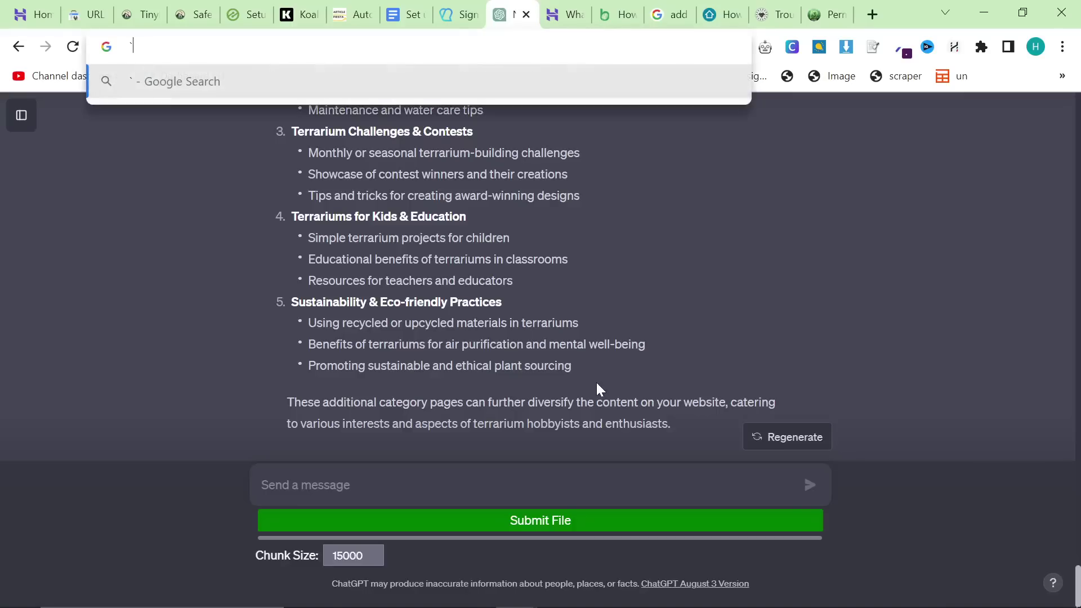
Step: Select and copy ChatGPT's terrarium category page ideas
left_click_drag(595, 382, 449, 287)
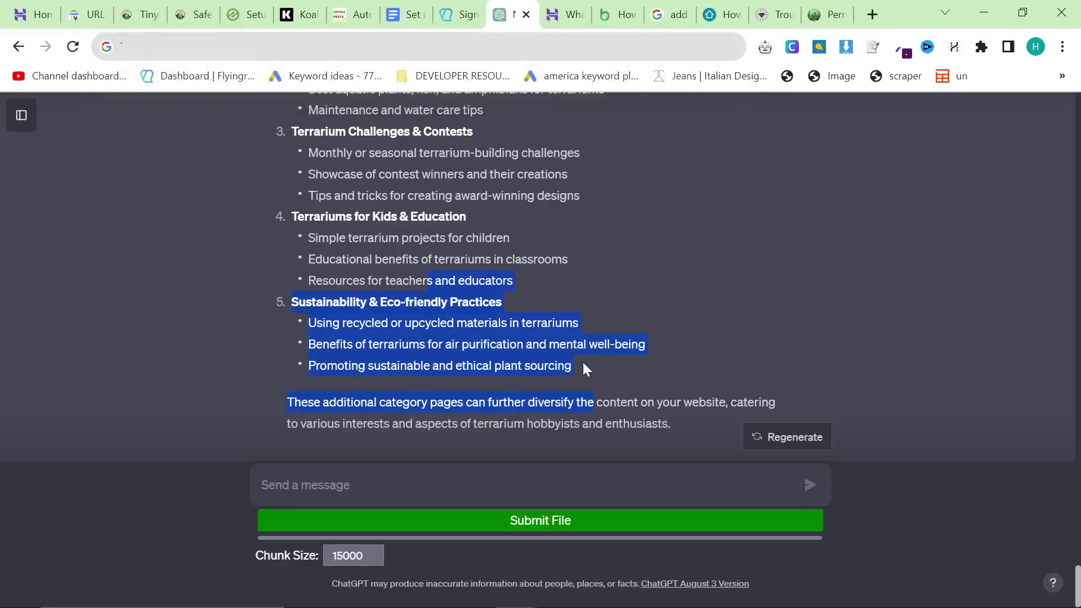
scroll(560, 335, "up", 15)
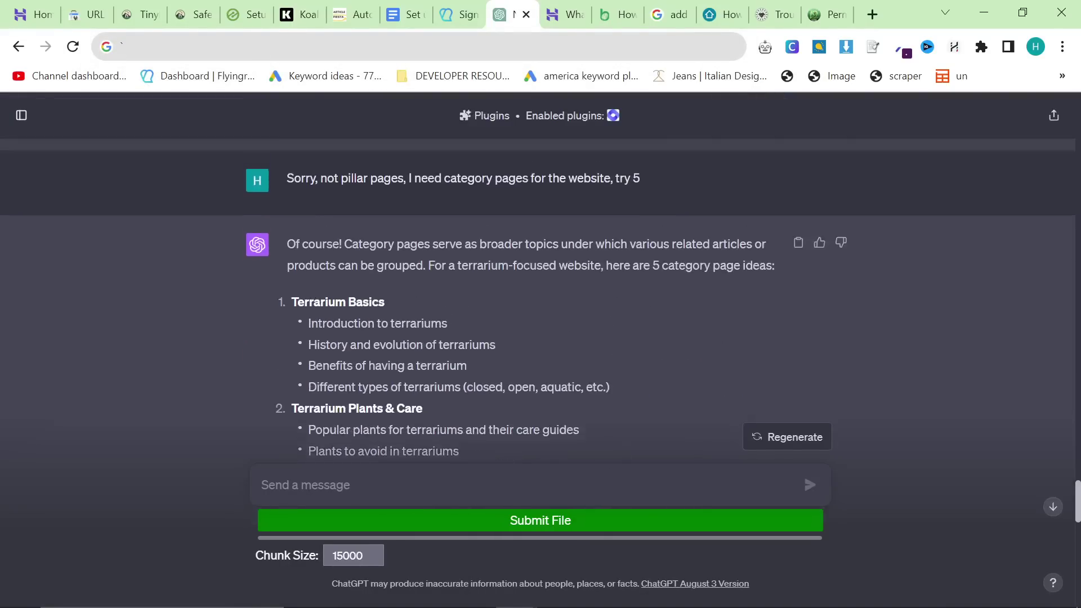
scroll(274, 351, "up", 1)
left_click_drag(275, 350, 423, 408)
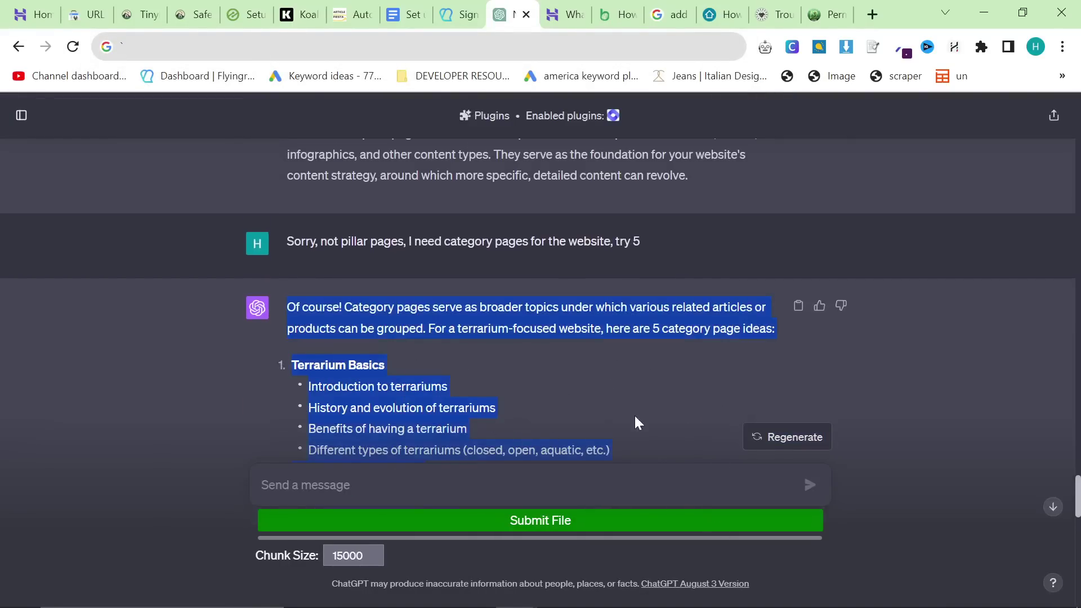
scroll(636, 417, "down", 15)
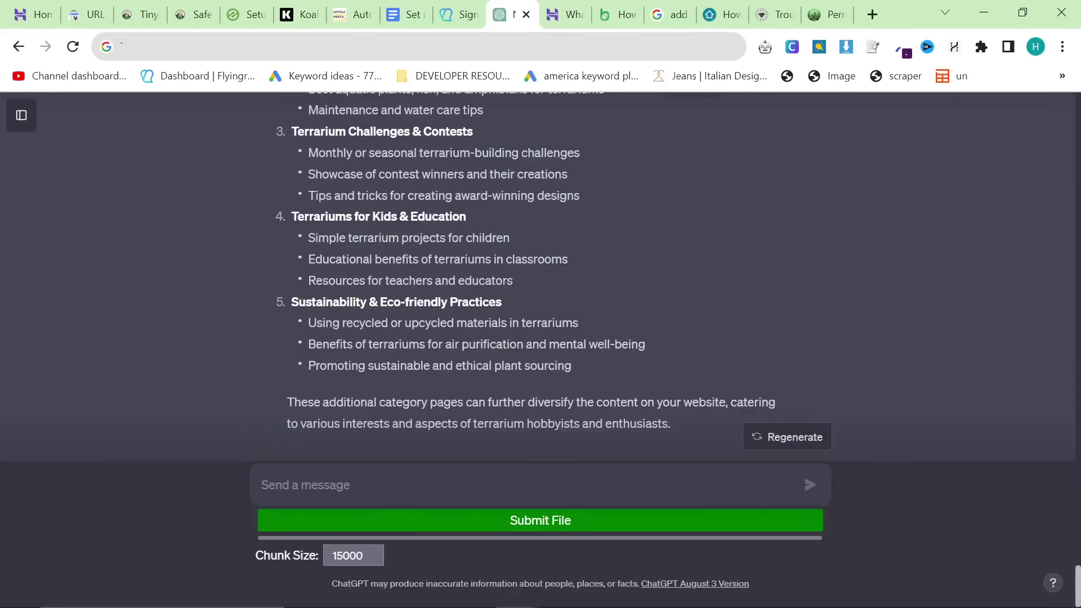
left_click_drag(672, 425, 272, 319)
key("ctrl+c")
scroll(304, 245, "up", 15)
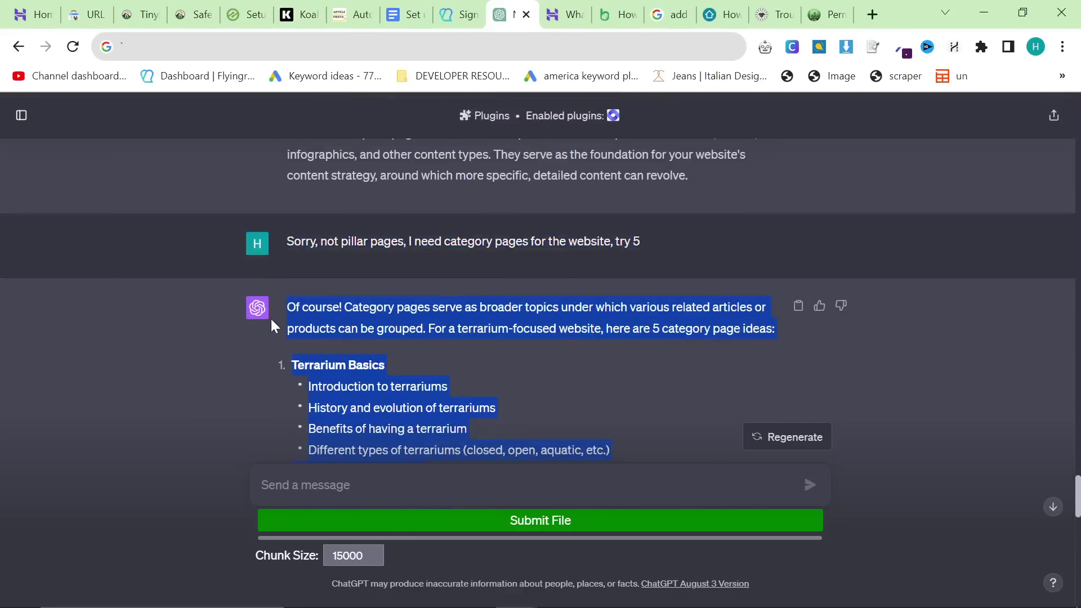
Step: Paste the ideas as plain text into a new Google document created via docs.new
left_click(873, 13)
type("docs.new")
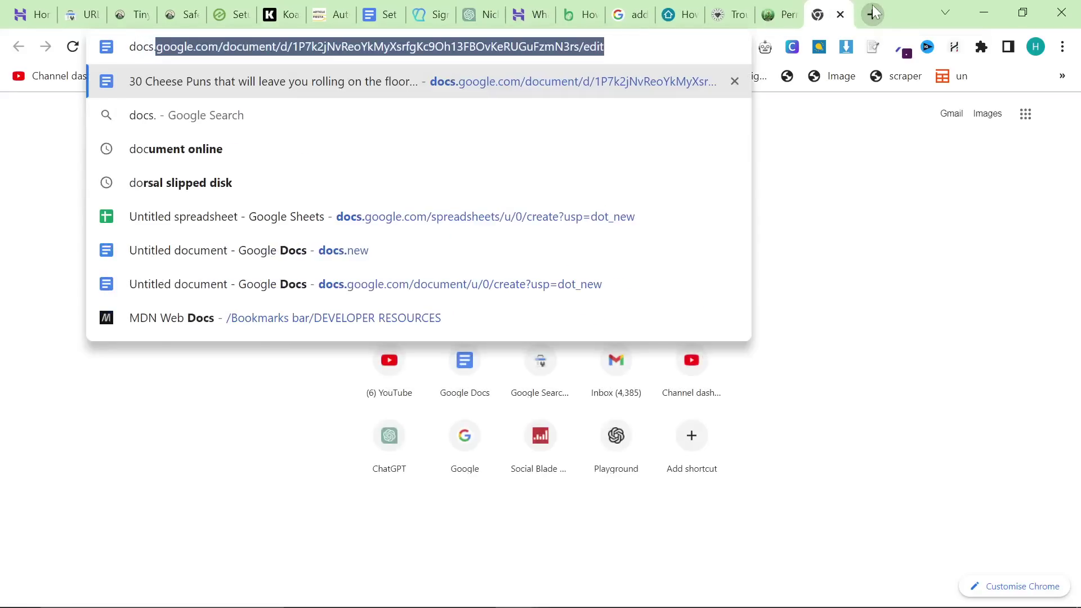
key("Return")
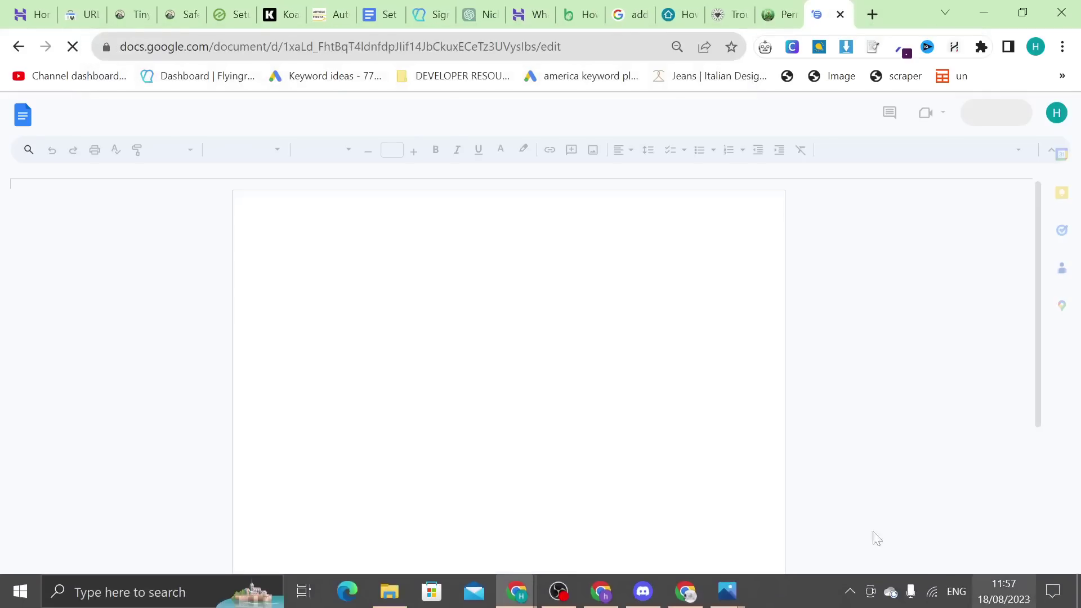
key("ctrl+v")
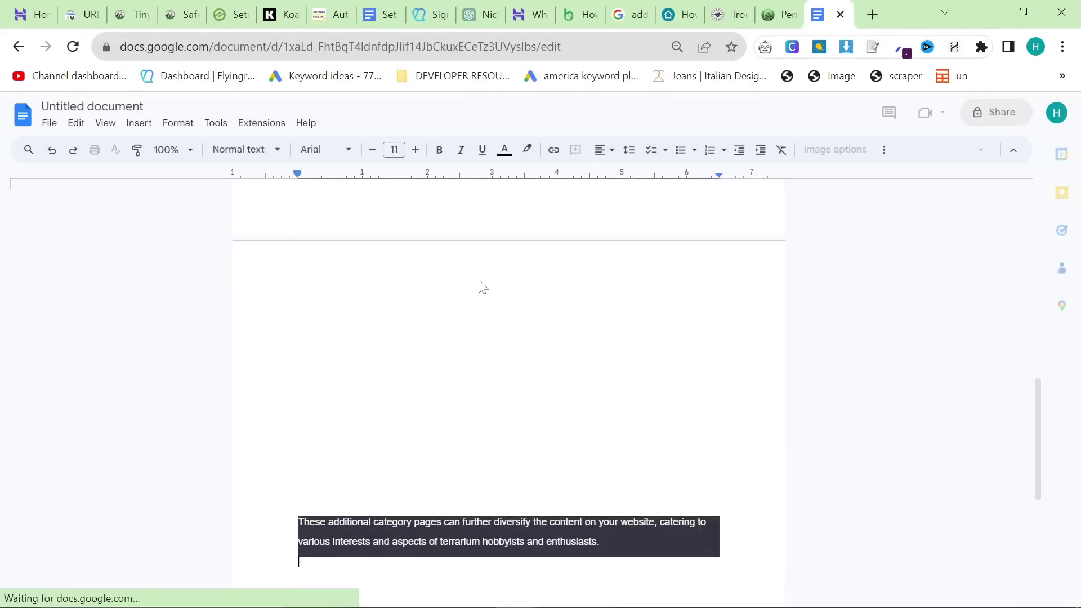
key("ctrl+z")
key("ctrl+shift+v")
scroll(515, 337, "up", 10)
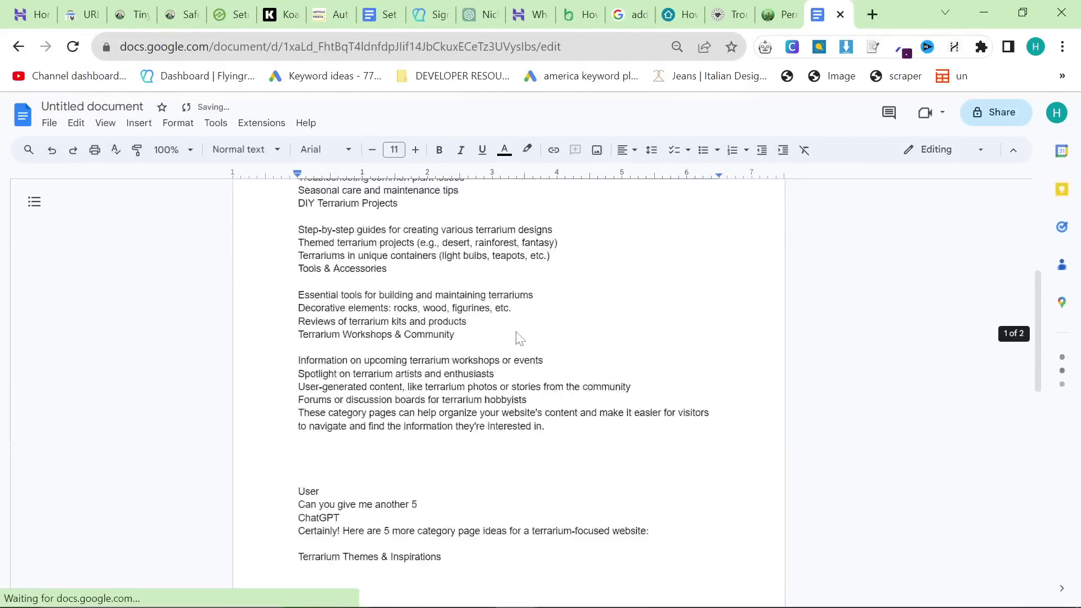
left_click(625, 359)
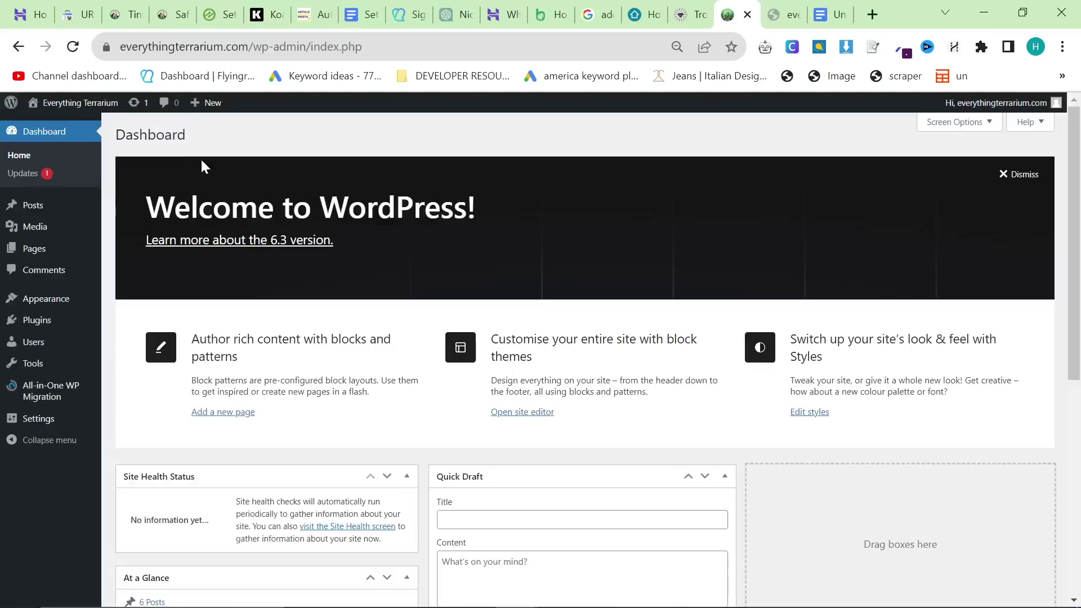
Step: Publish a new page titled Terrarium Basics, pasting the heading from the ideas document
mouse_move(755, 599)
mouse_move(53, 253)
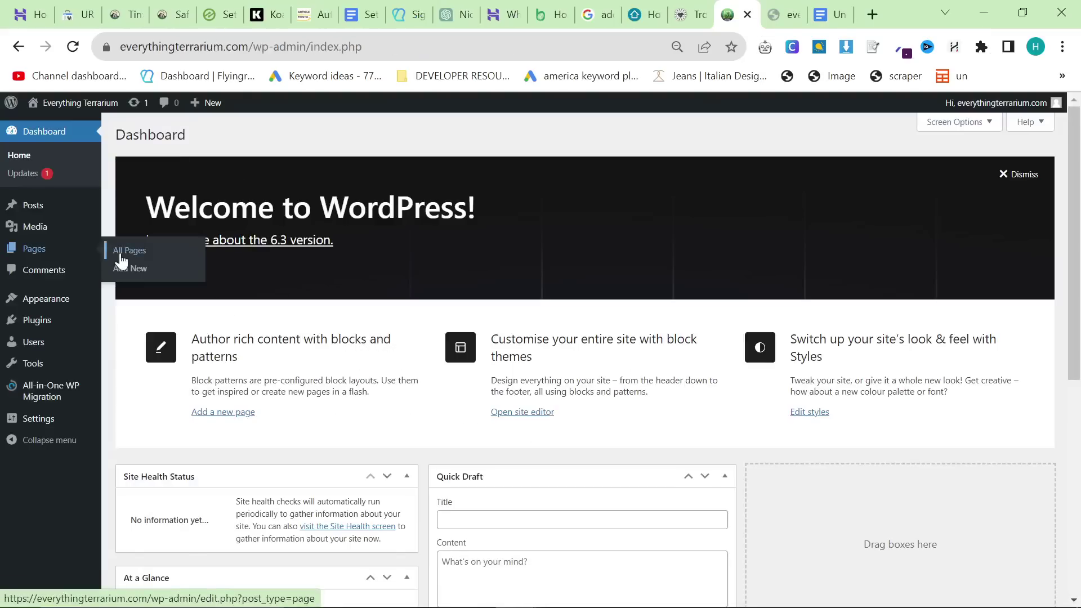
left_click(121, 251)
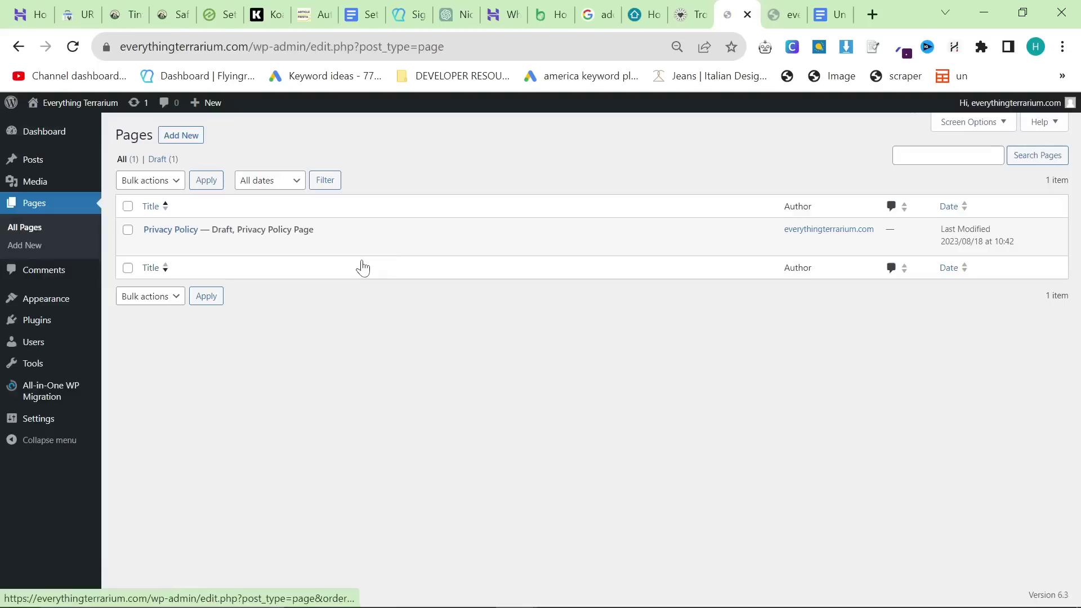
left_click(177, 137)
left_click_drag(831, 15, 777, 29)
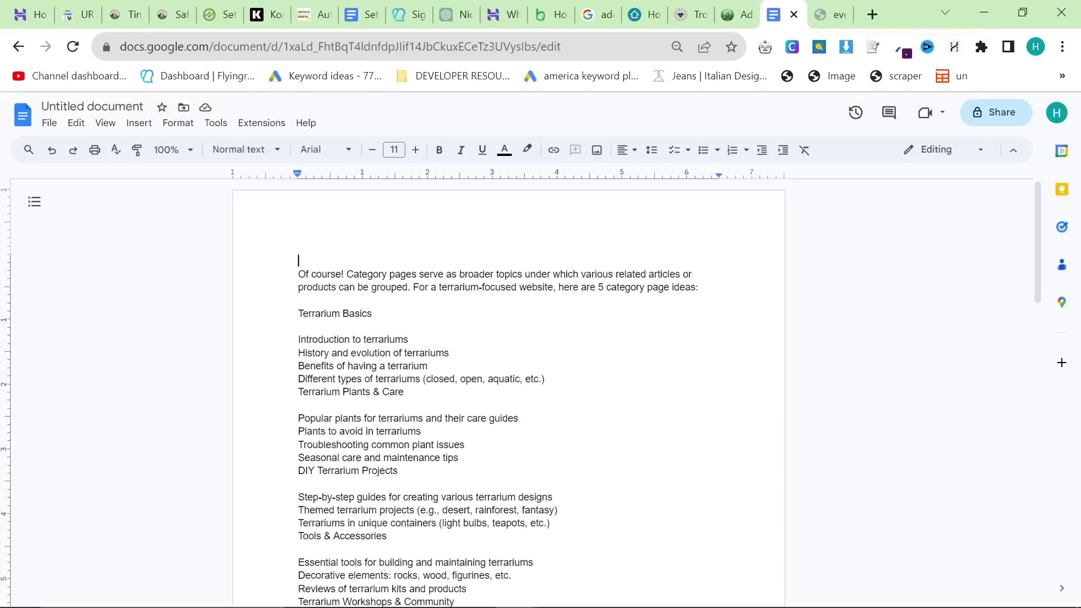
triple_click(333, 313)
key("ctrl+c")
left_click(736, 15)
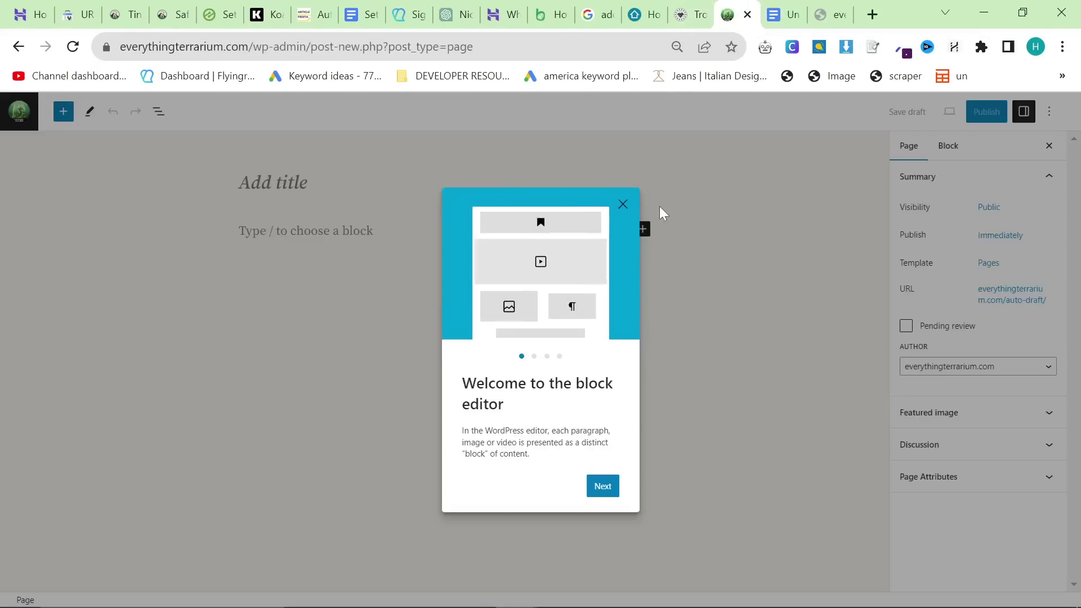
left_click(623, 204)
key("ctrl+v")
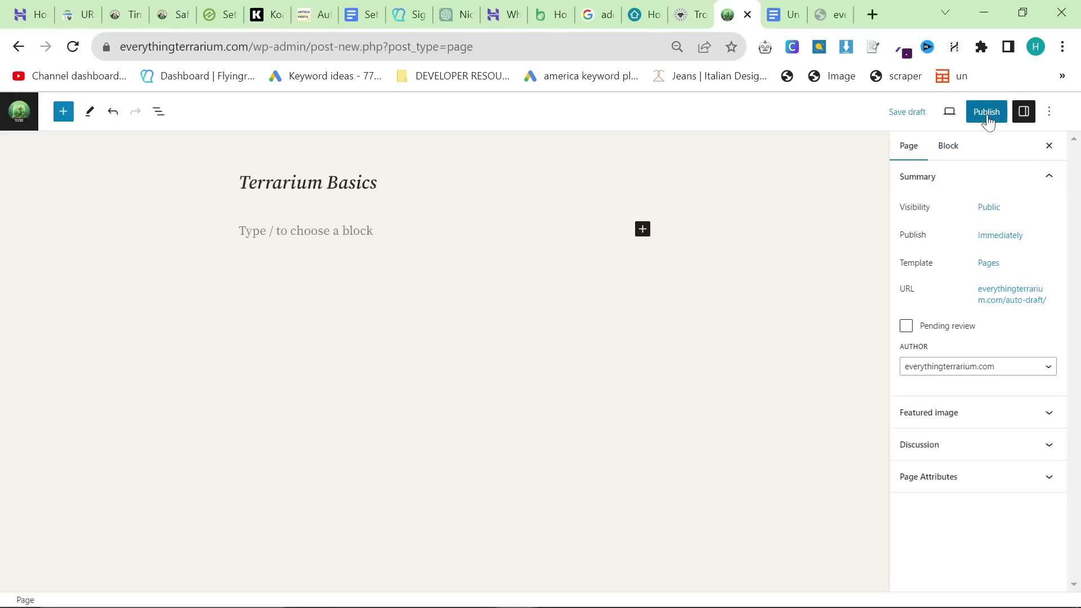
left_click(986, 112)
left_click(952, 111)
Step: Publish a new page titled Terrarium Plants & Care
left_click(782, 14)
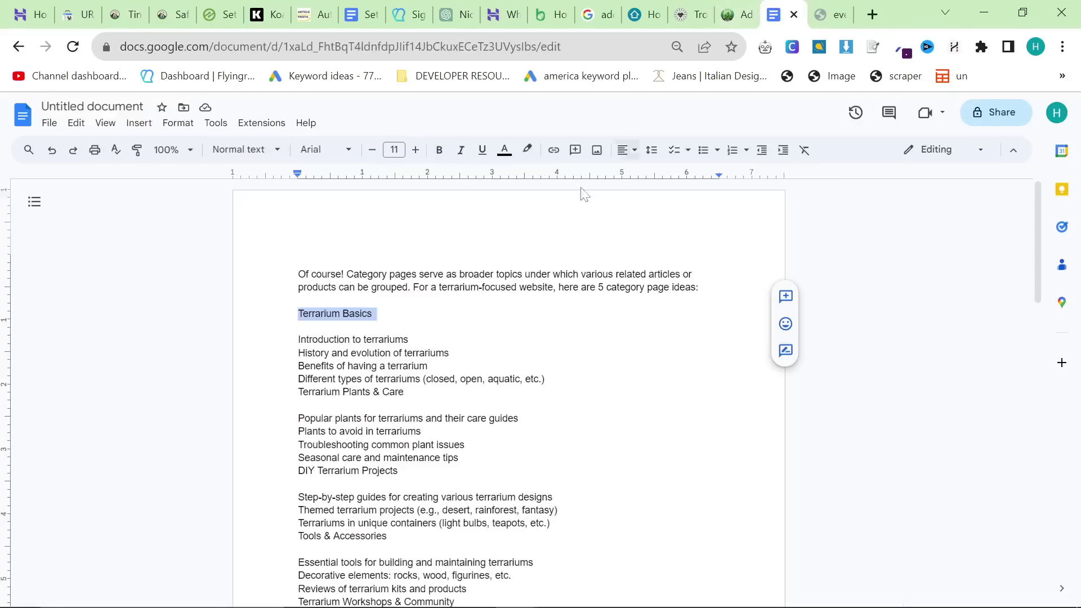
triple_click(354, 418)
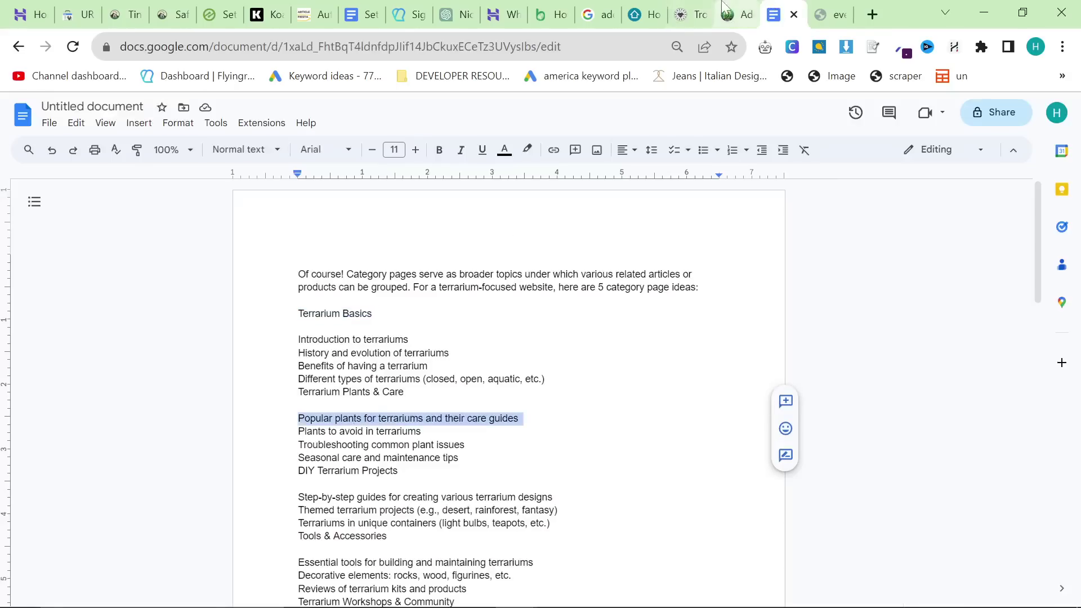
left_click(369, 431)
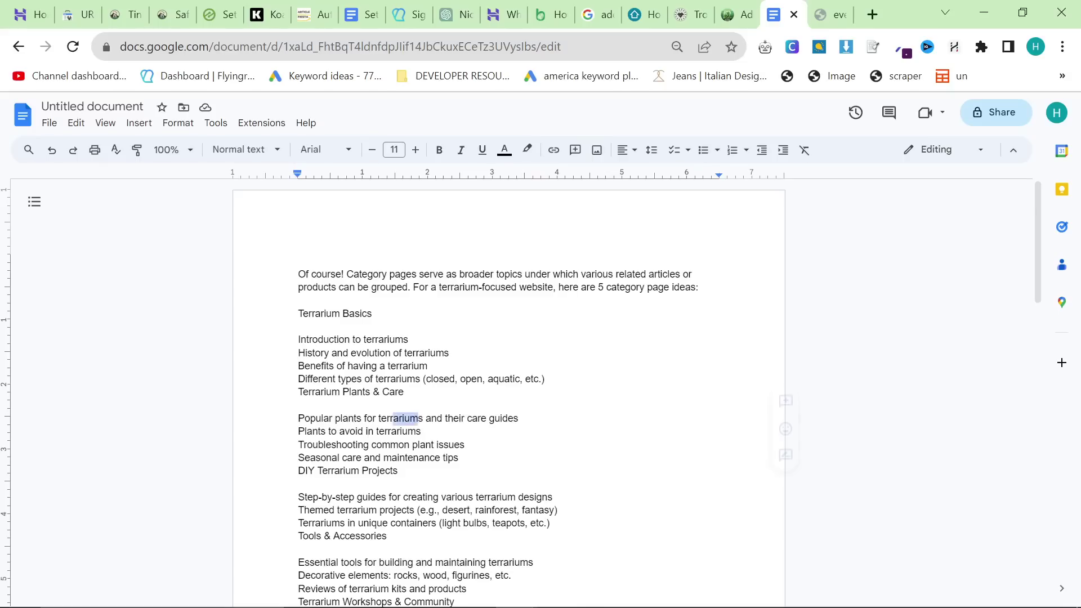
left_click_drag(392, 418, 298, 418)
left_click(422, 431)
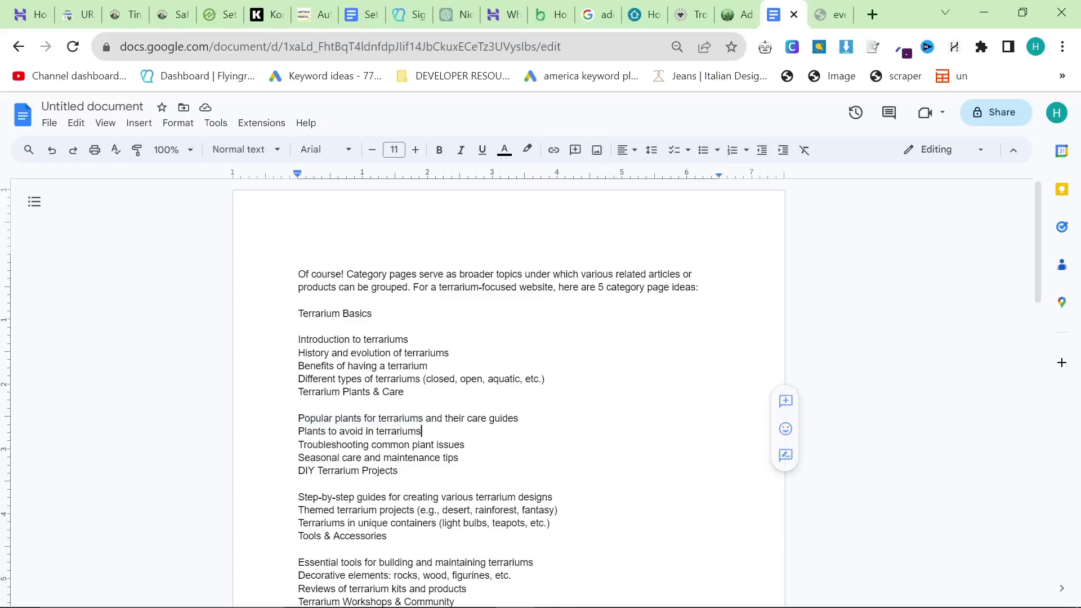
triple_click(343, 392)
key("ctrl+c")
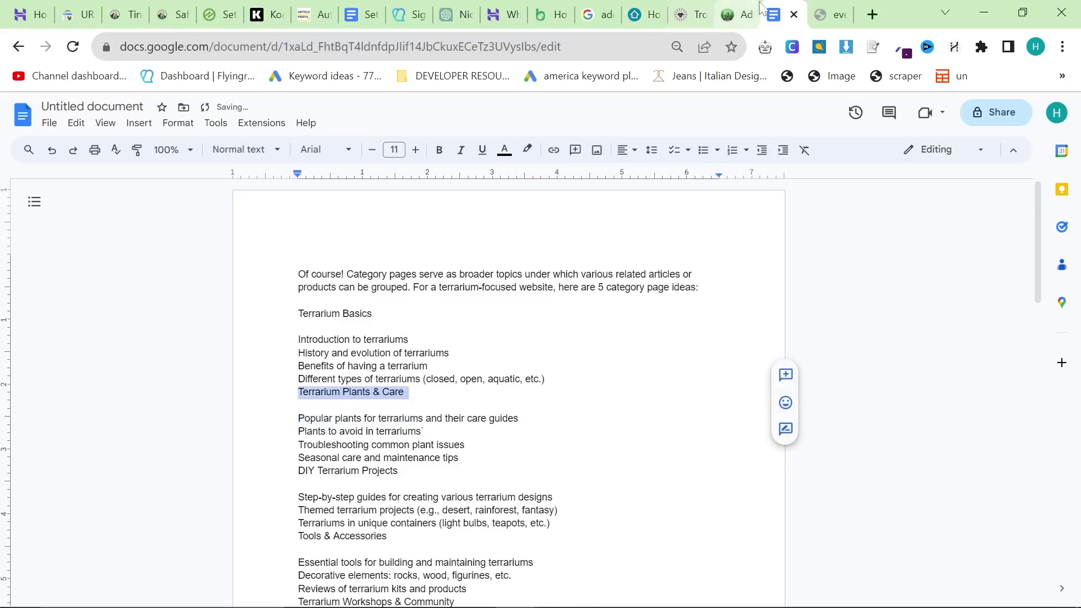
left_click(732, 14)
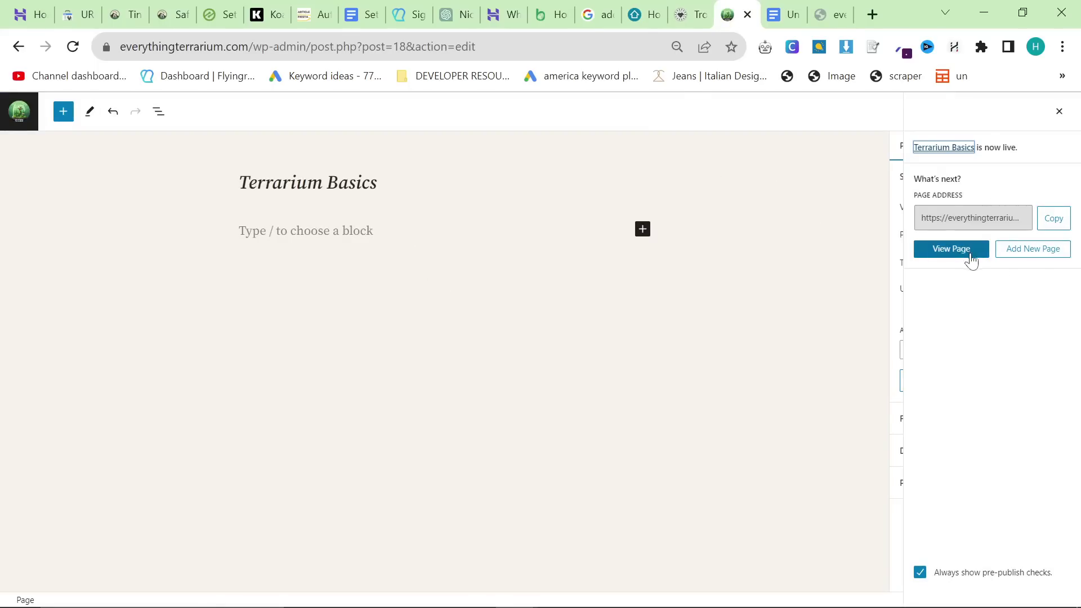
left_click(1033, 250)
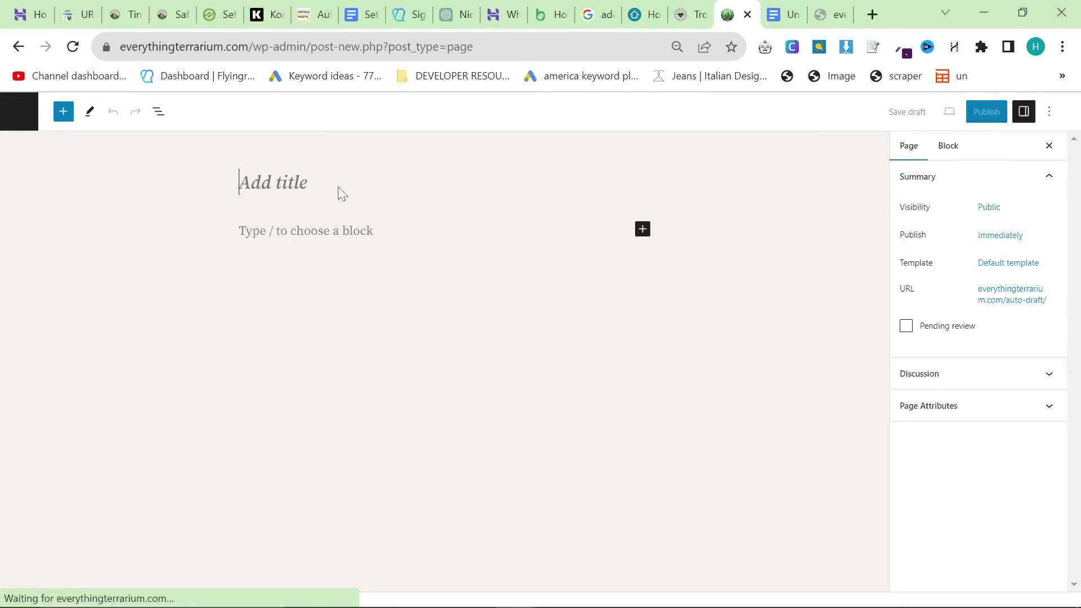
key("ctrl+v")
left_click(983, 114)
left_click(980, 125)
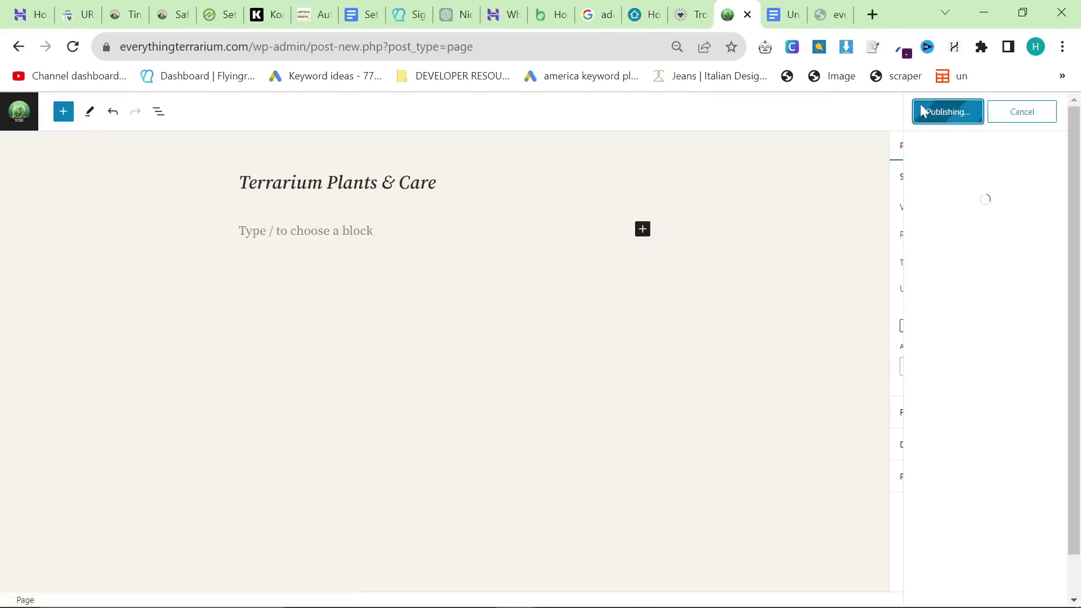
Step: Publish a new page titled DIY Terrarium Projects
key("ctrl+Tab")
triple_click(341, 387)
key("ctrl+c")
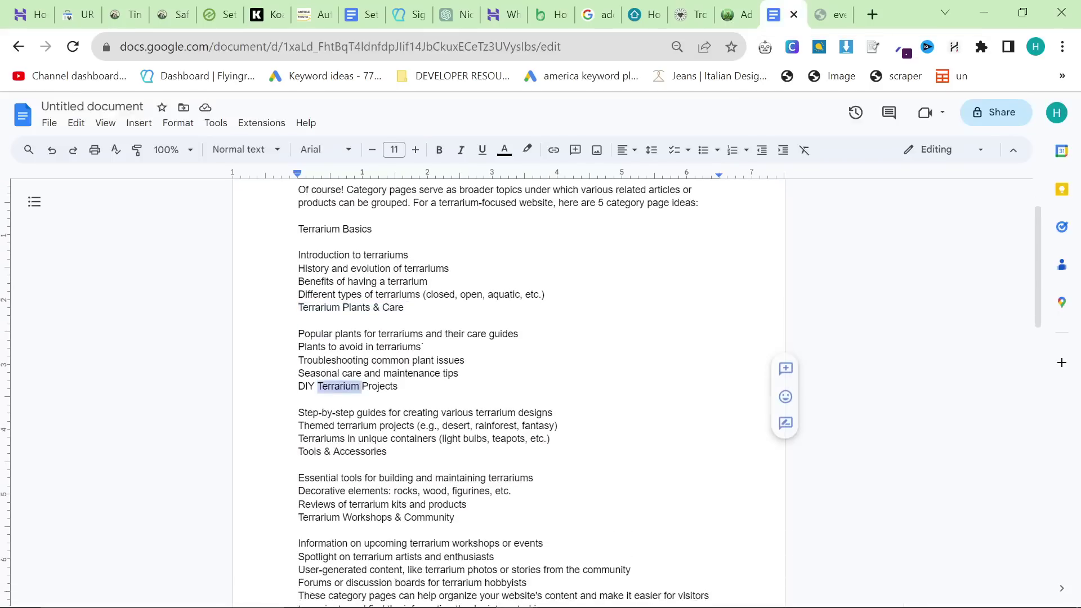
left_click(733, 16)
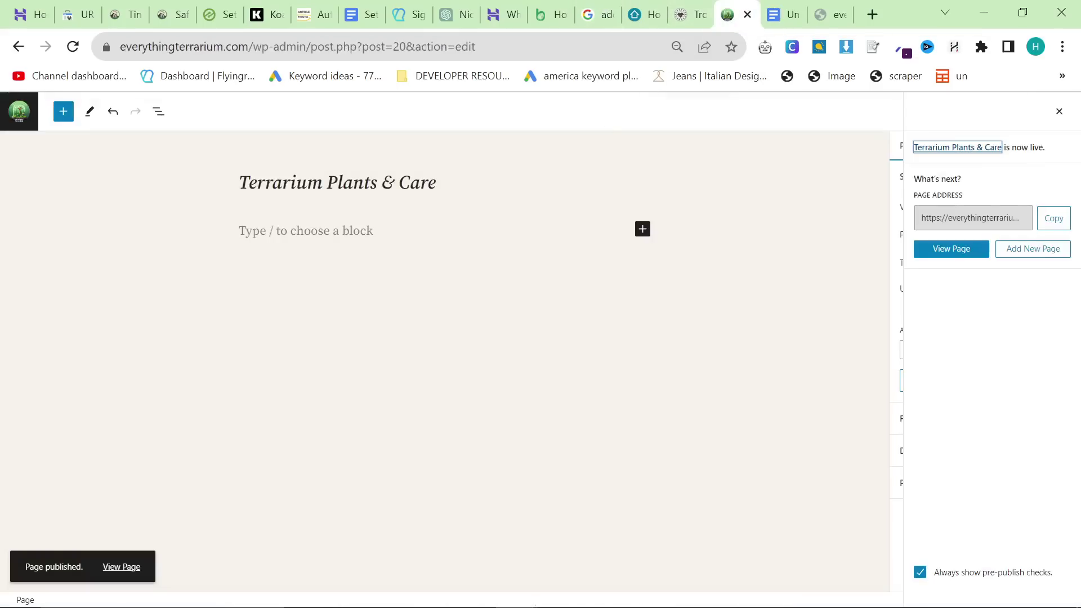
left_click(1002, 253)
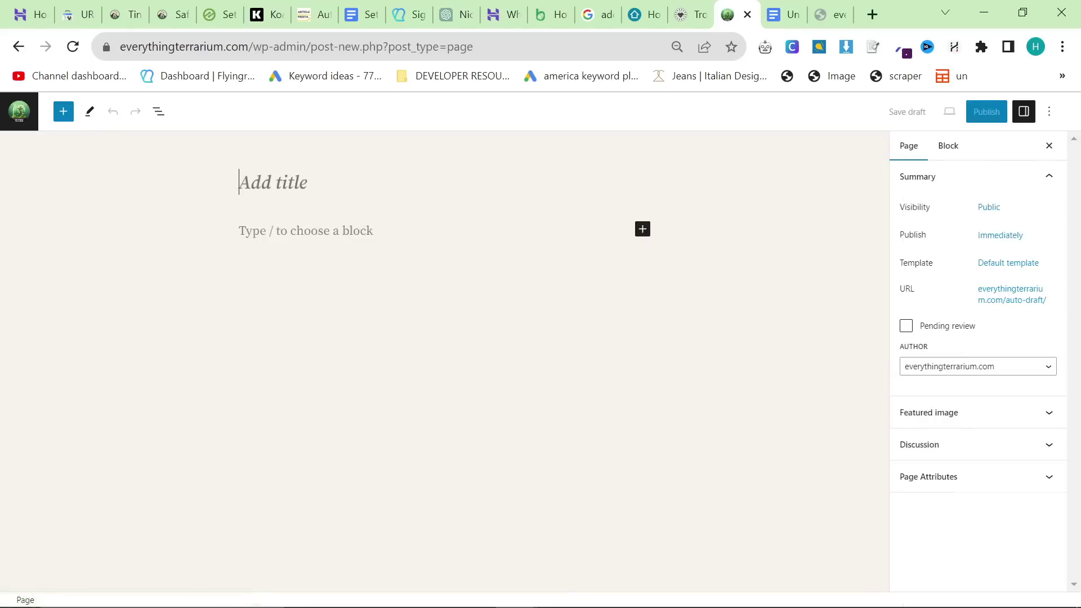
key("ctrl+v")
left_click(980, 116)
left_click(967, 123)
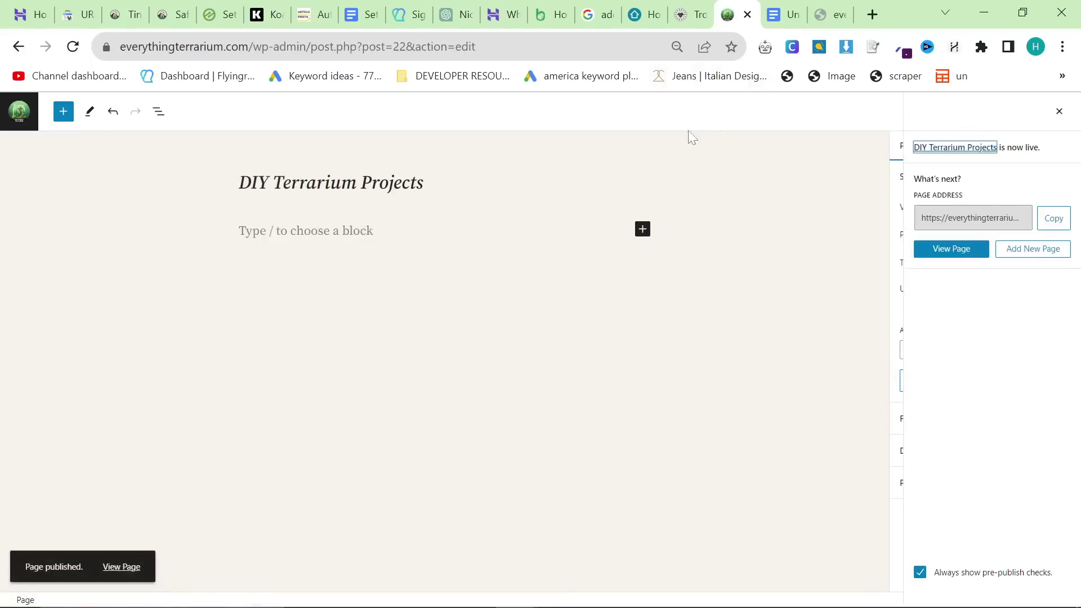
Step: Publish a new page titled Tools & Accessories
left_click(778, 17)
scroll(360, 316, "down", 3)
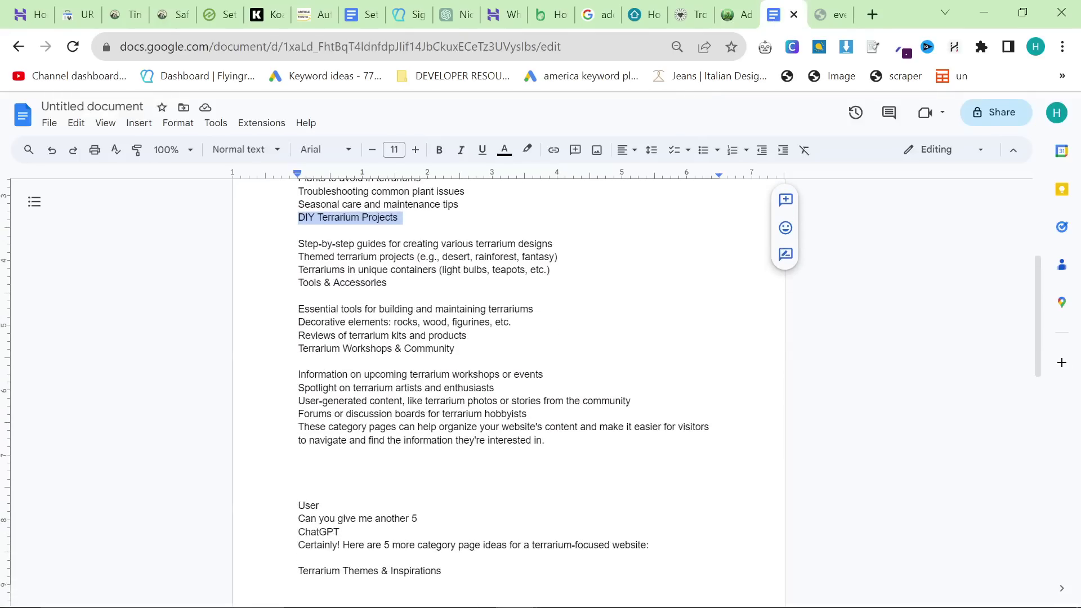
triple_click(345, 284)
key("ctrl+c")
left_click(735, 14)
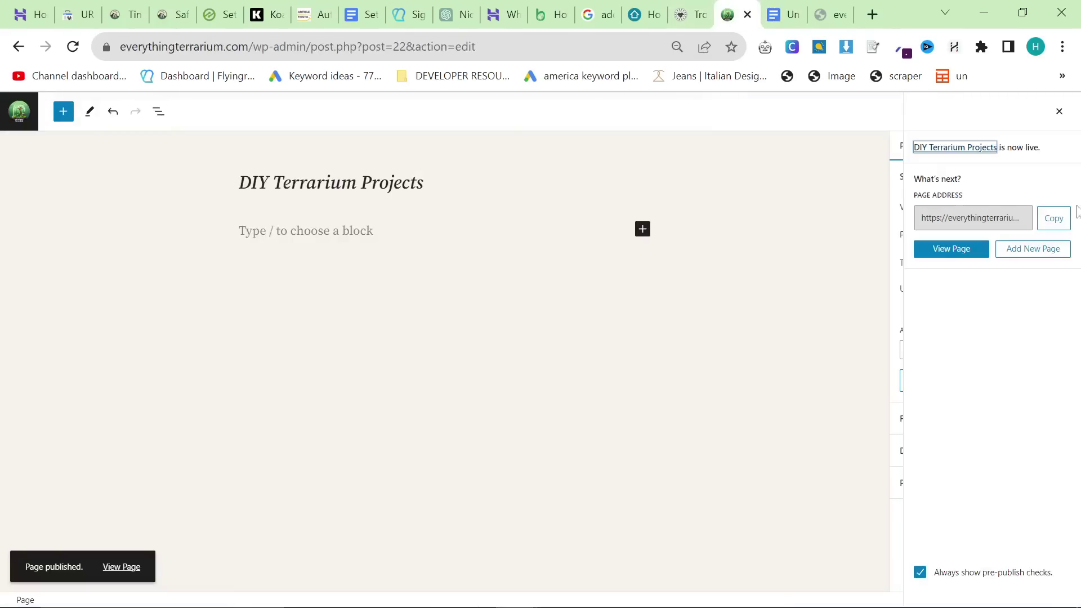
left_click(1058, 248)
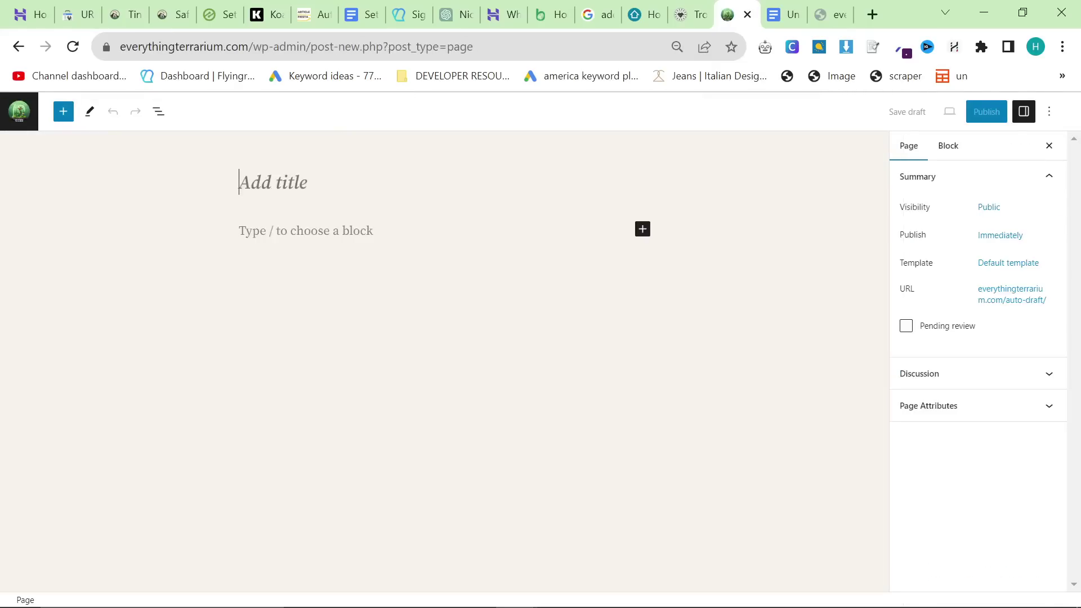
key("ctrl+v")
left_click(991, 113)
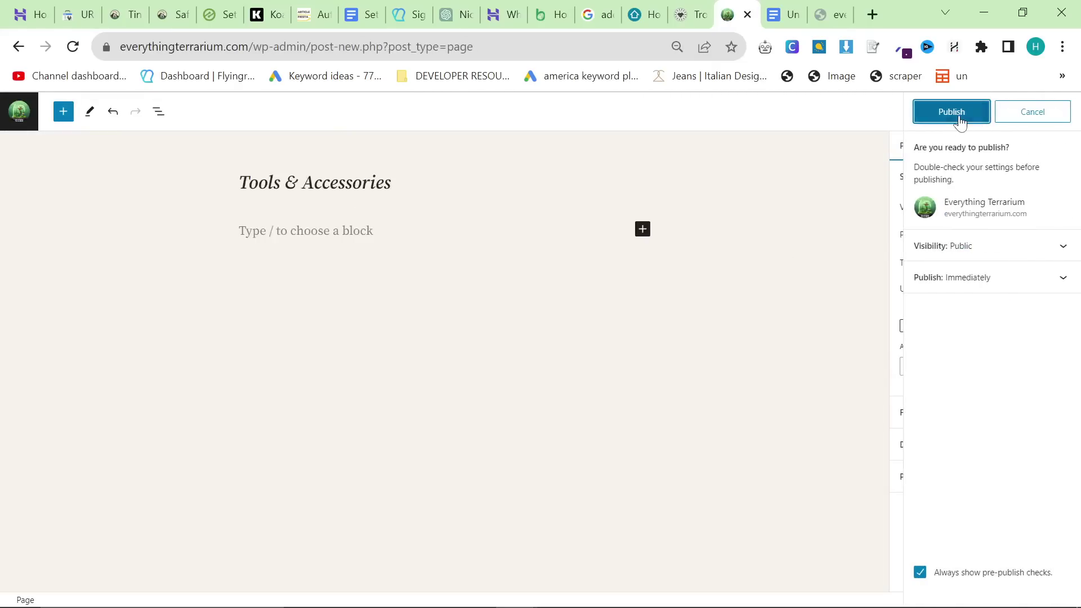
left_click(957, 113)
Step: Publish a new page titled Terrarium Workshops & Community
left_click(790, 11)
scroll(507, 337, "down", 2)
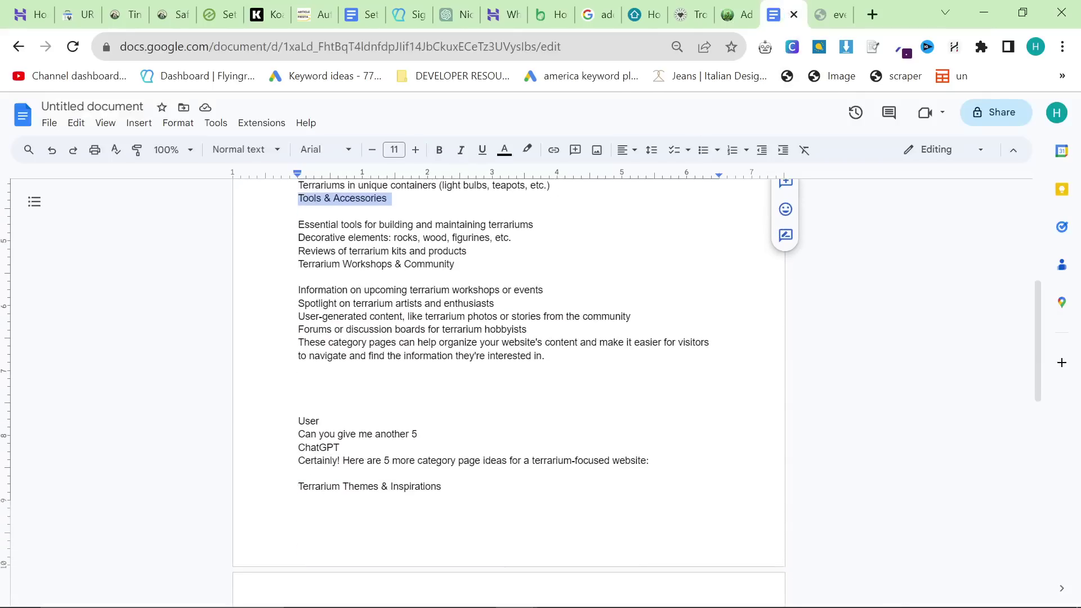
triple_click(425, 263)
key("ctrl+c")
left_click(737, 14)
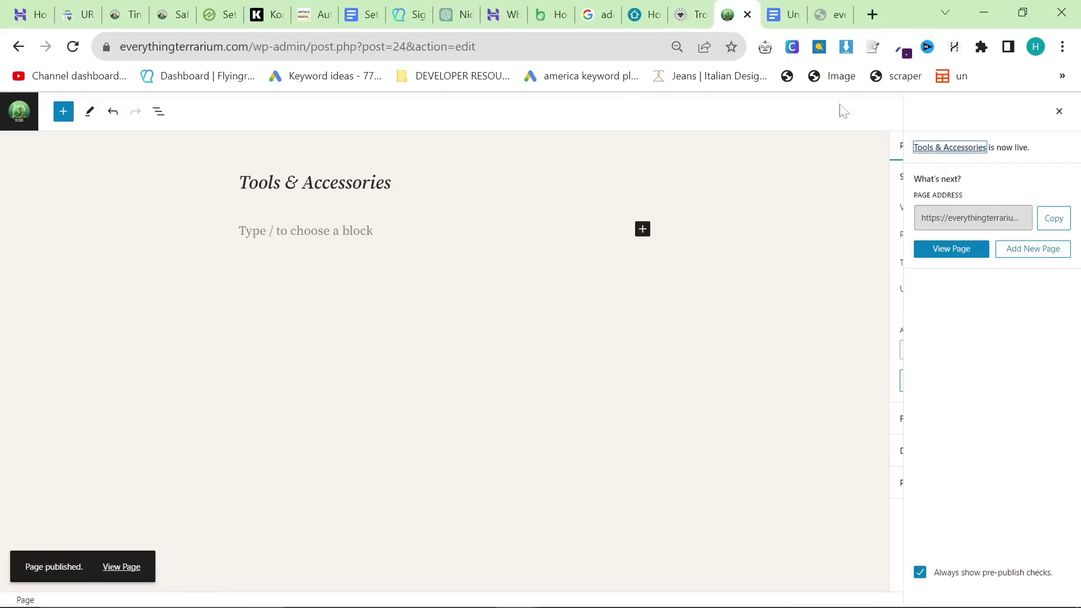
left_click(1028, 251)
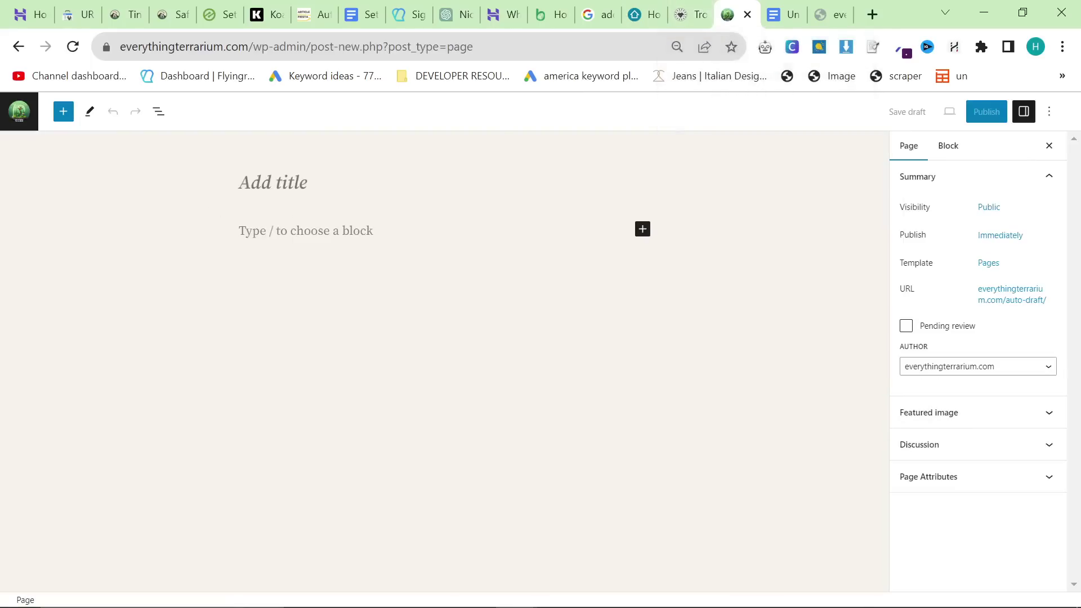
key("ctrl+v")
left_click(973, 115)
left_click(972, 115)
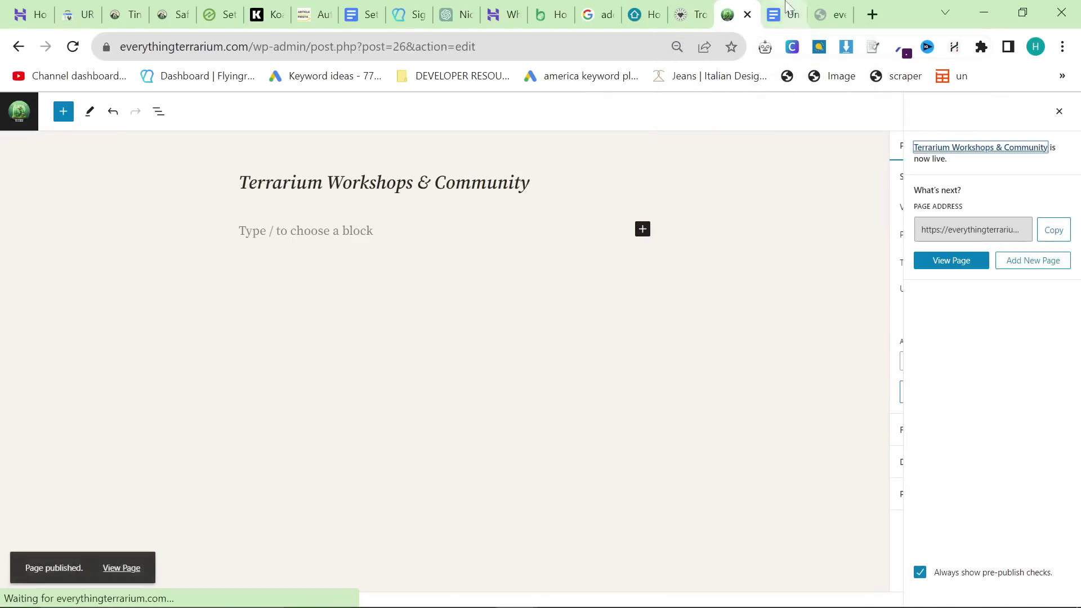
Step: Publish a page titled Terrarium Themes & Inspirations, then return to the Pages list
left_click(783, 14)
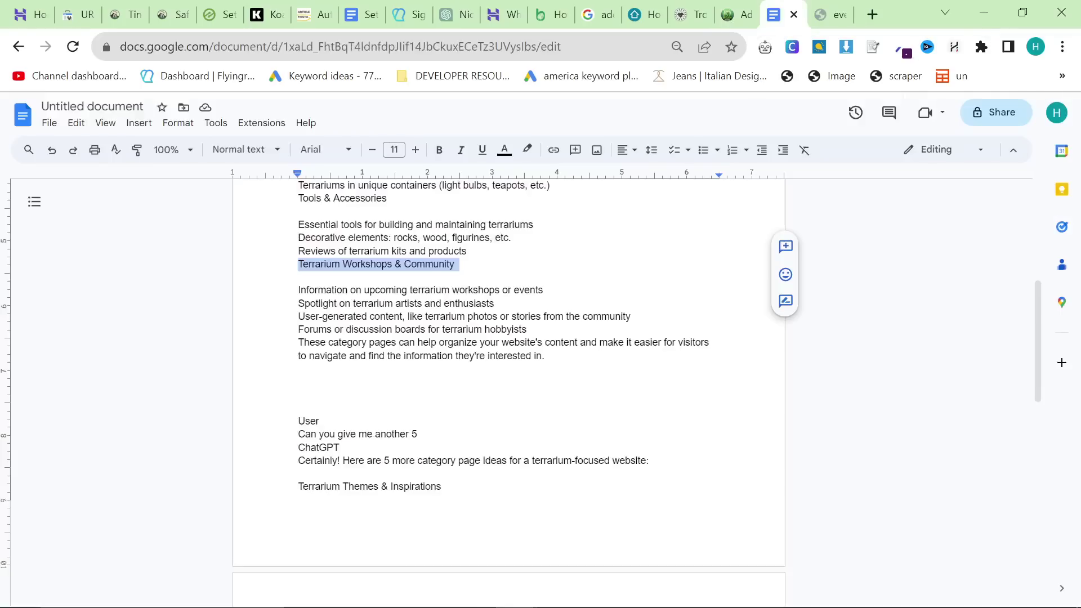
scroll(321, 318, "down", 3)
triple_click(321, 317)
key("ctrl+c")
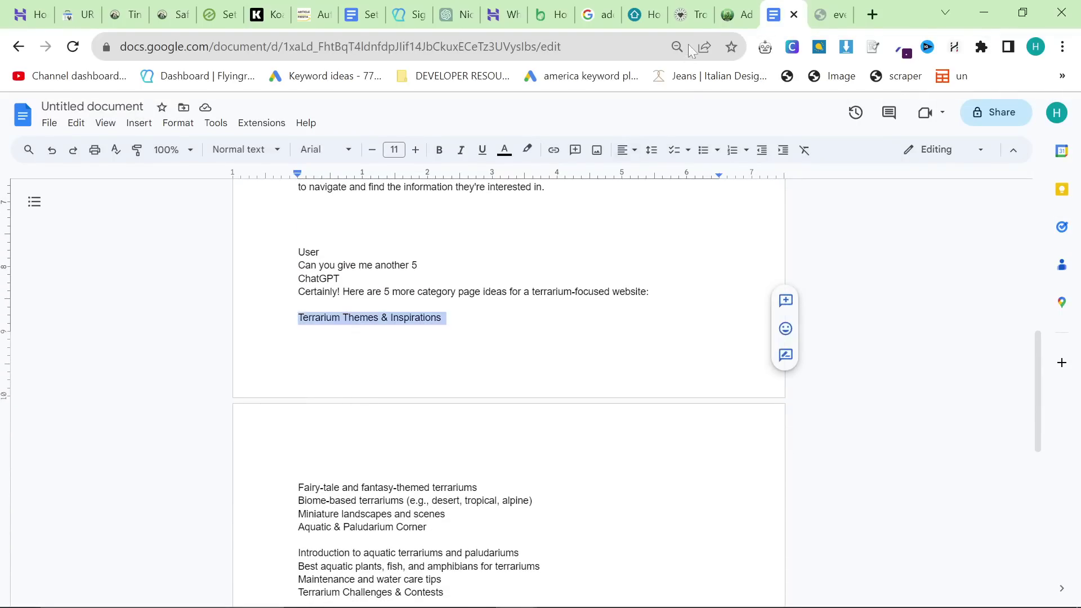
left_click(735, 9)
left_click(1024, 263)
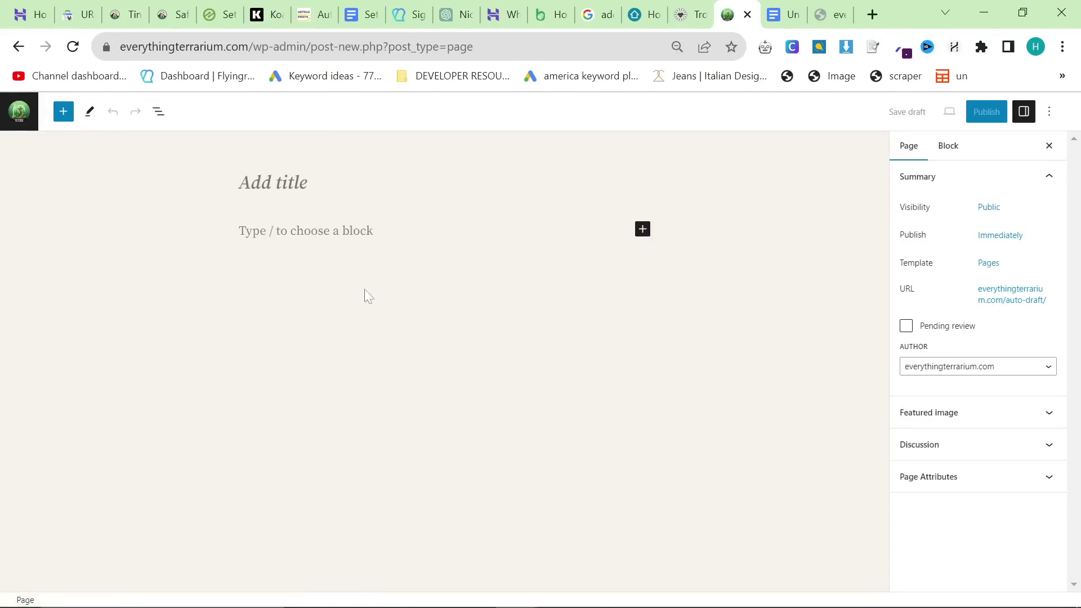
key("ctrl+v")
left_click(980, 111)
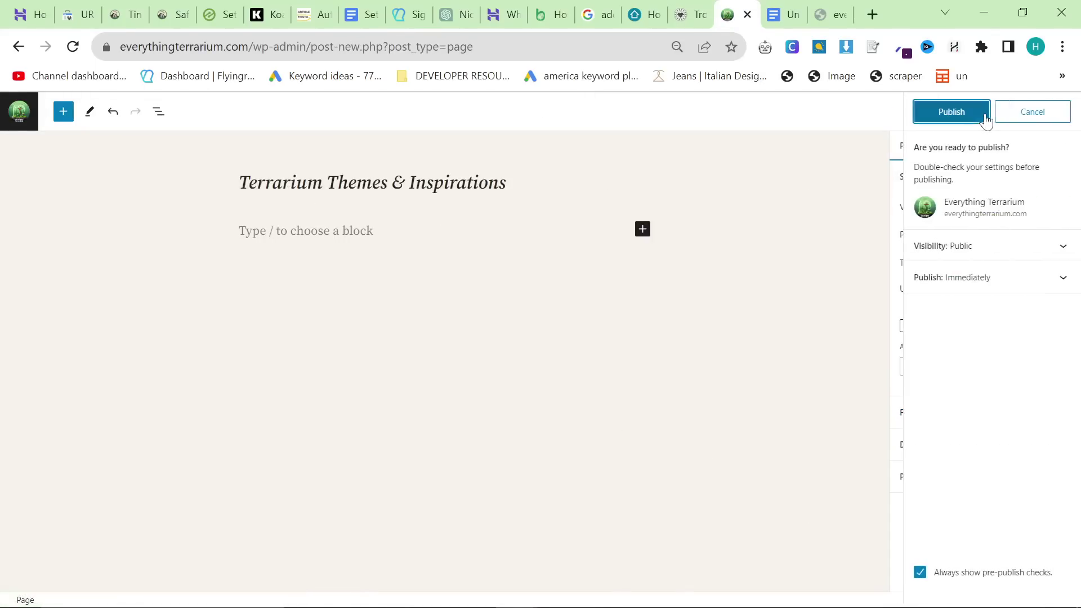
left_click(960, 112)
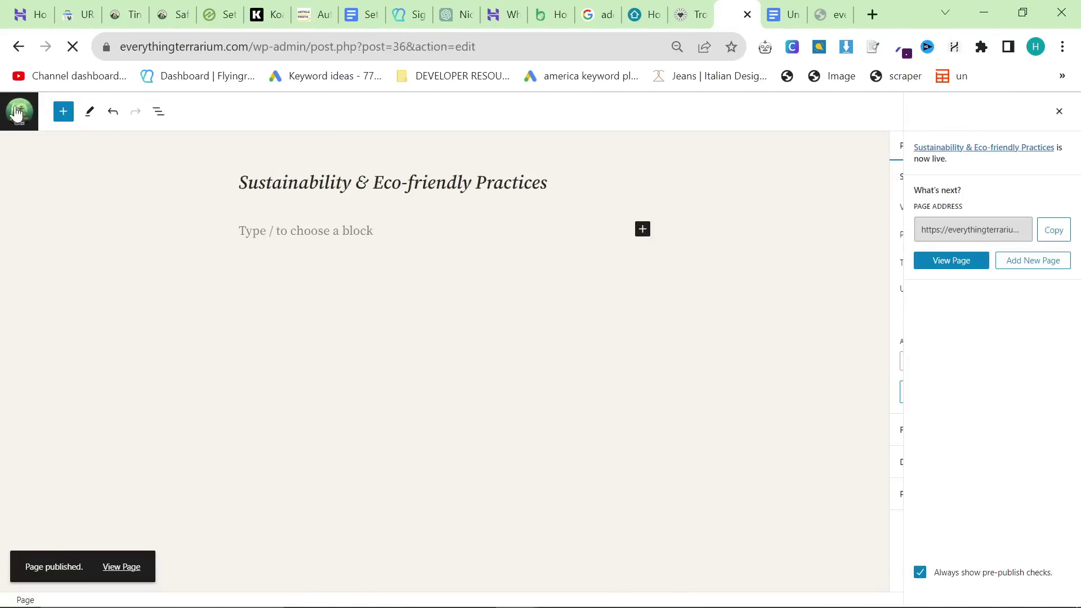
left_click(19, 111)
Step: Open the active theme's Navigation menu for editing in the site editor, then return to the ideas document
mouse_move(64, 146)
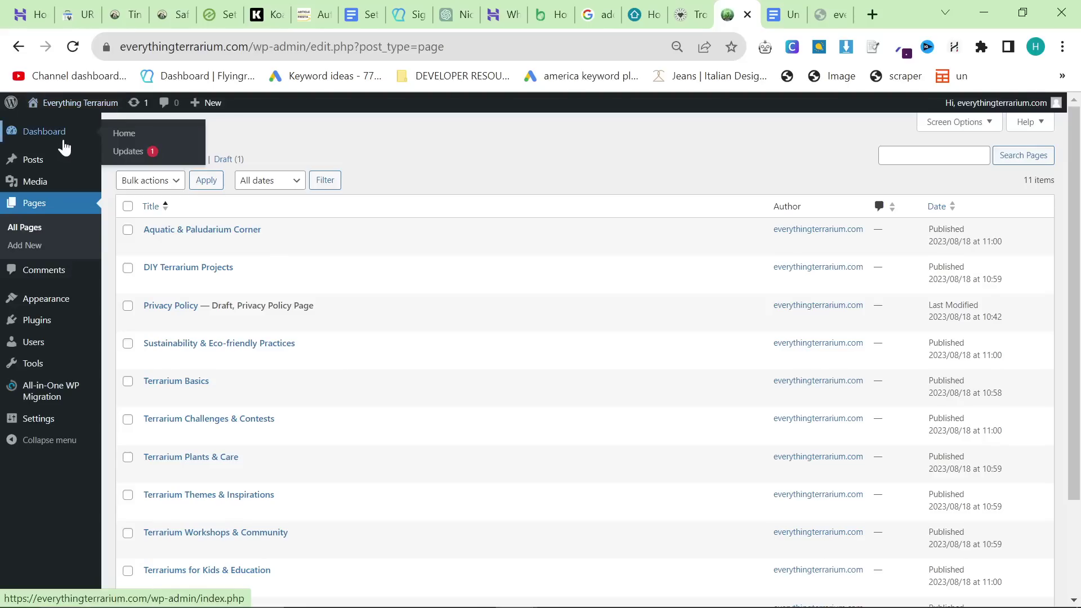
scroll(229, 490, "down", 1)
scroll(225, 478, "up", 1)
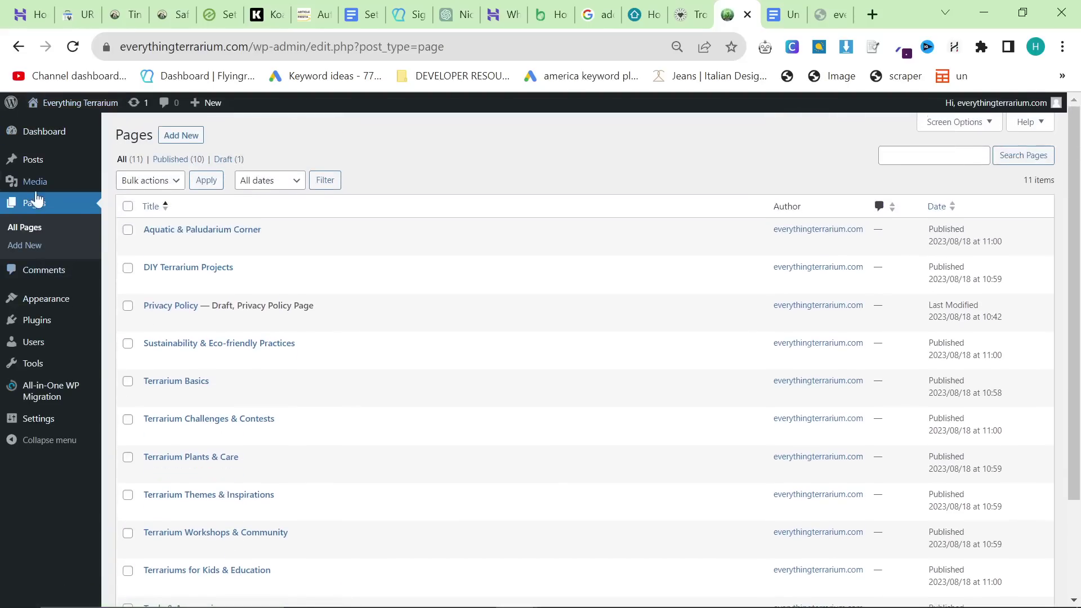
mouse_move(35, 169)
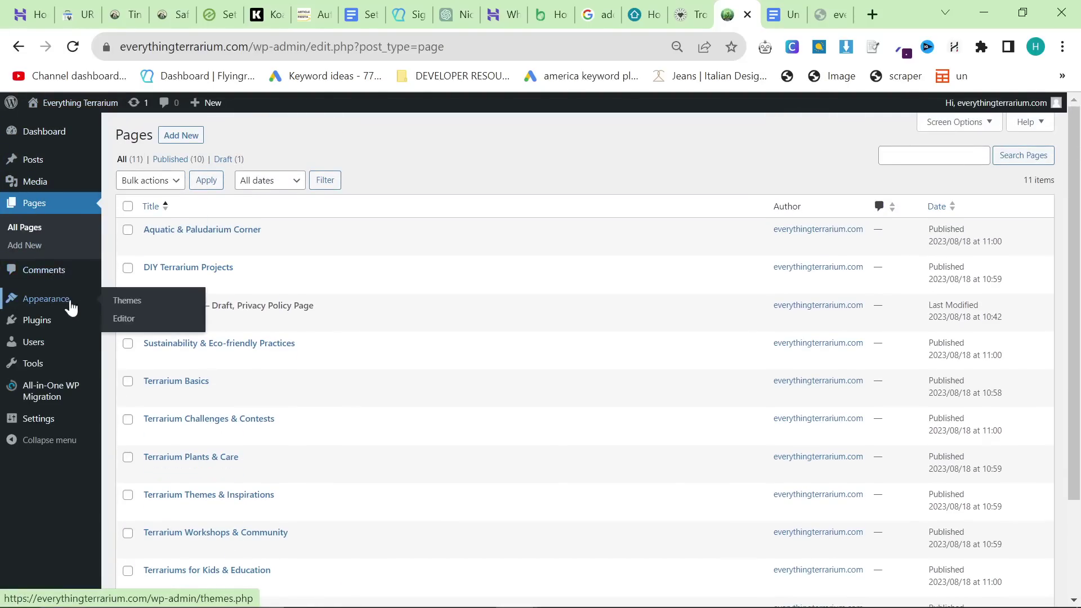
left_click(116, 303)
left_click(304, 333)
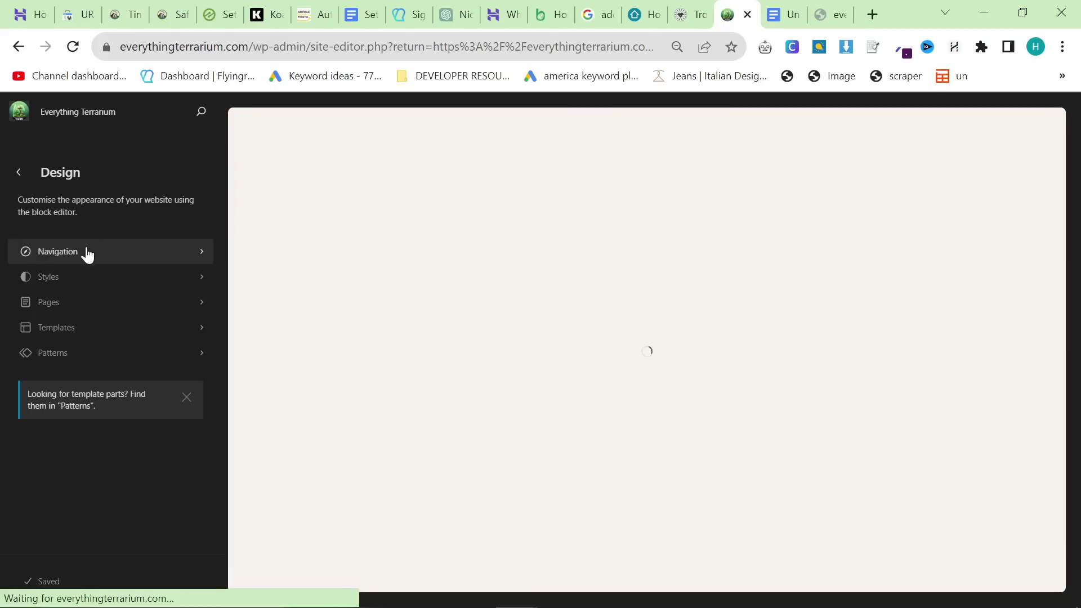
left_click(86, 253)
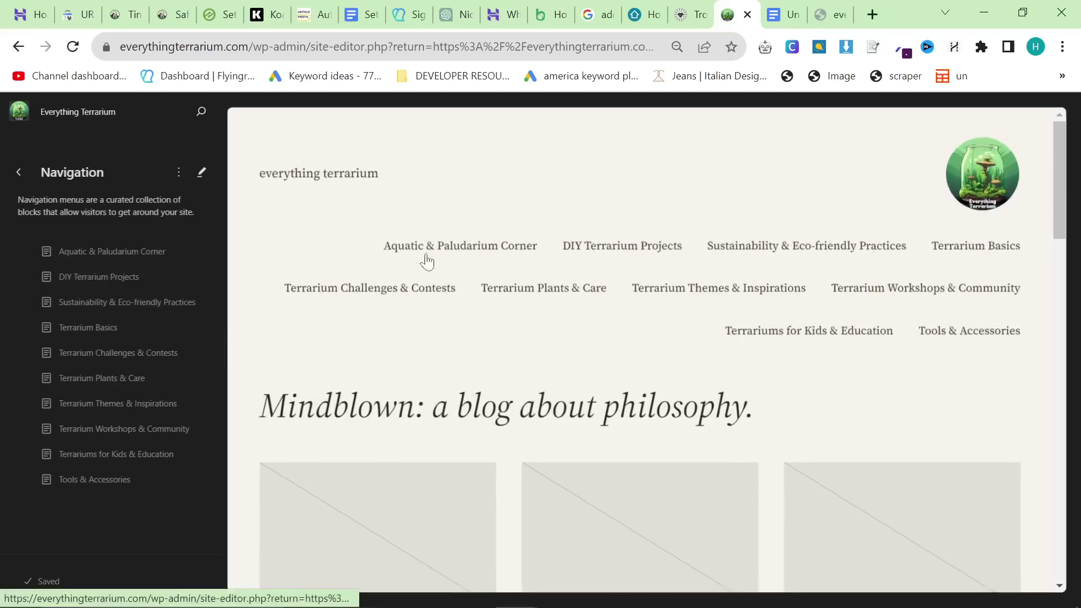
left_click(200, 172)
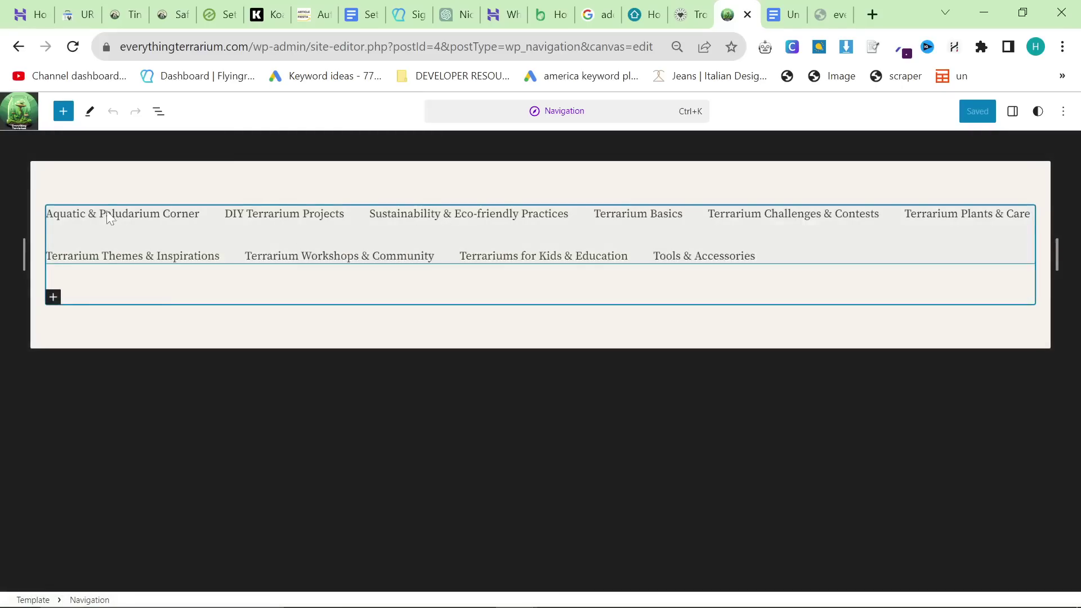
left_click(784, 14)
scroll(509, 394, "up", 15)
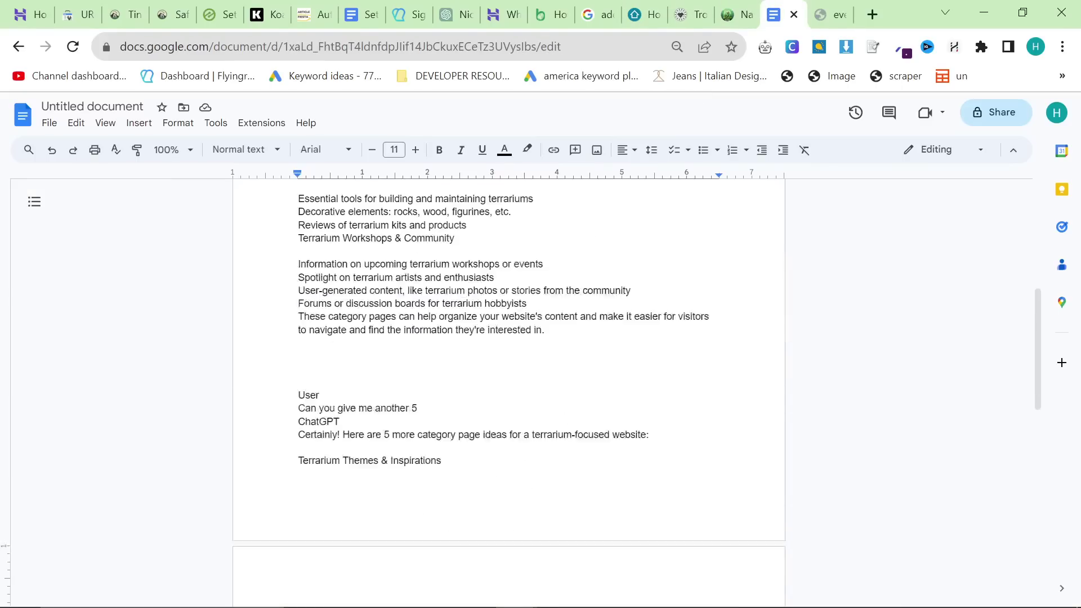
Step: Insert a blank line after 'Different types of terrariums', before Terrarium Plants & Care
key("ctrl+plus")
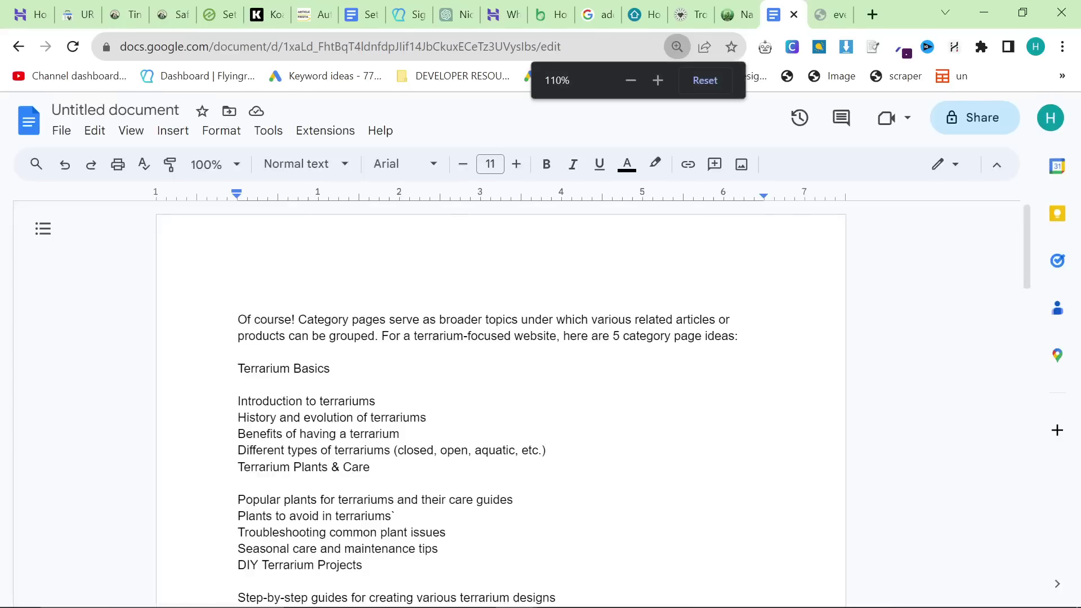
left_click_drag(207, 312, 310, 312)
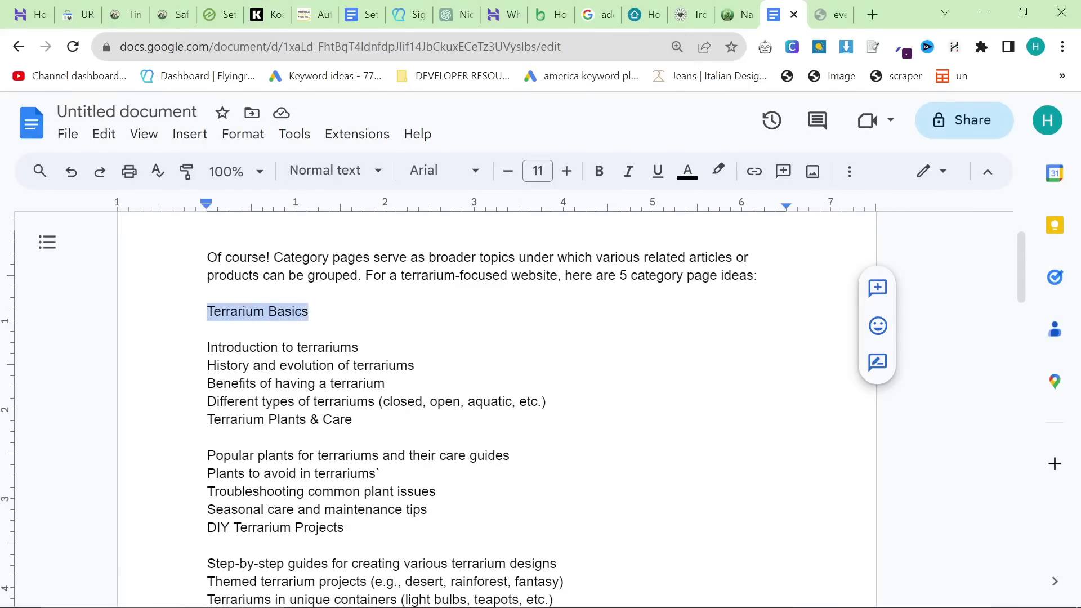
left_click(743, 12)
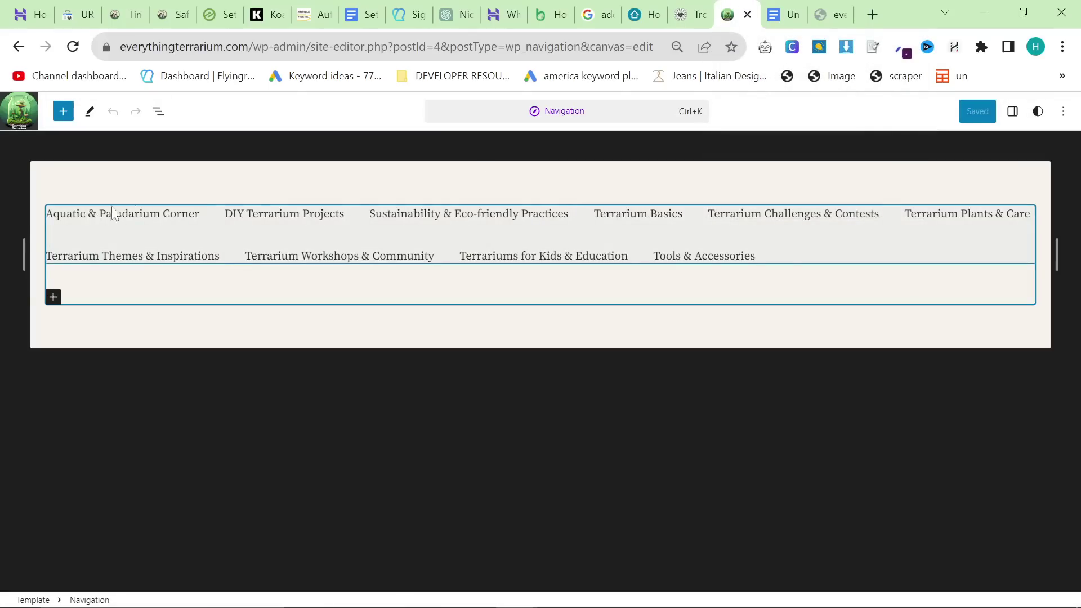
left_click(776, 8)
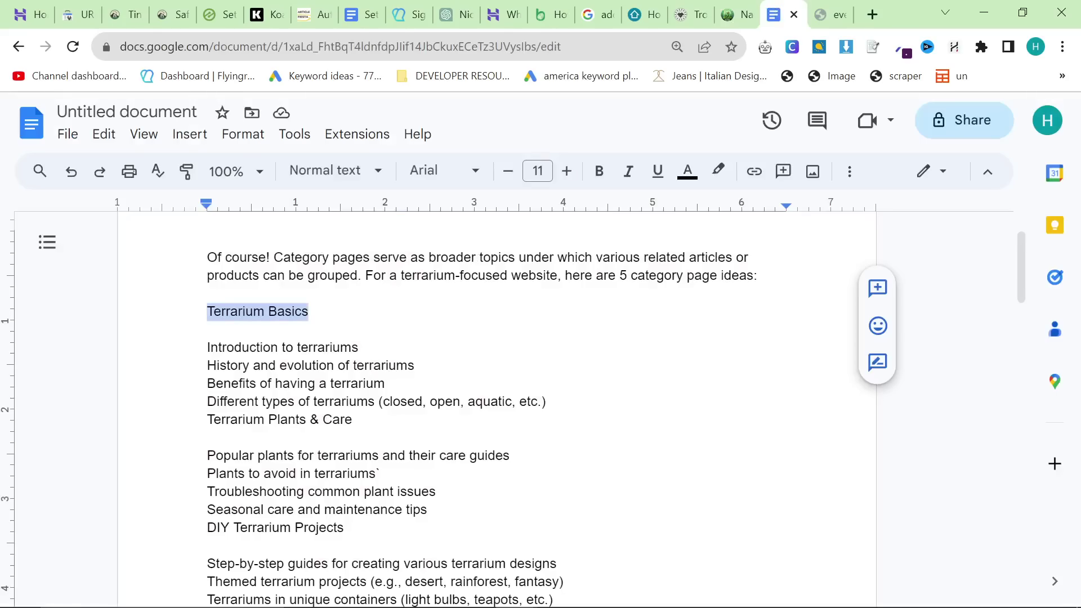
scroll(496, 411, "down", 1)
left_click(208, 262)
triple_click(215, 263)
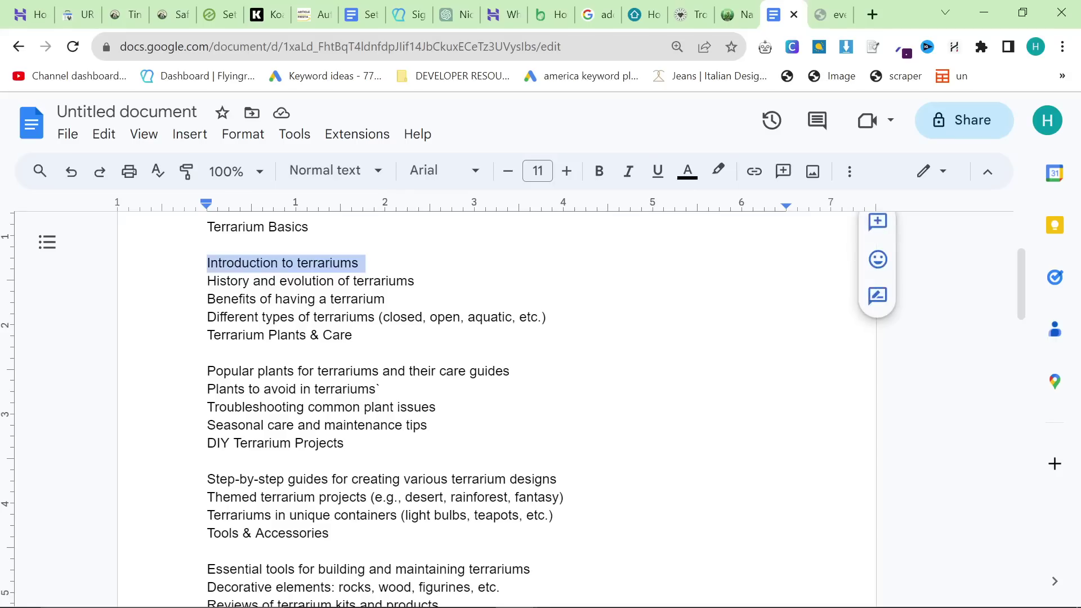
left_click_drag(219, 281, 544, 317)
left_click(408, 281)
left_click(217, 299)
left_click(349, 335)
left_click(208, 353)
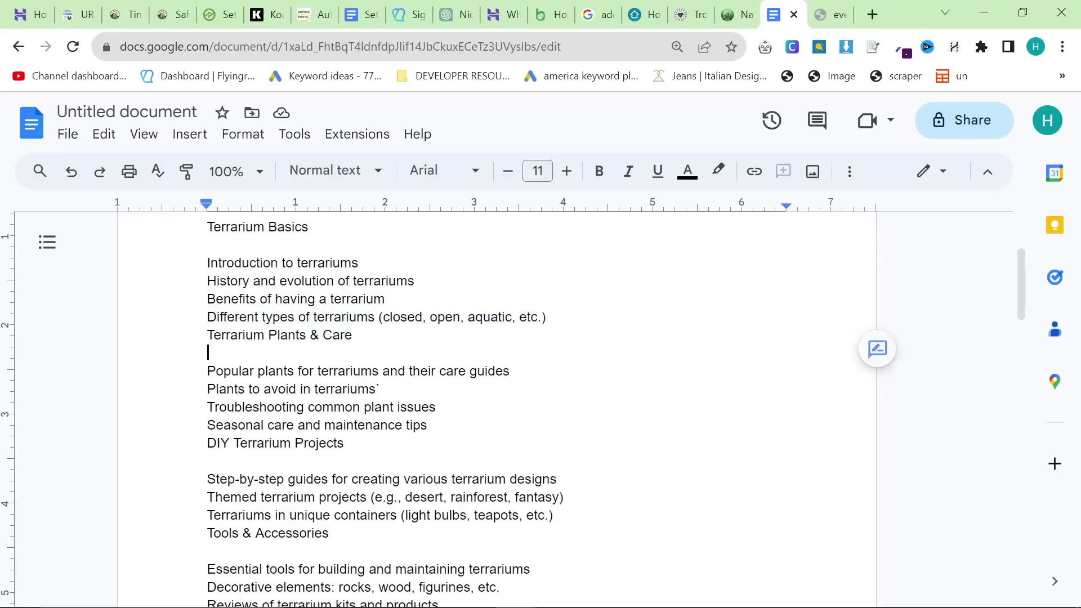
key("Return")
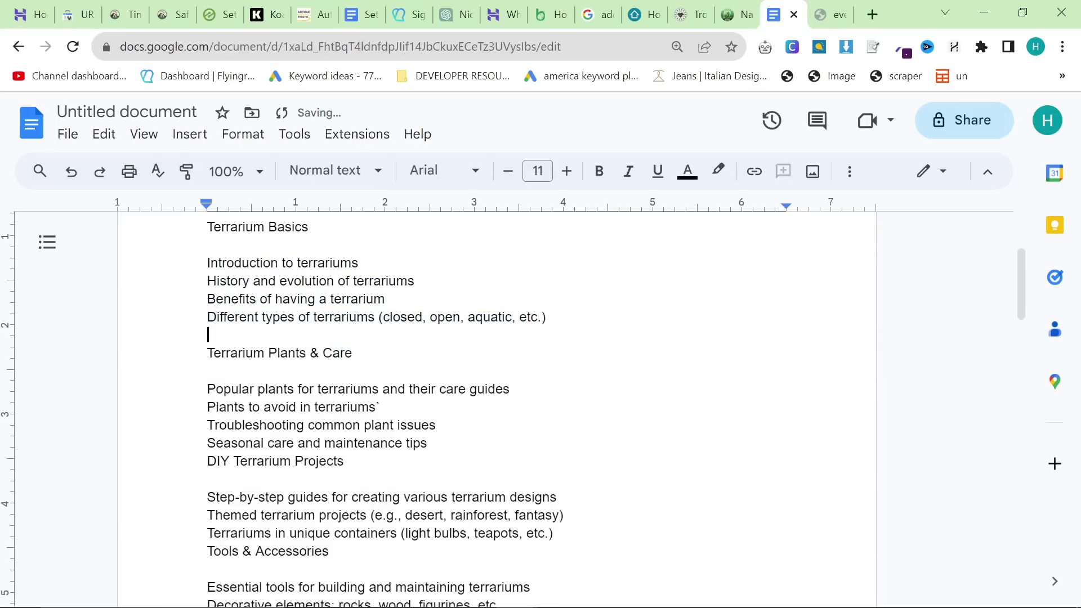
Step: Load the tinyhomehub.io site in a new browser tab
left_click(873, 14)
type("tin")
key("Return")
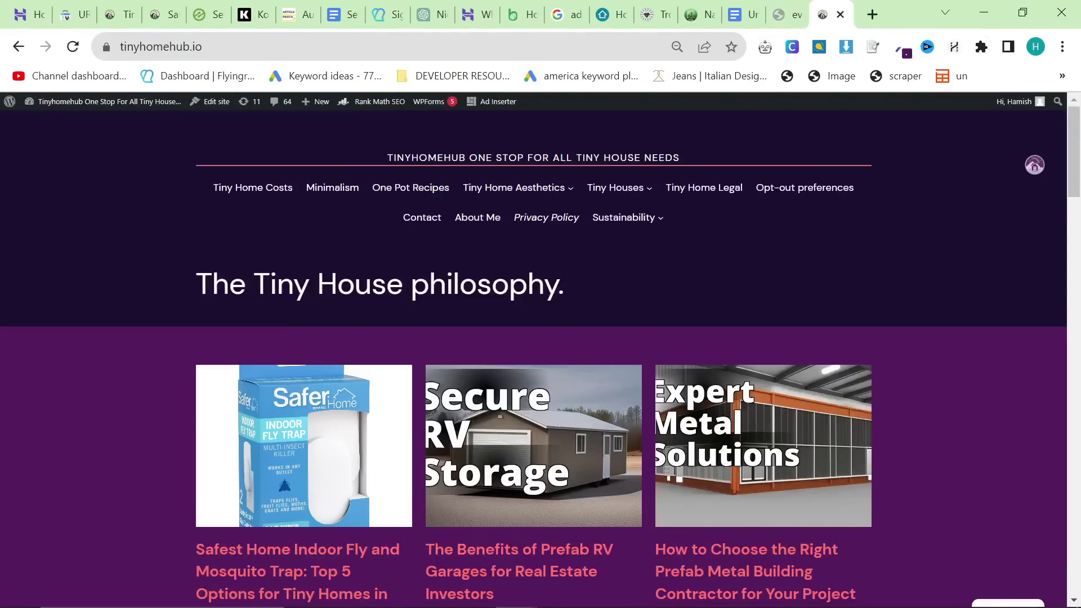
Step: Browse the Sustainability and Tiny Houses dropdowns in tinyhomehub.io's header menu
mouse_move(641, 201)
mouse_move(645, 225)
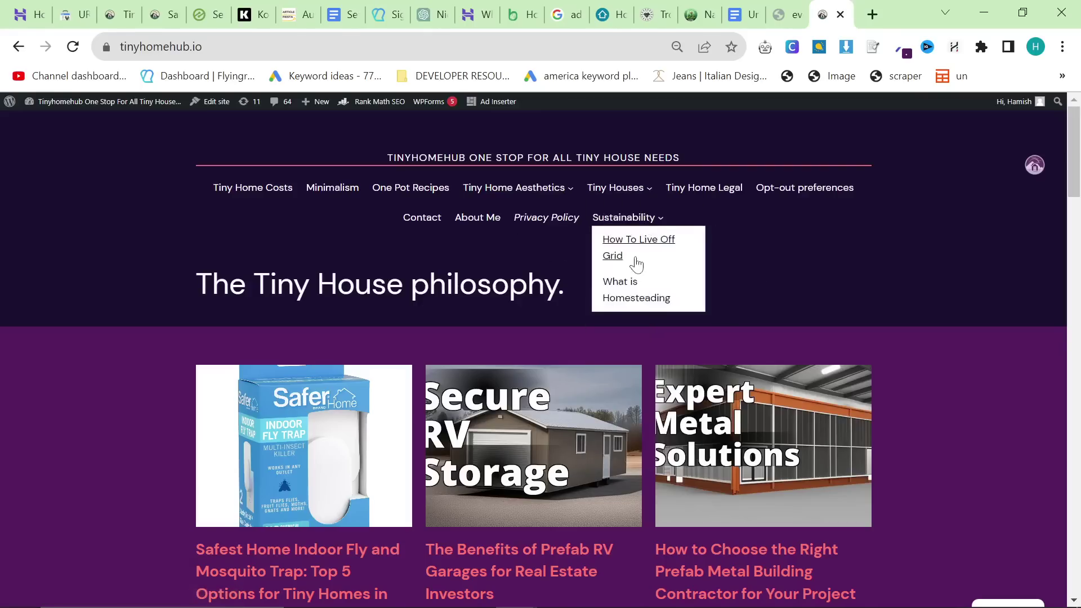
mouse_move(549, 187)
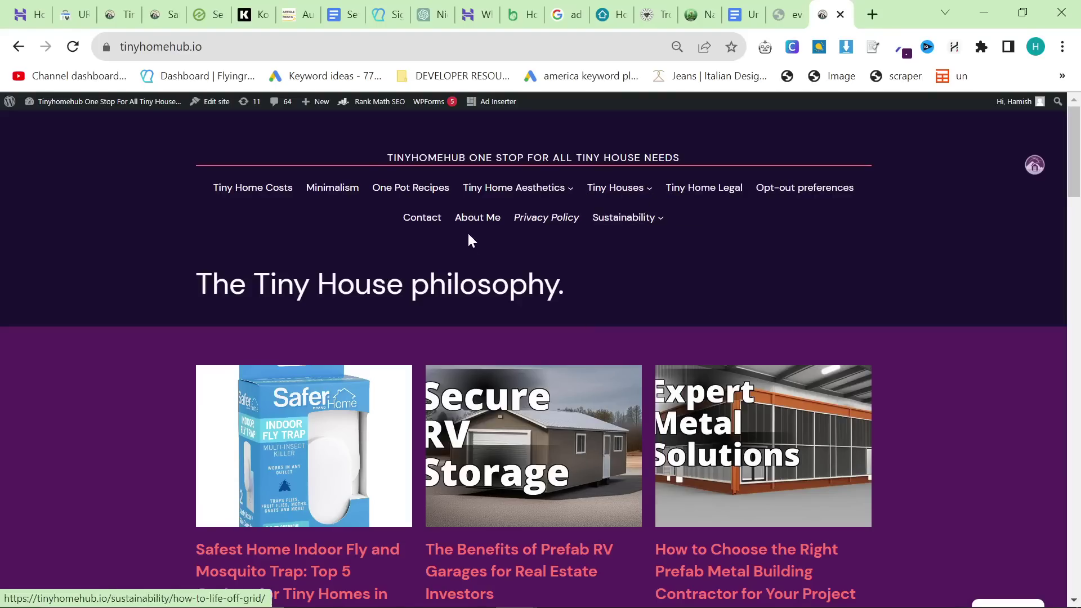
scroll(467, 232, "down", 1)
scroll(490, 225, "up", 1)
scroll(580, 374, "down", 20)
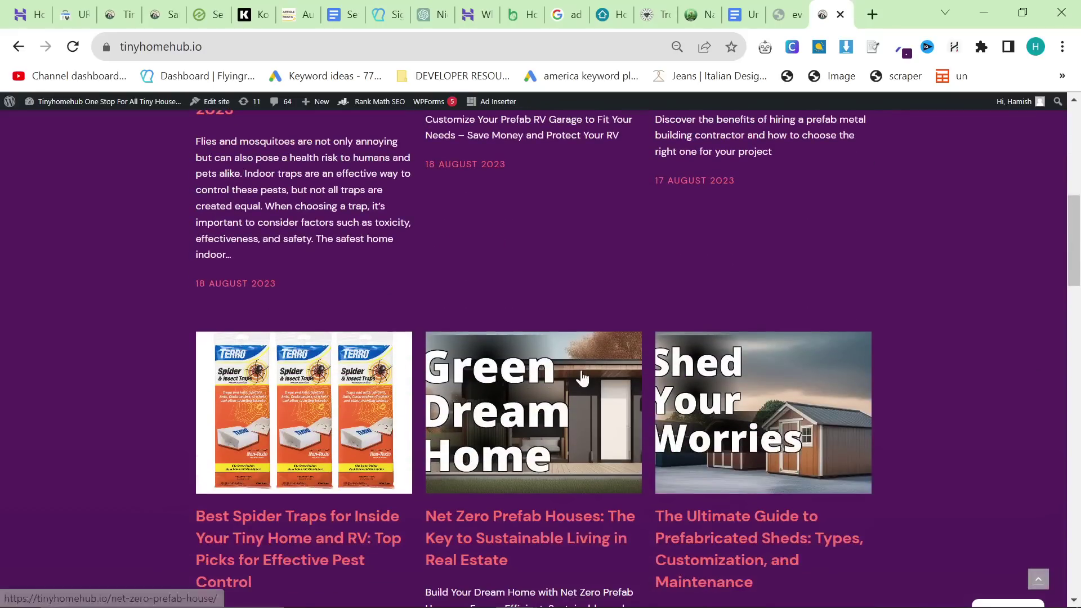
scroll(601, 455, "up", 18)
scroll(600, 459, "up", 2)
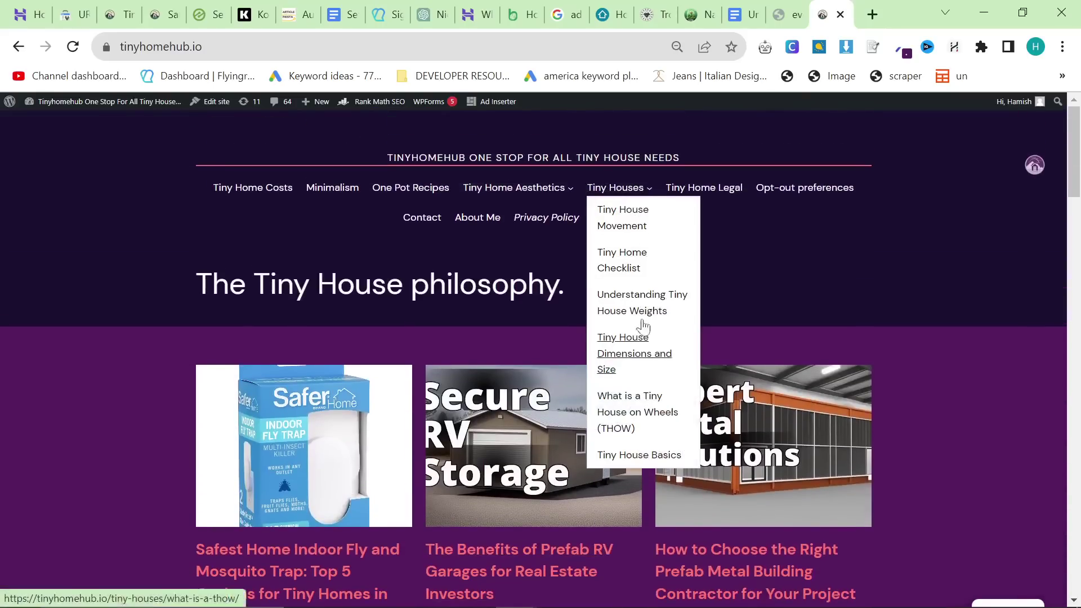
left_click(742, 16)
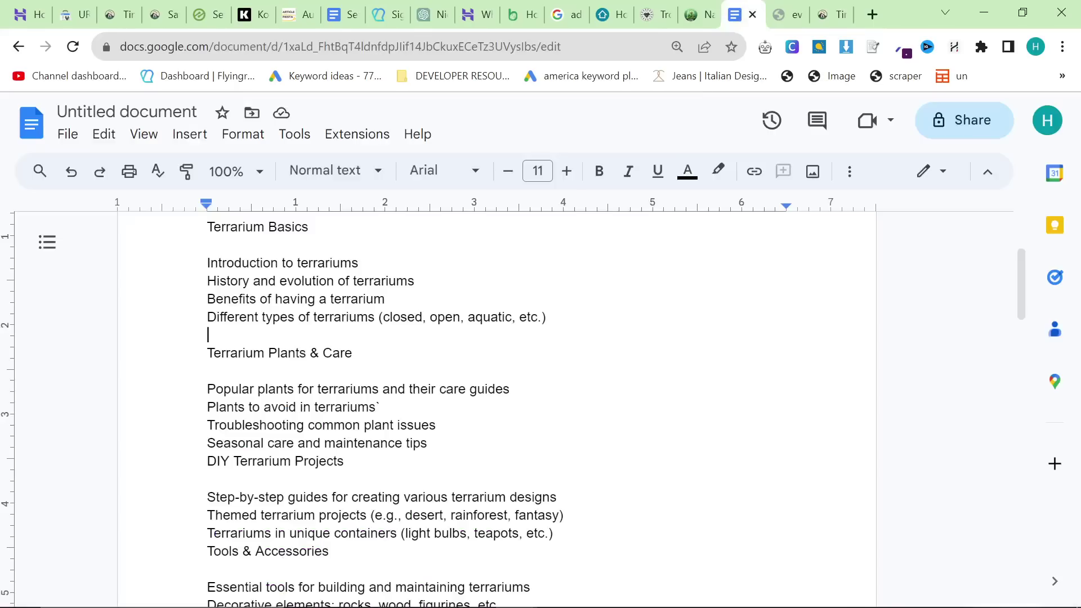
left_click(825, 15)
Step: Switch to the SEO-Friendly WordPress setup checklist and select item 5
mouse_move(622, 194)
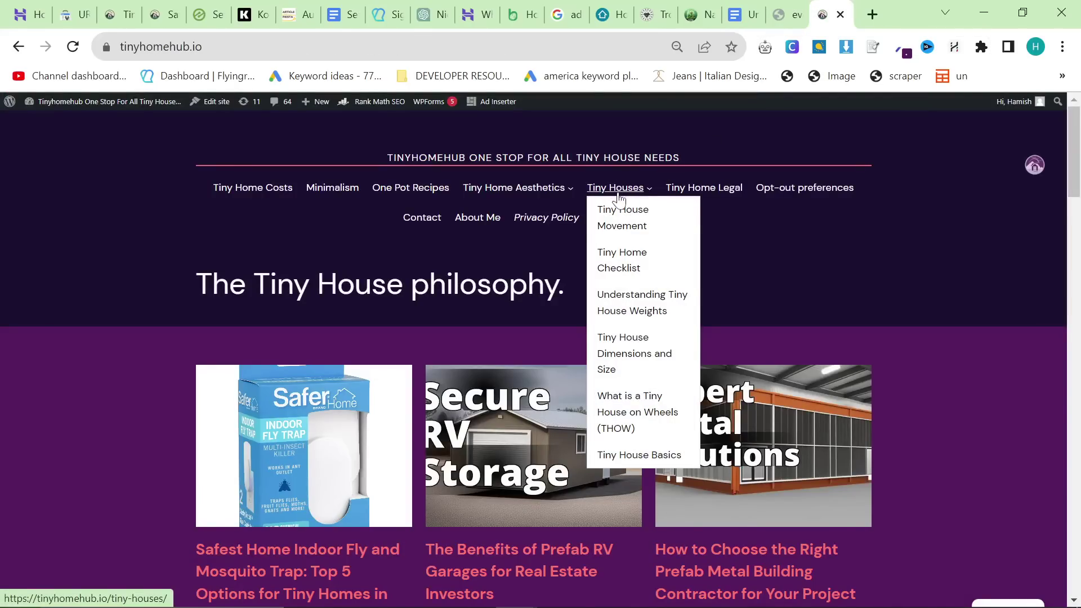
left_click(342, 15)
triple_click(325, 468)
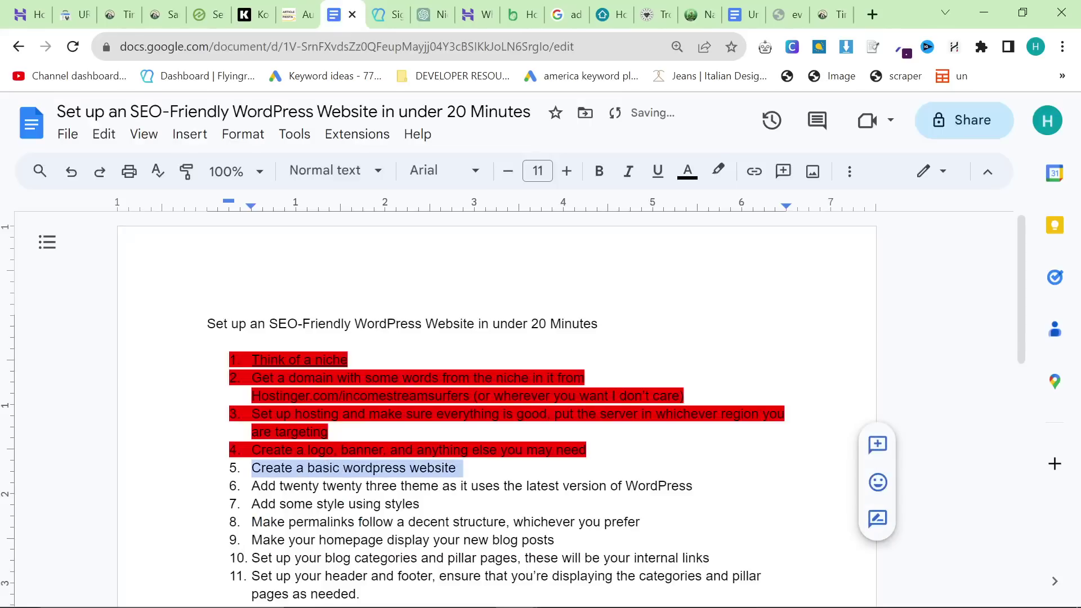
Step: Highlight checklist items 5, 6 and 7 in red
left_click(718, 170)
left_click(735, 251)
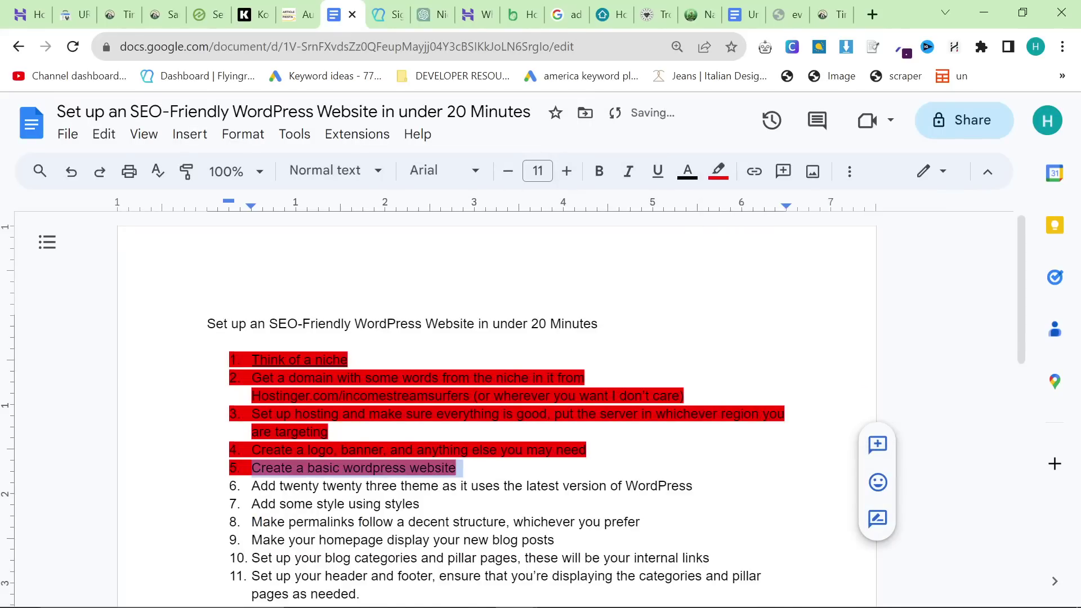
scroll(496, 394, "down", 1)
triple_click(472, 402)
left_click(719, 170)
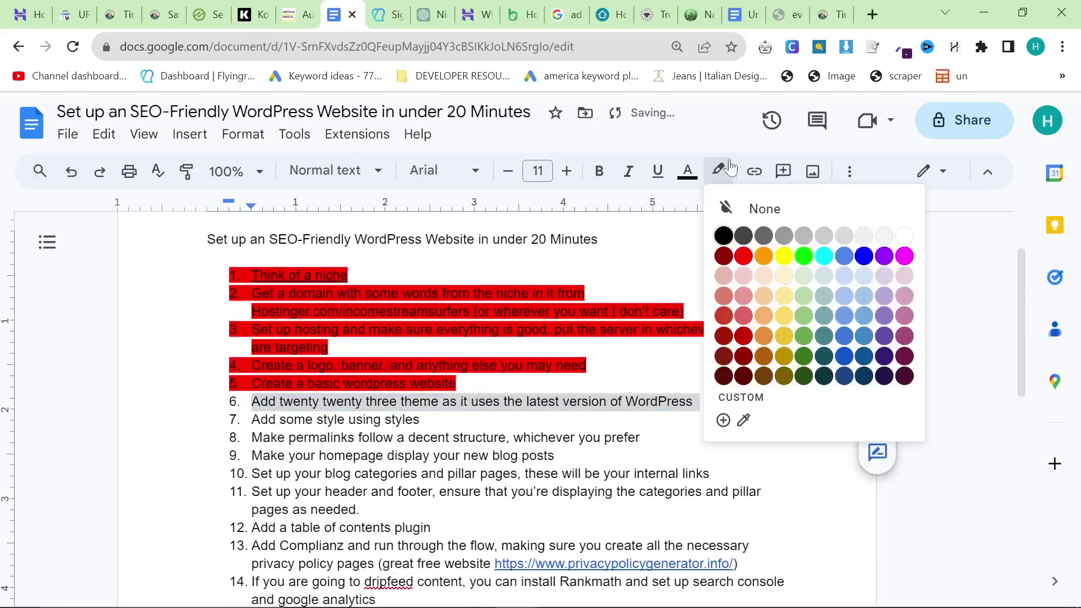
left_click(735, 252)
left_click(325, 419)
triple_click(325, 419)
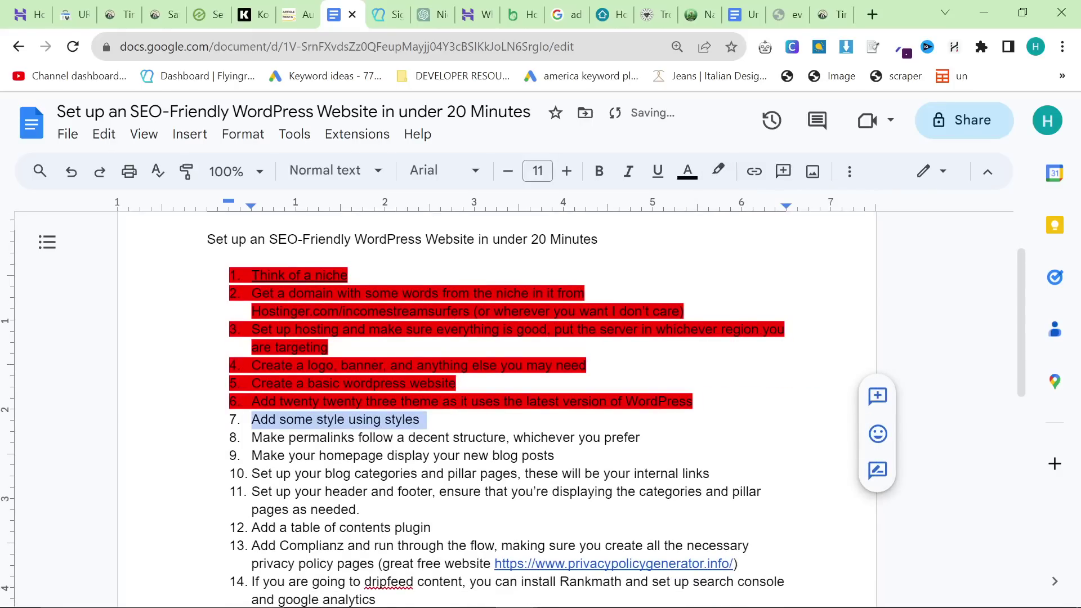
left_click(718, 171)
left_click(743, 256)
Step: Highlight checklist items 8 and 9 in red
scroll(496, 394, "down", 1)
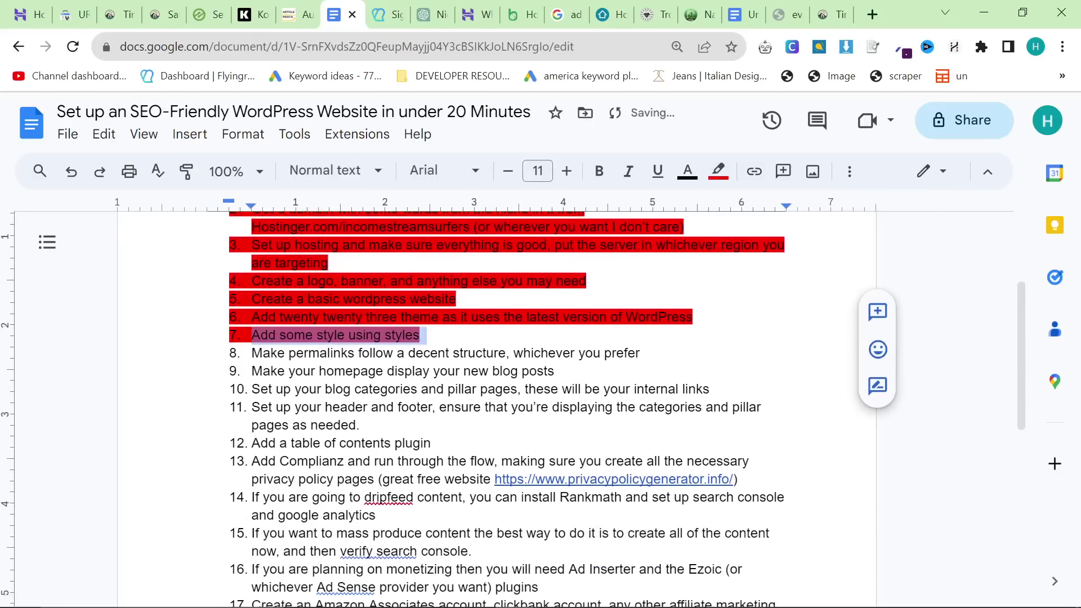
triple_click(349, 353)
left_click(718, 171)
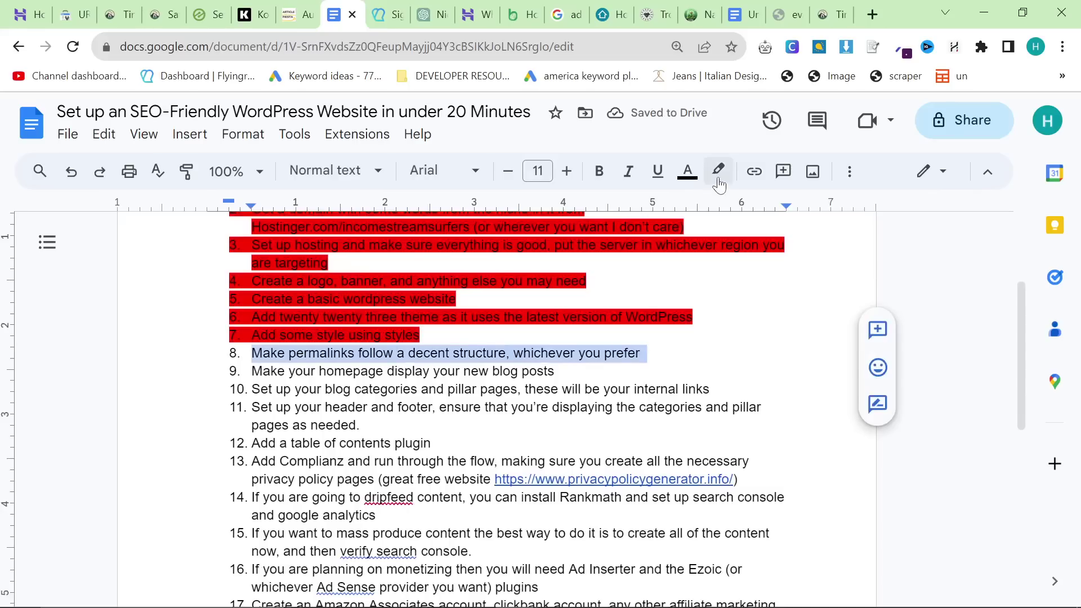
left_click(743, 256)
triple_click(383, 371)
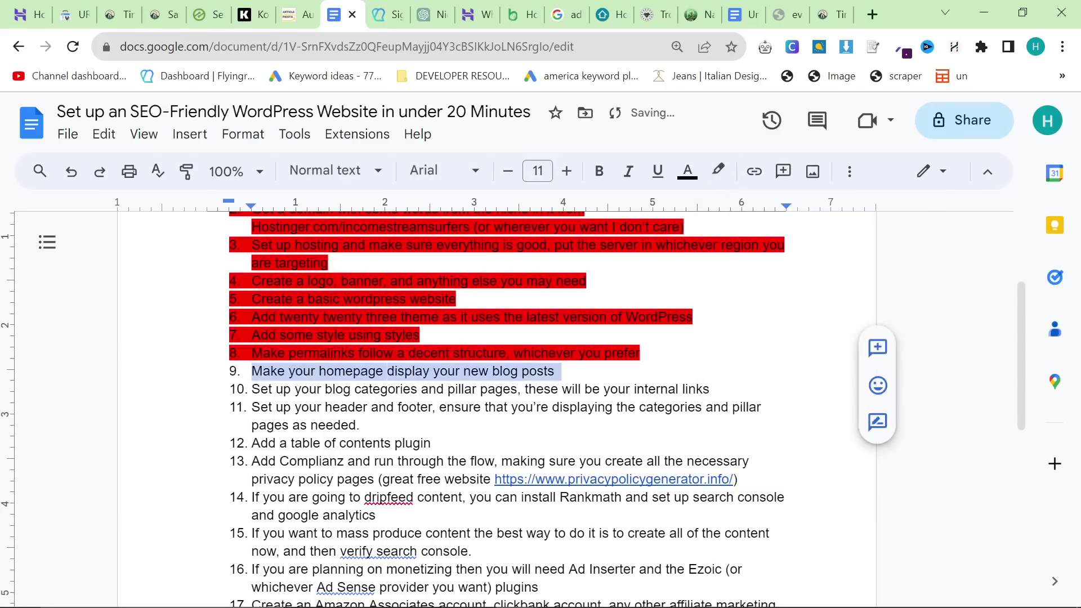
left_click(719, 170)
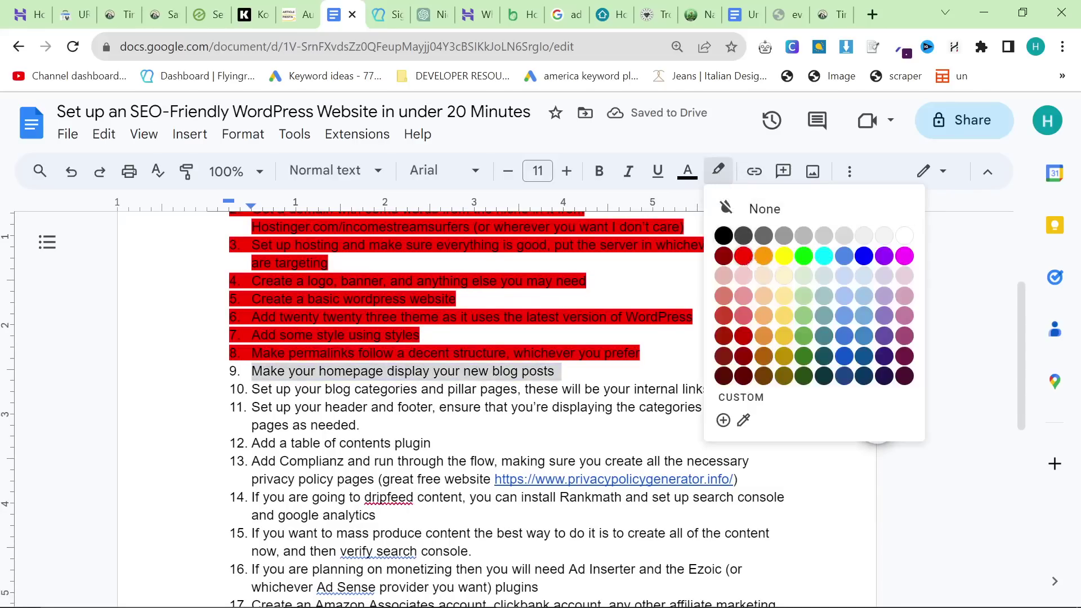
left_click(743, 255)
Step: Highlight only the pillar pages part of item 10 in red, then add empty item 12
scroll(744, 256, "down", 1)
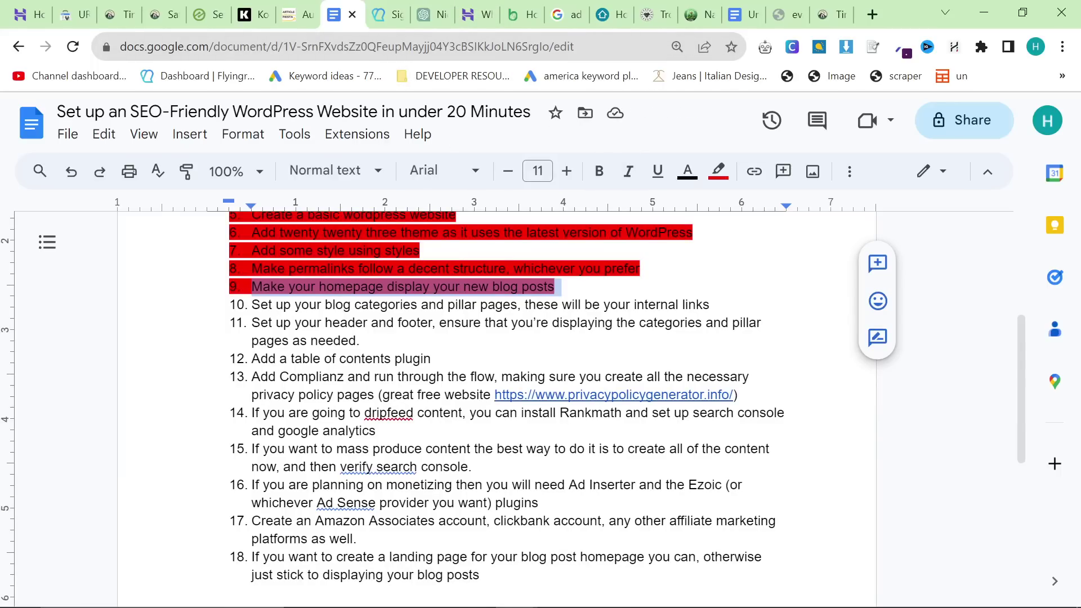
left_click_drag(421, 305, 710, 304)
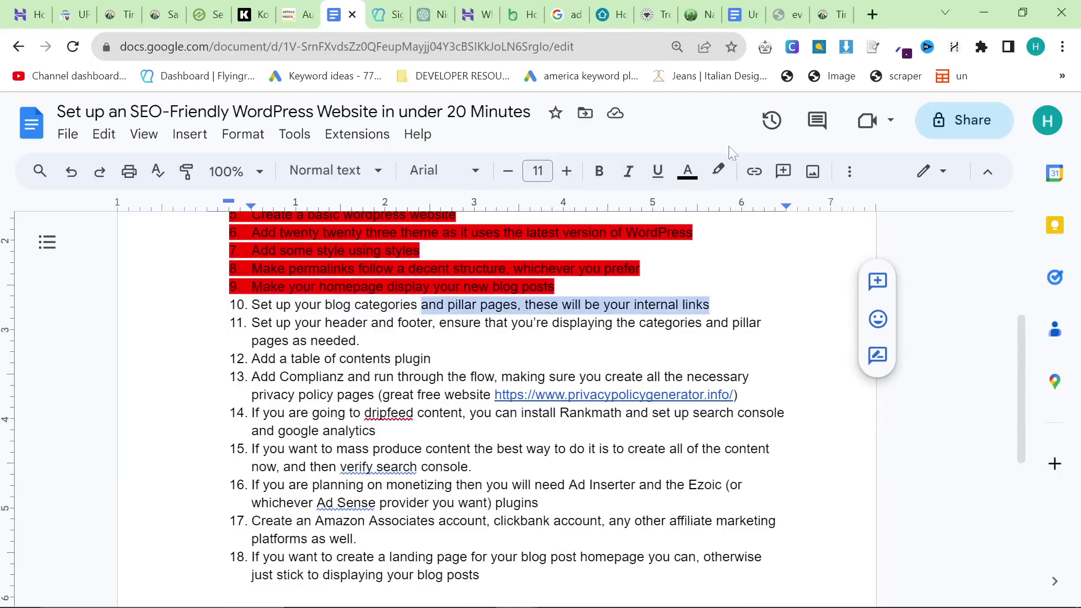
left_click(718, 170)
left_click(744, 260)
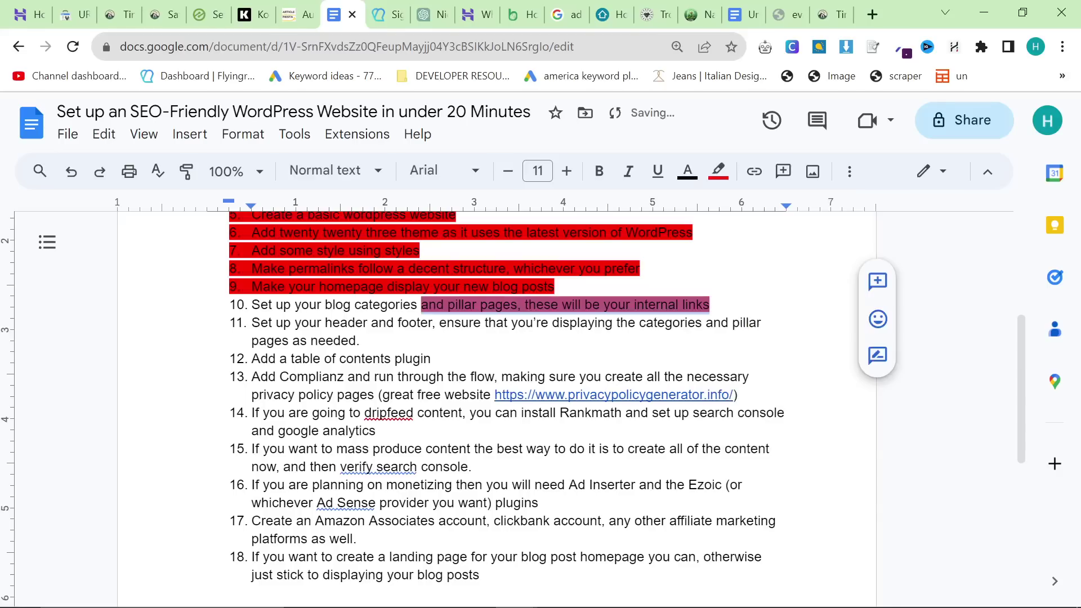
left_click_drag(420, 305, 366, 341)
left_click(352, 305)
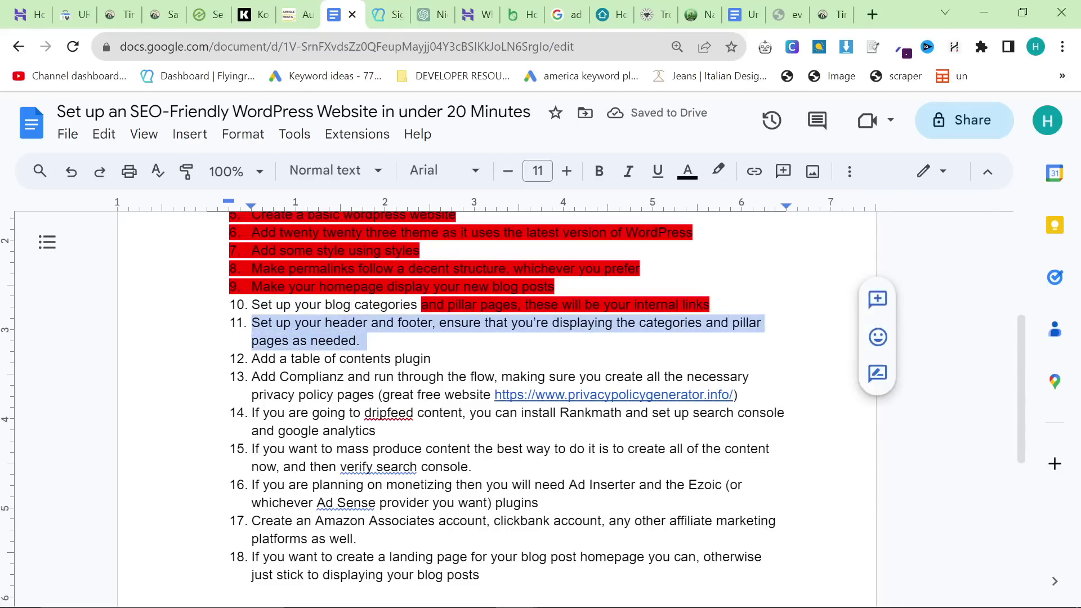
left_click(361, 341)
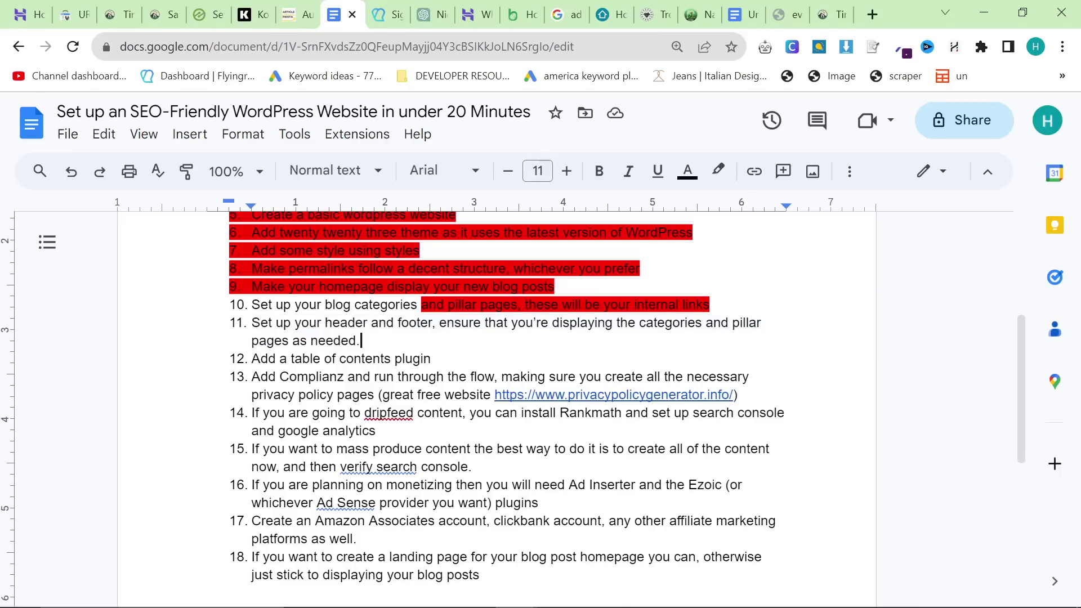
key("Return")
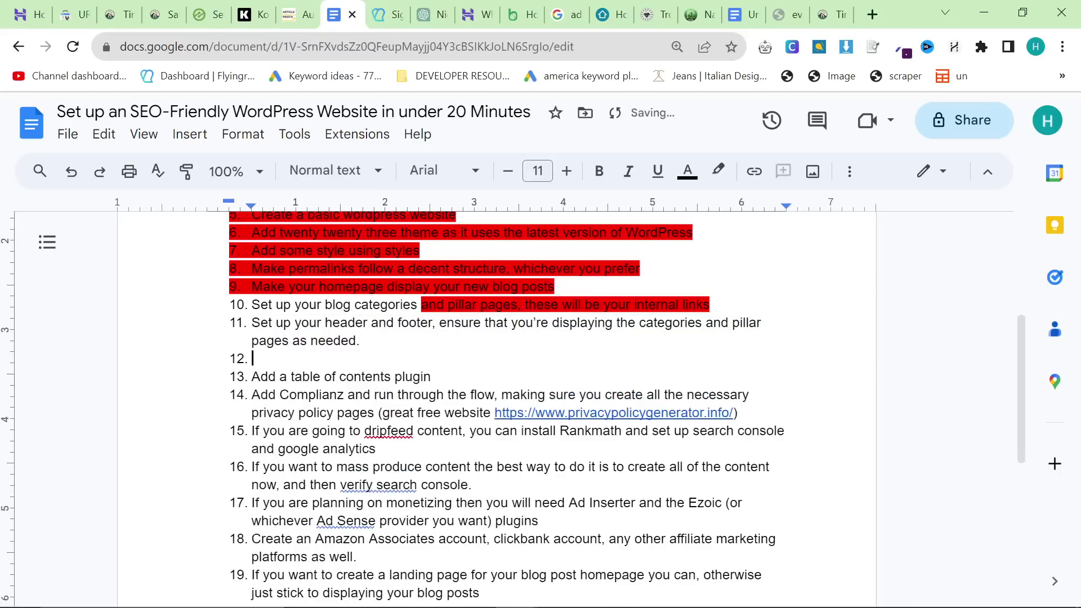
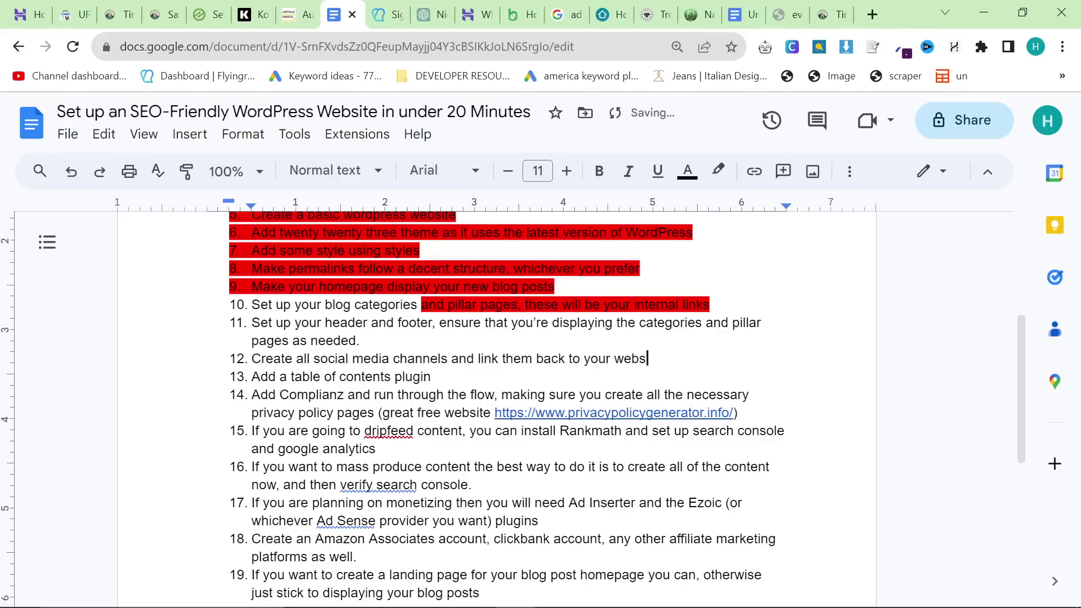
Step: Check the tinyhomehub.io footer's Instagram link and that account's follower list
left_click(831, 14)
scroll(835, 357, "down", 15)
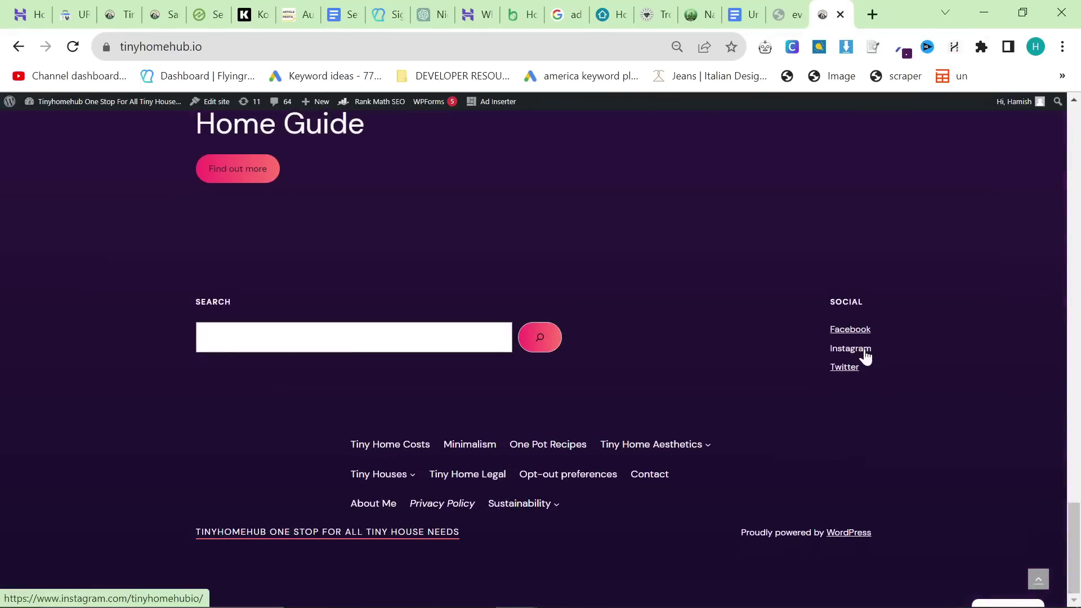
middle_click(856, 350)
key("ctrl+Tab")
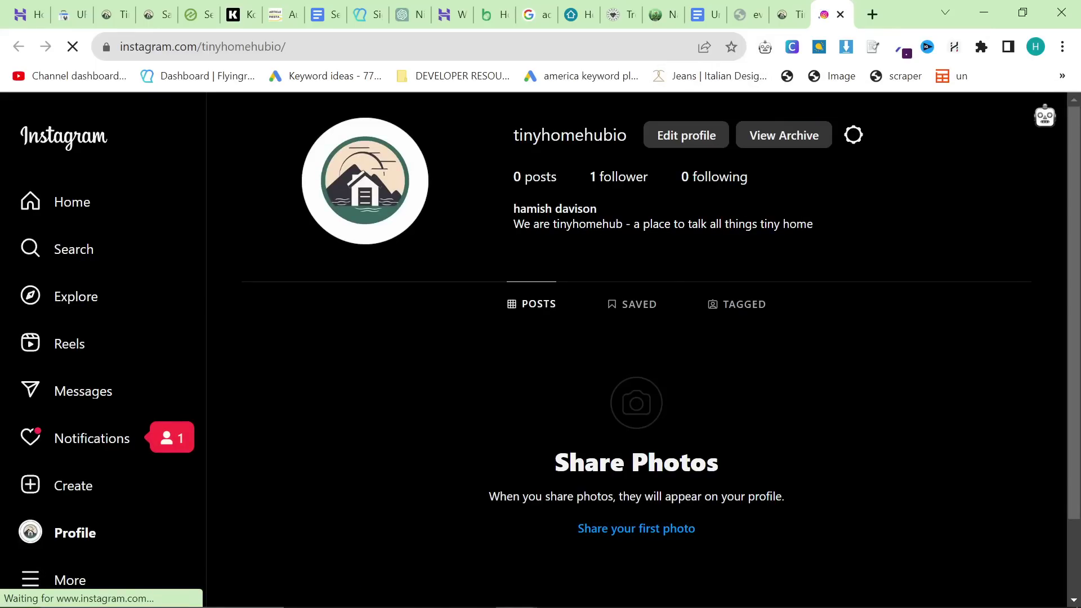
left_click(617, 188)
left_click(877, 244)
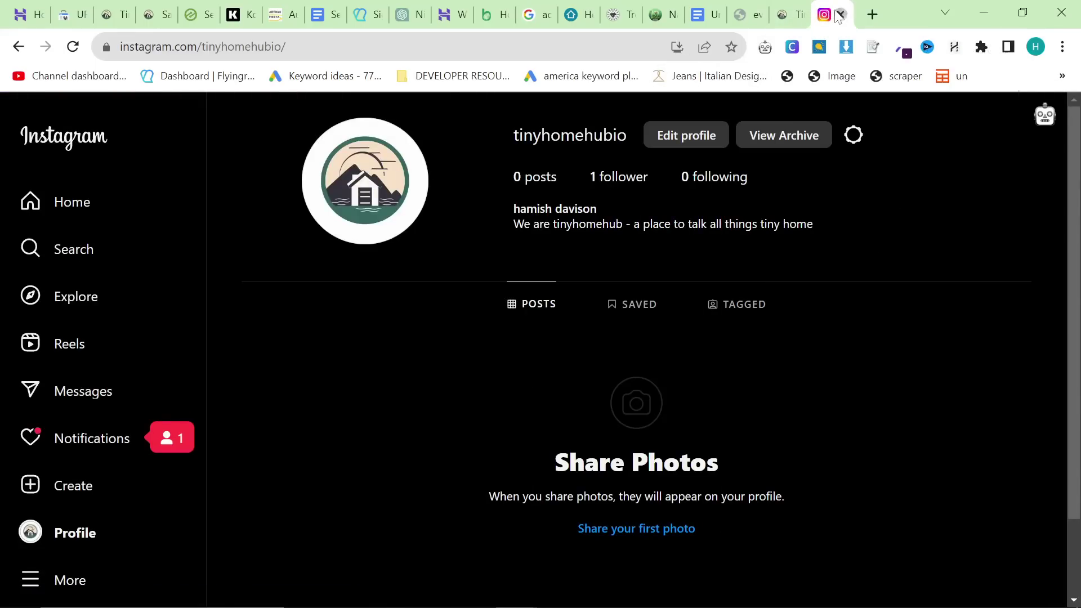
left_click(841, 15)
scroll(761, 381, "up", 10)
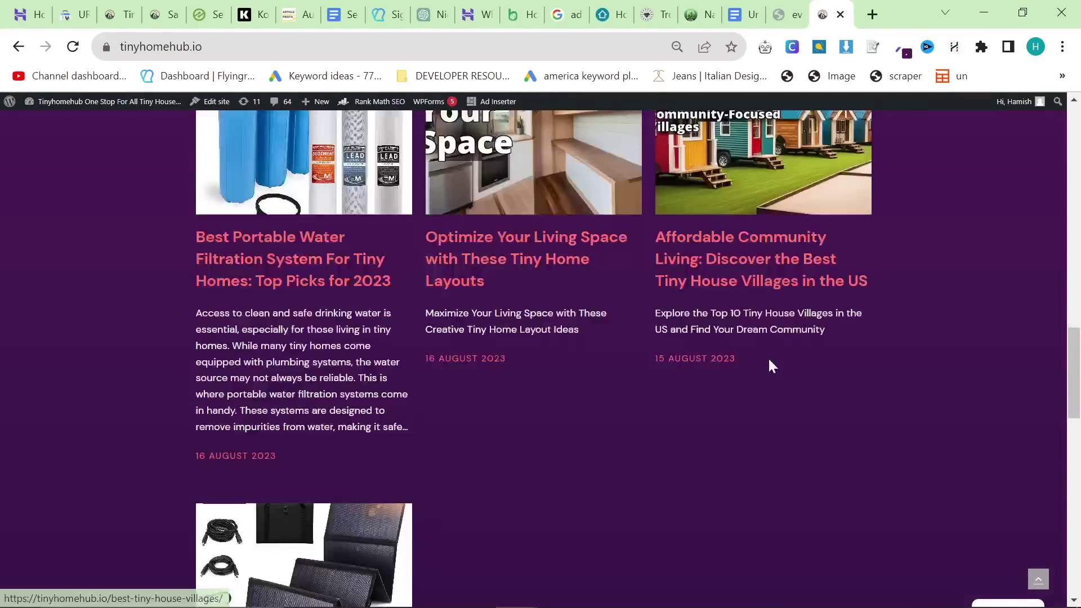
scroll(768, 364, "down", 10)
mouse_move(605, 449)
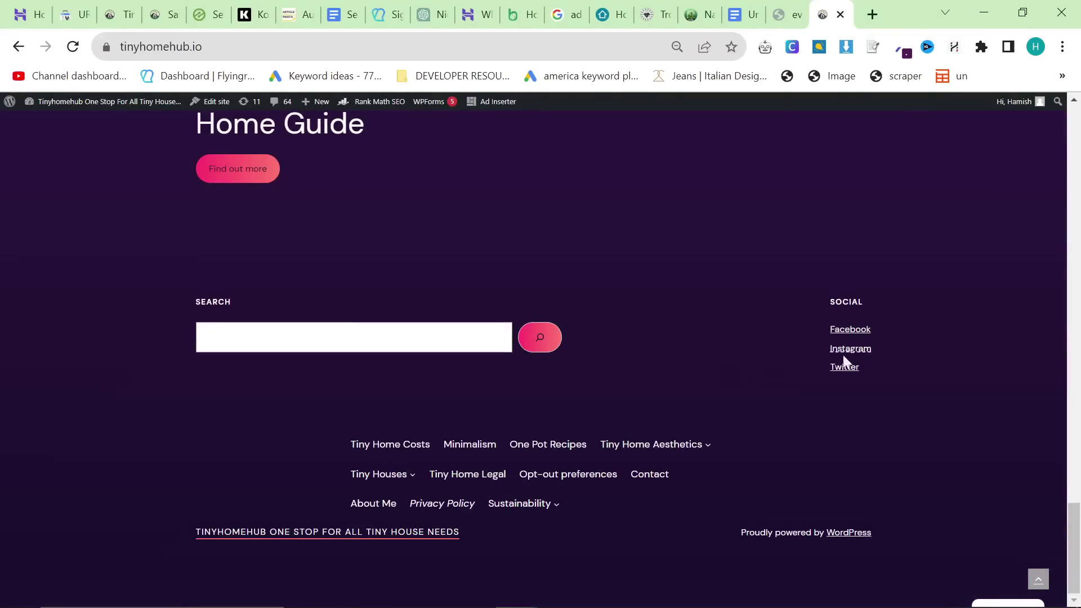
scroll(543, 541, "up", 15)
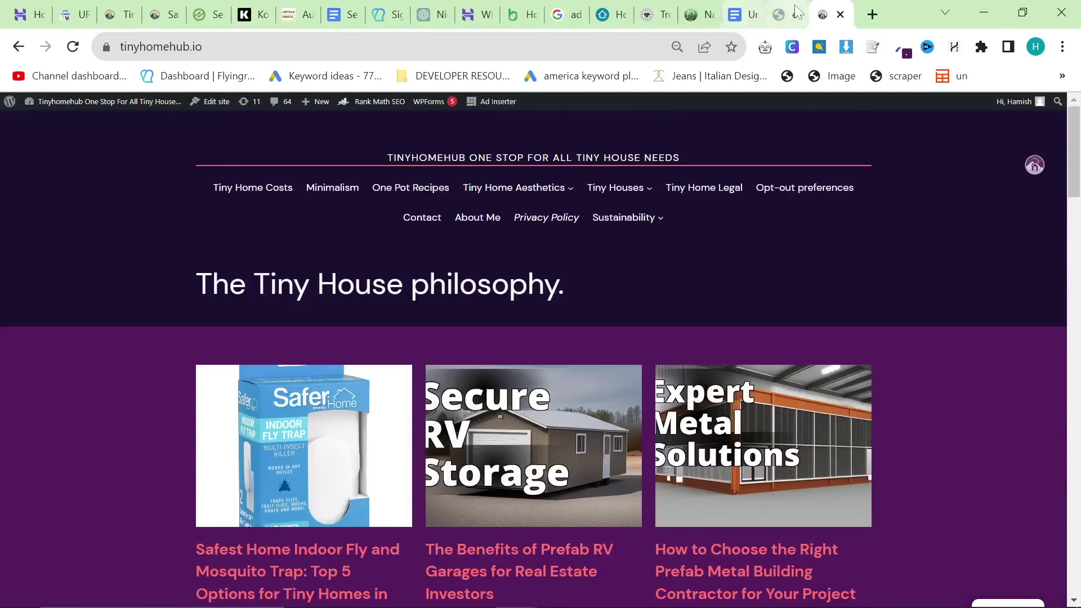
Step: Highlight checklist item 11 in red in the WordPress checklist document
left_click(742, 14)
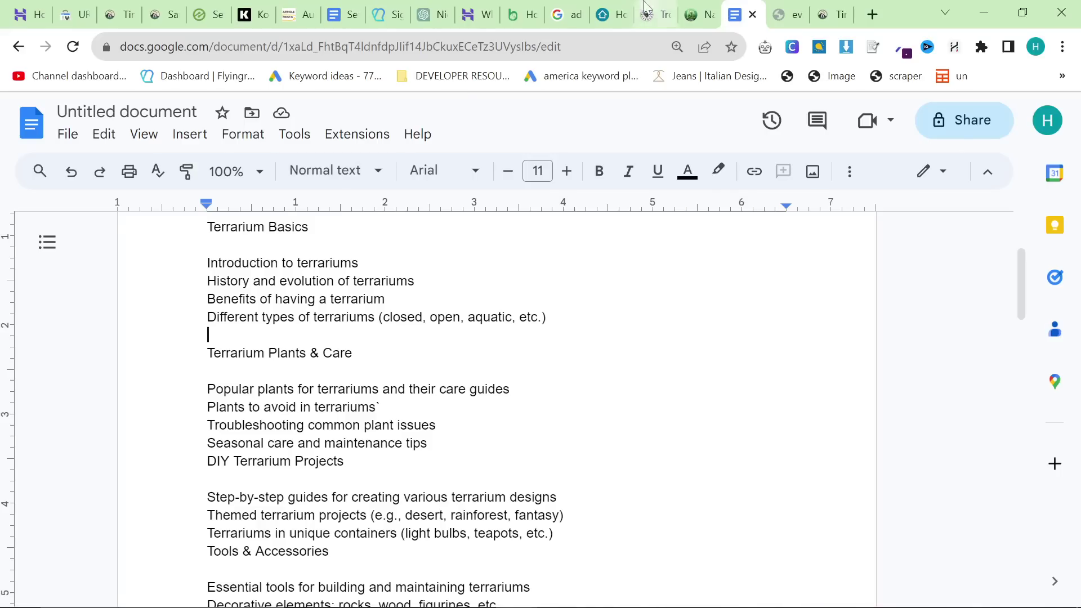
left_click(341, 14)
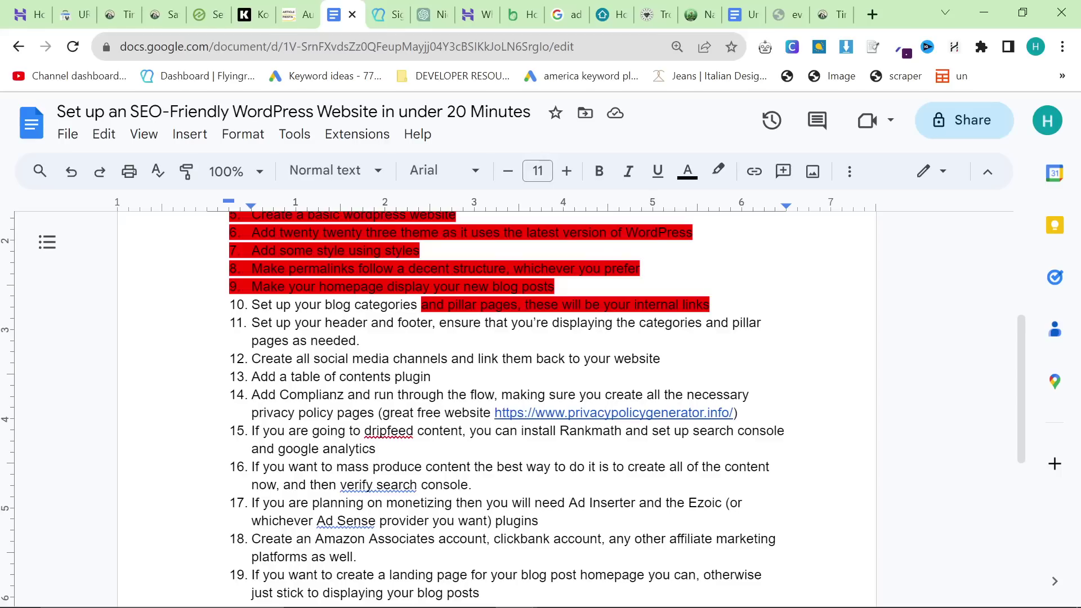
triple_click(333, 322)
double_click(333, 323)
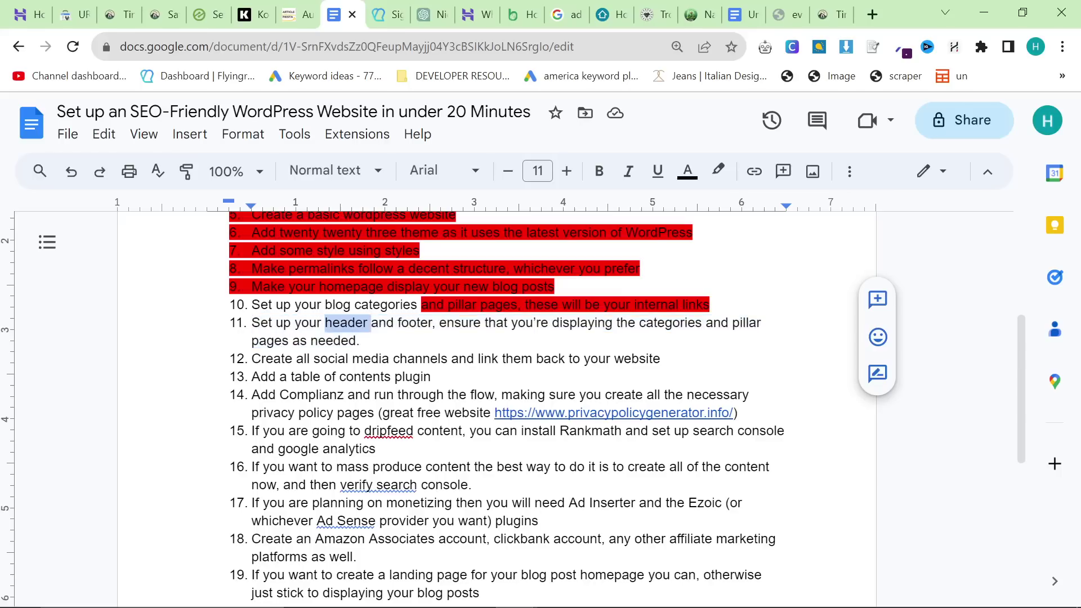
triple_click(333, 321)
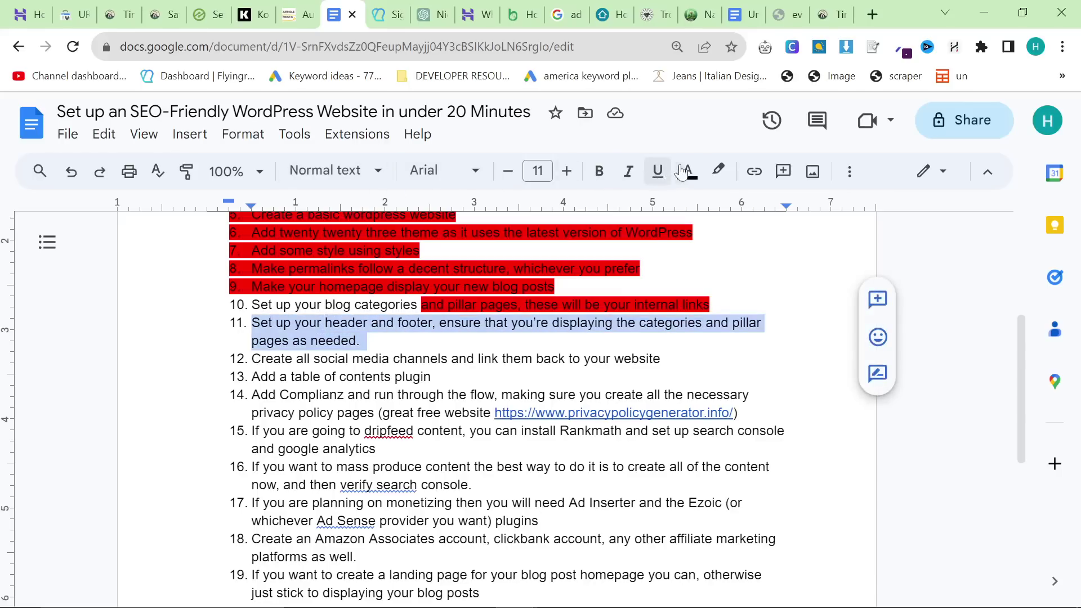
left_click(718, 171)
left_click(739, 251)
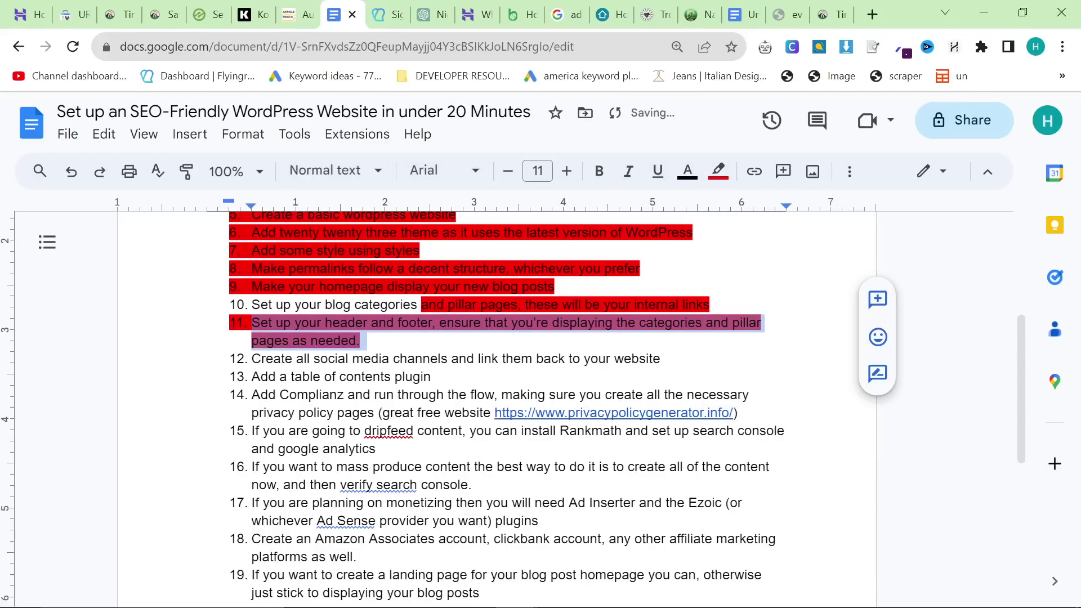
Step: Highlight checklist item 12 in red, then show the Everything Terrarium site editor's navigation
double_click(308, 377)
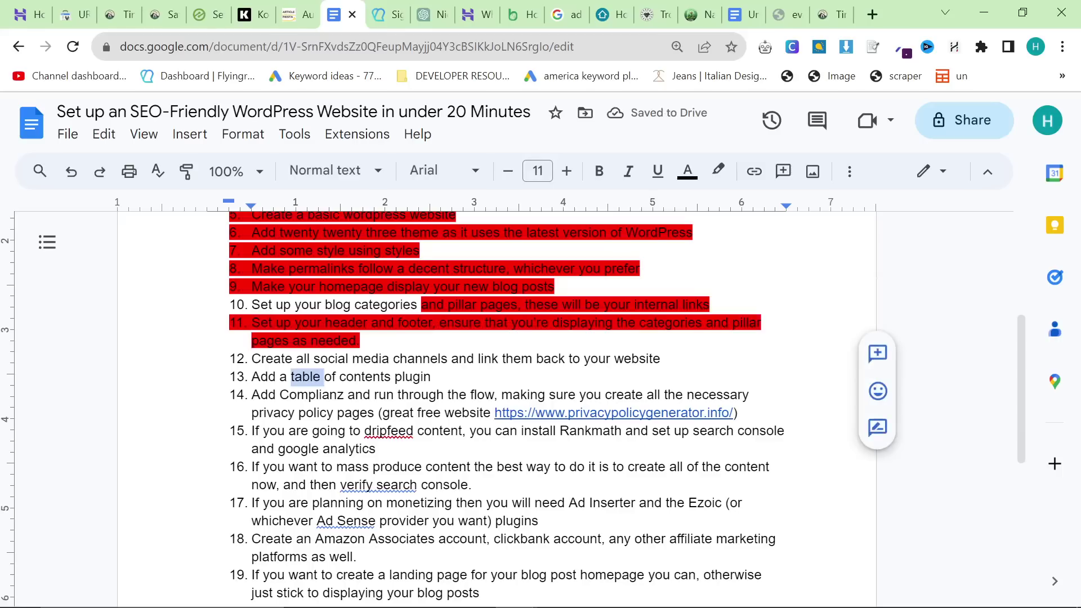
triple_click(307, 377)
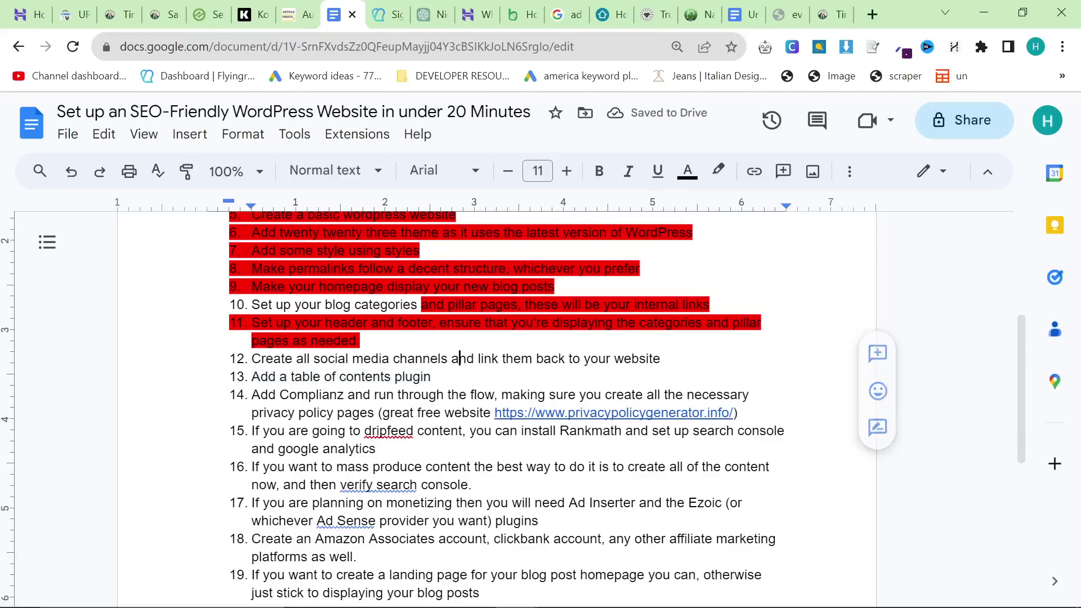
triple_click(514, 359)
left_click(718, 171)
left_click(743, 257)
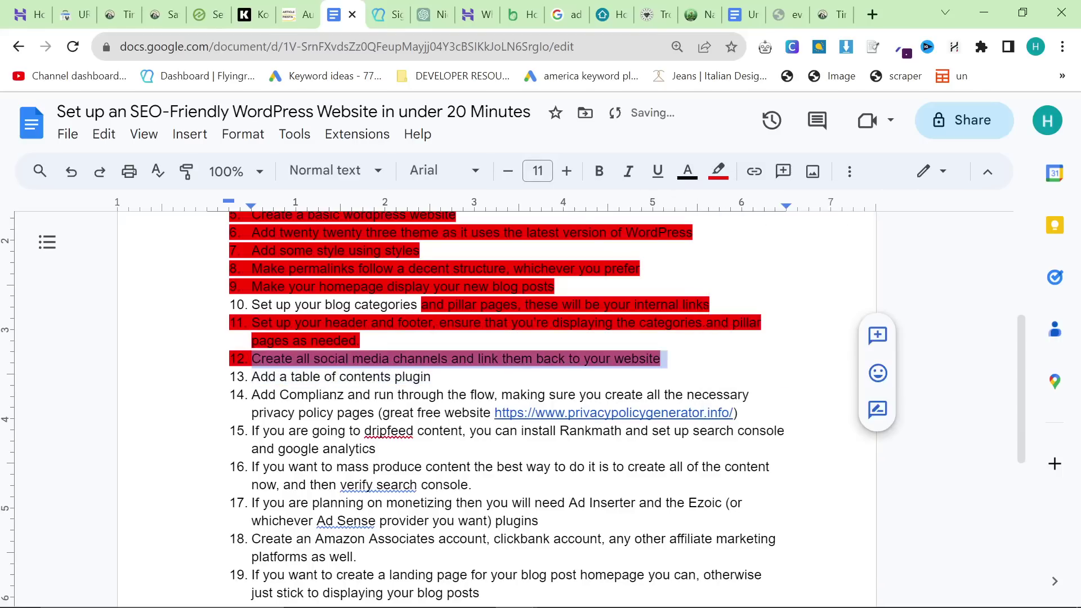
double_click(307, 377)
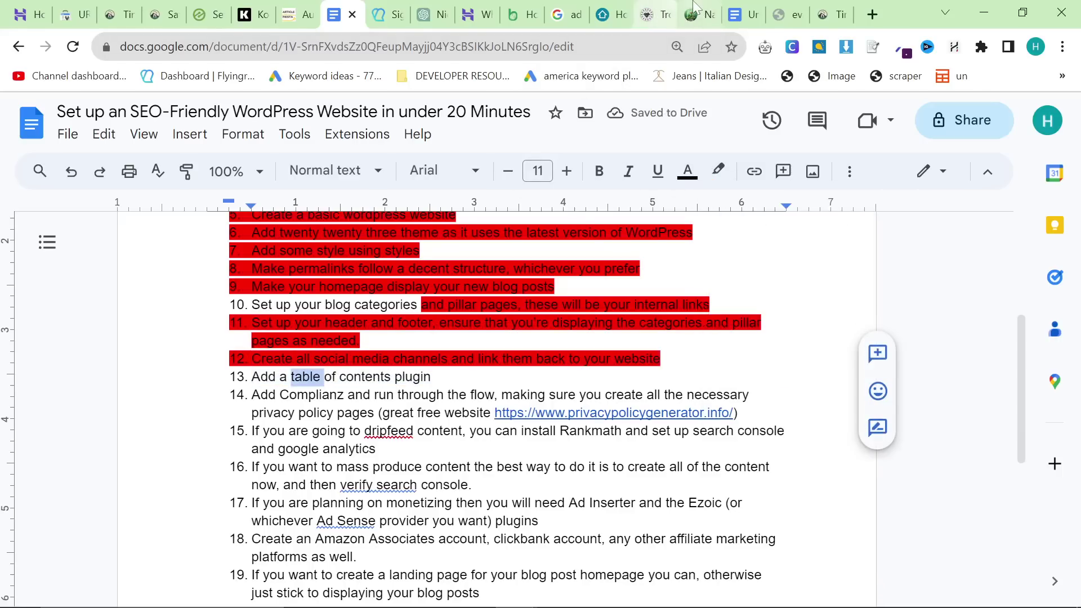
left_click(699, 15)
left_click(19, 120)
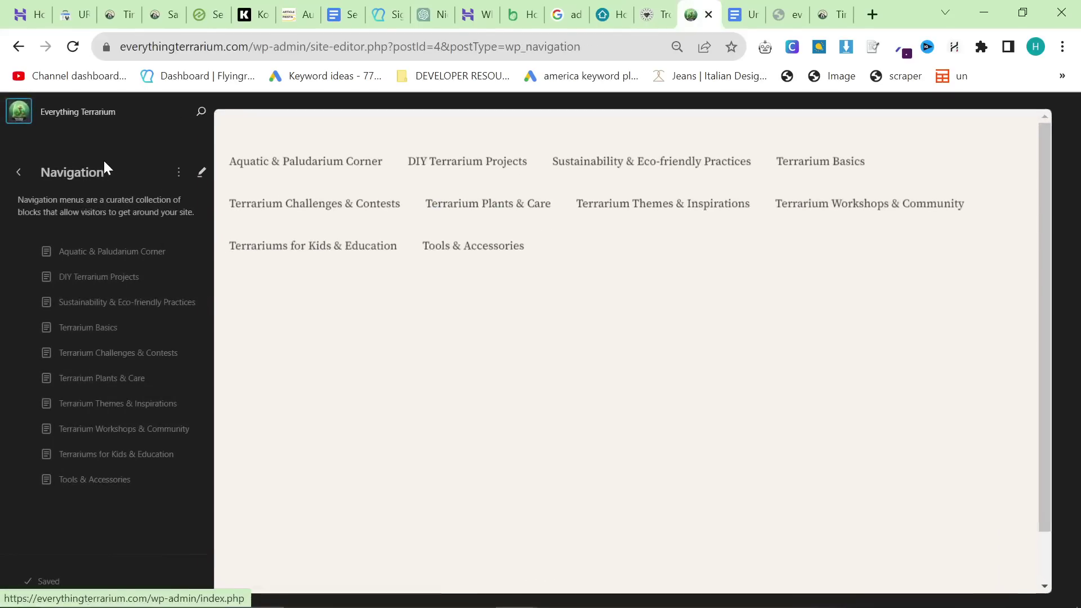
Step: Search plugins for 'table of contents', install and activate Easy Table of Contents, declining the newsletter offer
left_click(10, 125)
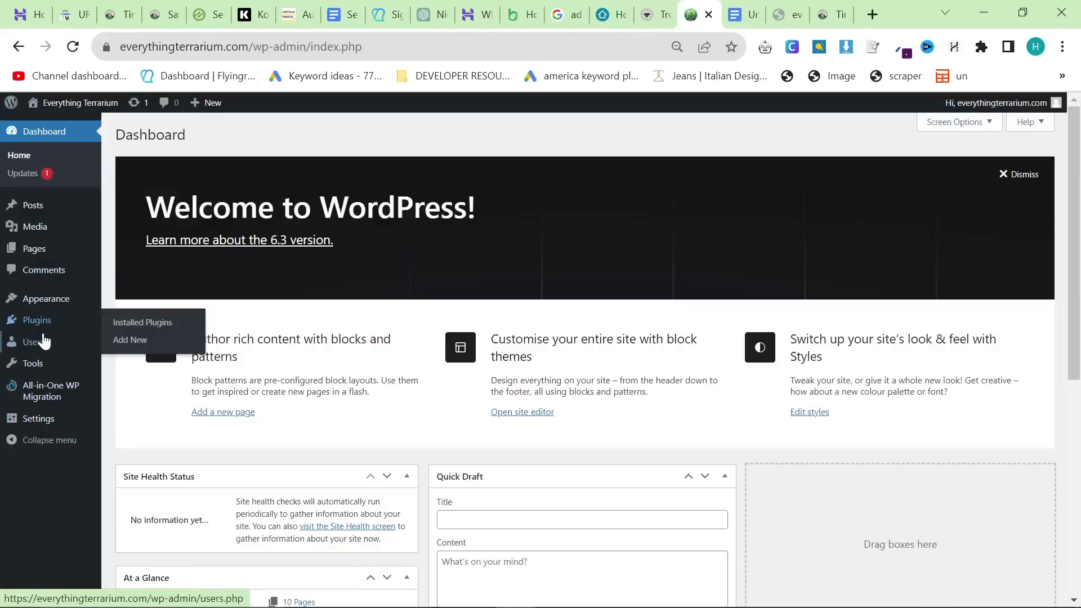
left_click(129, 340)
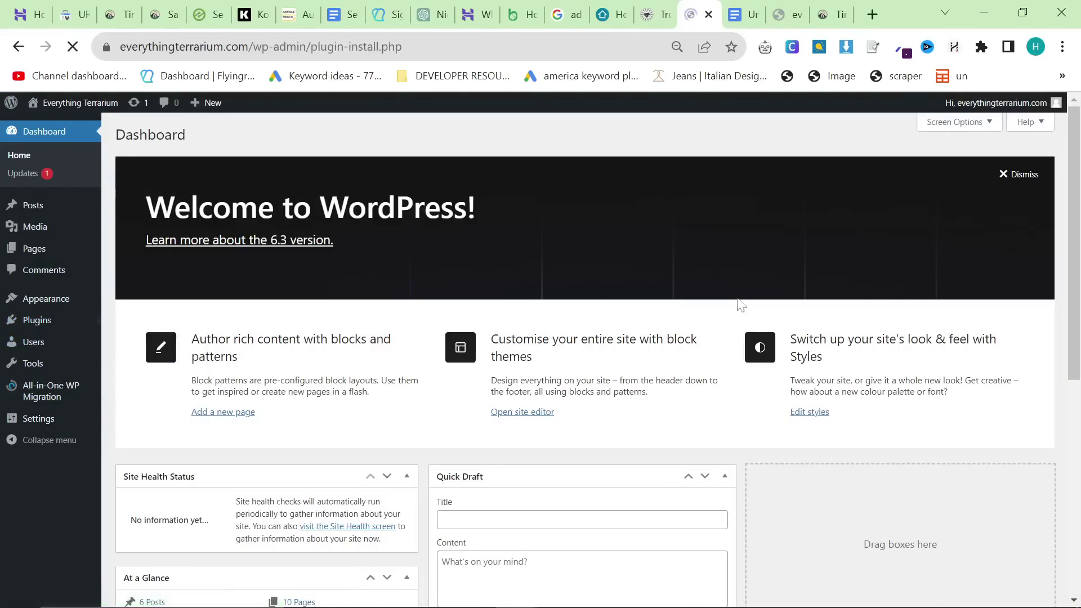
left_click(952, 171)
type("table")
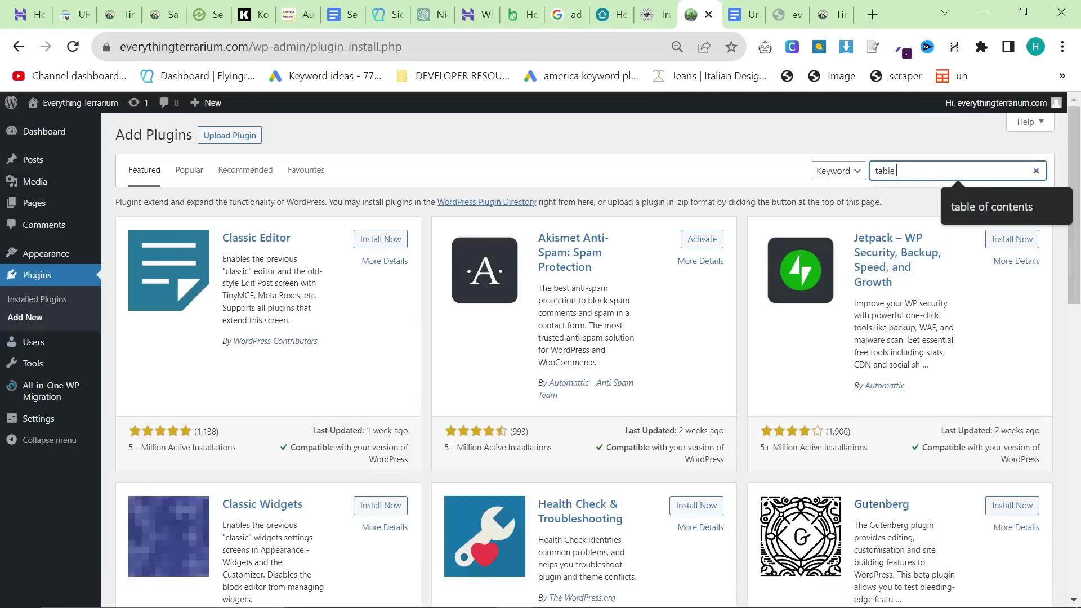
type(" of contents")
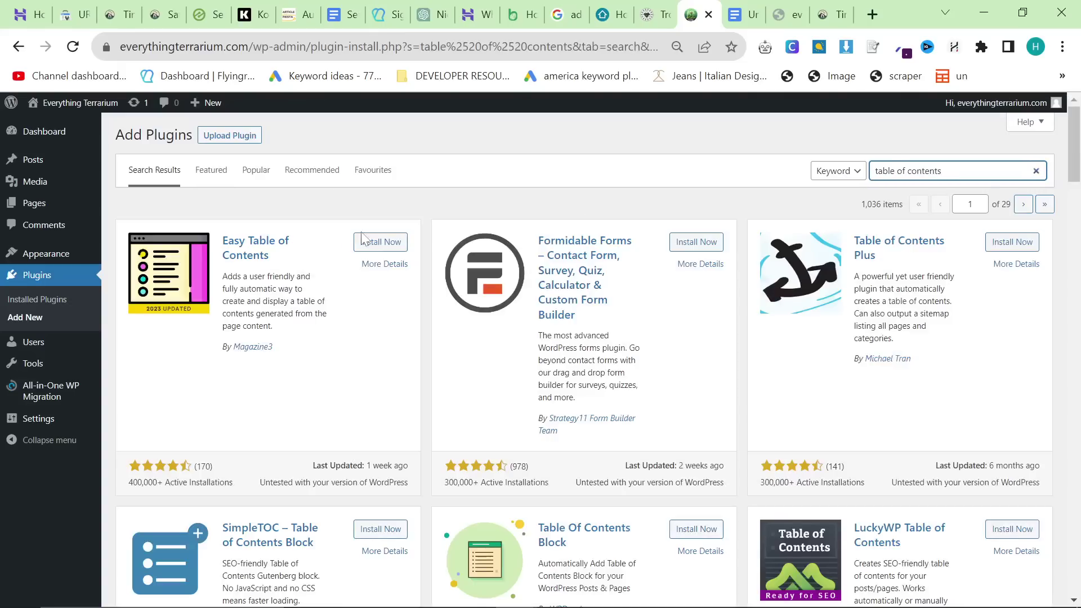
left_click(363, 241)
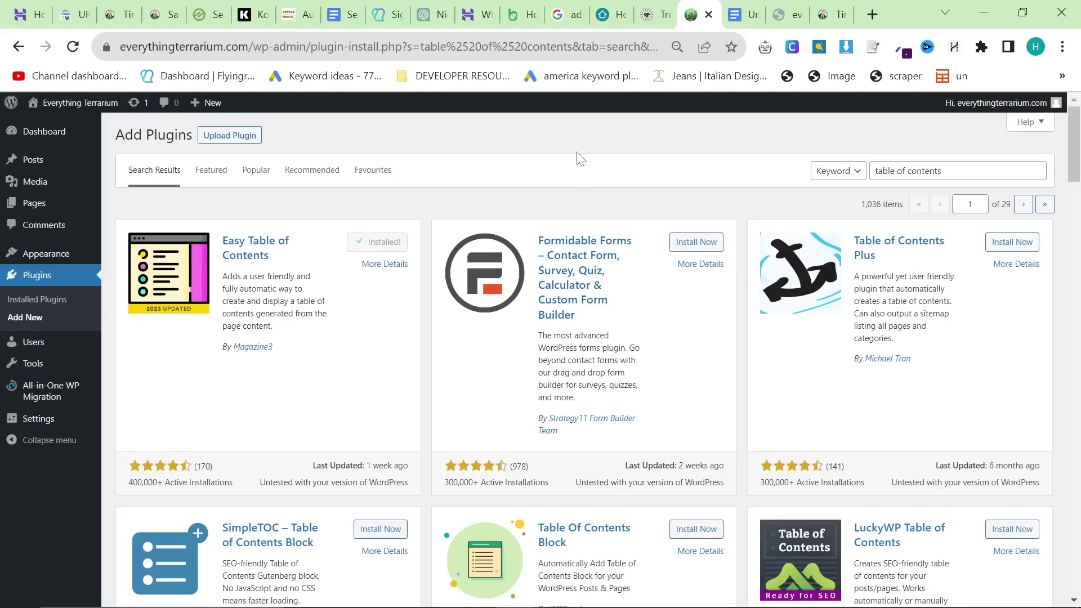
left_click(374, 247)
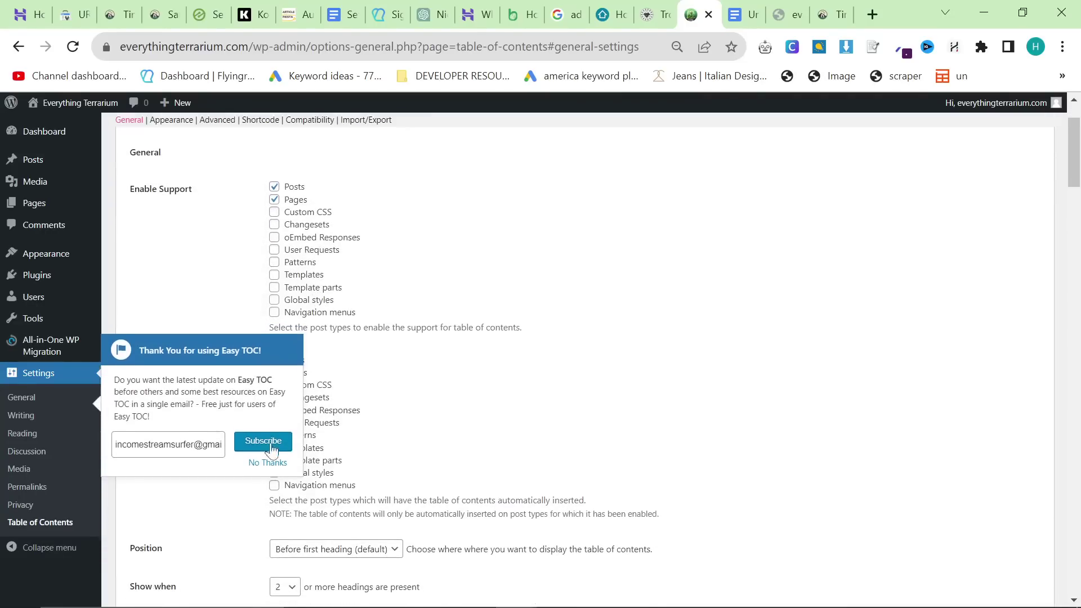
left_click(263, 463)
scroll(329, 341, "down", 2)
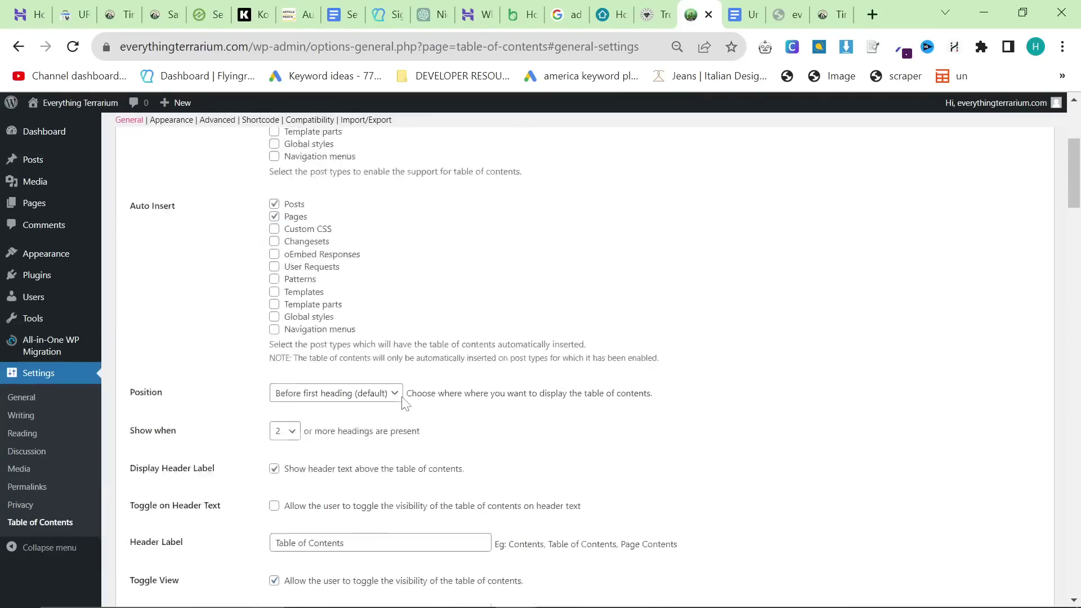
scroll(403, 402, "up", 4)
left_click(836, 8)
left_click(164, 46)
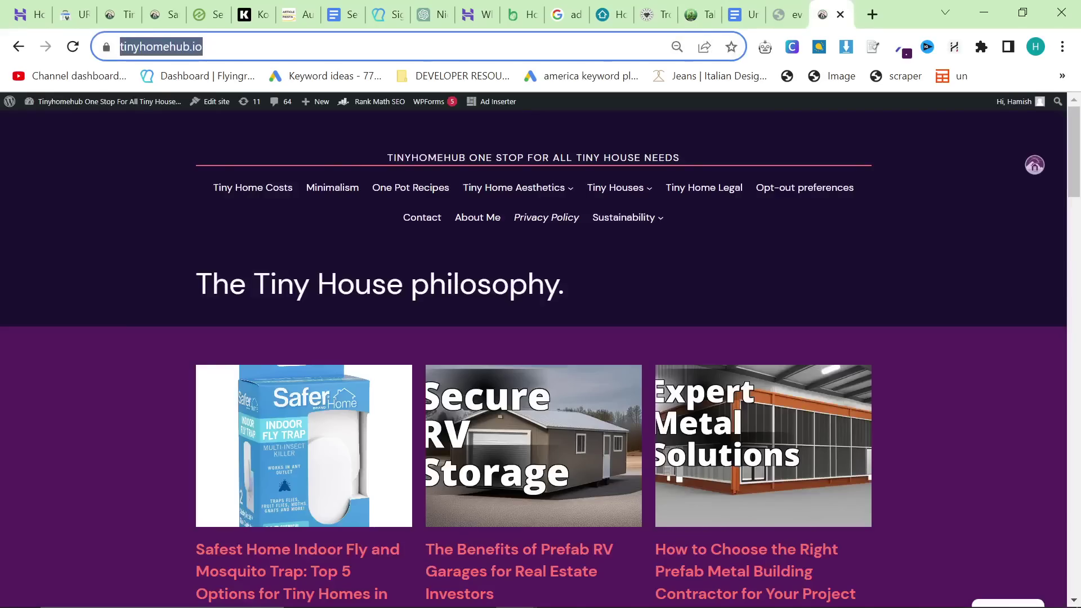
Step: On everythingterrarium.com, test a post's table of contents by jumping to The Magic of Miniature Gardens
type("ever")
key("Return")
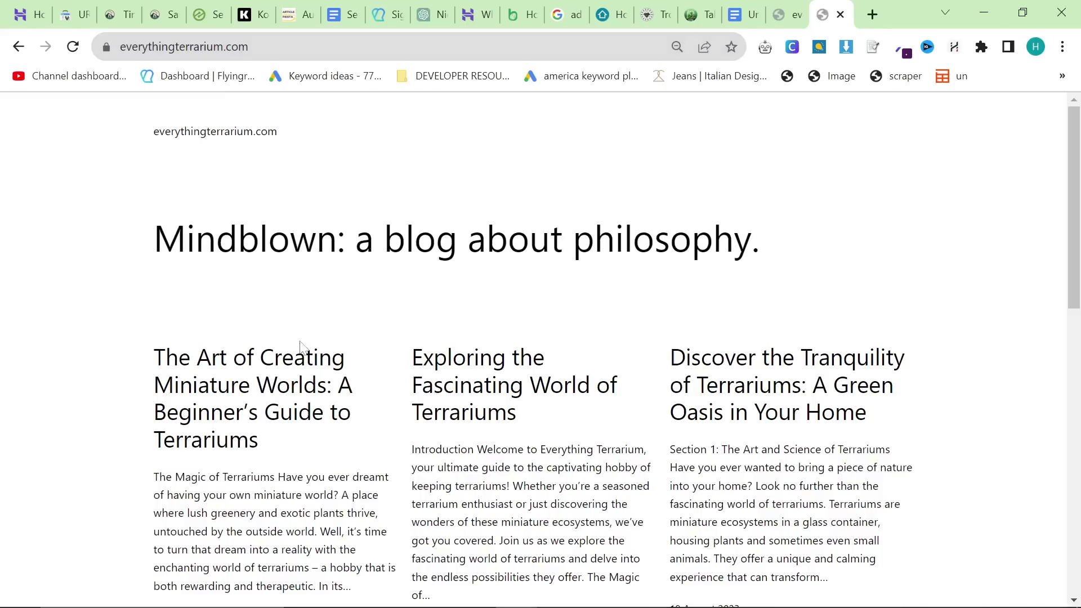
left_click(301, 355)
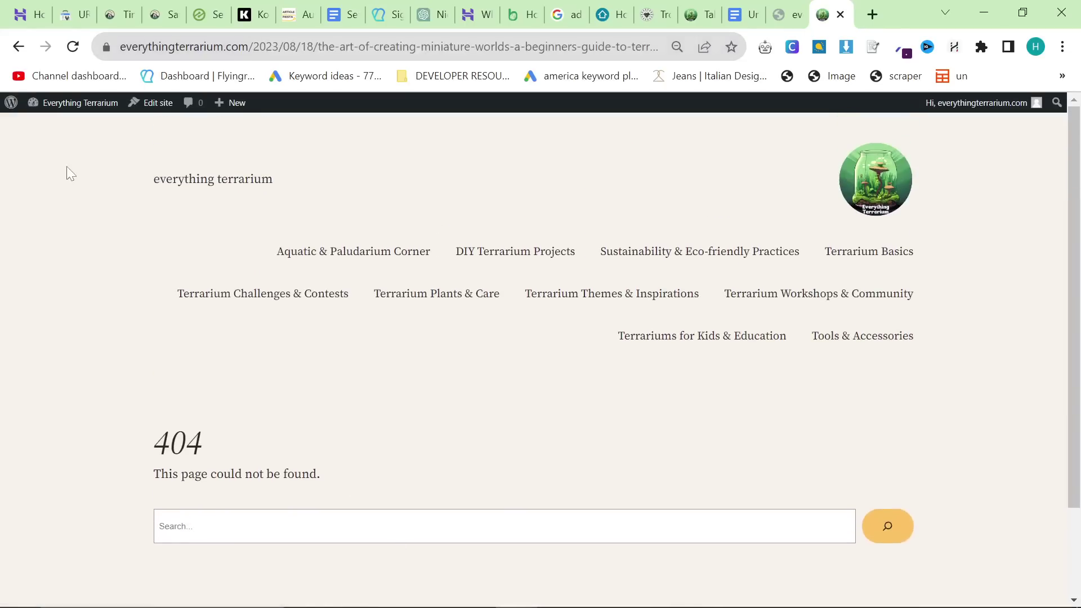
left_click(19, 47)
scroll(471, 271, "down", 3)
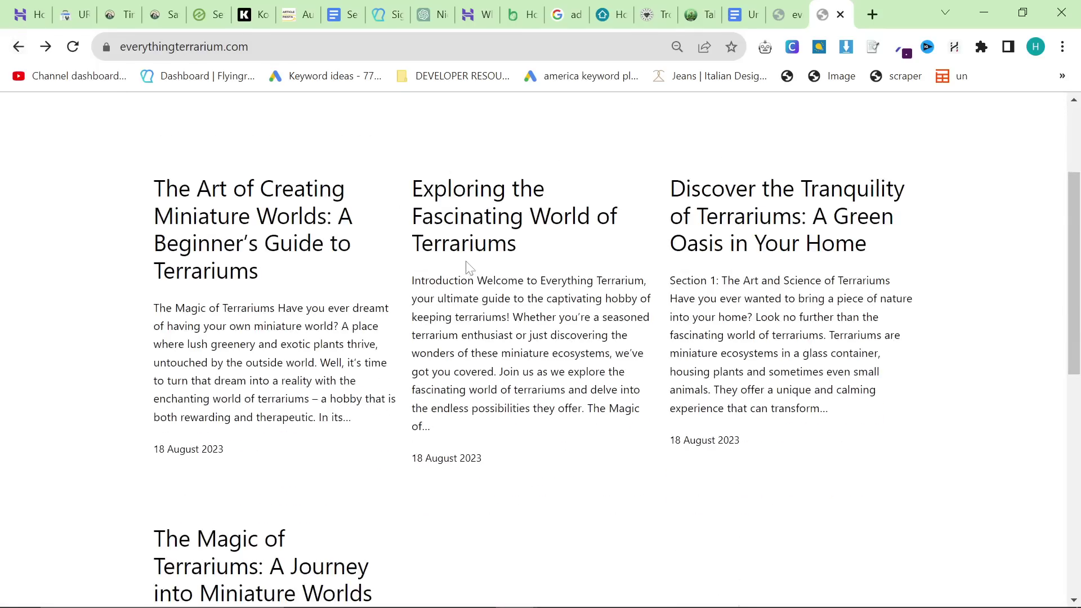
left_click(476, 236)
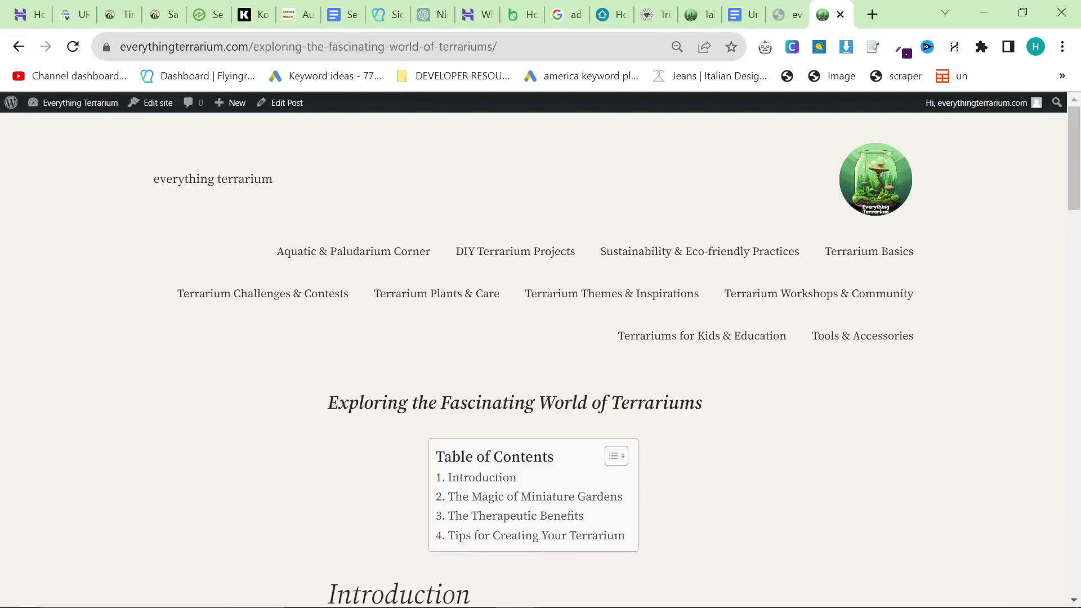
scroll(640, 398, "down", 2)
scroll(704, 374, "up", 2)
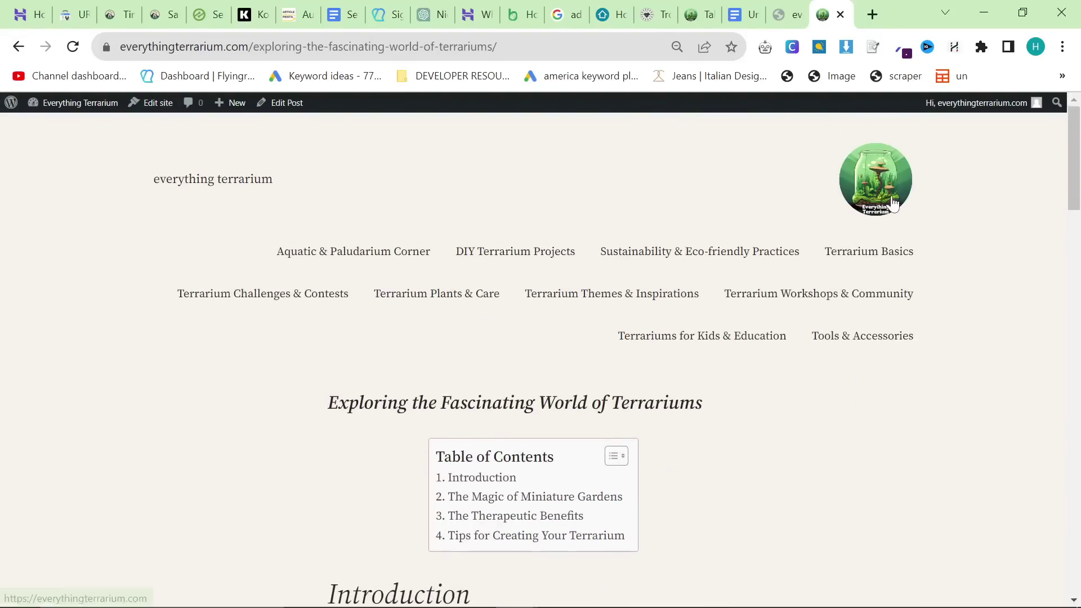
scroll(808, 306, "down", 3)
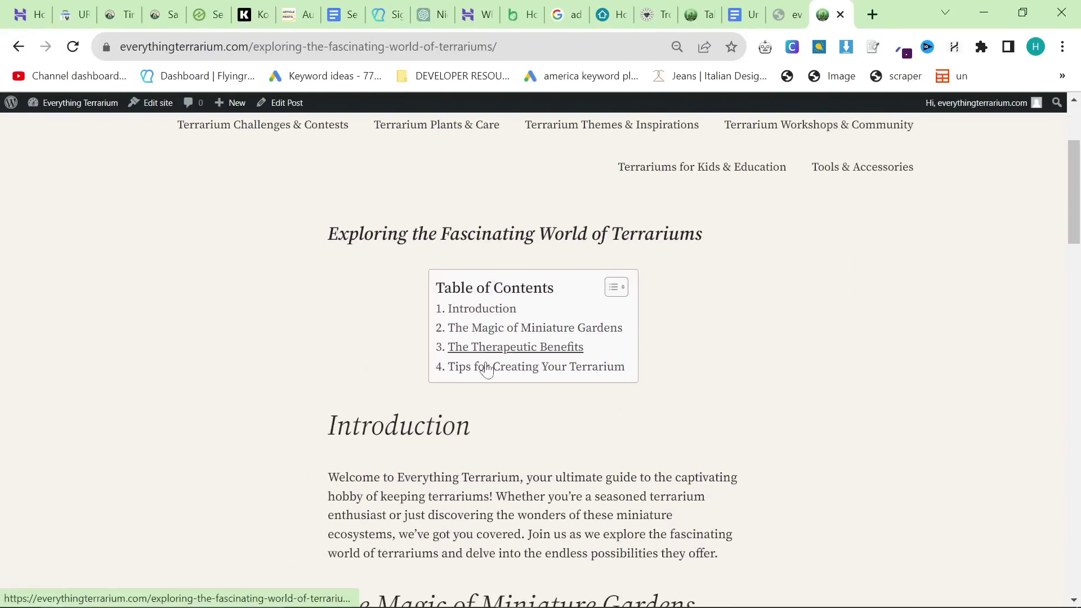
scroll(482, 361, "down", 7)
scroll(487, 346, "up", 10)
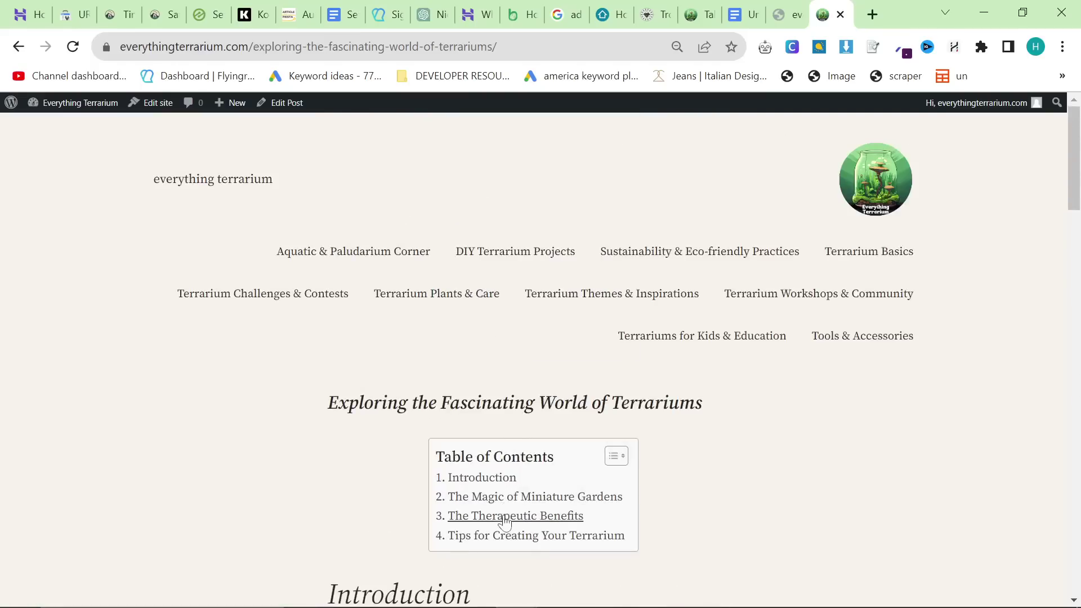
left_click(504, 500)
scroll(540, 507, "up", 10)
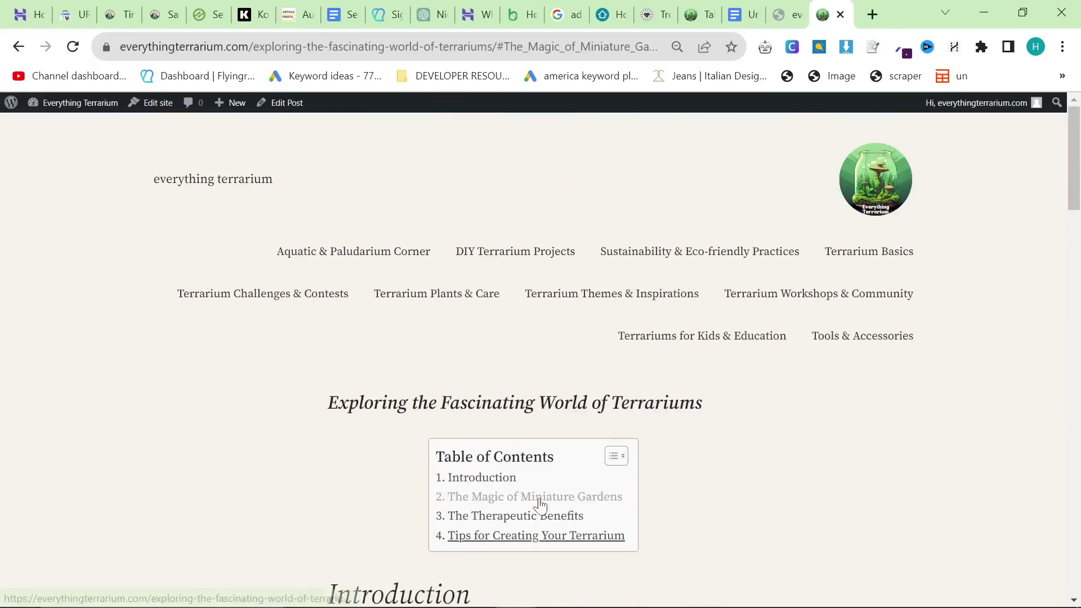
Step: Close the extra homepage tab and return to the checklist document
left_click(788, 15)
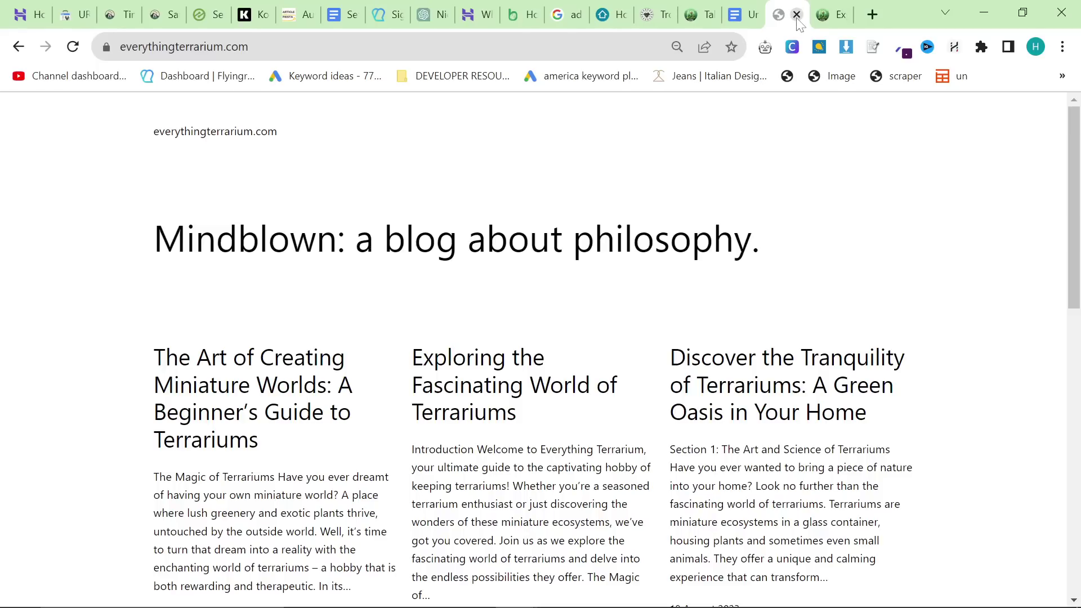
left_click(797, 14)
left_click(344, 16)
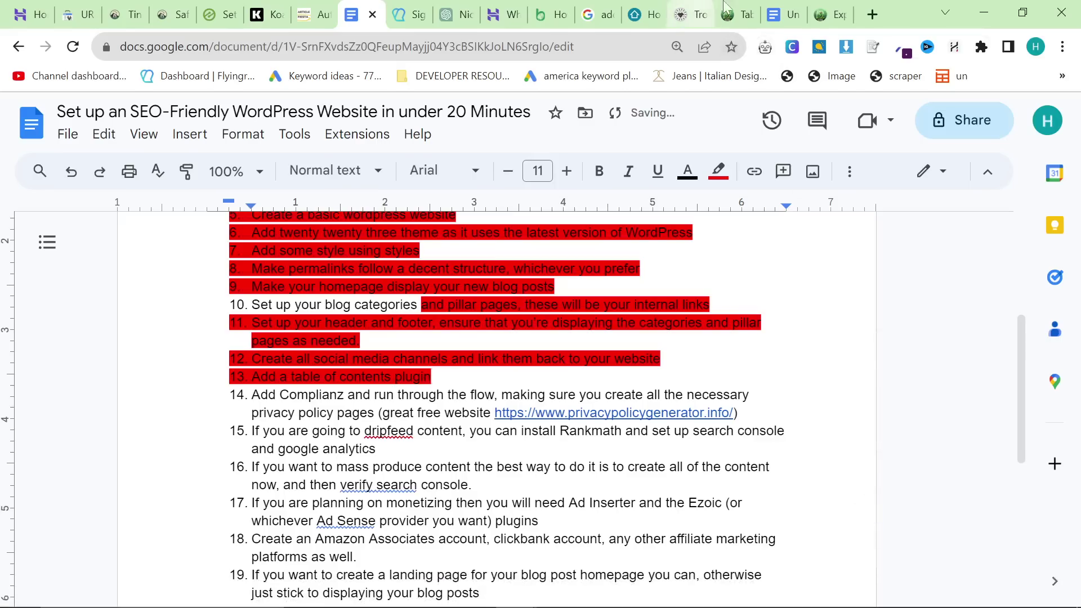
Step: Search plugins for 'Compli', install and activate Complianz GDPR/CCPA Cookie Consent, and dismiss its welcome message
left_click_drag(726, 8, 376, 22)
mouse_move(30, 282)
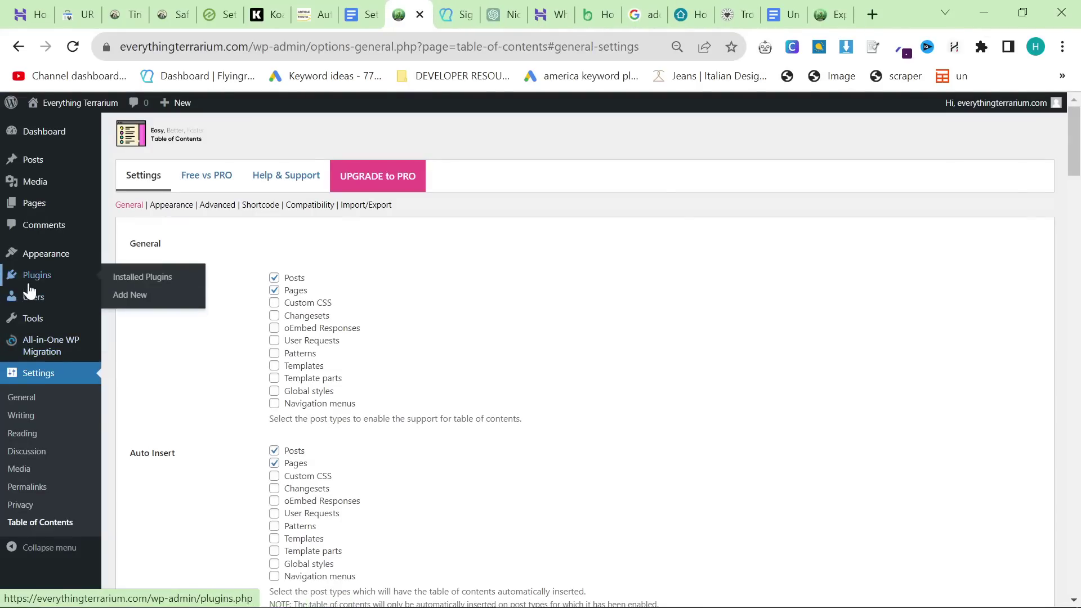
left_click(129, 294)
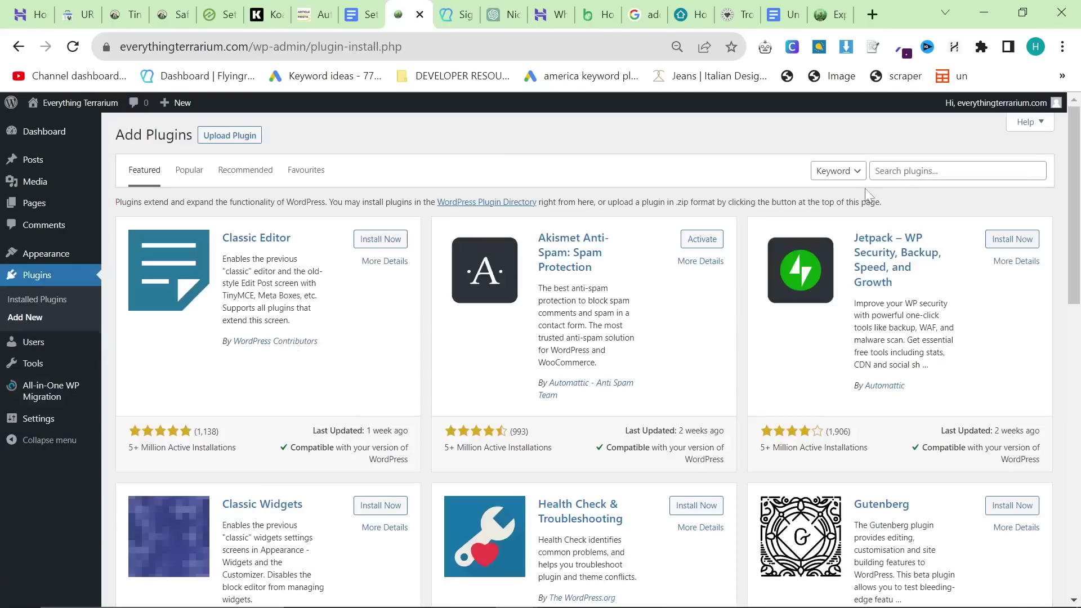
left_click(958, 170)
type("Complianz")
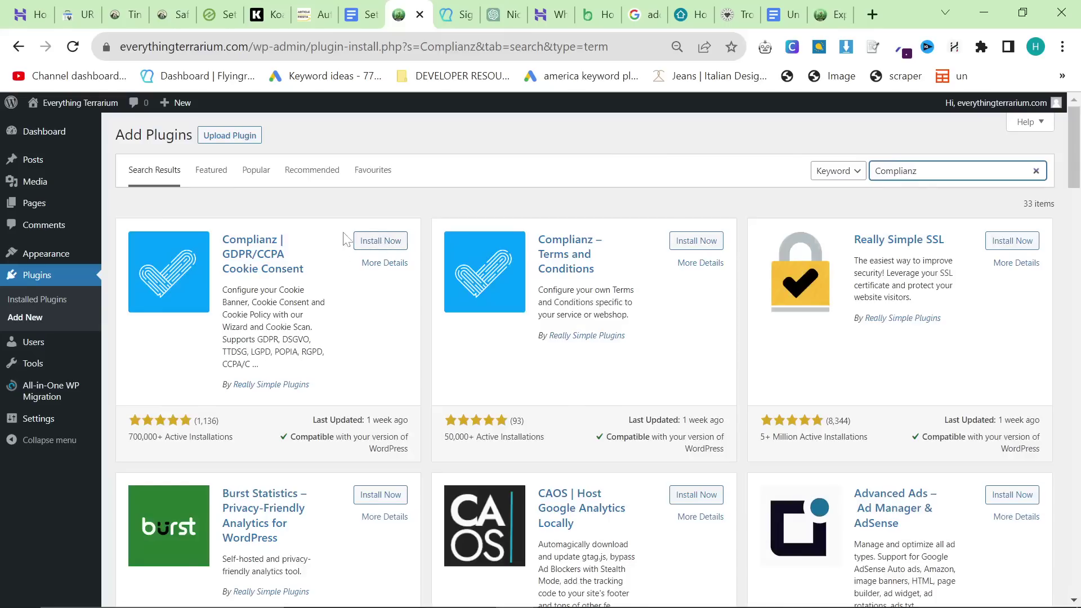
left_click(377, 241)
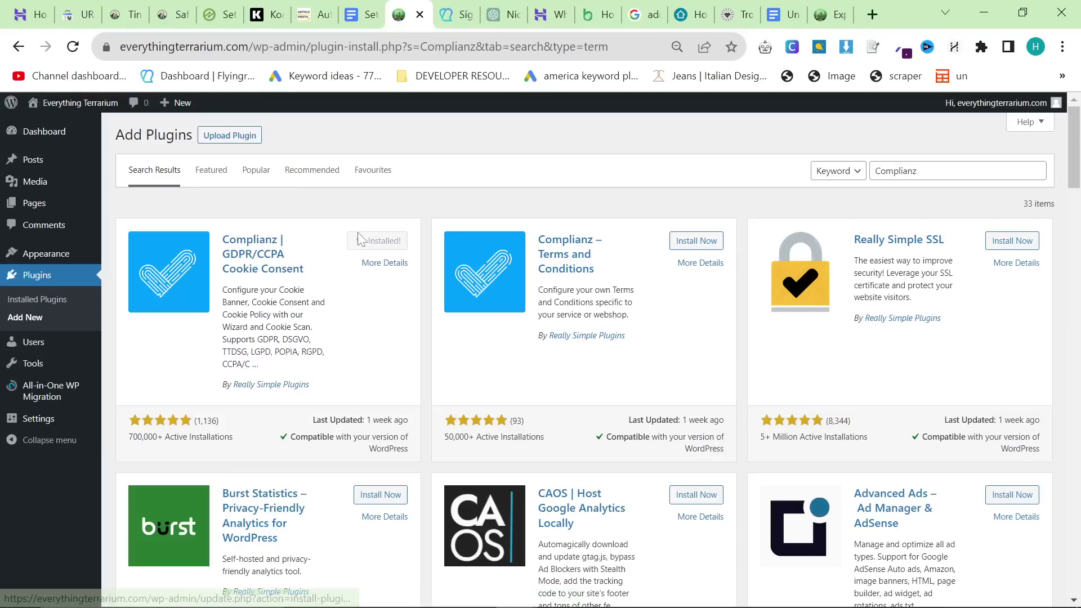
left_click(371, 241)
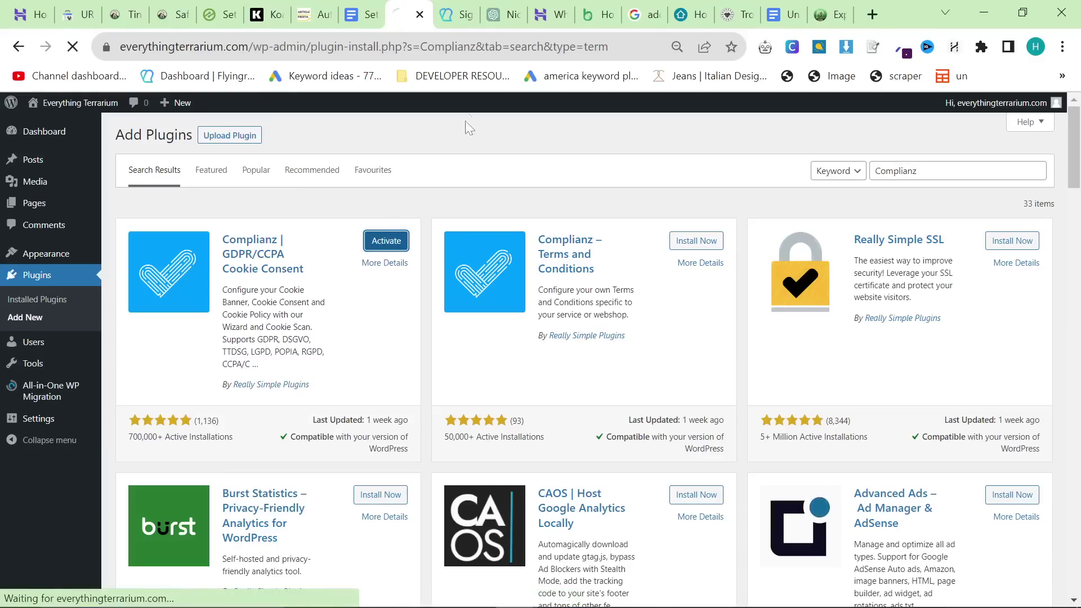
left_click(356, 8)
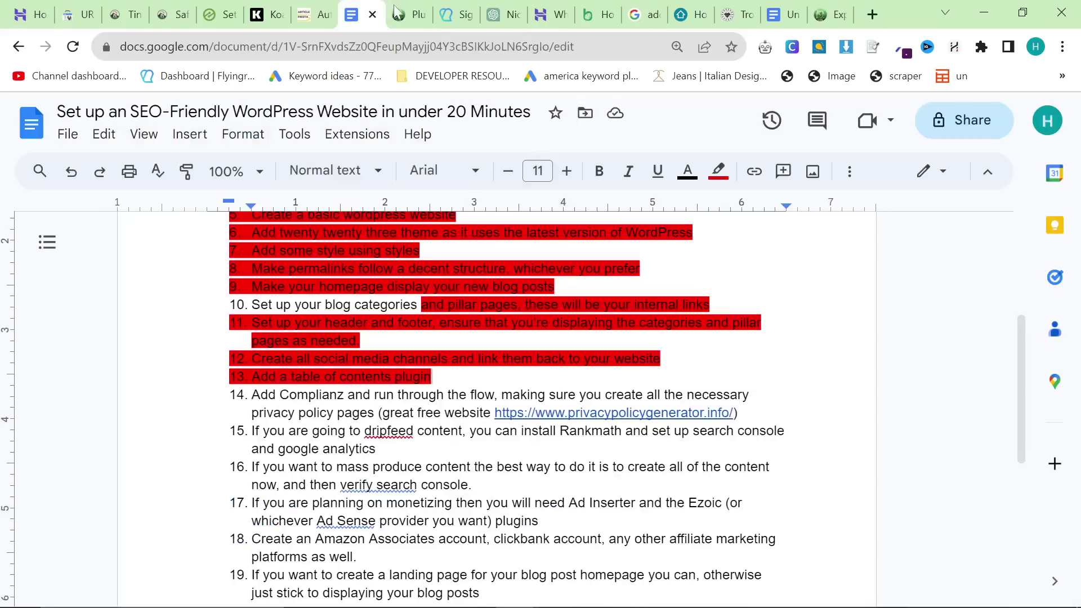
left_click(402, 11)
left_click(579, 175)
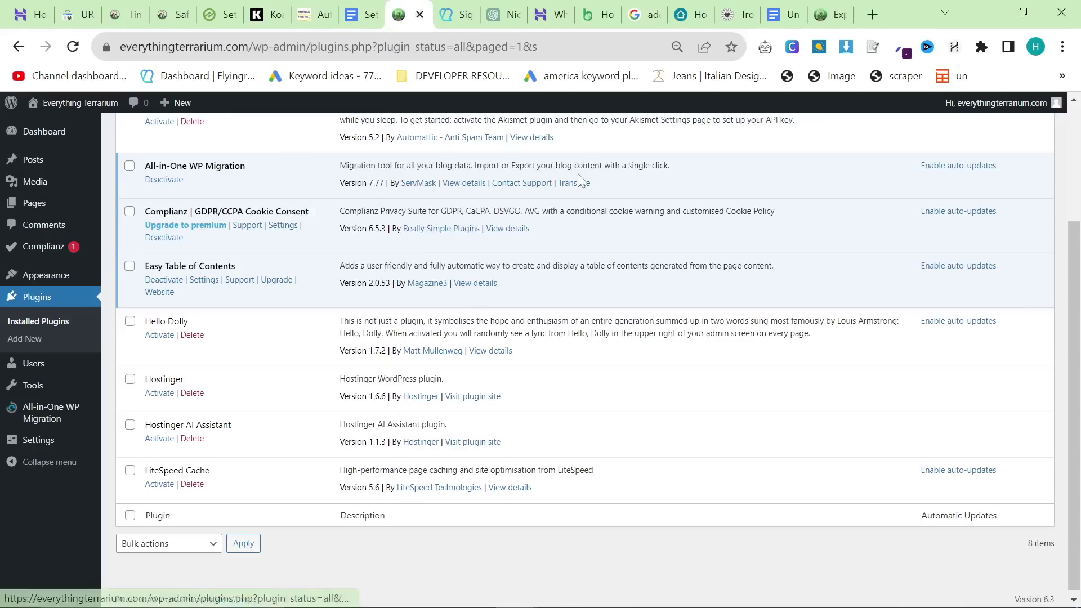
Step: Resume the Complianz wizard, choose GDPR, and save the visitor answers to continue
left_click(285, 226)
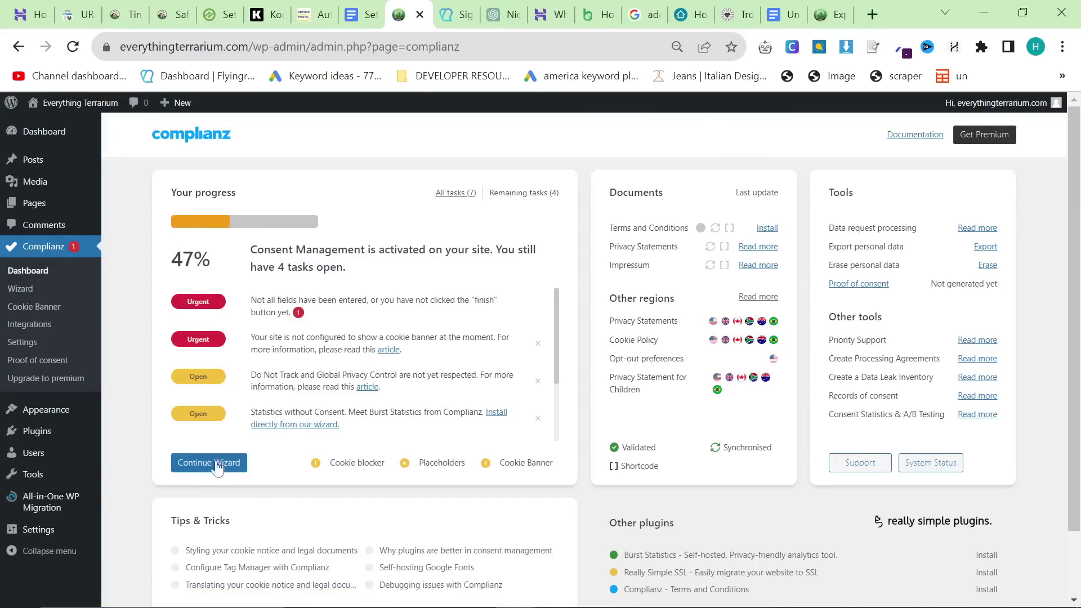
left_click(209, 462)
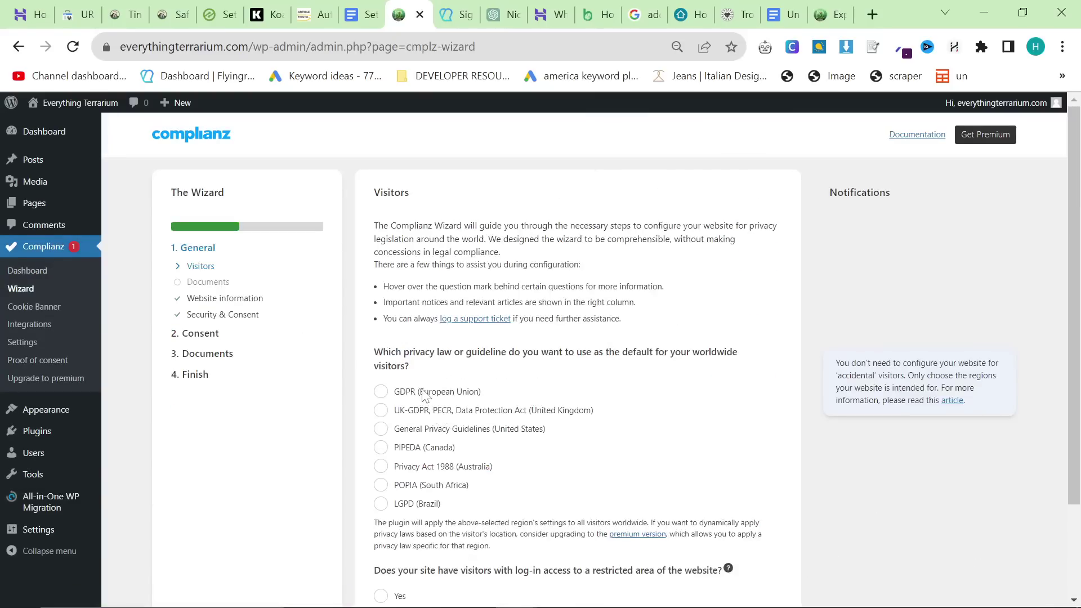
left_click(419, 397)
scroll(505, 435, "down", 3)
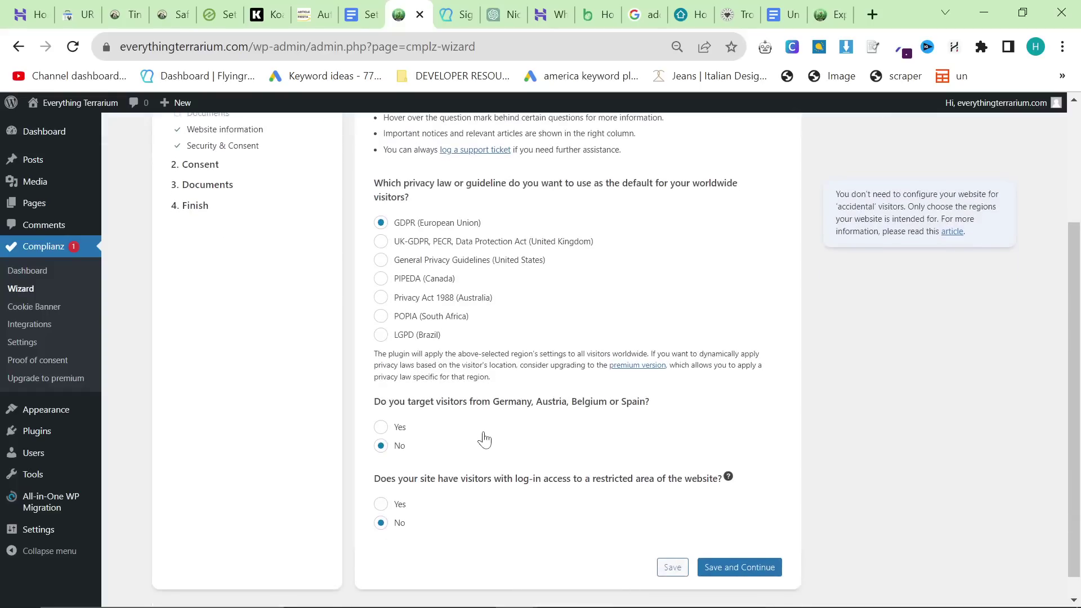
scroll(430, 466, "down", 1)
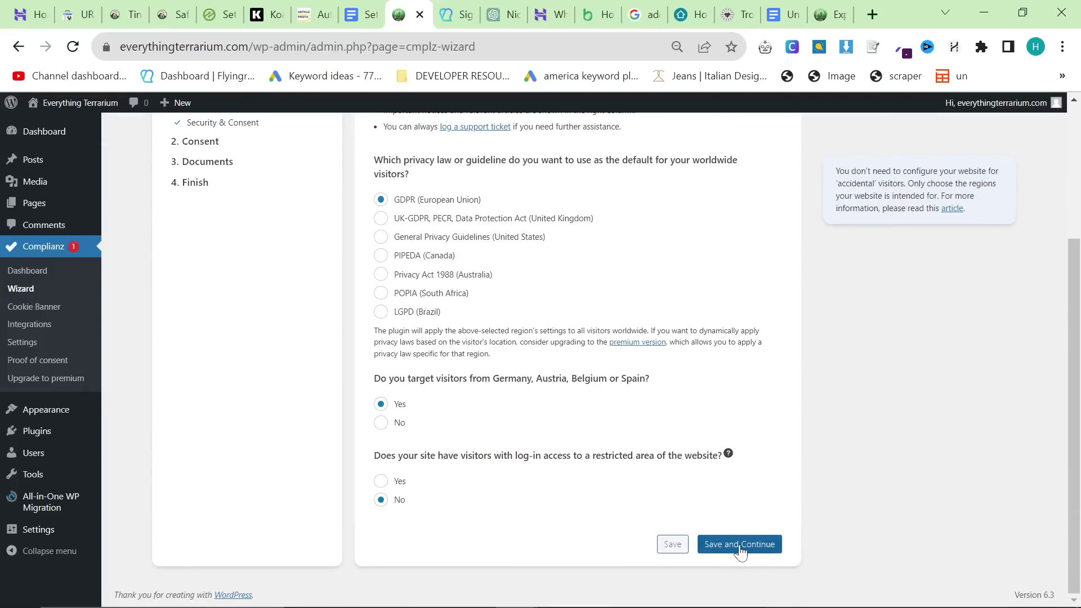
scroll(748, 572, "up", 2)
scroll(705, 543, "down", 2)
left_click(707, 543)
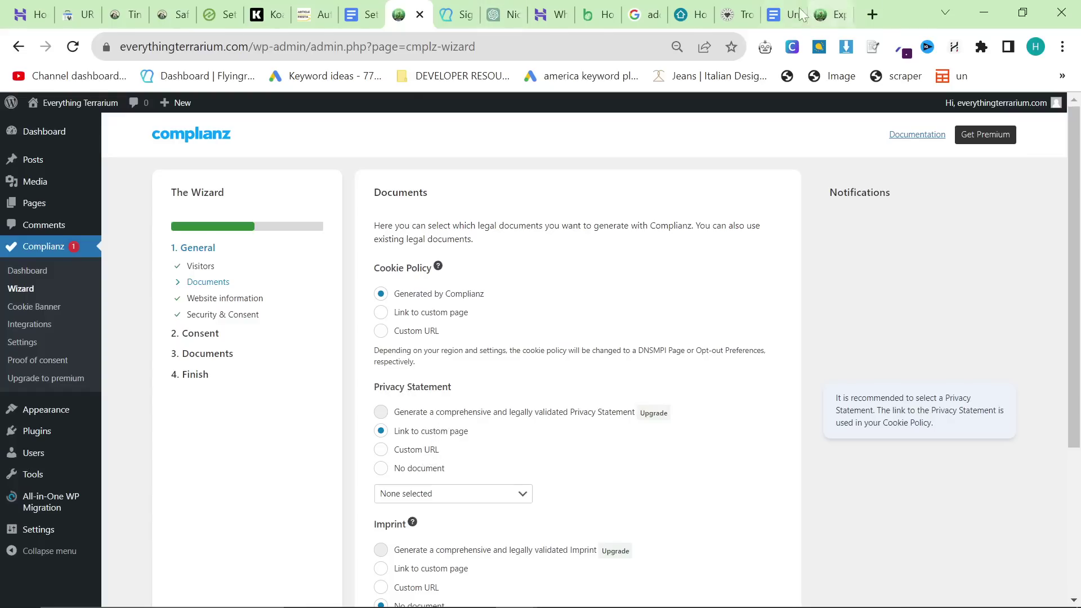
Step: Open the privacy policy generator site in a new tab
left_click(875, 20)
type("privac")
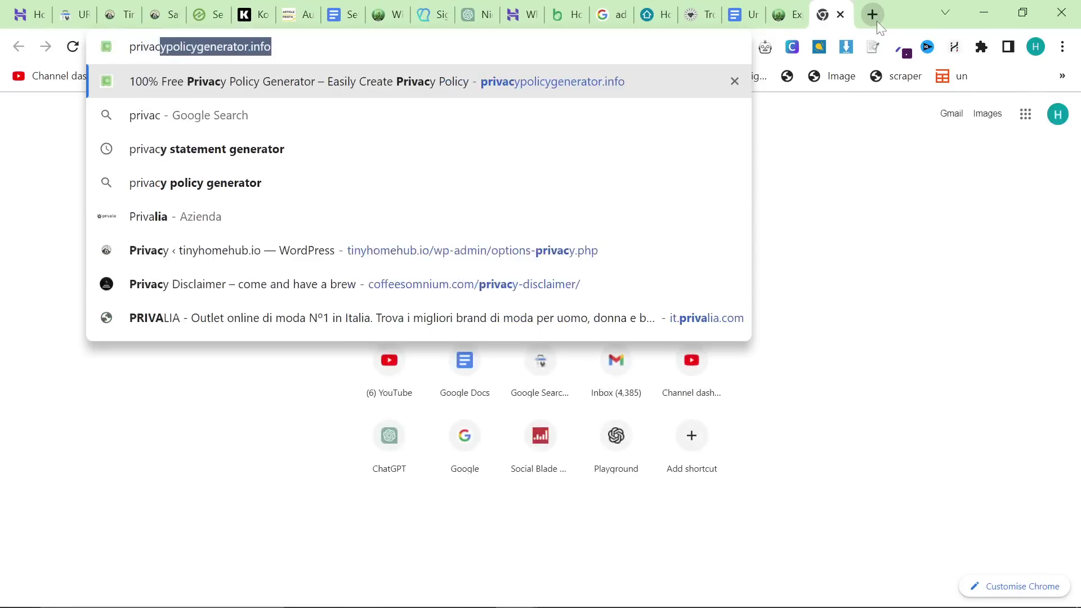
key("Return")
left_click_drag(826, 9, 431, 11)
Step: Enter the company name, starting with 'everyt', in the Privacy Policy Generator form
scroll(544, 239, "down", 1)
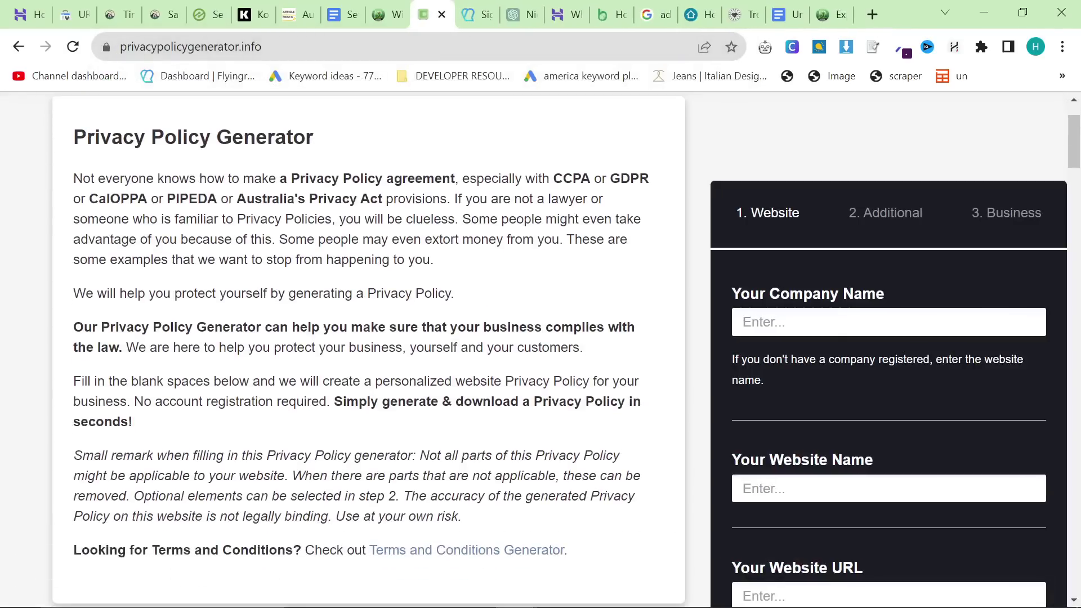
left_click(734, 325)
type("everything terrarium")
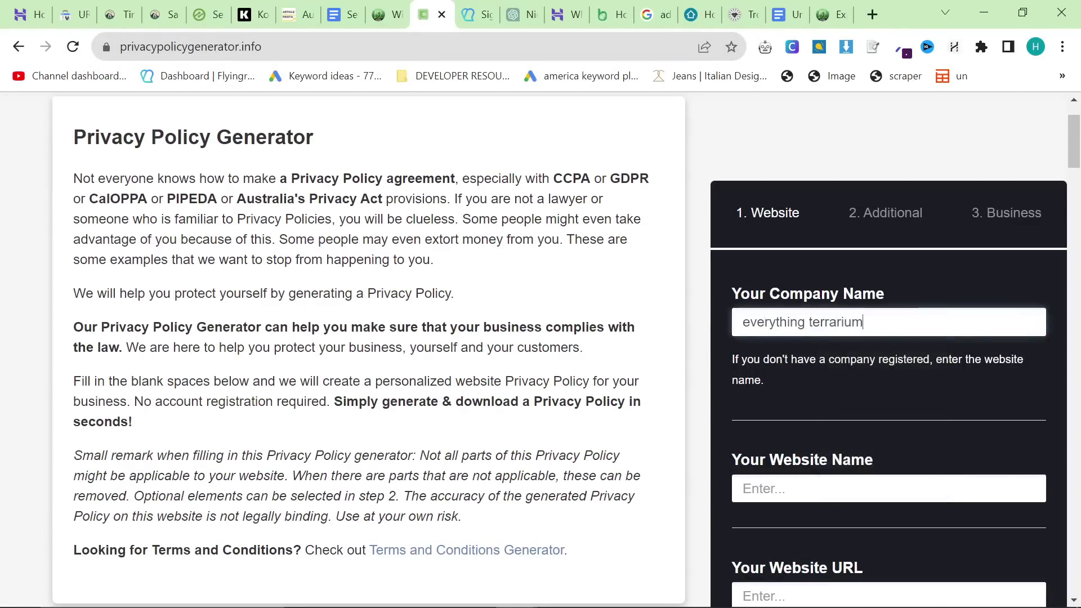
key("Tab")
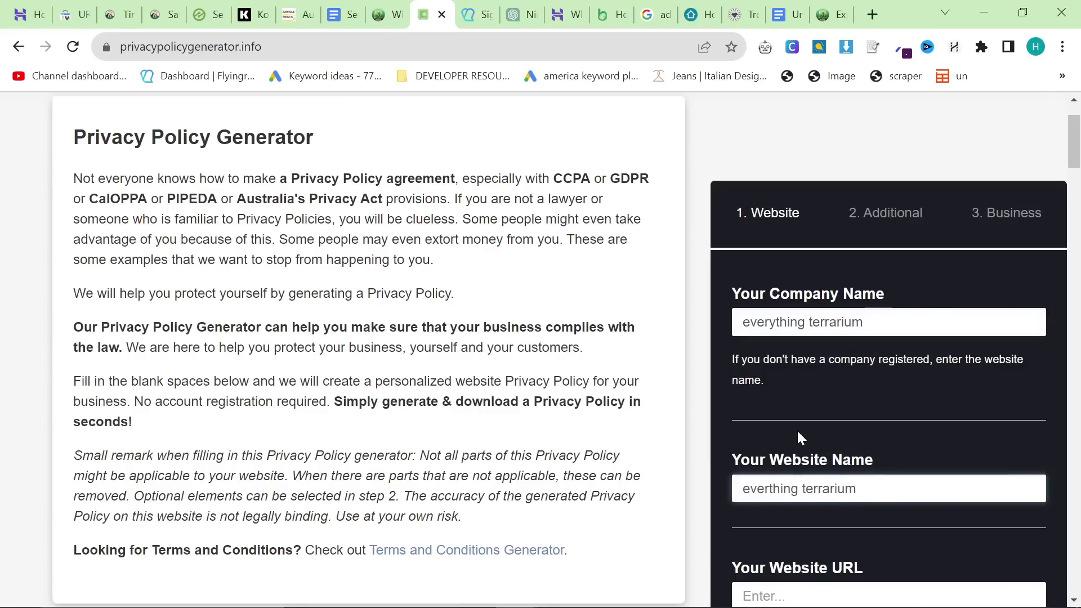
scroll(802, 438, "down", 1)
Step: Copy the site address from the Complianz tab and paste it into the website URL field
left_click(386, 14)
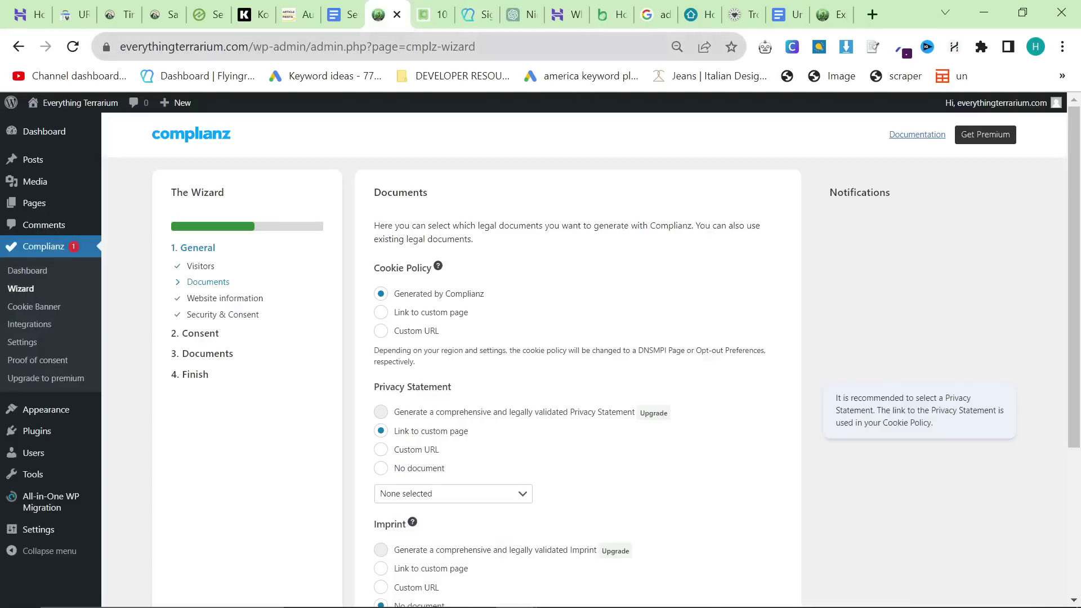
left_click_drag(249, 47, 53, 49)
key("ctrl+c")
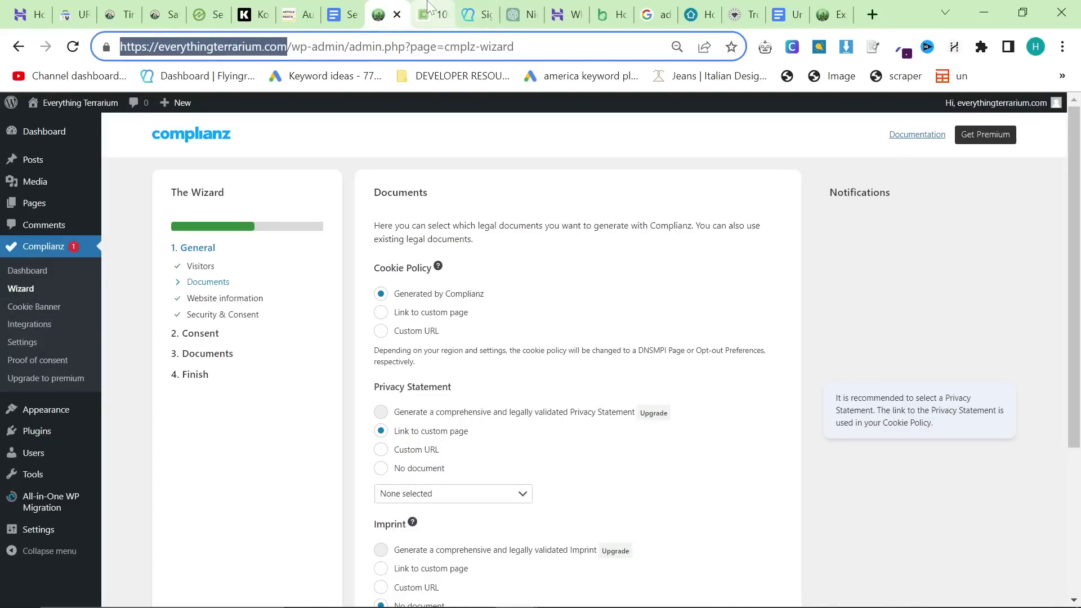
left_click(828, 14)
left_click(608, 14)
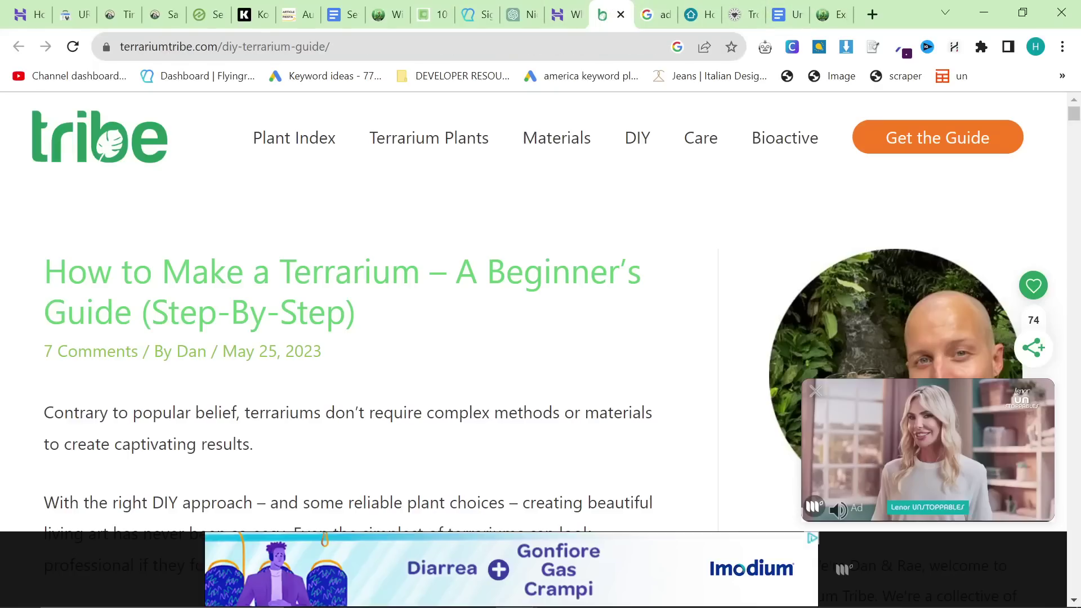
left_click(431, 14)
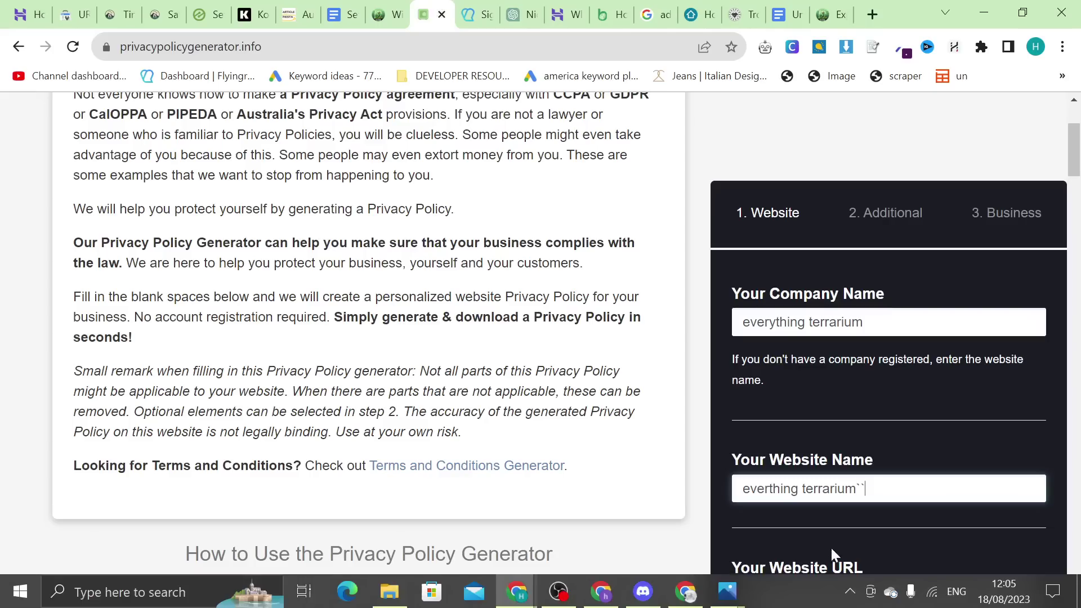
scroll(847, 488, "down", 2)
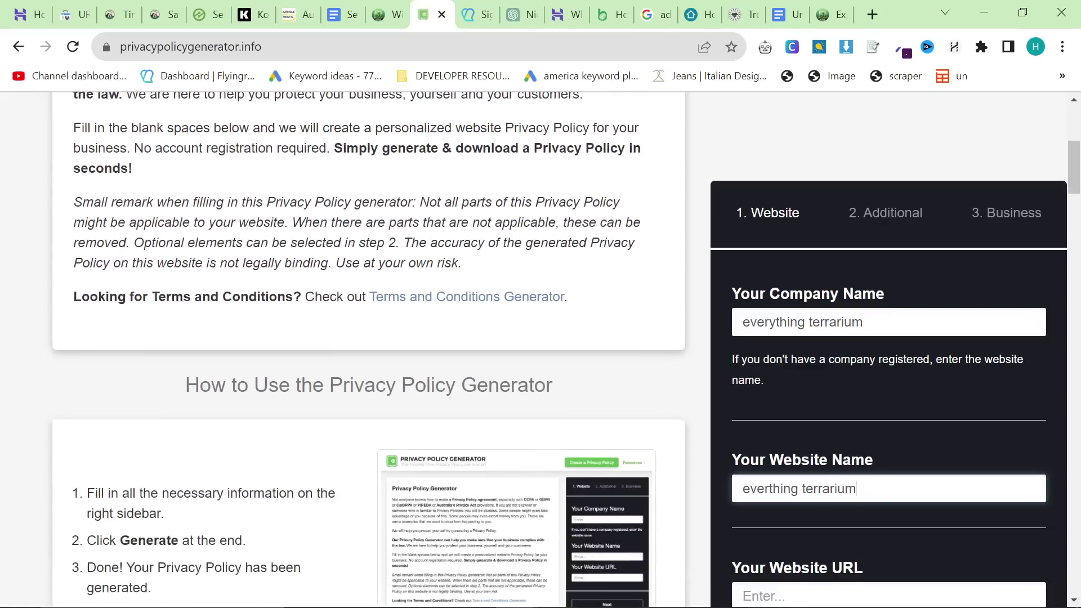
left_click(829, 590)
key("ctrl+v")
Step: Zoom out and advance the form past the additional questions to the business details step
scroll(819, 420, "down", 2)
key("ctrl+minus")
key("ctrl+minus")
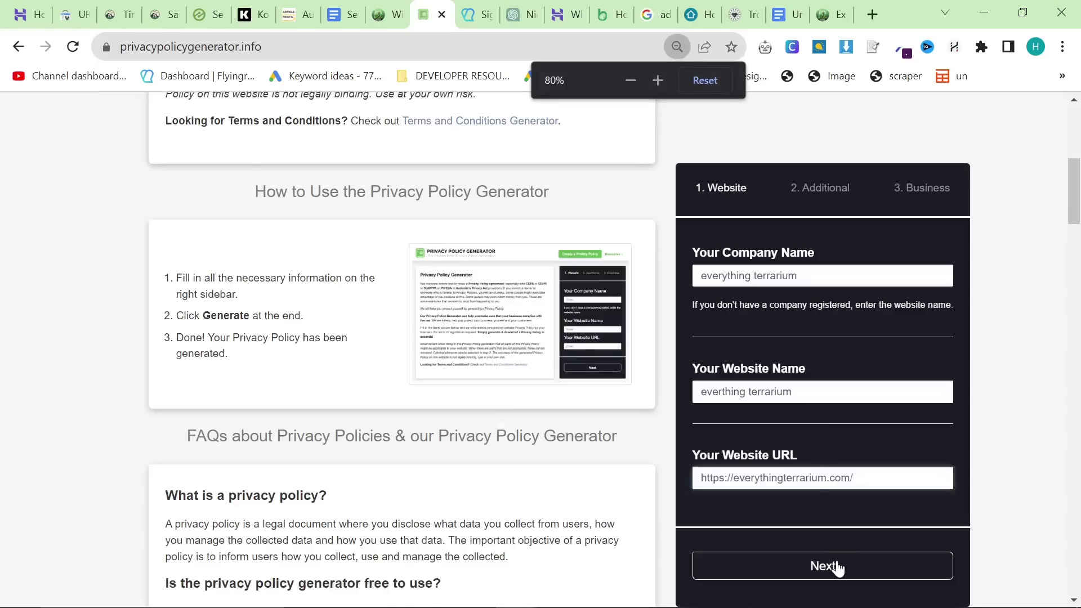
left_click(838, 567)
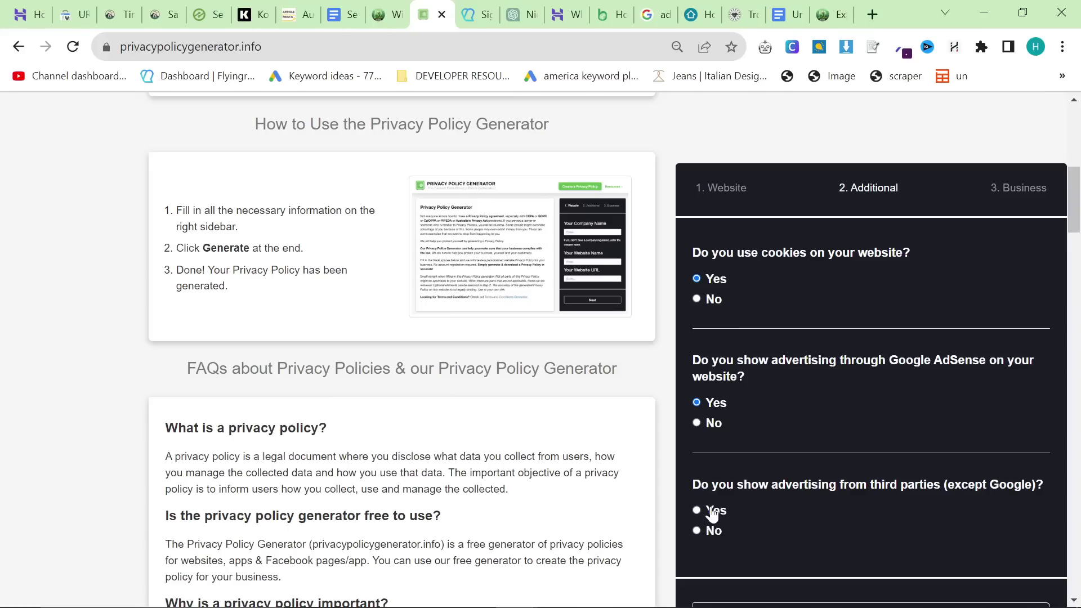
left_click(815, 604)
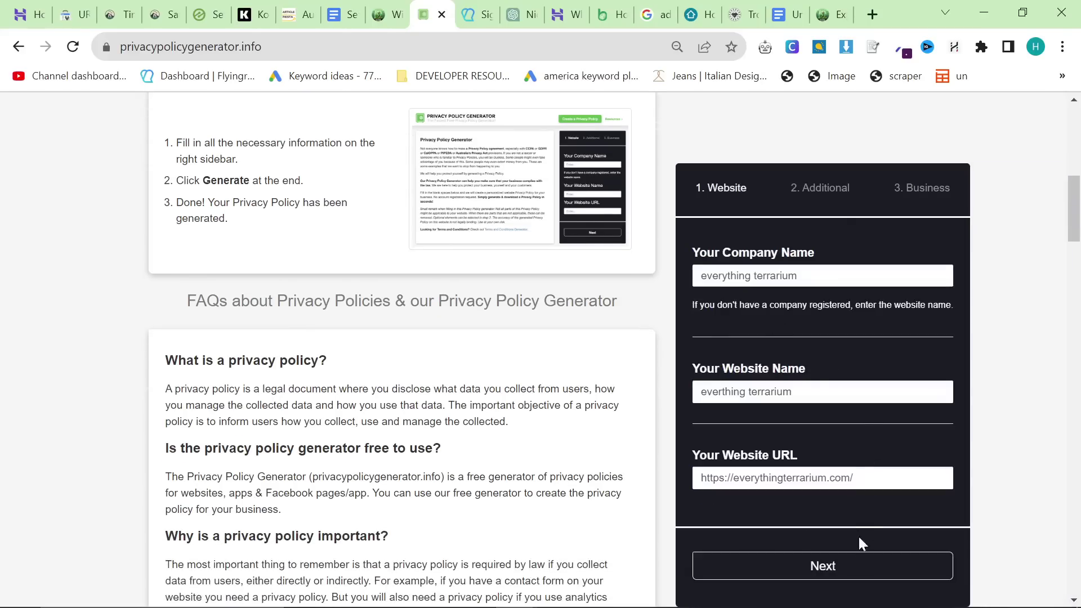
left_click(867, 559)
key("ctrl+minus")
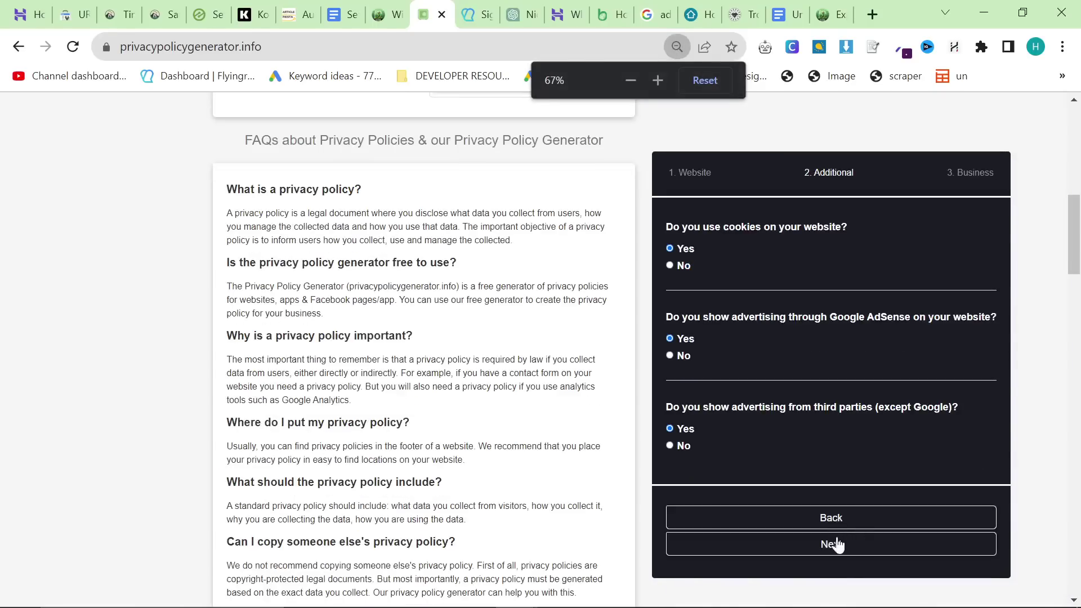
left_click(838, 545)
Step: Choose Italy as the business country
left_click(727, 245)
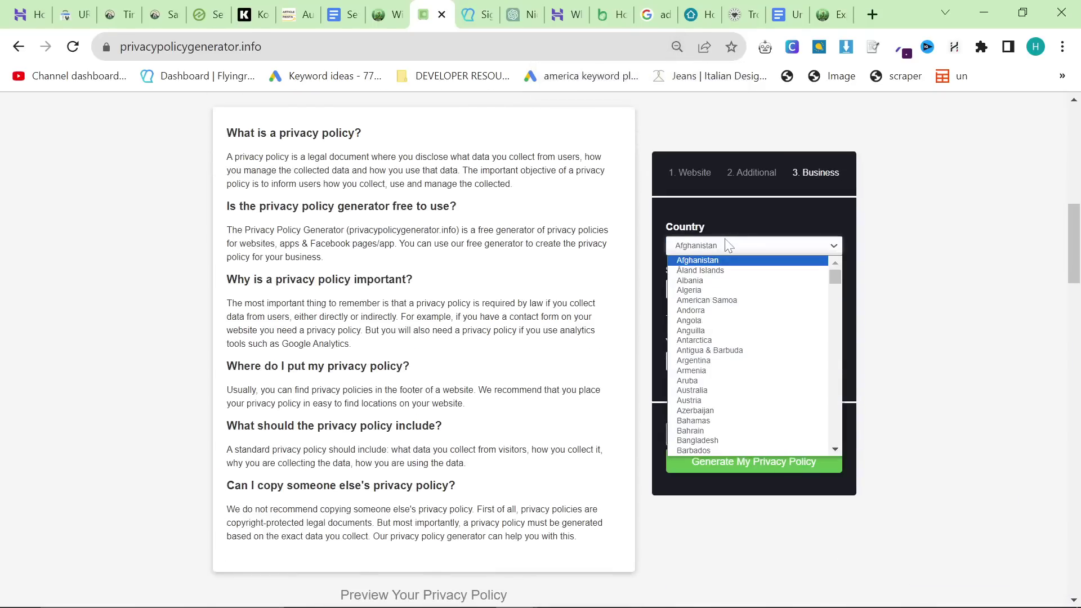
type("isr")
key("Return")
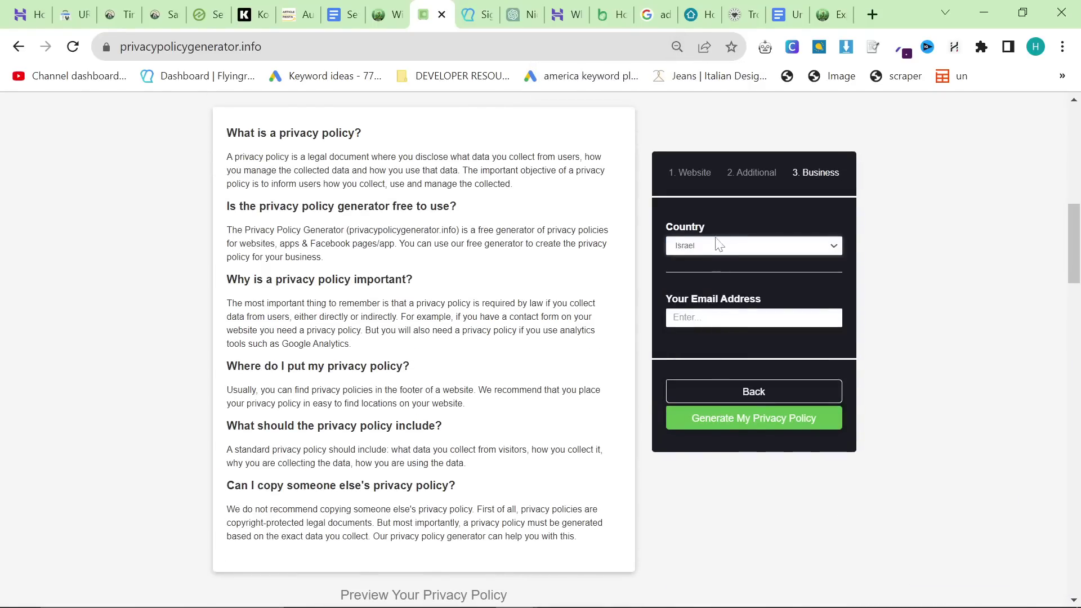
left_click(719, 245)
scroll(710, 394, "down", 3)
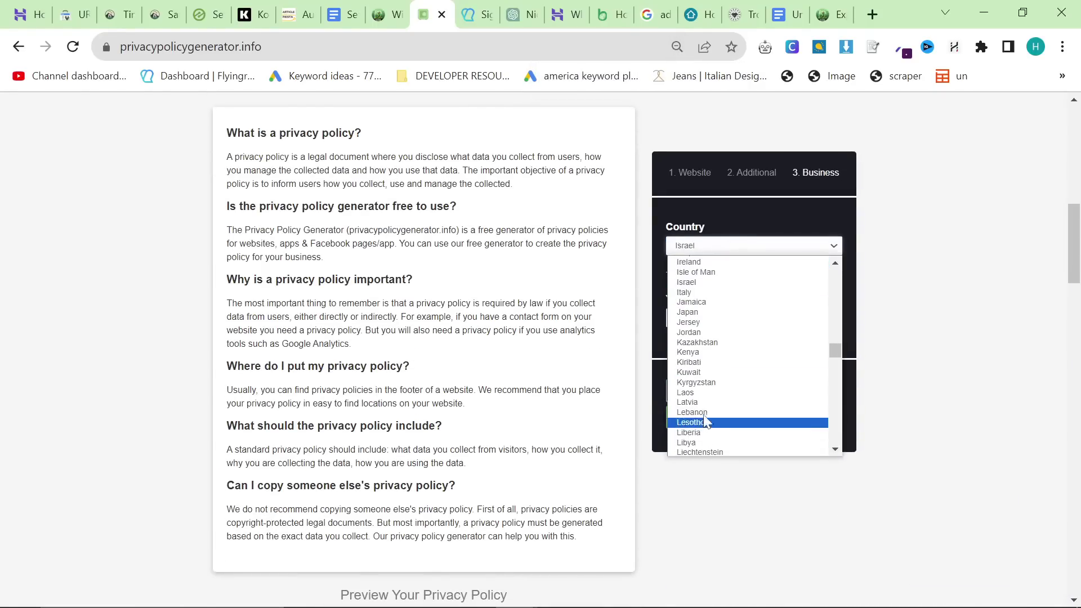
left_click(696, 291)
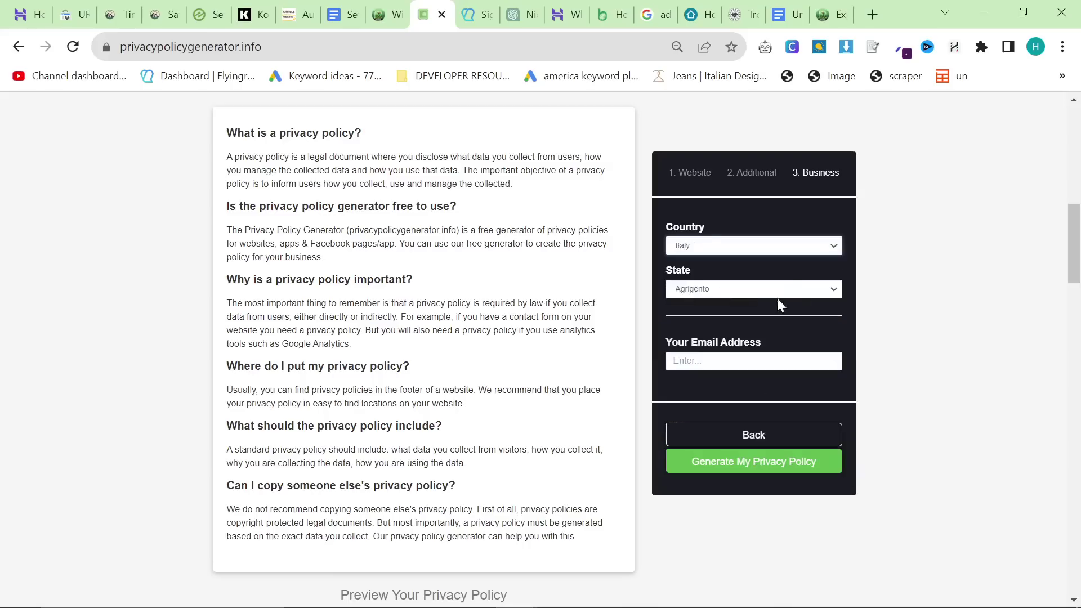
Step: Choose Napoli as the business state
left_click(721, 291)
scroll(724, 338, "down", 3)
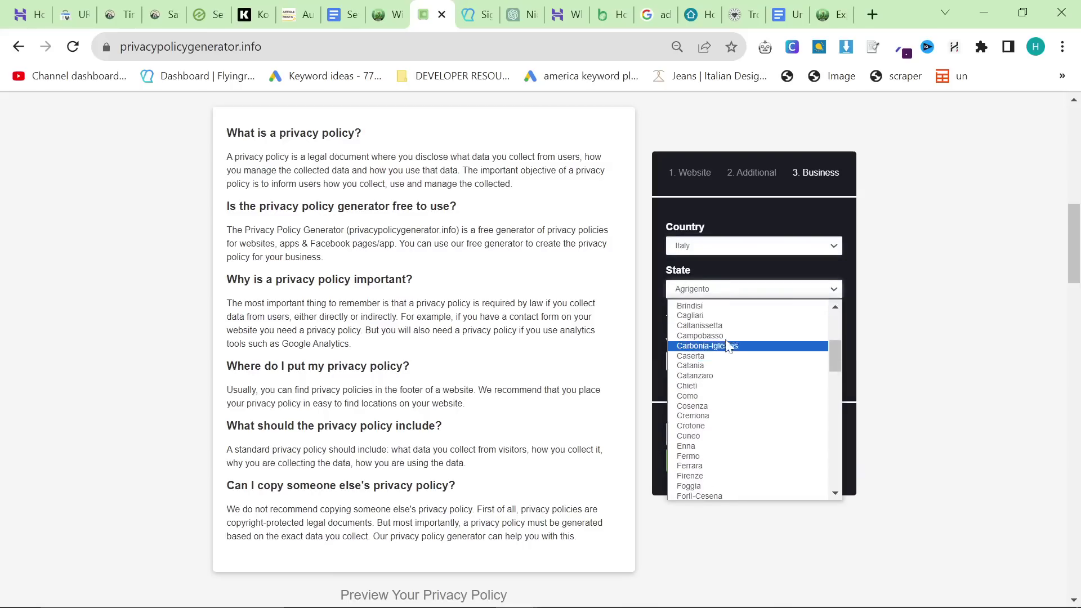
scroll(724, 350, "up", 3)
scroll(725, 352, "down", 3)
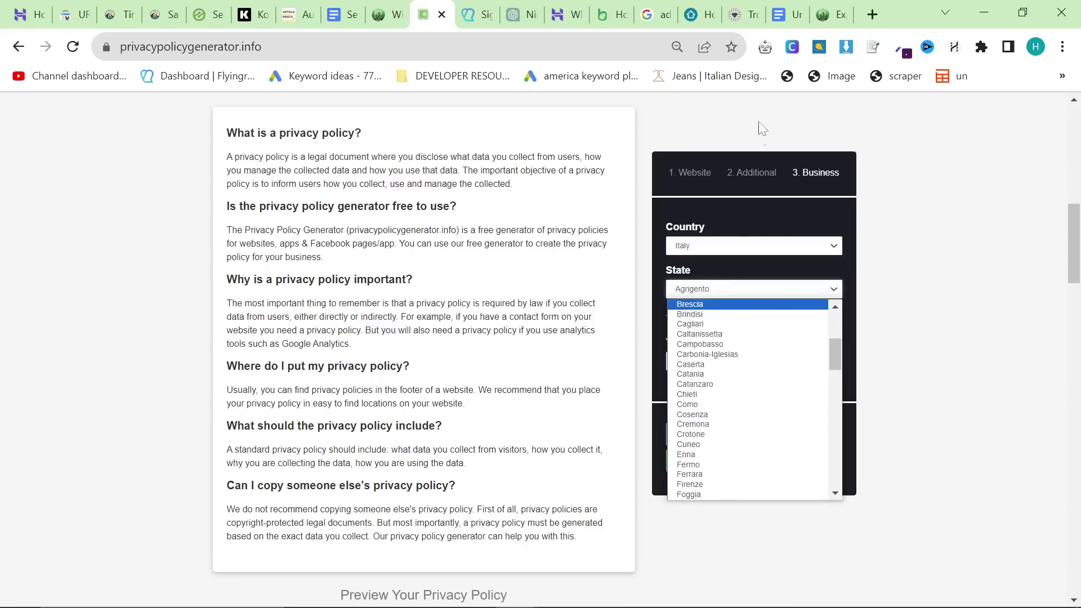
scroll(763, 426, "down", 10)
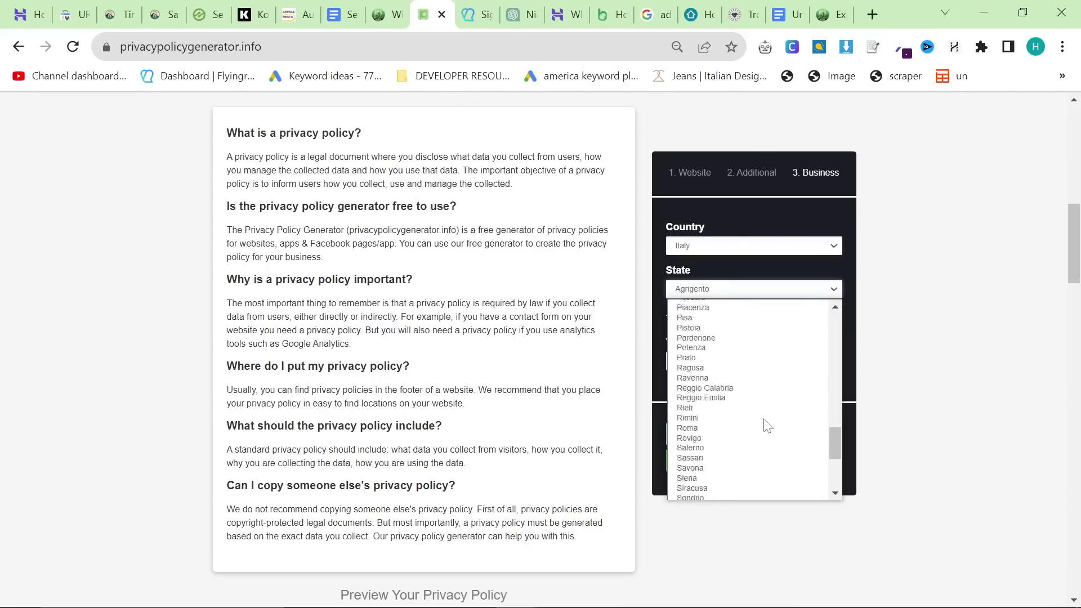
scroll(767, 425, "up", 4)
key("n")
key("Return")
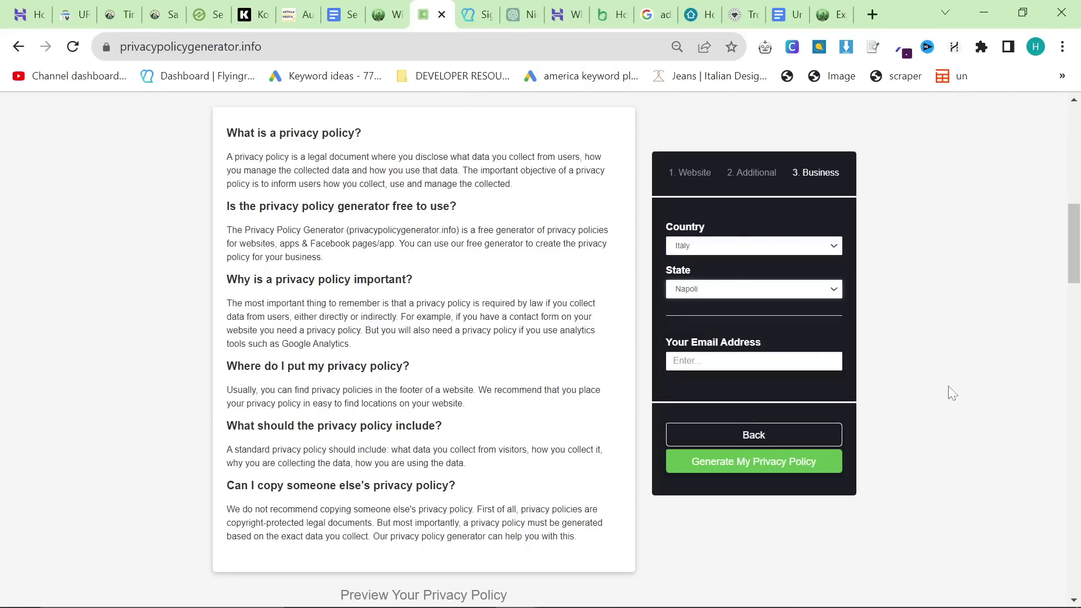
left_click(28, 14)
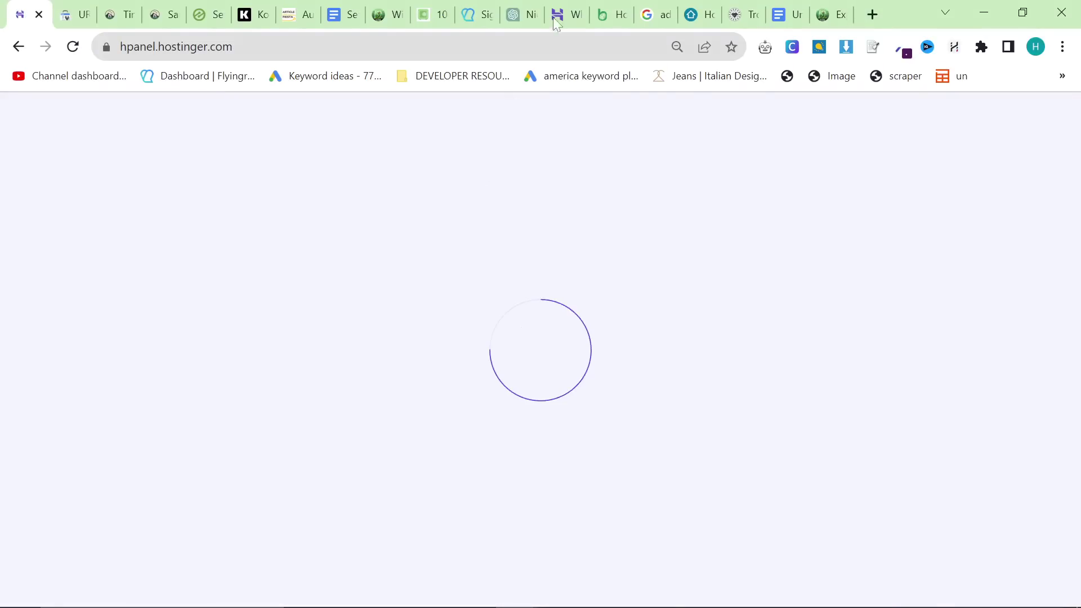
Step: Open everythingterrarium.com's hosting dashboard in hPanel and select the Titan Free Email plan
left_click(566, 14)
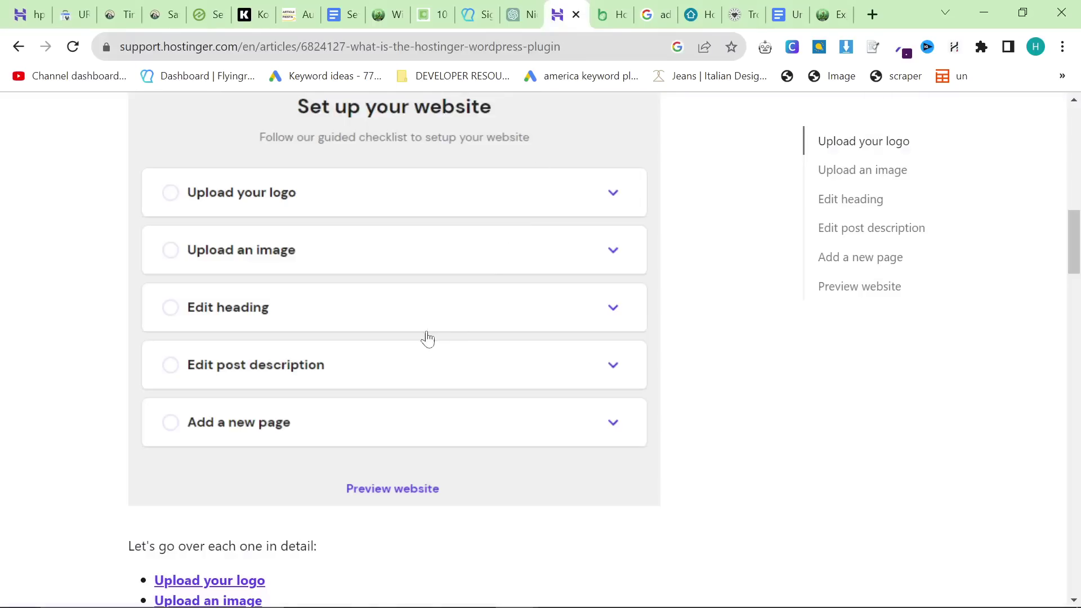
scroll(428, 338, "up", 10)
key("ctrl+1")
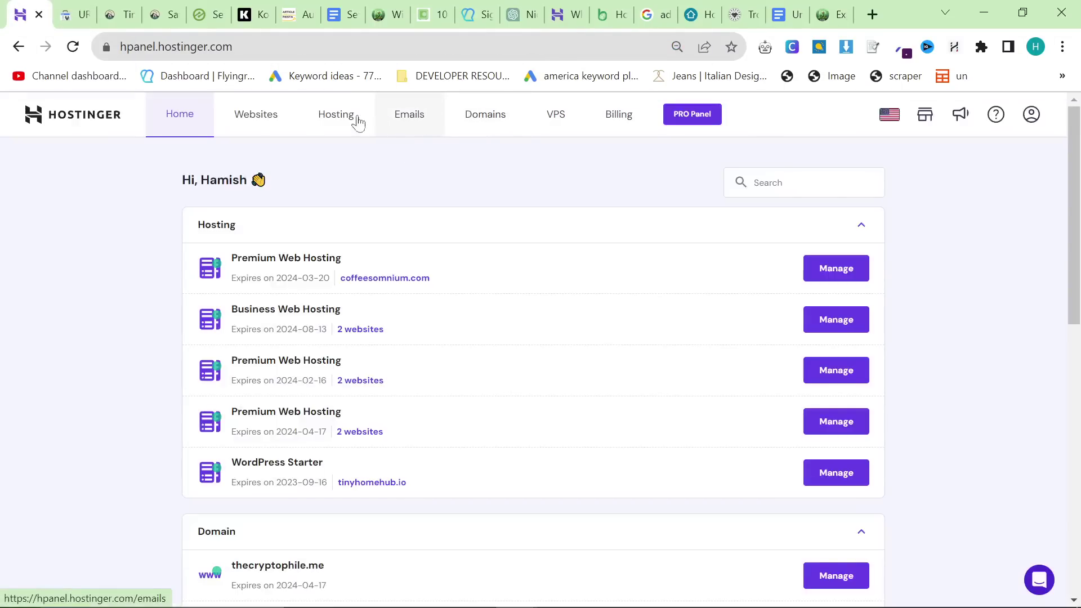
left_click(353, 117)
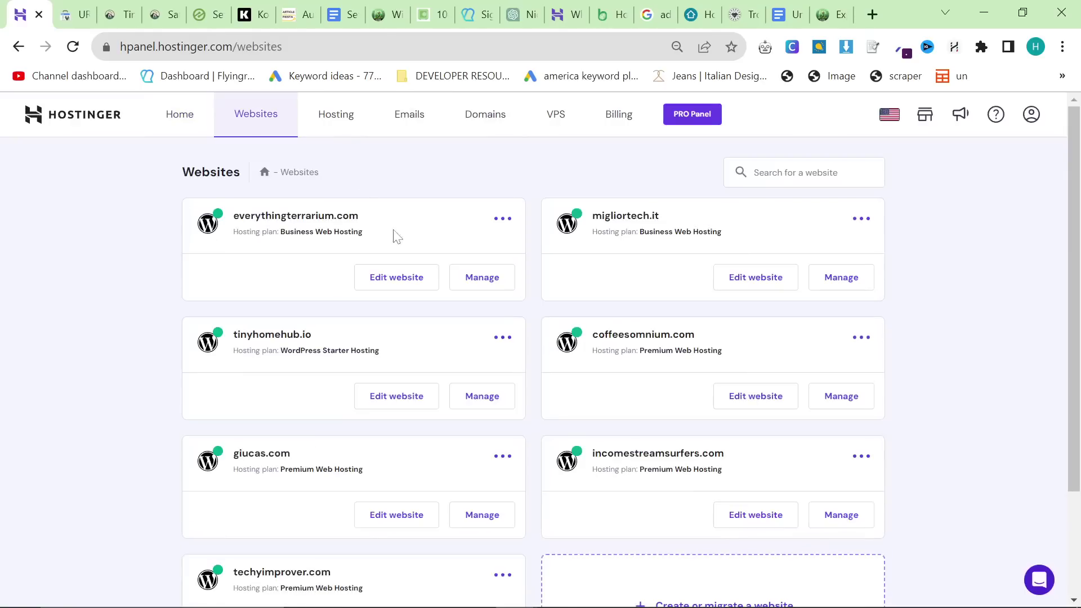
left_click(501, 291)
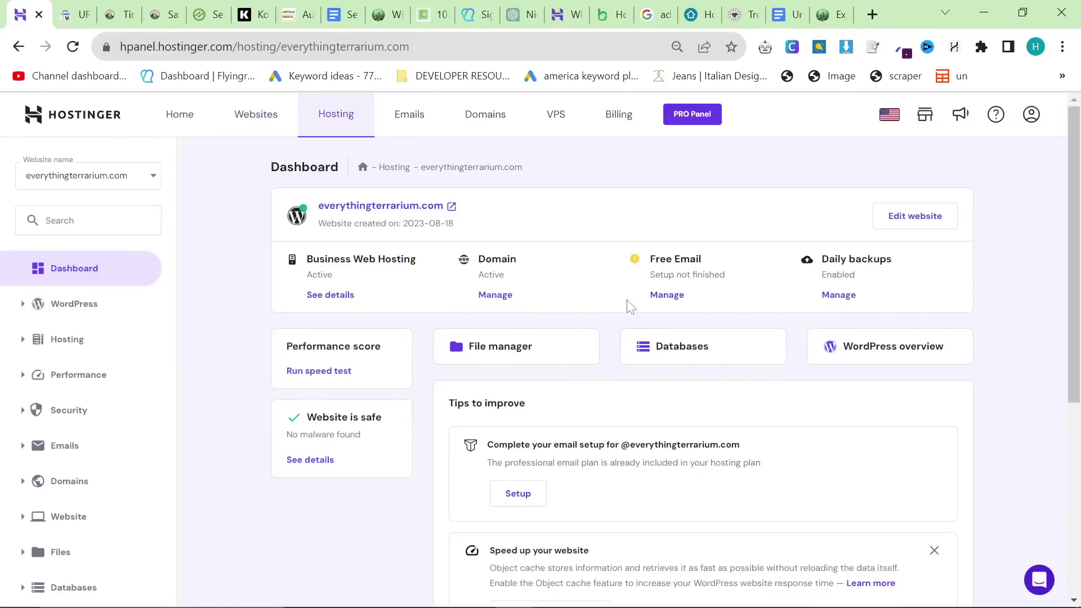
left_click(431, 113)
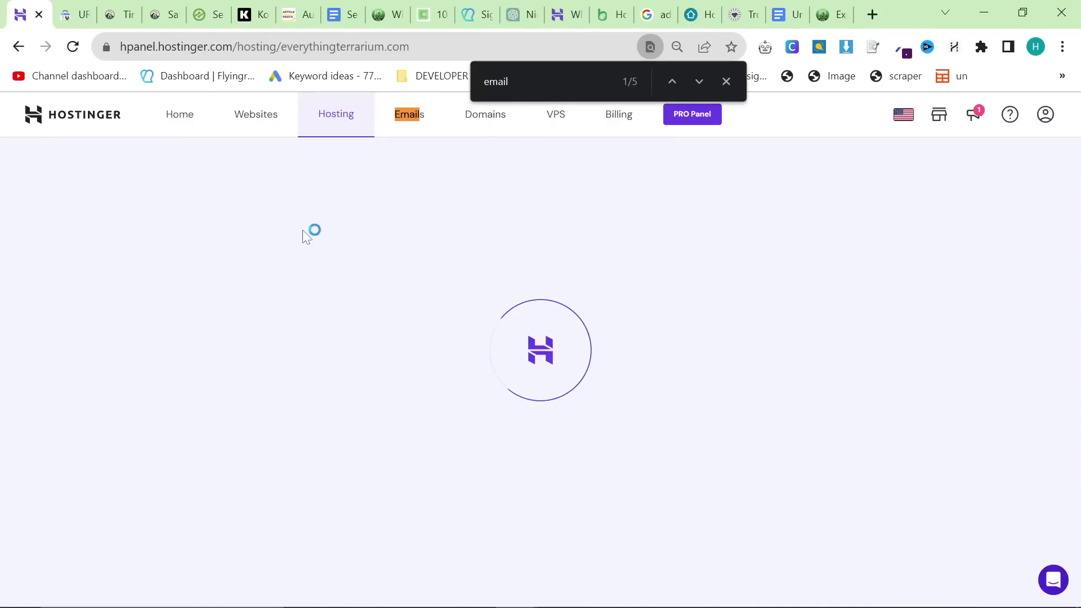
left_click(727, 81)
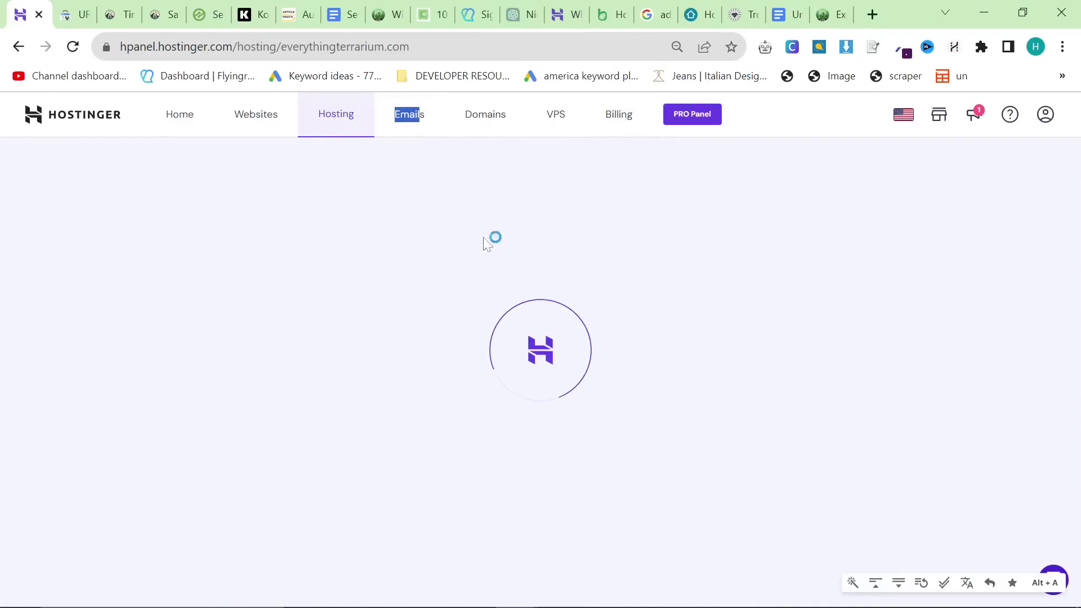
left_click(322, 115)
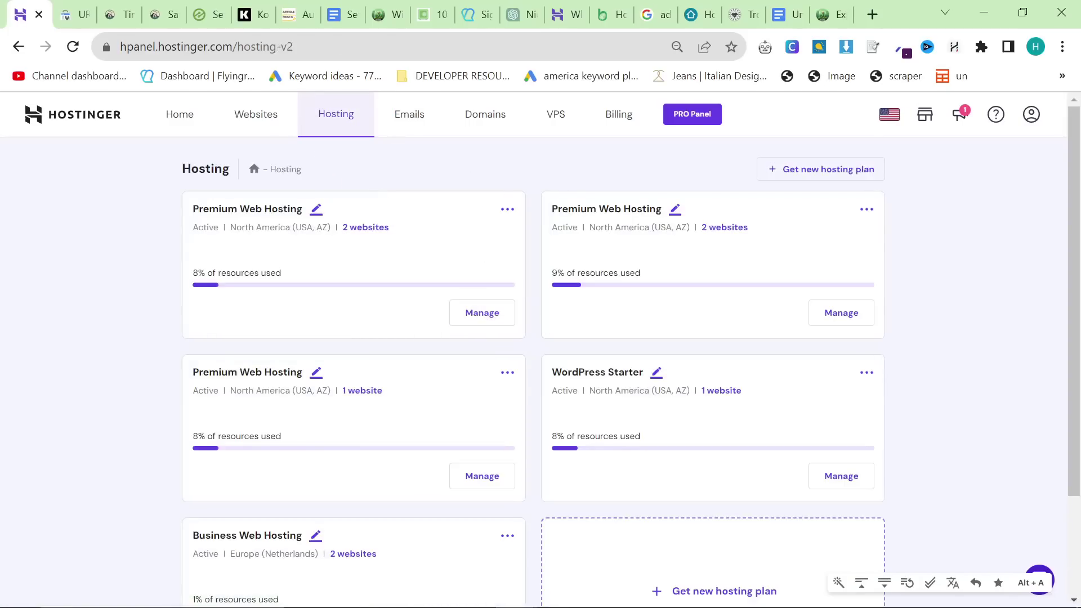
left_click(256, 114)
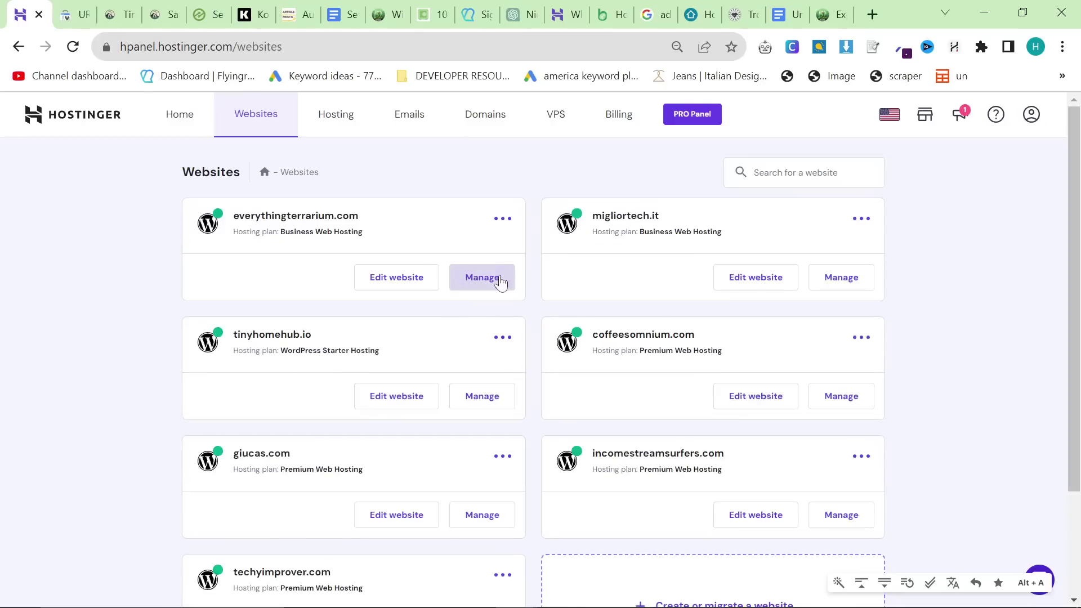
left_click(500, 283)
left_click(668, 299)
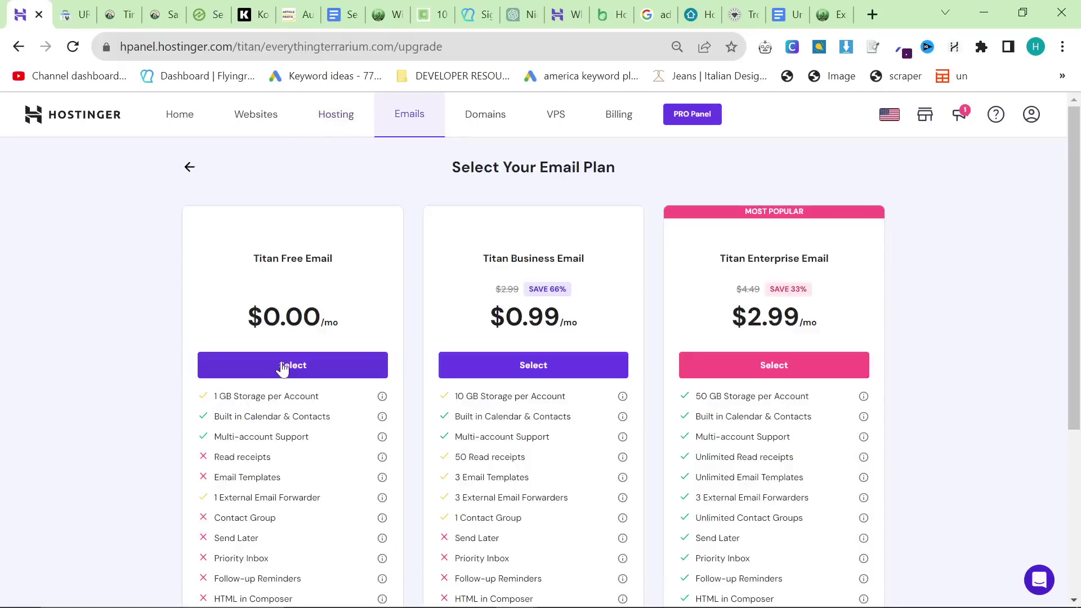
left_click(293, 365)
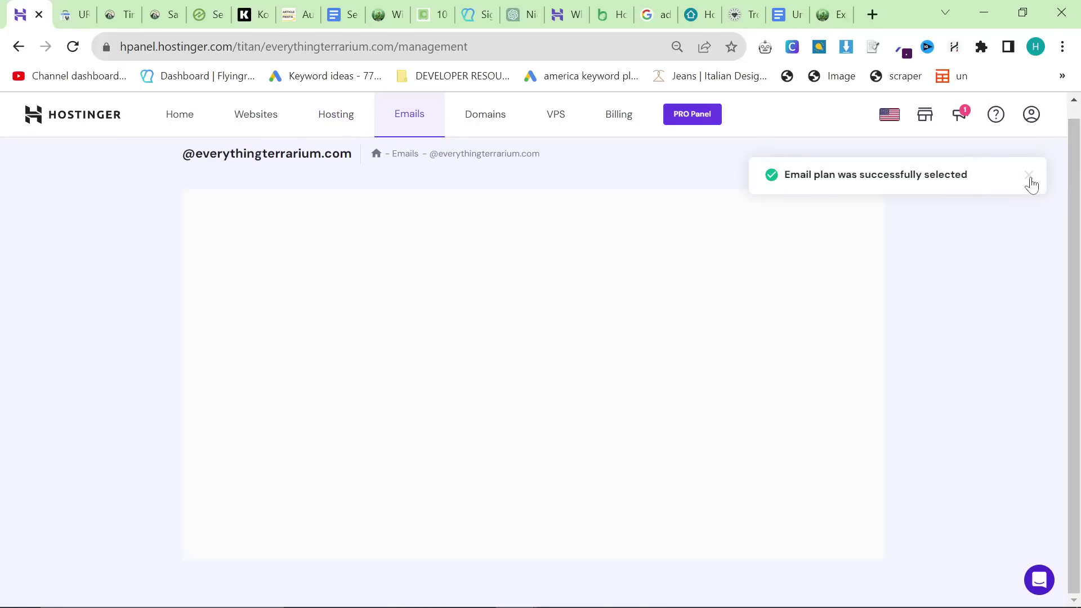
Step: Enter the new account's email name and an account password
left_click(1029, 175)
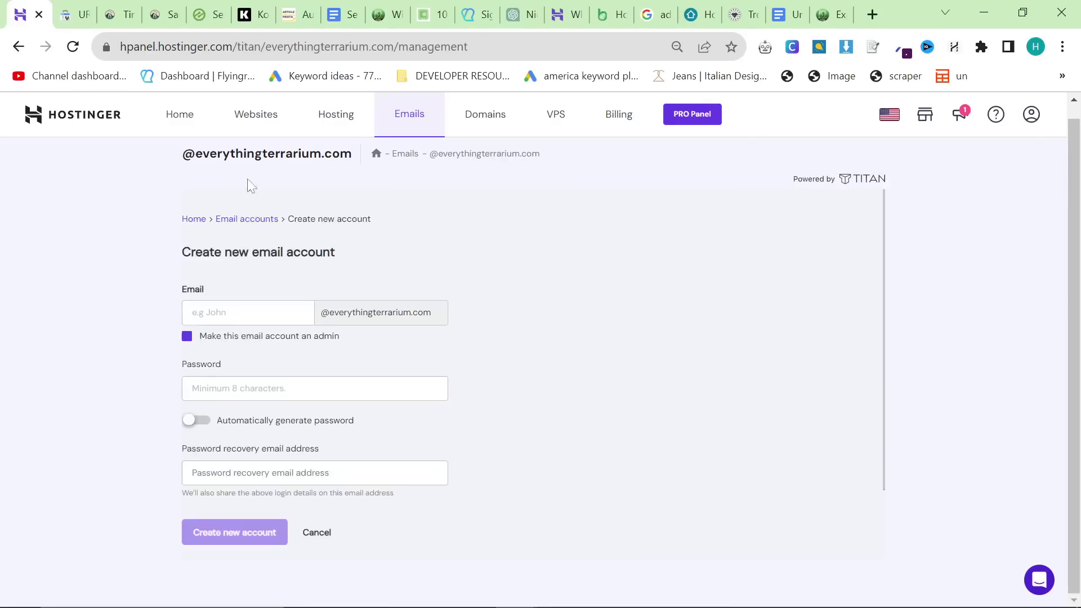
left_click(237, 313)
left_click(270, 389)
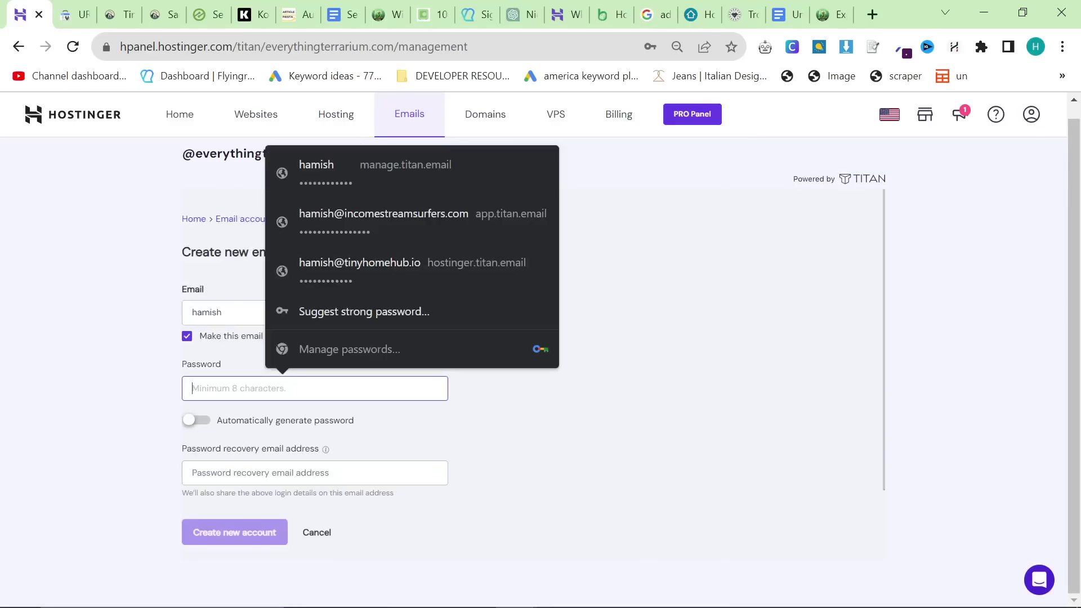
left_click(126, 346)
left_click(361, 388)
type("•••••••••")
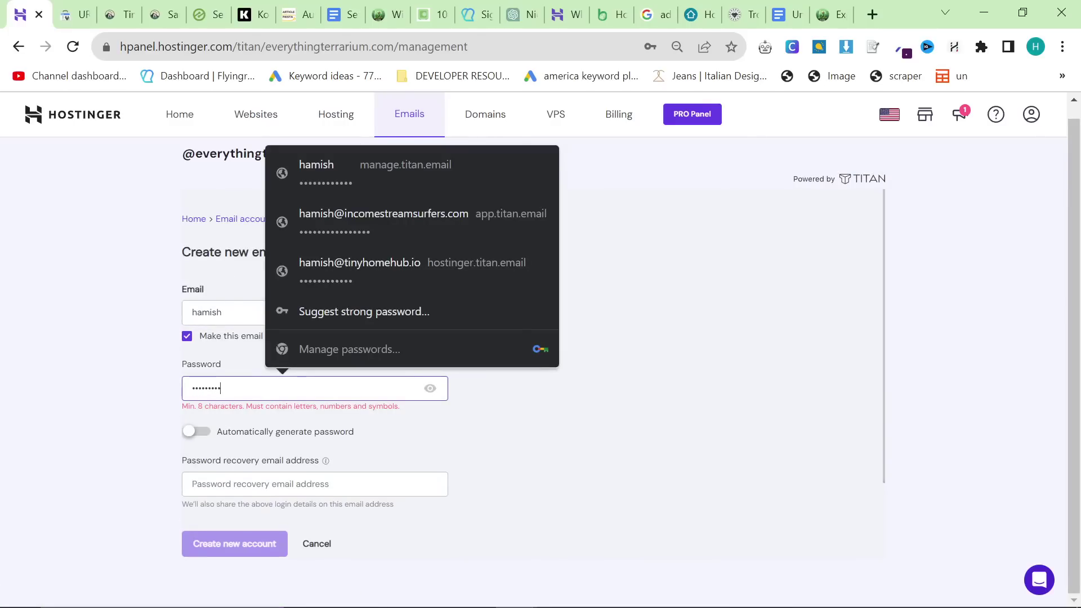
type("••")
key("ctrl+BackSpace")
type("••••••••")
left_click(523, 416)
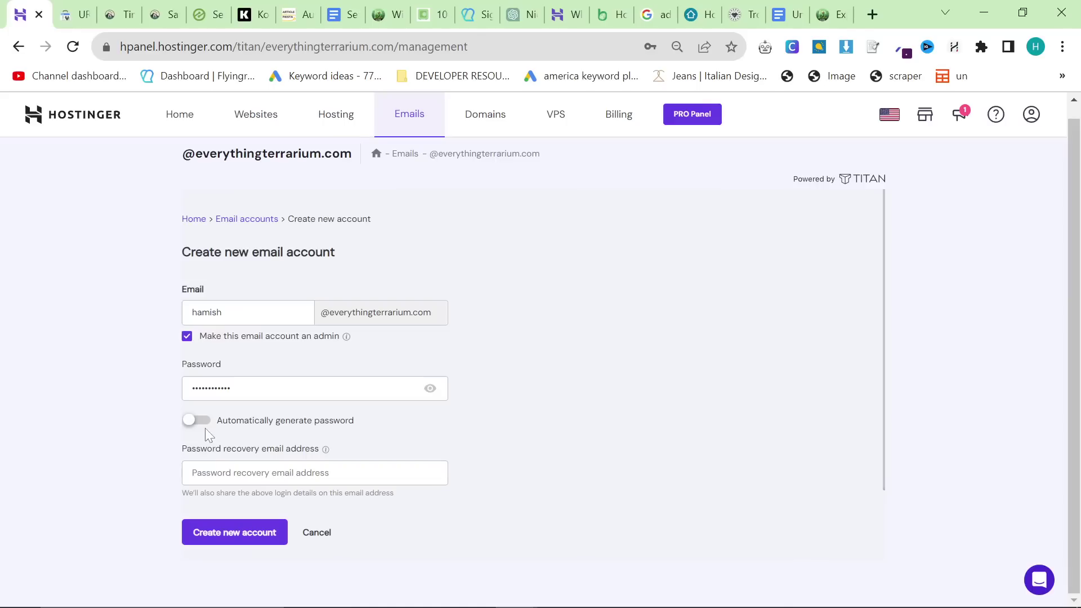
Step: Add the password recovery address, create the account, and select the new email address
left_click(315, 473)
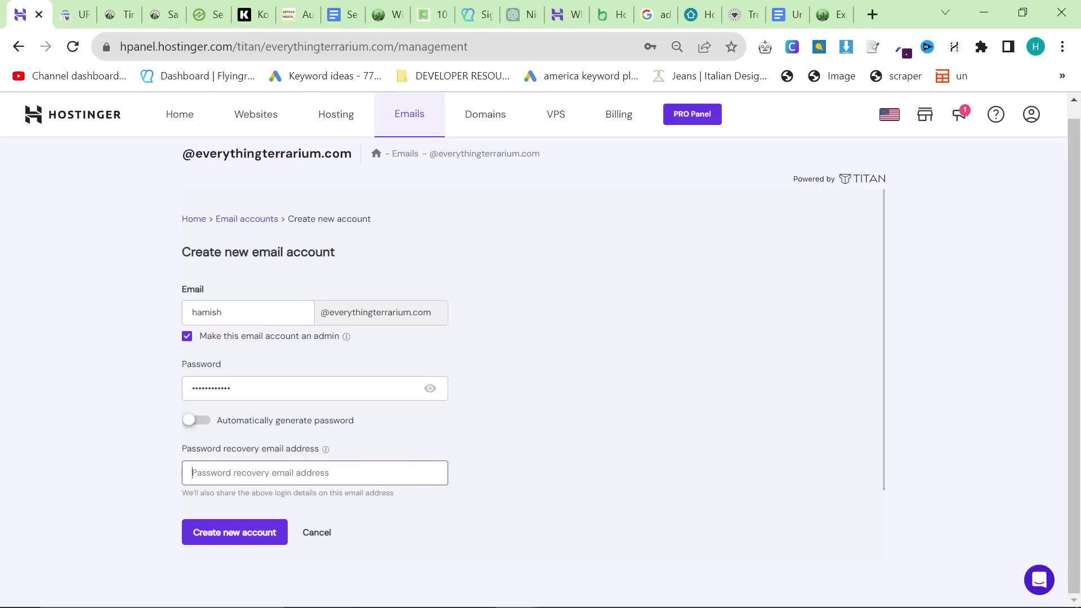
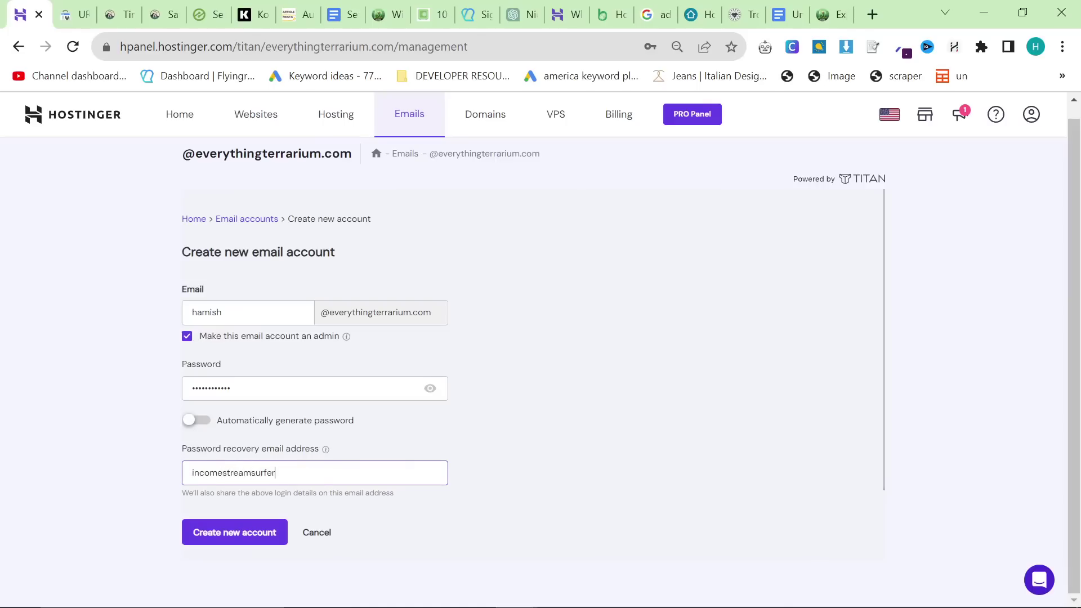
left_click(261, 524)
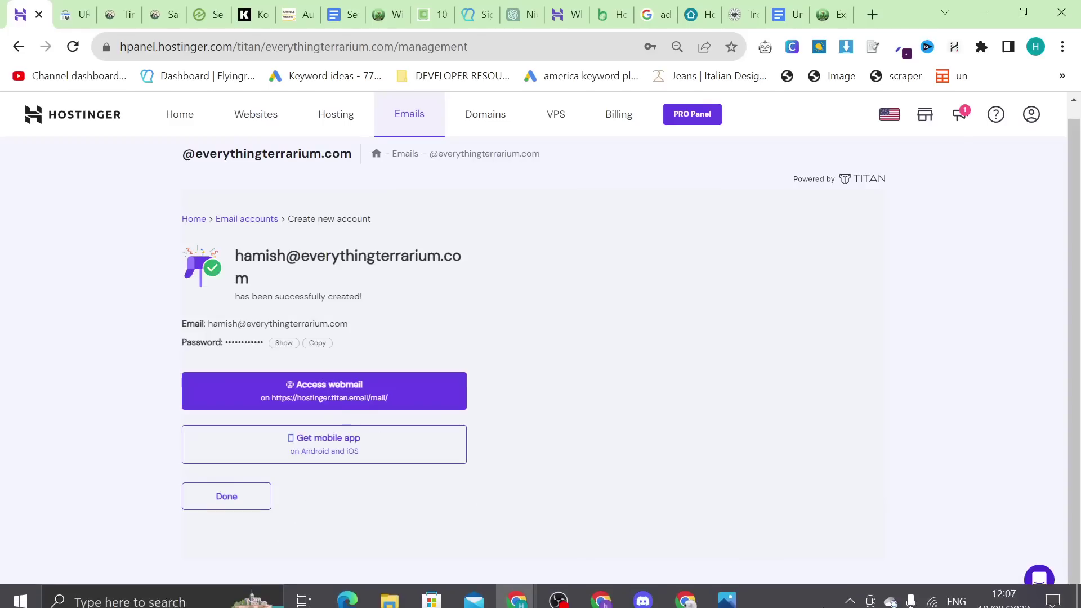
left_click_drag(235, 256, 253, 274)
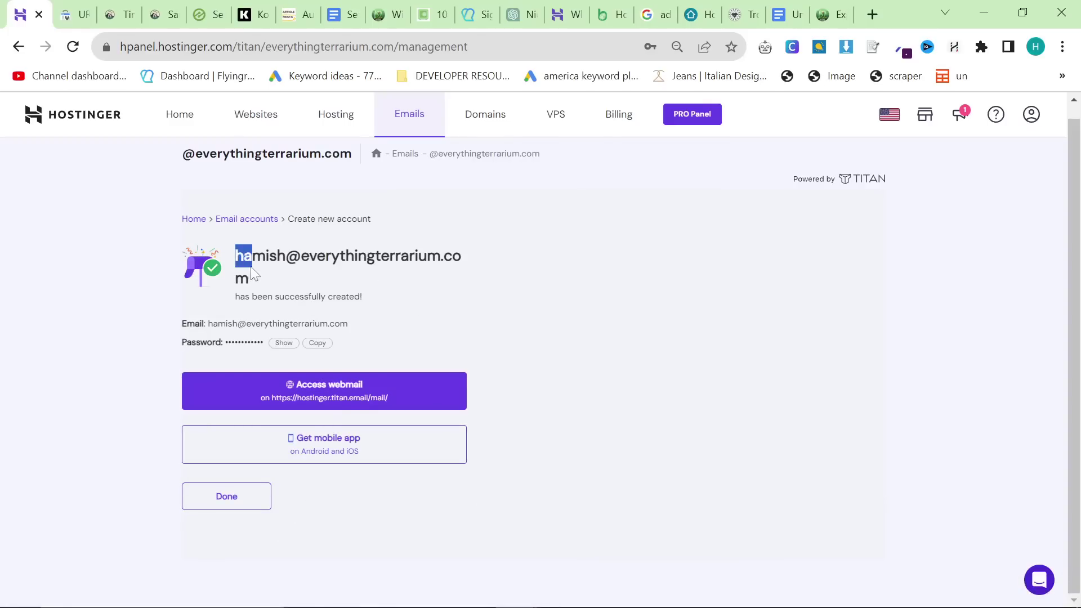
left_click(431, 14)
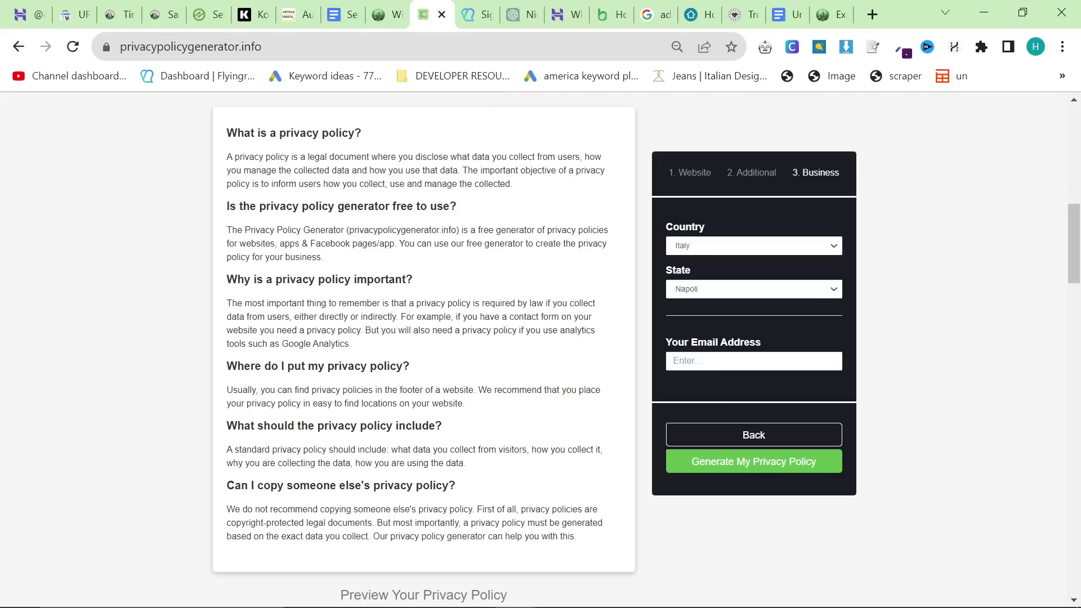
Step: Autofill the contact email, generate the everything terrarium privacy policy and copy its hosted link
left_click(732, 361)
left_click(743, 442)
left_click(792, 471)
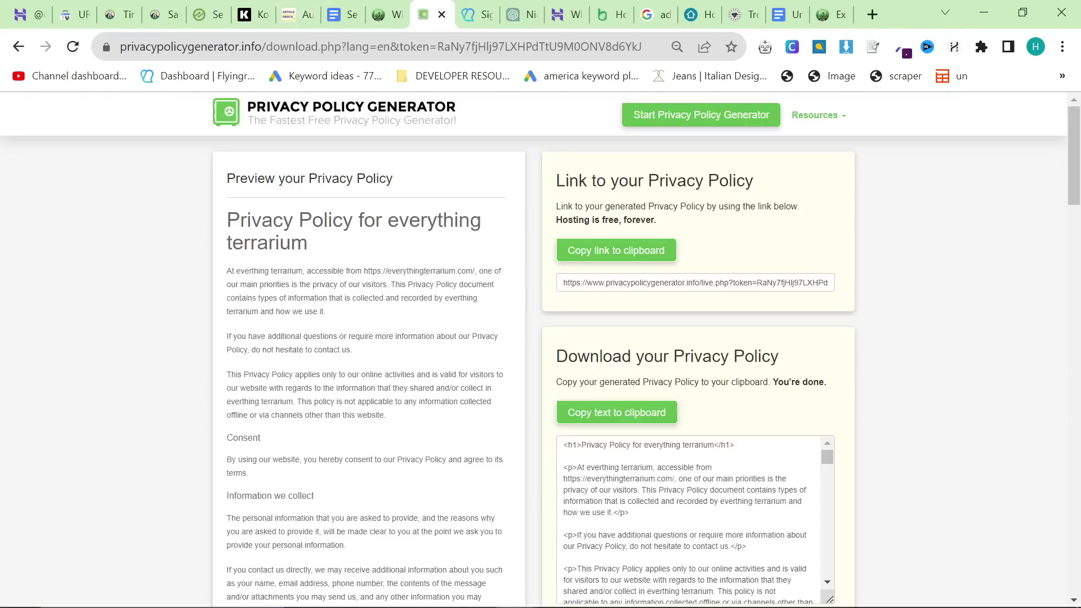
left_click(595, 263)
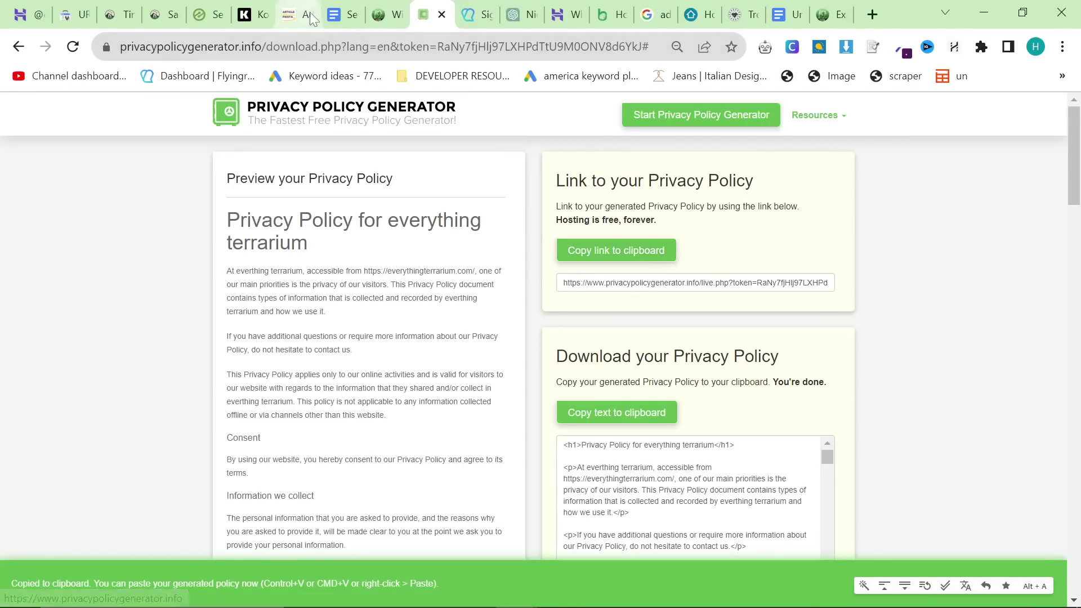
left_click(378, 9)
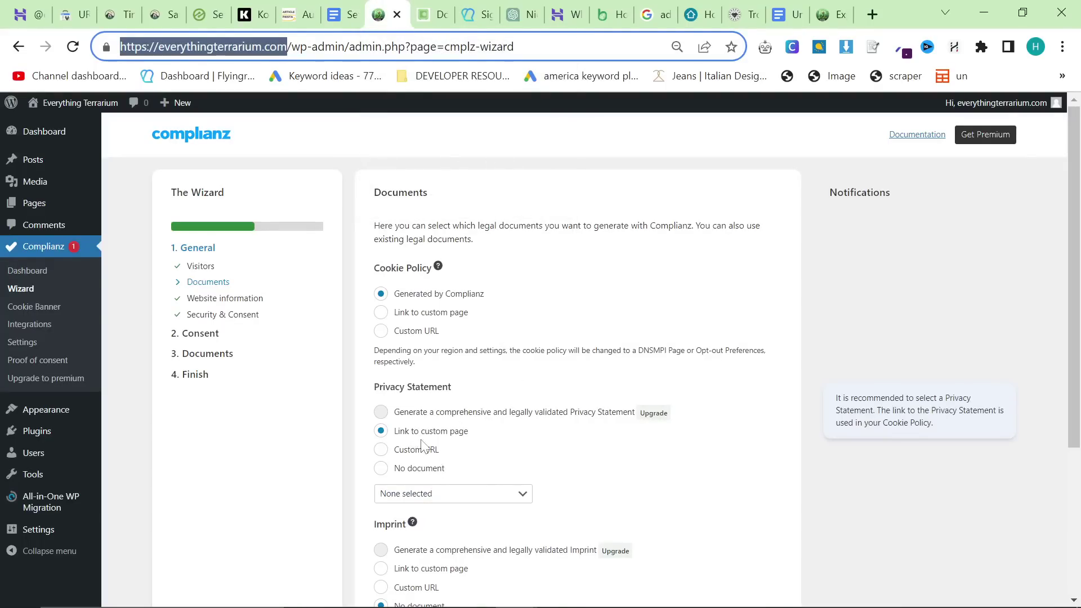
Step: Switch the Privacy Statement to Custom URL and paste the copied policy link
scroll(423, 447, "down", 1)
left_click(438, 411)
left_click(438, 414)
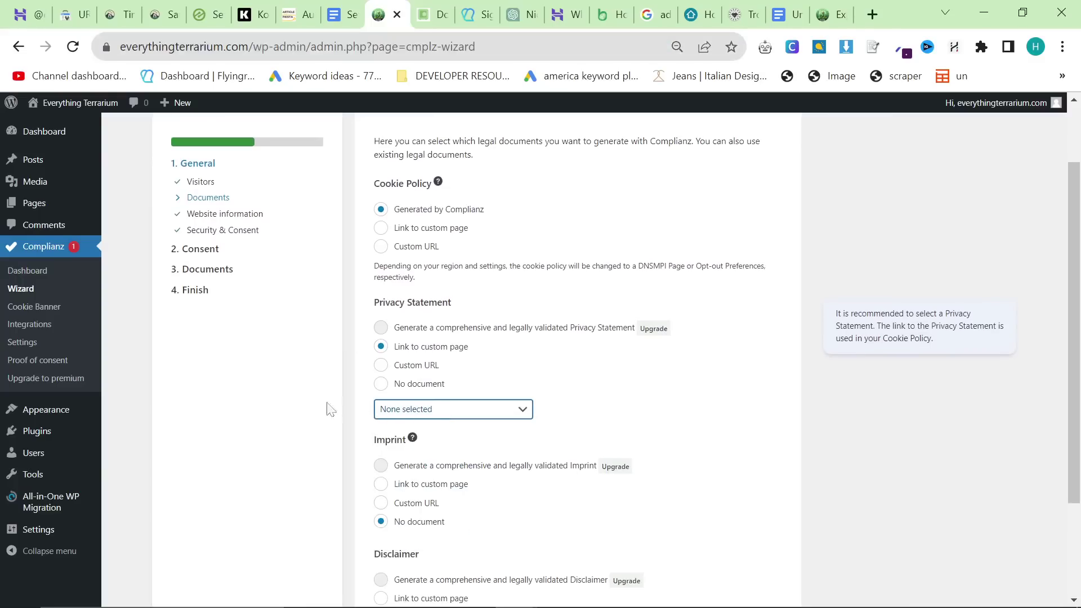
left_click(428, 365)
left_click(434, 409)
key("ctrl+v")
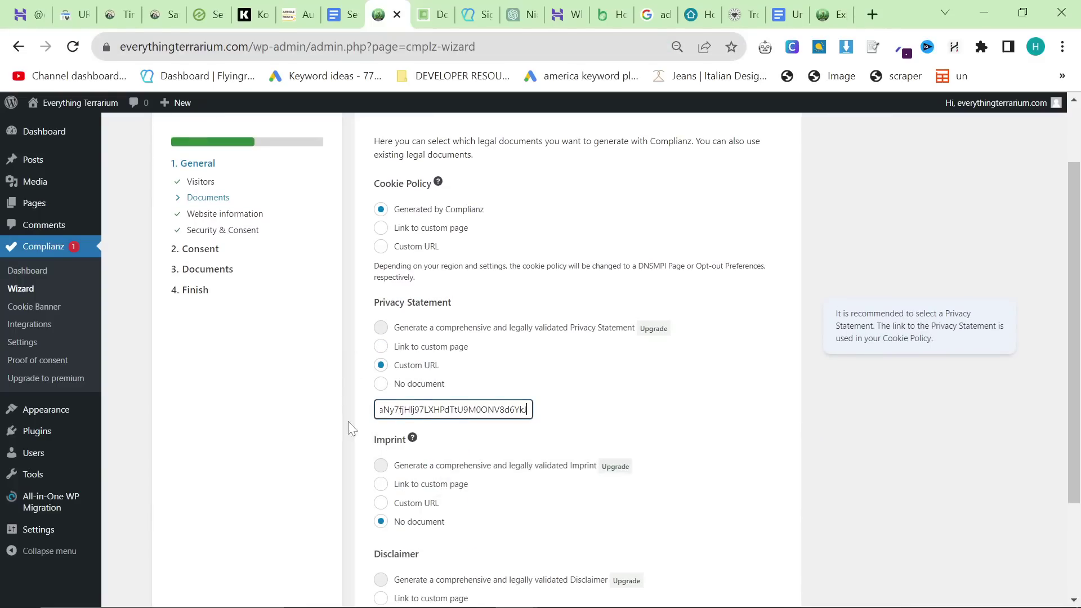
left_click(340, 429)
left_click_drag(459, 410, 280, 394)
left_click(543, 358)
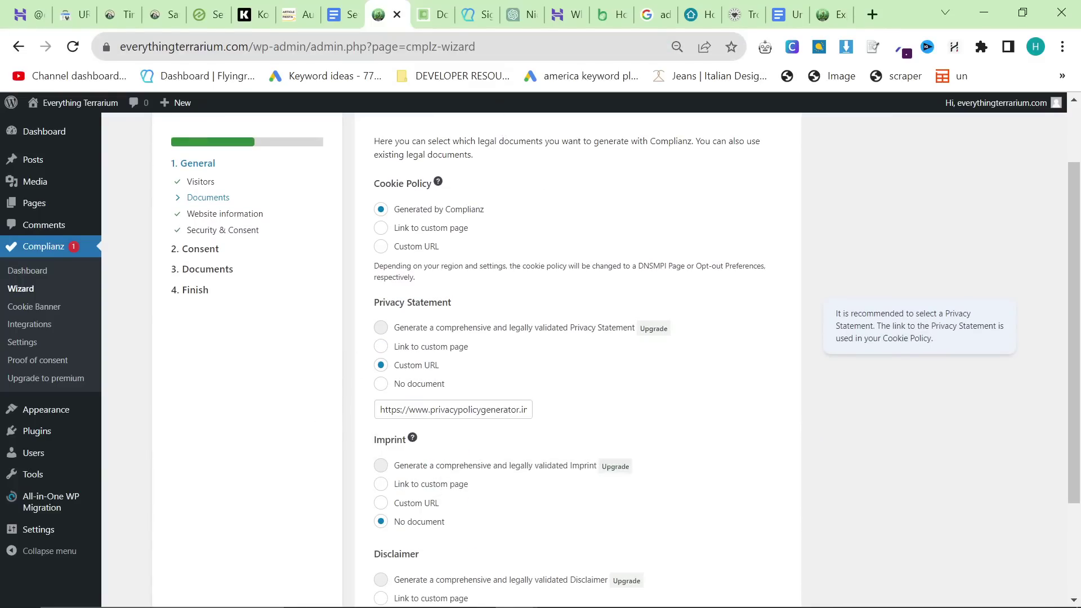
Step: Copy the hosted privacy policy link again from the generator page
left_click(434, 15)
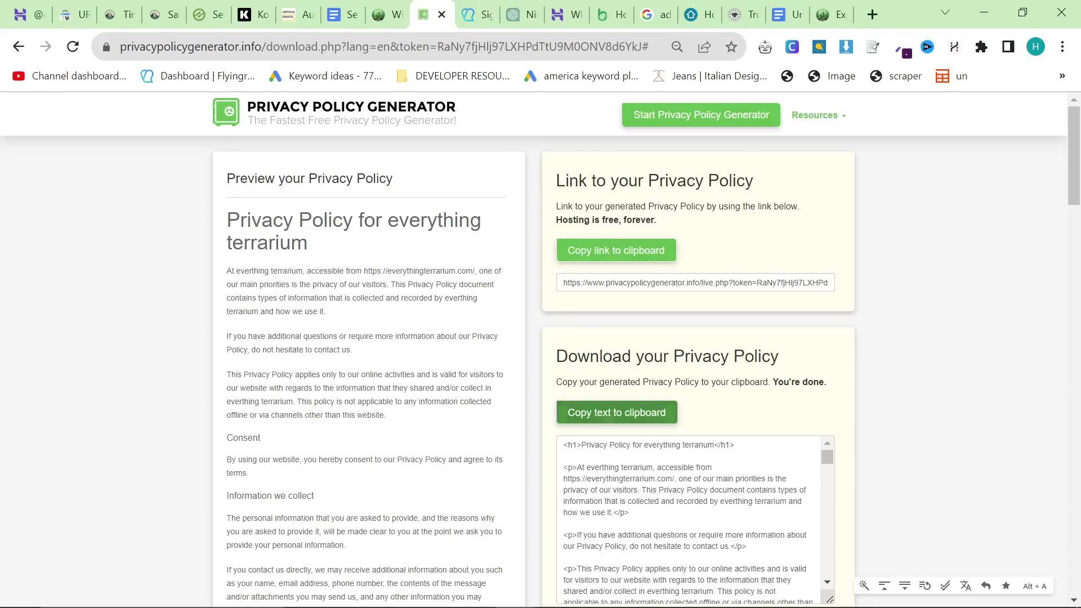
scroll(687, 507, "down", 18)
scroll(687, 507, "up", 10)
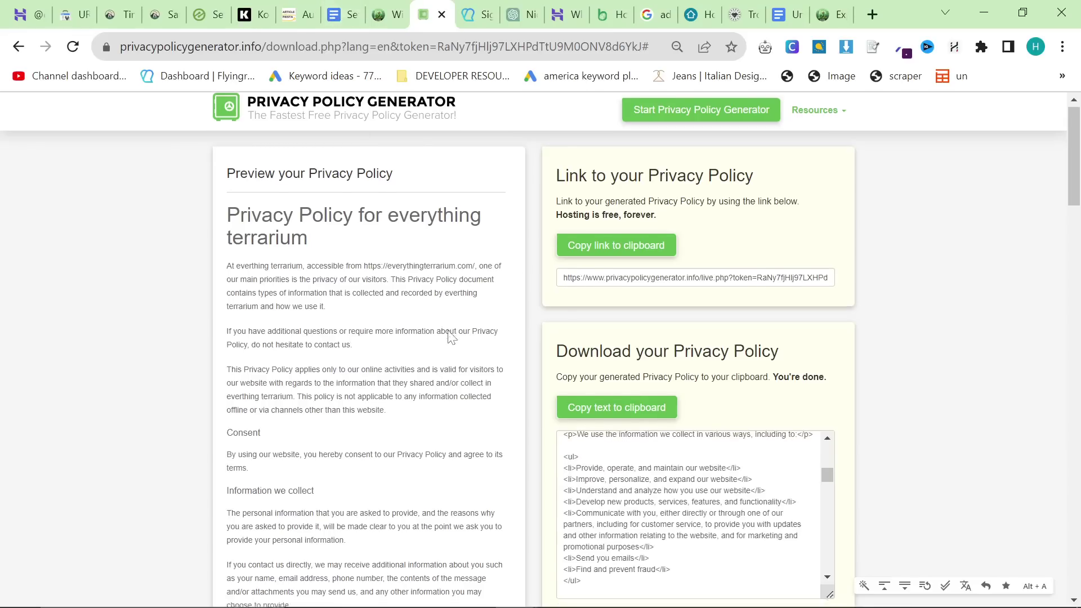
scroll(447, 338, "down", 3)
left_click(603, 245)
left_click(600, 245)
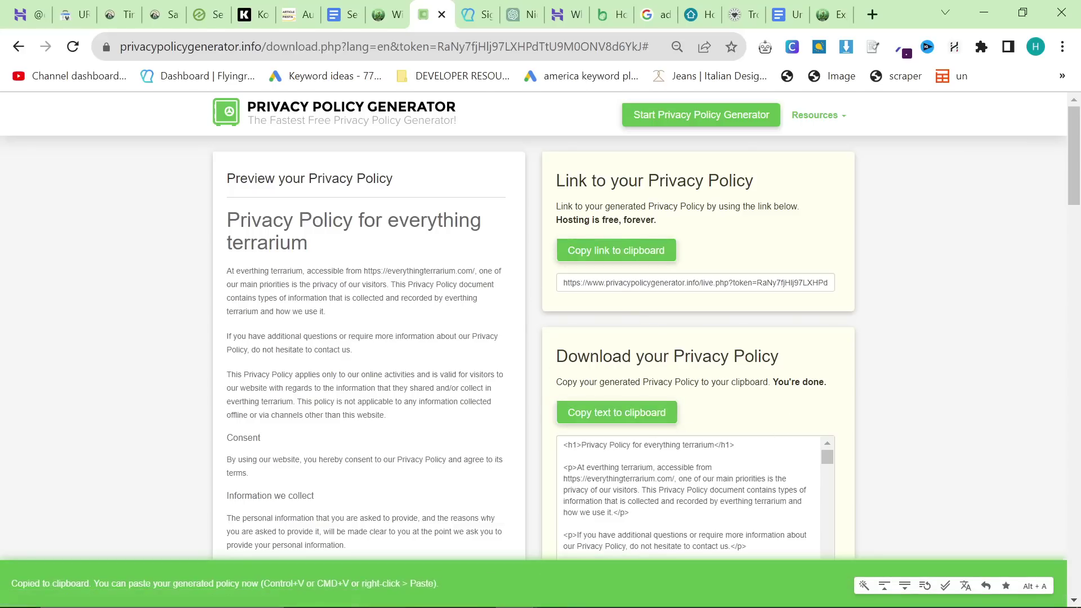
left_click(626, 254)
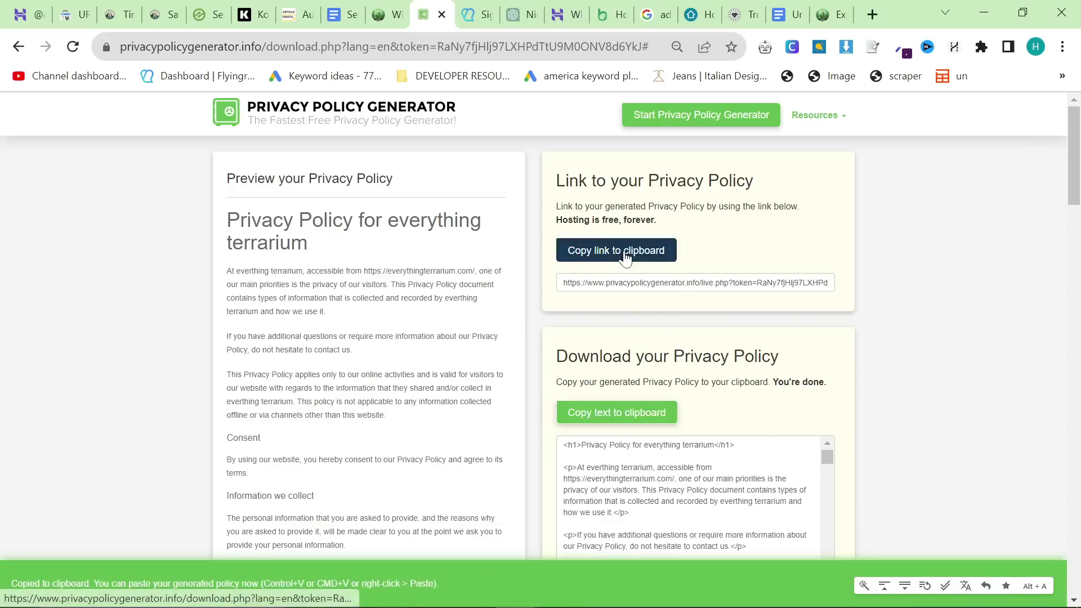
left_click(653, 283)
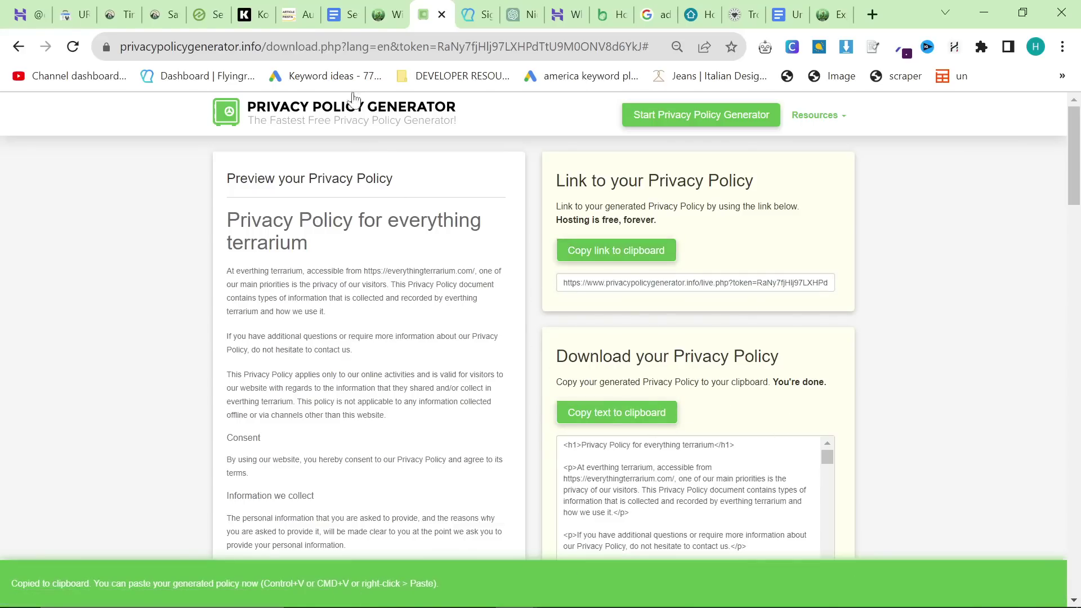
Step: Save the Documents step in the Complianz wizard and continue
left_click(388, 14)
scroll(475, 417, "down", 2)
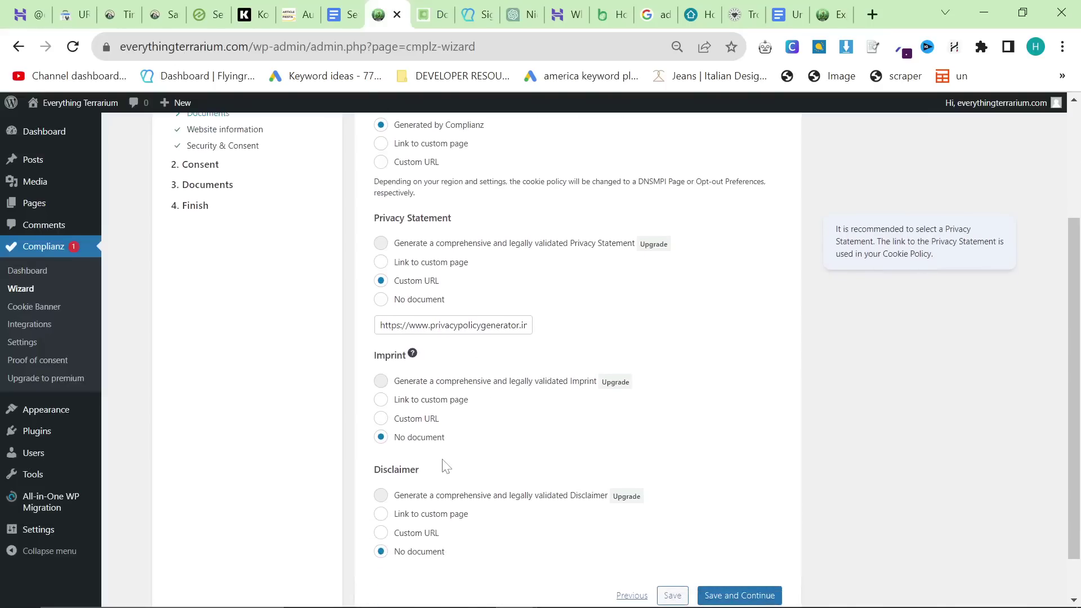
scroll(442, 464, "down", 1)
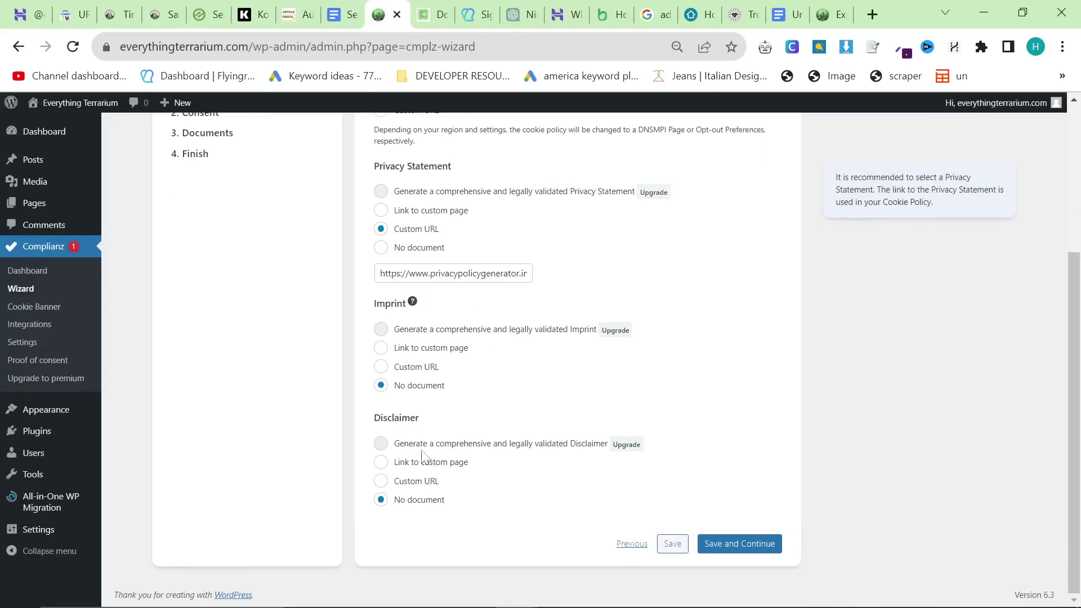
mouse_move(414, 303)
left_click(739, 543)
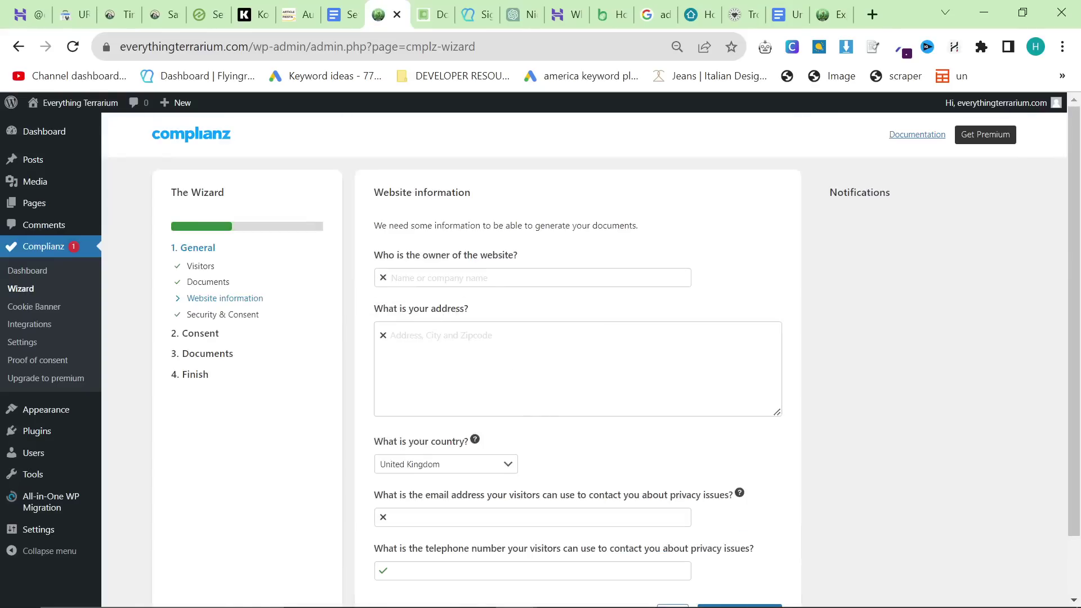
Step: Enter the website owner's name and continue past the Security & Consent and cookie scan steps
left_click(571, 278)
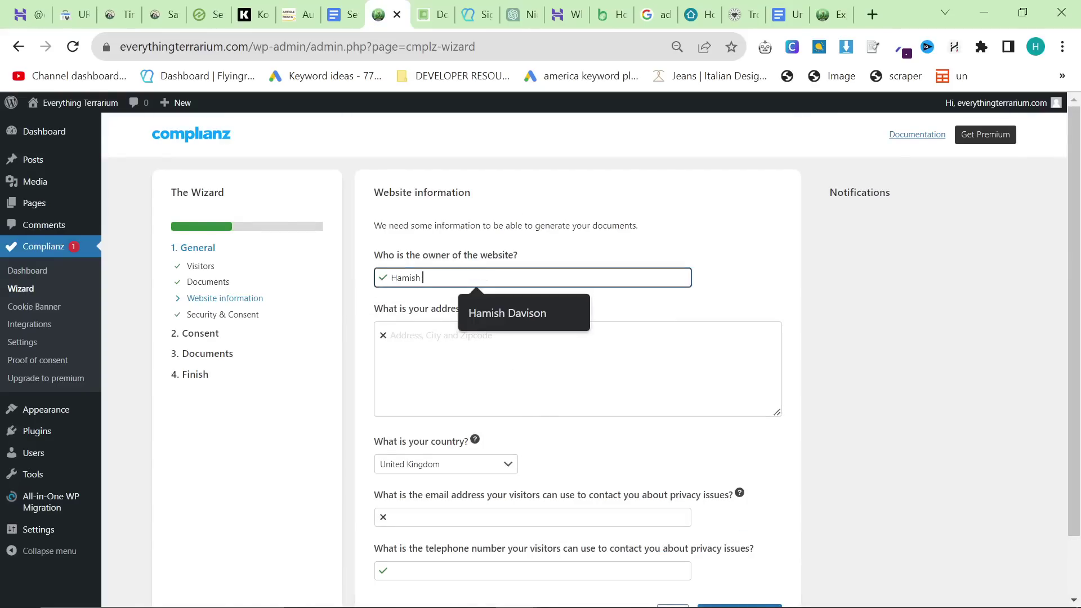
left_click(819, 325)
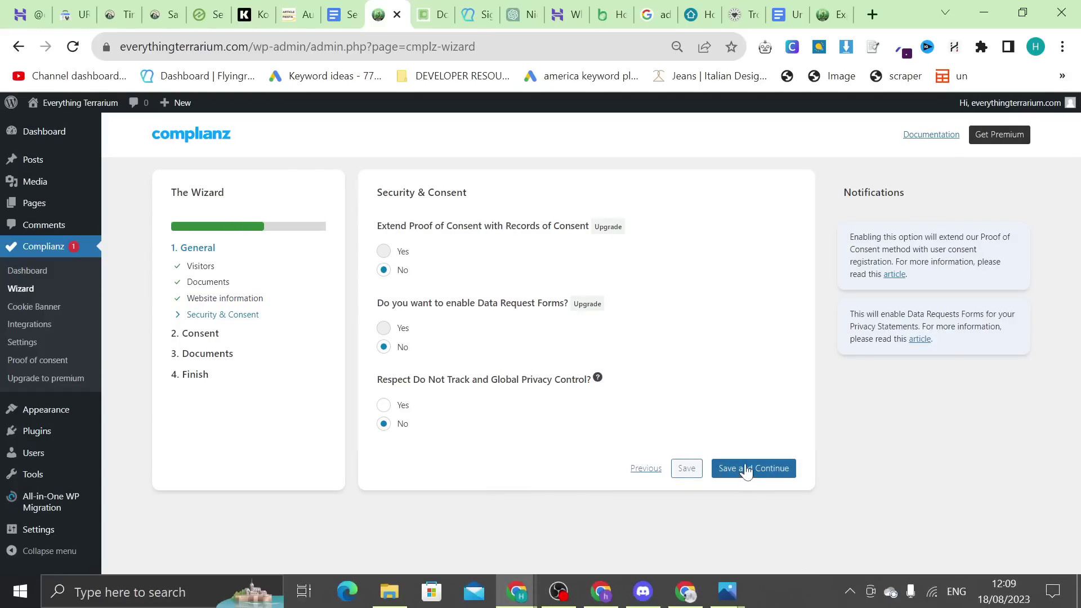
left_click(747, 470)
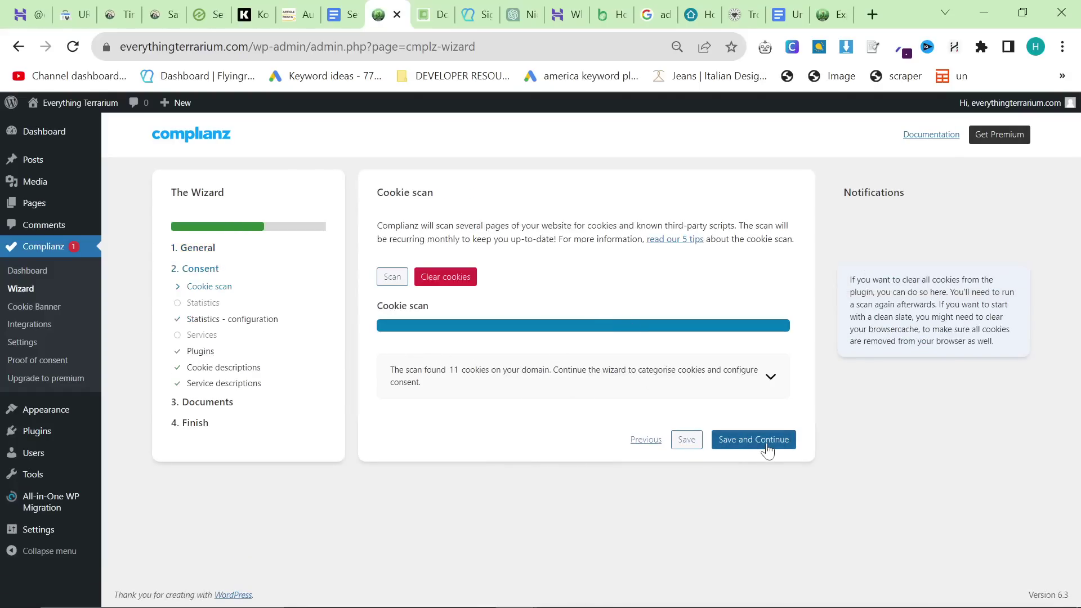
left_click(766, 442)
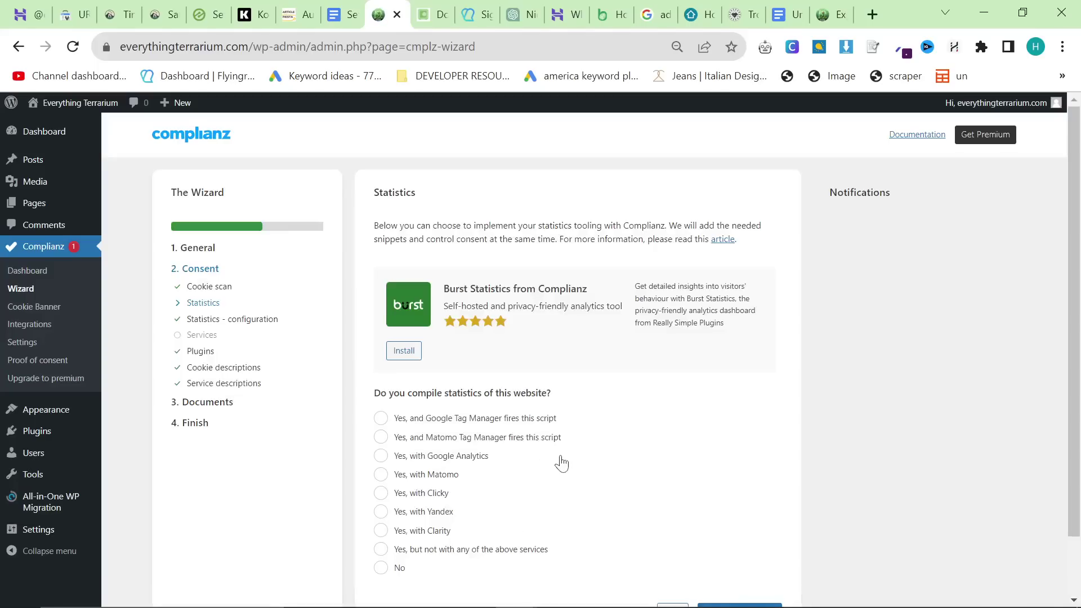
Step: Choose Google Analytics for statistics, tick all three Google options, and save twice
scroll(561, 464, "down", 2)
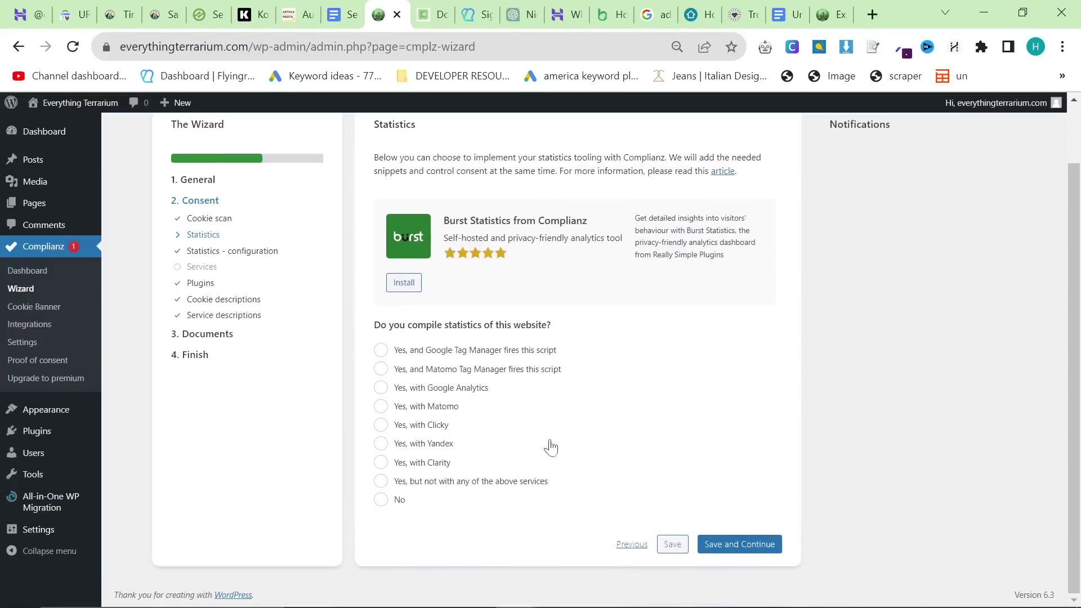
left_click(405, 371)
left_click(414, 358)
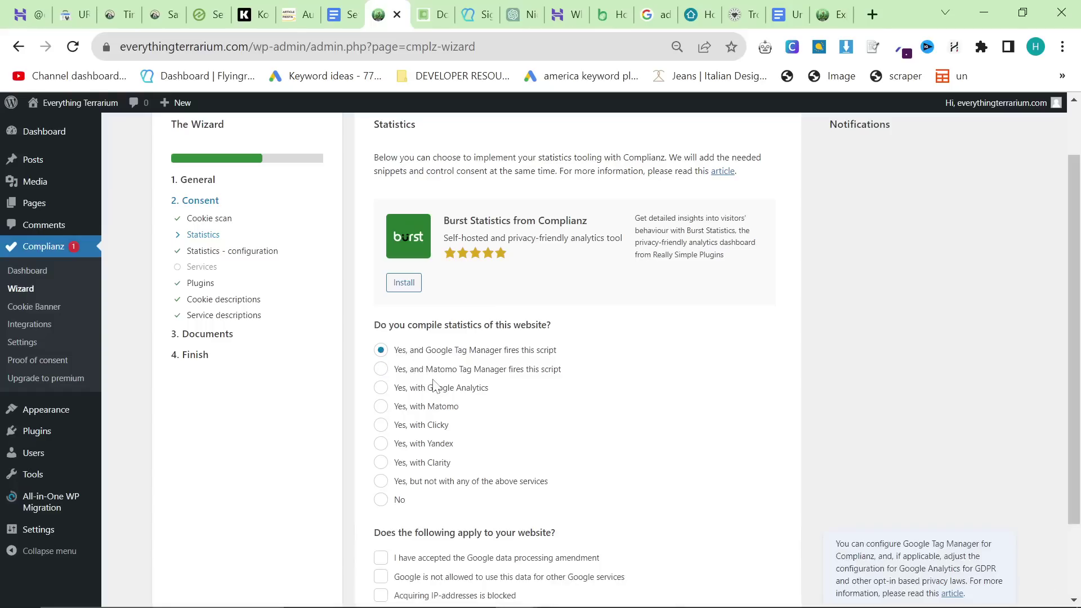
left_click(433, 390)
scroll(462, 431, "down", 2)
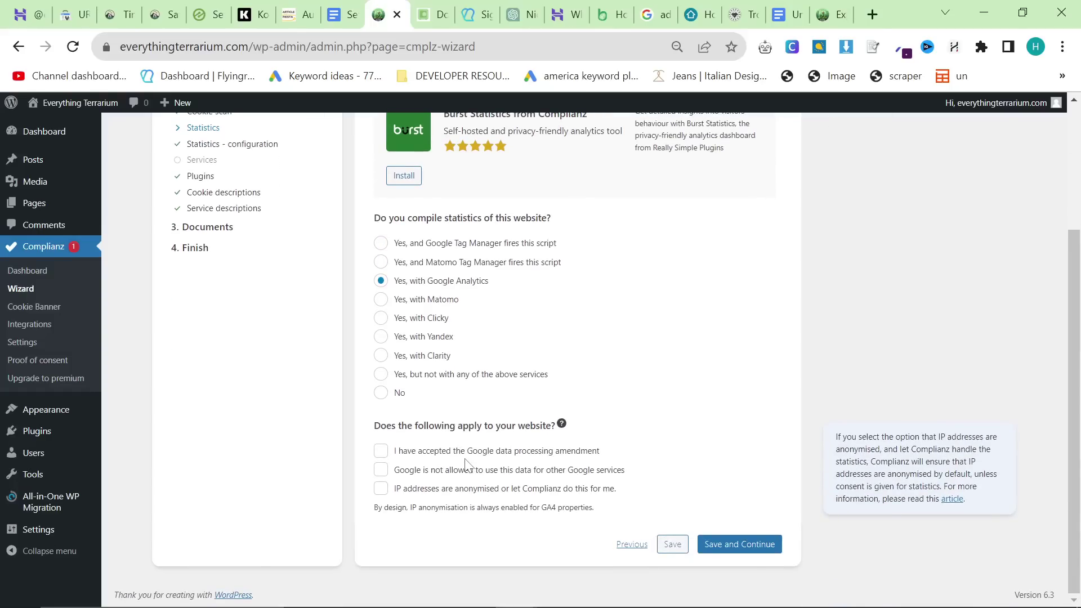
left_click(448, 456)
left_click(433, 471)
left_click(433, 489)
left_click(732, 545)
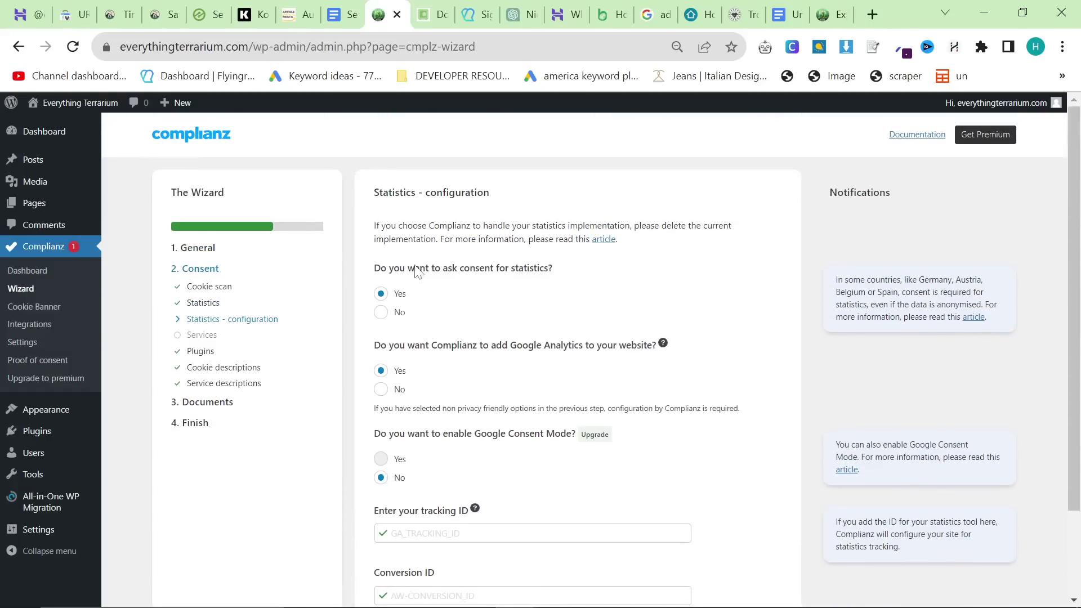
scroll(515, 366, "down", 2)
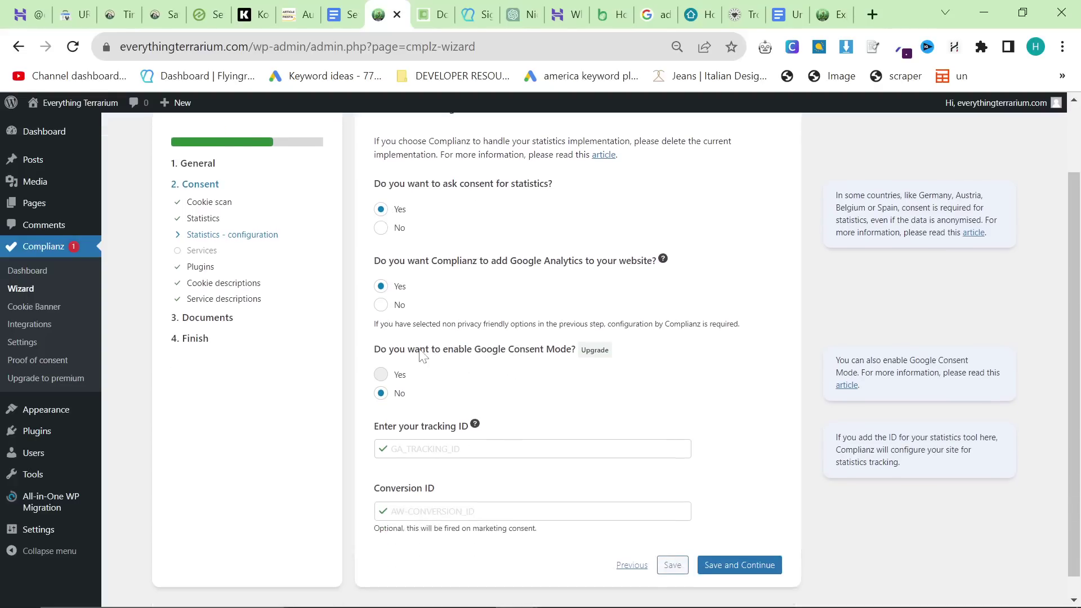
left_click(726, 570)
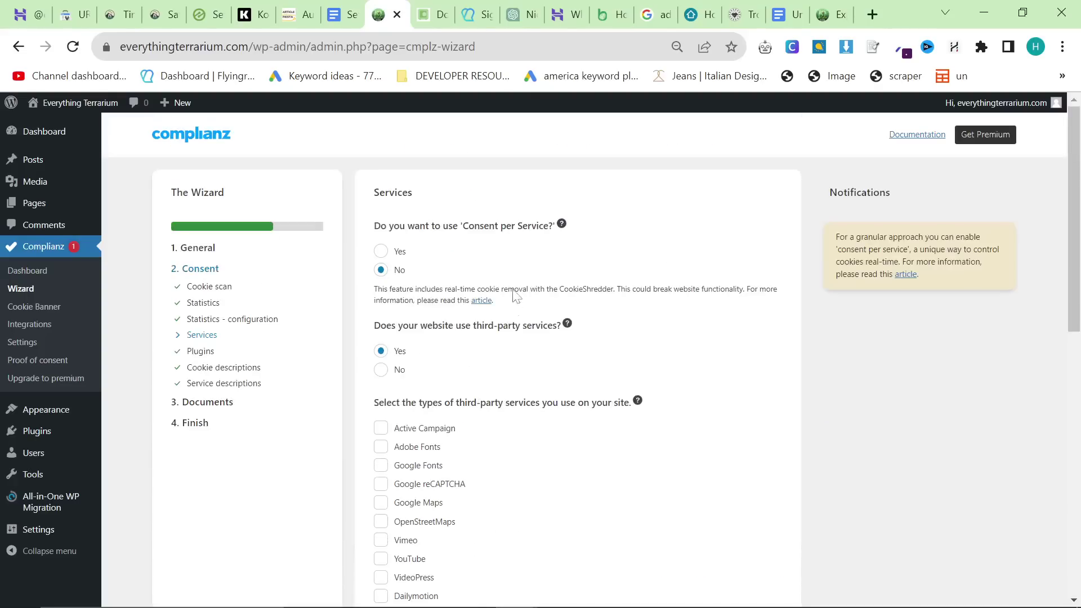
Step: Mark every third-party service, from Active Campaign to Microsoft Ads, as used
scroll(543, 287, "down", 2)
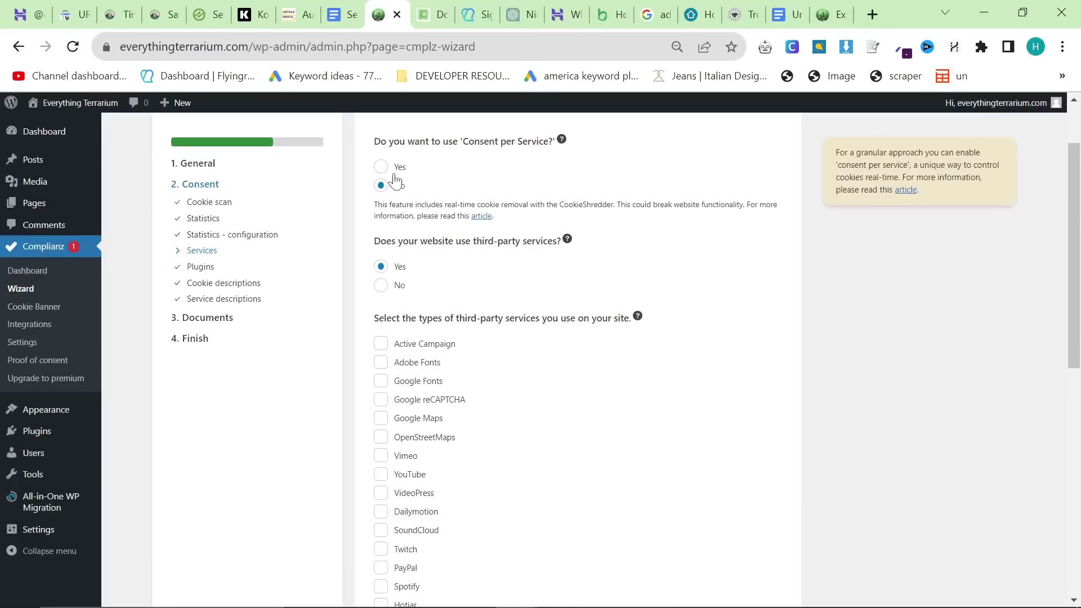
left_click(419, 345)
left_click(418, 363)
left_click(418, 382)
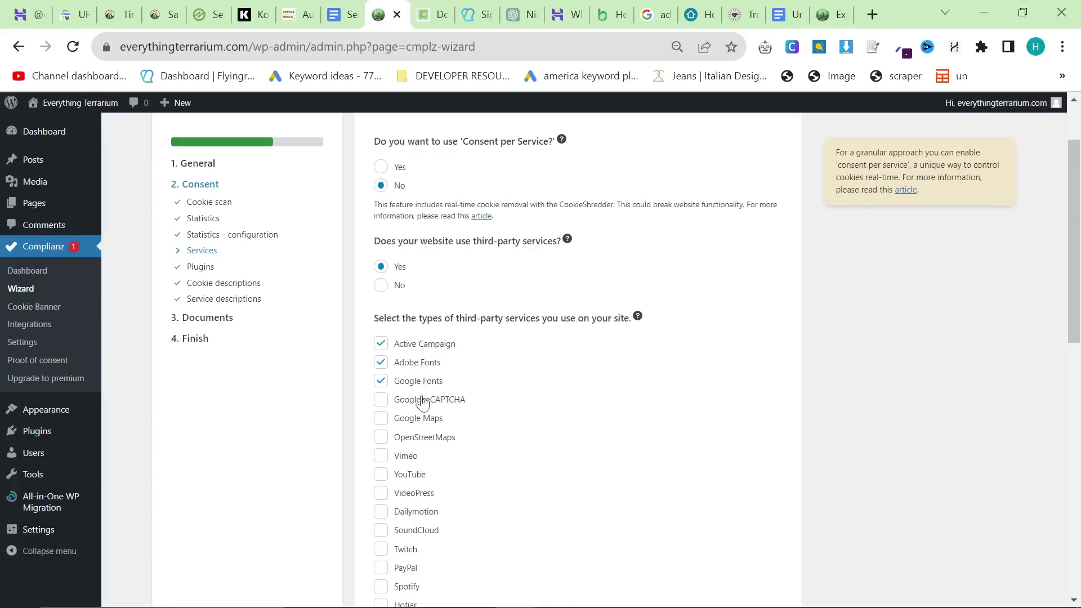
left_click(420, 400)
left_click(425, 440)
left_click(414, 456)
scroll(413, 404, "down", 3)
left_click(413, 307)
left_click(412, 325)
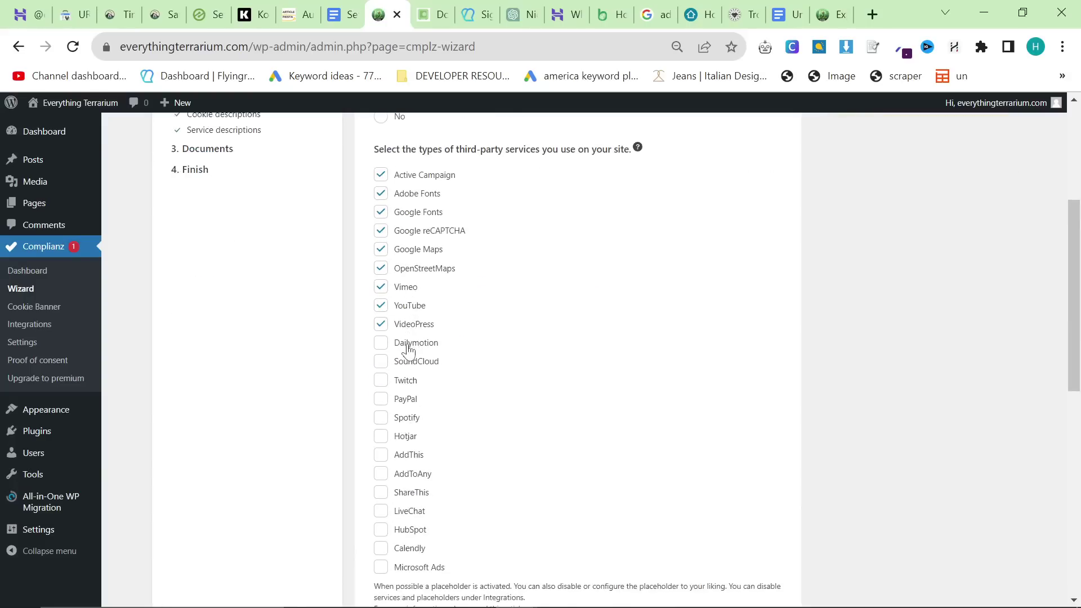
left_click(412, 344)
left_click(412, 362)
left_click(408, 382)
left_click(409, 401)
left_click(407, 420)
left_click(403, 456)
left_click(401, 475)
left_click(401, 493)
left_click(404, 532)
left_click(405, 549)
left_click(381, 568)
Step: Answer No to self-hosting Google Fonts and Yes to the HubSpot consent module
scroll(408, 574, "down", 6)
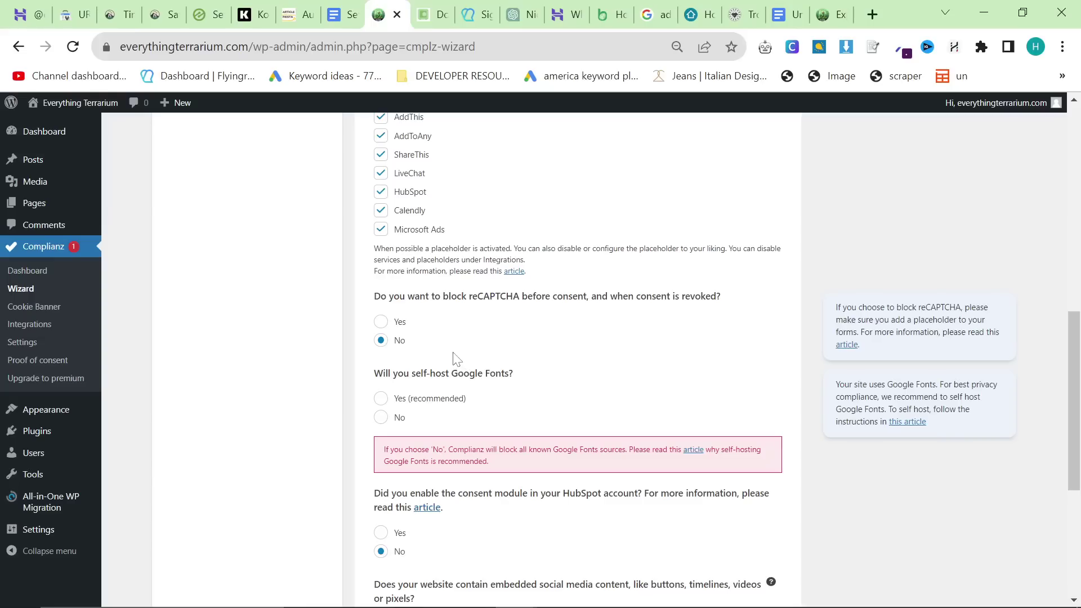
scroll(455, 358, "down", 2)
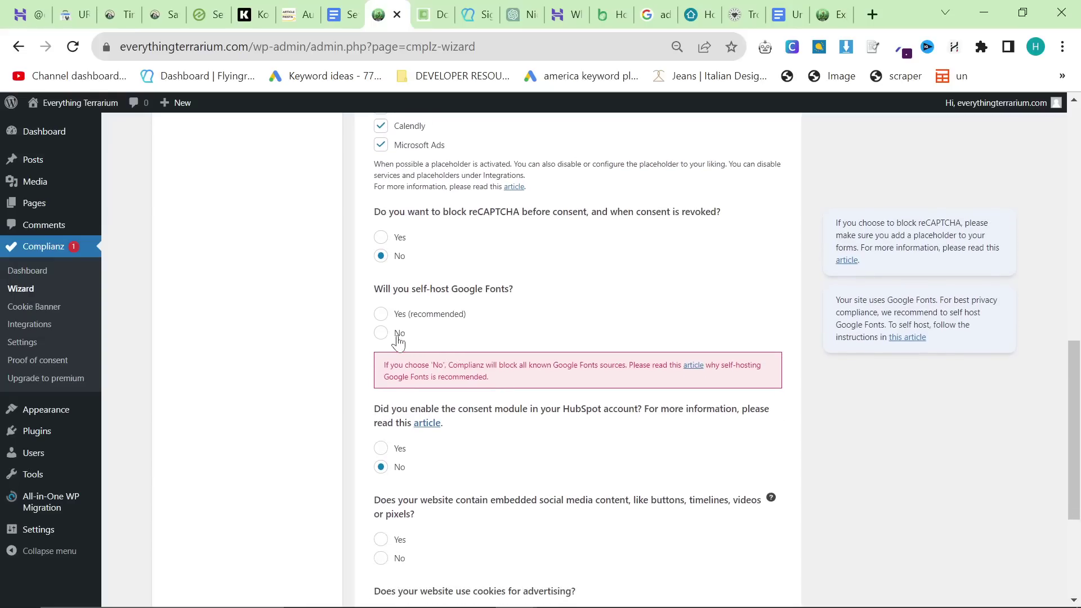
left_click(398, 337)
scroll(467, 411, "down", 3)
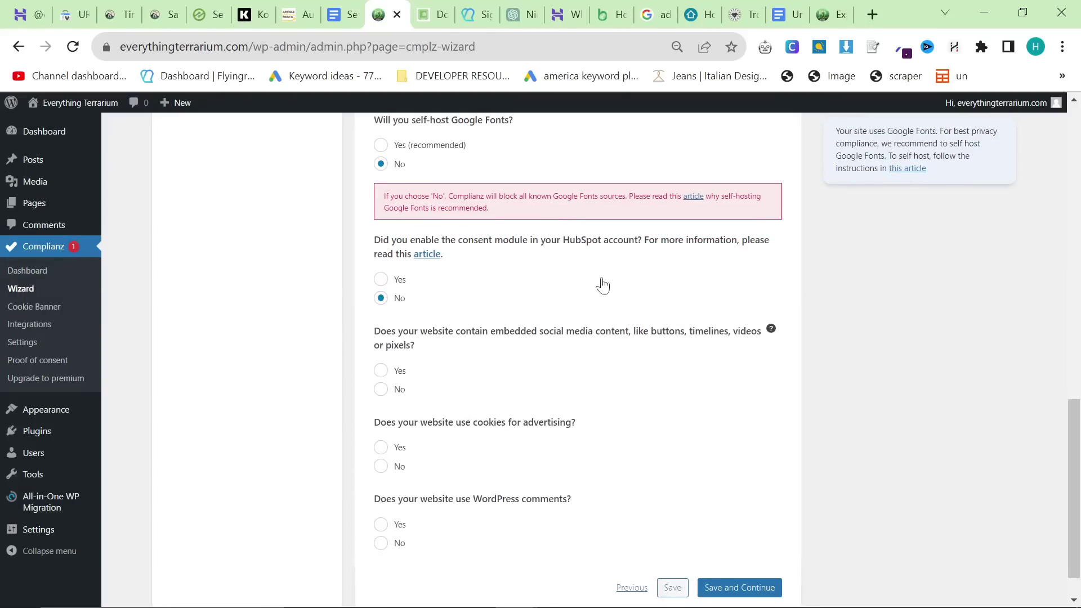
left_click(383, 281)
Step: Declare embedded social media: Facebook, Twitter, LinkedIn, WhatsApp, Instagram, TikTok, Disqus and Pinterest
scroll(364, 404, "down", 1)
left_click(382, 328)
left_click(382, 404)
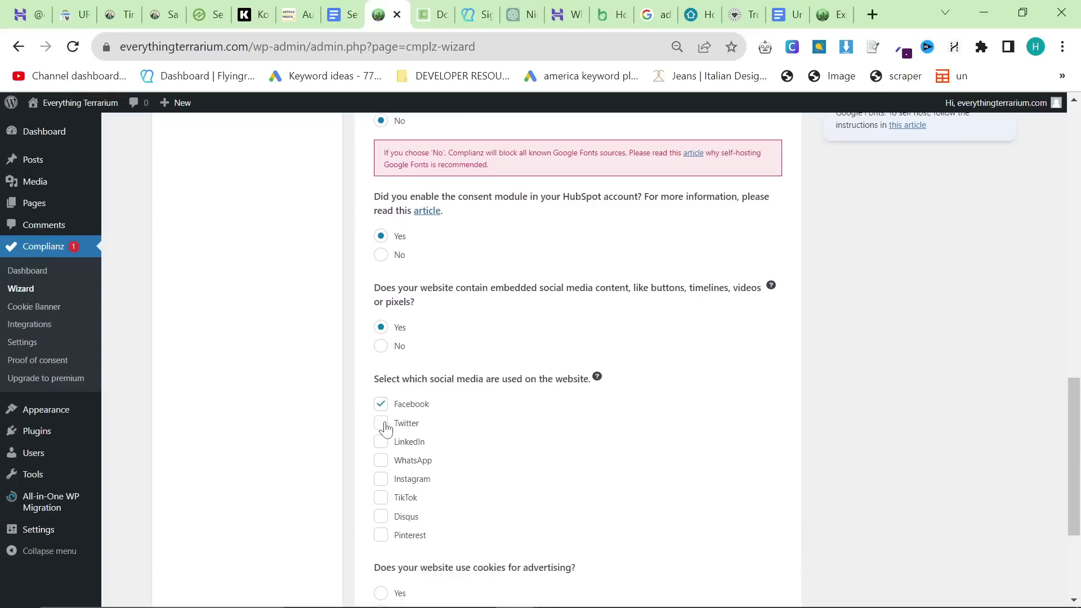
left_click(383, 423)
left_click(383, 442)
left_click(382, 461)
left_click(382, 479)
left_click(383, 498)
left_click(383, 516)
left_click(382, 535)
Step: Confirm advertising cookies and WordPress comments are used, then save the Services answers
scroll(388, 533, "down", 3)
left_click(382, 424)
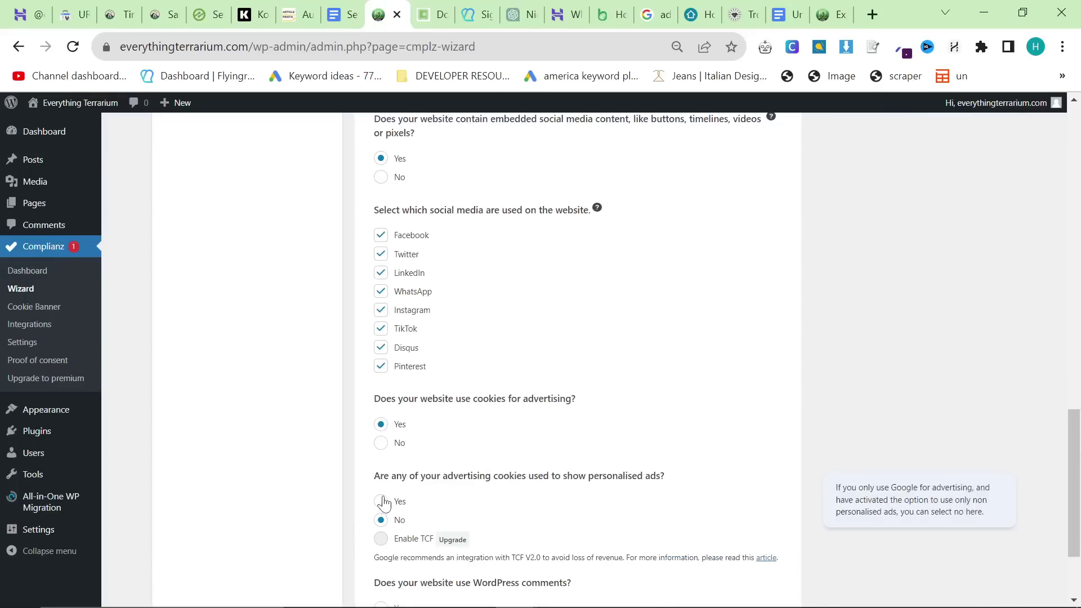
scroll(384, 503, "down", 3)
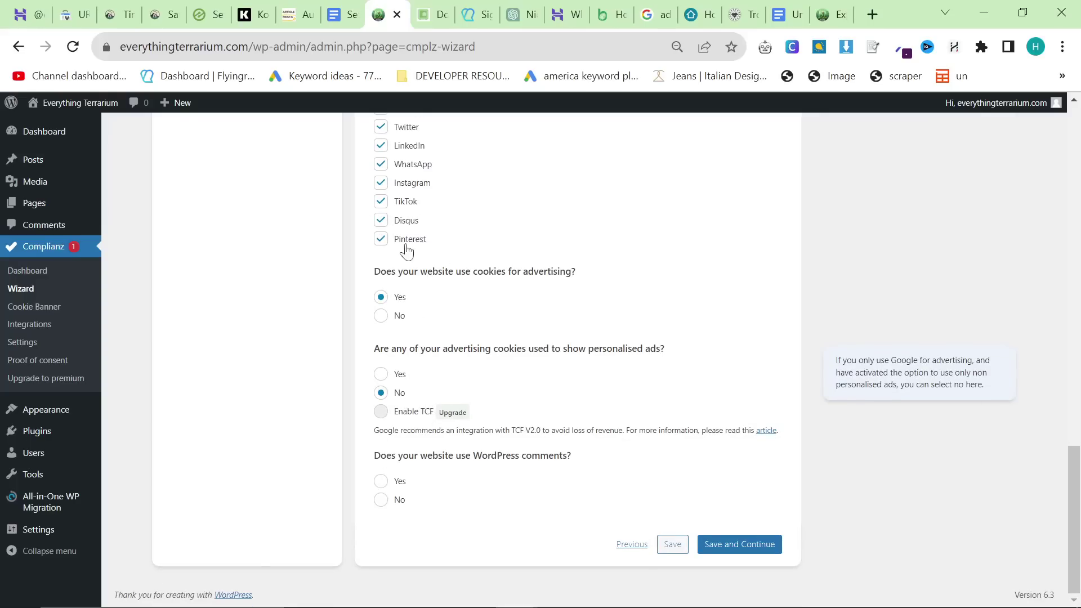
left_click(381, 481)
scroll(373, 449, "down", 2)
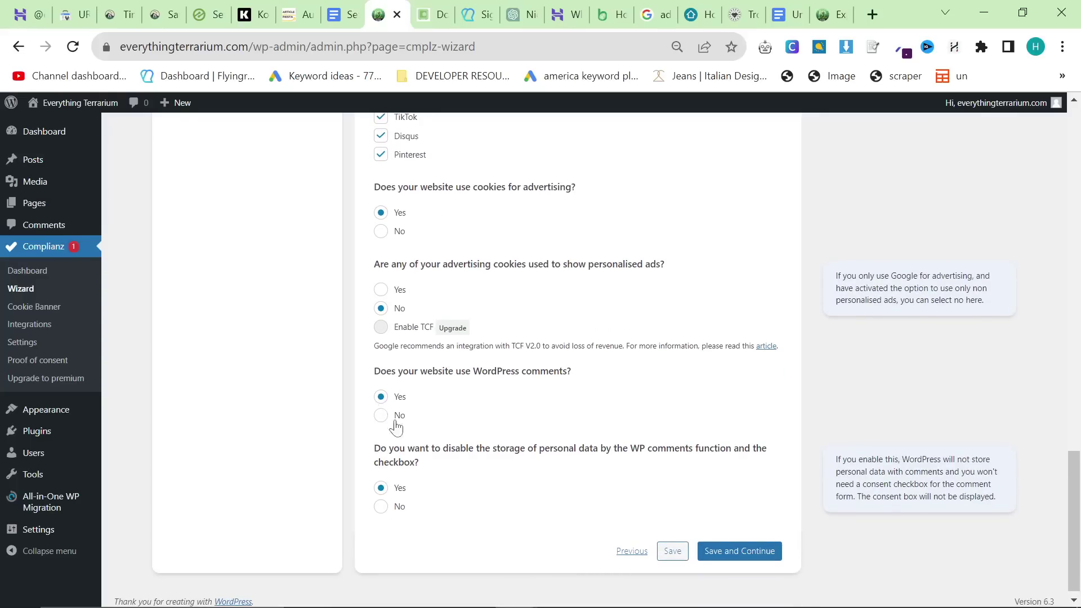
left_click(732, 555)
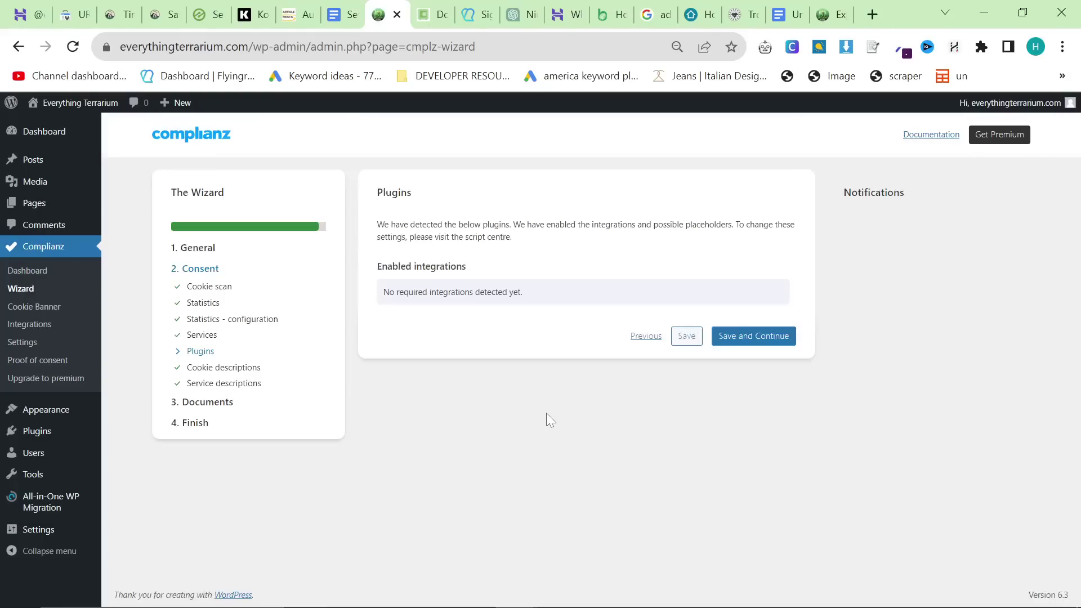
Step: Continue past the Plugins step and save the cookie and service descriptions
left_click(750, 336)
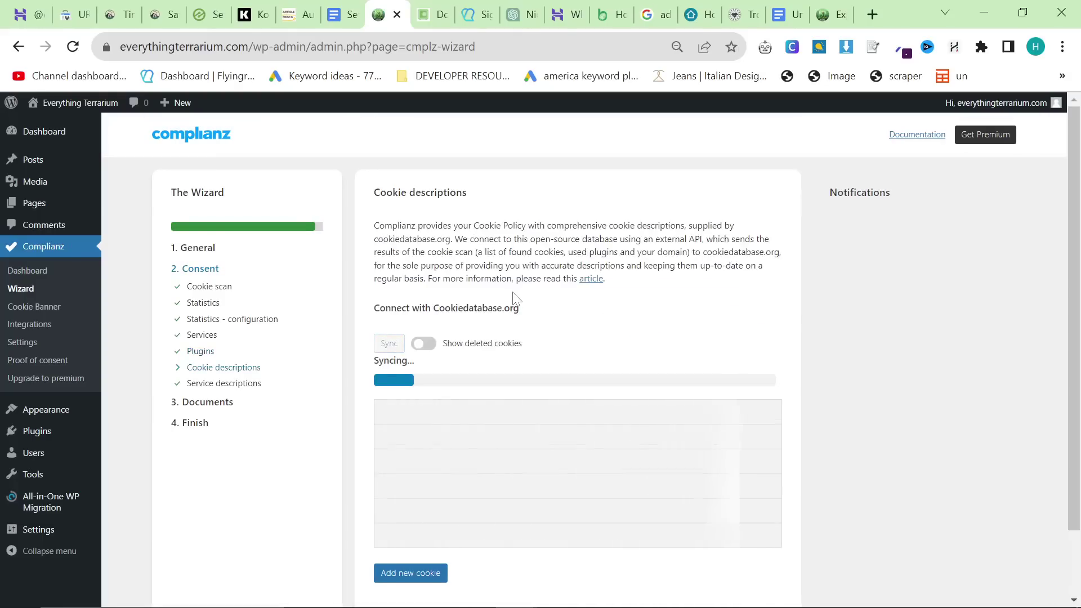
scroll(516, 299, "down", 2)
scroll(879, 409, "down", 15)
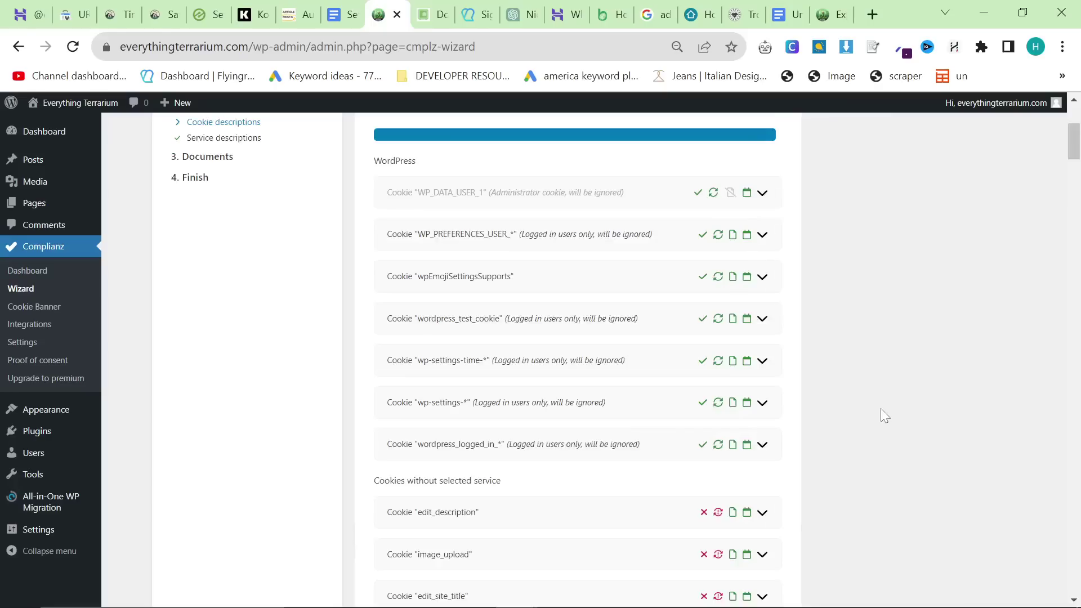
left_click_drag(1071, 256, 1072, 586)
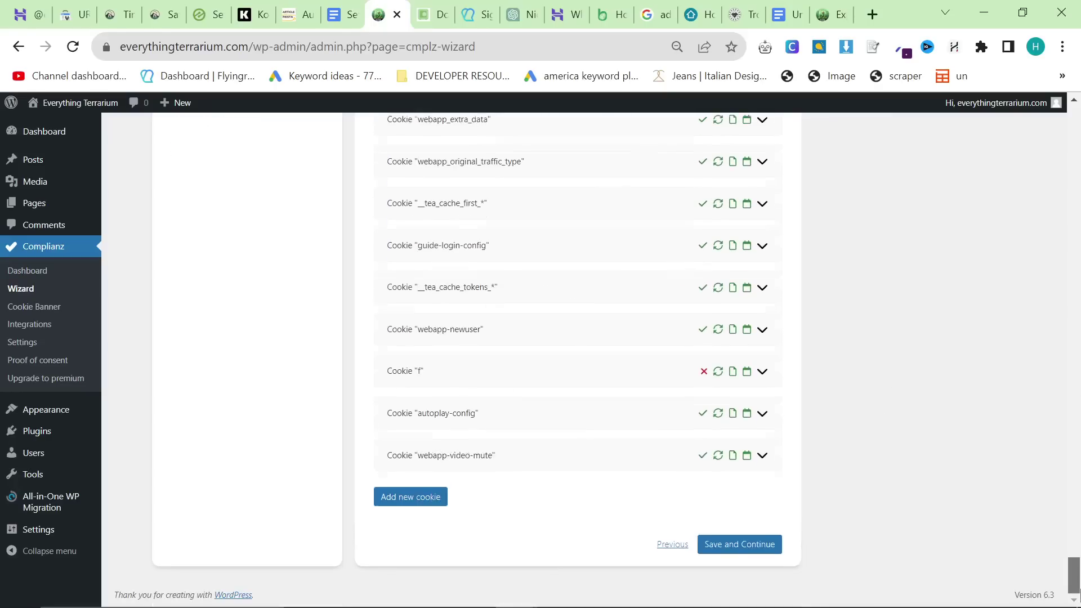
left_click(740, 547)
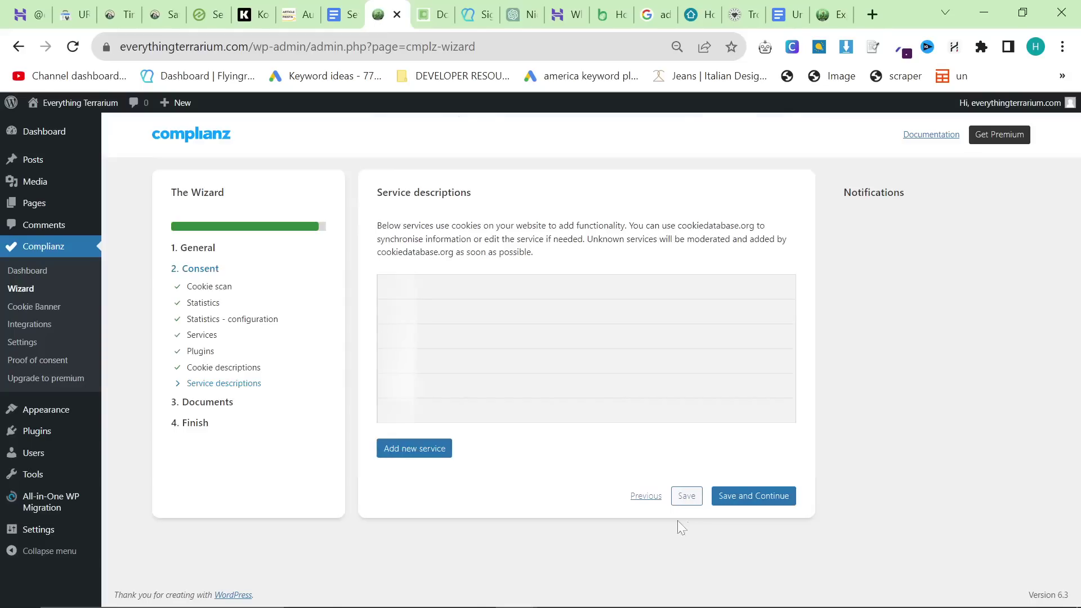
left_click_drag(1072, 180, 1072, 586)
left_click(770, 546)
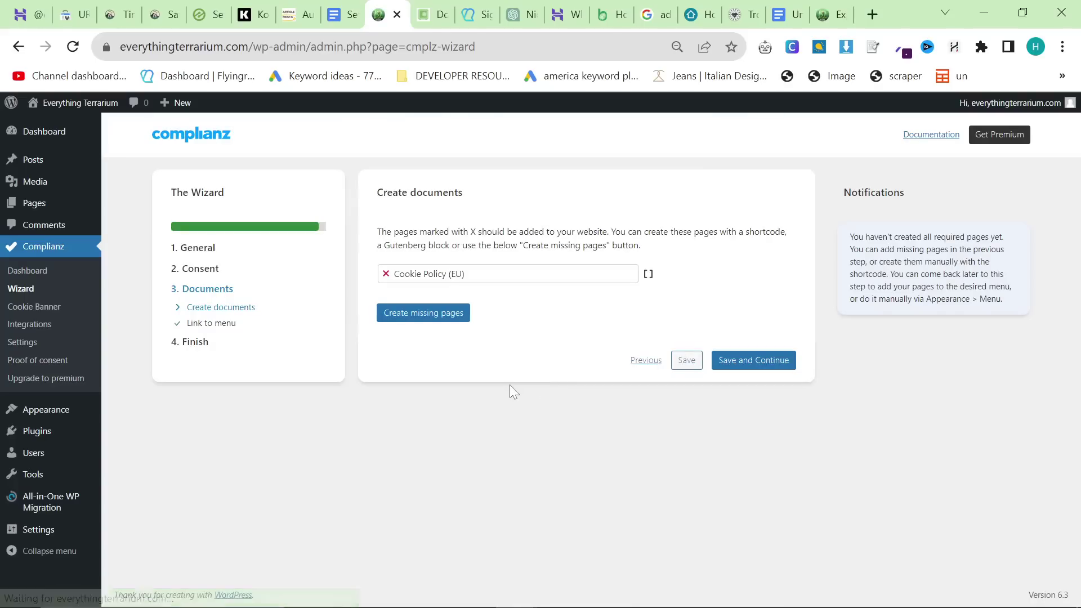
Step: Create the missing Cookie Policy (EU) page and continue past menu linking
left_click_drag(468, 274, 228, 259)
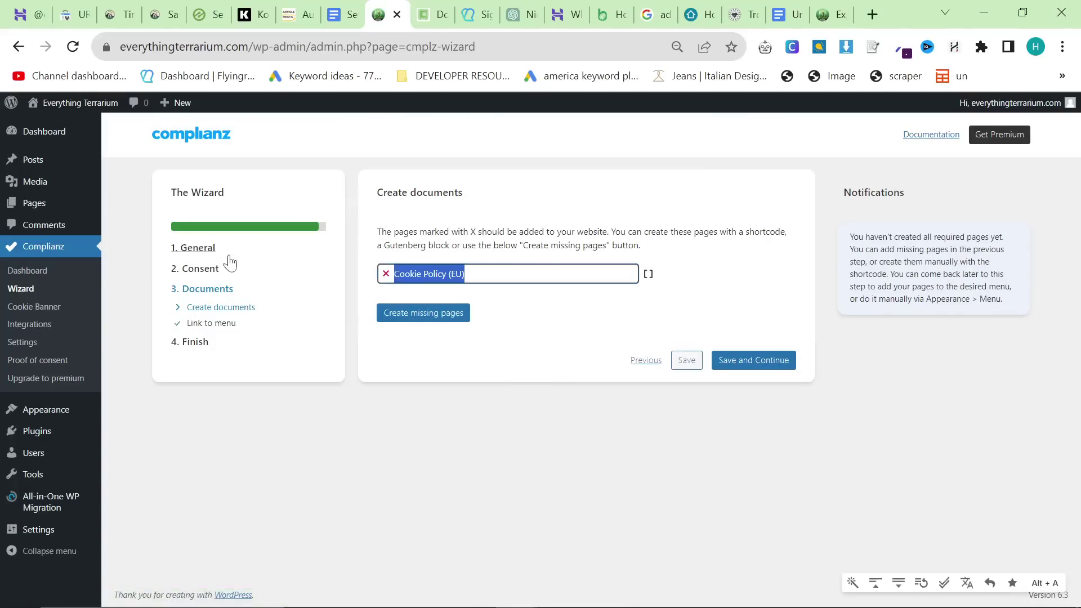
left_click(587, 248)
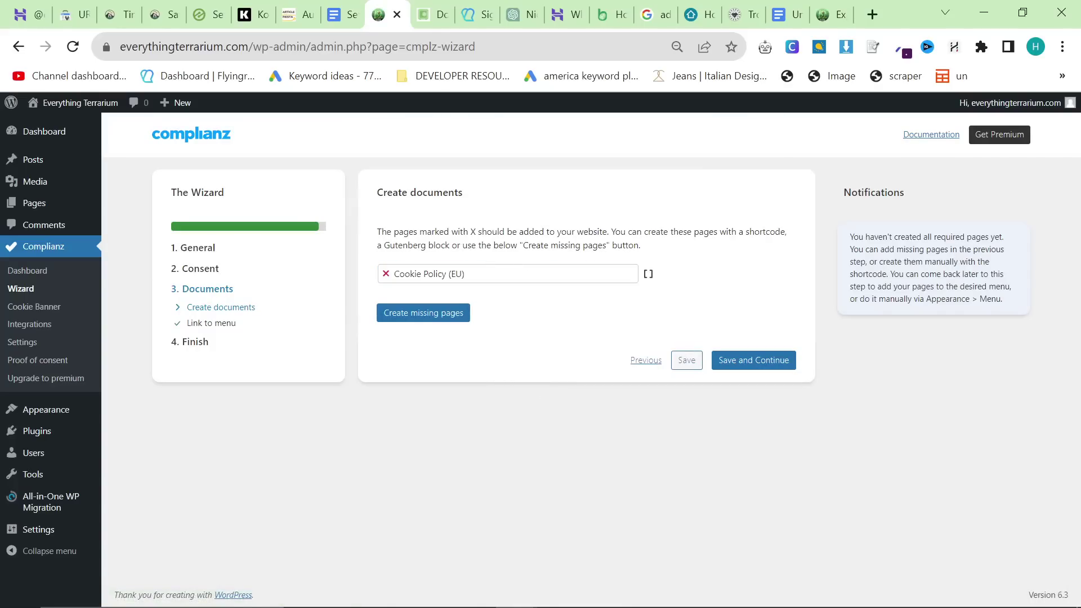
key("Tab")
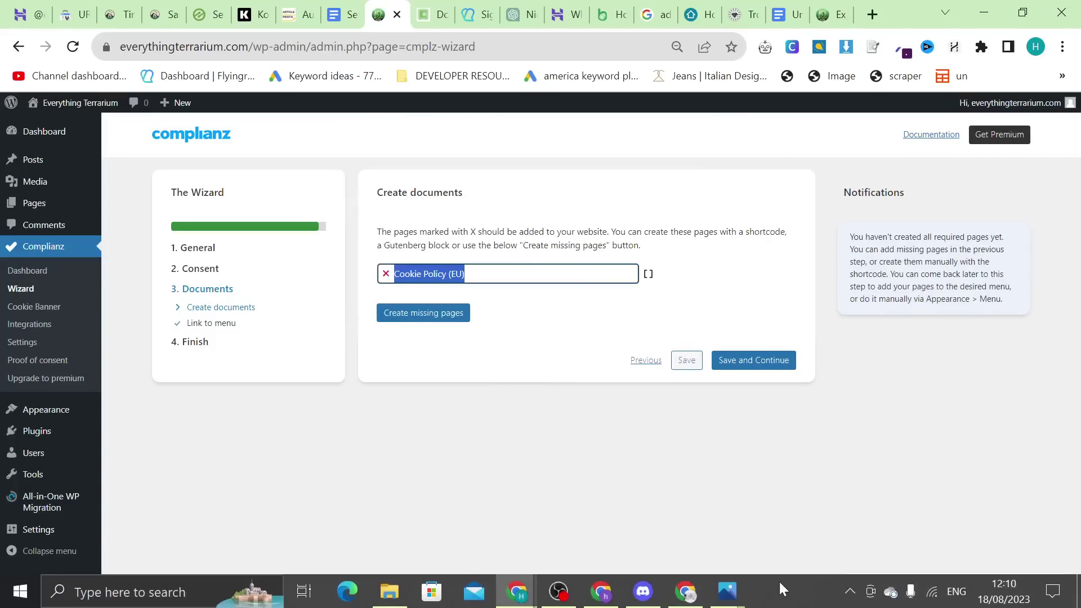
left_click(578, 192)
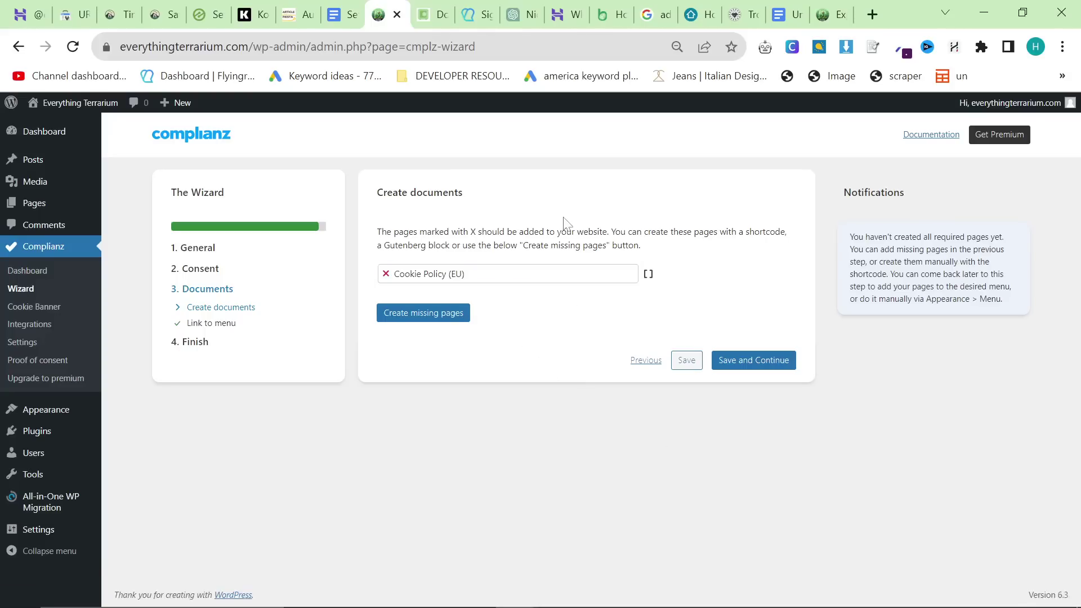
left_click(443, 314)
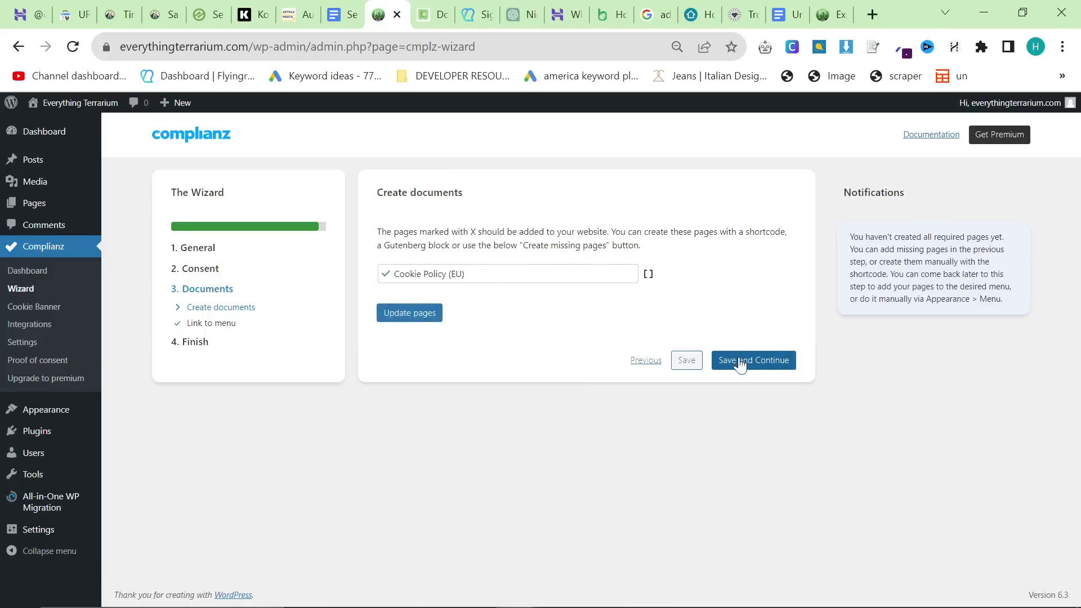
left_click(739, 364)
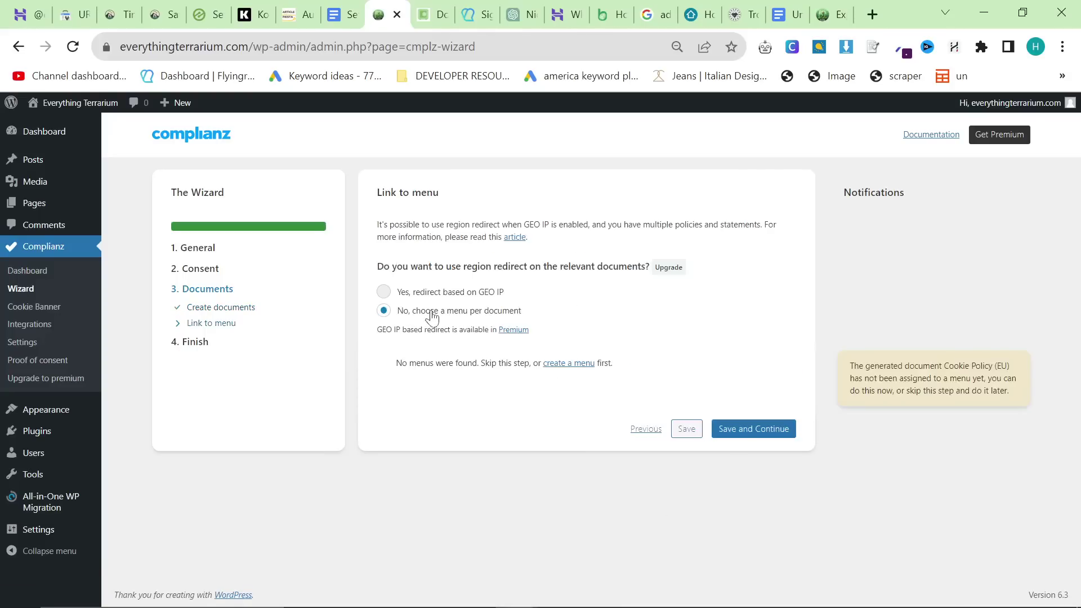
left_click(753, 424)
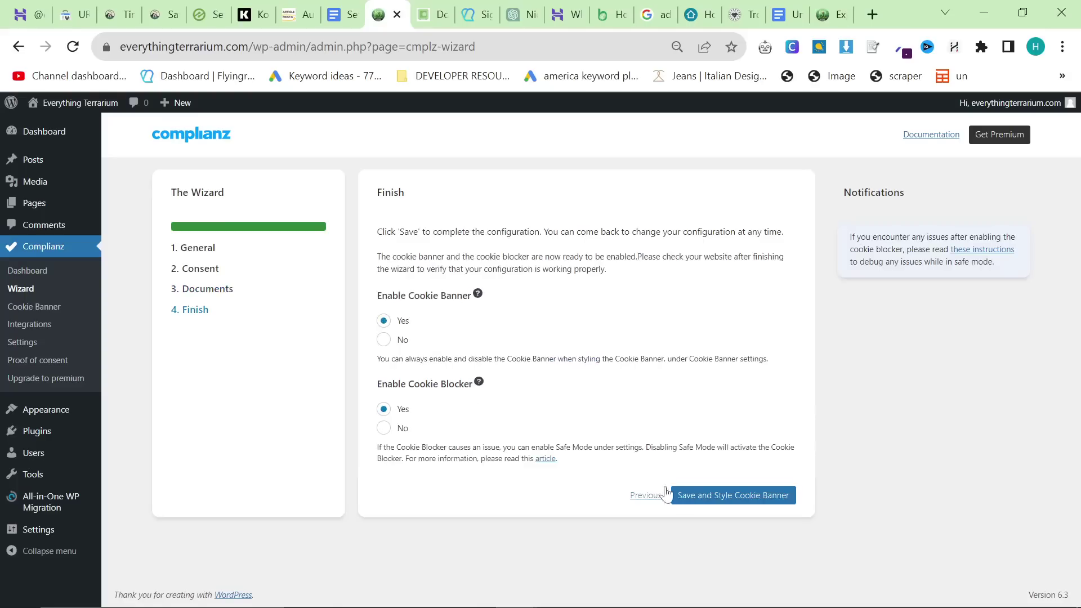
Step: Finish the wizard and save the cookie banner styling settings
left_click(678, 496)
scroll(632, 406, "down", 2)
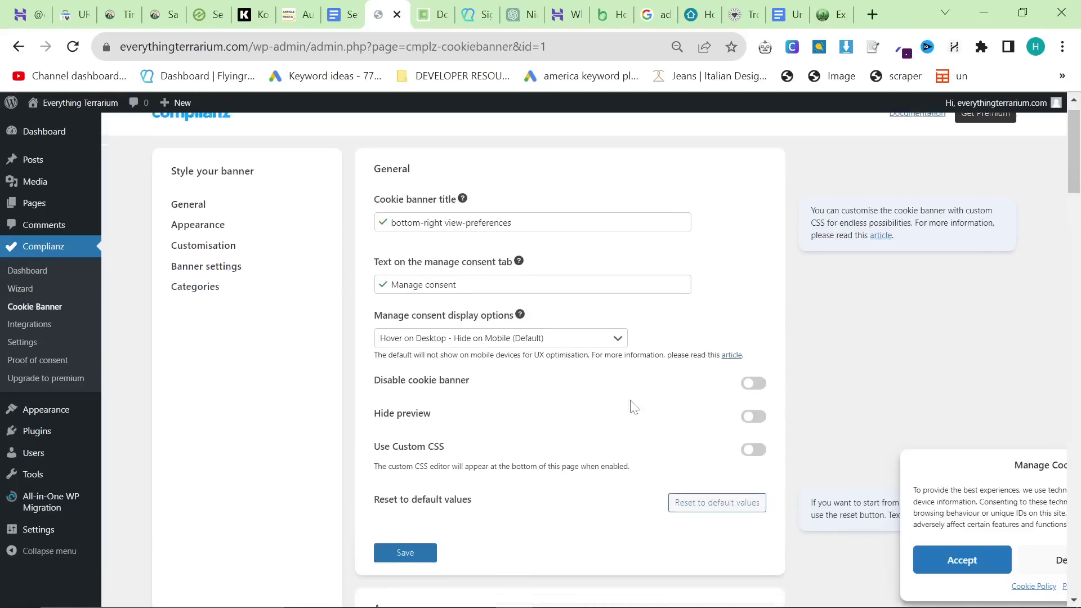
left_click(401, 493)
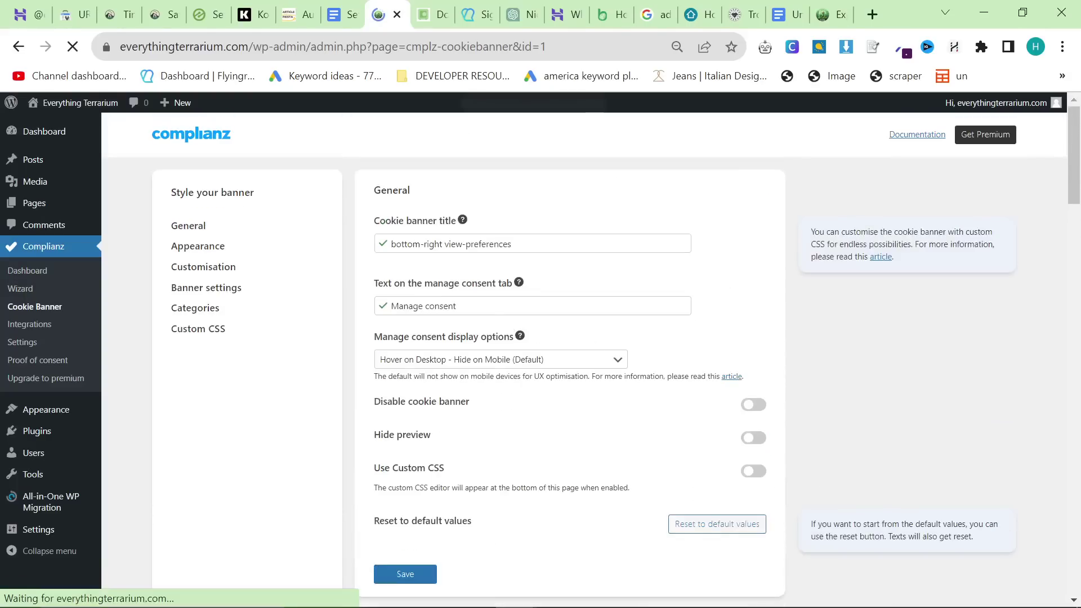
left_click(362, 9)
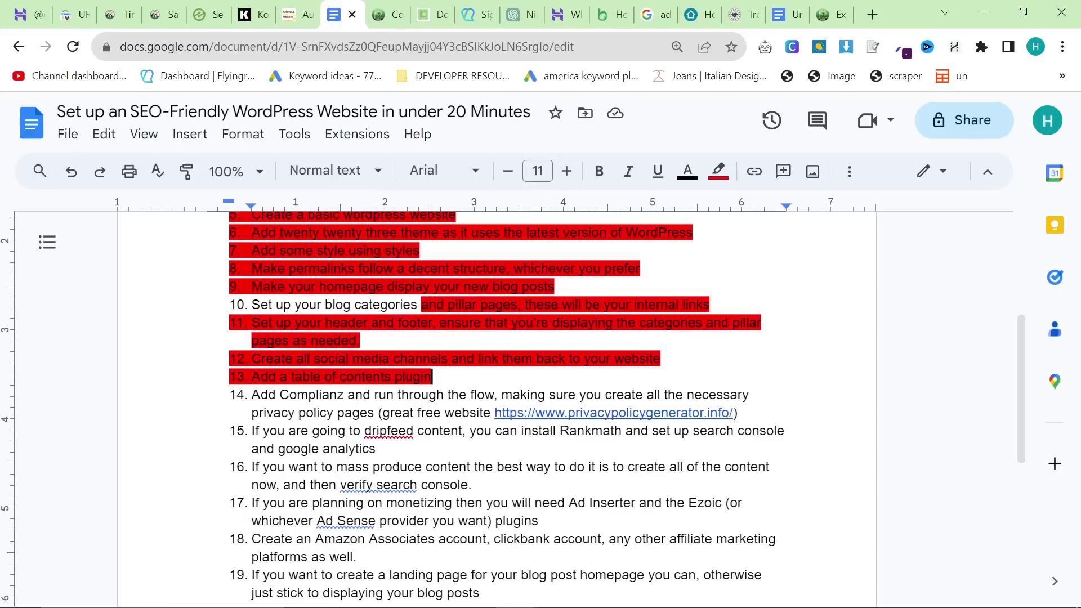
Step: Highlight checklist item 14, adding Complianz, in red
triple_click(321, 413)
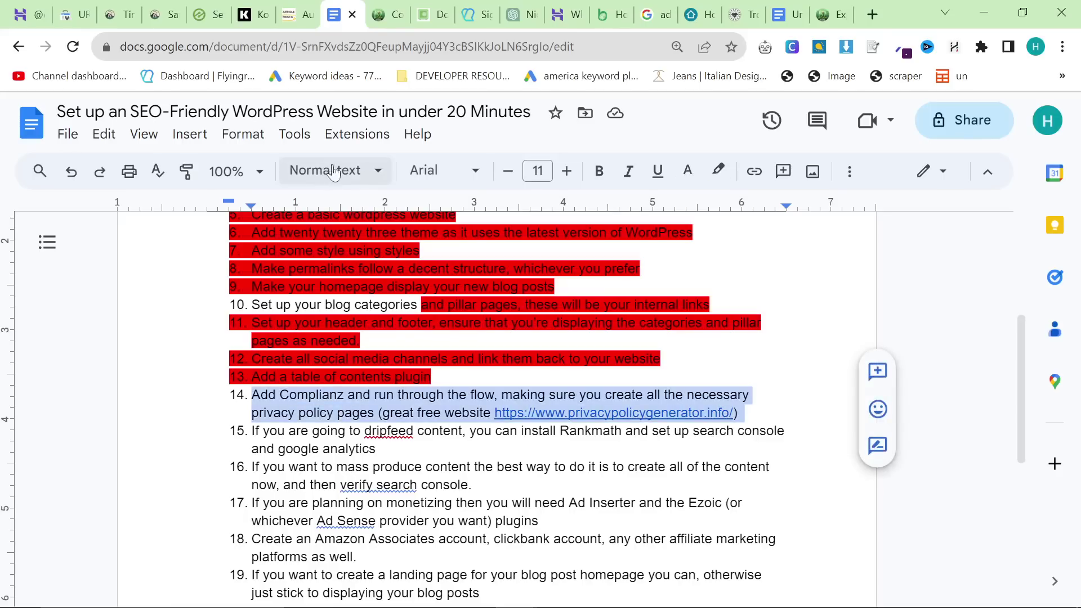
left_click(719, 171)
left_click(738, 256)
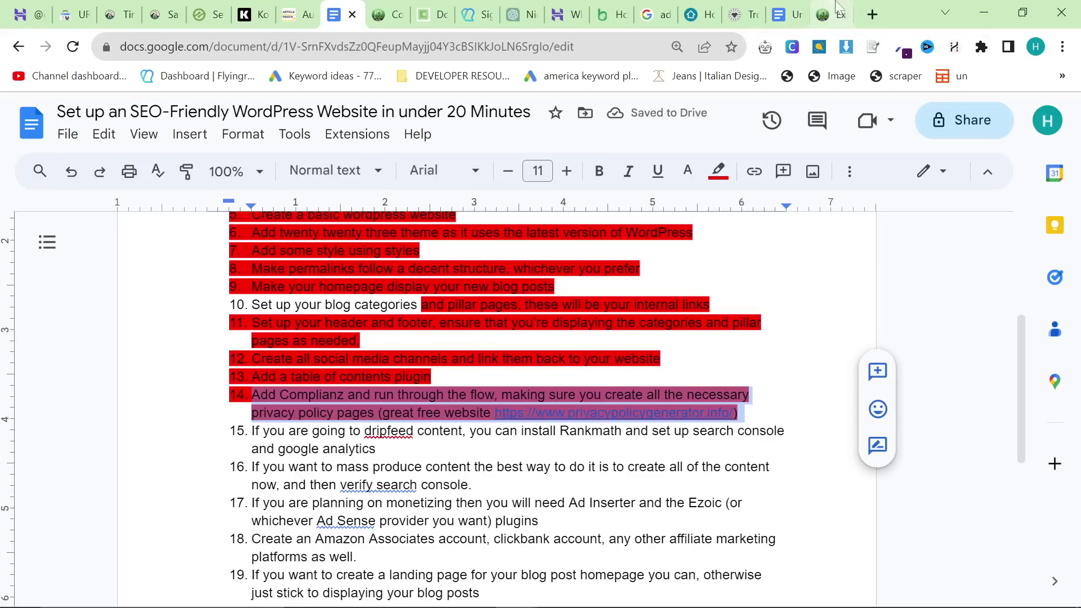
Step: Open excalidraw.com in a new browser tab
left_click(872, 14)
type("exc")
key("Return")
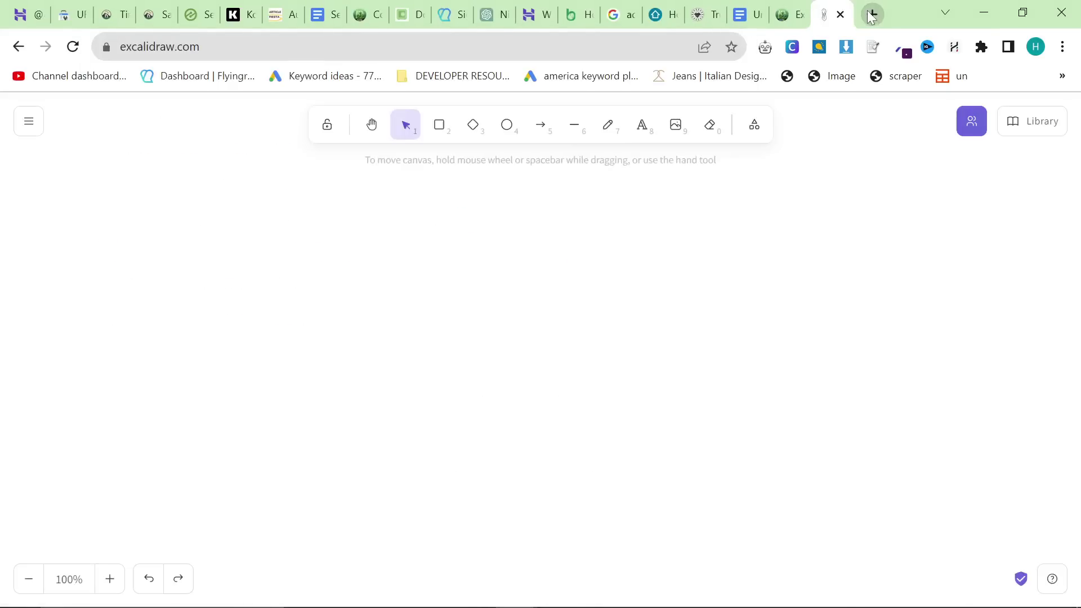
Step: Move the Excalidraw tab beside the checklist and reset the canvas
left_click_drag(828, 14, 366, 14)
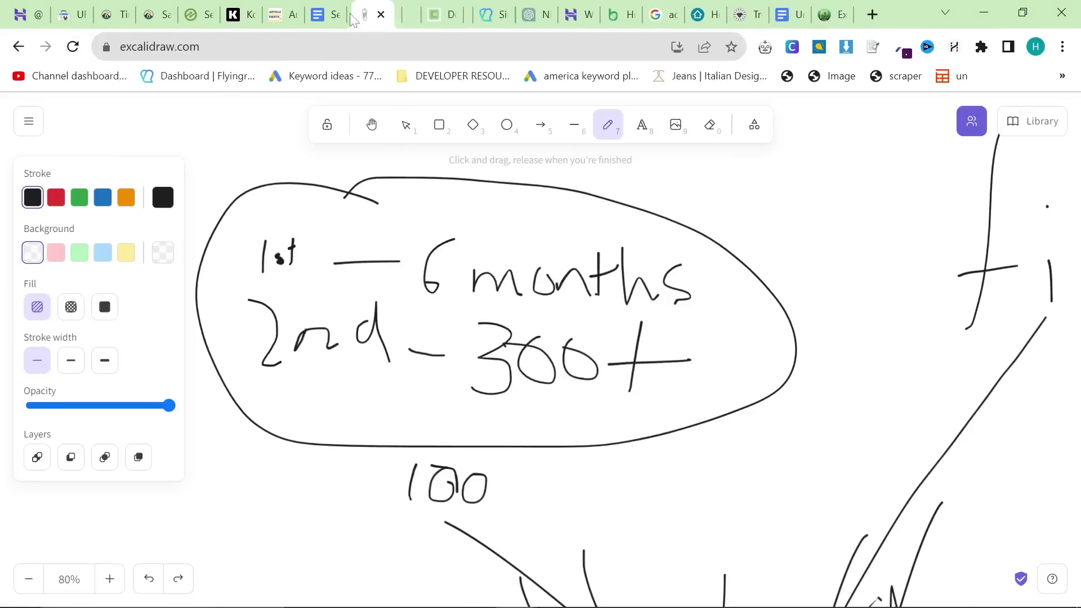
left_click(28, 121)
left_click(109, 296)
left_click(696, 393)
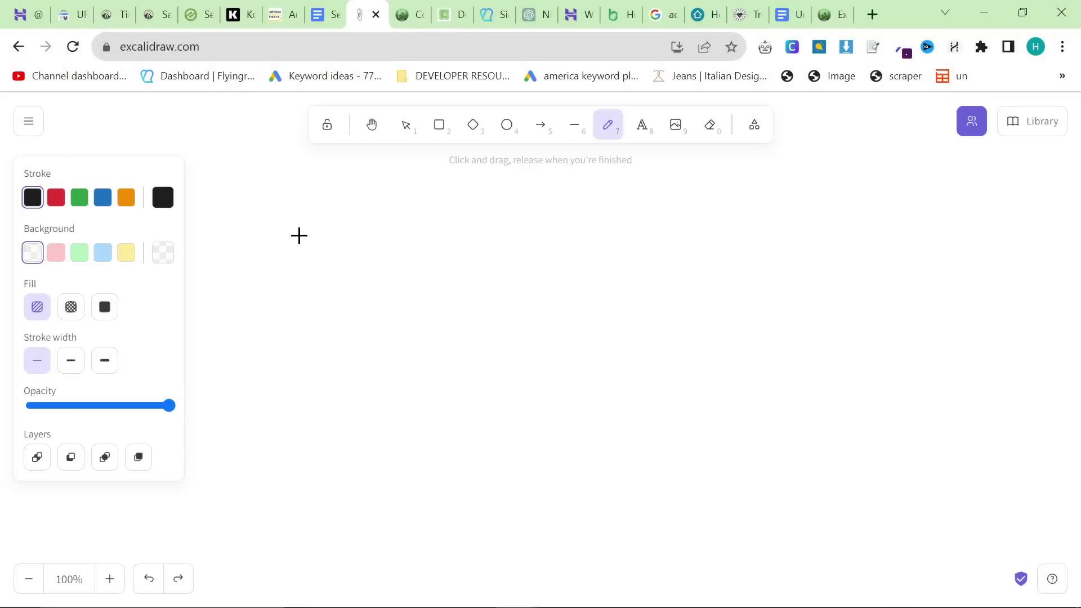
Step: Freehand the table's dividing lines with INDEX and wait as column headings
left_click_drag(548, 216, 565, 582)
left_click_drag(260, 237, 260, 304)
mouse_move(265, 246)
left_mouse_down()
mouse_move(271, 290)
mouse_move(309, 247)
left_mouse_up()
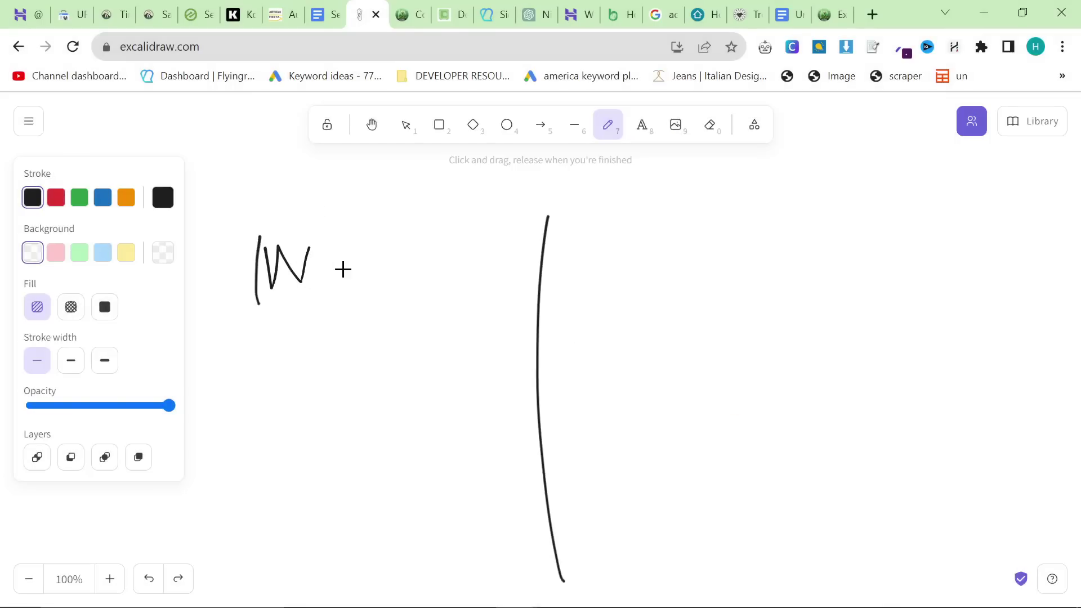
mouse_move(335, 282)
left_mouse_down()
mouse_move(413, 266)
mouse_move(413, 241)
left_mouse_up()
left_click_drag(414, 217, 442, 270)
left_click_drag(476, 209, 423, 267)
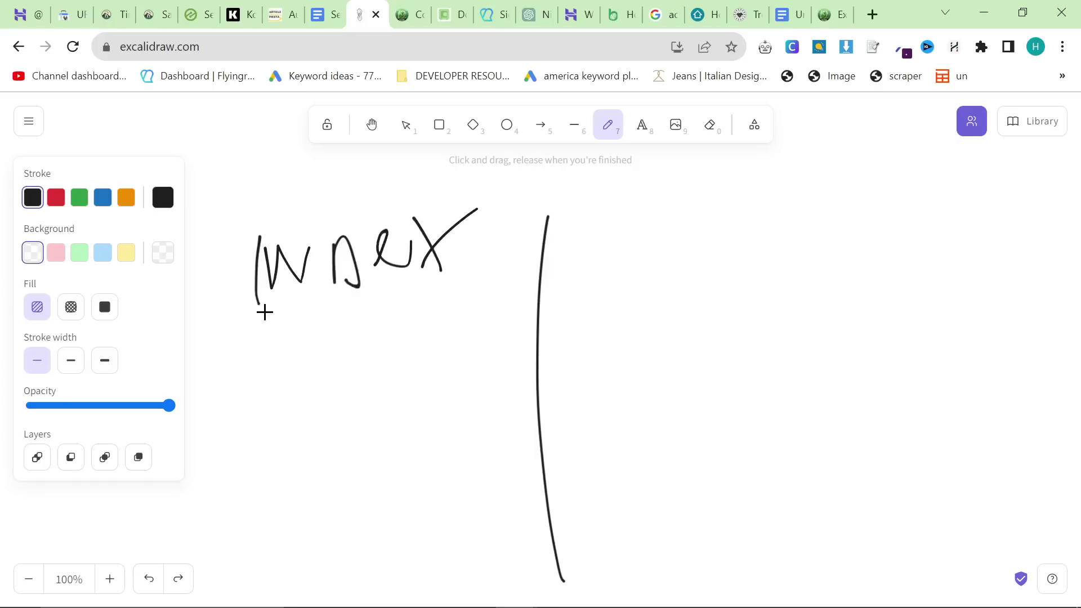
left_click_drag(239, 334, 970, 306)
left_click_drag(335, 216, 350, 227)
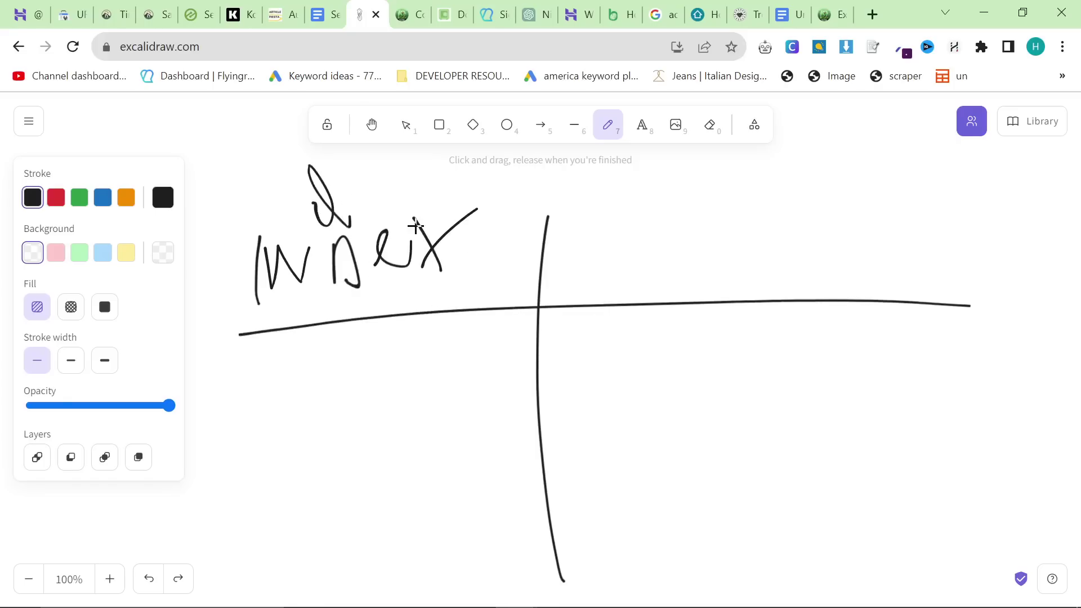
mouse_move(605, 242)
left_mouse_down()
mouse_move(662, 272)
mouse_move(708, 272)
left_mouse_up()
left_click_drag(713, 249, 721, 273)
left_click(708, 226)
mouse_move(732, 216)
left_mouse_down()
mouse_move(745, 278)
mouse_move(753, 242)
left_mouse_up()
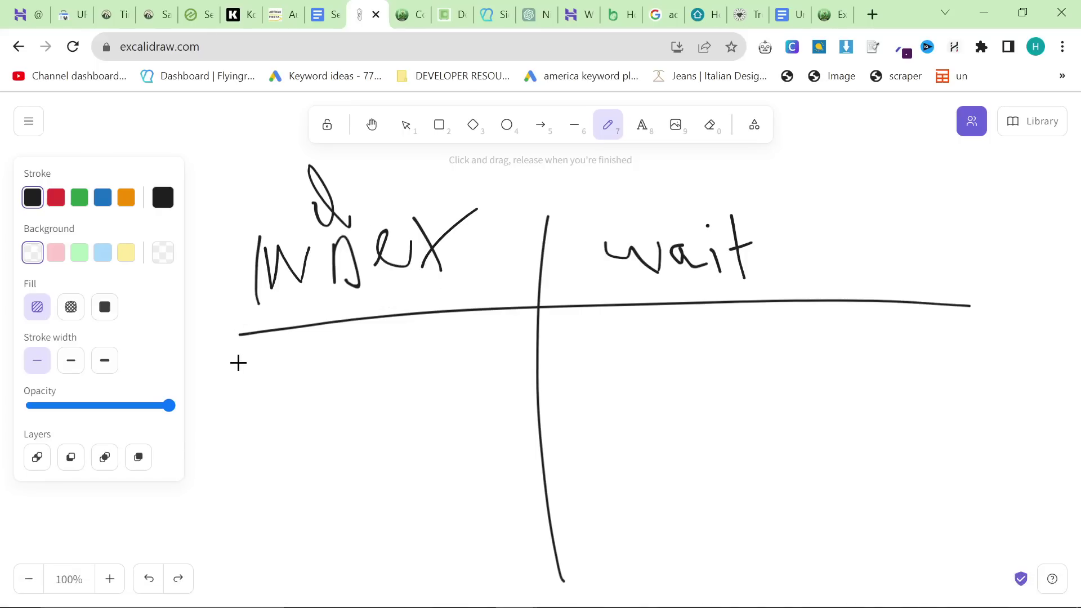
Step: Handwrite DRIP and 1 Blog beneath INDEX in the left column
mouse_move(222, 363)
left_mouse_down()
mouse_move(228, 412)
mouse_move(272, 404)
mouse_move(290, 415)
mouse_move(339, 373)
mouse_move(342, 388)
left_mouse_up()
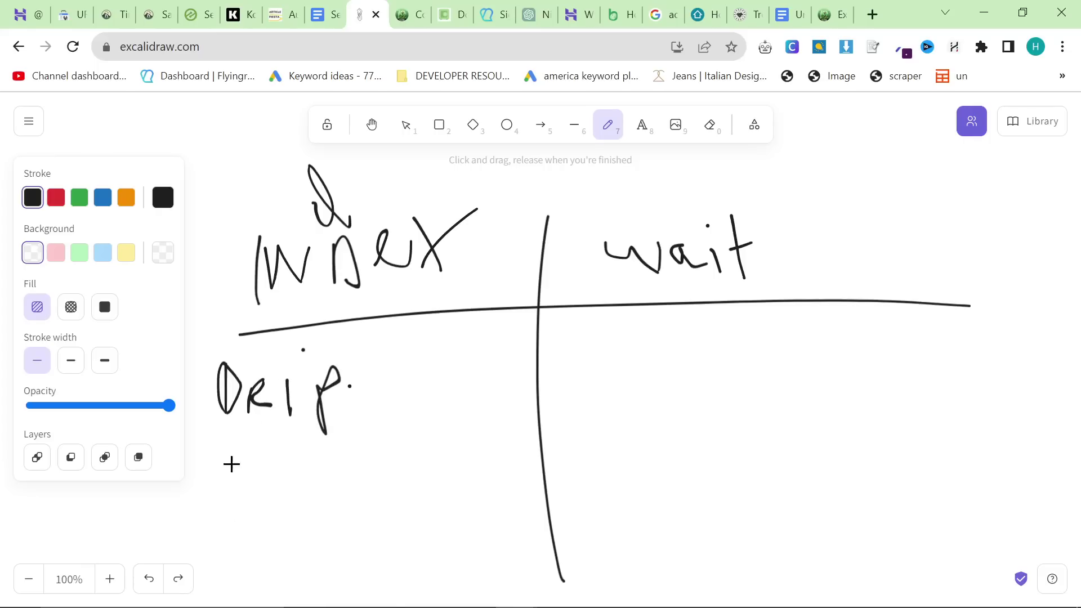
left_click_drag(220, 446, 225, 504)
left_click_drag(260, 462, 304, 465)
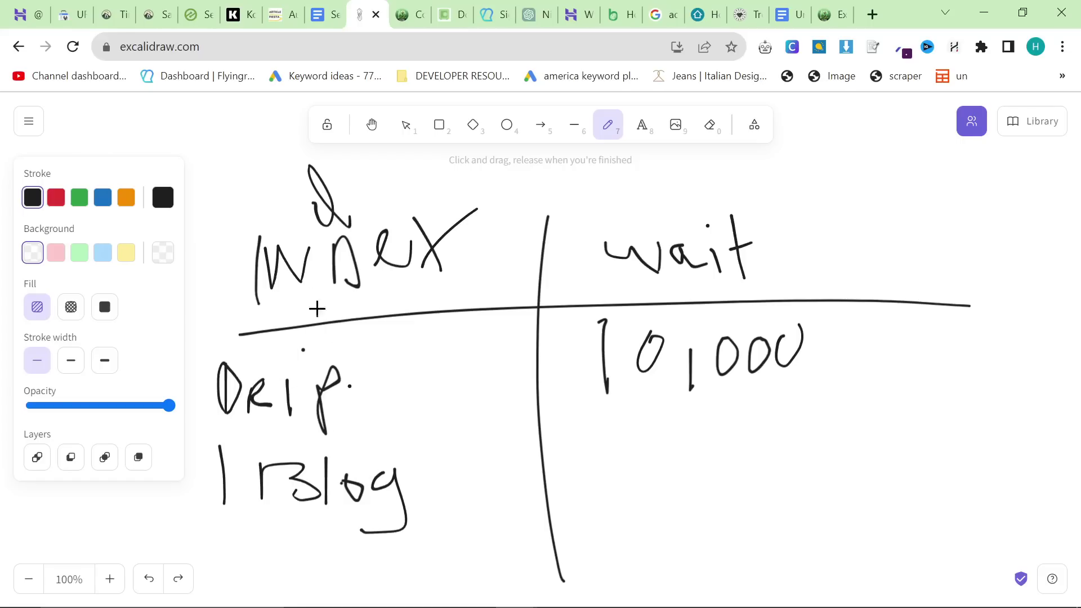
left_click(328, 15)
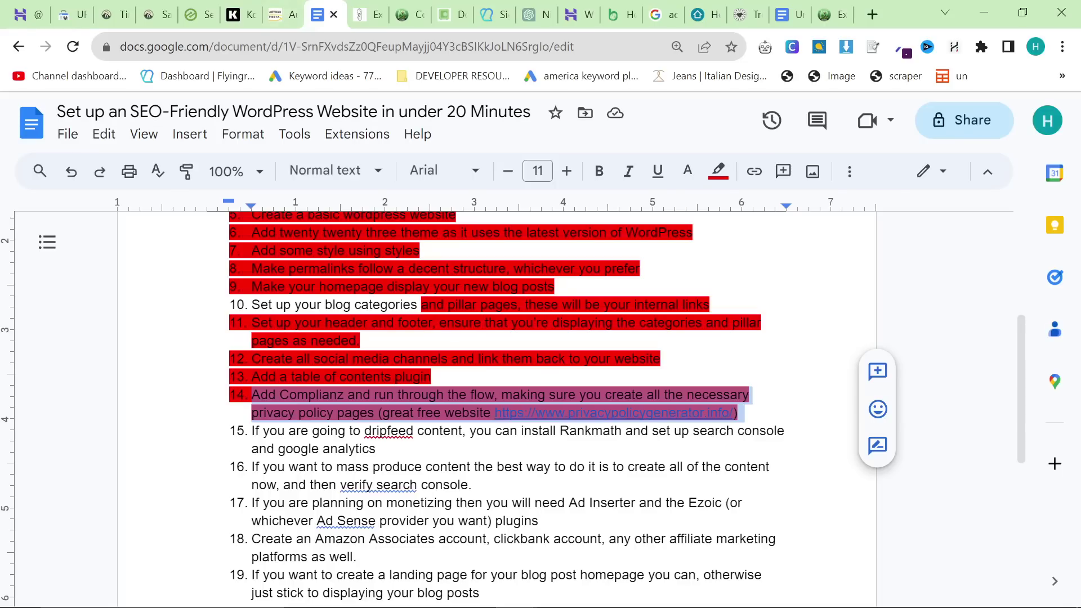
Step: Highlight checklist item 15, dripfeeding content with Rankmath, in red
triple_click(440, 432)
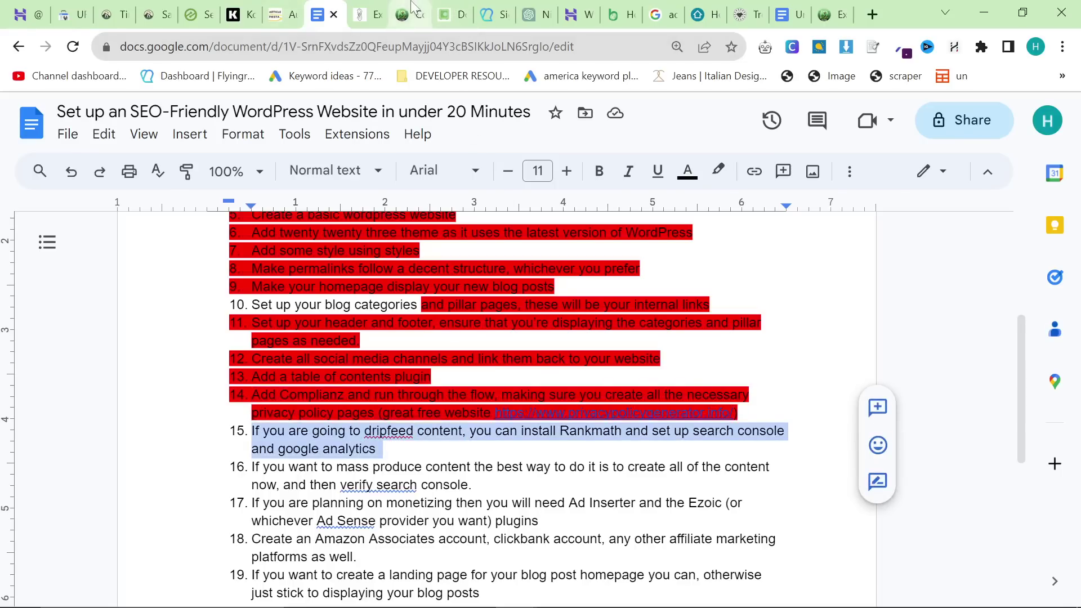
left_click(718, 171)
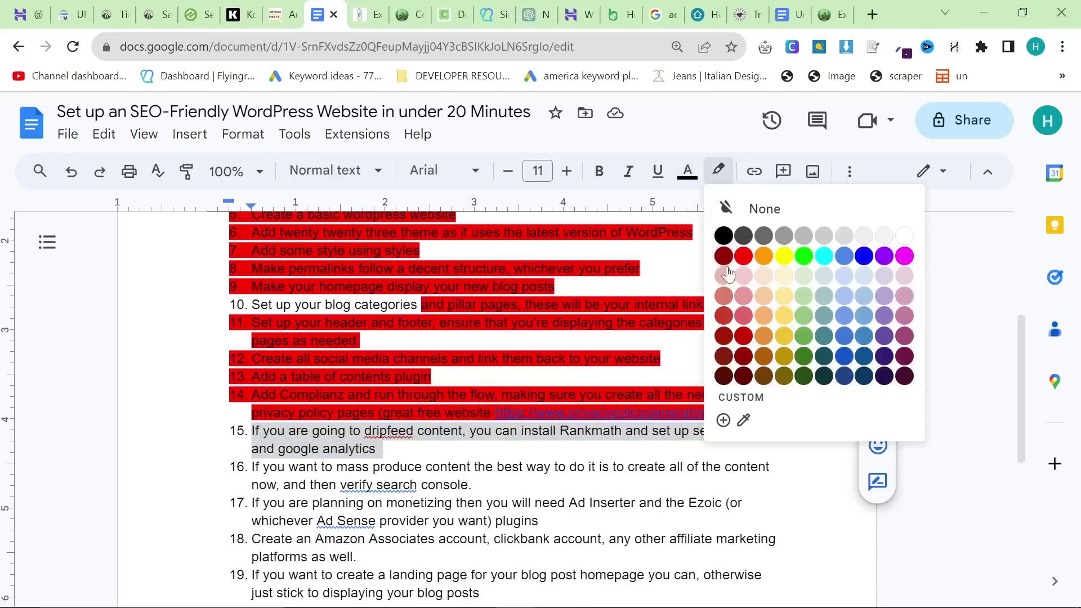
left_click(744, 256)
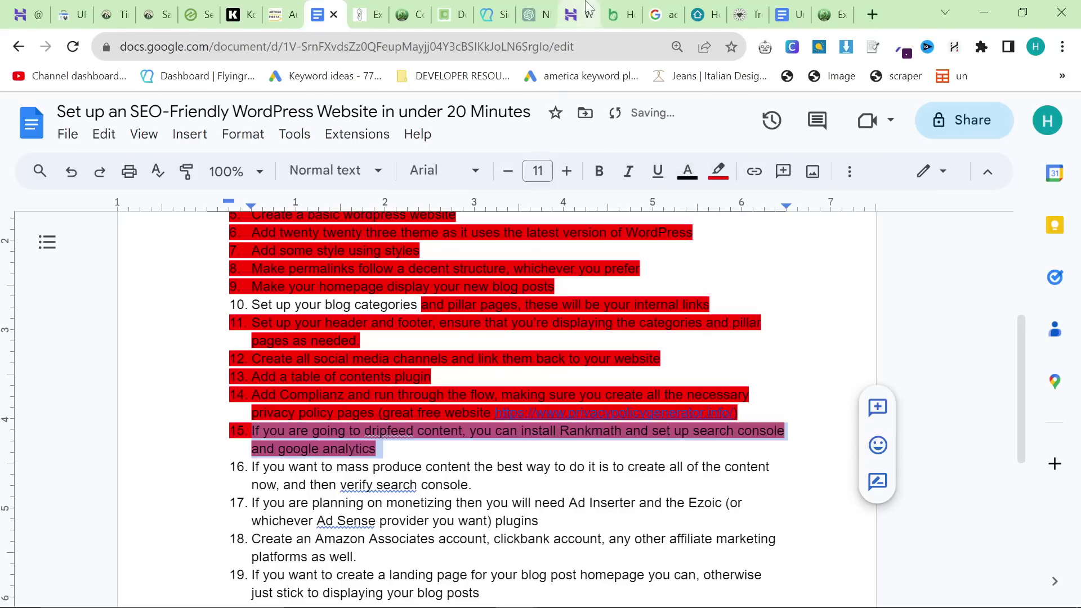
left_click(404, 15)
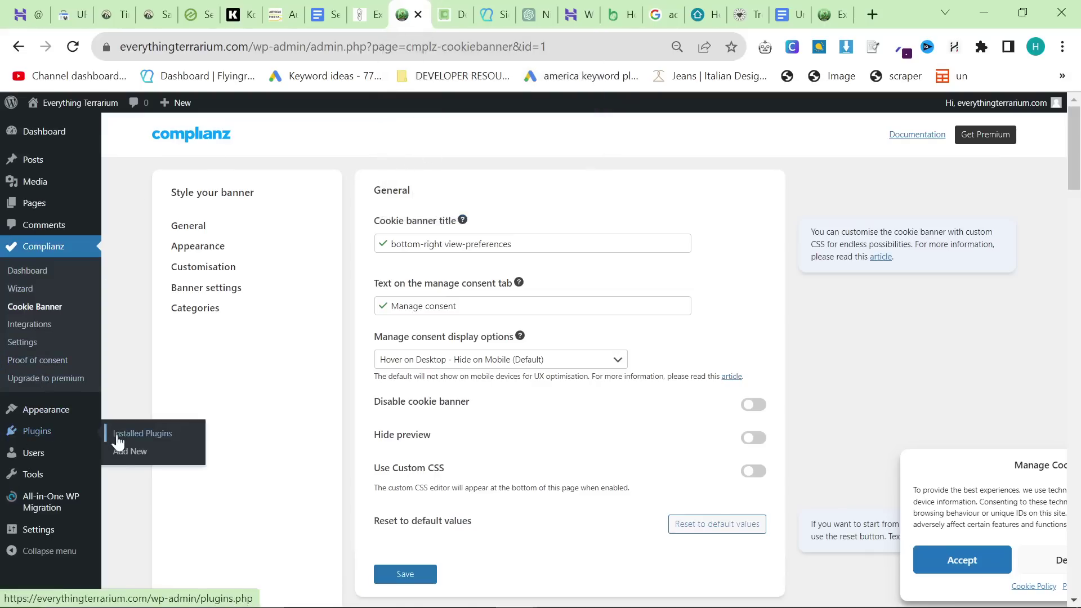
Step: Search new plugins for 'rankmath', then install and activate Rank Math SEO
left_click(114, 440)
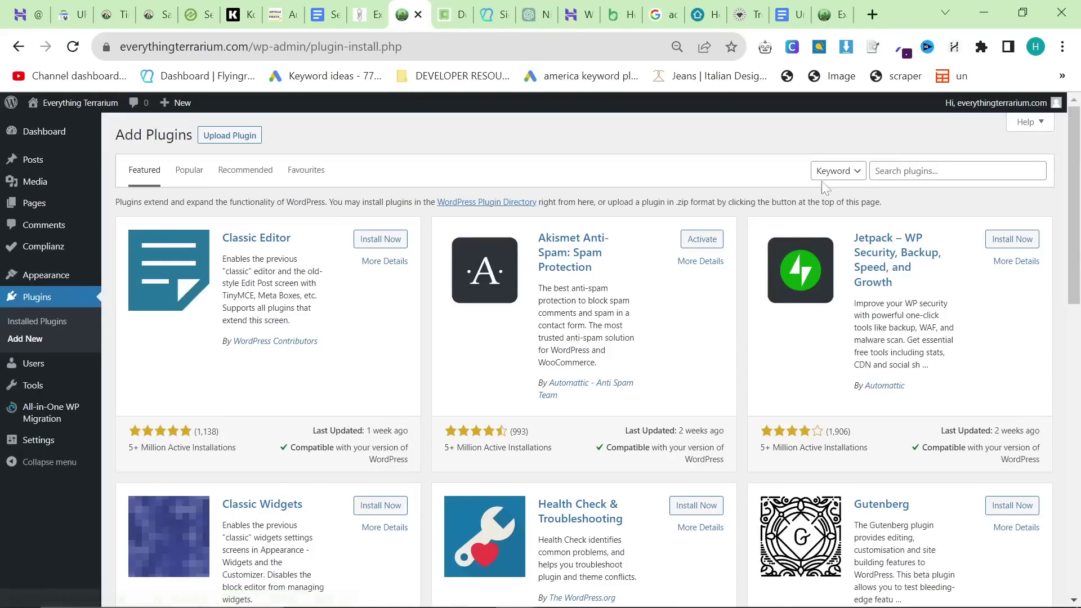
left_click(913, 171)
type("rankmath`")
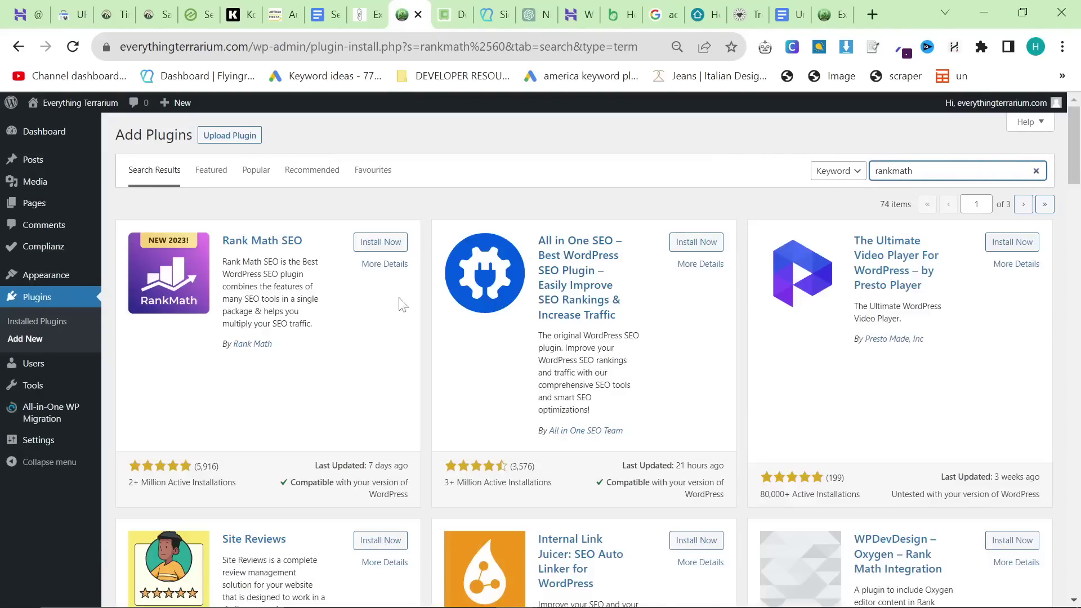
left_click(396, 237)
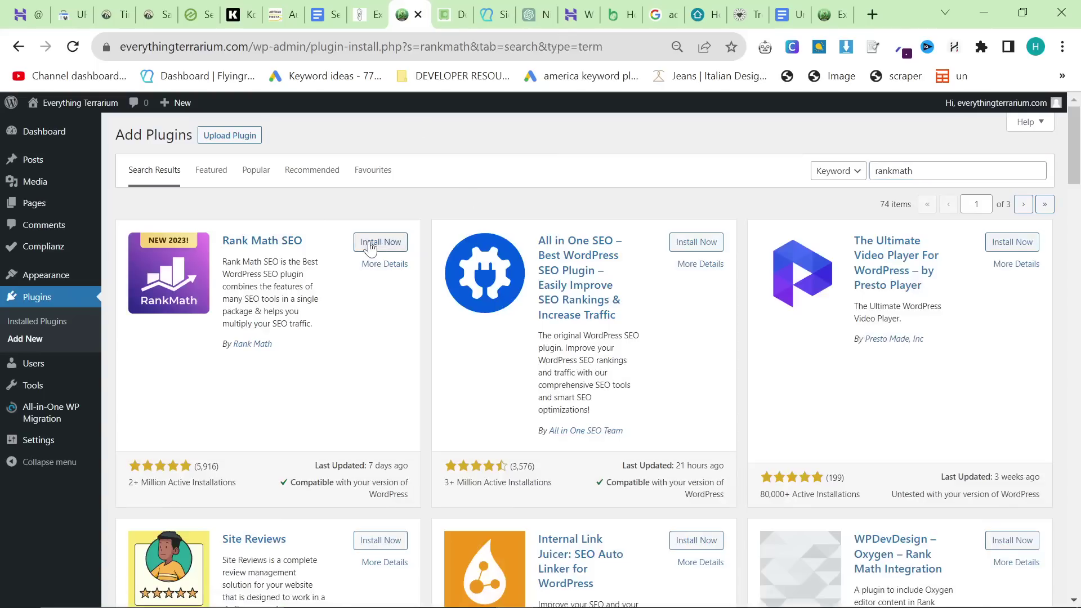
left_click(369, 247)
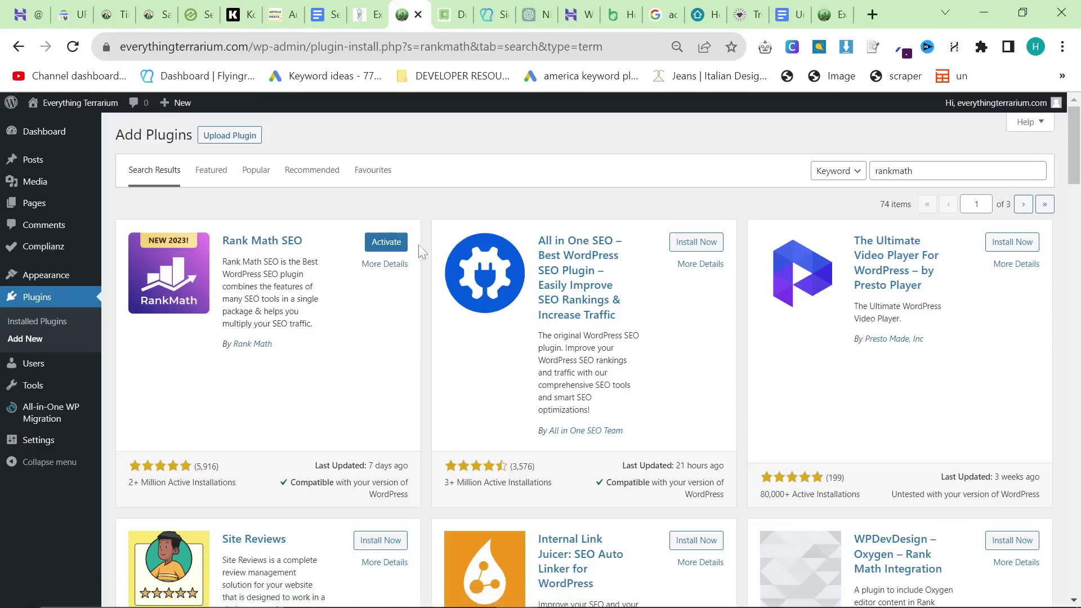
left_click(406, 246)
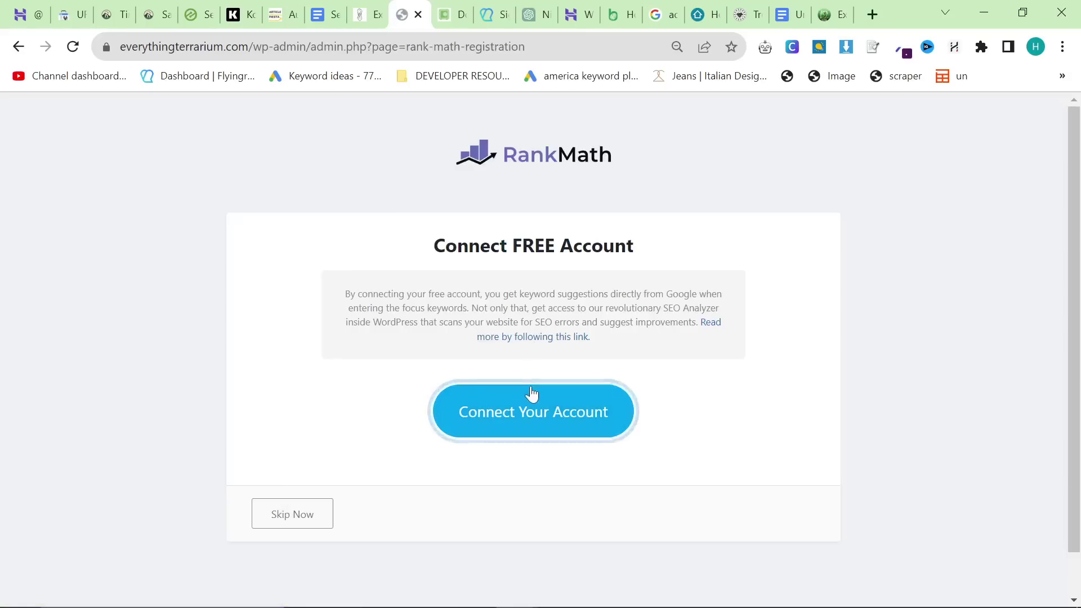
Step: Activate the Rank Math Free Plan and start the setup wizard
left_click(530, 397)
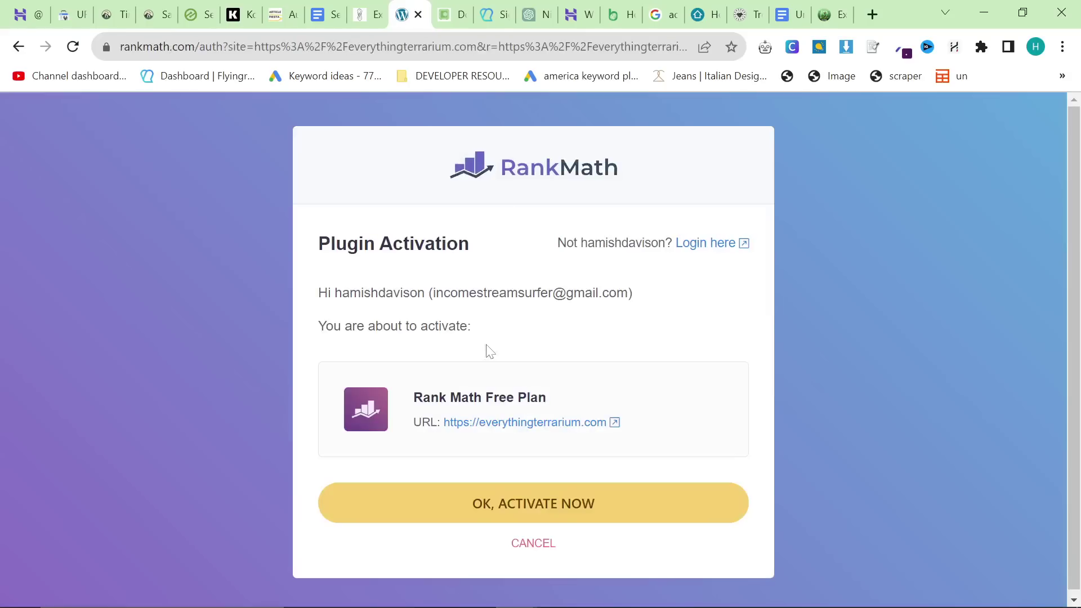
left_click(549, 510)
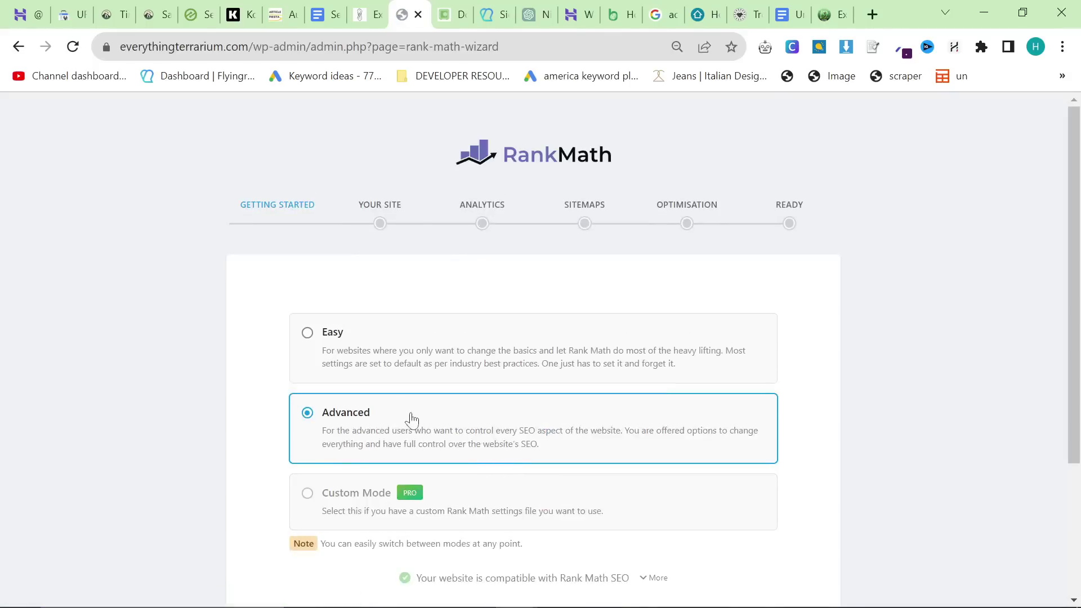
scroll(448, 496, "down", 2)
left_click(532, 530)
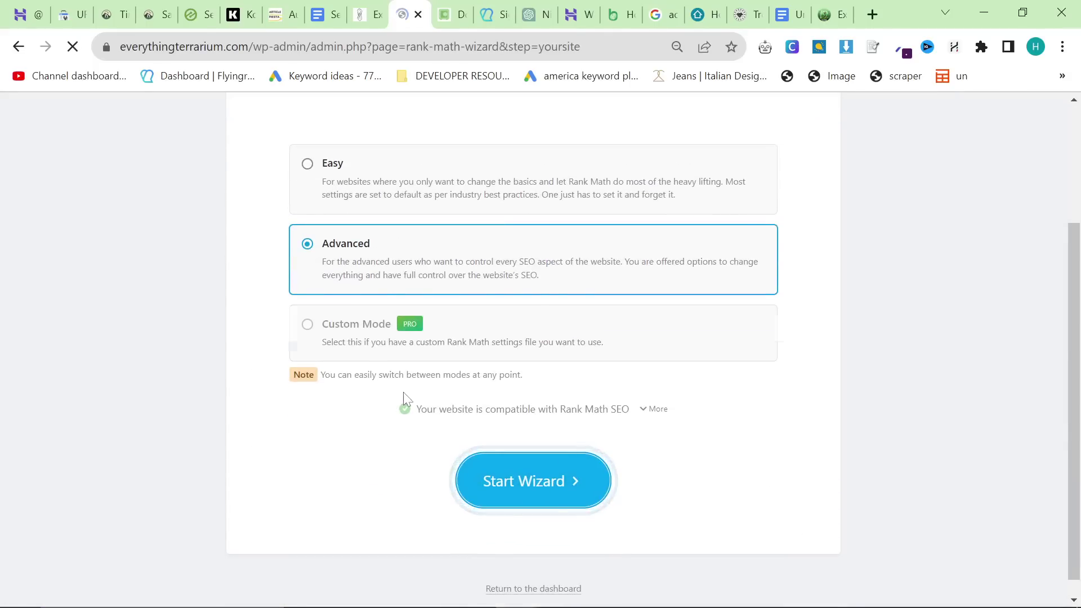
Step: Use the terrarium image as both the Google logo and the default social share image
scroll(499, 431, "down", 7)
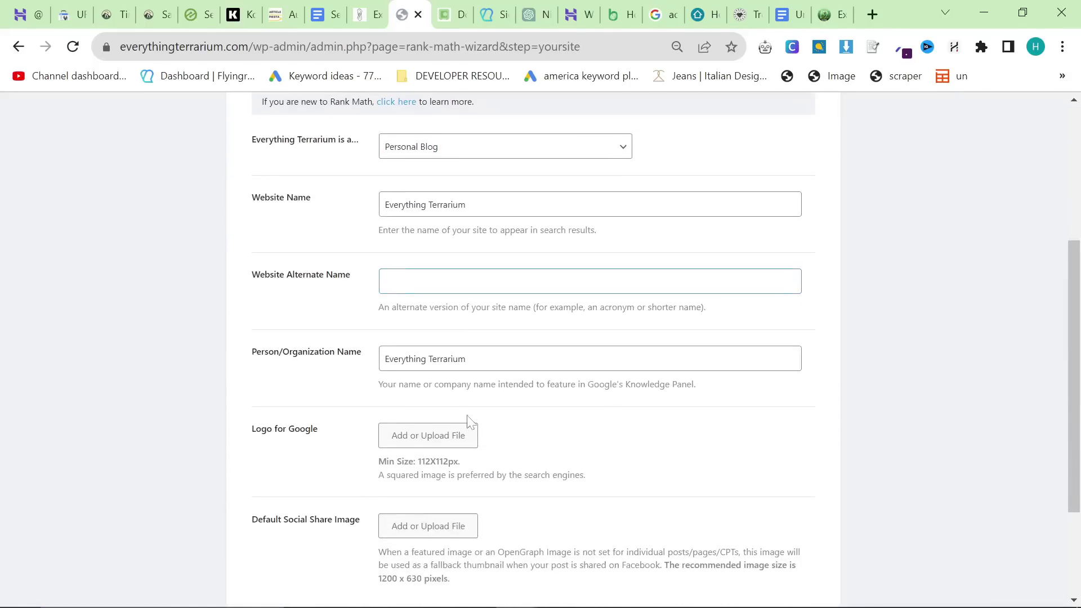
left_click(409, 299)
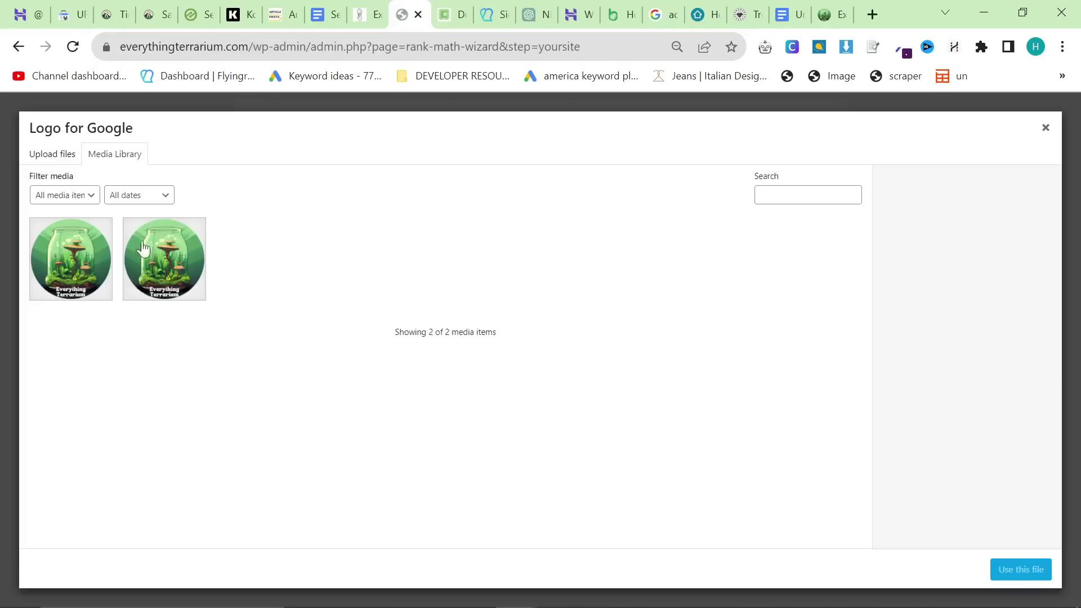
left_click(1018, 570)
scroll(374, 405, "down", 4)
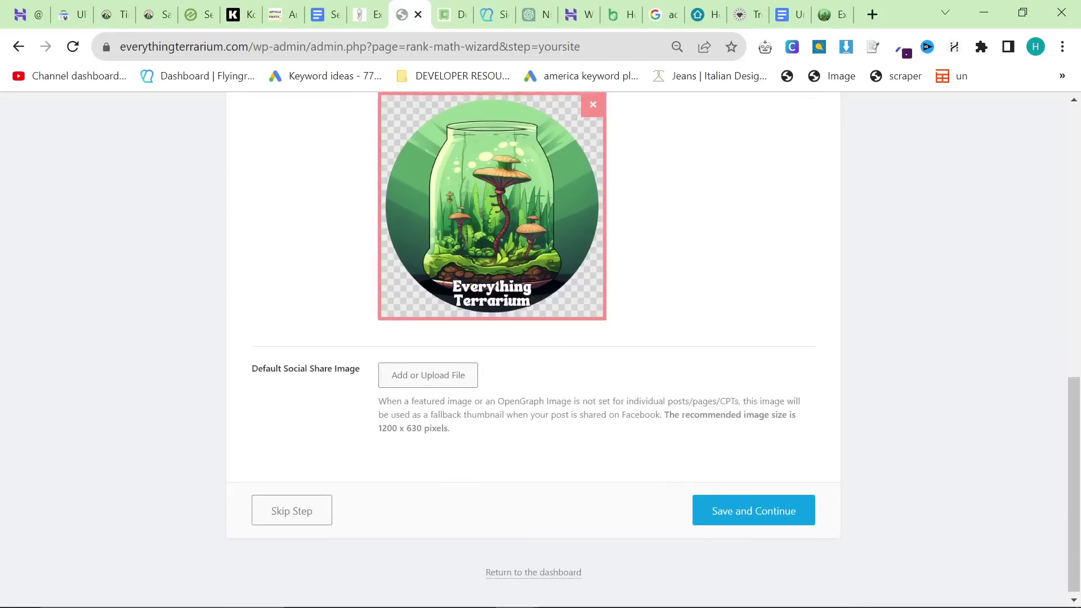
left_click(398, 374)
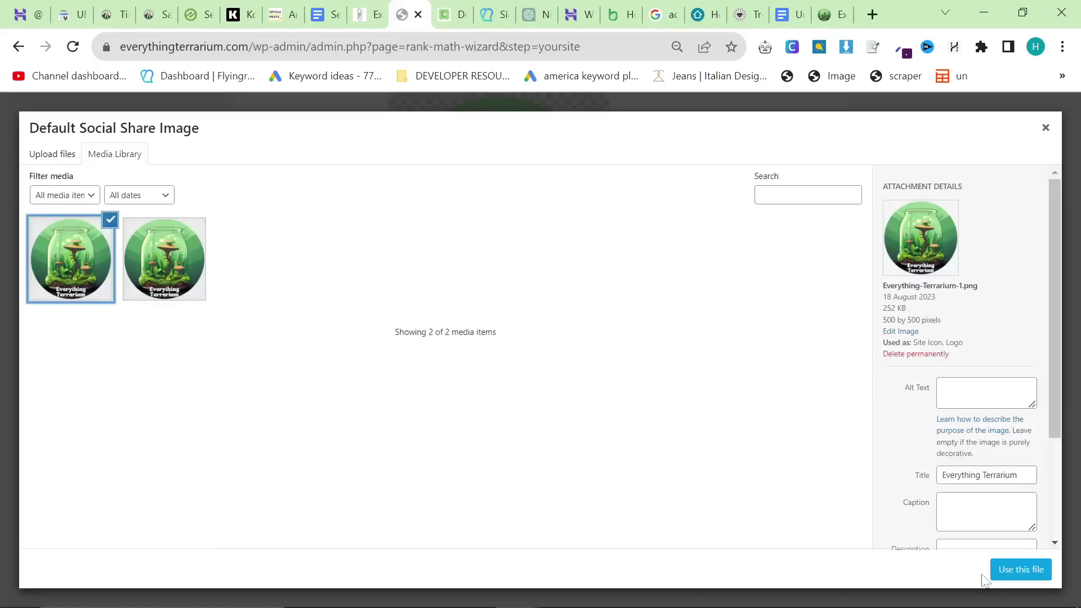
left_click(1042, 573)
Step: Save the site details and begin connecting Google services on the Analytics step
scroll(632, 404, "up", 8)
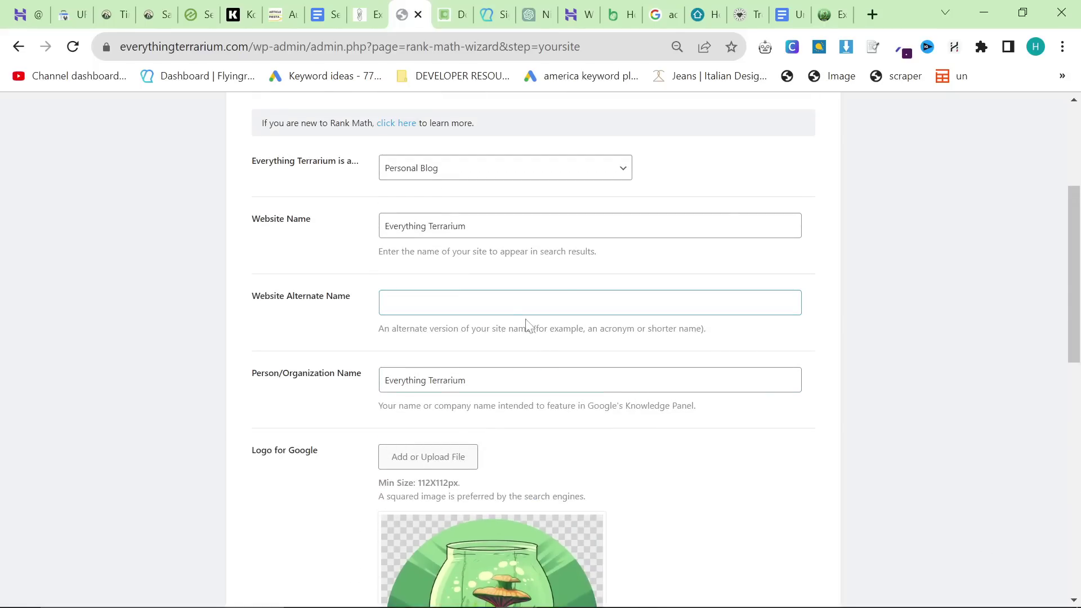
scroll(785, 560, "down", 10)
left_click(772, 512)
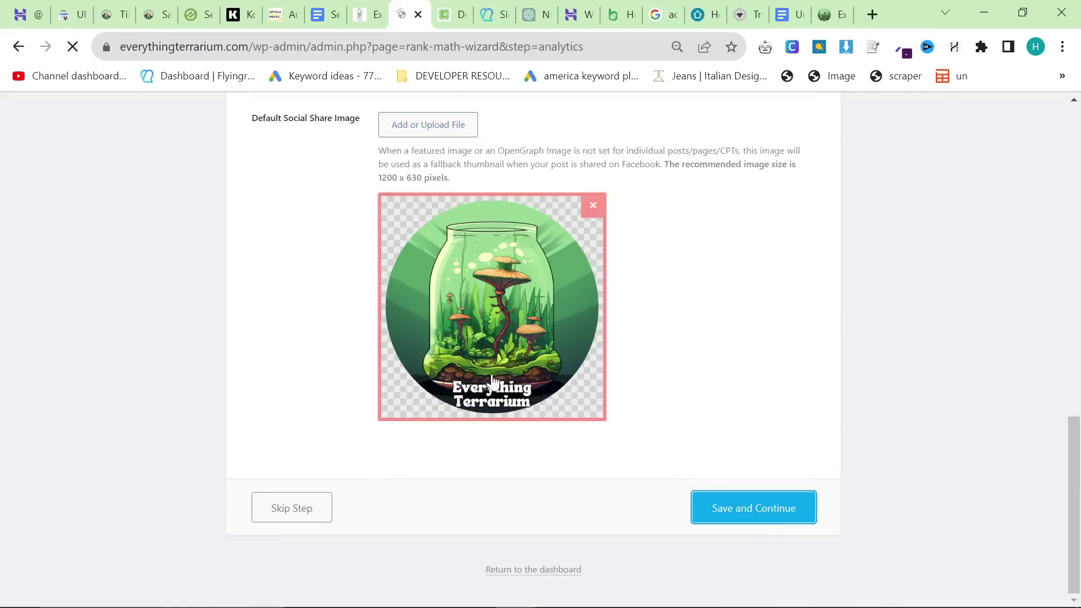
scroll(502, 382, "down", 1)
left_click(533, 326)
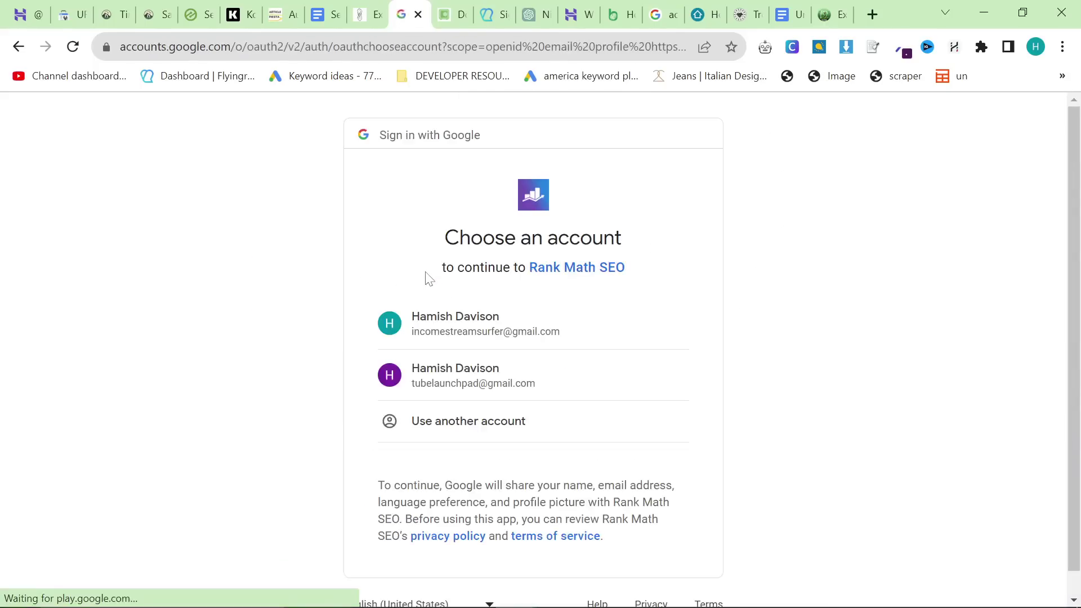
Step: Connect a Google account and select everythingterrarium.com as the Search Console site
left_click(454, 318)
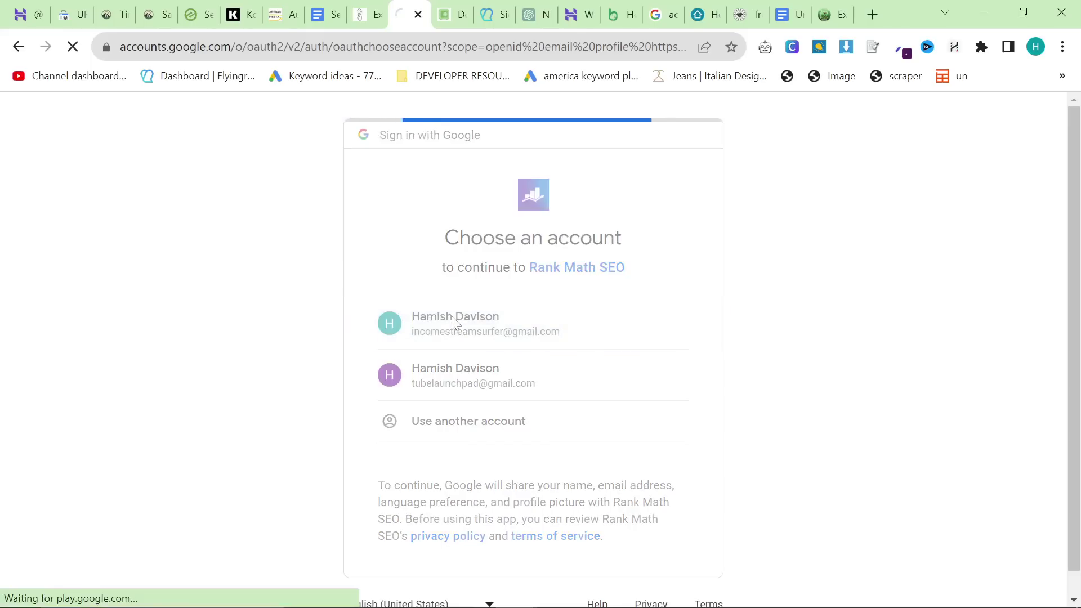
scroll(603, 430, "down", 3)
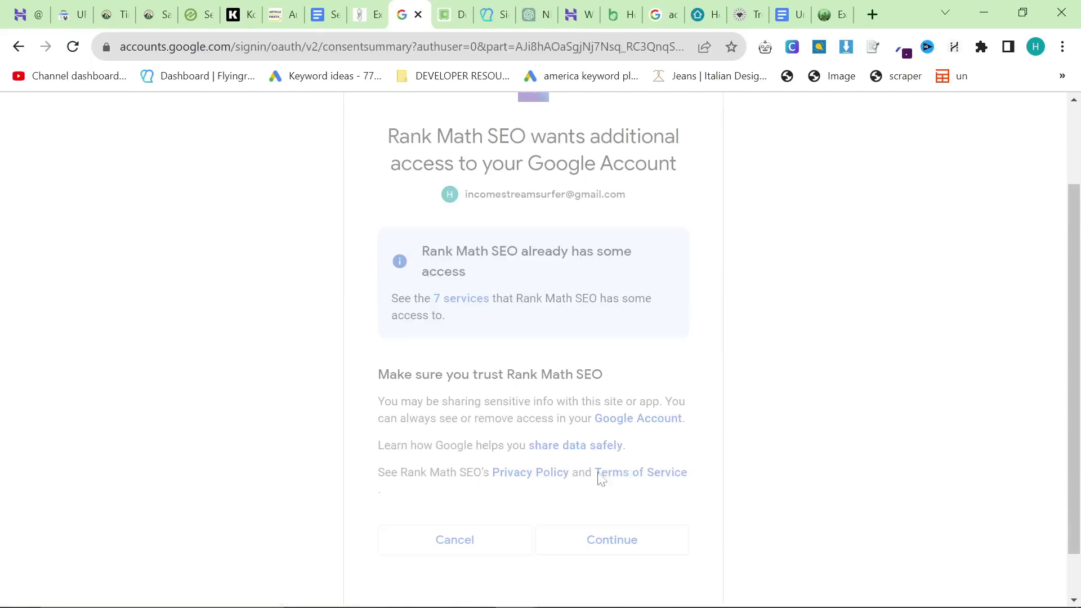
scroll(442, 386, "down", 3)
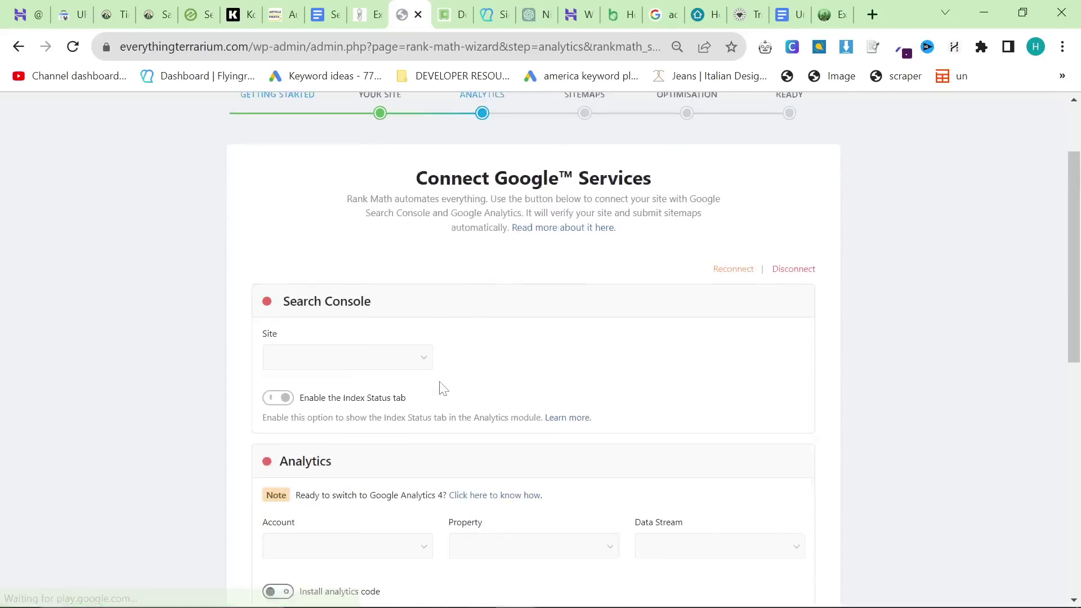
scroll(411, 327, "up", 2)
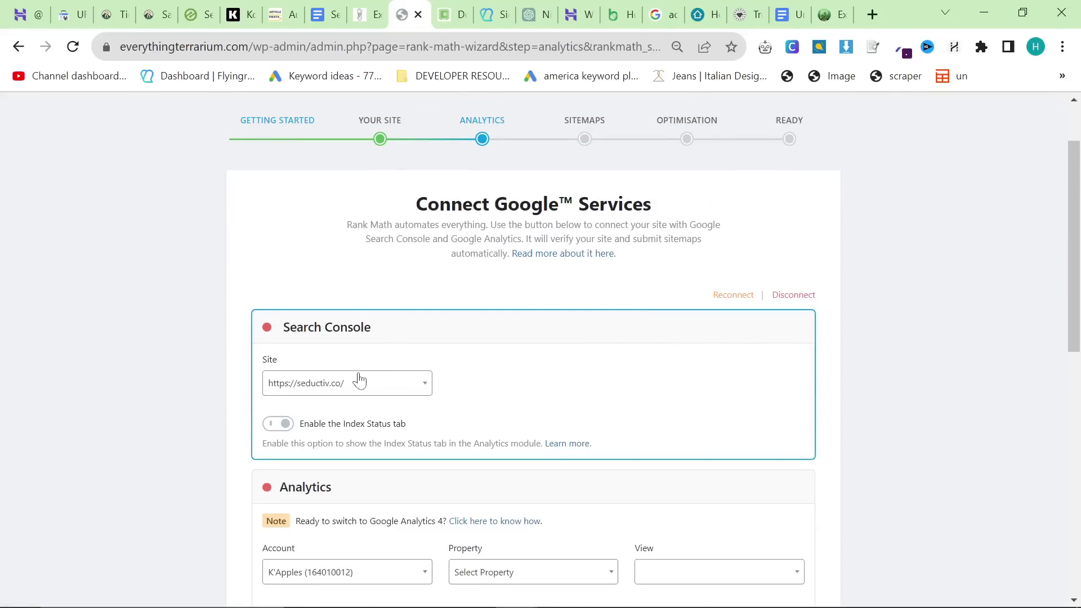
left_click(357, 379)
scroll(360, 485, "down", 3)
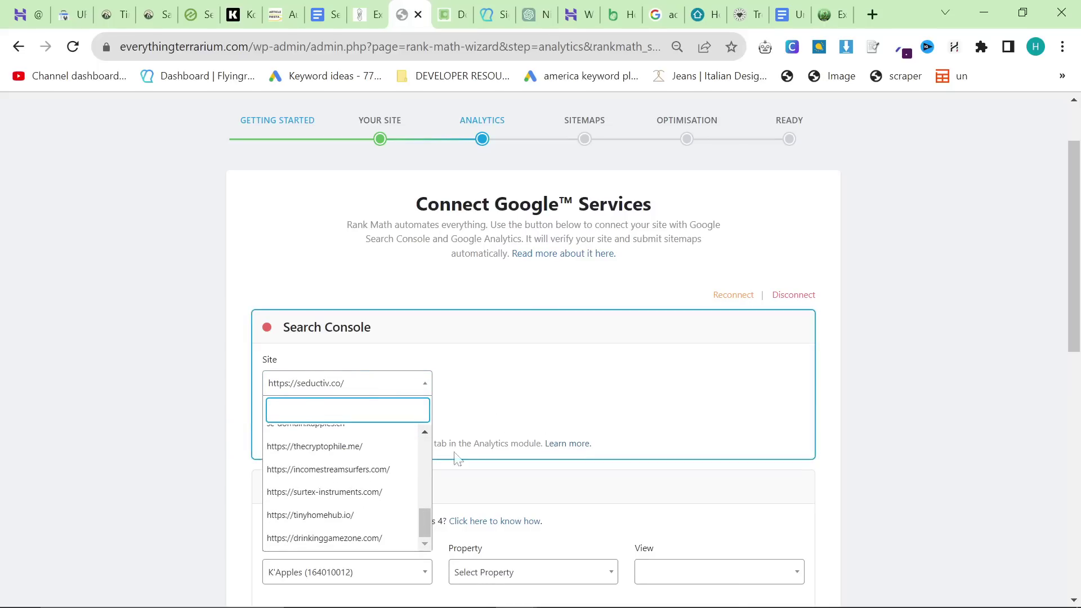
scroll(458, 458, "down", 4)
scroll(350, 267, "up", 3)
scroll(349, 268, "up", 2)
left_click(169, 258)
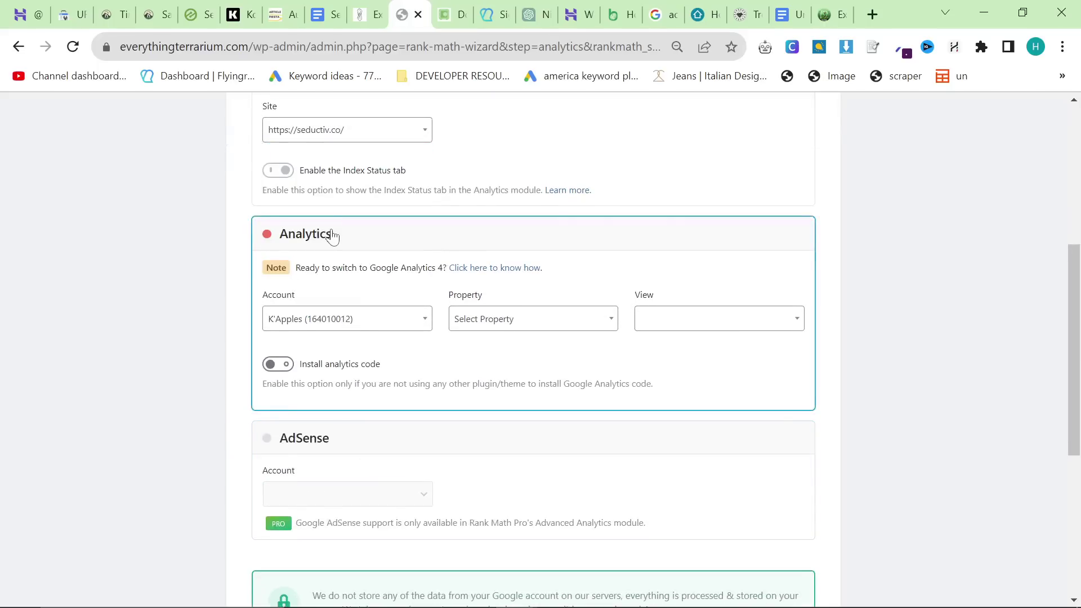
scroll(276, 339, "up", 3)
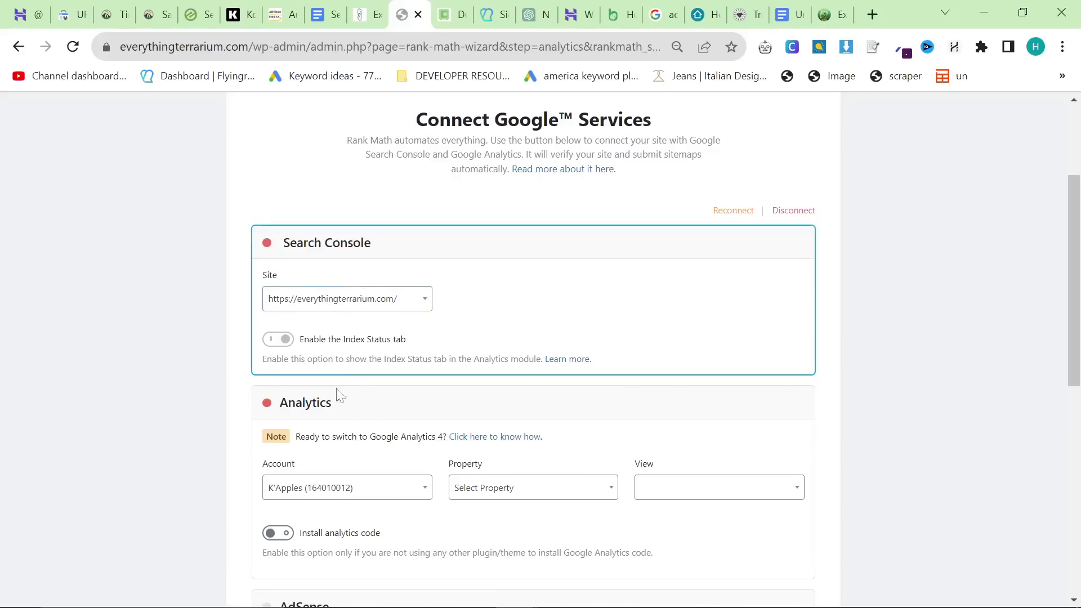
Step: Choose the 'test' Analytics account, create a new GA4 property, enable analytics code, and save
left_click(343, 488)
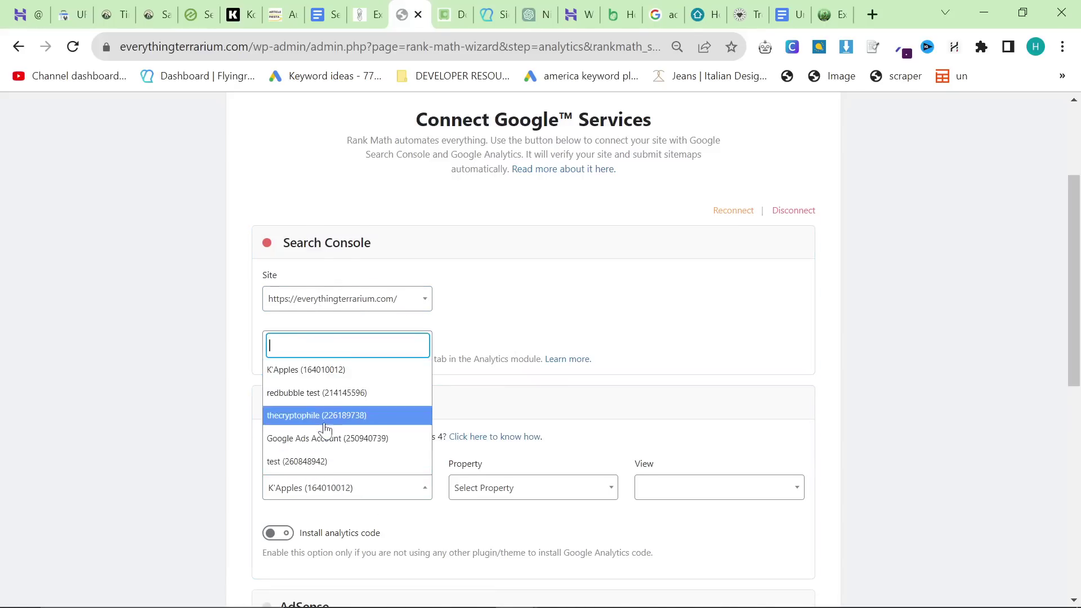
scroll(325, 434, "down", 1)
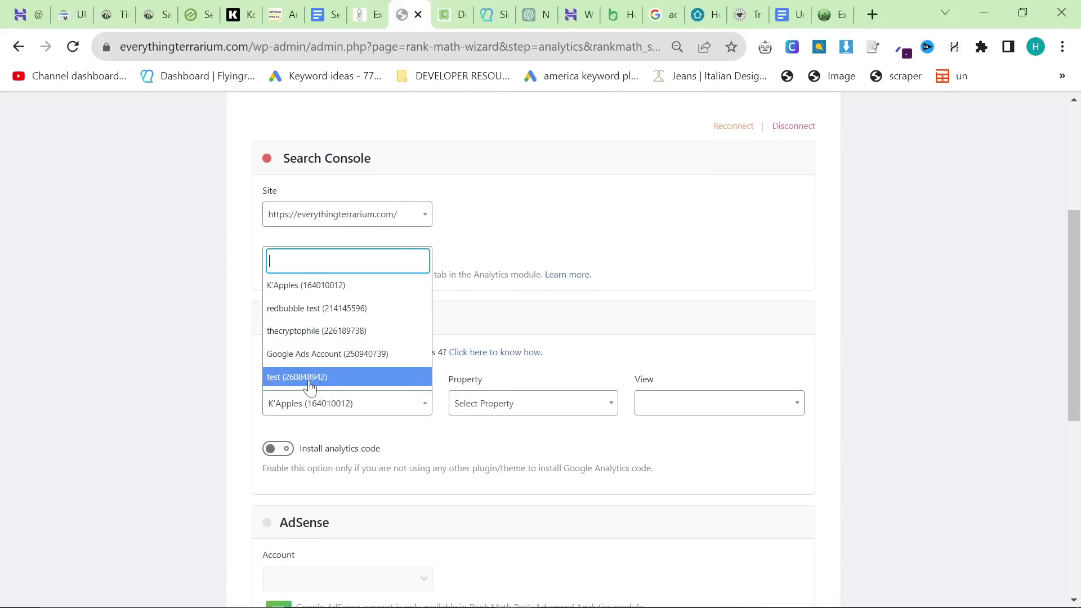
left_click(309, 379)
left_click(536, 410)
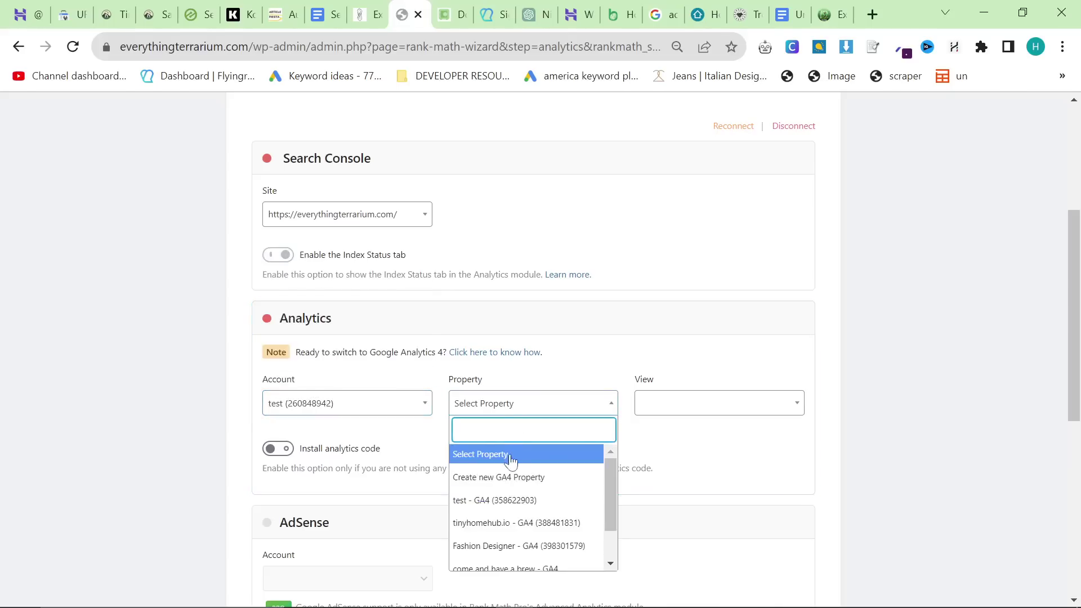
left_click(505, 478)
left_click(622, 151)
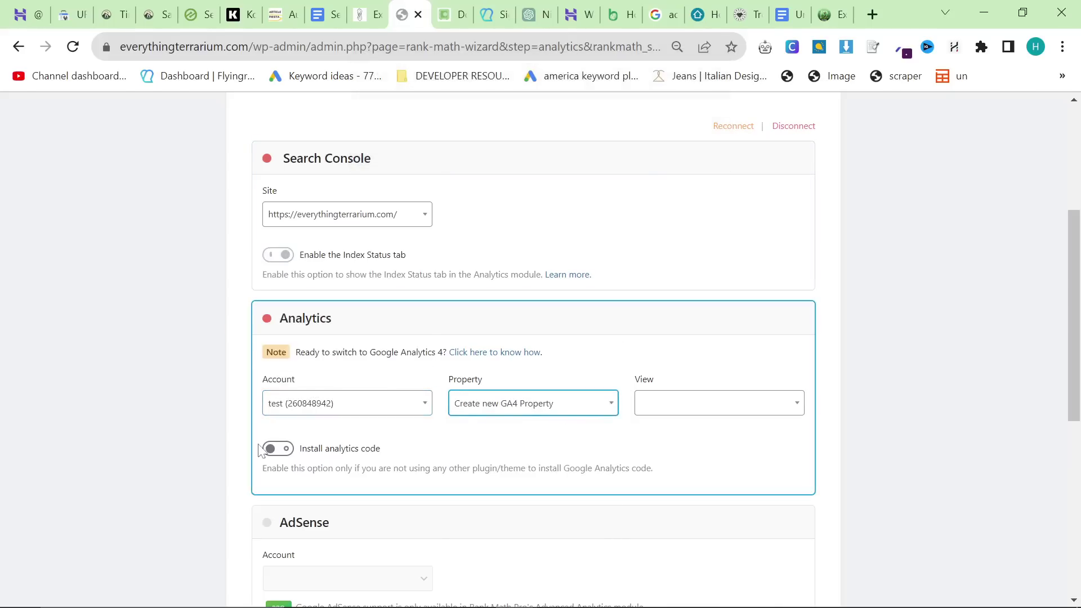
left_click(278, 448)
left_click(712, 417)
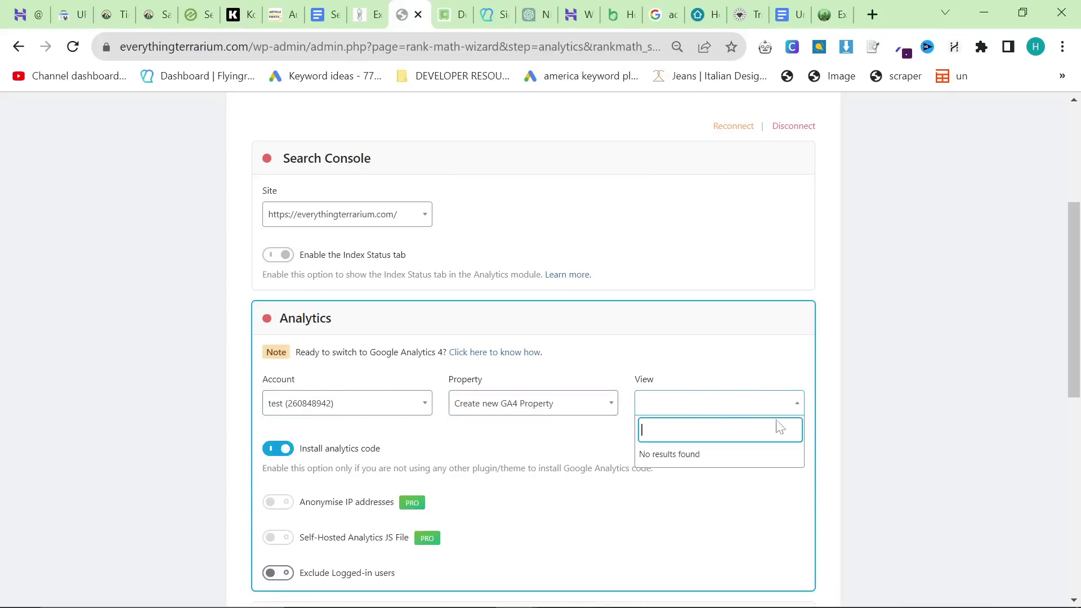
scroll(512, 451, "down", 9)
left_click(770, 521)
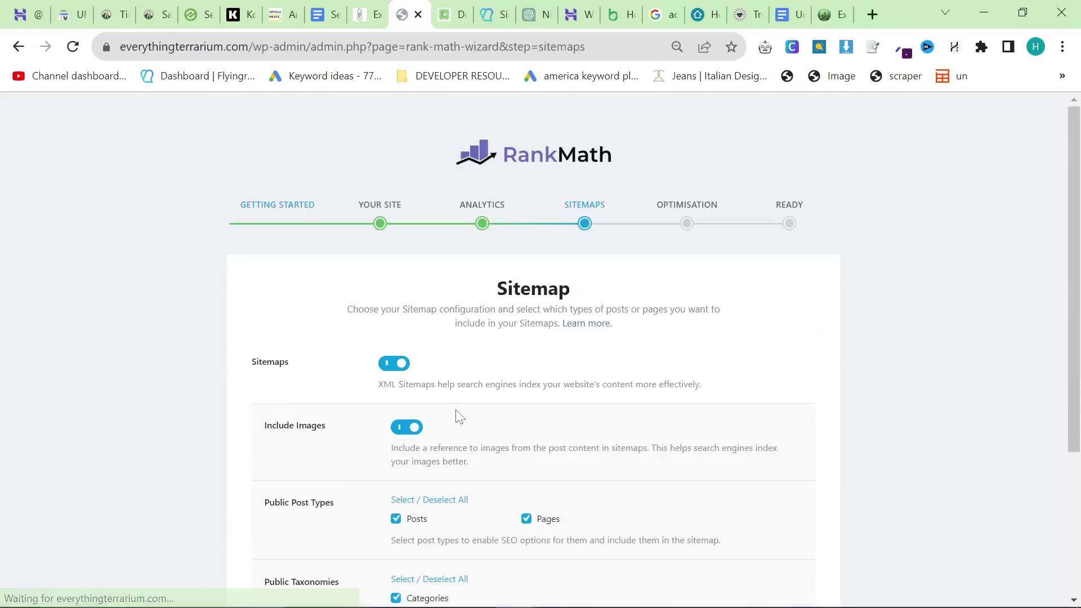
Step: Save the sitemap and SEO tweak settings to finish the wizard, then return to the dashboard
scroll(629, 452, "down", 4)
left_click(770, 506)
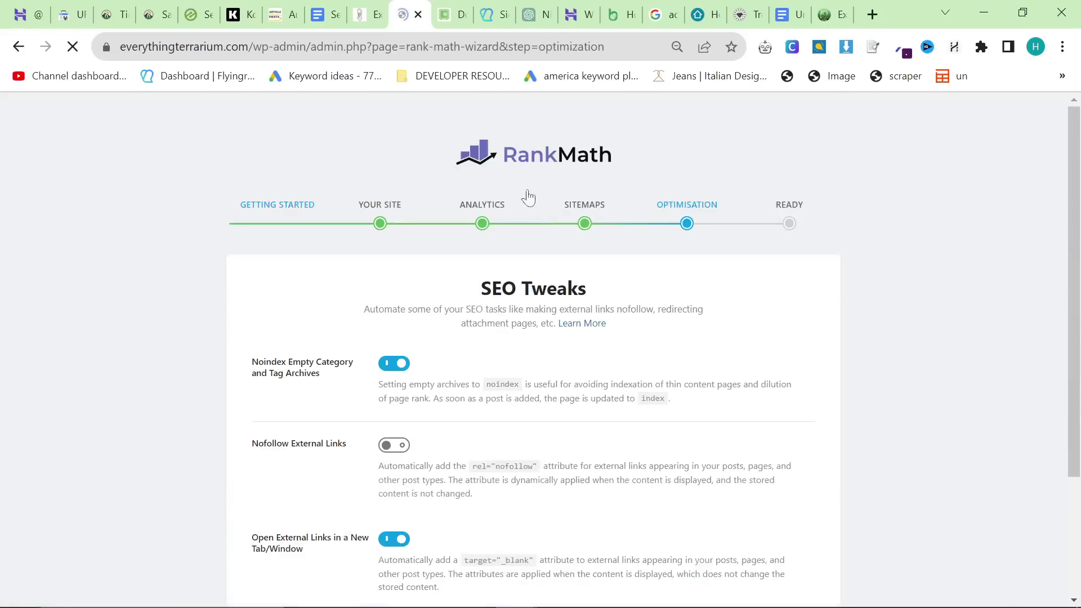
scroll(563, 281, "down", 4)
left_click(708, 507)
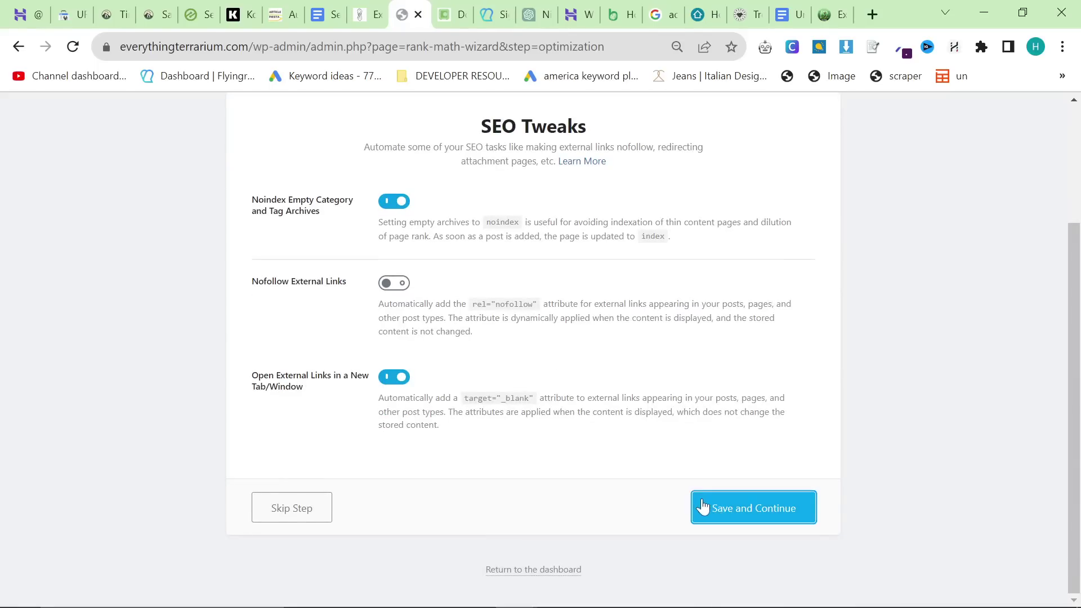
scroll(530, 476, "down", 2)
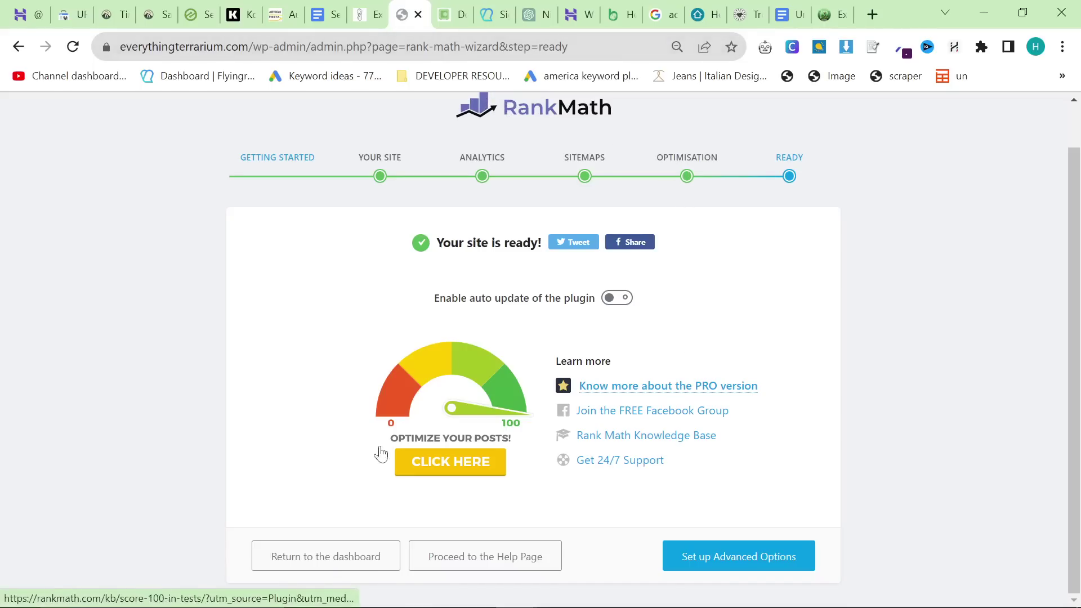
left_click(336, 556)
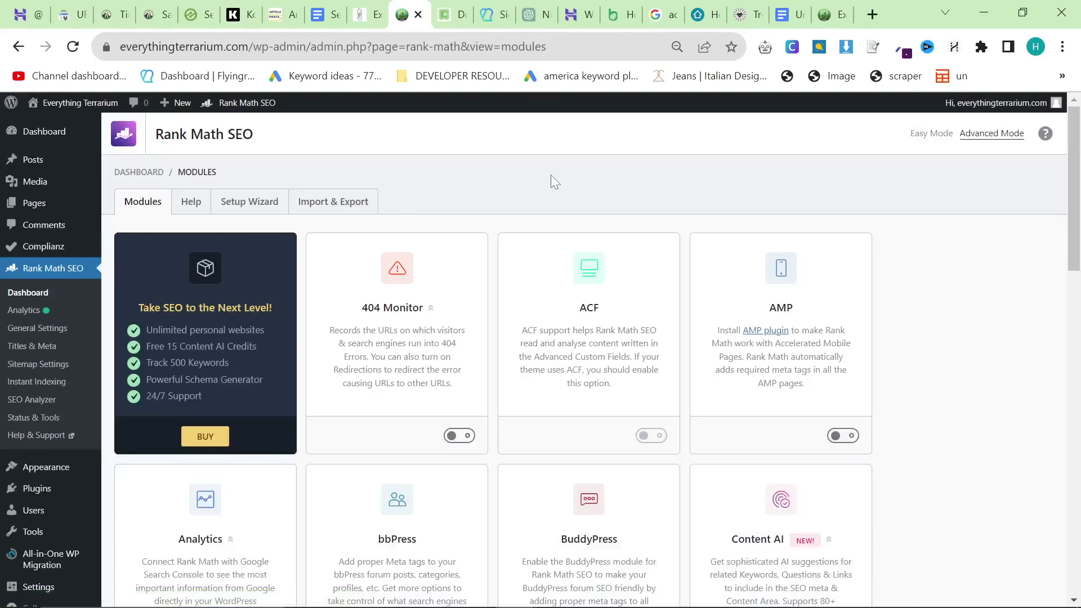
Step: Highlight checklist item 16 in red
left_click(326, 14)
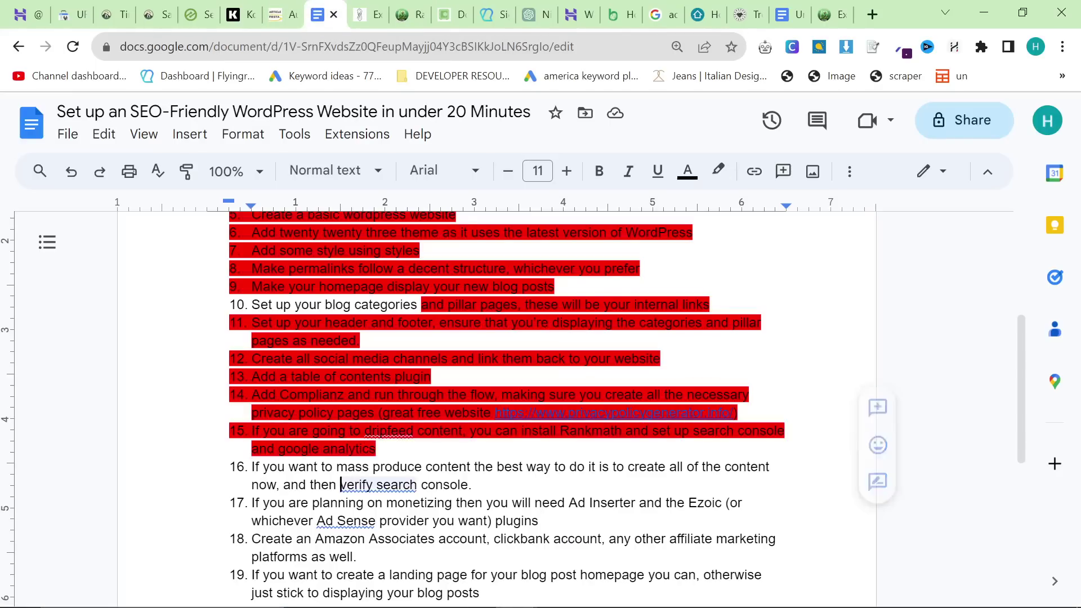
left_click(717, 171)
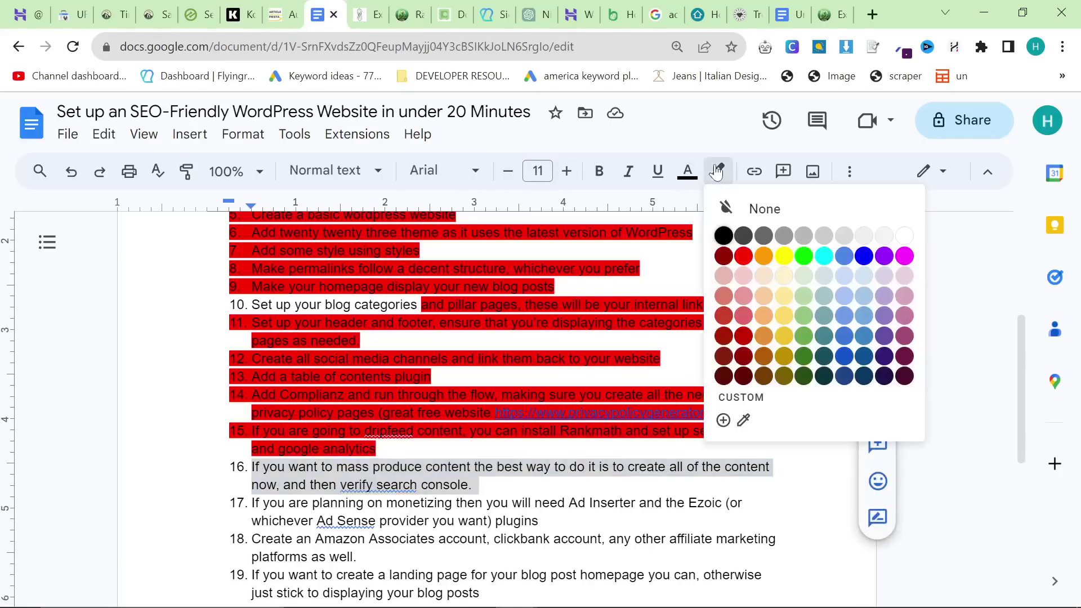
left_click(743, 256)
scroll(507, 366, "down", 2)
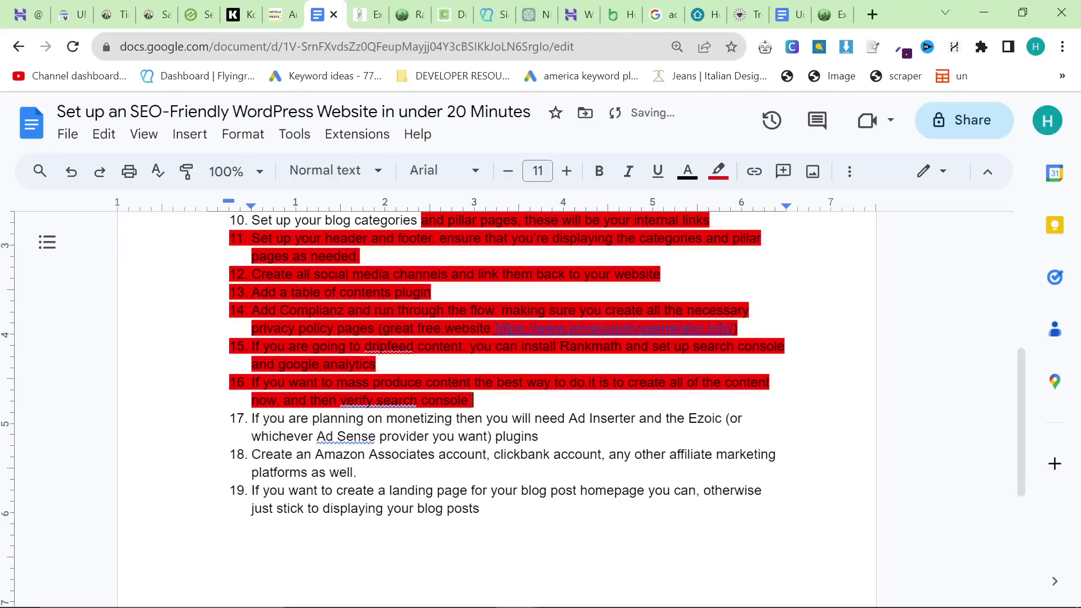
triple_click(484, 428)
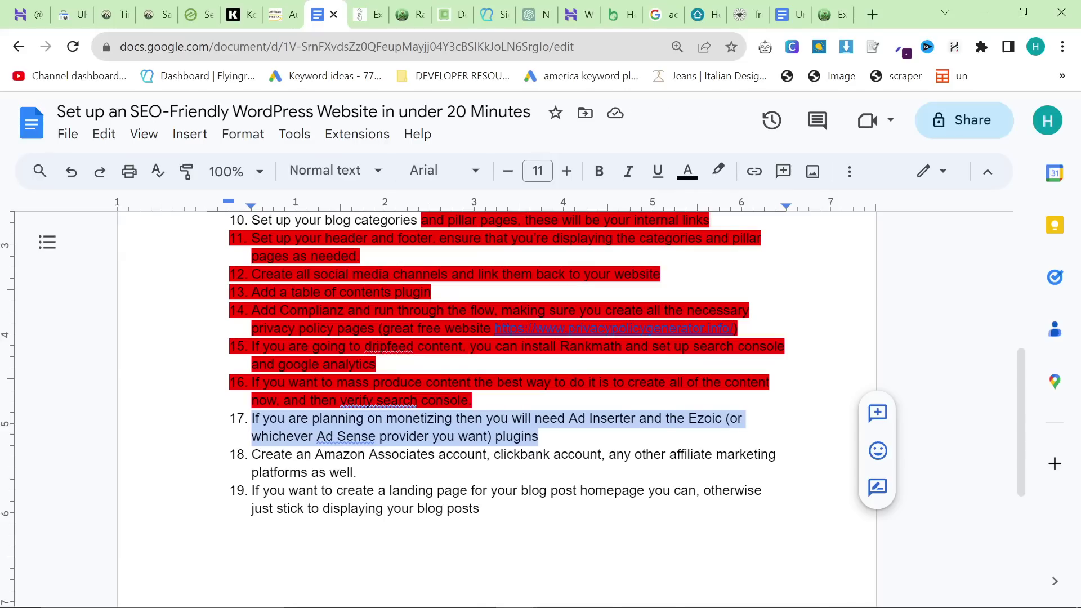
left_click(541, 437)
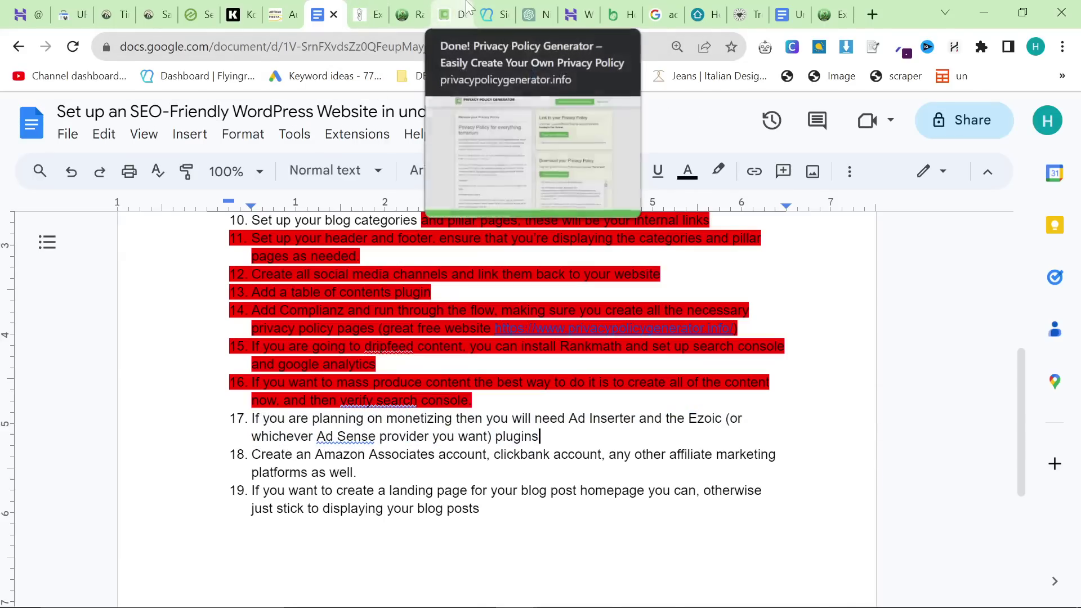
Step: Load ezoic.com in a new tab and log in to the dashboard
left_click(875, 17)
type("ezoic.com")
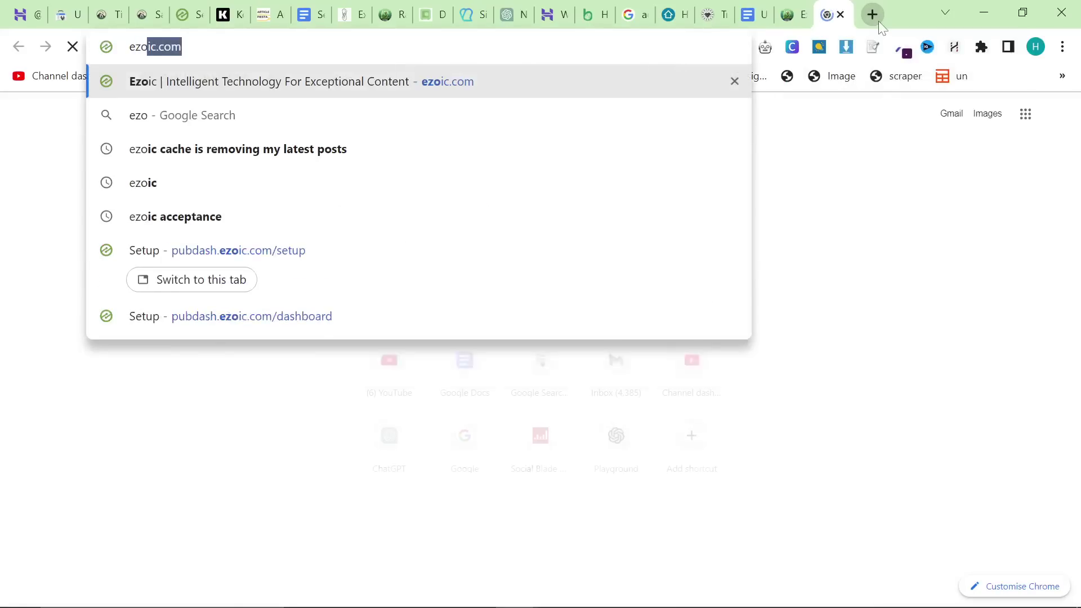
key("Return")
left_click(811, 144)
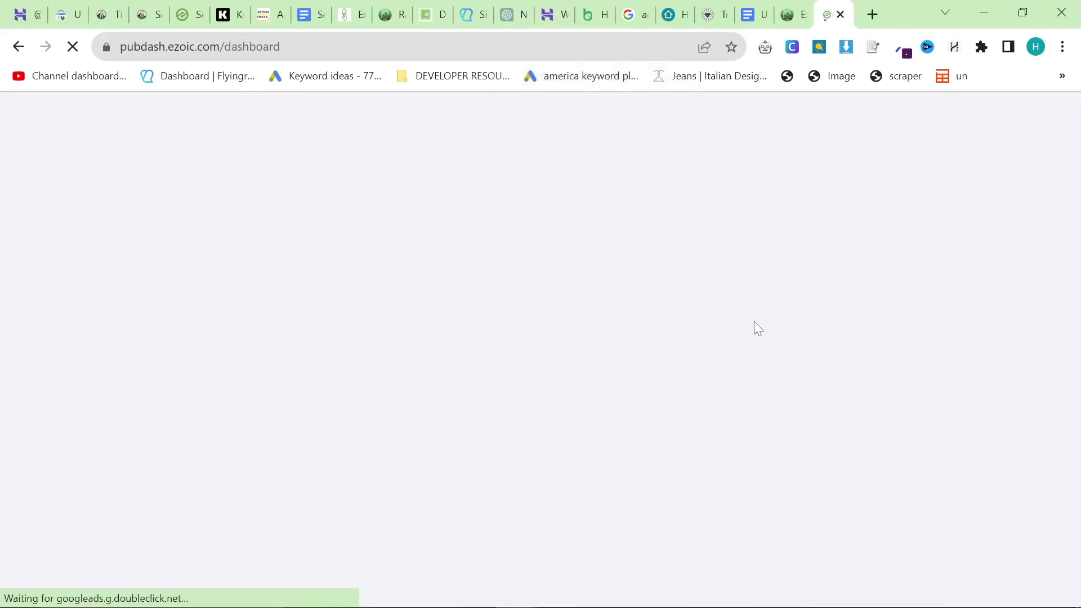
Step: Confirm on Ezoic's setup page that tinyhomehub.io's Ezoic Review step is complete
left_click_drag(392, 23, 795, 17)
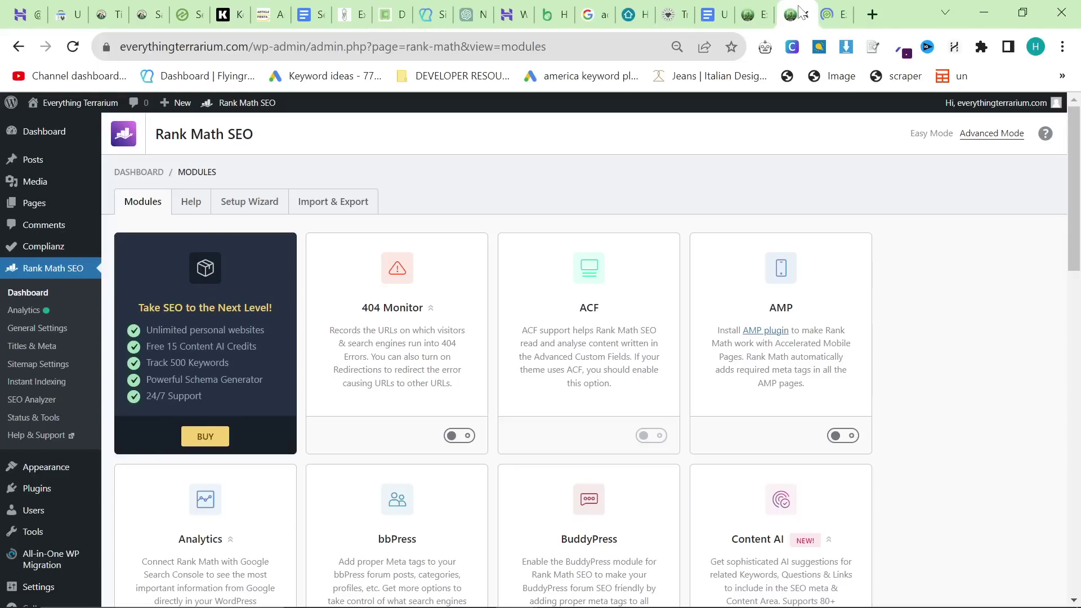
left_click(832, 5)
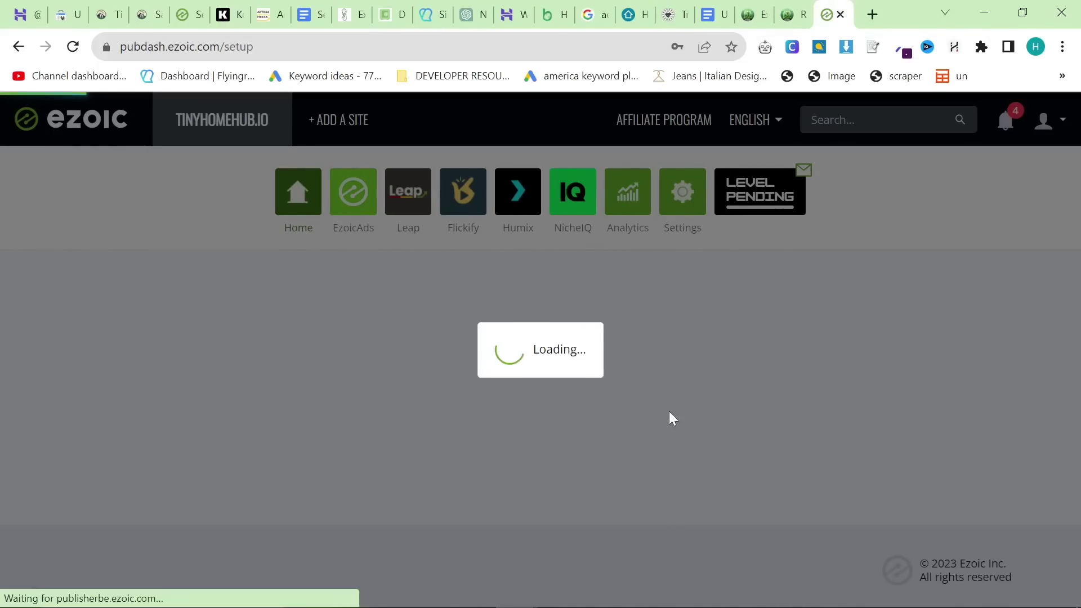
scroll(702, 448, "down", 4)
scroll(636, 417, "up", 4)
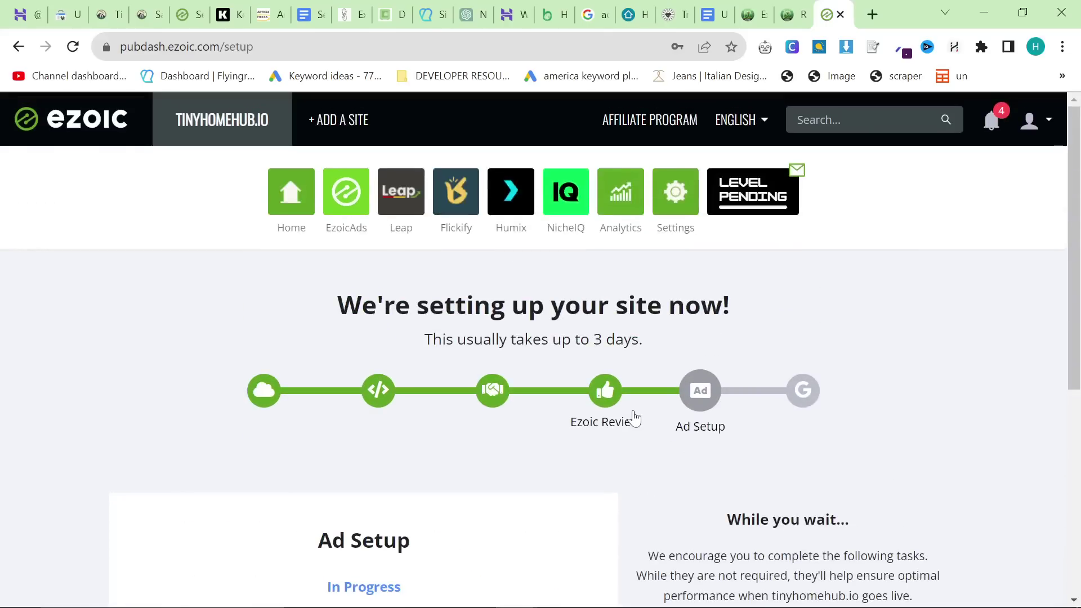
scroll(648, 376, "down", 1)
scroll(682, 313, "down", 4)
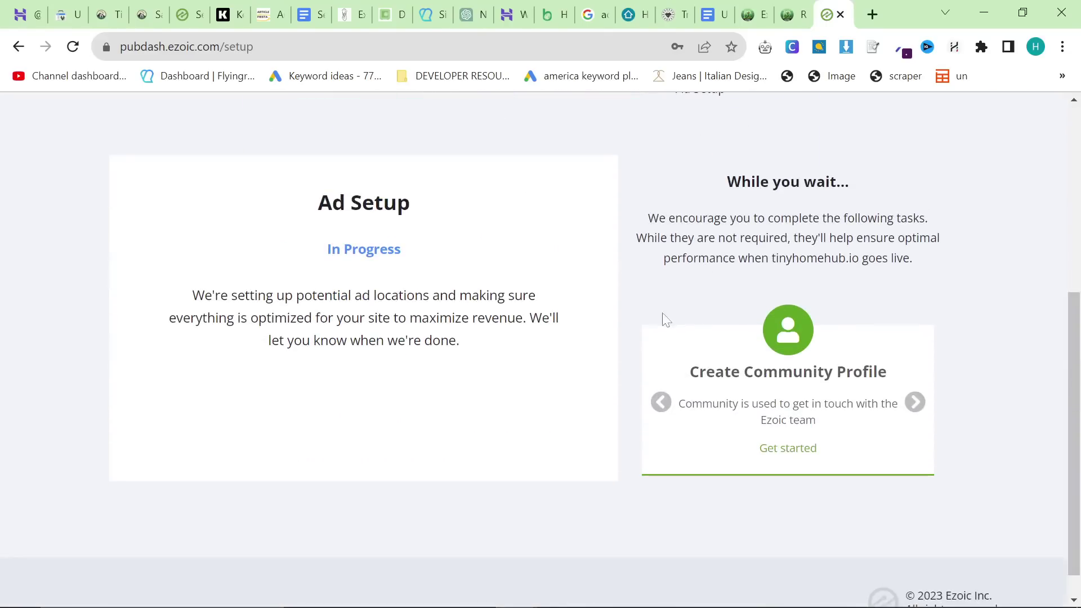
scroll(580, 317, "up", 3)
left_click(607, 223)
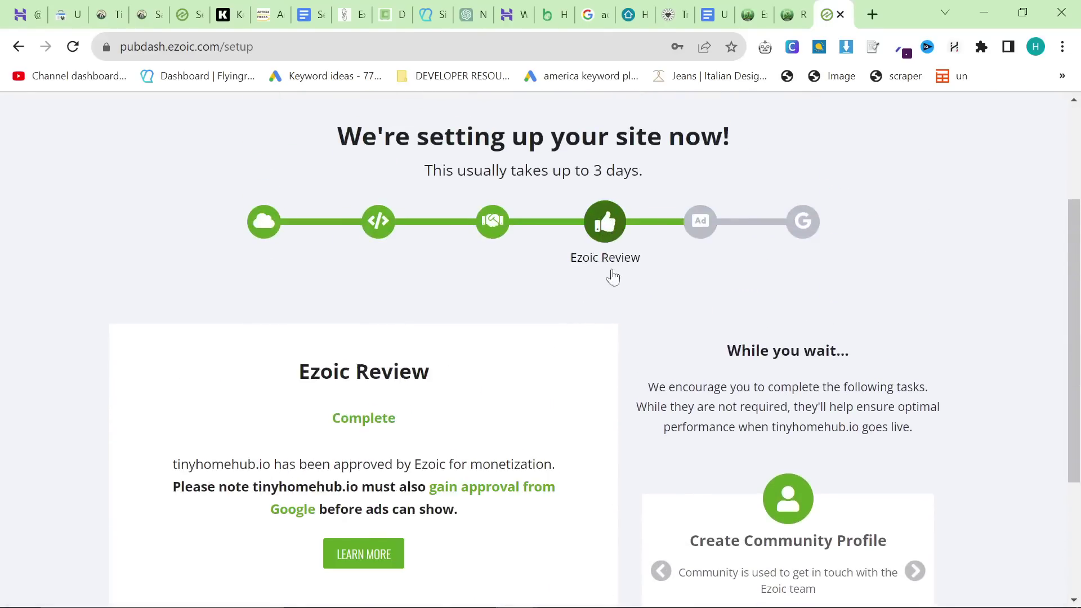
scroll(714, 220, "down", 2)
Step: Open tinyhomehub.io in a new tab
left_click(872, 14)
type("tinyhomehub.io")
key("Return")
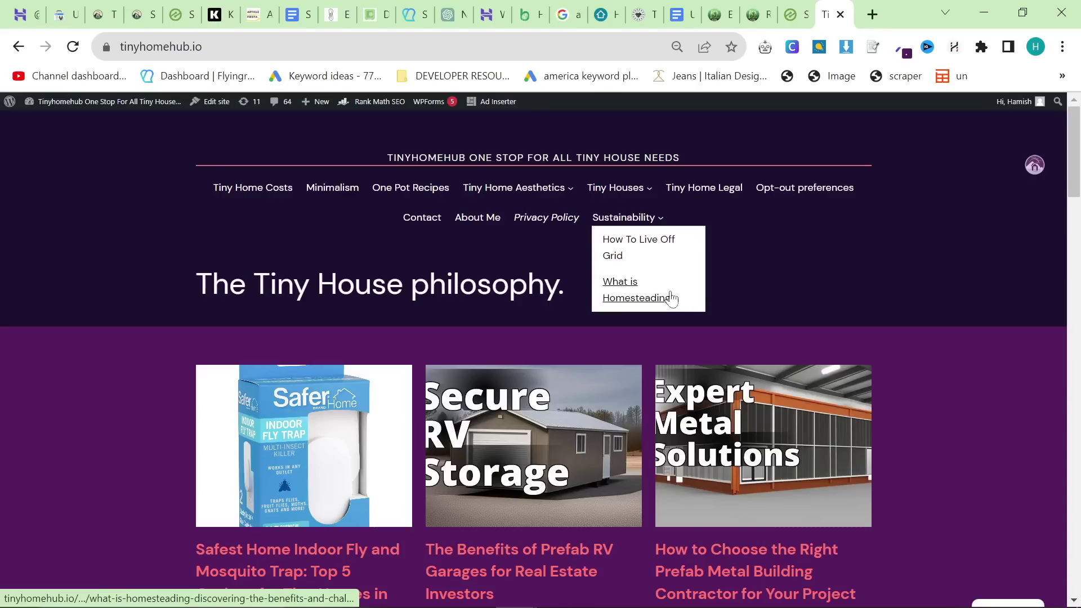
Step: Scroll through tinyhomehub.io's blog post cards
scroll(671, 297, "down", 2)
scroll(252, 281, "down", 14)
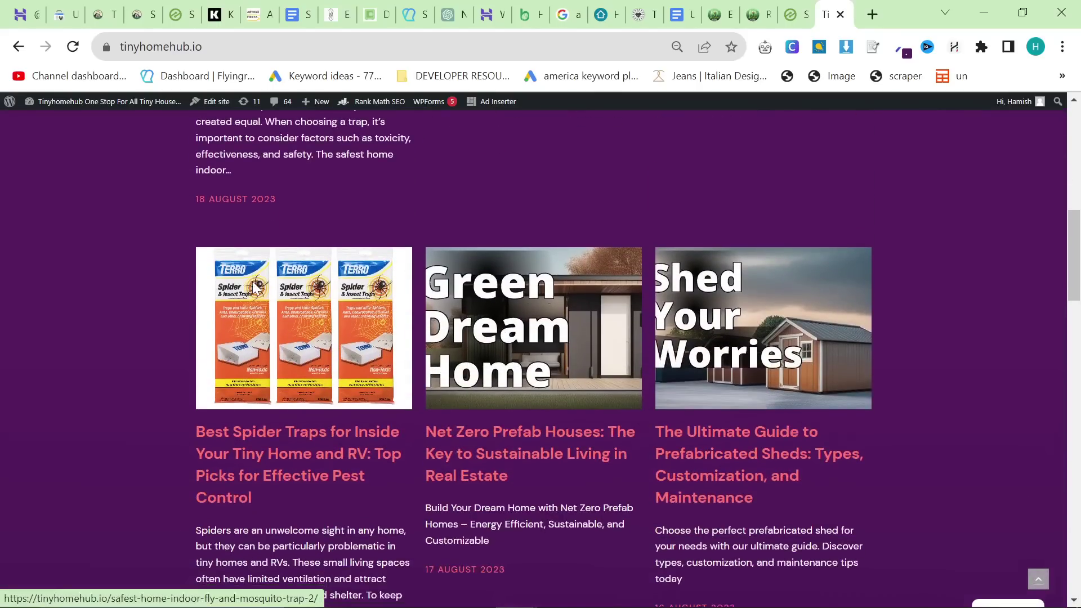
scroll(252, 282, "down", 13)
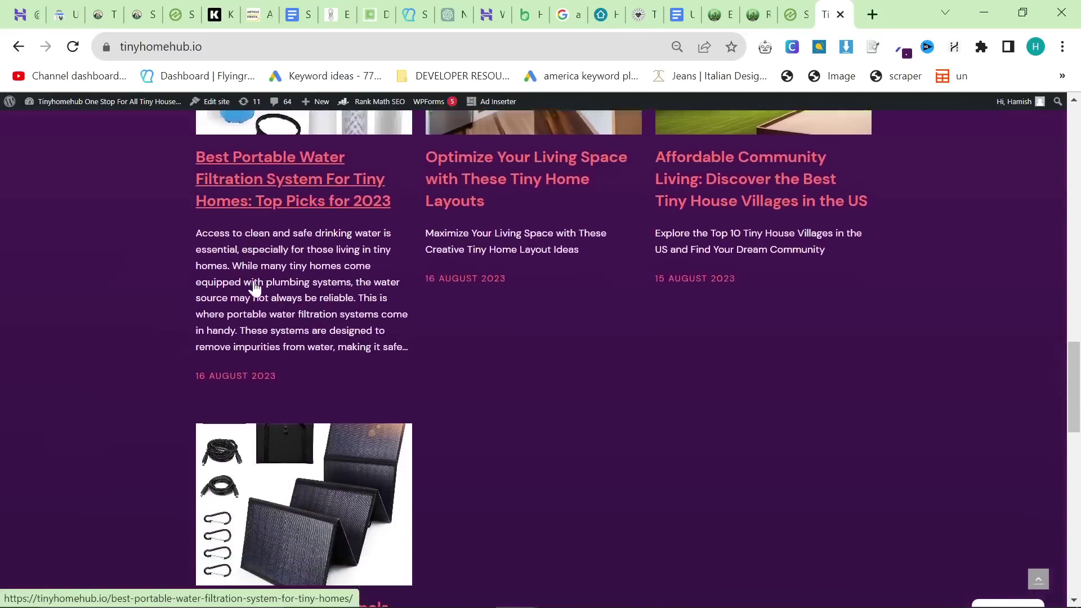
scroll(255, 288, "down", 8)
scroll(254, 285, "up", 20)
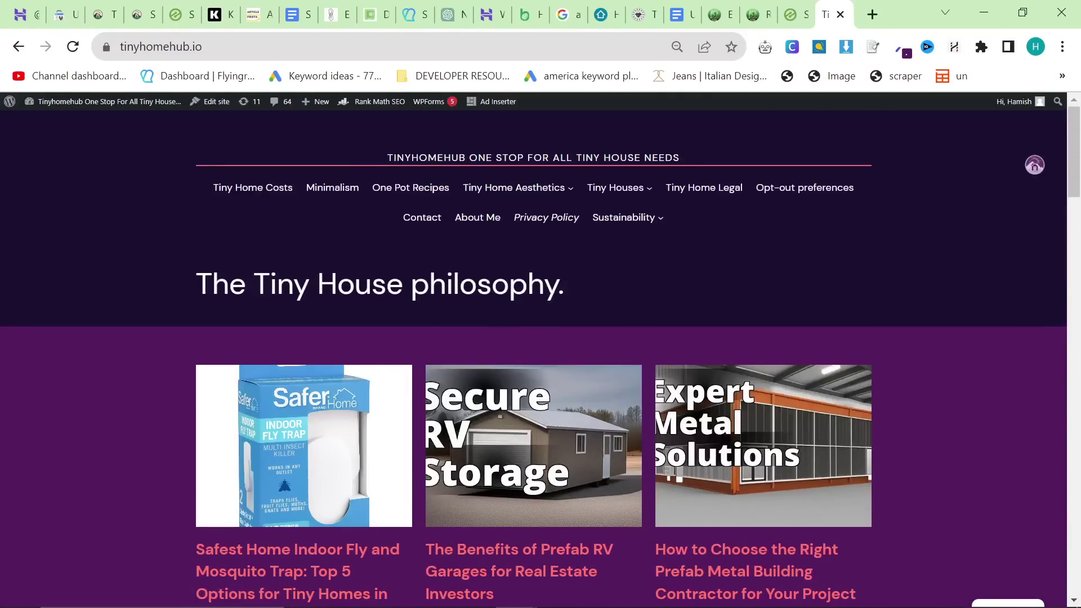
scroll(535, 321, "down", 5)
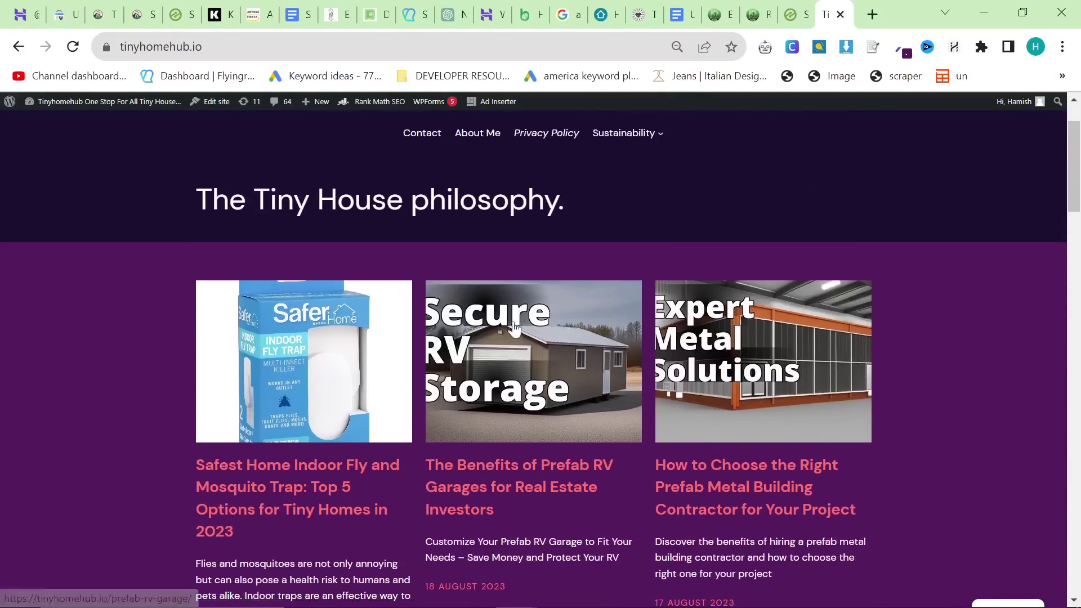
Step: Look over the KoalaWriter article writer, then open a new blank tab
left_click(213, 17)
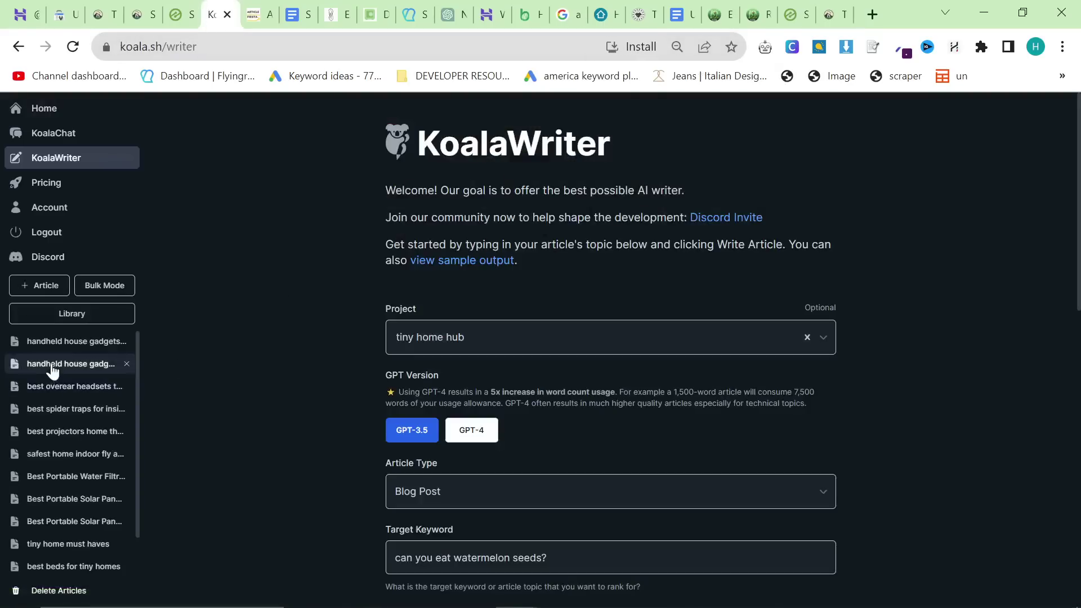
scroll(68, 395, "down", 3)
scroll(90, 560, "up", 1)
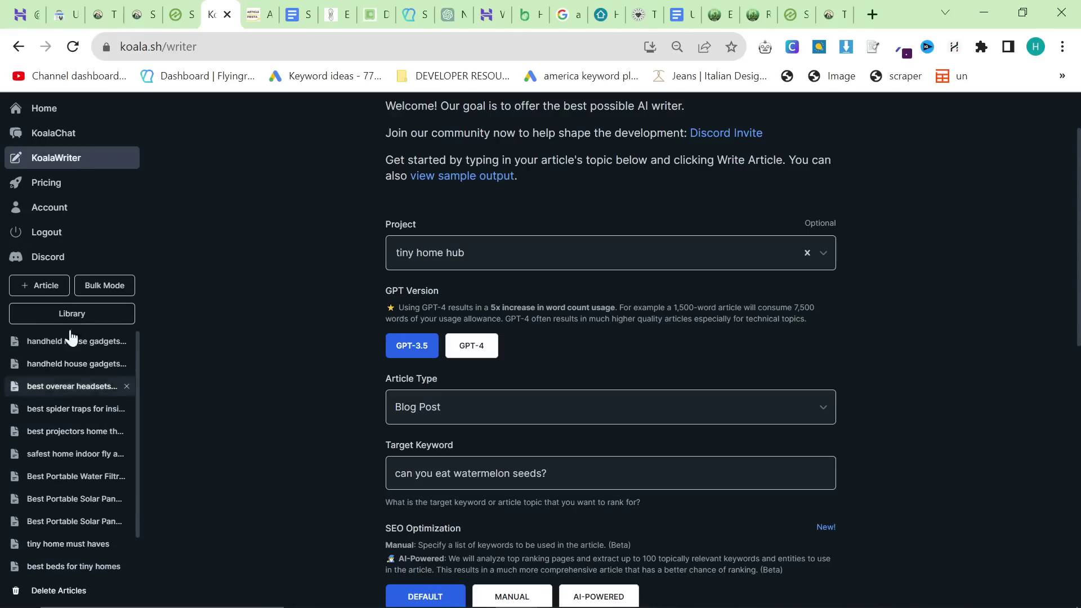
scroll(74, 366, "down", 2)
left_click(872, 14)
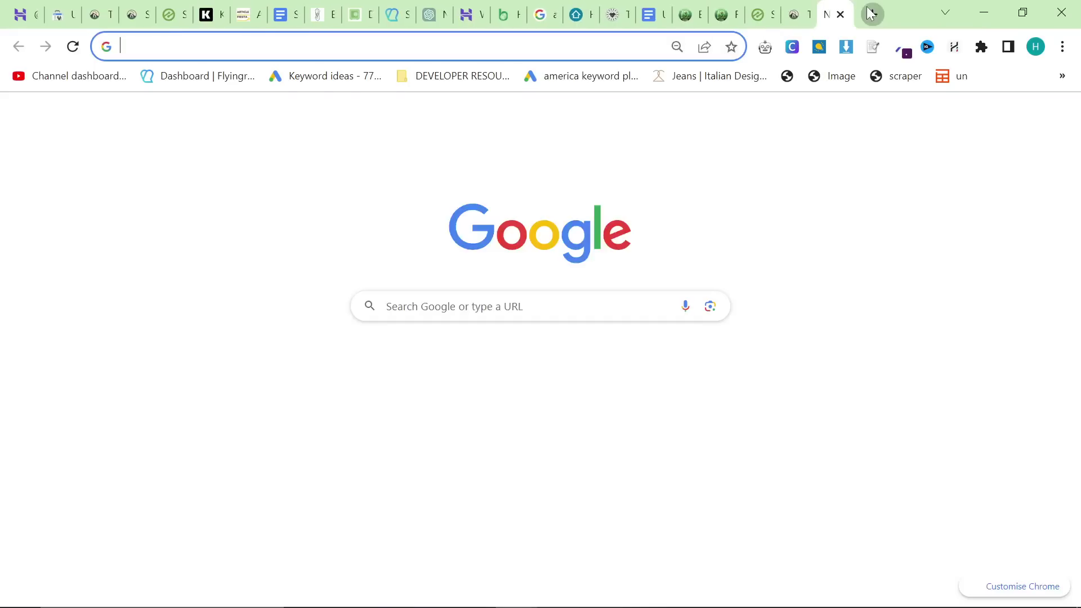
Step: Go to the Income stream surfers YouTube channel and view its Playlists
type("youtube.com/c/incomestreamsurfers")
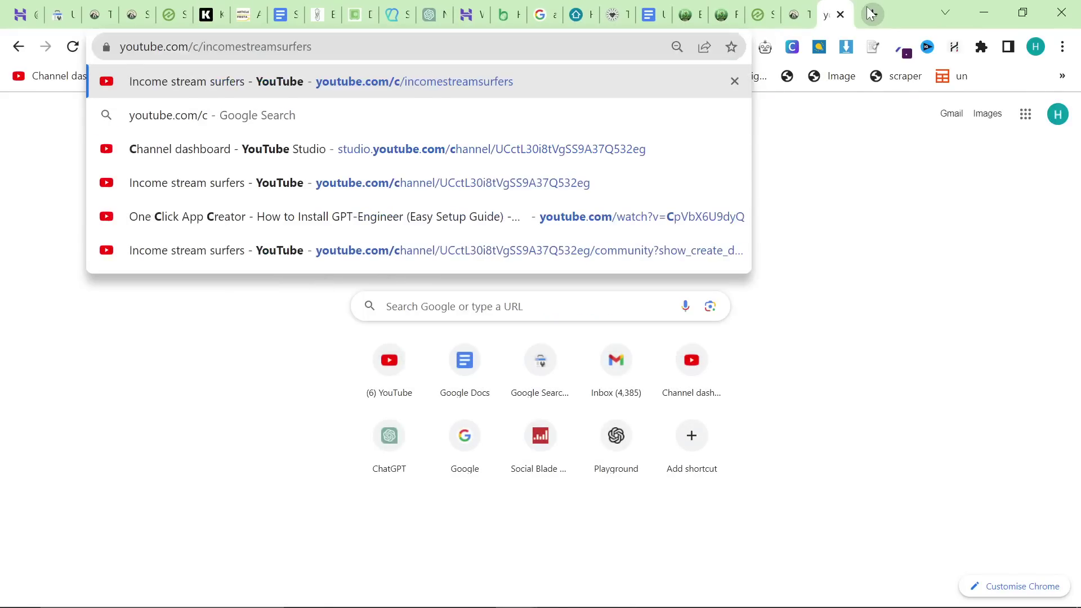
key("Return")
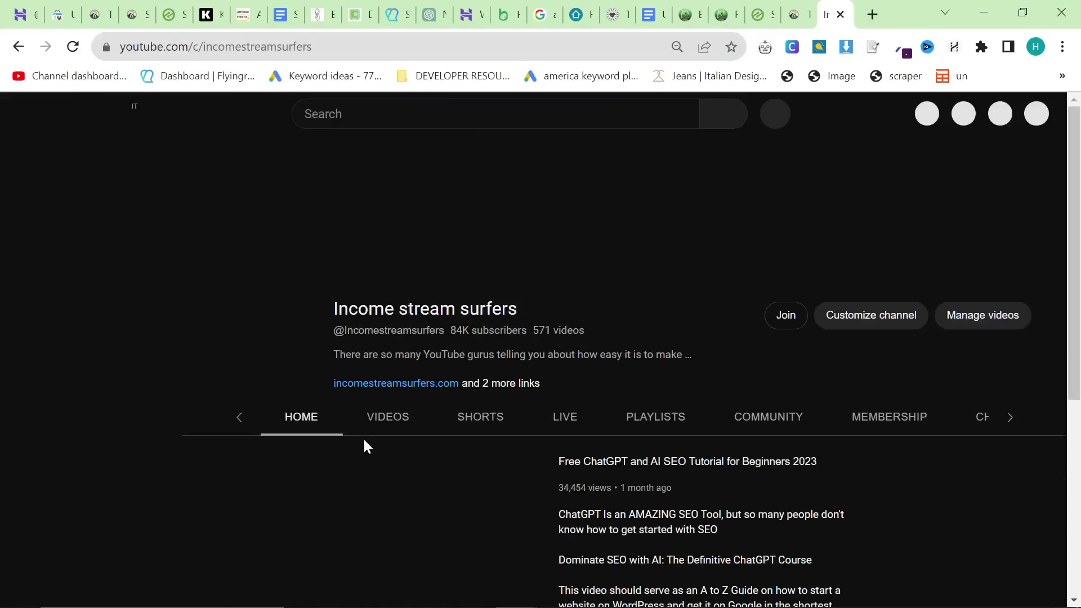
left_click(664, 422)
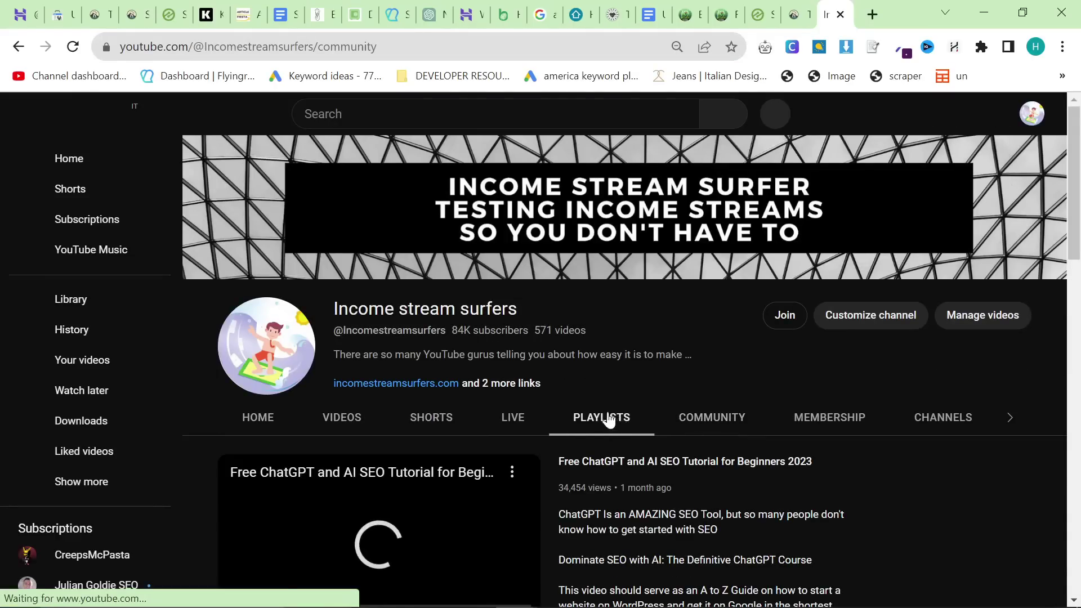
left_click(599, 423)
Step: Play the first ChatGPT SEO playlist, pause it, and browse its 15 videos
scroll(507, 411, "down", 3)
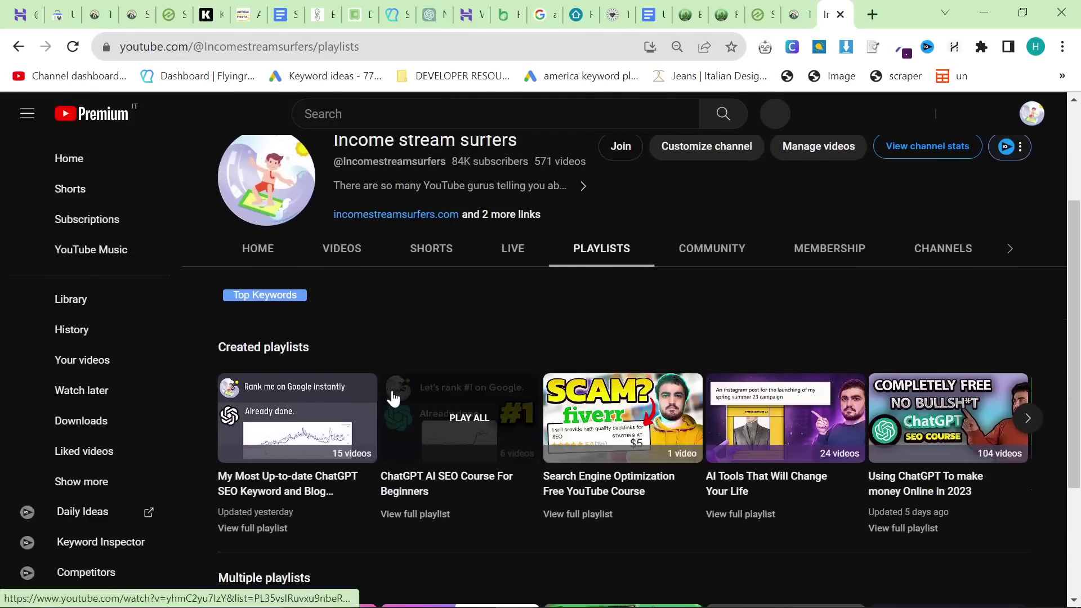
left_click(306, 407)
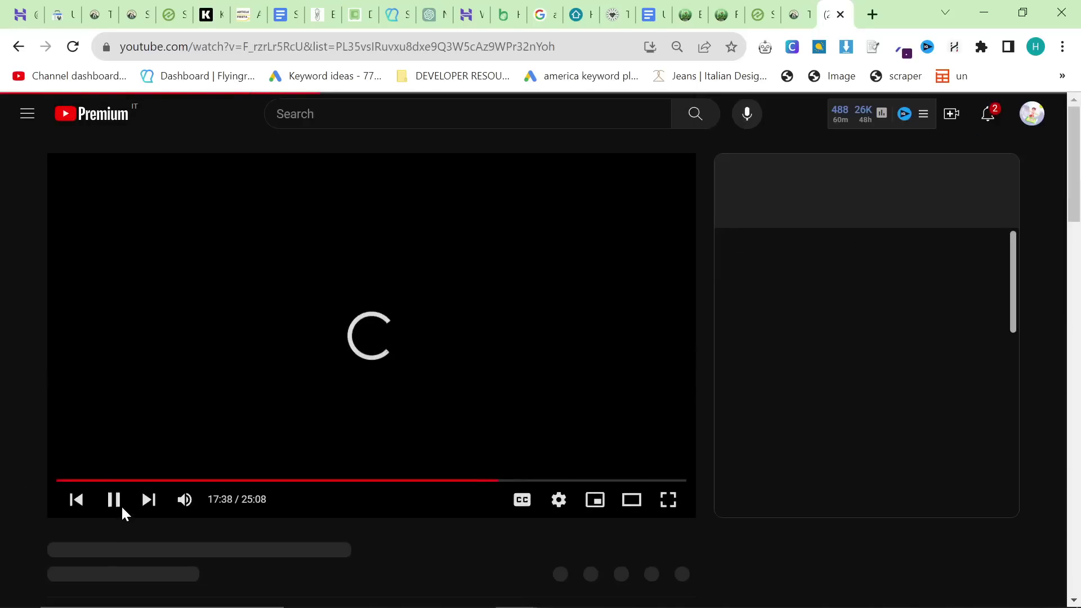
left_click(112, 501)
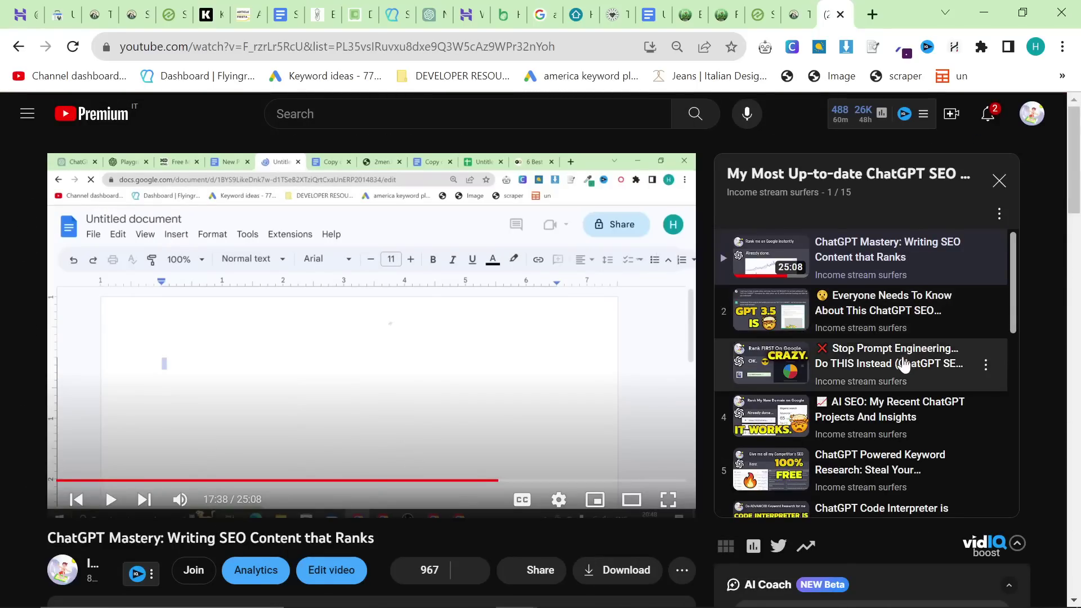
scroll(901, 366, "down", 7)
scroll(905, 369, "down", 7)
scroll(876, 406, "up", 12)
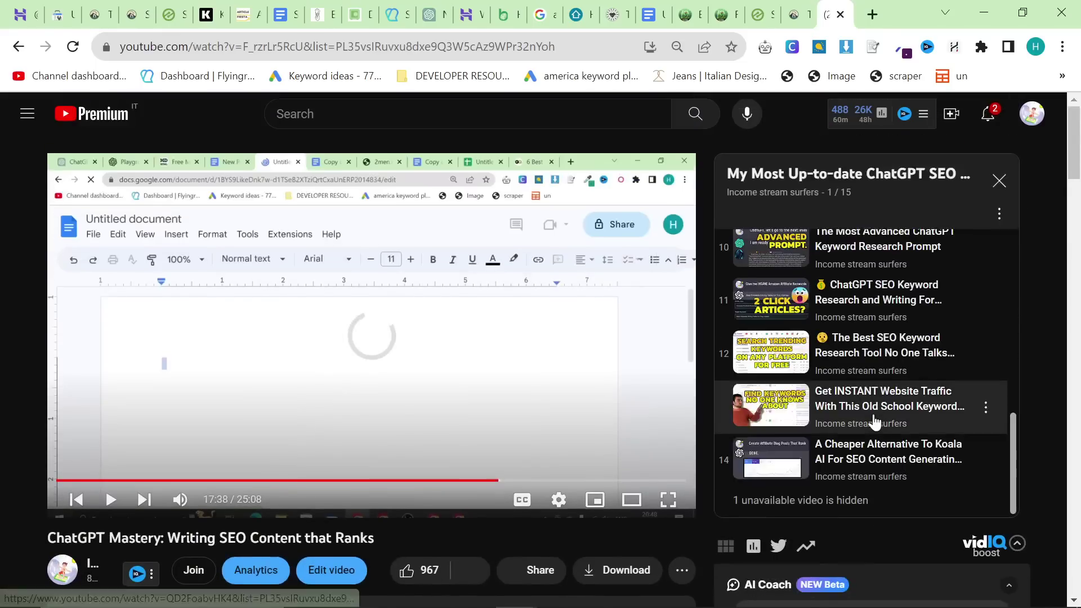
scroll(874, 419, "up", 2)
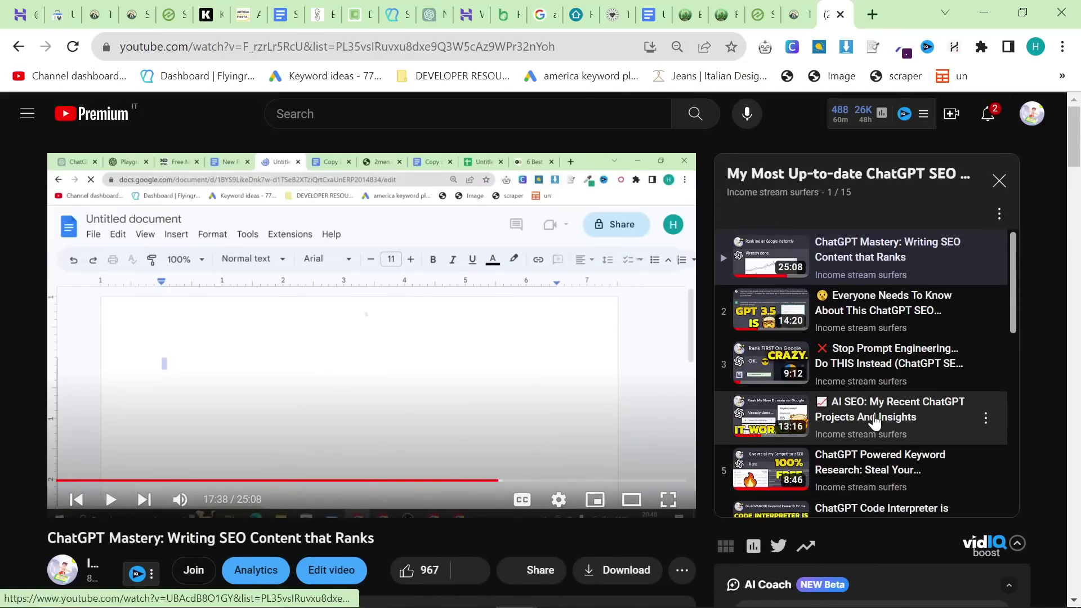
scroll(874, 421, "down", 8)
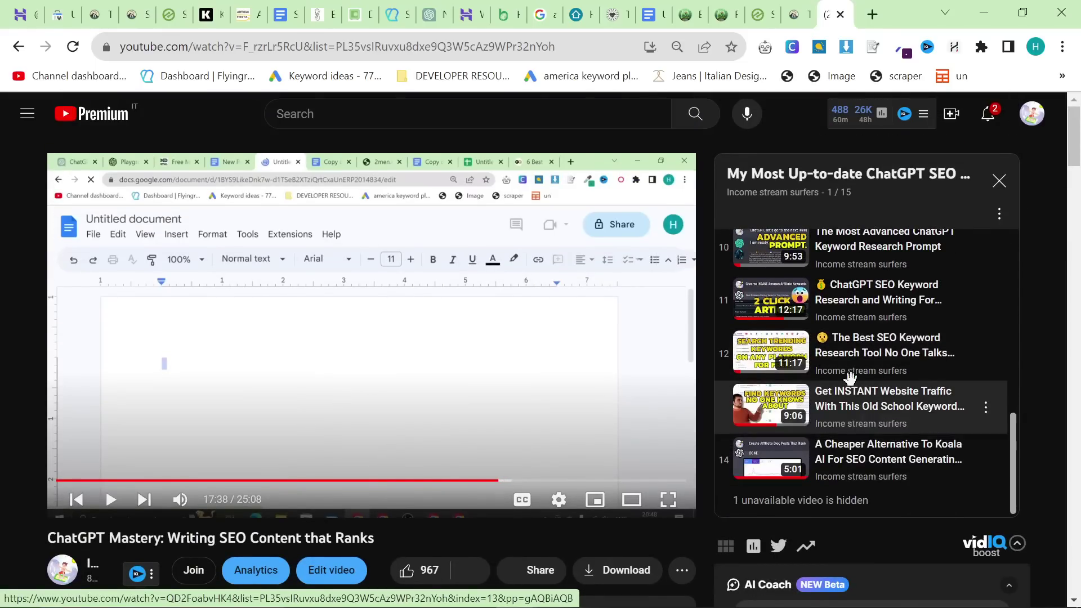
scroll(862, 389, "up", 9)
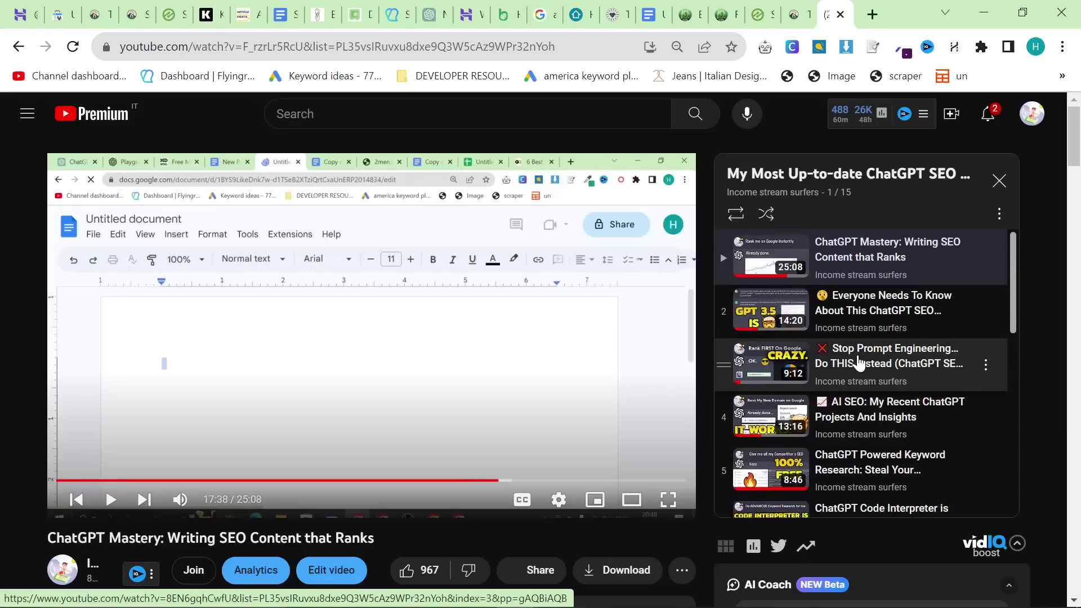
scroll(780, 327, "down", 2)
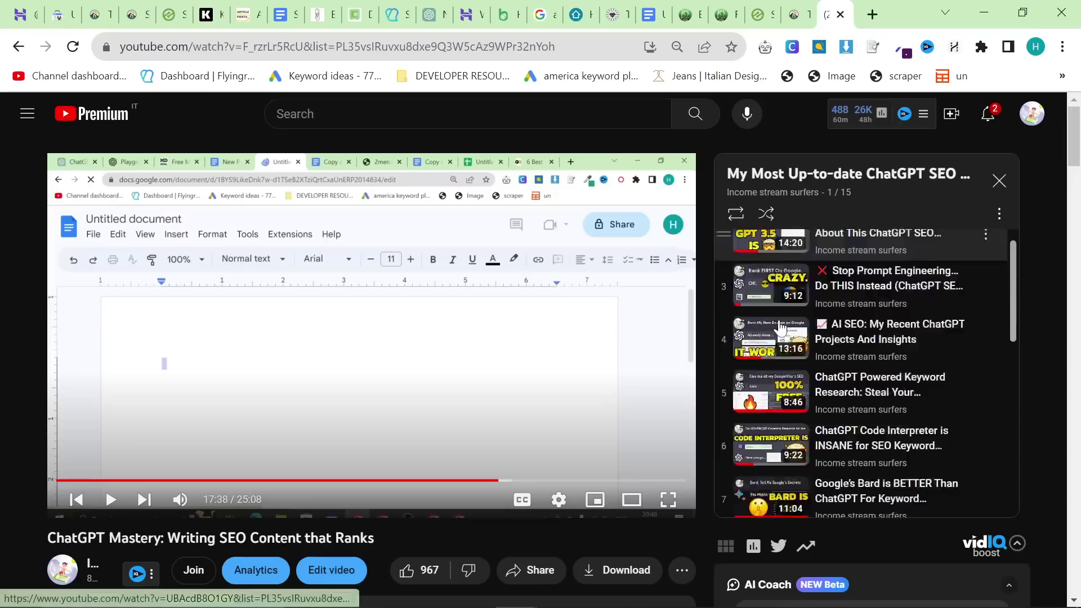
scroll(780, 327, "down", 5)
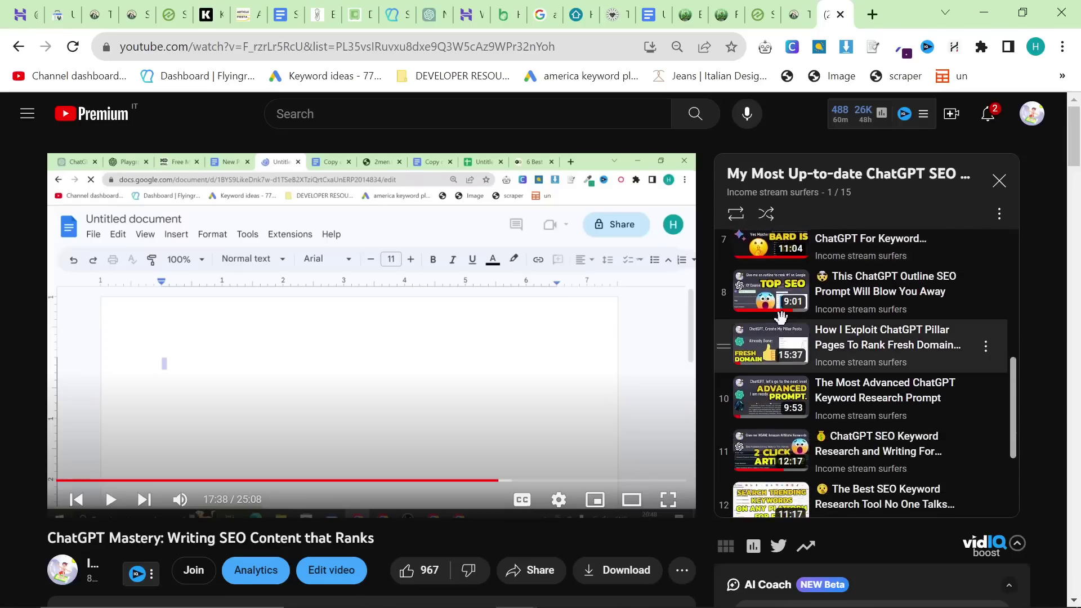
scroll(875, 311, "up", 6)
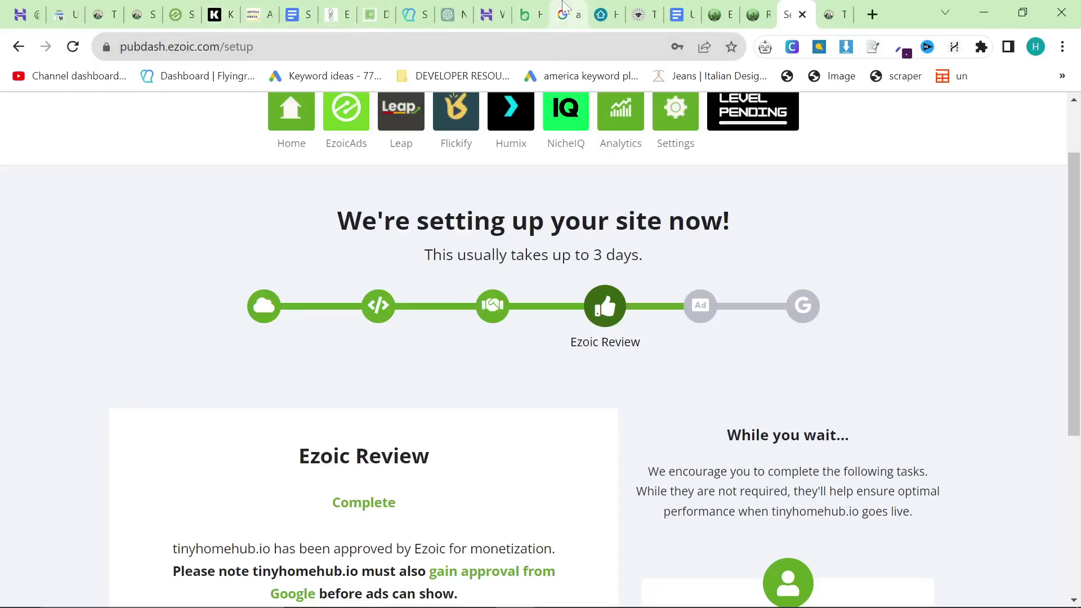
Step: Review the SEO-friendly WordPress checklist, then go back to the Rank Math Modules page
left_click(682, 15)
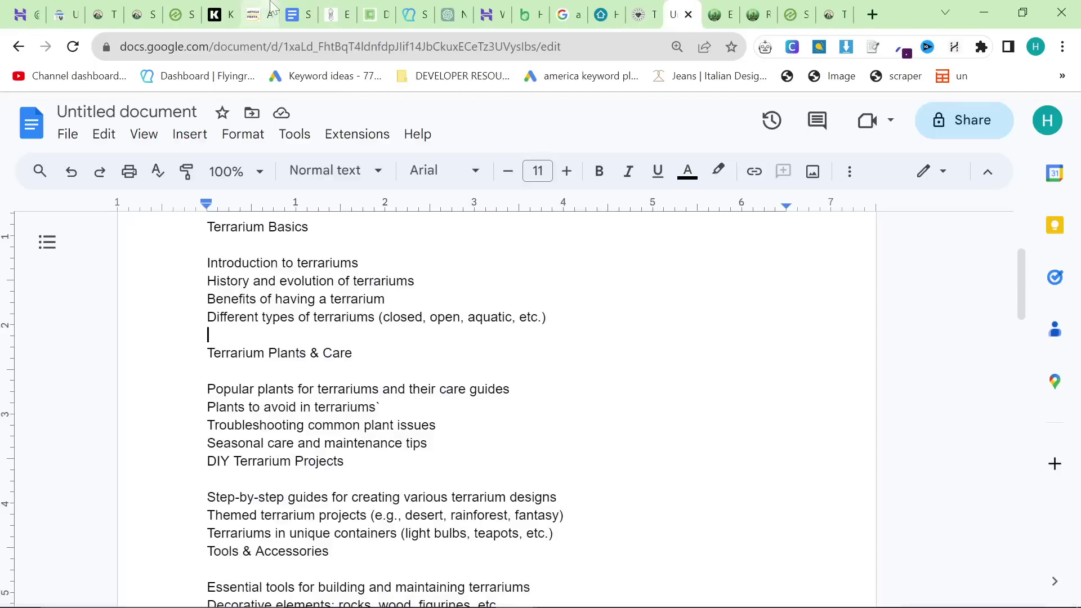
left_click(297, 14)
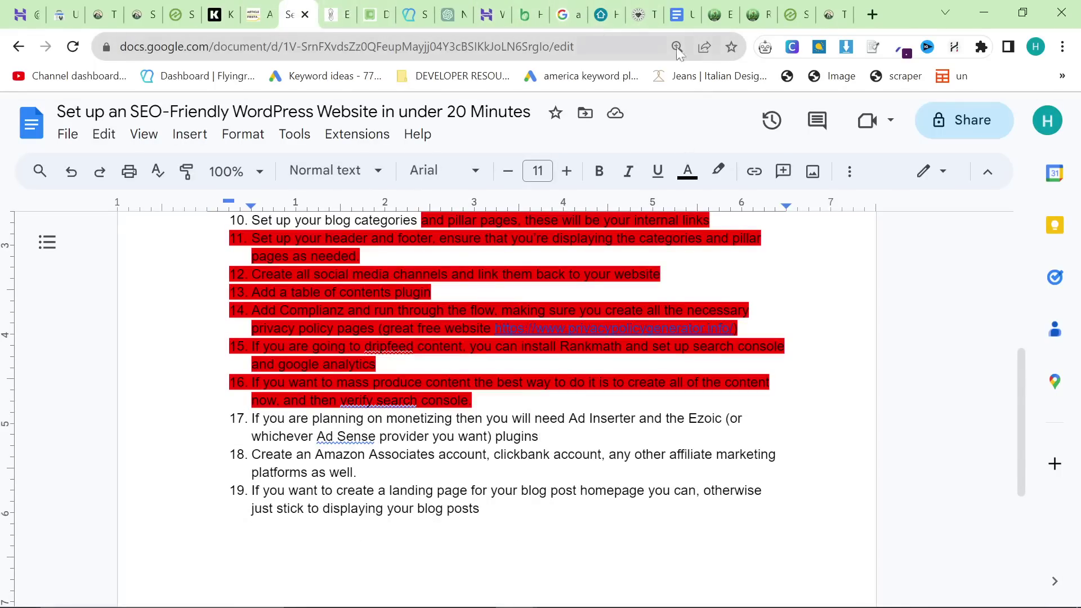
left_click(714, 16)
left_click(761, 9)
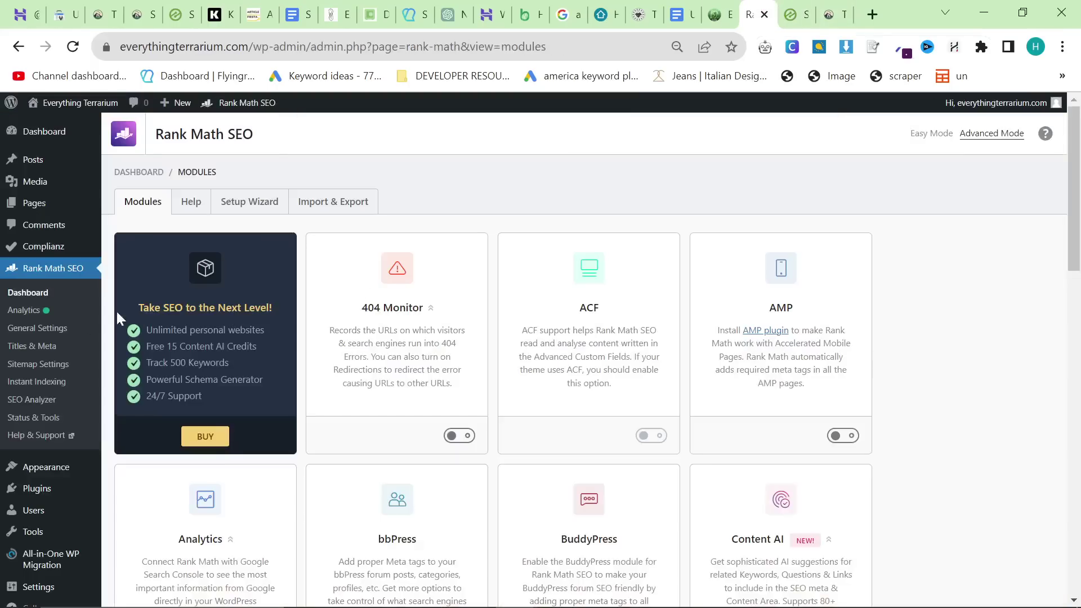
Step: Search the plugin directory for 'ad ins' and install Ad Inserter
mouse_move(58, 490)
left_click(167, 512)
left_click(896, 171)
type("ad")
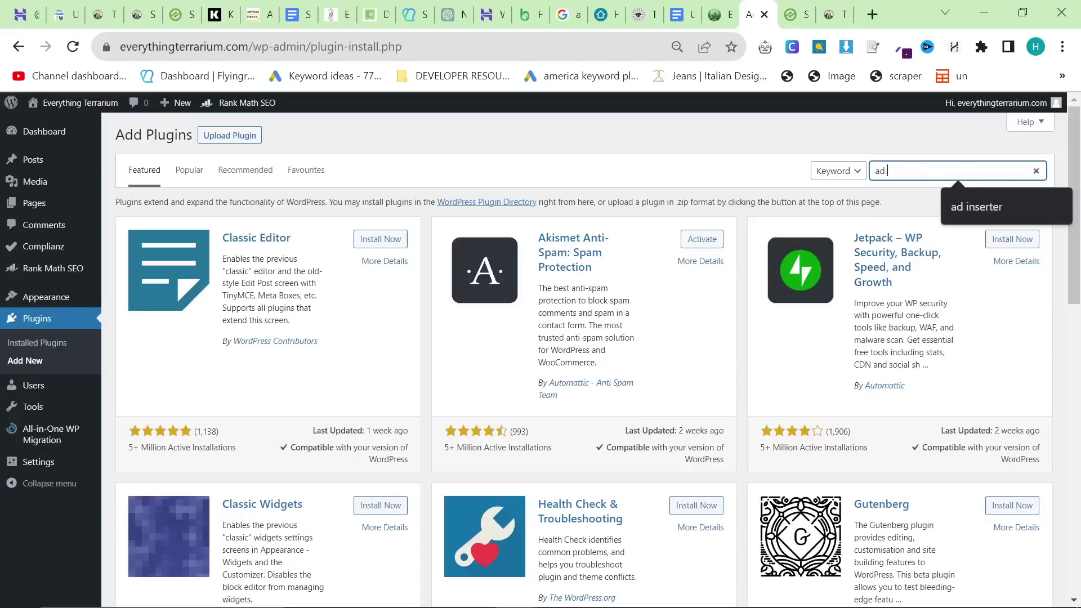
type(" ins")
left_click(982, 216)
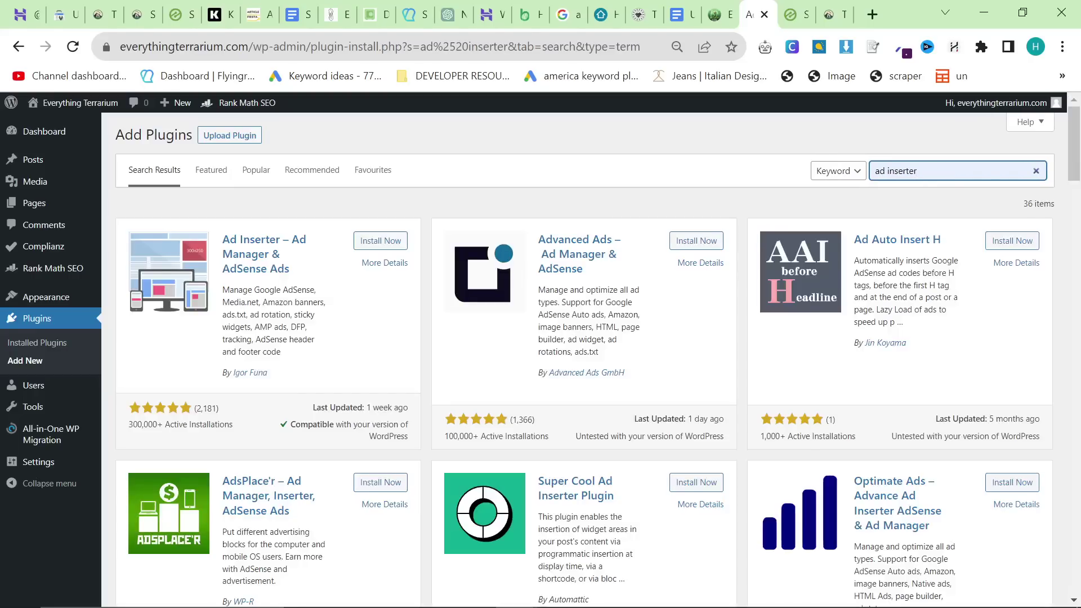
left_click(386, 243)
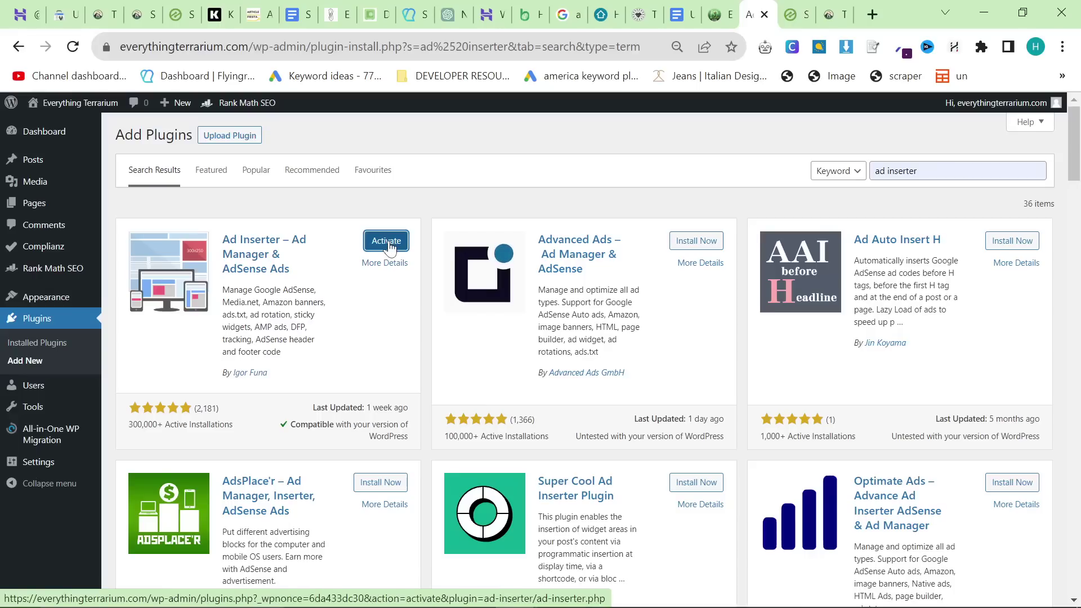
Step: Activate Ad Inserter, deactivate it again, then switch to the tinyhomehub.io tab
left_click(386, 242)
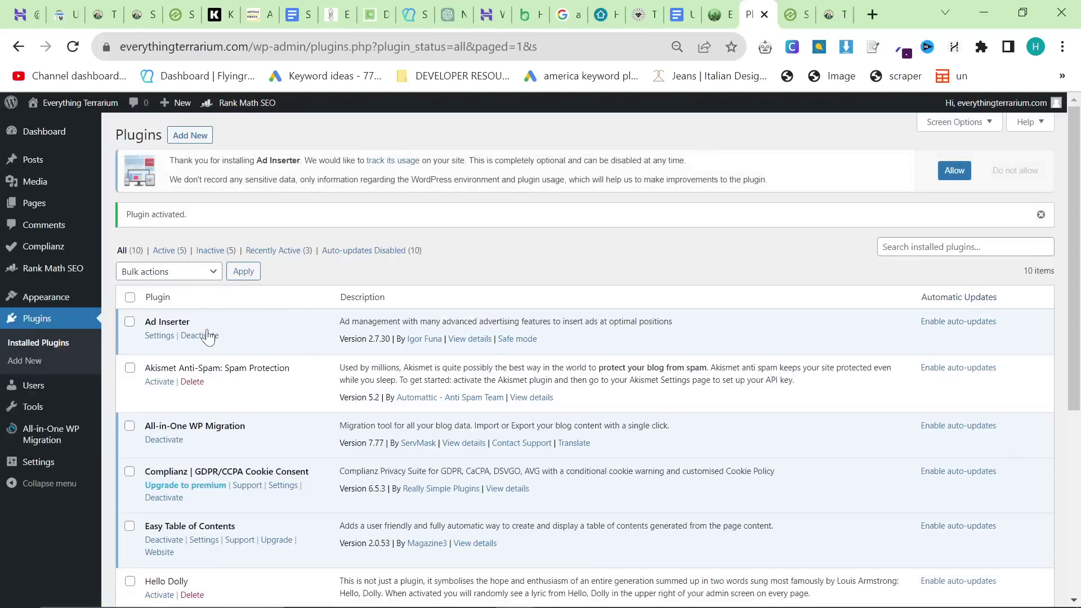
left_click(200, 336)
scroll(208, 336, "down", 2)
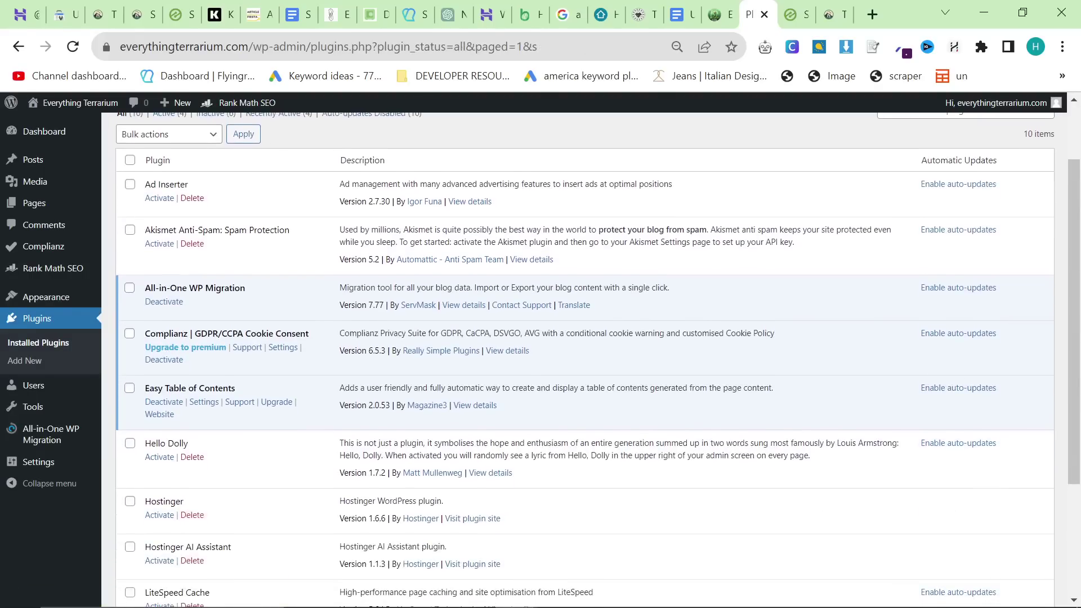
left_click(832, 14)
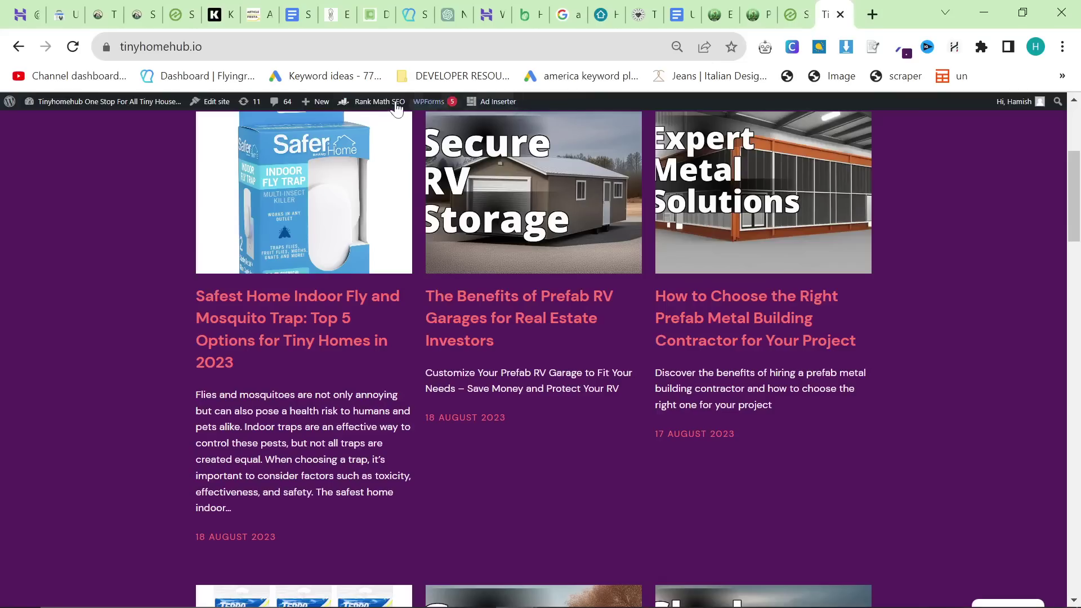
Step: Open the Prefab RV Garages post and follow its Tiny House Made Easy banner to the sales page
left_click(517, 210)
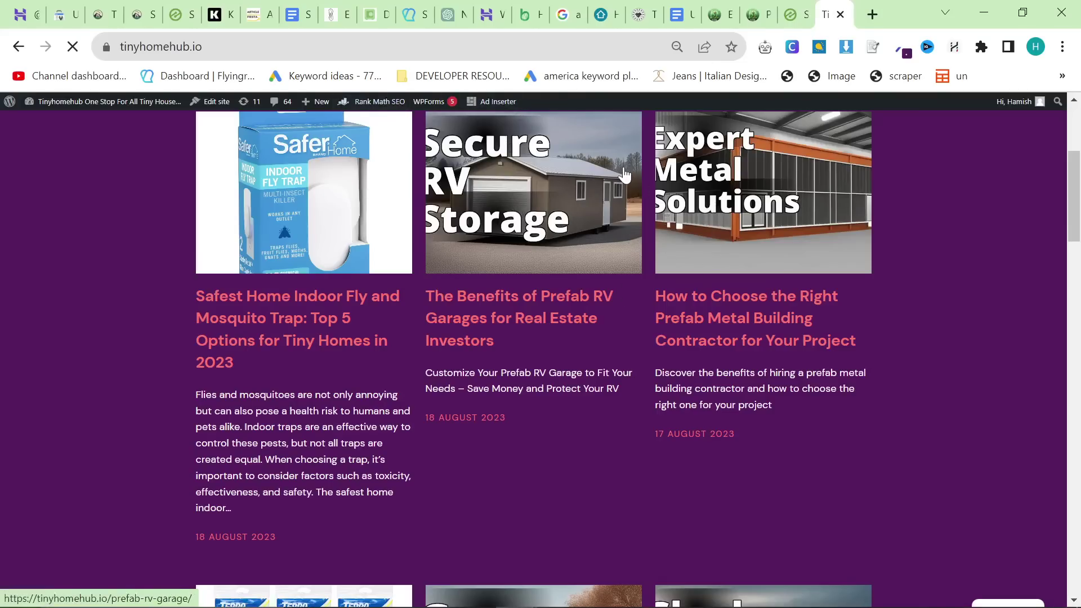
scroll(560, 169, "down", 10)
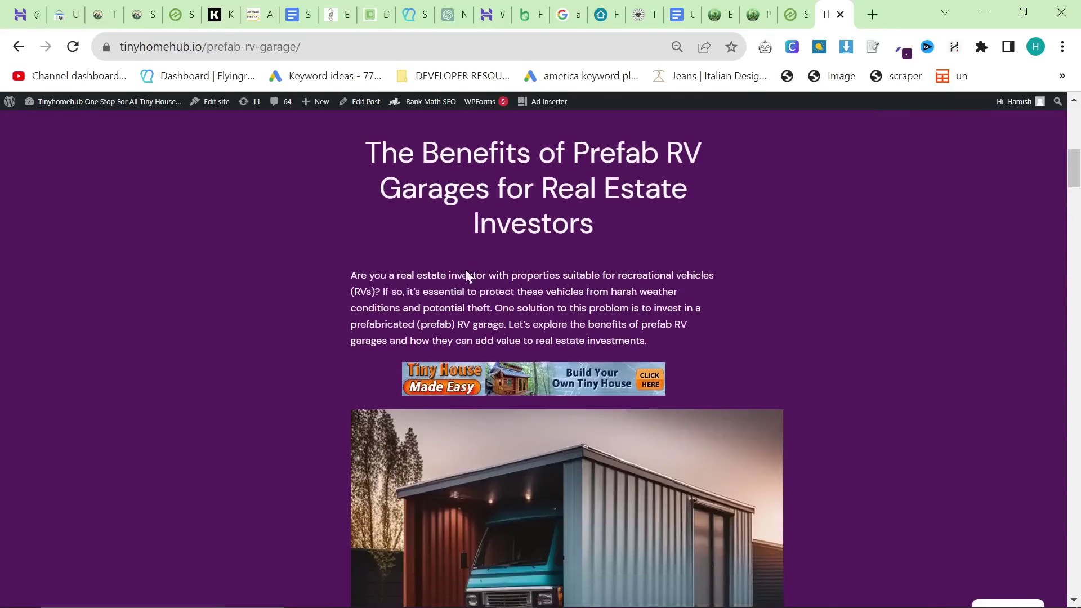
left_click(431, 370)
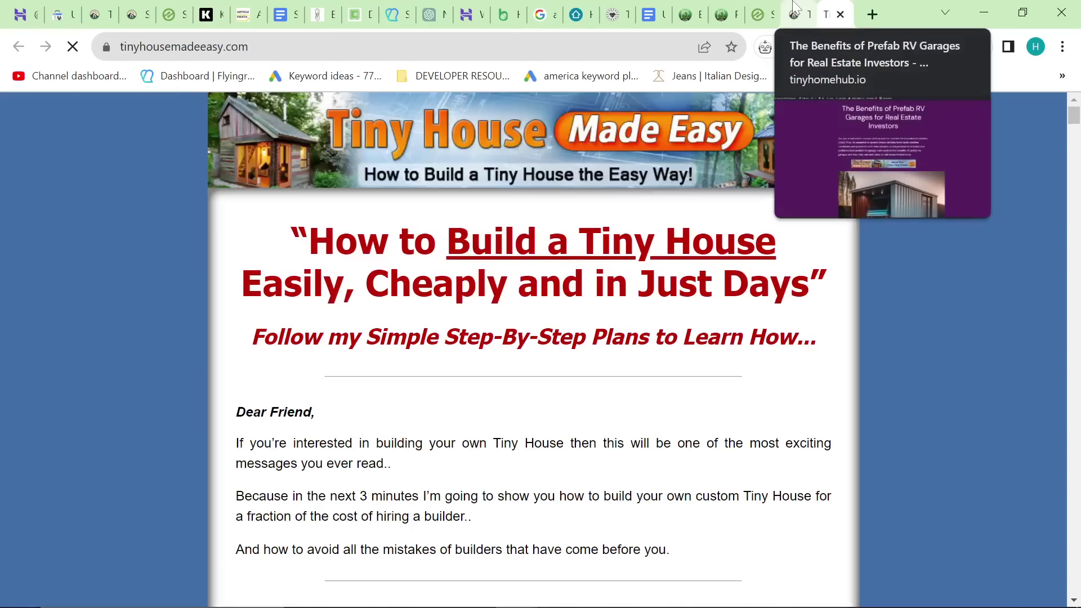
left_click(796, 7)
left_click(831, 14)
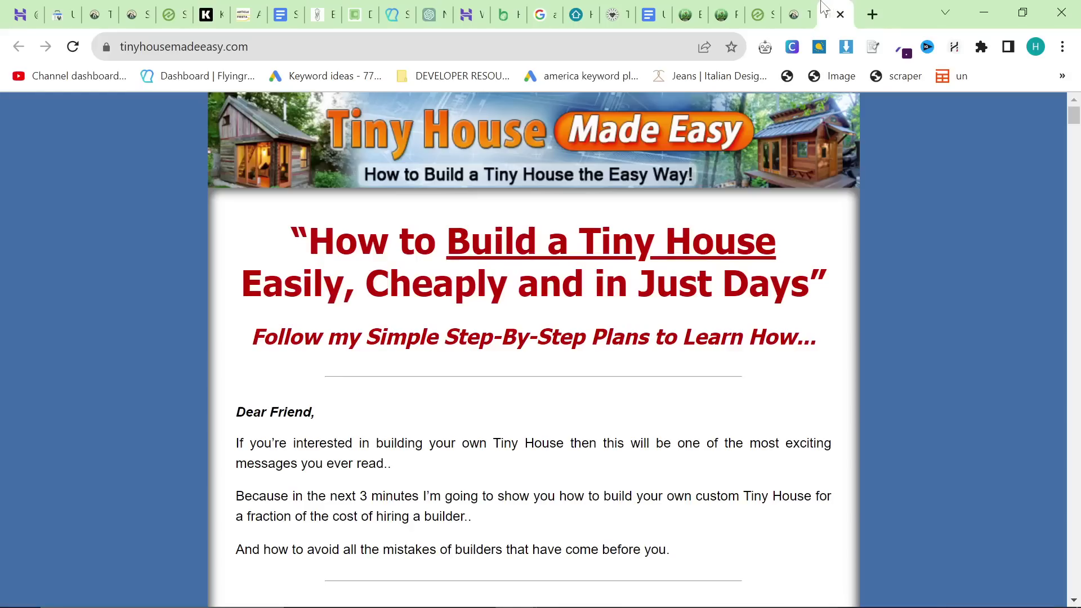
left_click(796, 14)
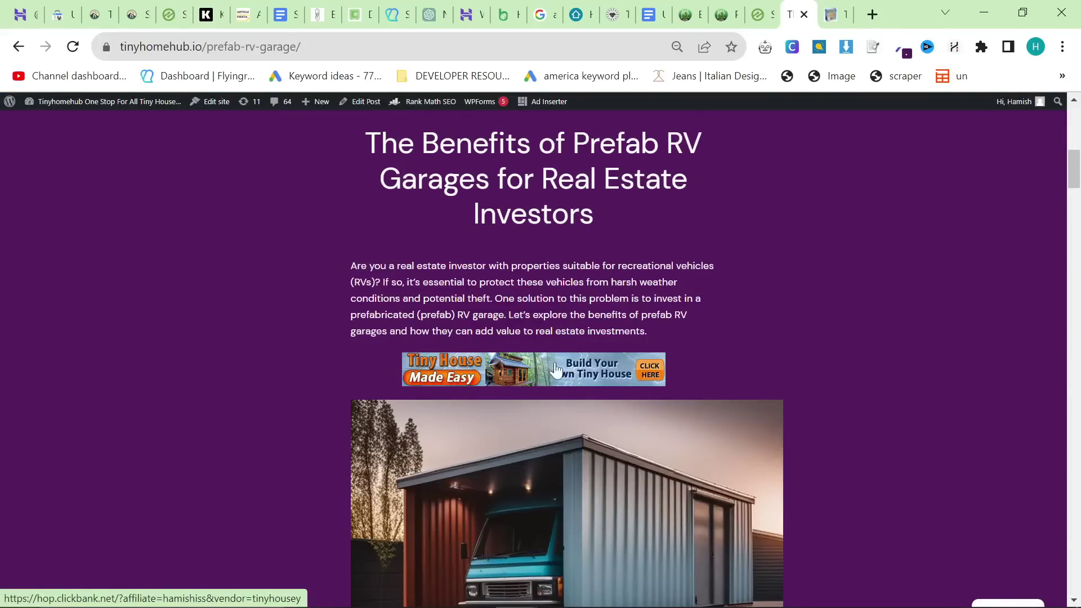
Step: Scroll through the prefab RV garage post to review its content
scroll(557, 370, "down", 2)
scroll(492, 364, "up", 2)
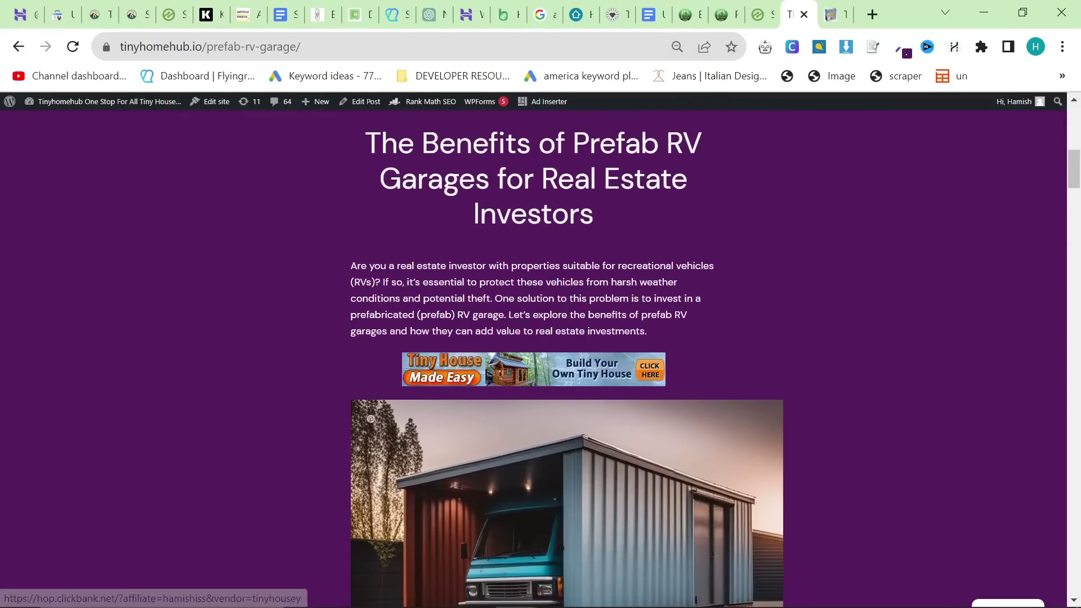
scroll(833, 458, "down", 5)
scroll(802, 424, "down", 10)
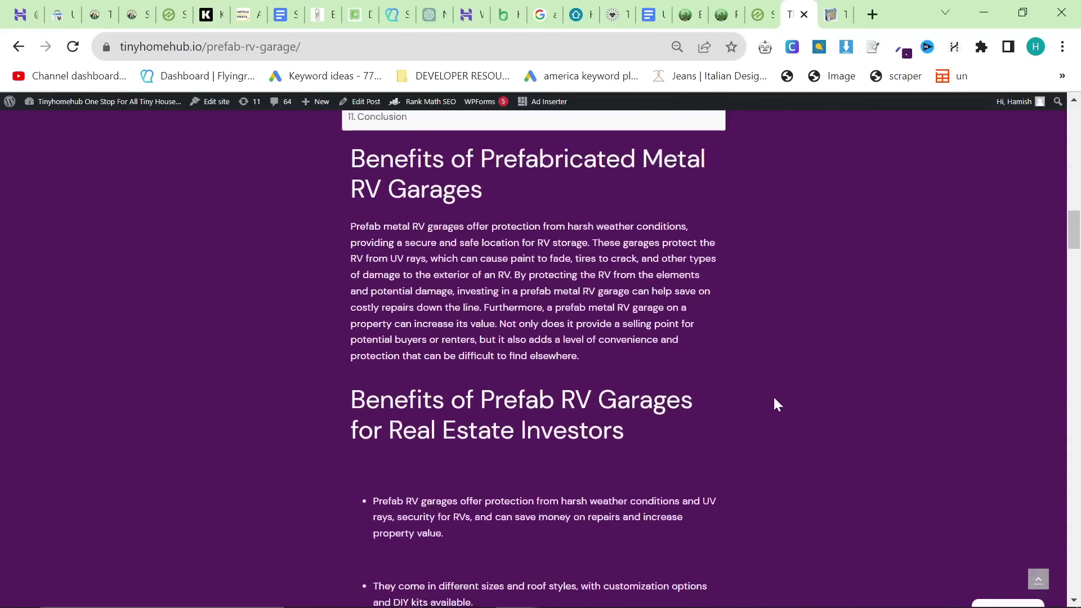
scroll(760, 394, "down", 20)
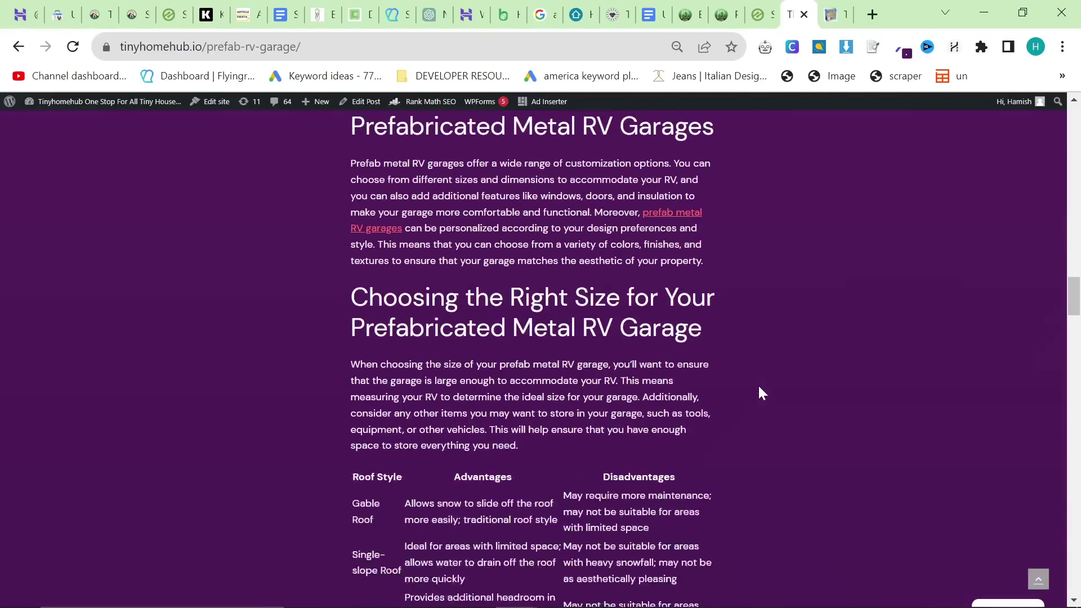
scroll(739, 377, "down", 3)
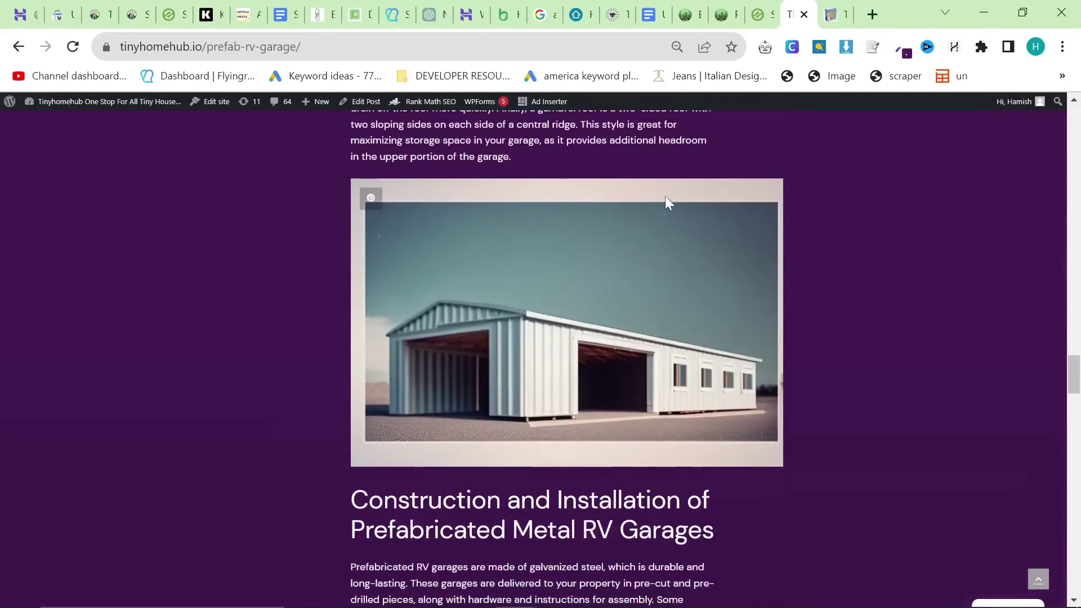
scroll(775, 257, "up", 20)
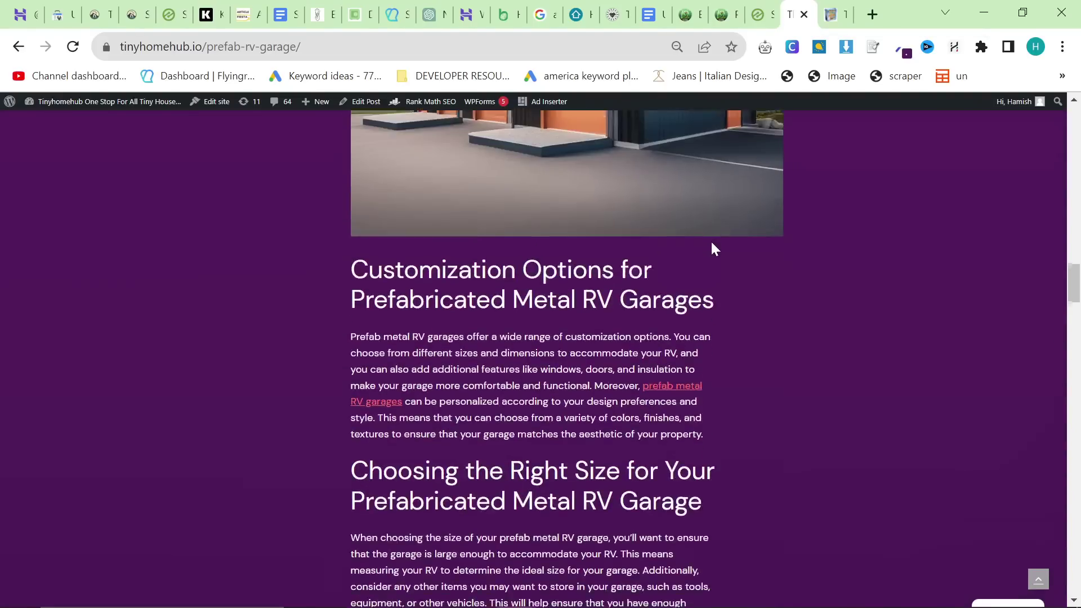
scroll(711, 232, "up", 15)
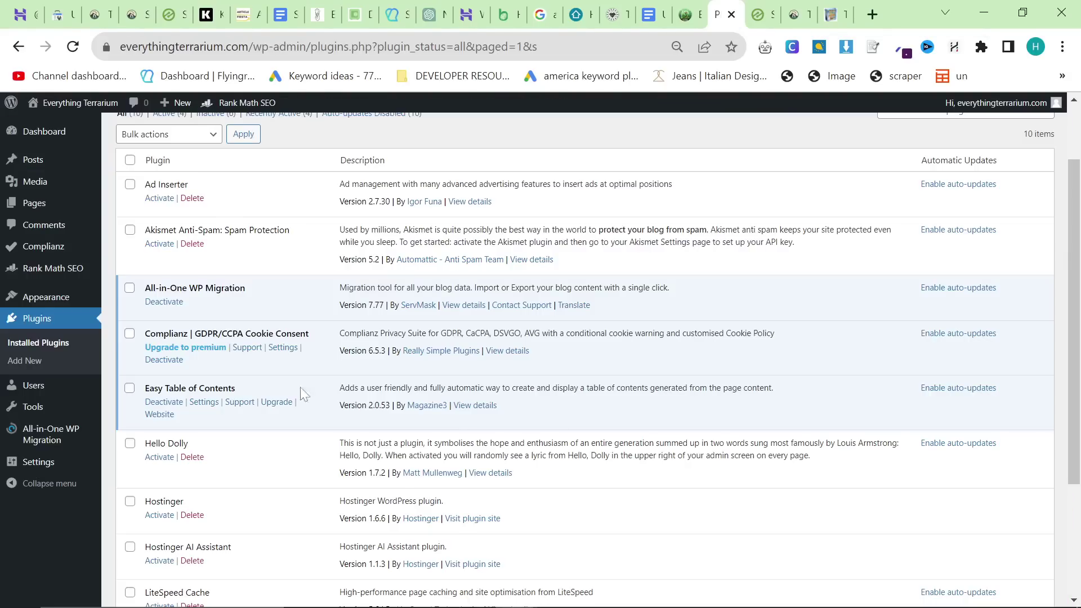
Step: Search Add New Plugins for 'ezoic', then install and activate the Ezoic plugin
left_click(28, 361)
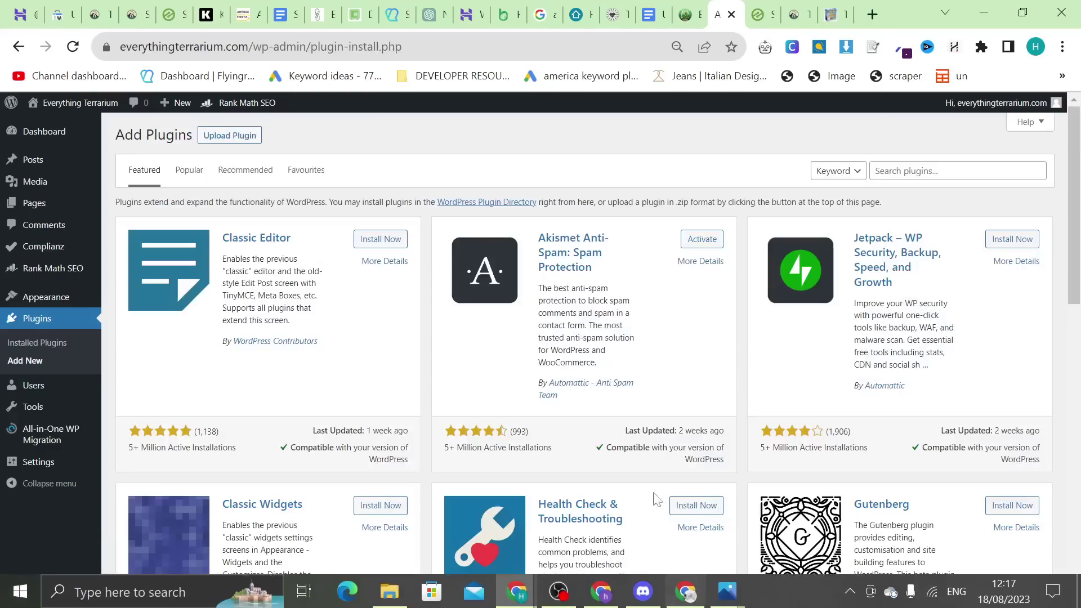
left_click(906, 169)
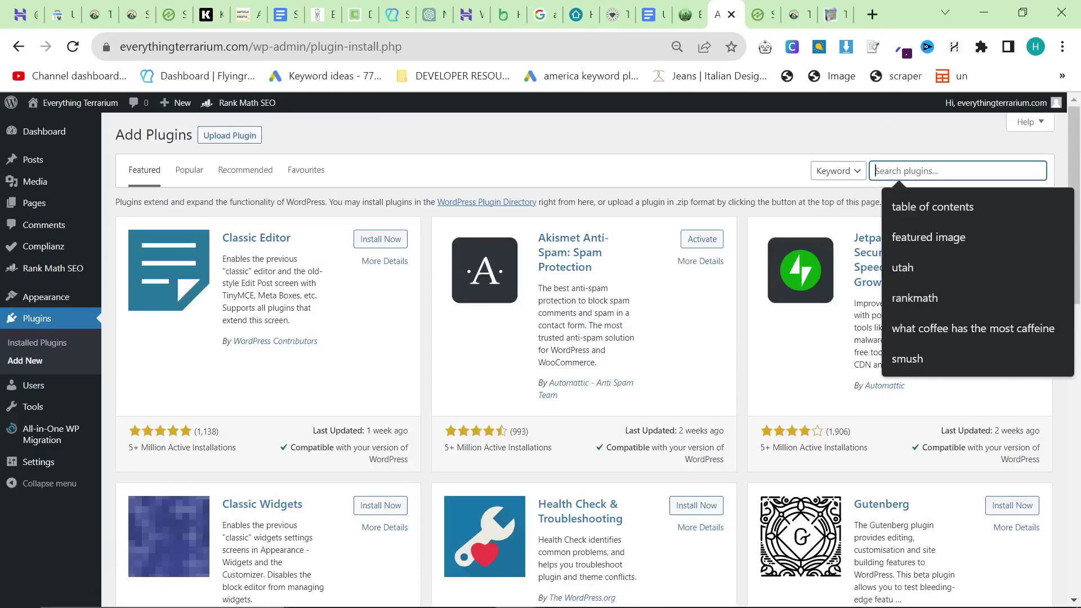
type("ezoic")
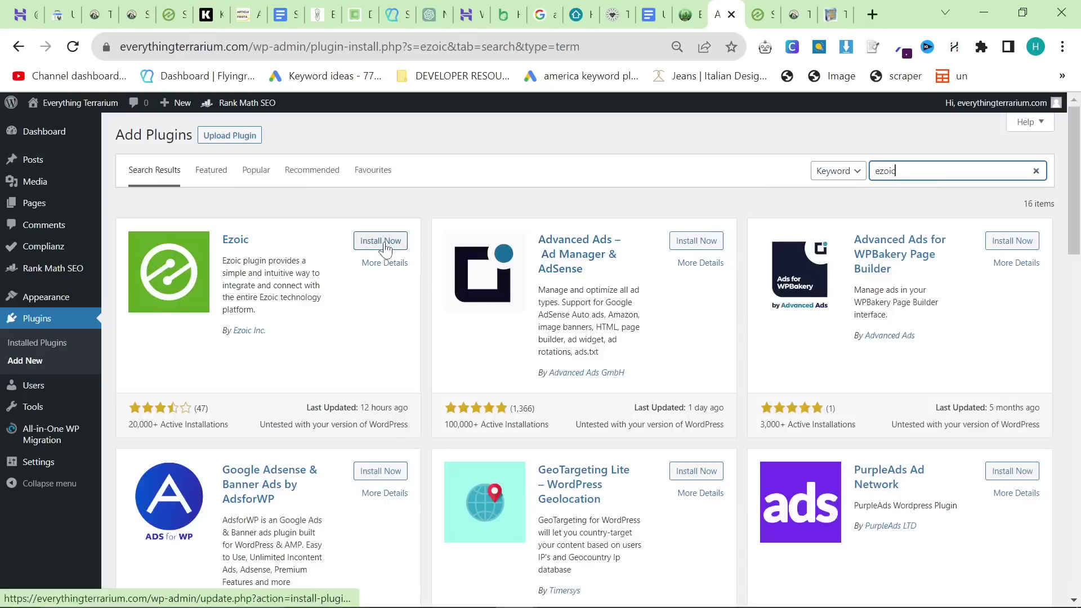
left_click(386, 241)
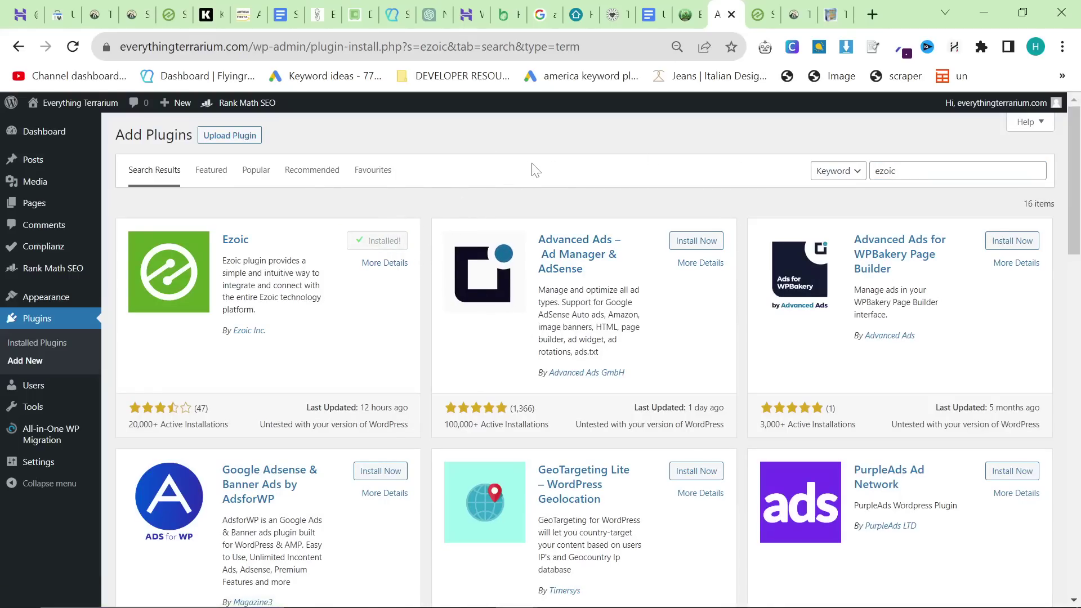
left_click(395, 244)
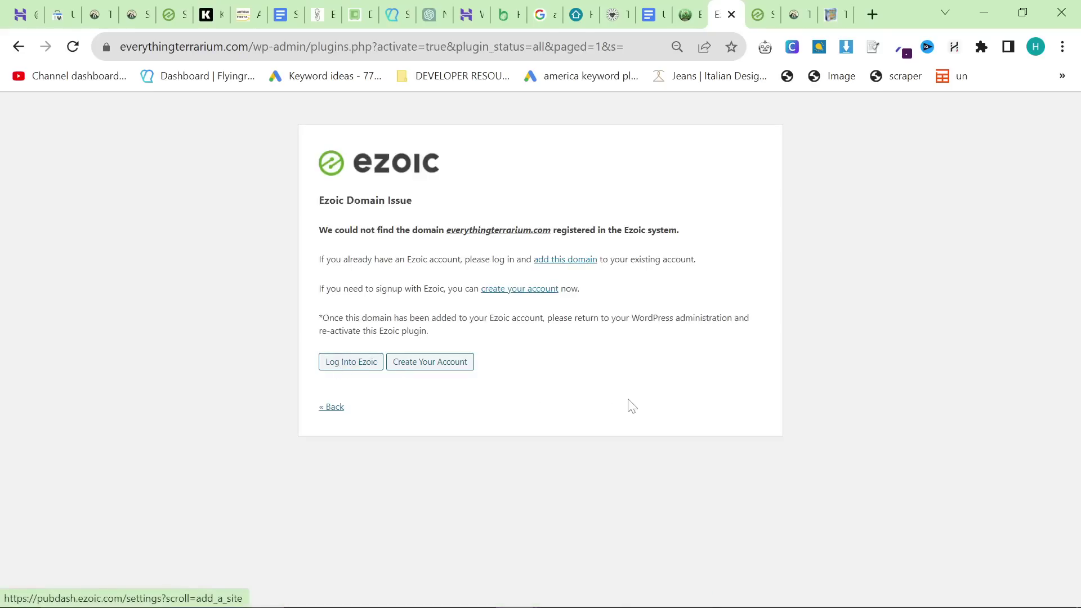
Step: Read the notice that everythingterrarium.com isn't registered with Ezoic, then return to tinyhomehub.io
left_click_drag(632, 406, 519, 429)
left_click(303, 180)
left_click(509, 411)
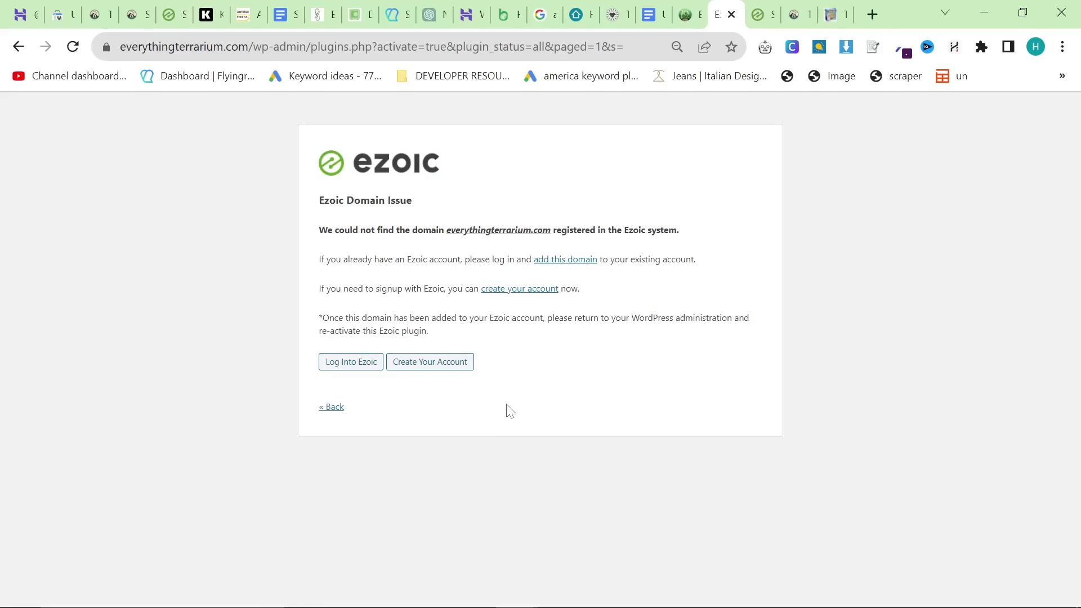
left_click(794, 12)
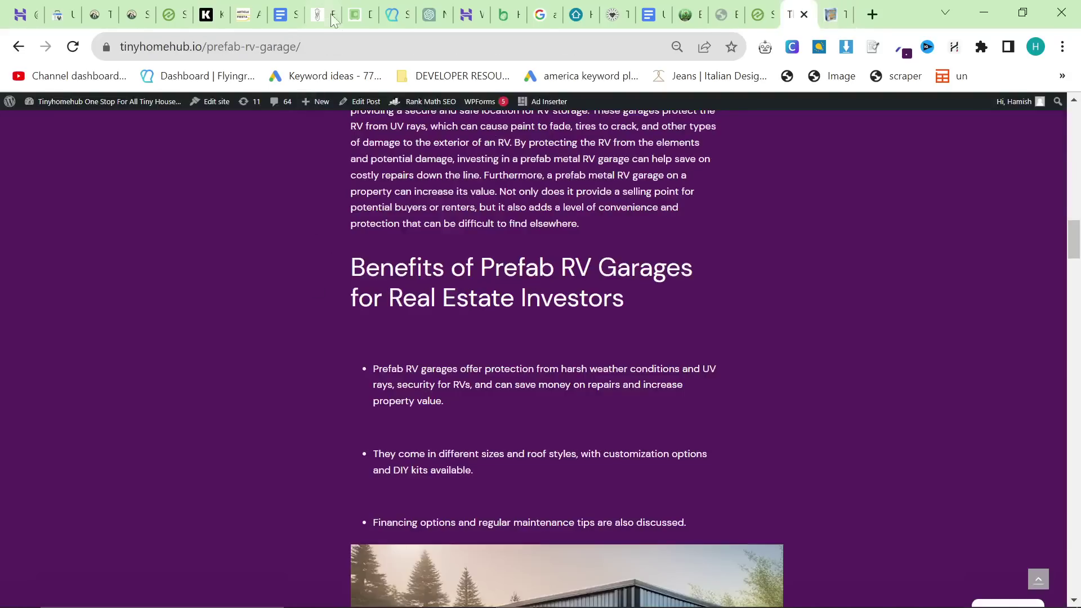
Step: Load tinyhomehub.io's WordPress admin by appending wp-admin to the site address
left_click(350, 46)
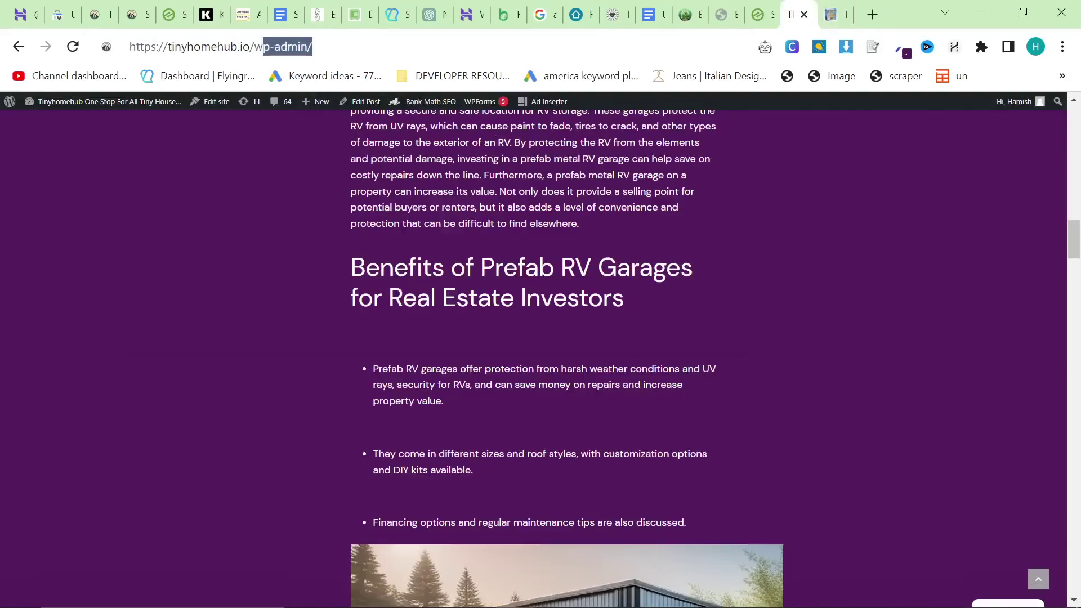
type("wp-admin")
key("Return")
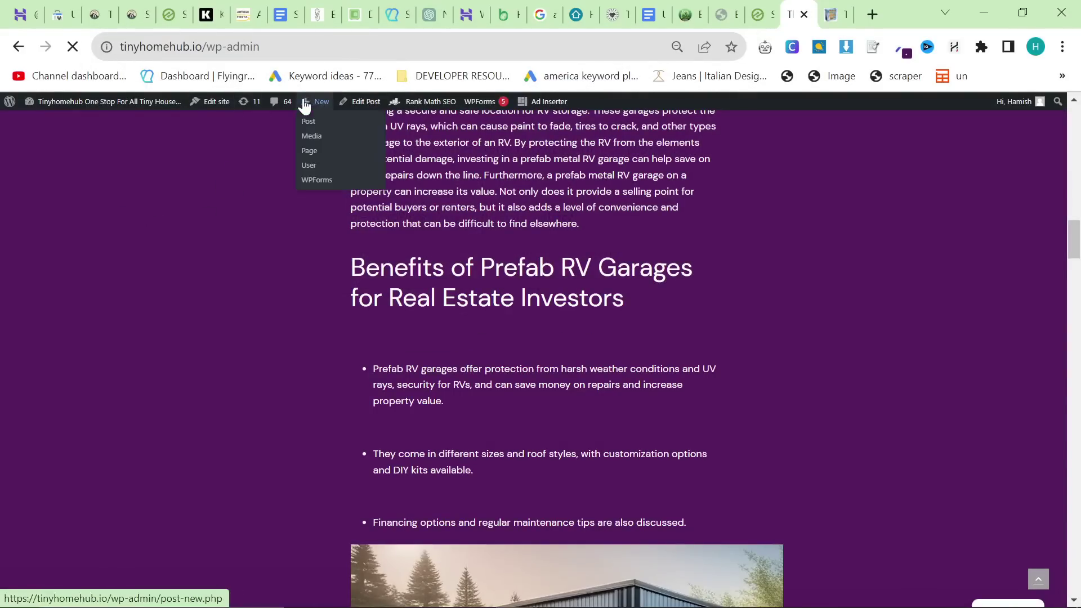
Step: Review Ezoic's Leap caching stats, then view the WordPress Ezoic integration showing Cloud Integrated
left_click(751, 17)
scroll(506, 282, "up", 3)
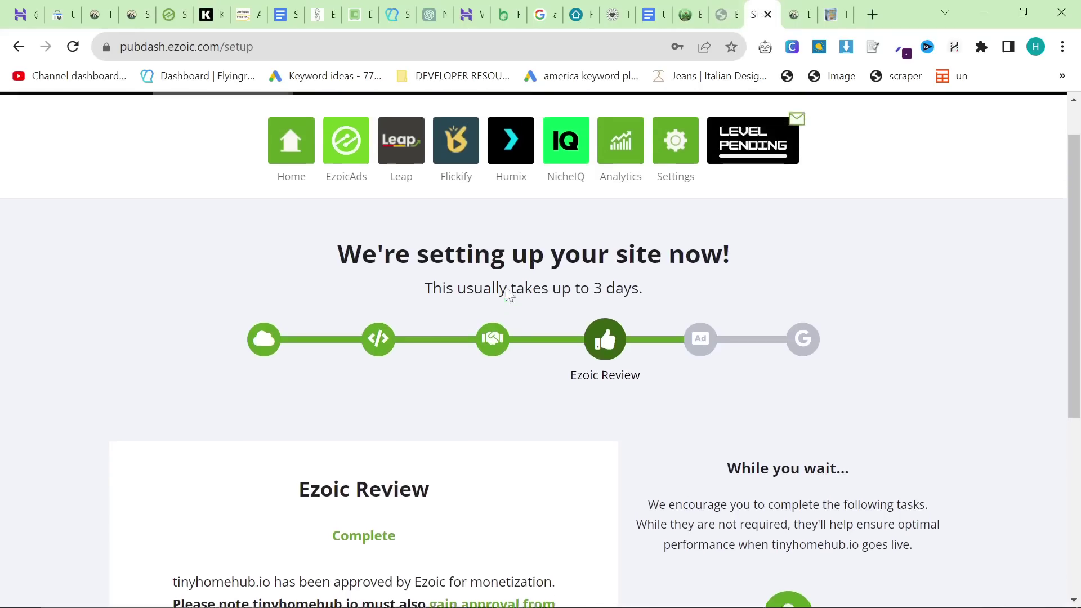
left_click(400, 194)
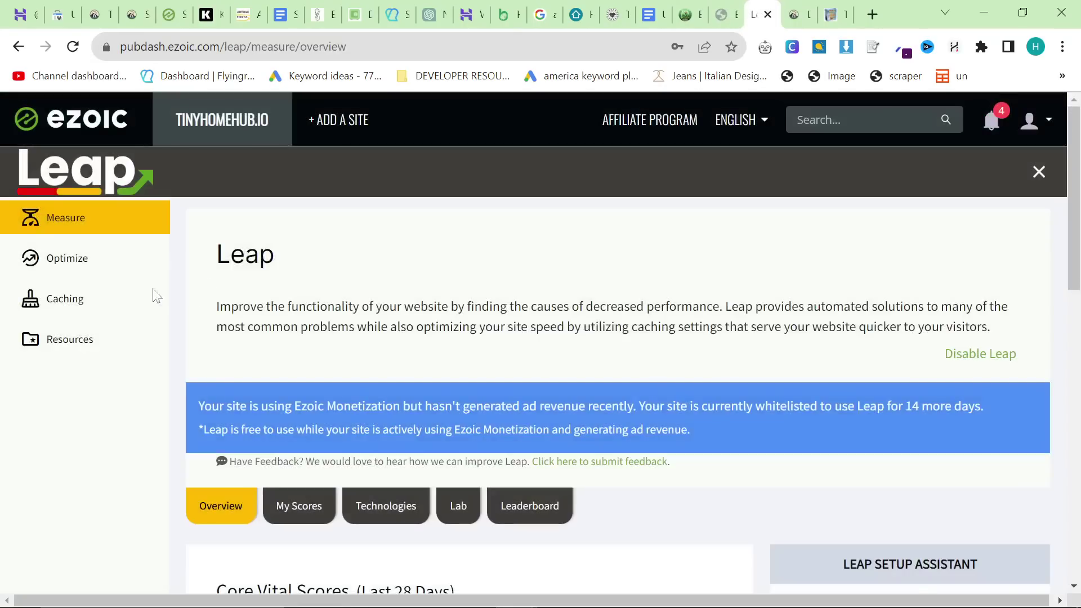
left_click(63, 298)
scroll(710, 468, "down", 5)
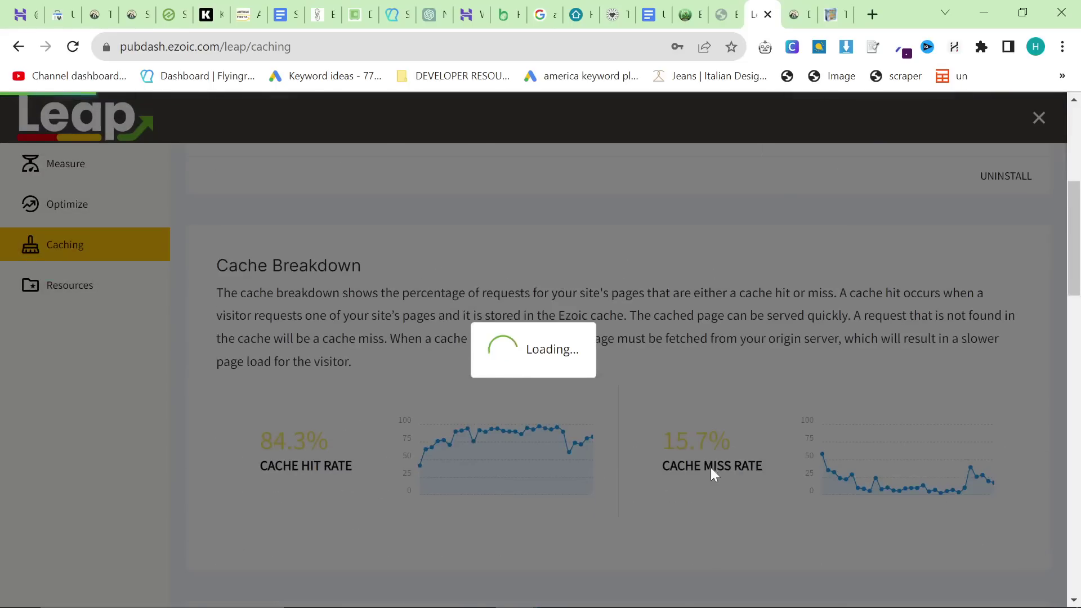
scroll(697, 454, "up", 4)
scroll(693, 389, "down", 15)
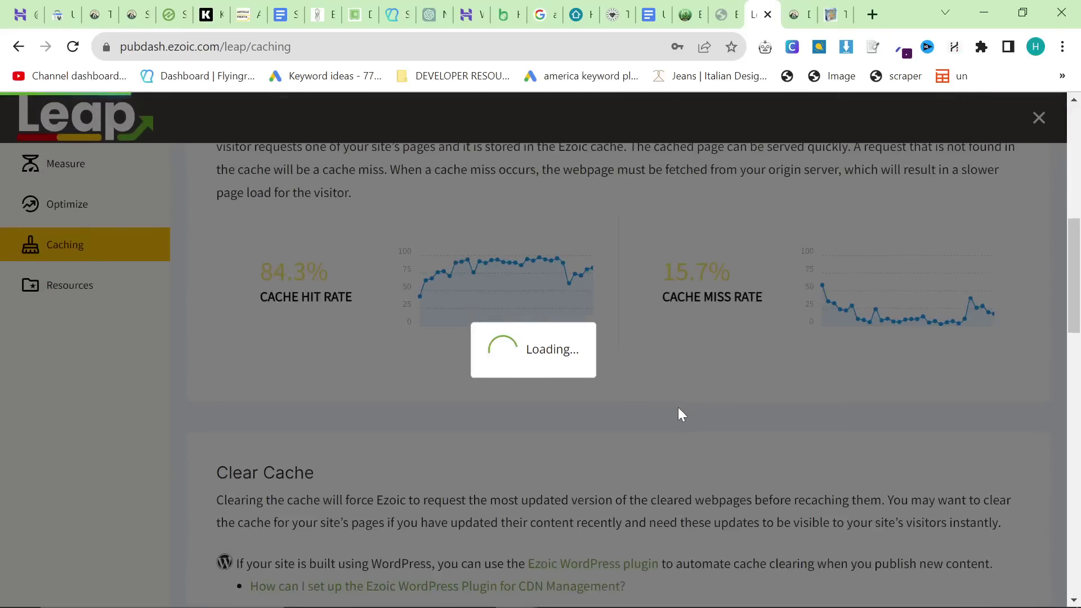
scroll(673, 420, "up", 3)
scroll(673, 423, "up", 5)
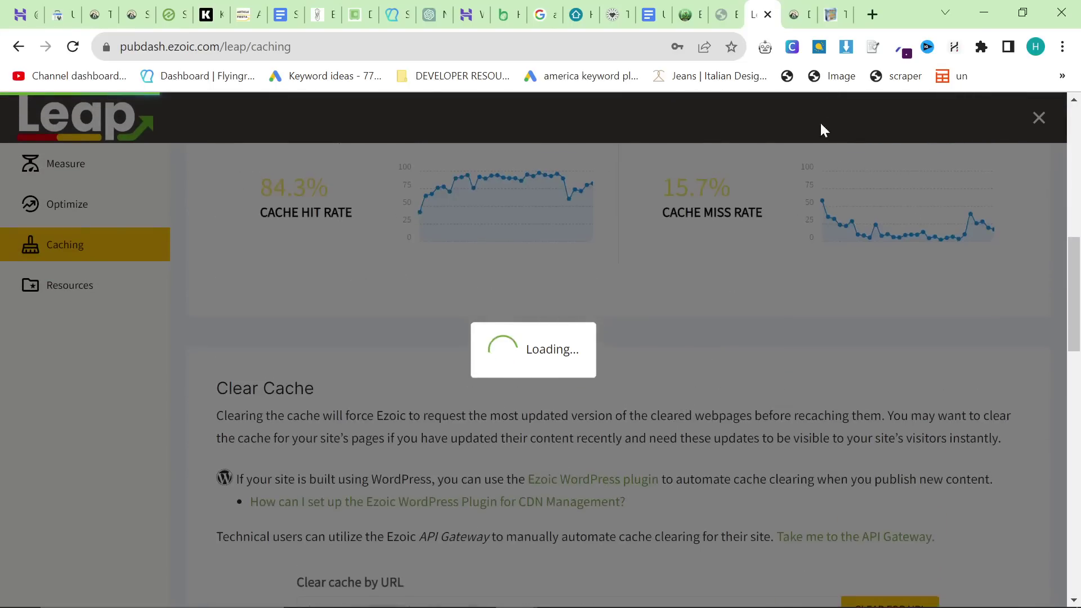
left_click(797, 14)
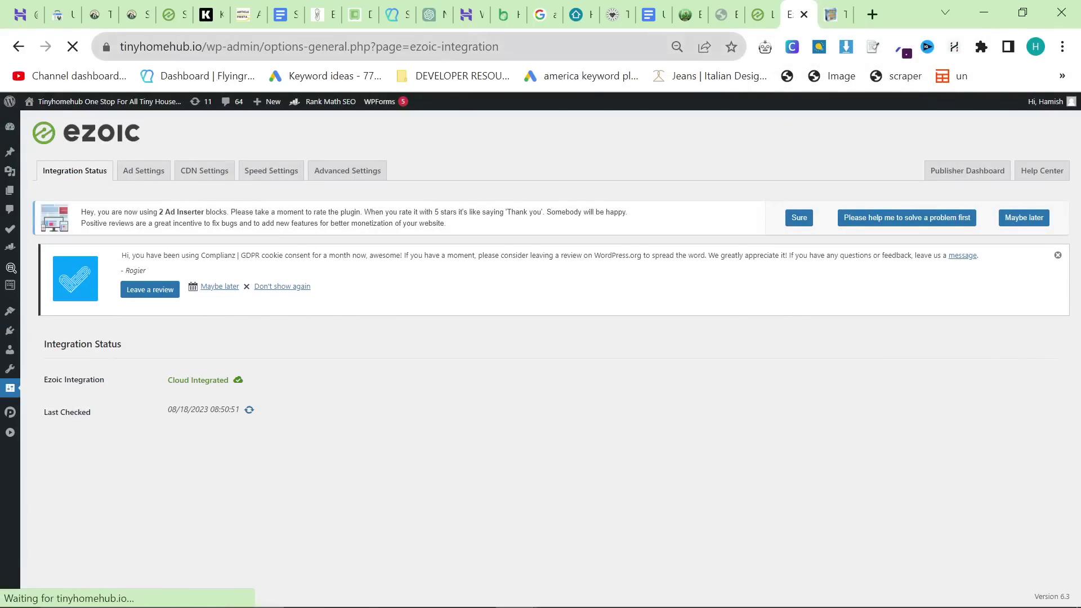
Step: Inspect the Ezoic CDN settings, including the API key and recaching options
left_click(218, 172)
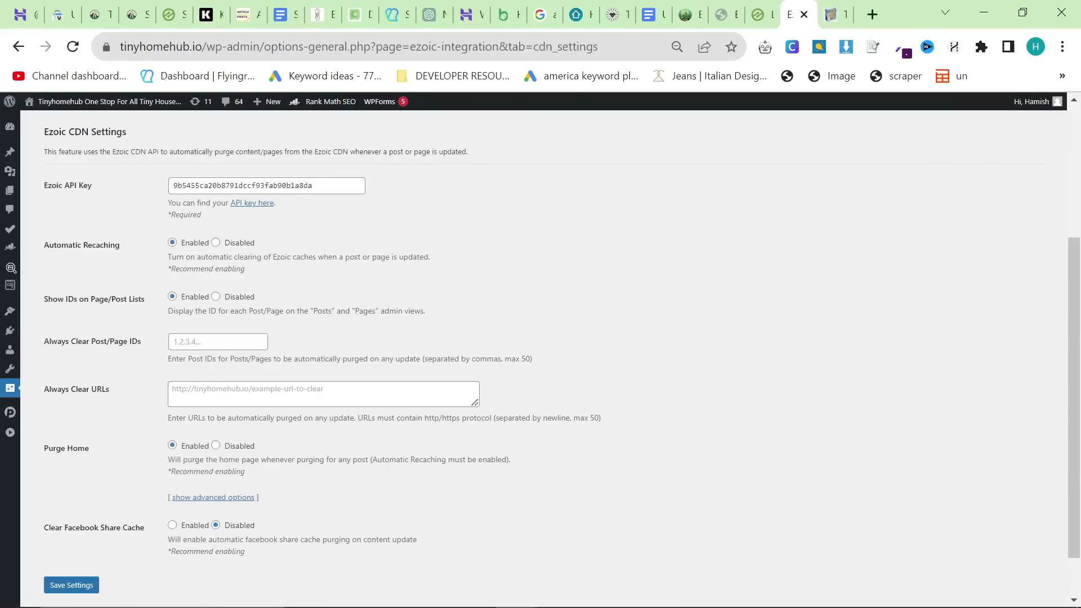
left_click_drag(44, 179, 114, 250)
left_click(121, 249)
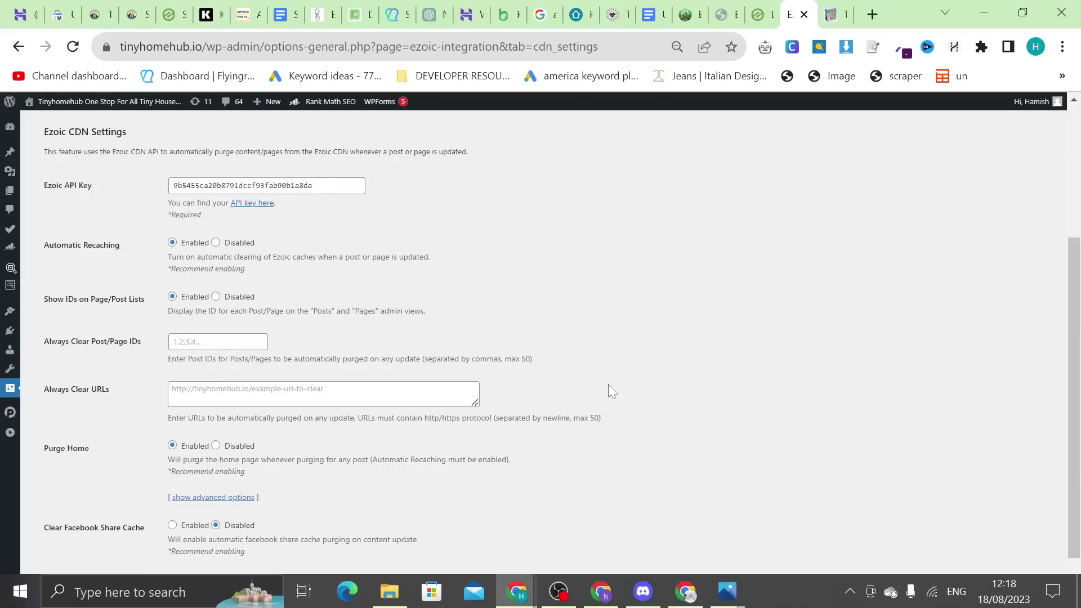
scroll(213, 301, "down", 2)
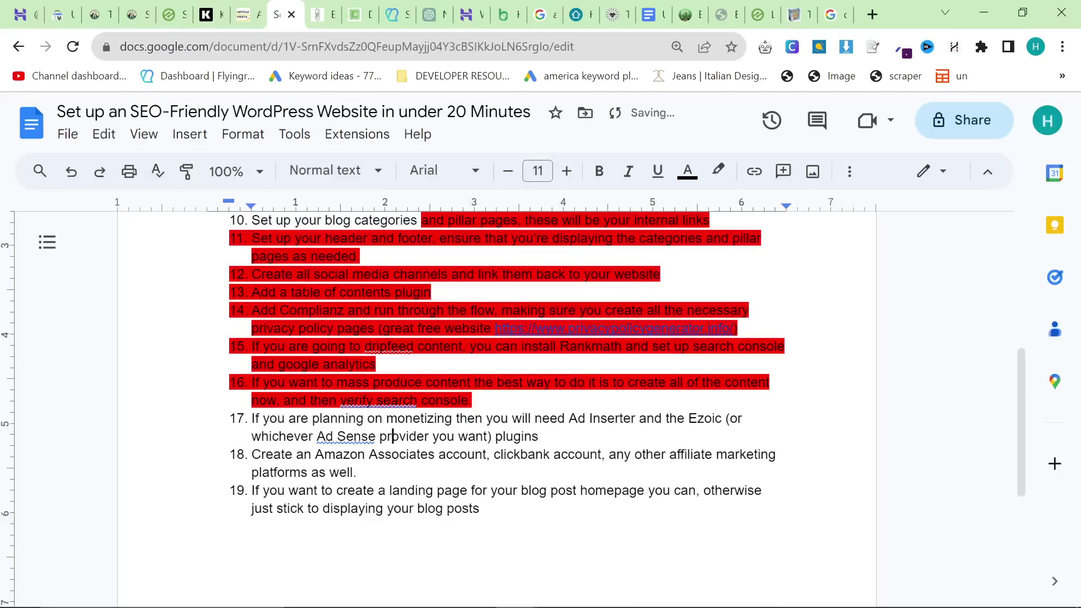
Step: Highlight checklist item 17 in red, then start an 'amazon associates' search in a new tab
triple_click(393, 437)
left_click(719, 171)
left_click(727, 256)
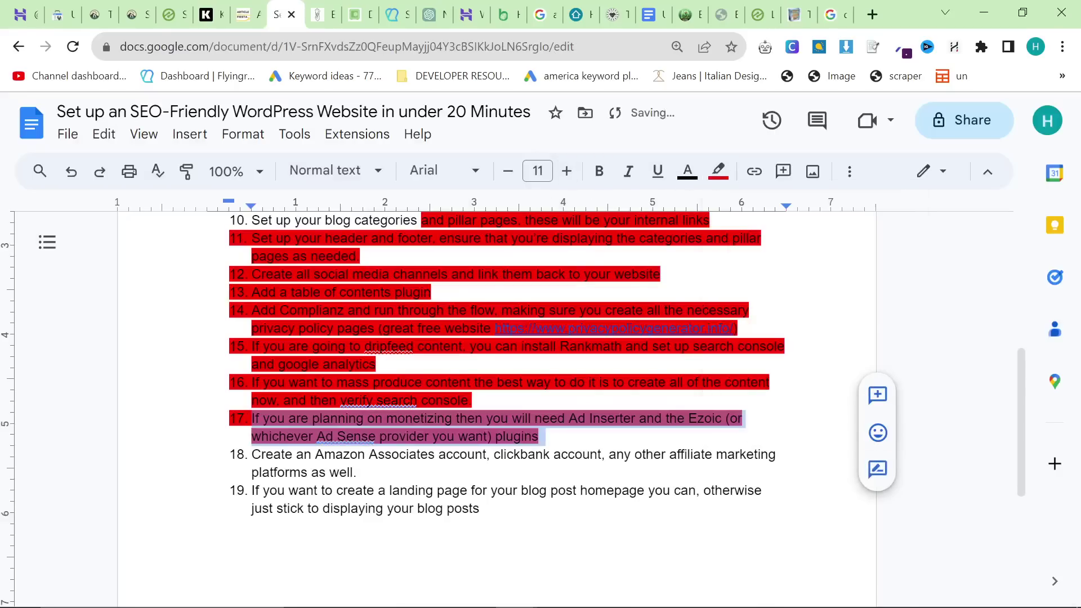
left_click(554, 437)
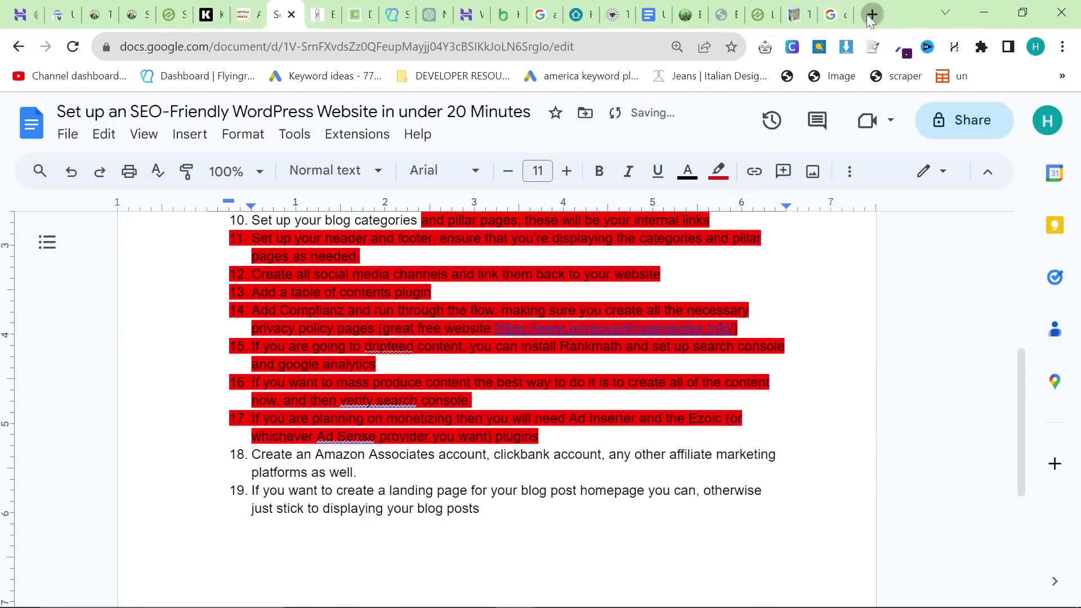
left_click(869, 18)
type("amazon associates")
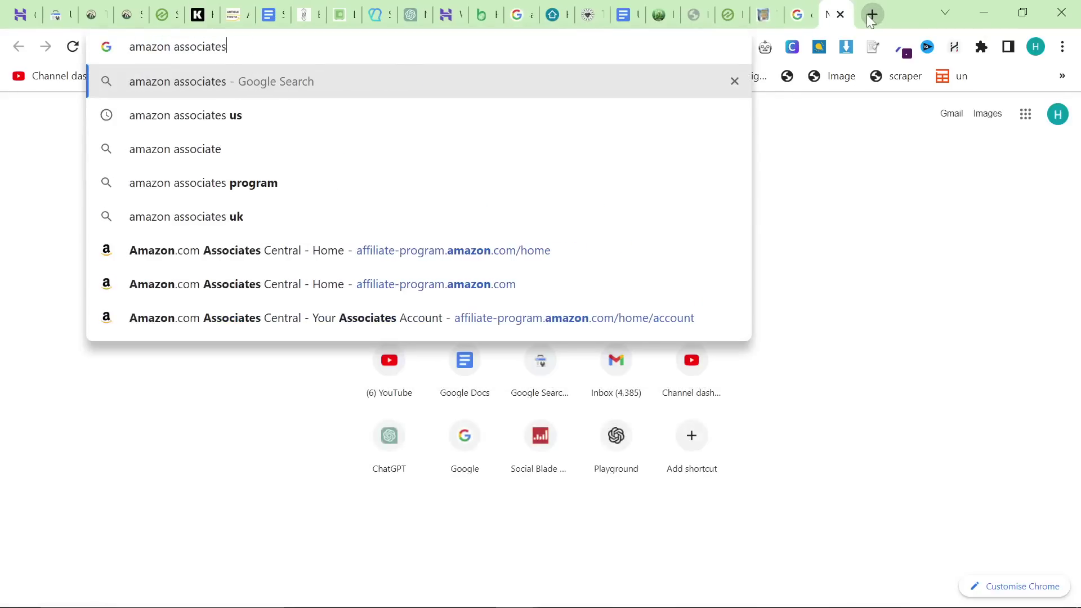
type(" accou")
Step: Search 'amazon associates' and open Amazon.com Associates Central
key("BackSpace")
key("BackSpace")
key("BackSpace")
key("BackSpace")
key("BackSpace")
key("Return")
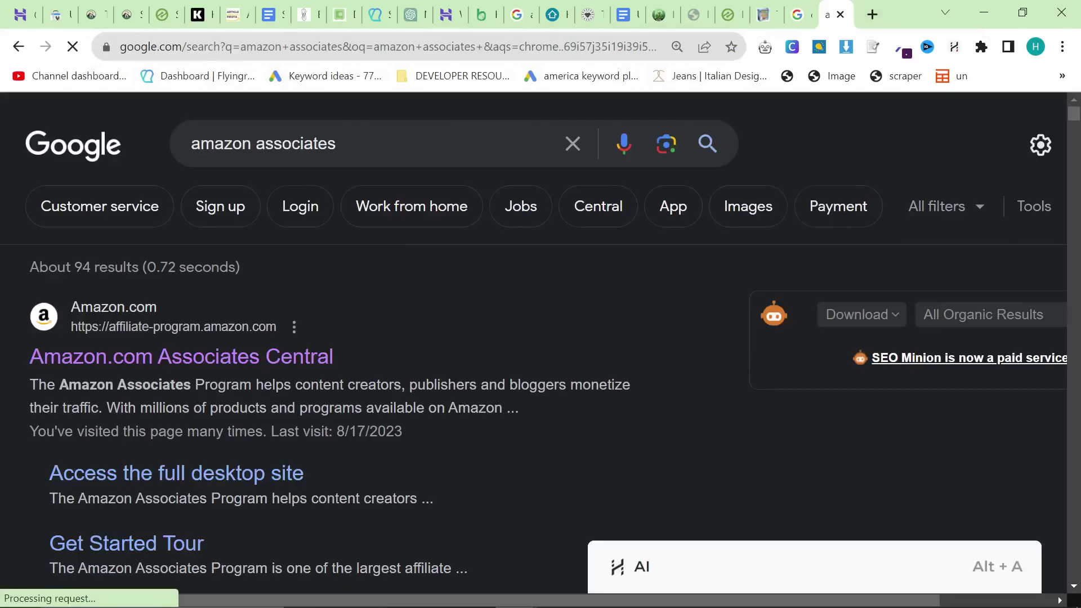
left_click(327, 330)
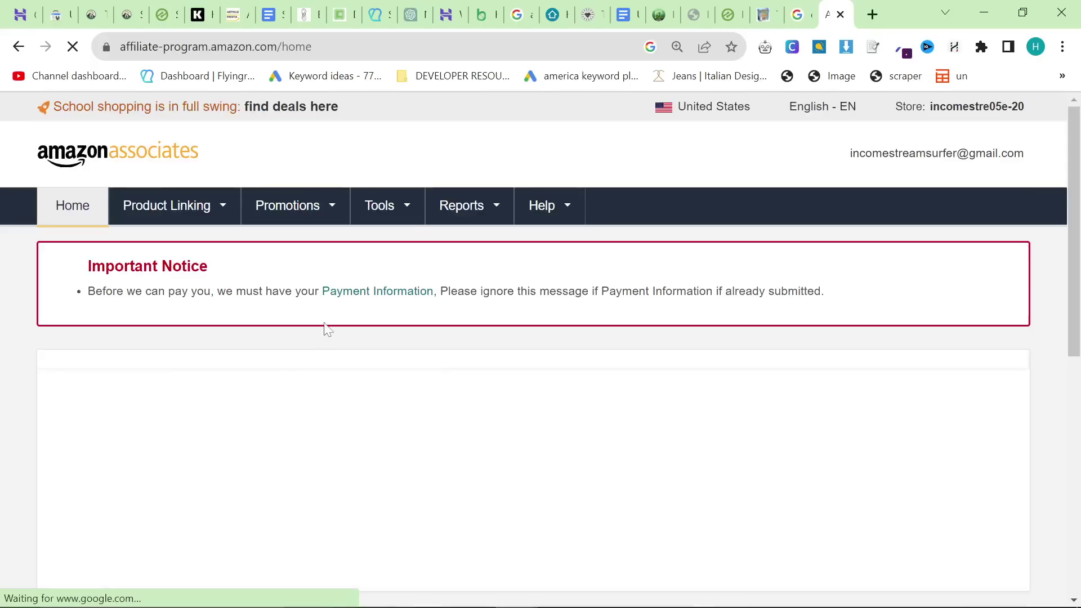
Step: Select and apply the second store ID, then scroll through the resulting dashboard
left_click(1017, 110)
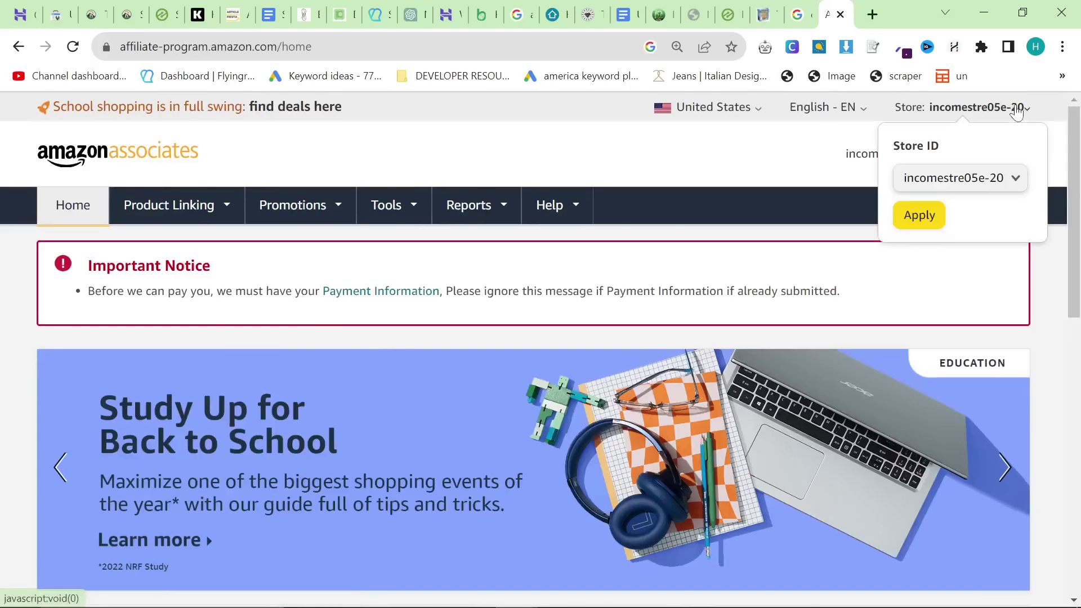
left_click(961, 179)
left_click(960, 203)
left_click(921, 223)
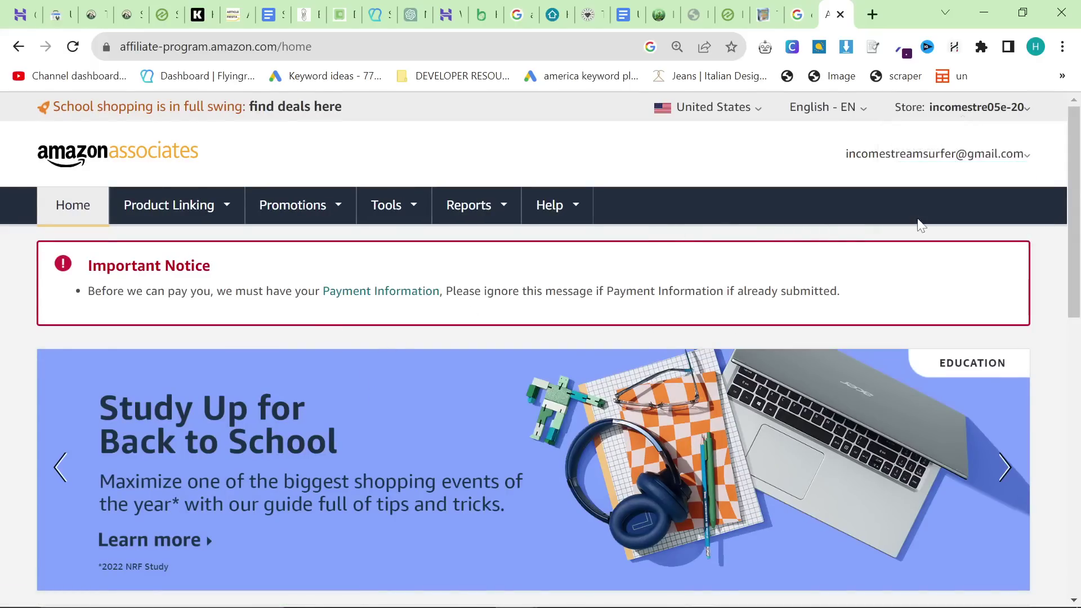
left_click(993, 110)
left_click(930, 212)
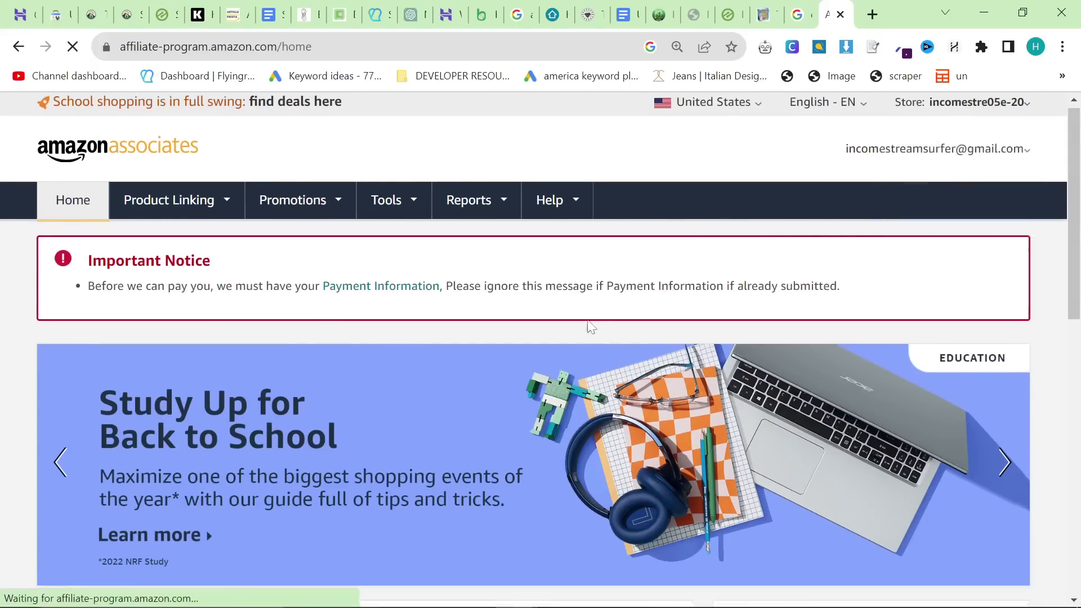
scroll(588, 331, "down", 3)
scroll(587, 331, "down", 8)
scroll(589, 331, "up", 3)
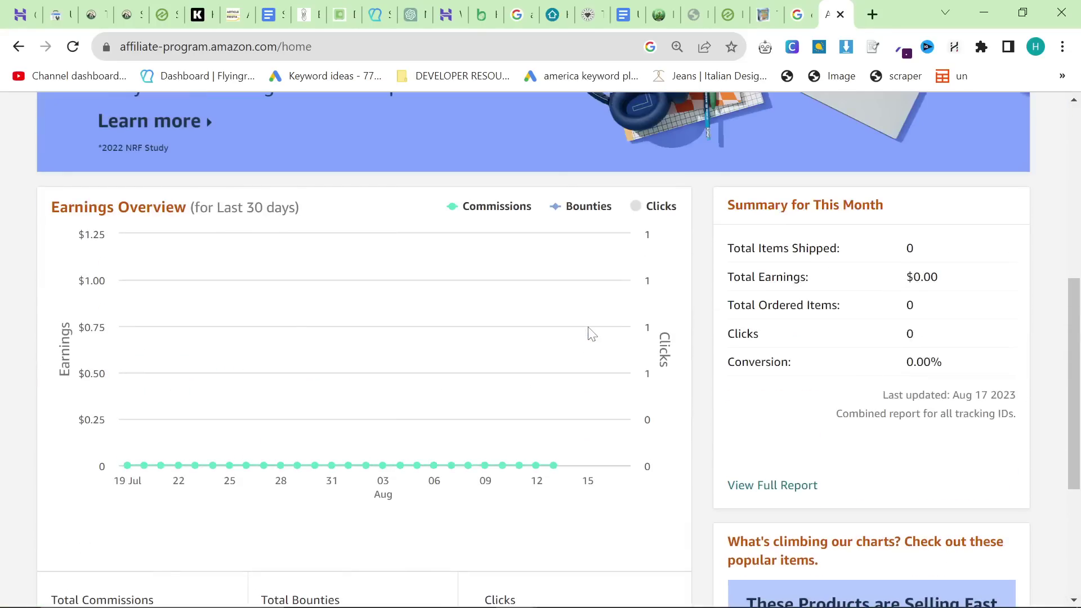
scroll(591, 334, "up", 9)
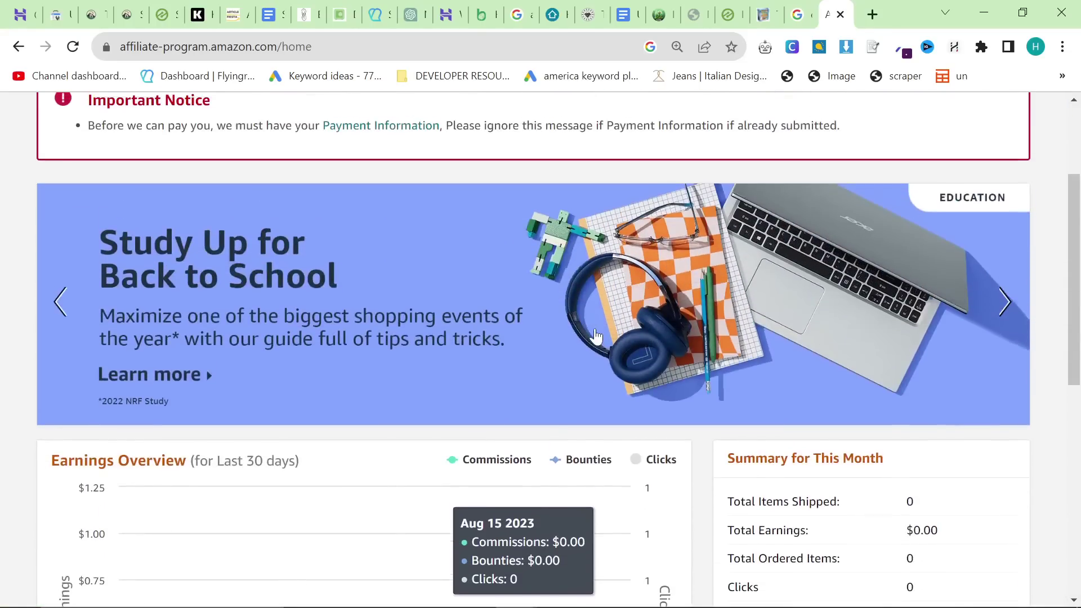
scroll(553, 313, "down", 10)
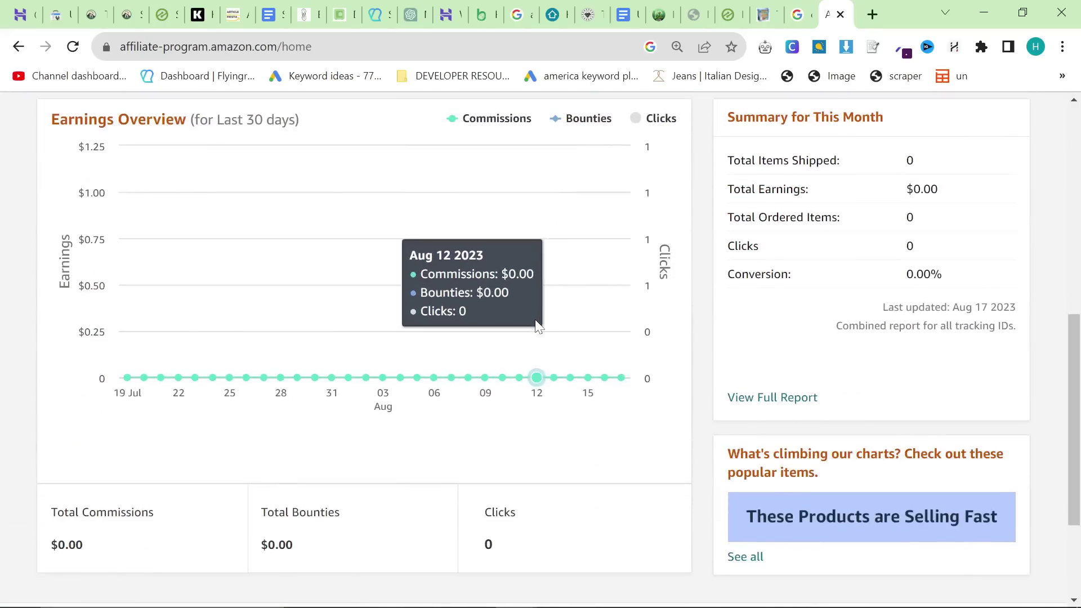
scroll(569, 338, "up", 9)
Step: Switch to the other store ID and check its Earnings Overview showing 26 clicks
left_click(994, 111)
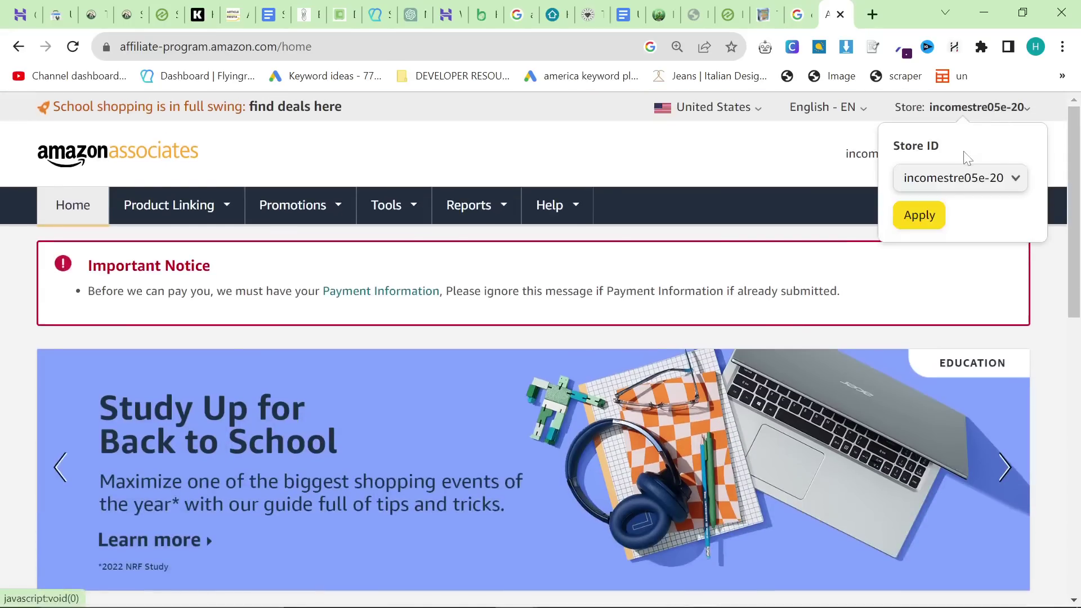
left_click(960, 178)
left_click(958, 203)
left_click(920, 215)
scroll(646, 357, "down", 3)
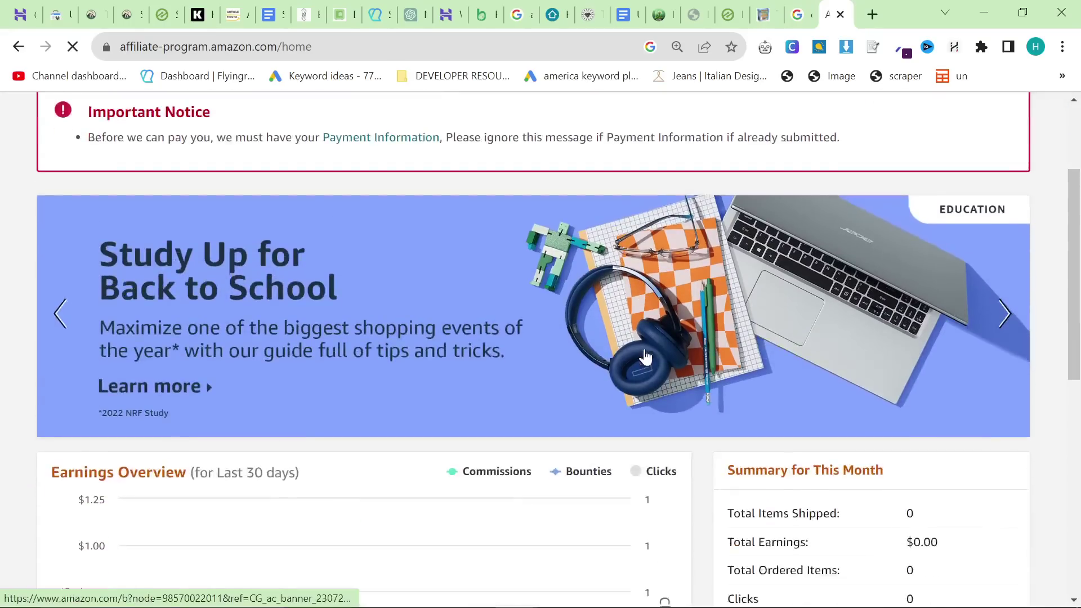
scroll(565, 335, "down", 5)
scroll(565, 336, "down", 8)
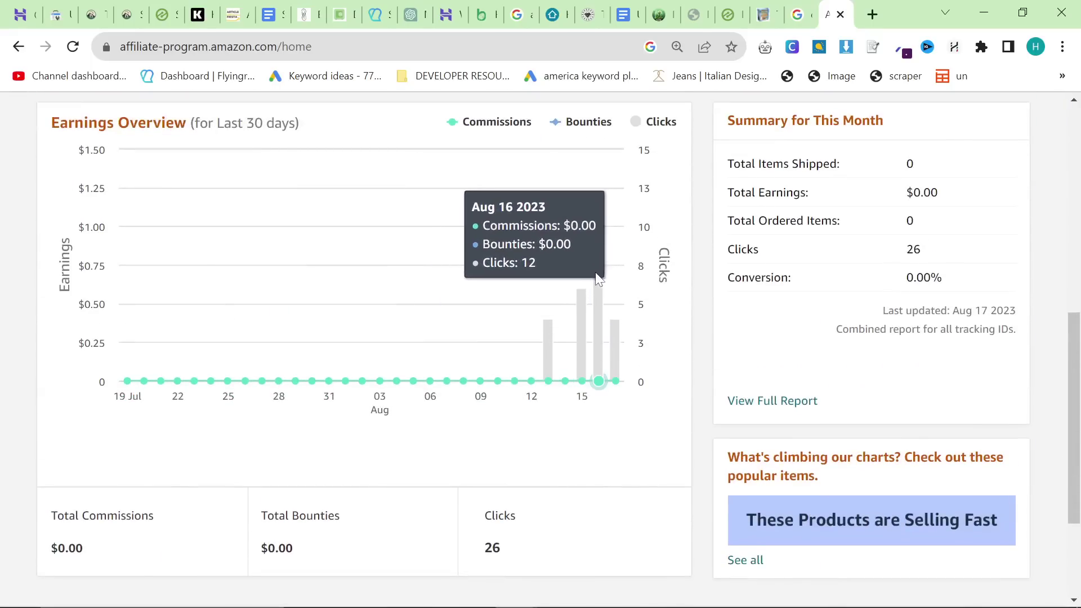
scroll(583, 315, "up", 3)
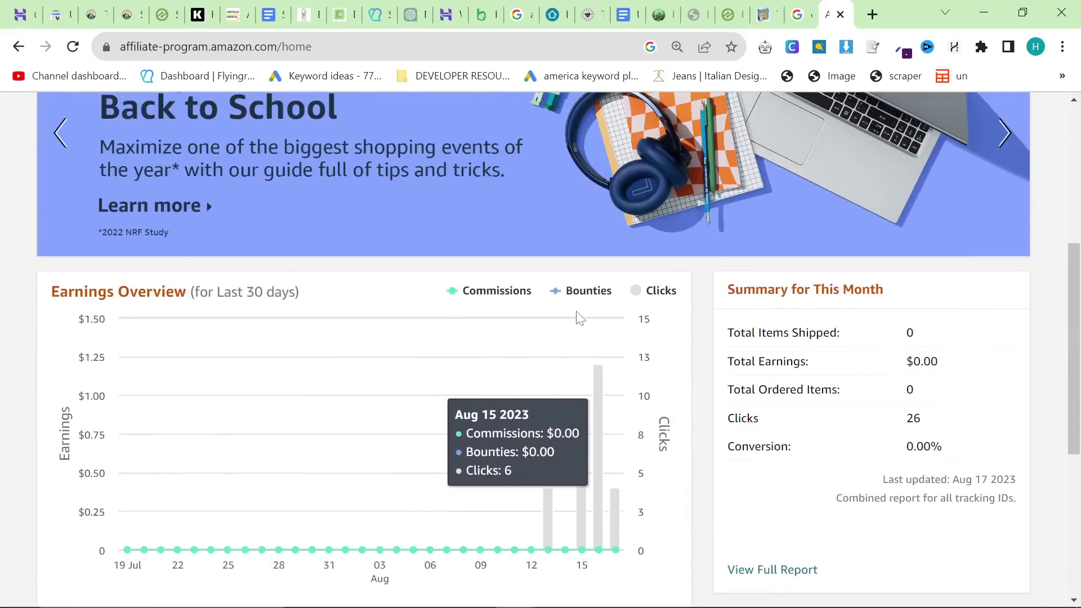
scroll(577, 363, "down", 2)
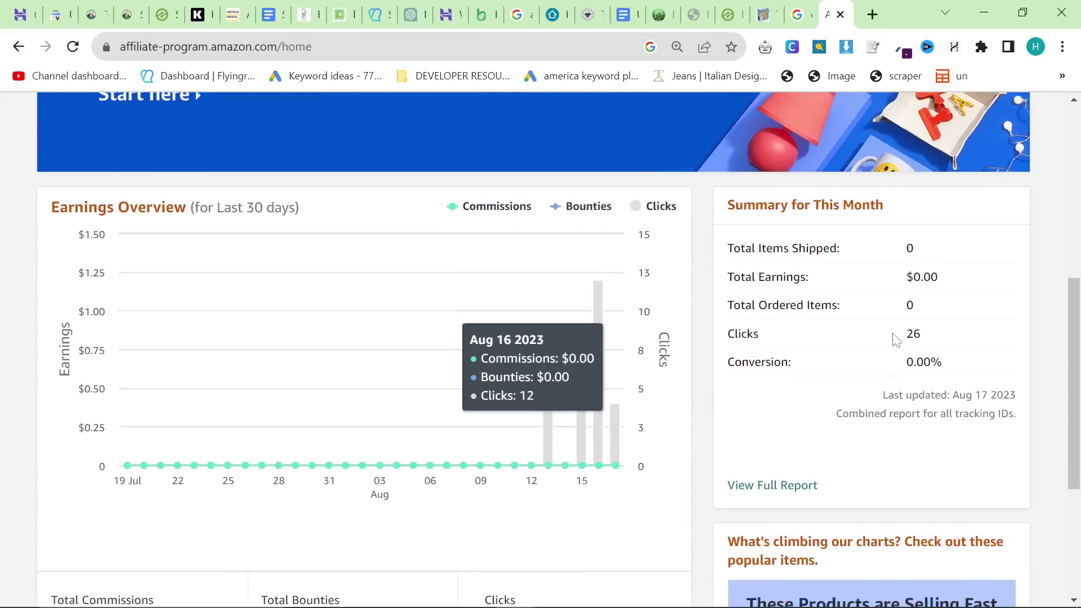
left_click_drag(896, 339, 945, 340)
left_click(931, 476)
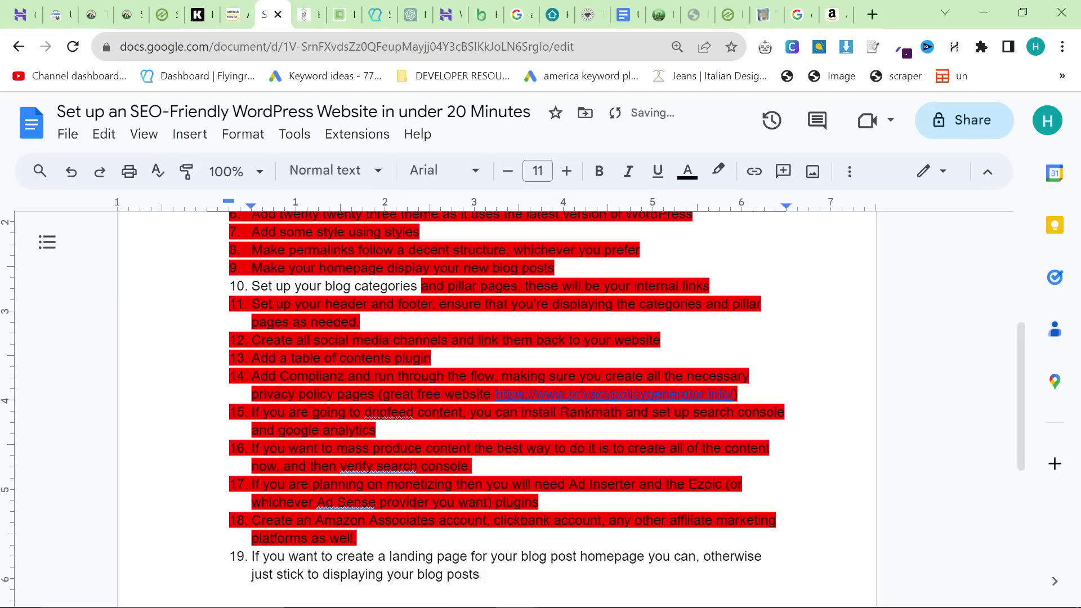
Step: Select the checklist item text, then move to the Everything Terrarium terrarium post tab
left_click_drag(481, 574, 285, 556)
scroll(507, 395, "down", 3)
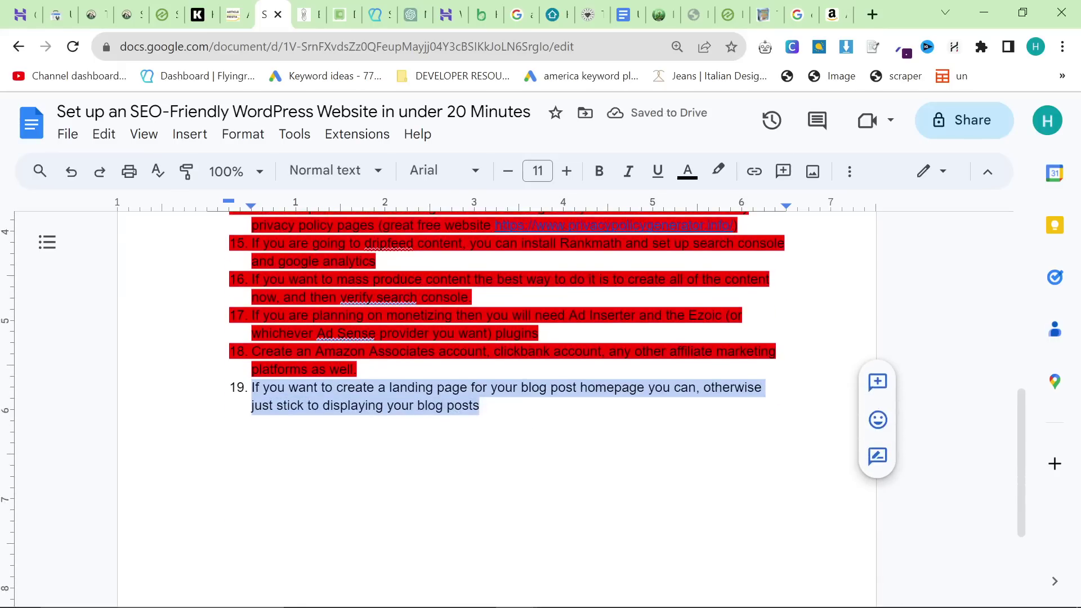
left_click_drag(659, 14, 307, 14)
scroll(386, 247, "down", 2)
scroll(387, 242, "down", 4)
scroll(647, 168, "up", 8)
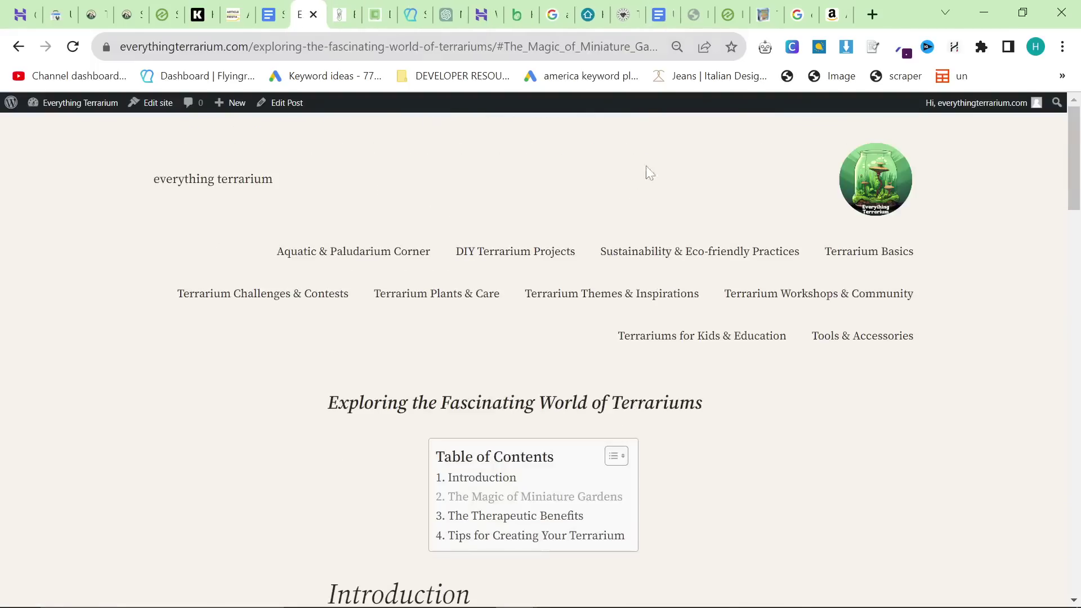
Step: Open and scroll through the Everything Terrarium home page
left_click(853, 172)
scroll(118, 258, "down", 10)
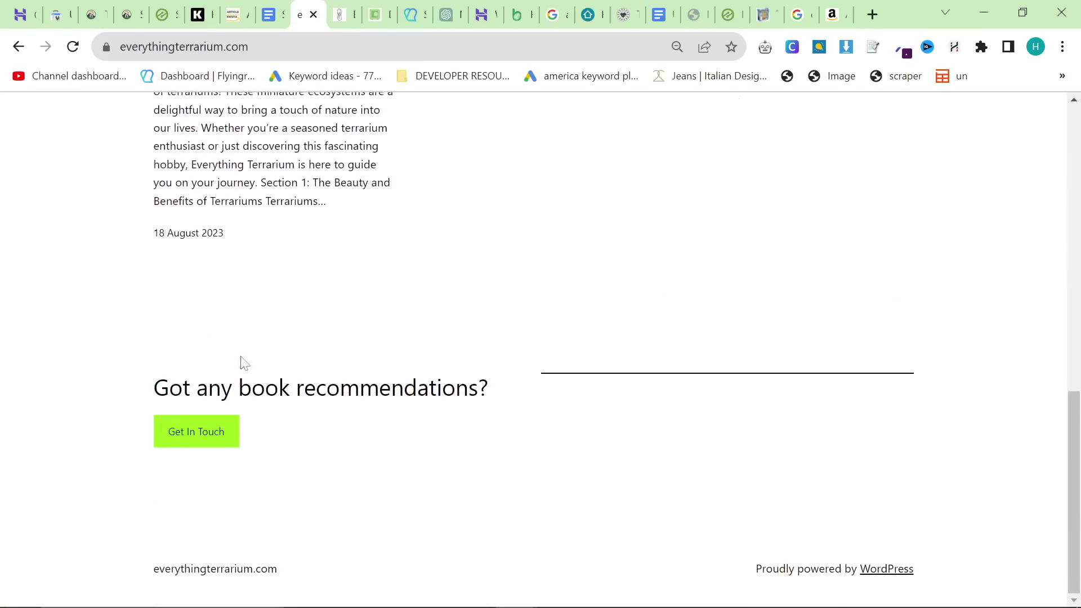
scroll(242, 362, "up", 10)
Step: Browse tinyhomehub.io's homepage, then enter search.google.com/search-console/about as the address
left_click(394, 46)
type("t")
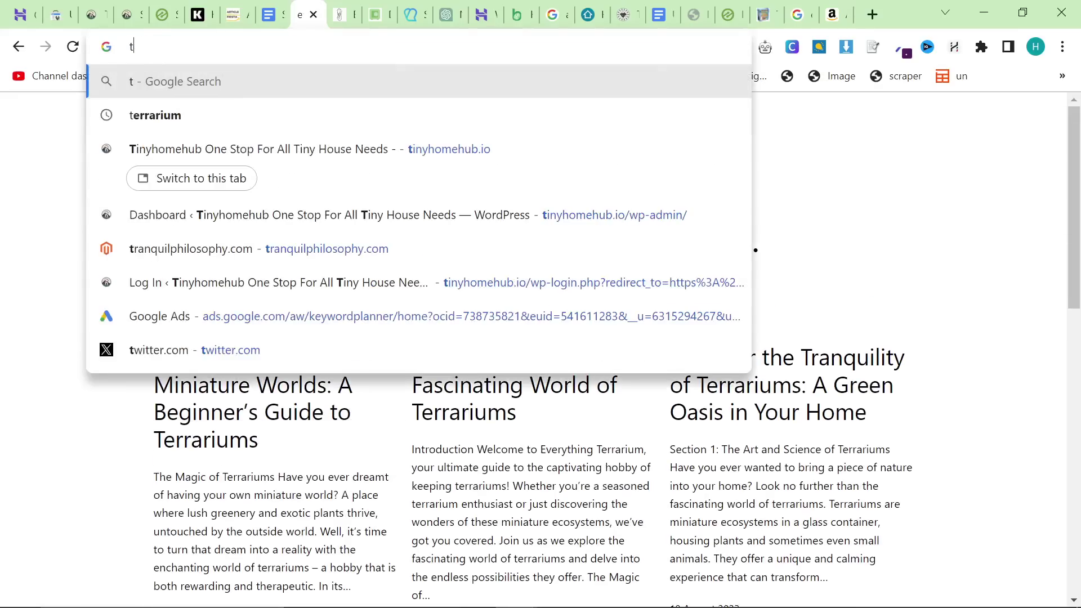
key("Return")
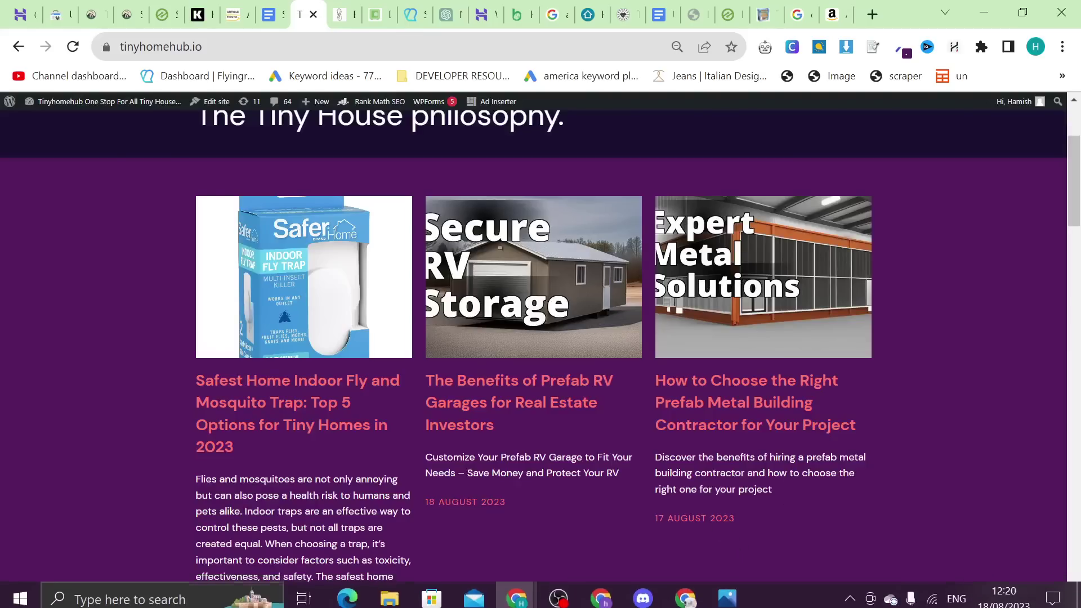
scroll(677, 375, "down", 3)
scroll(669, 387, "down", 13)
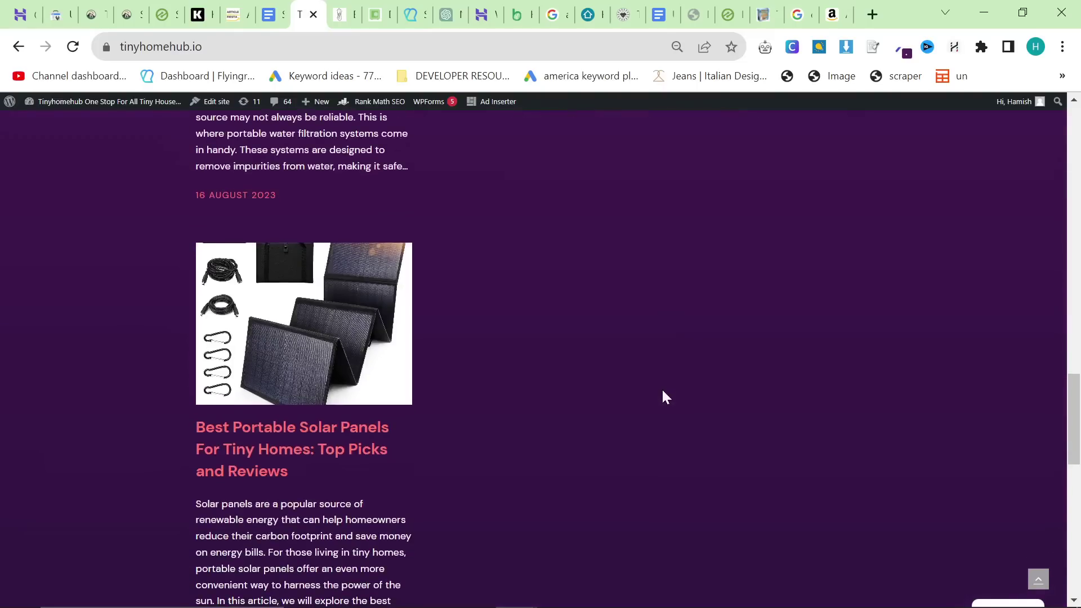
scroll(654, 394, "down", 6)
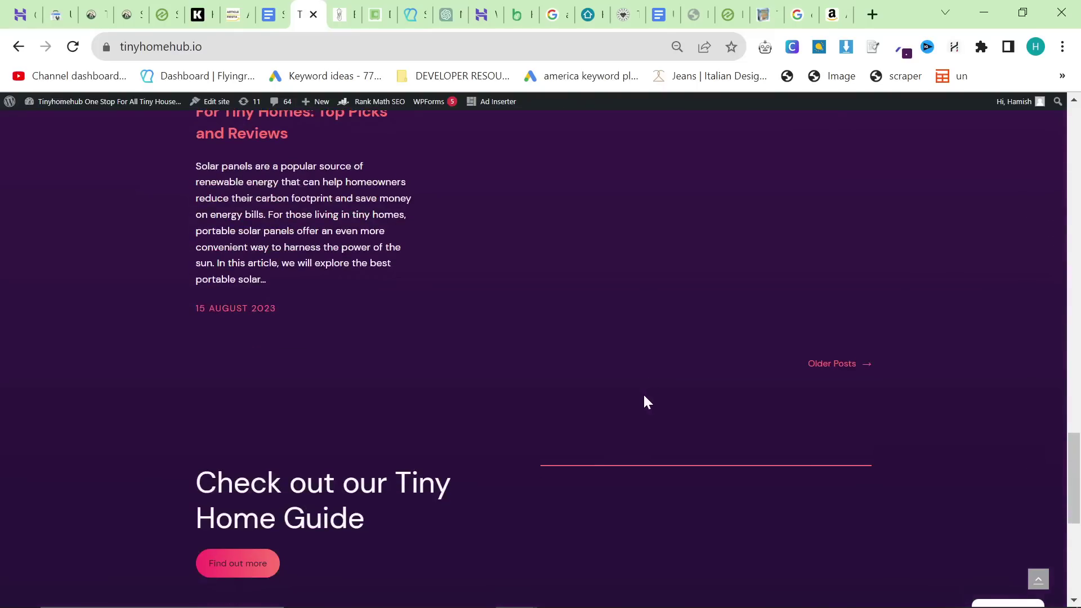
scroll(642, 398, "up", 20)
scroll(635, 404, "up", 12)
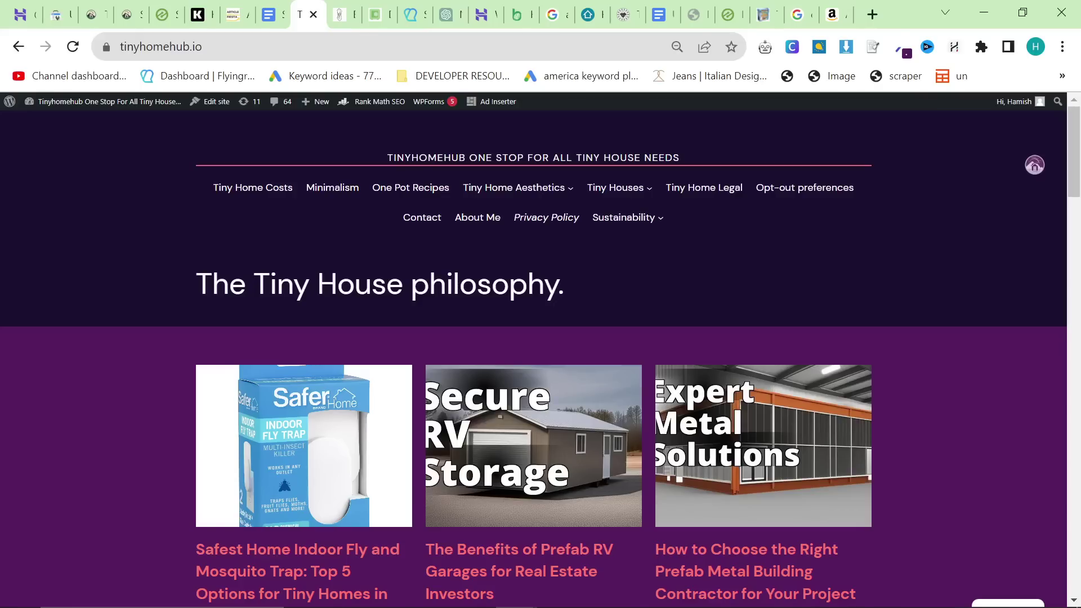
left_click(326, 48)
type("search.google.com/search-console/about")
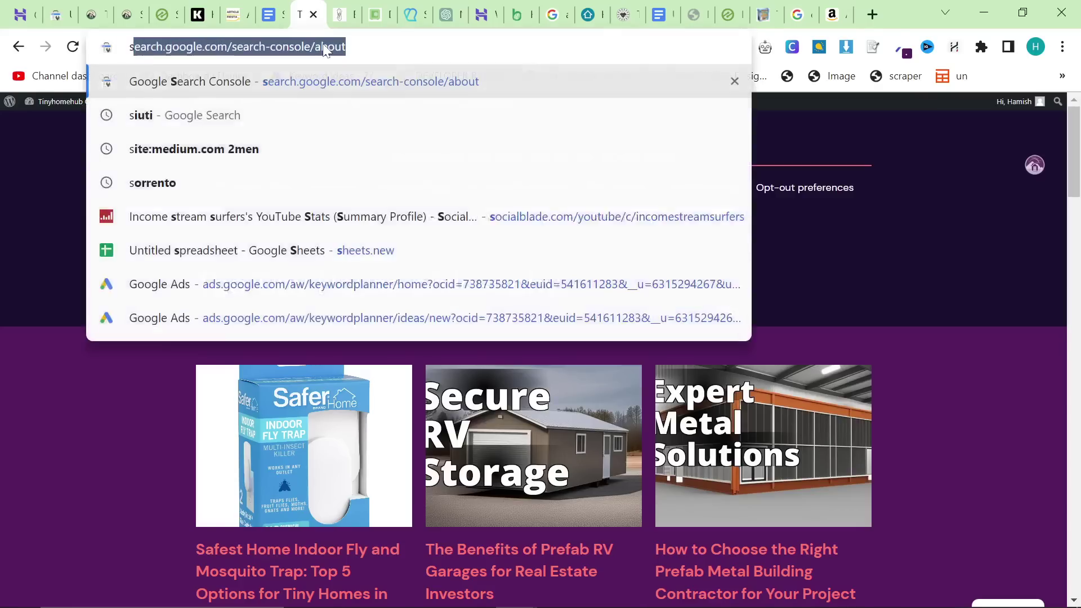